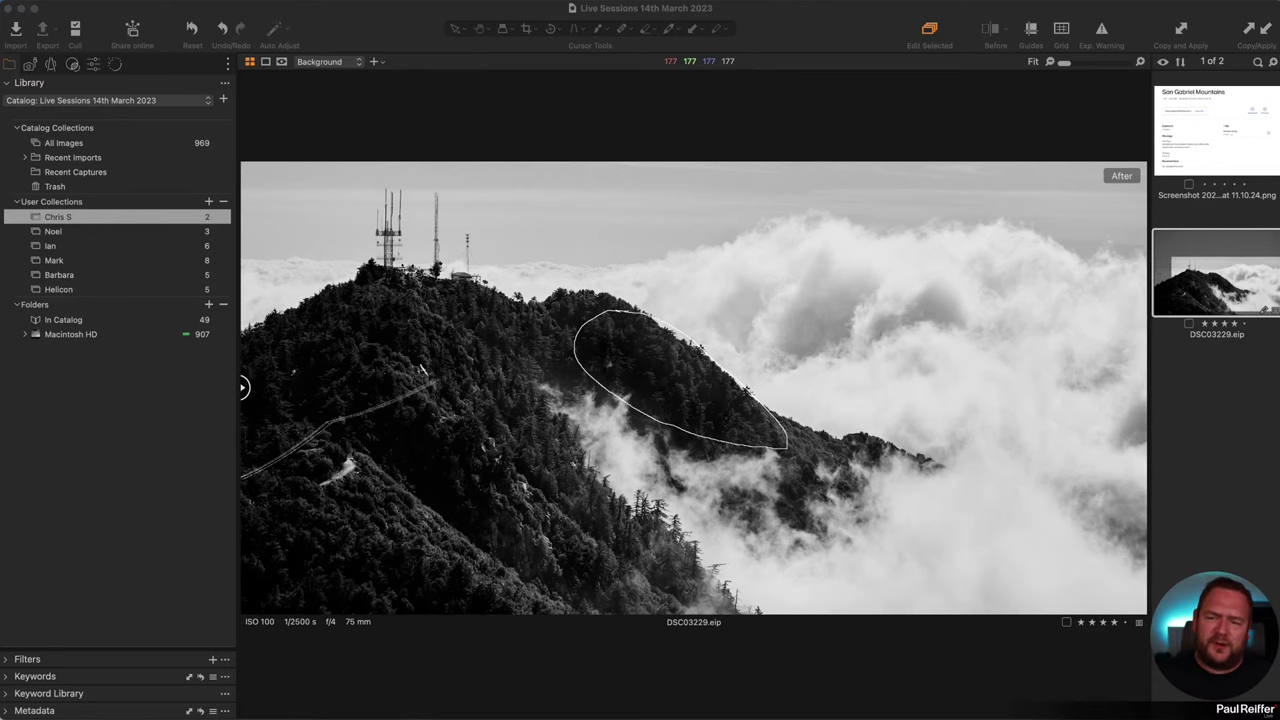
# Step: Open the Helicon user collection
pyautogui.click(87, 293)
pyautogui.click(75, 290)
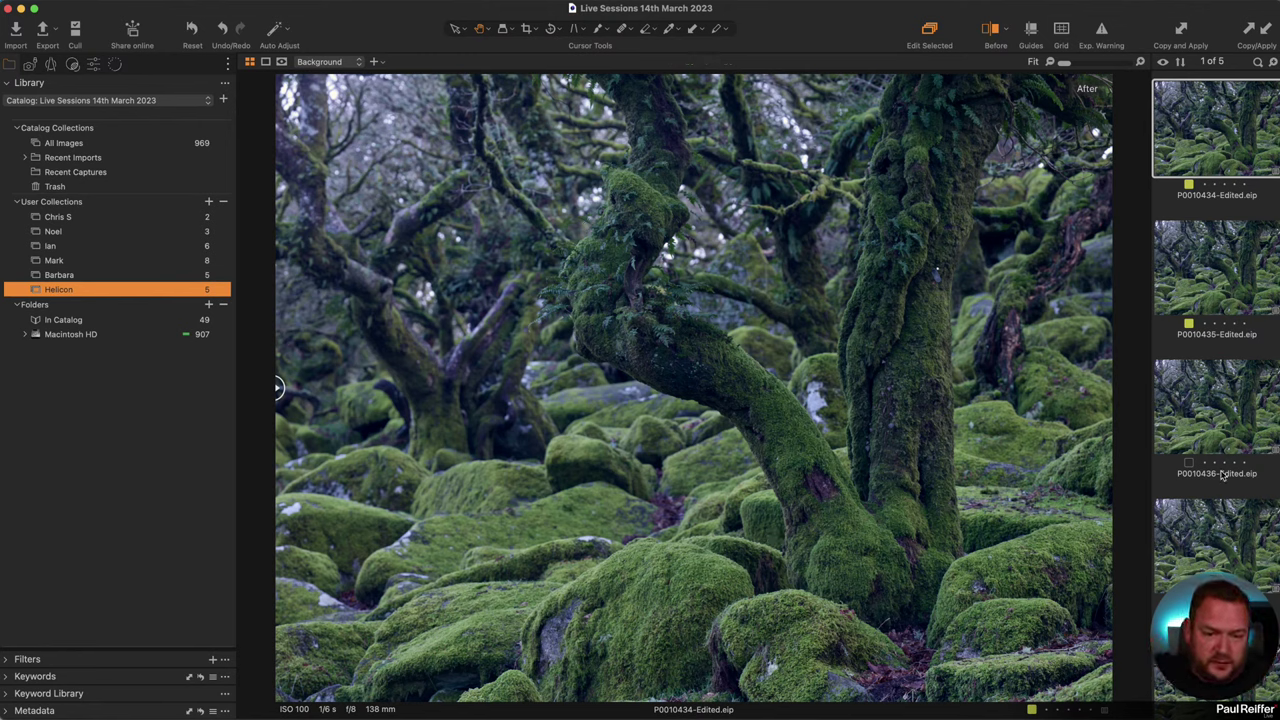
# Step: Compare the focus across the frames of the Helicon collection, checking the background trees of P0010437-Edited.eip at 100%
pyautogui.scroll(-2, 1191, 312)
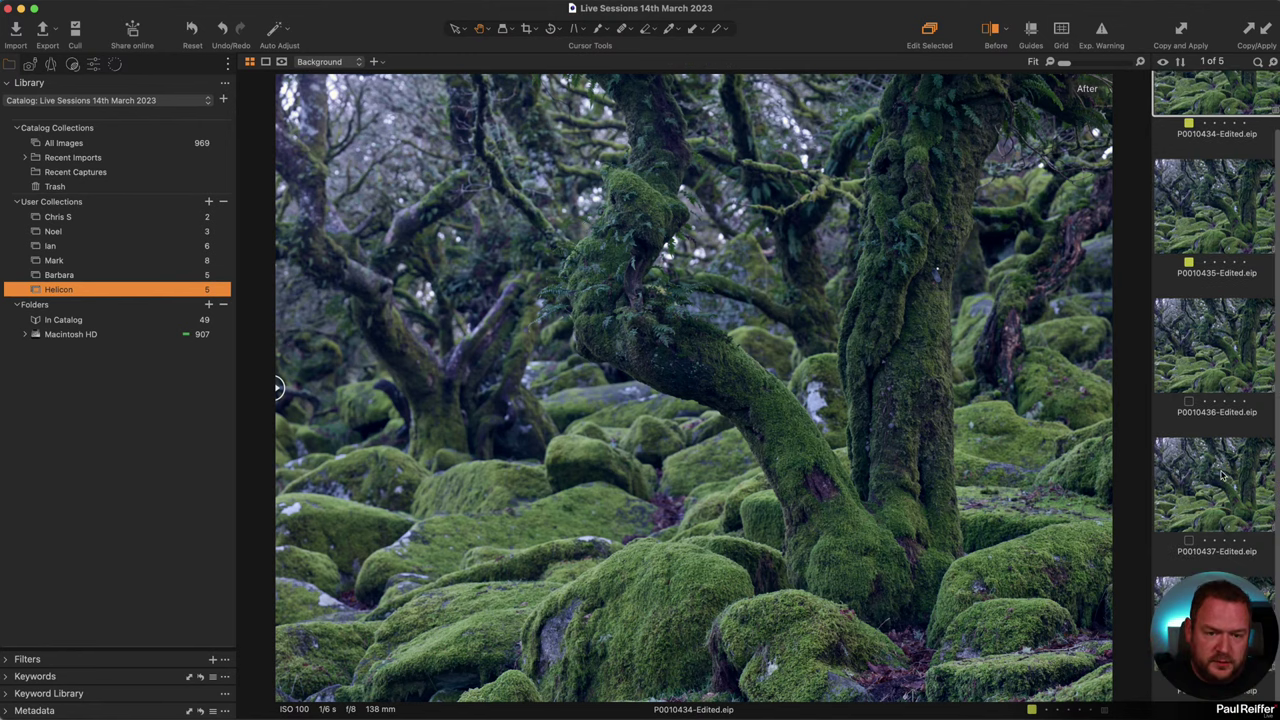
pyautogui.click(1214, 238)
pyautogui.click(1205, 352)
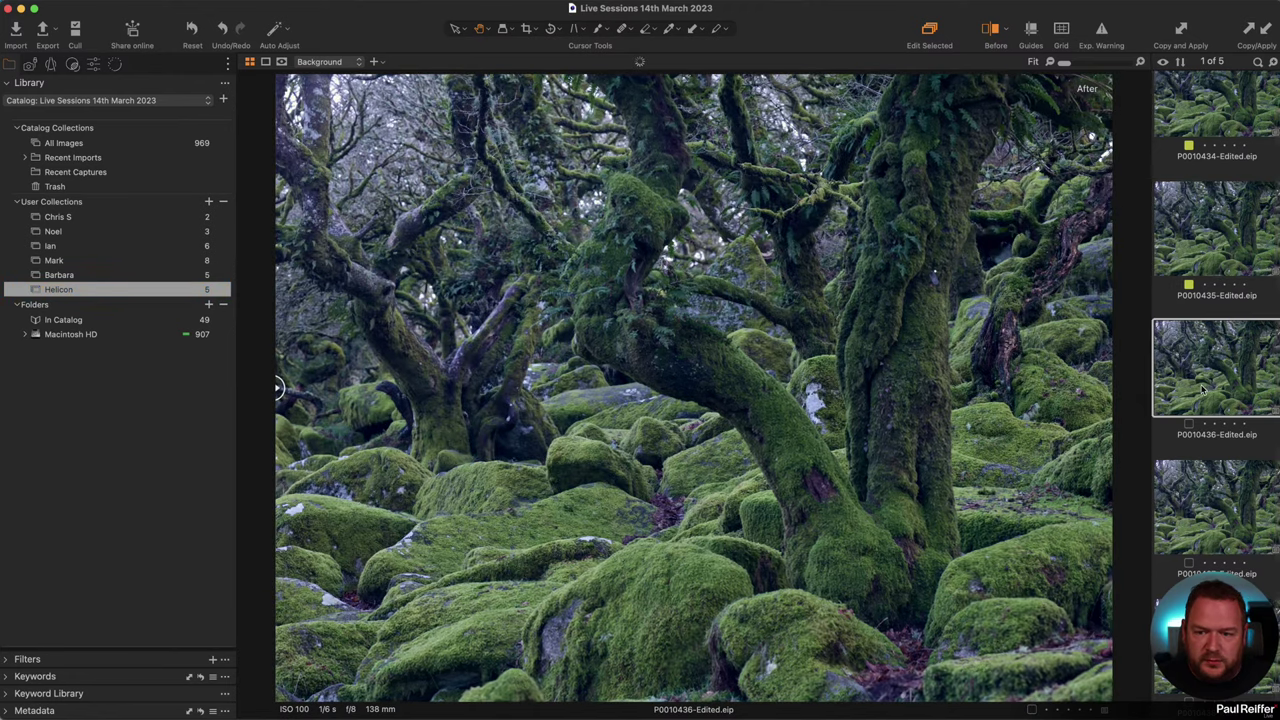
pyautogui.click(1208, 485)
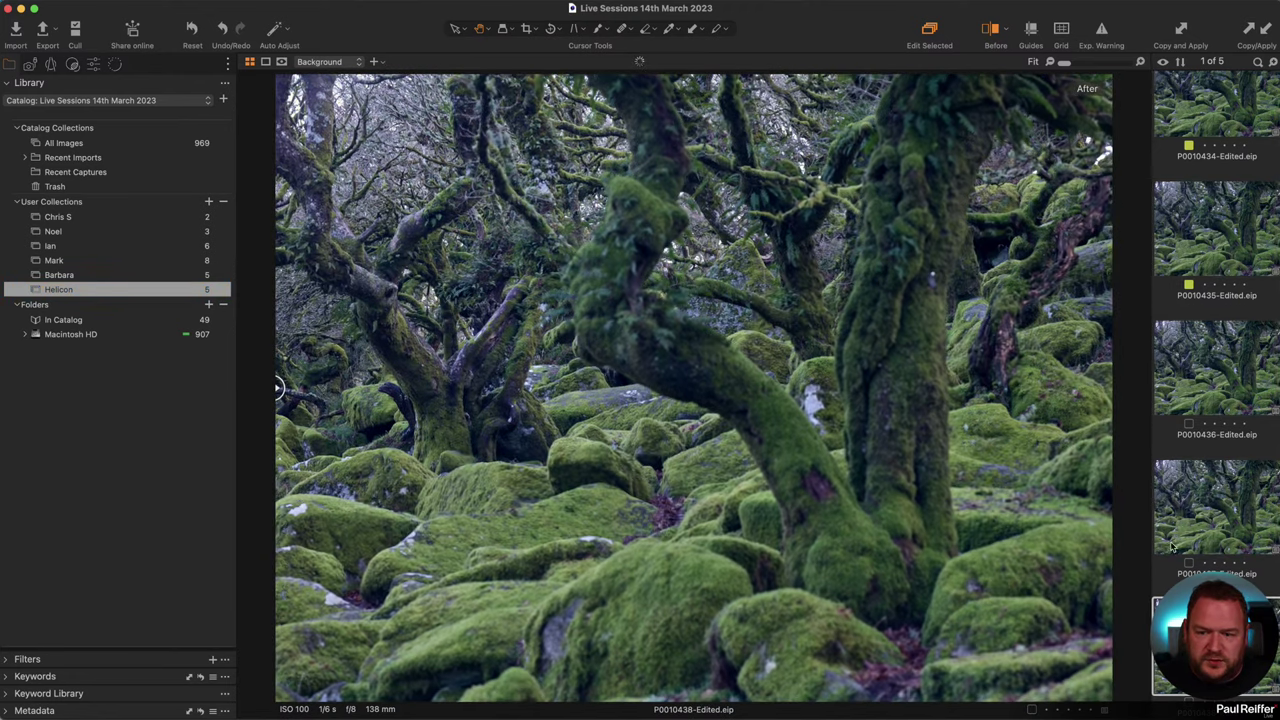
pyautogui.click(499, 401)
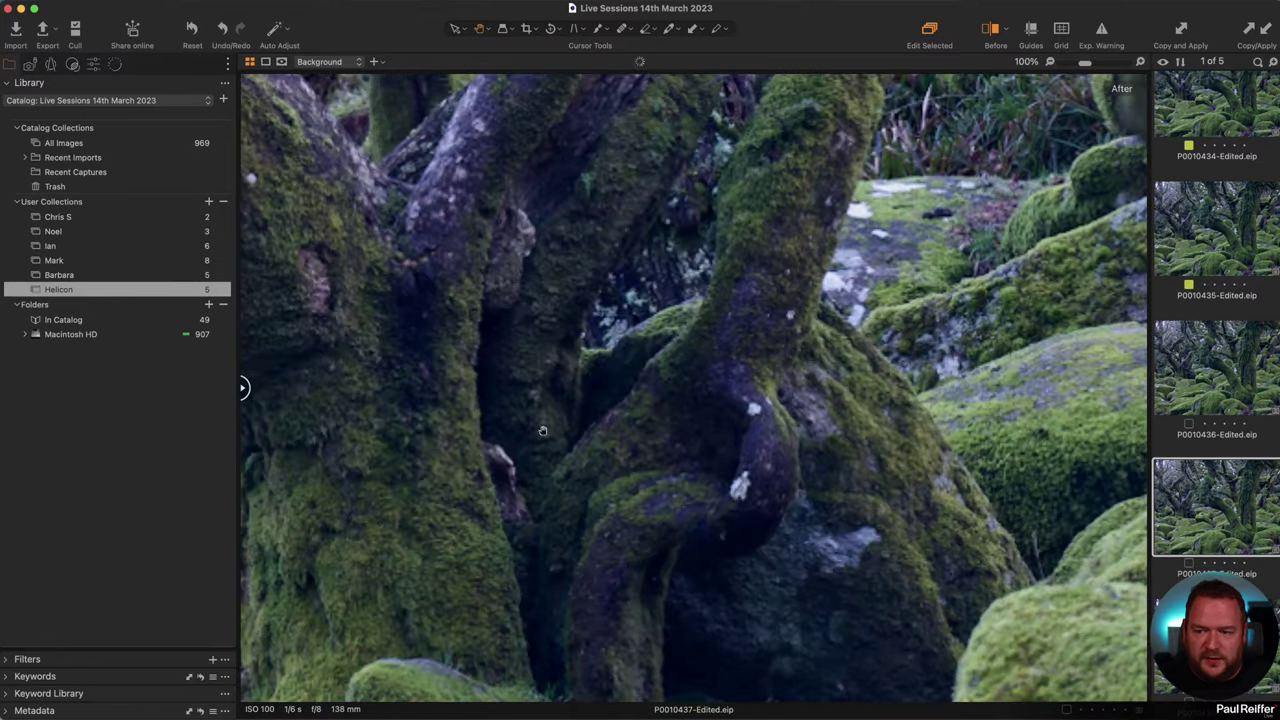
pyautogui.click(550, 445)
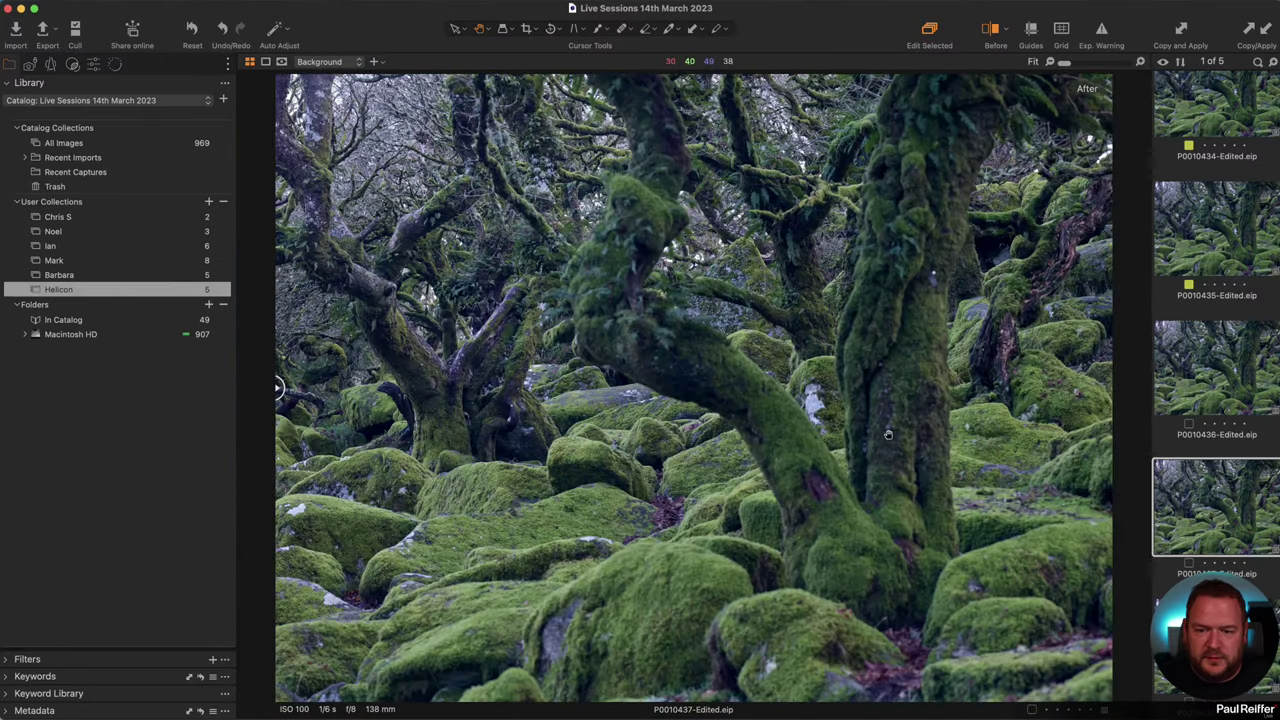
pyautogui.scroll(1, 1175, 133)
pyautogui.click(1190, 130)
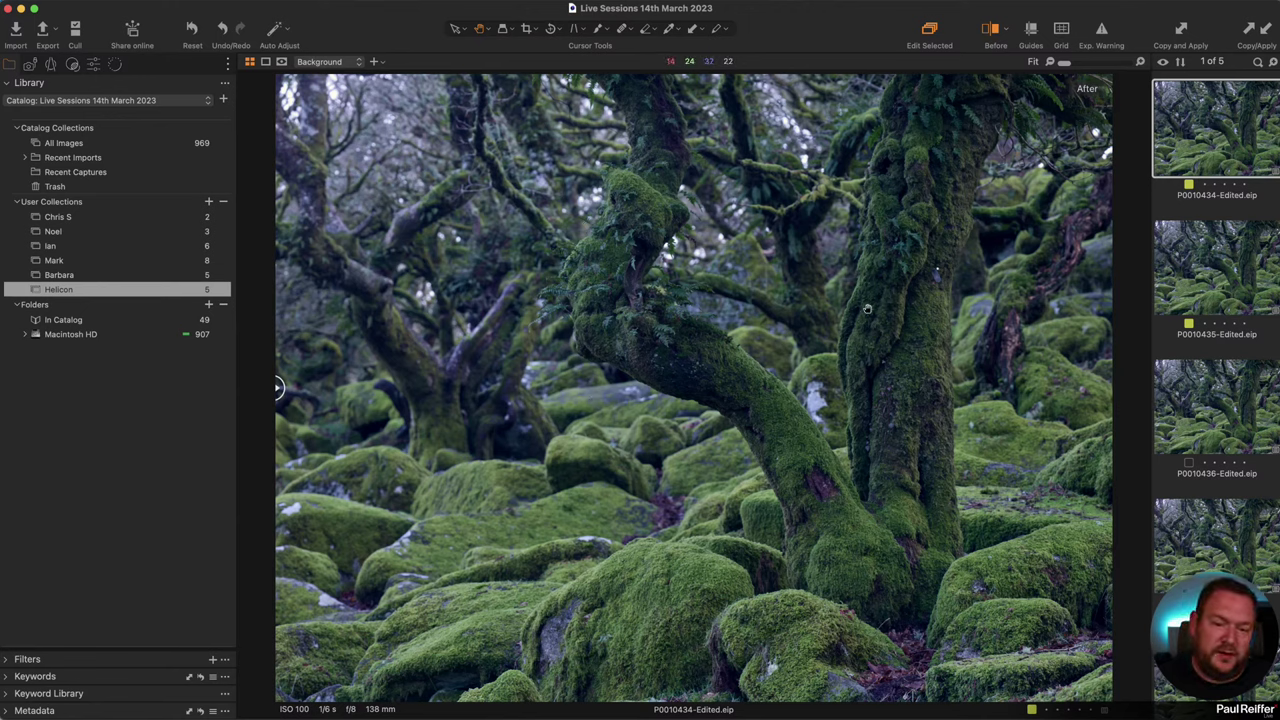
pyautogui.scroll(-2, 1169, 444)
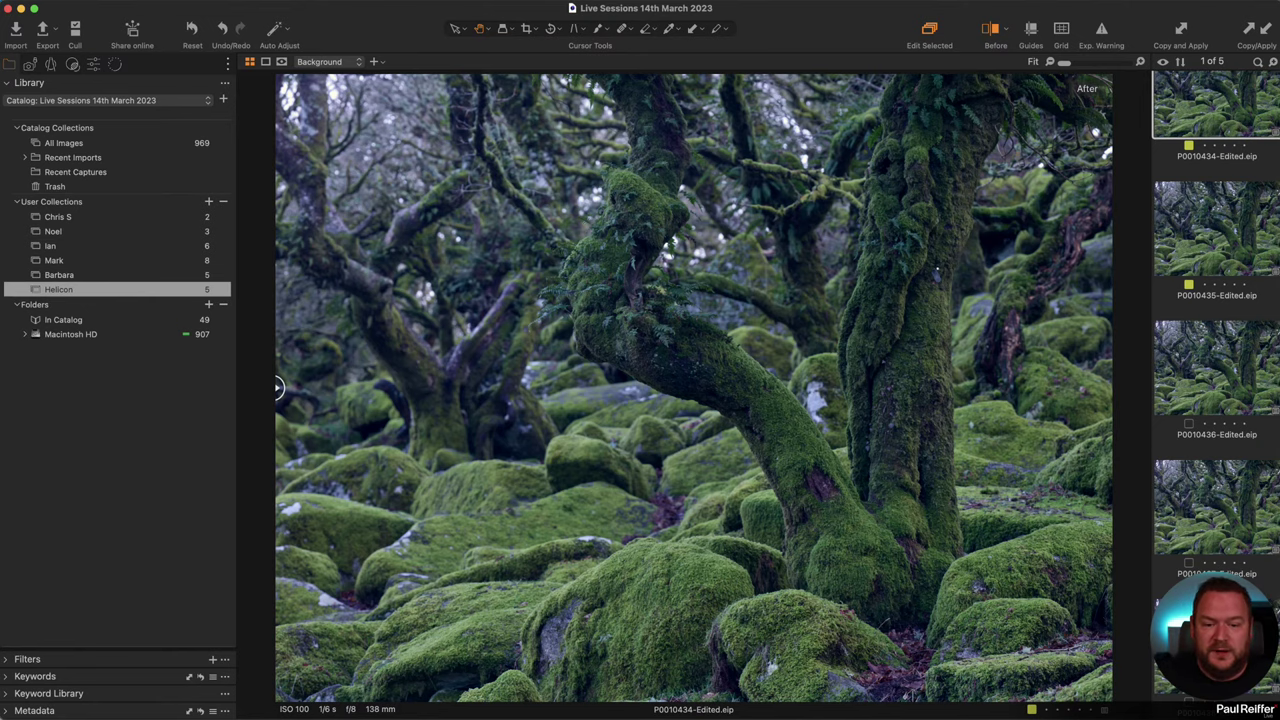
pyautogui.click(1200, 620)
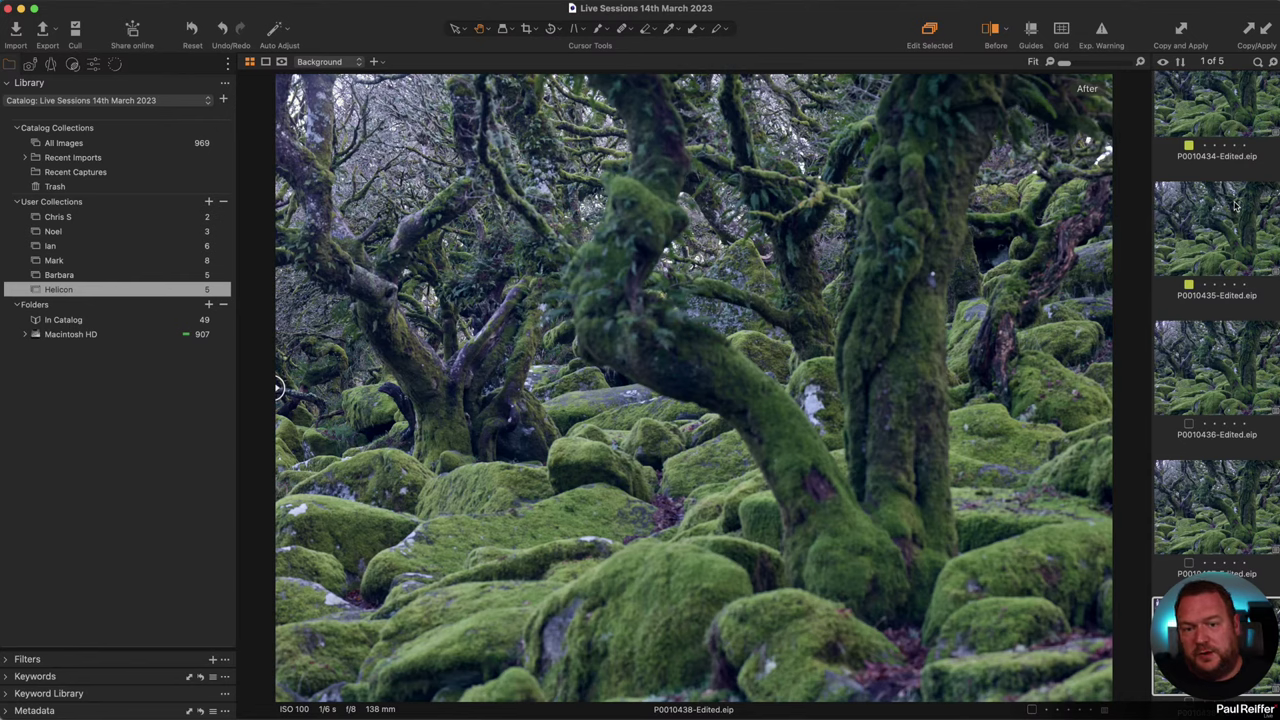
pyautogui.scroll(2, 1234, 206)
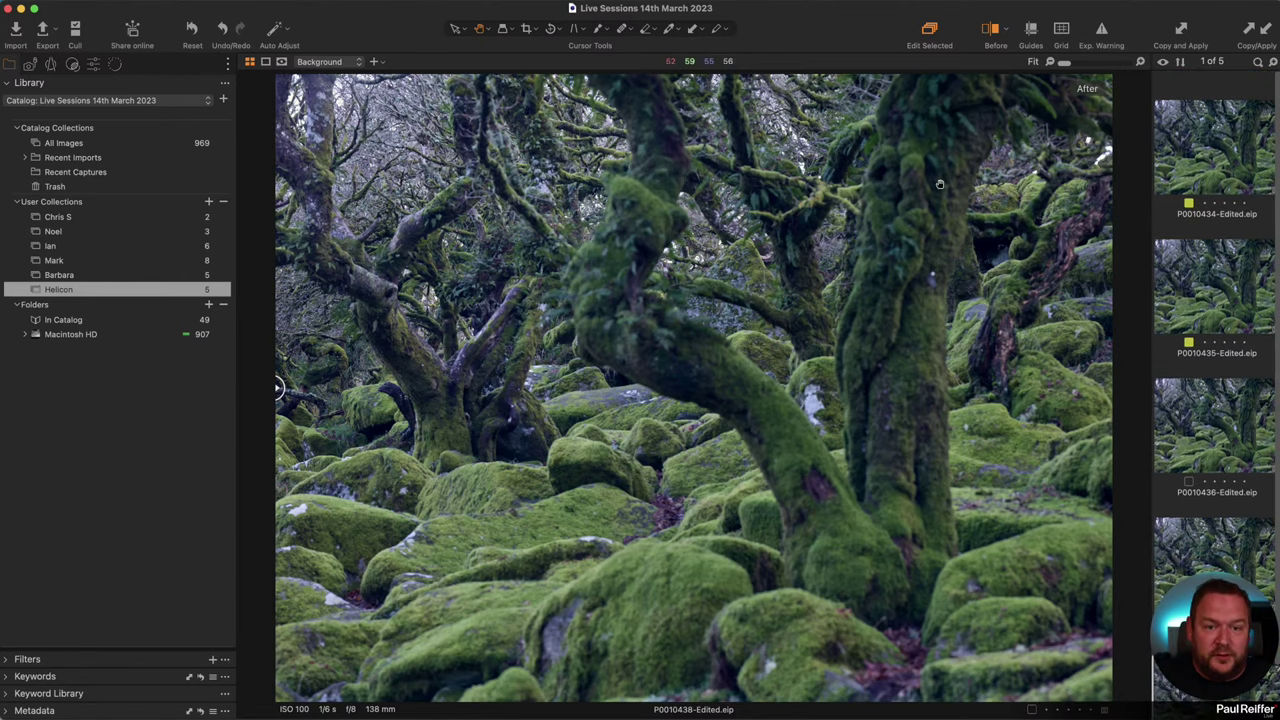
# Step: Select all five frames of the collection with P0010434-Edited.eip as the primary image
pyautogui.keyDown('shift'); pyautogui.click(1190, 157); pyautogui.keyUp('shift')
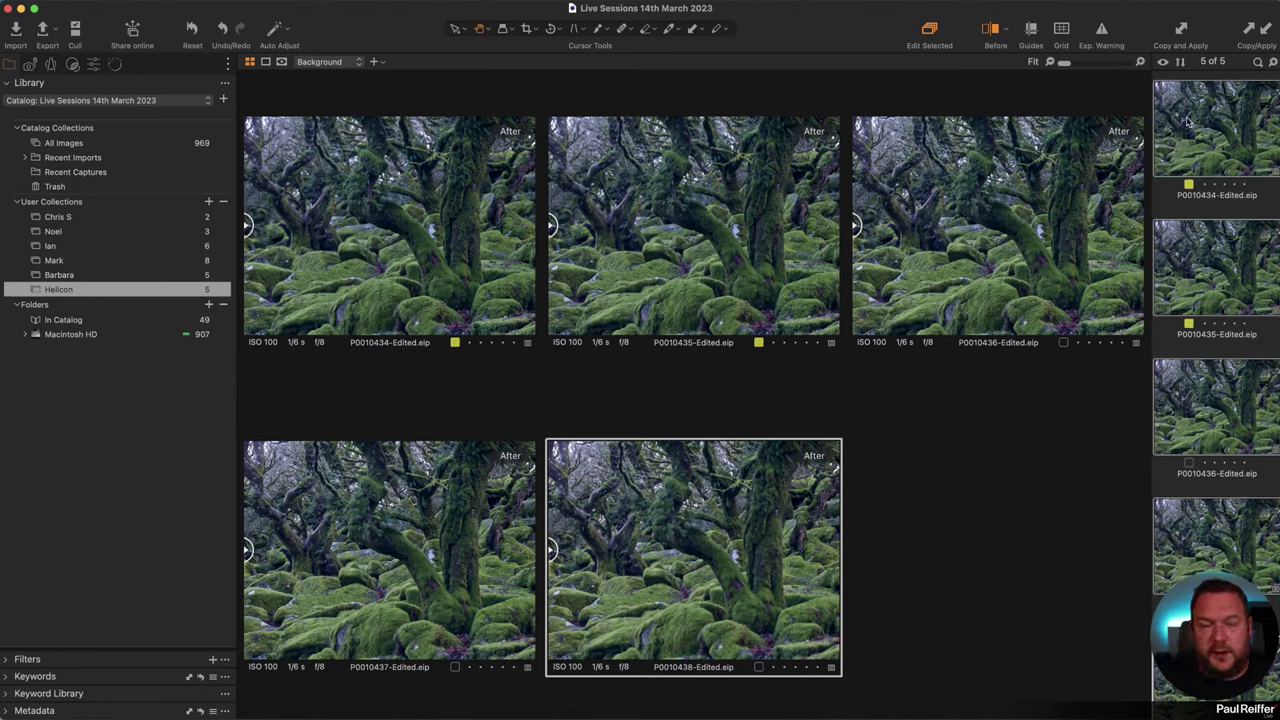
pyautogui.rightClick(1160, 120)
pyautogui.click(1160, 118)
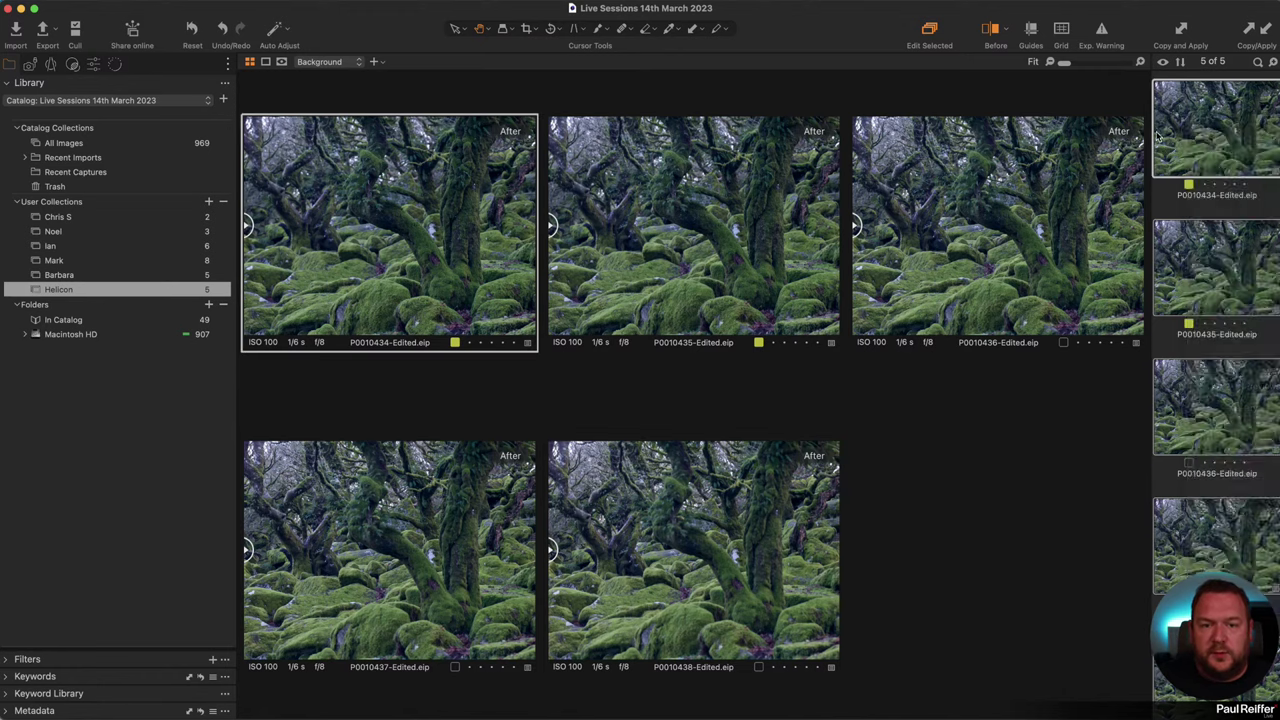
pyautogui.rightClick(1160, 118)
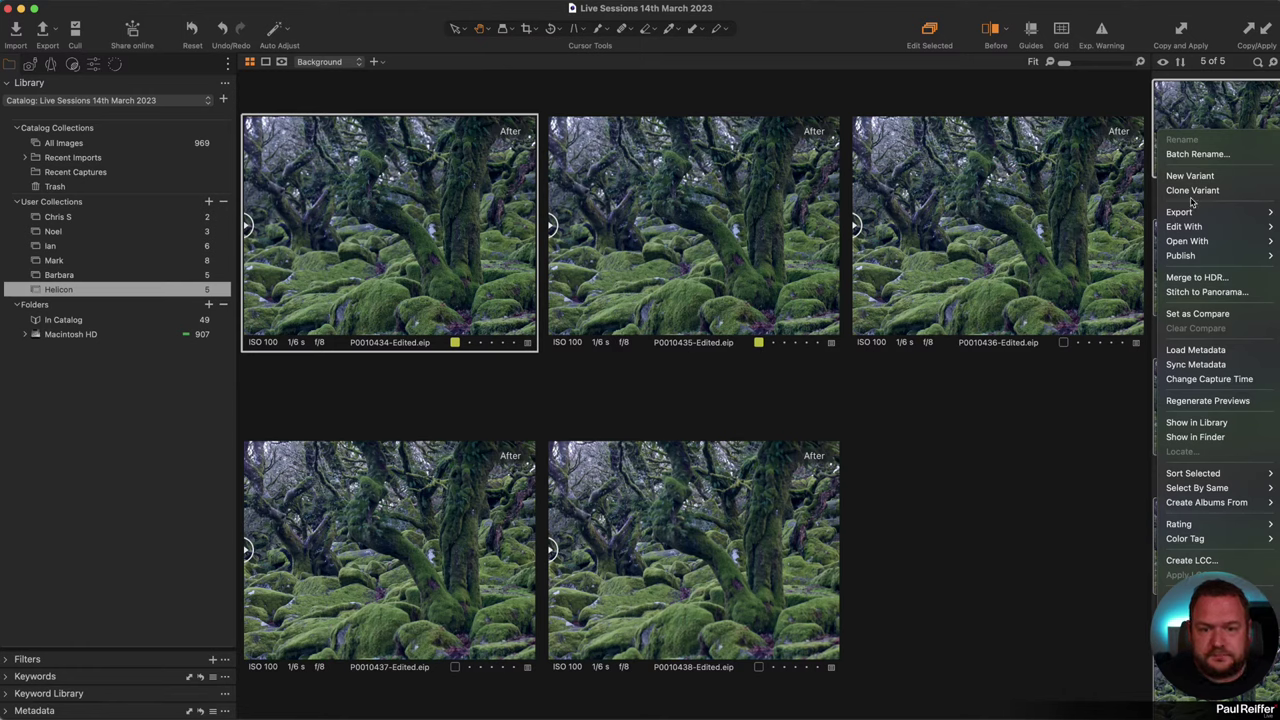
pyautogui.click(435, 190)
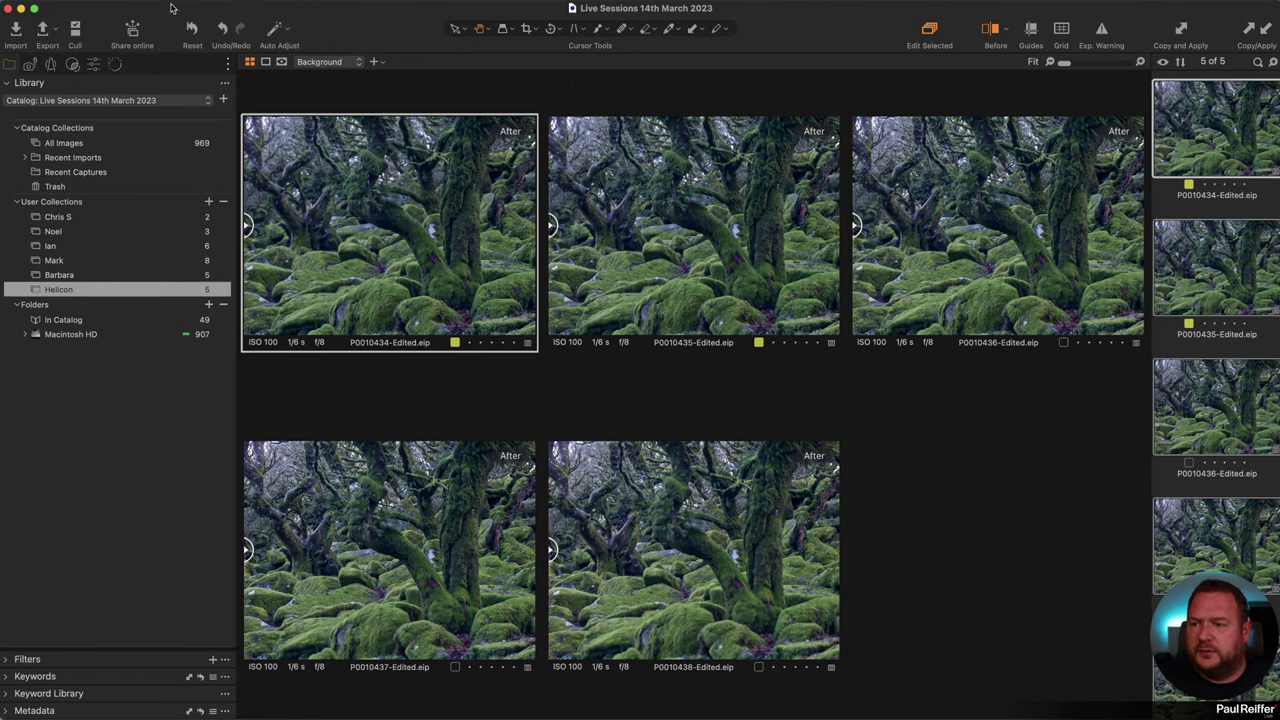
# Step: Show the selected frames as a full thumbnail grid and look through their export options
pyautogui.click(278, 61)
pyautogui.rightClick(280, 96)
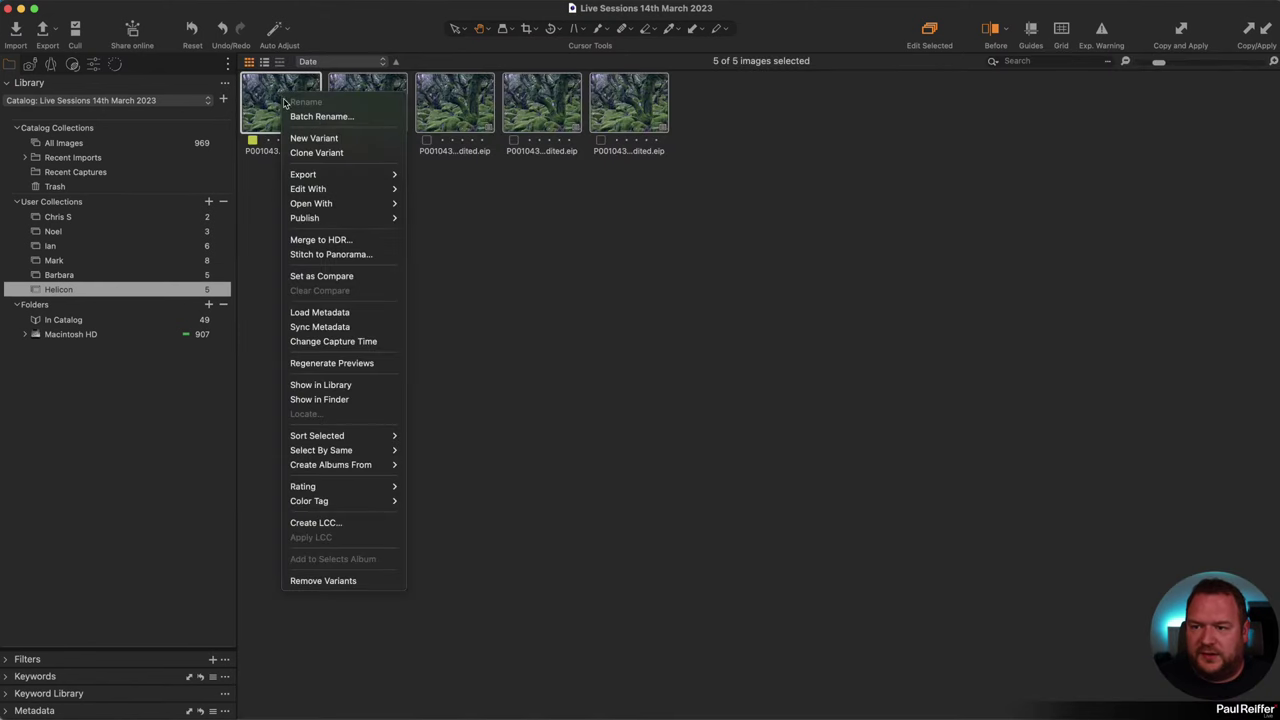
pyautogui.moveTo(338, 176)
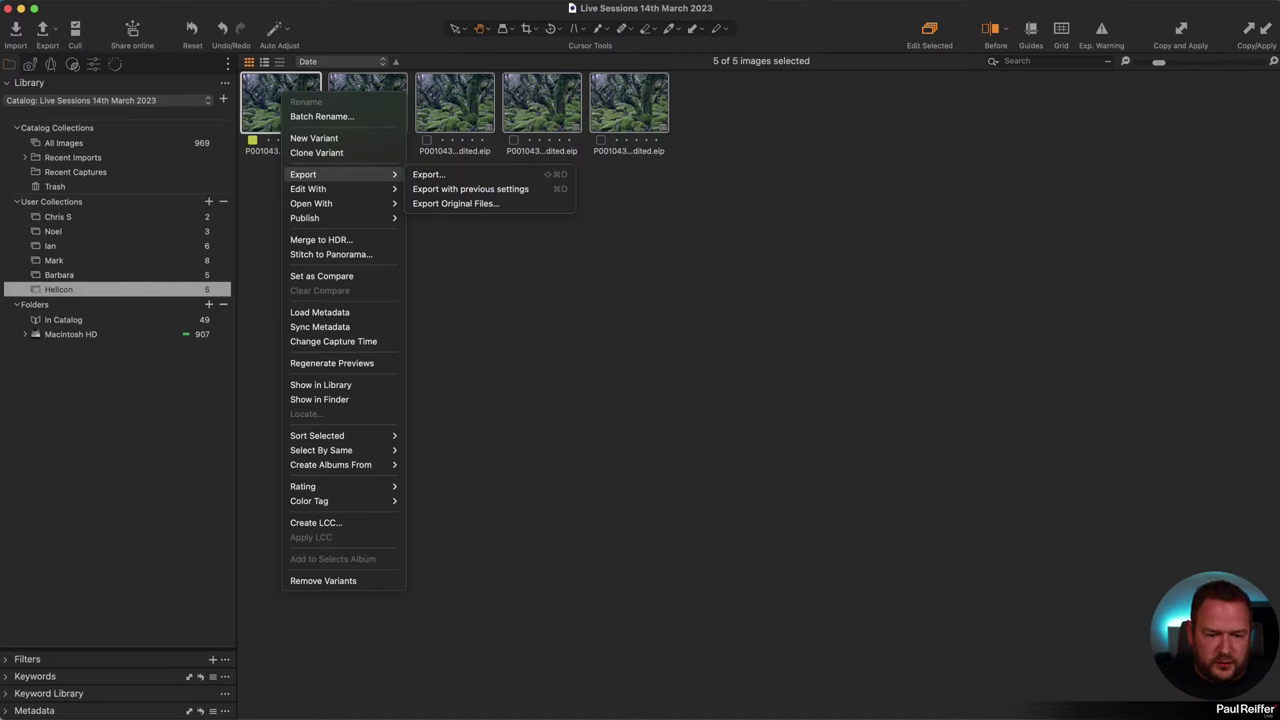
pyautogui.press('Escape')
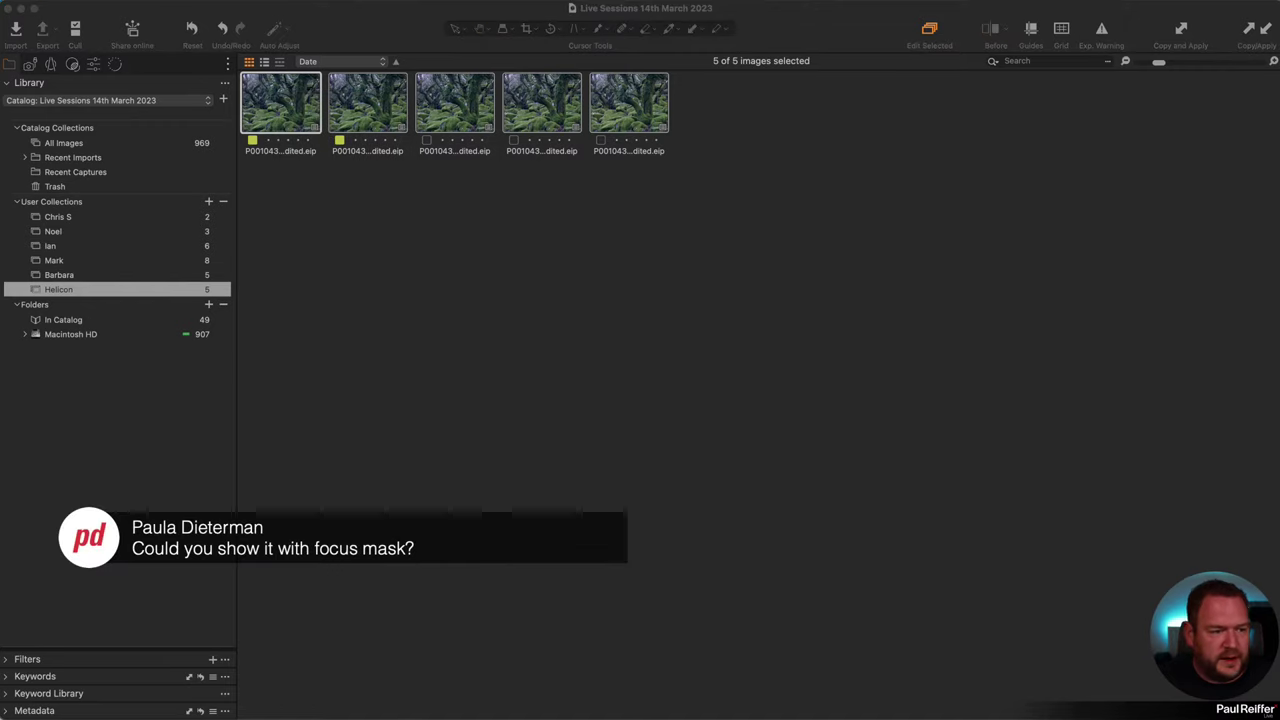
# Step: Clear the selection and display only P0010434-Edited.eip in the large image viewer
pyautogui.click(697, 160)
pyautogui.press('super+alt+v')
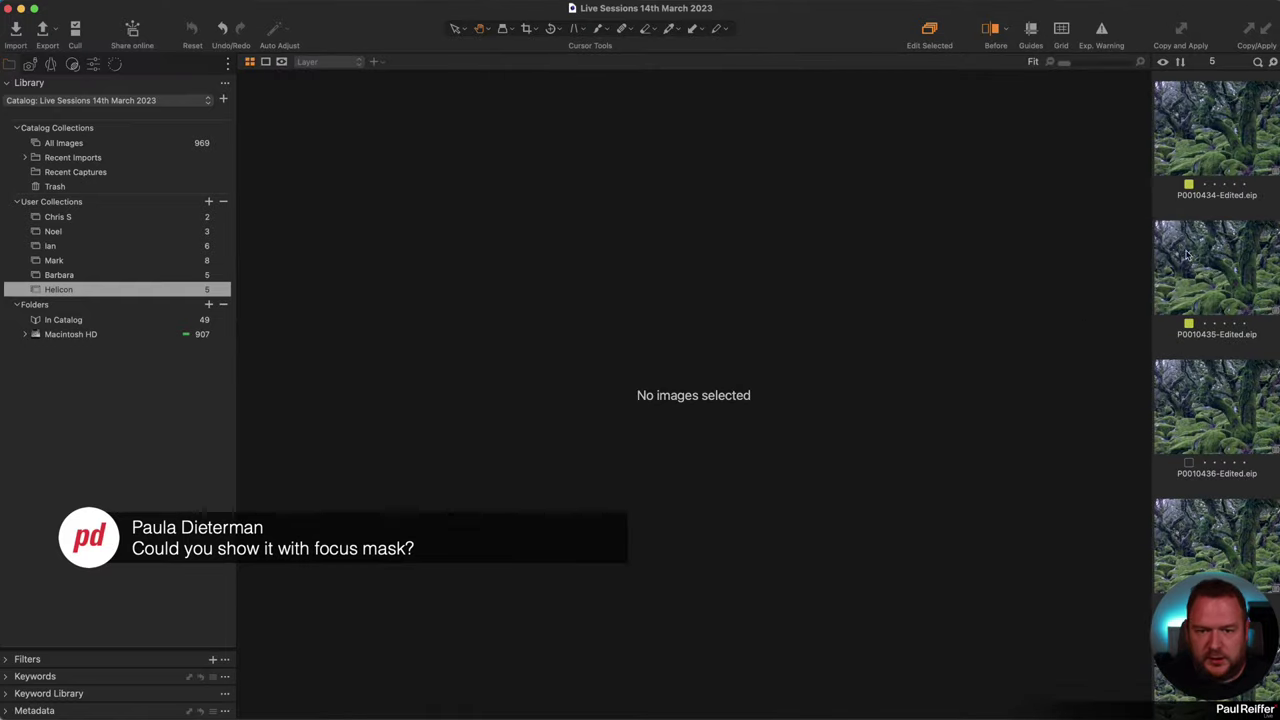
pyautogui.click(1198, 138)
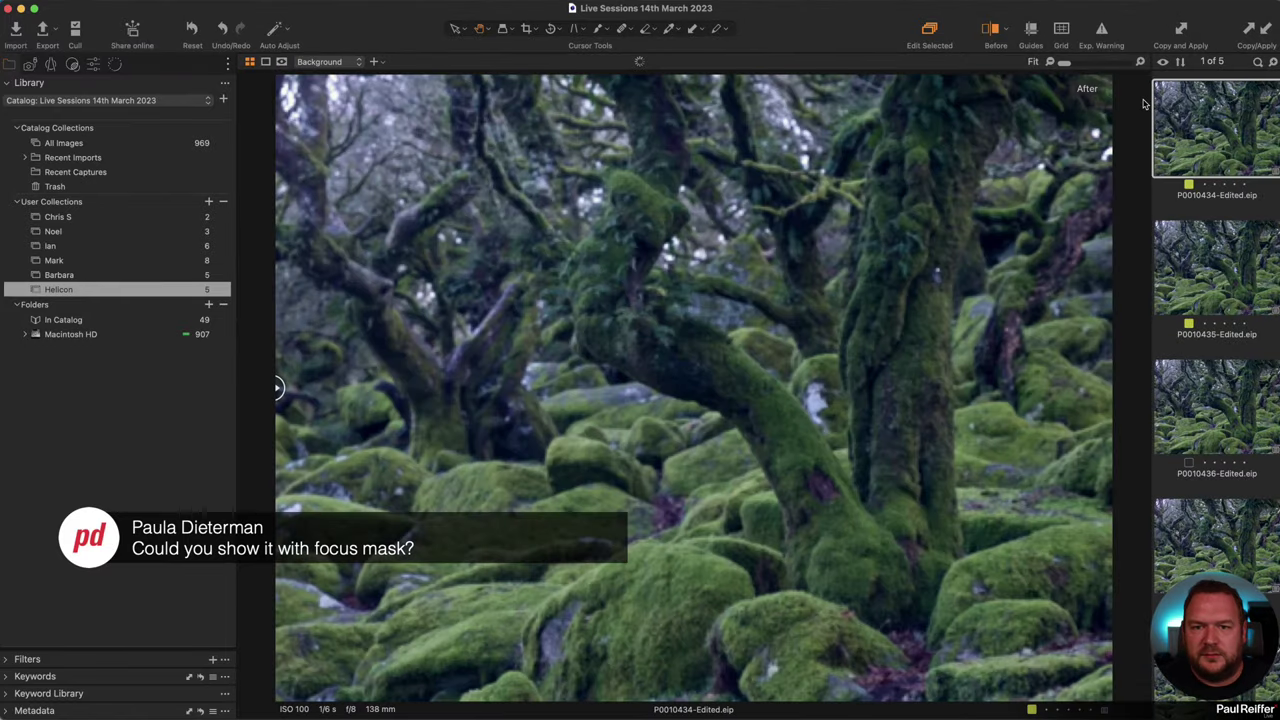
# Step: Customize the toolbar by adding Focus Mask between Edit Selected and Before
pyautogui.rightClick(837, 33)
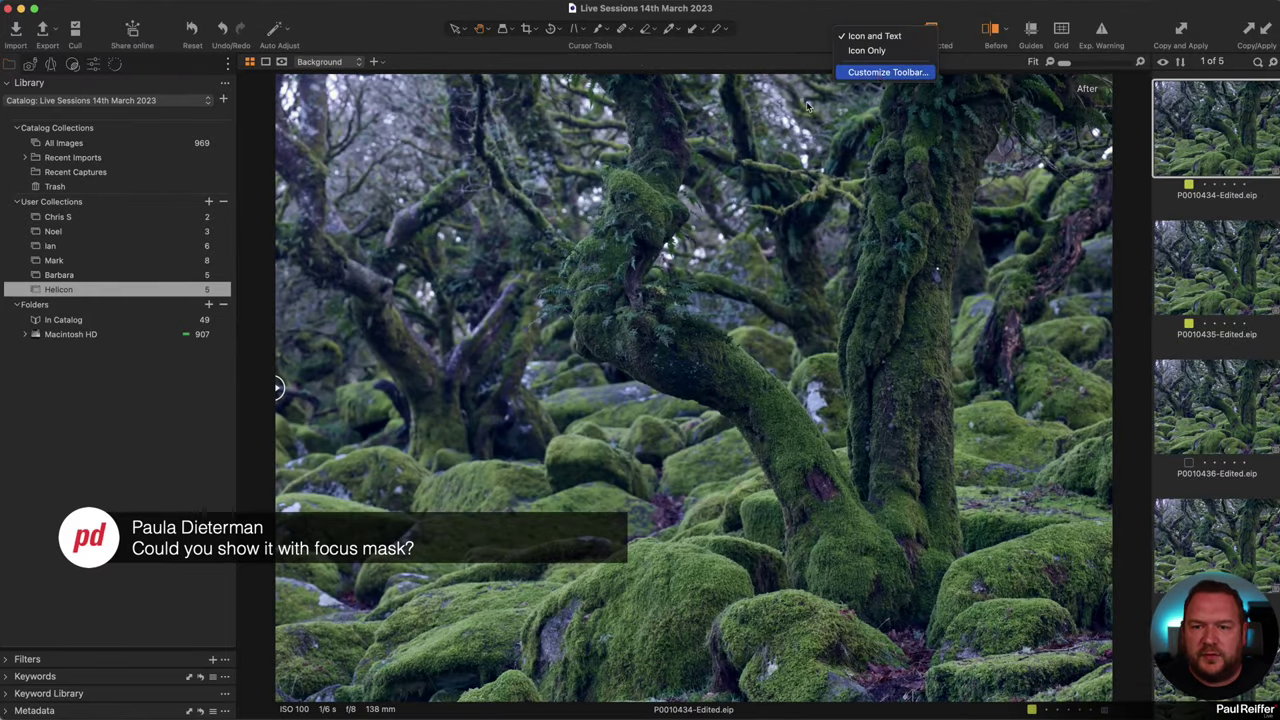
pyautogui.click(888, 72)
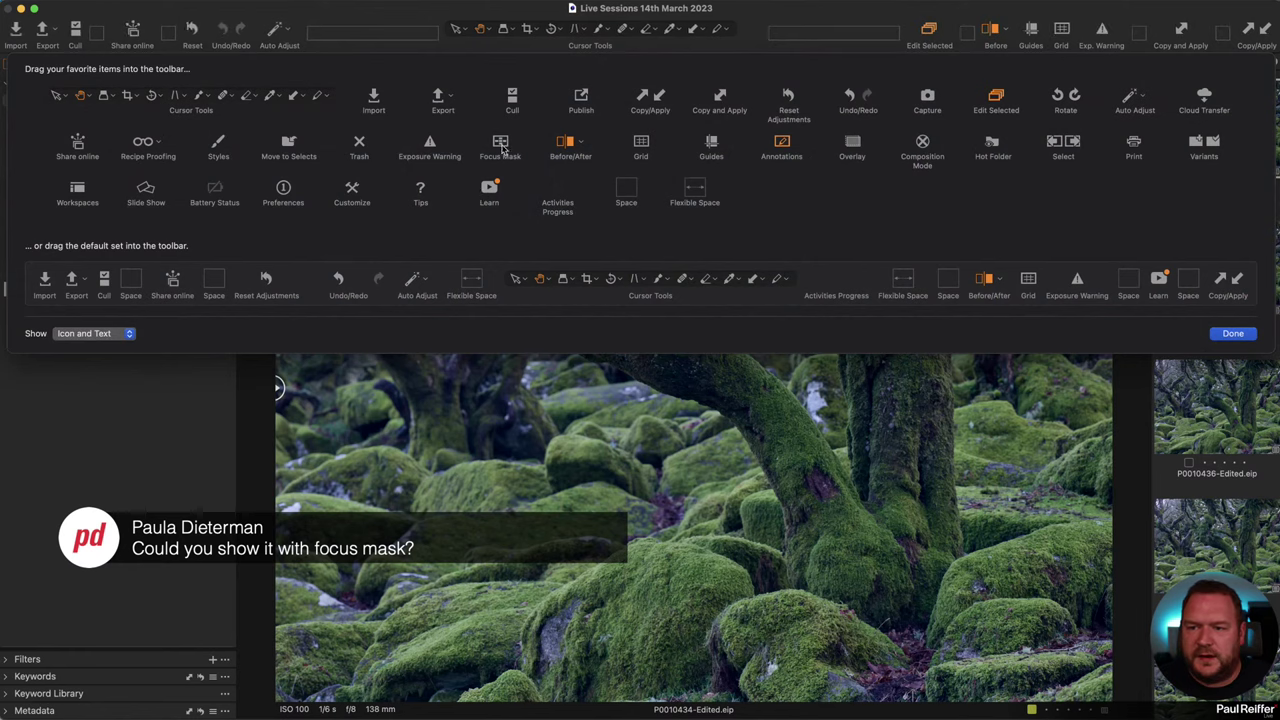
pyautogui.moveTo(503, 147); pyautogui.dragTo(931, 37)
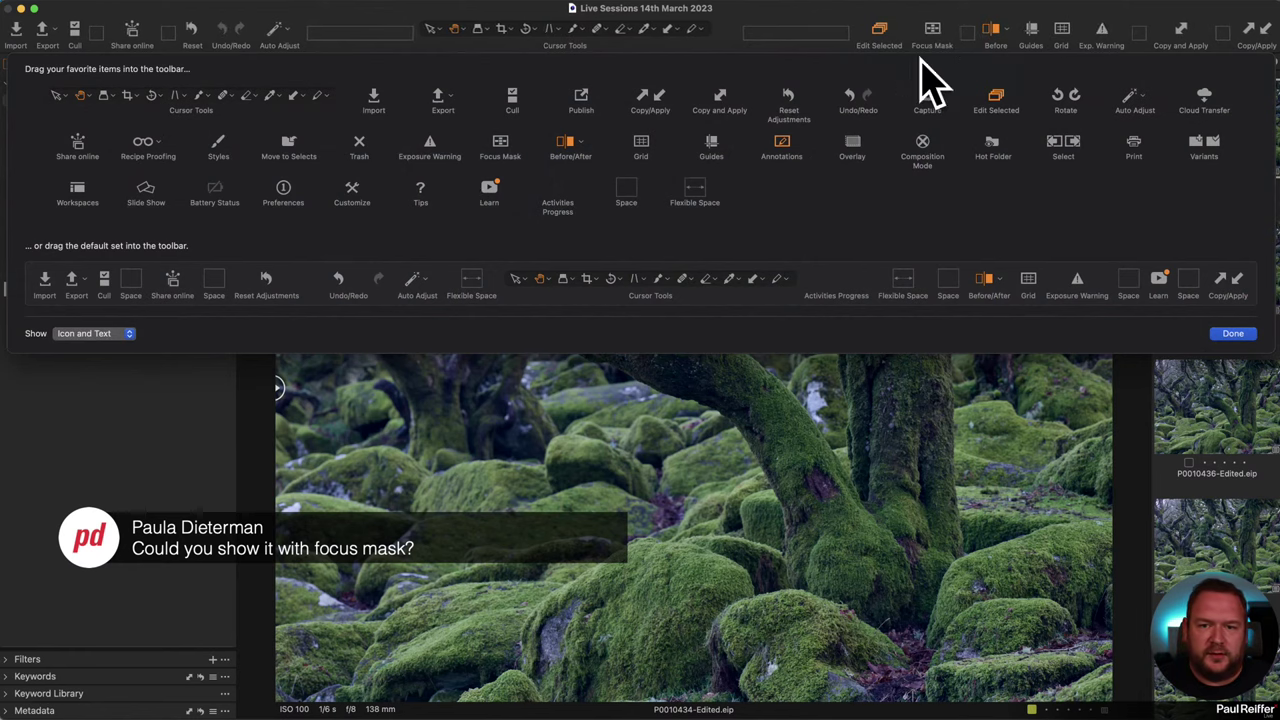
pyautogui.press('Return')
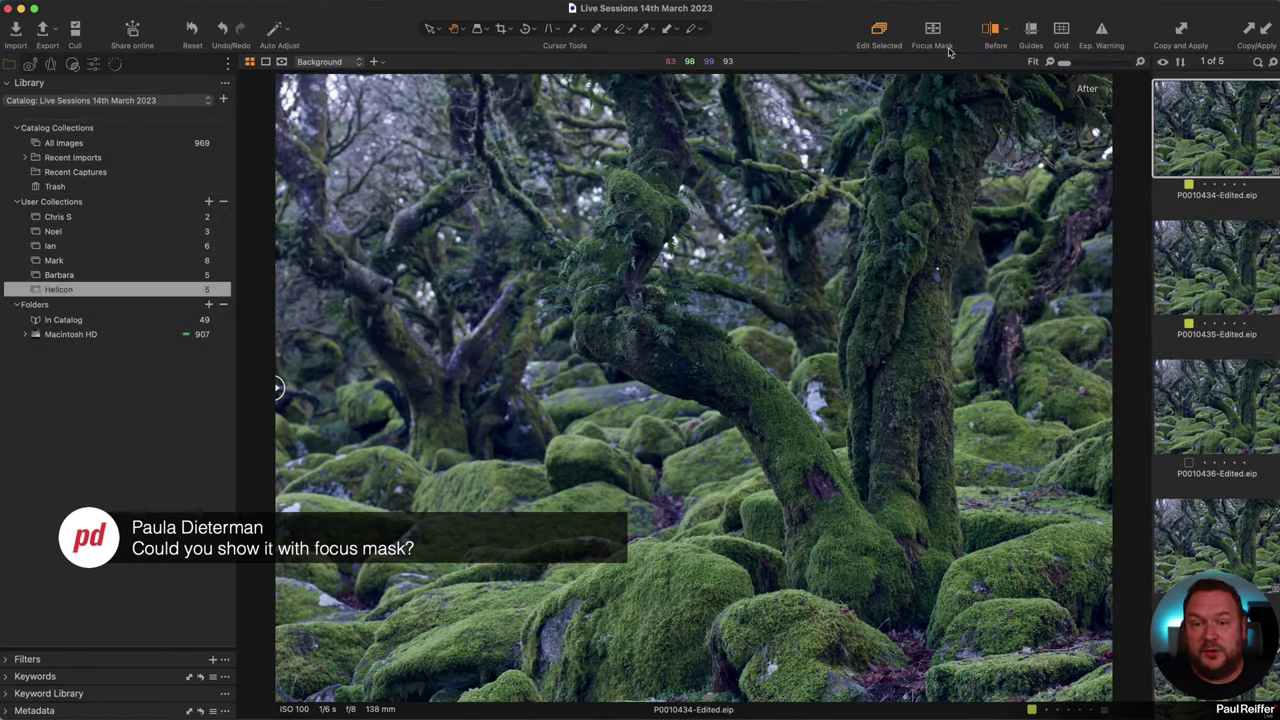
pyautogui.rightClick(818, 40)
pyautogui.click(791, 39)
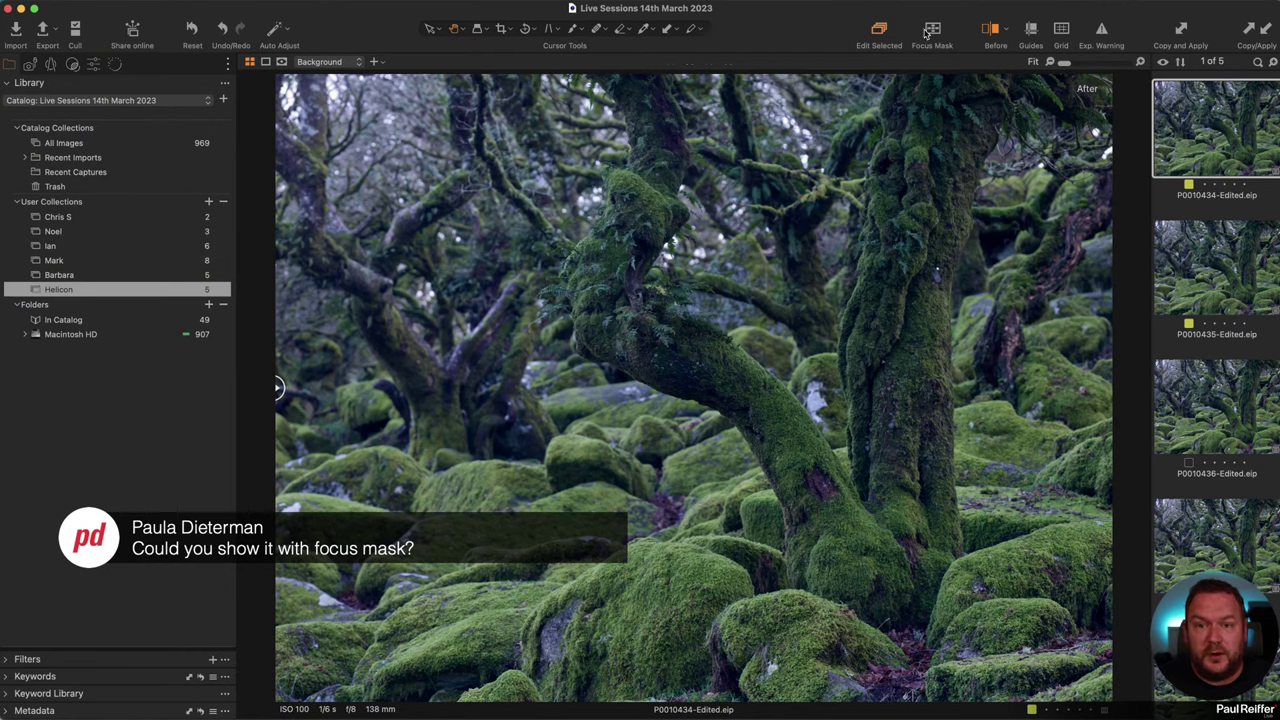
# Step: Examine the sharp areas of each of the five frames with the focus mask on, and turn the mask off
pyautogui.click(931, 33)
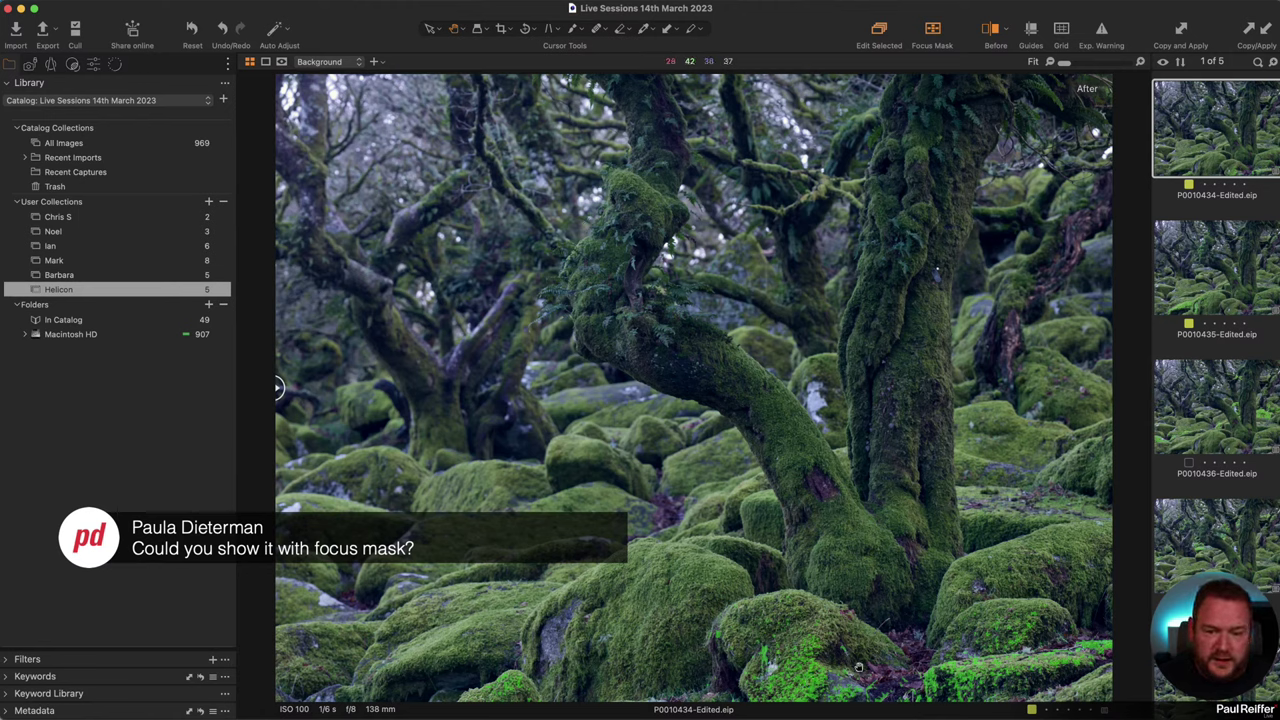
pyautogui.press('Down')
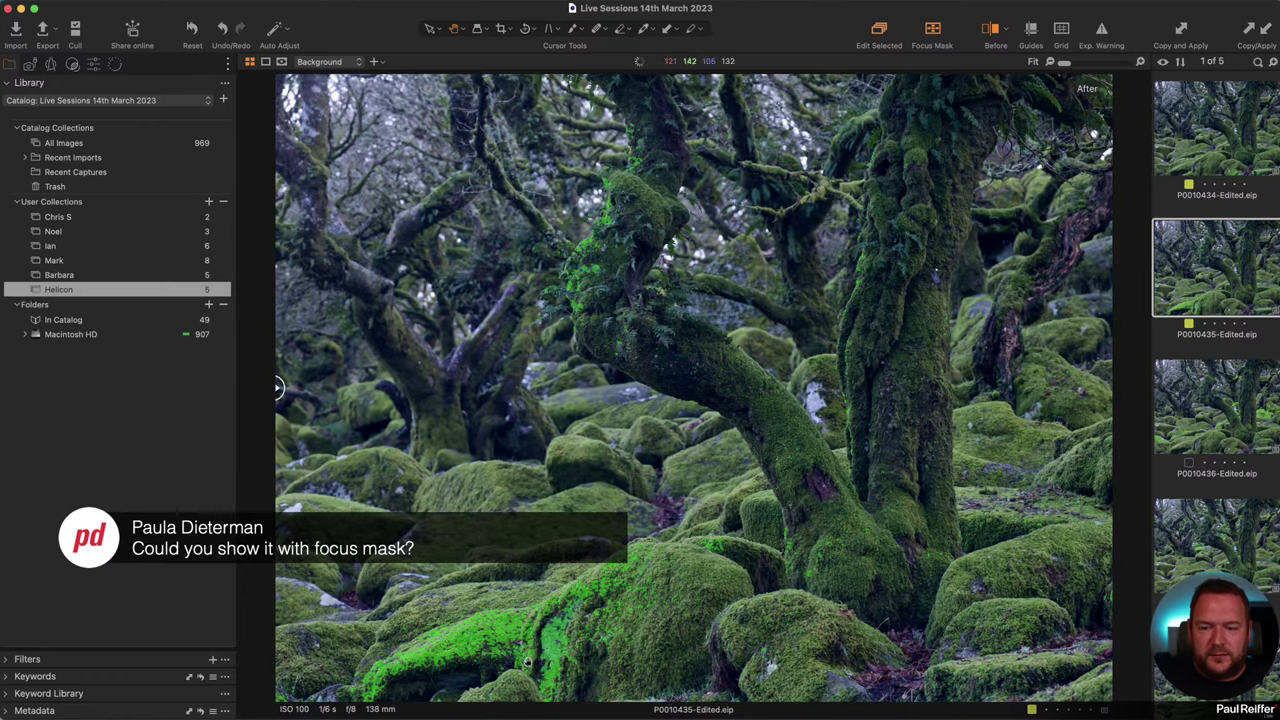
pyautogui.click(1187, 408)
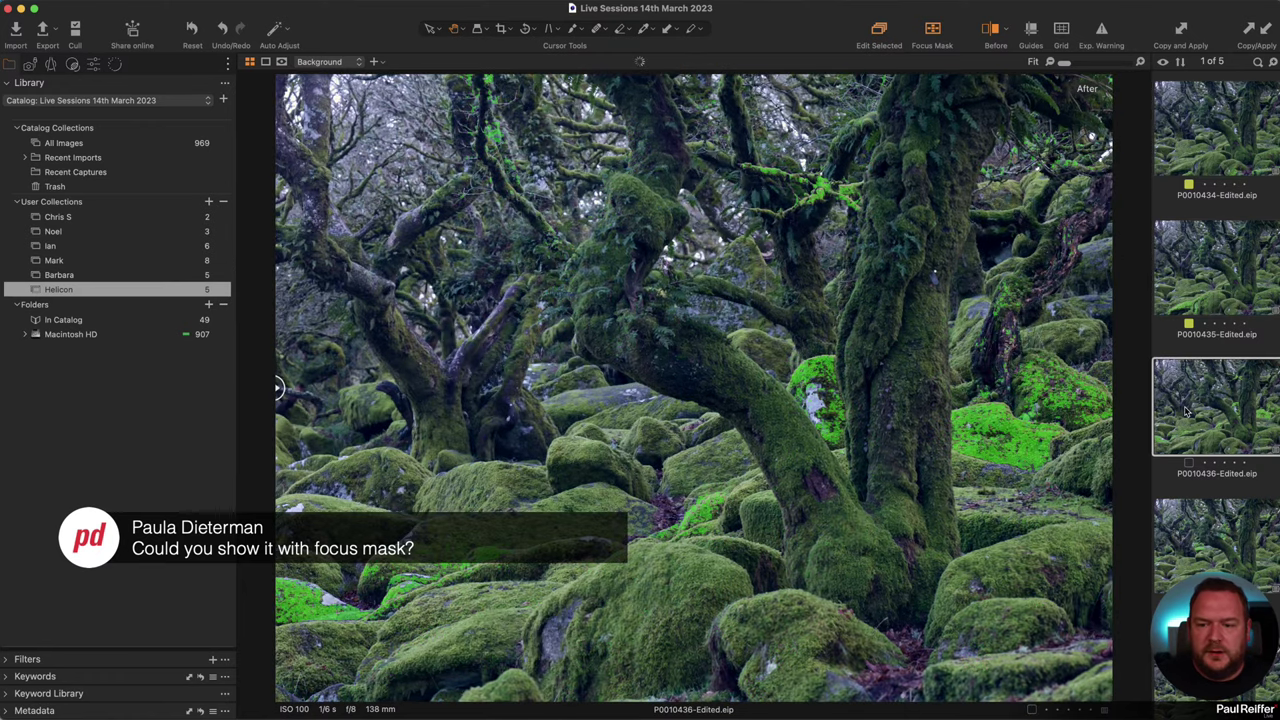
pyautogui.press('Down')
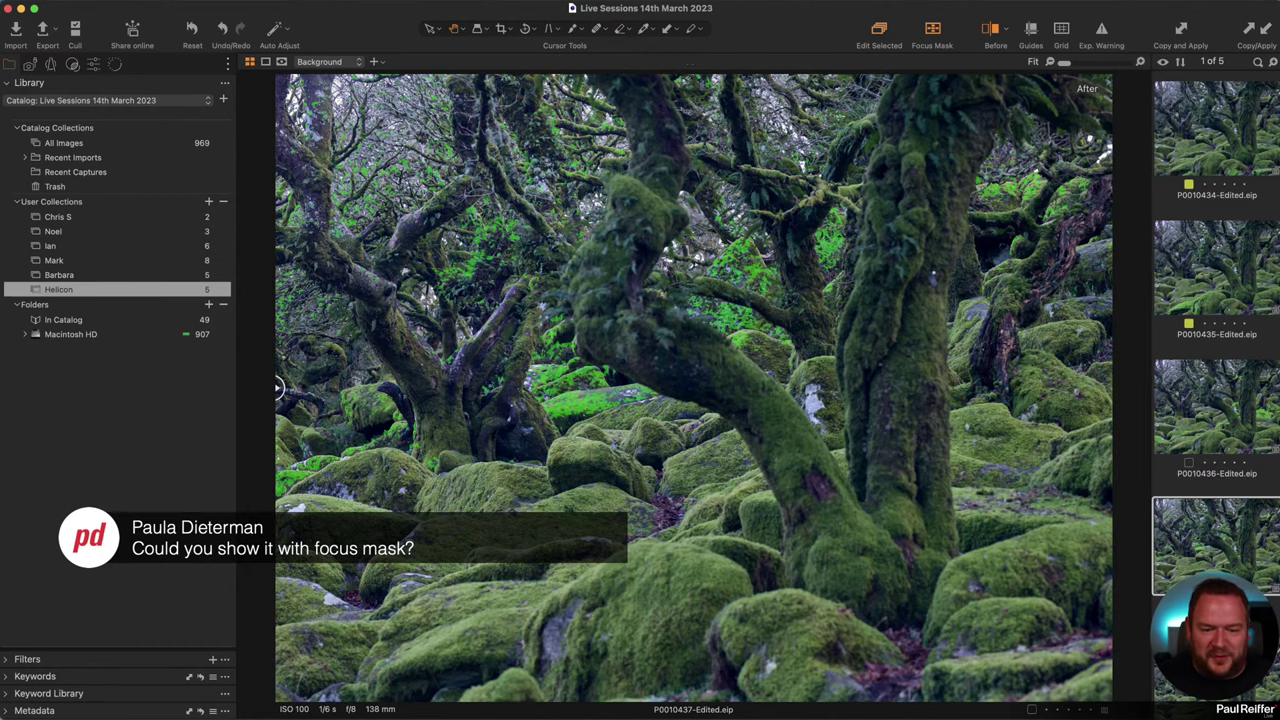
pyautogui.press('Down')
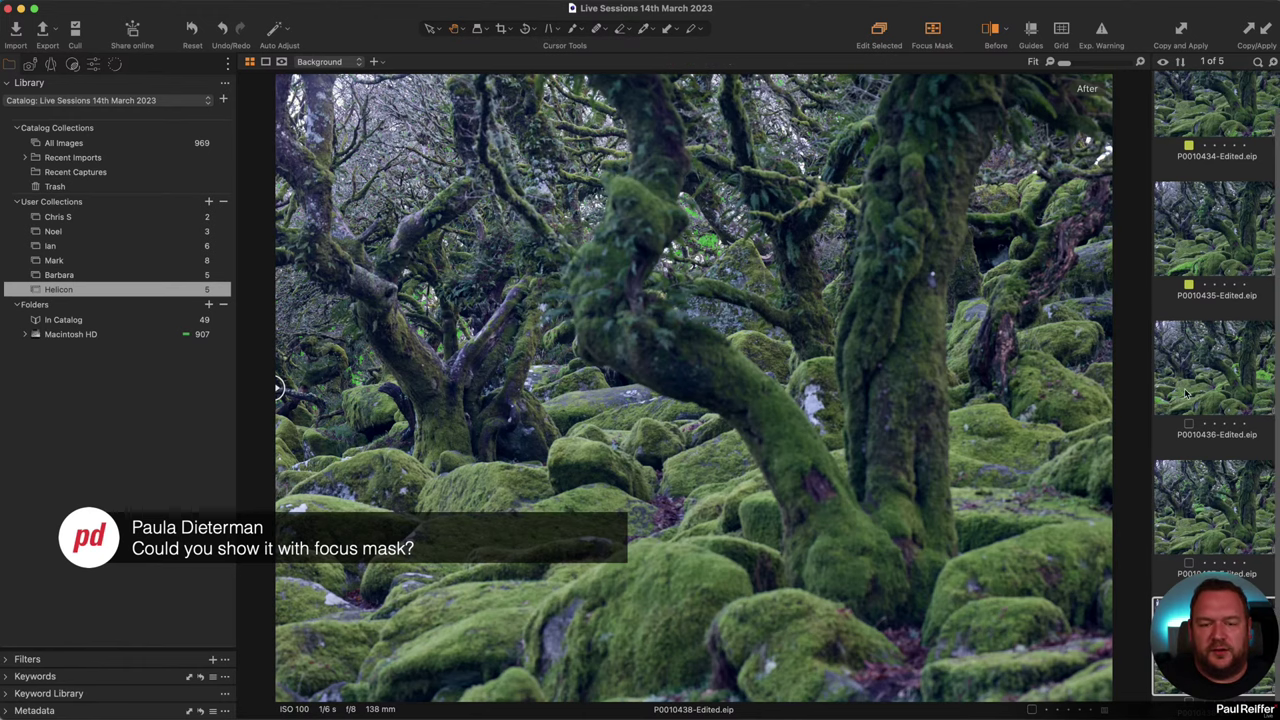
pyautogui.click(1203, 488)
pyautogui.click(1215, 385)
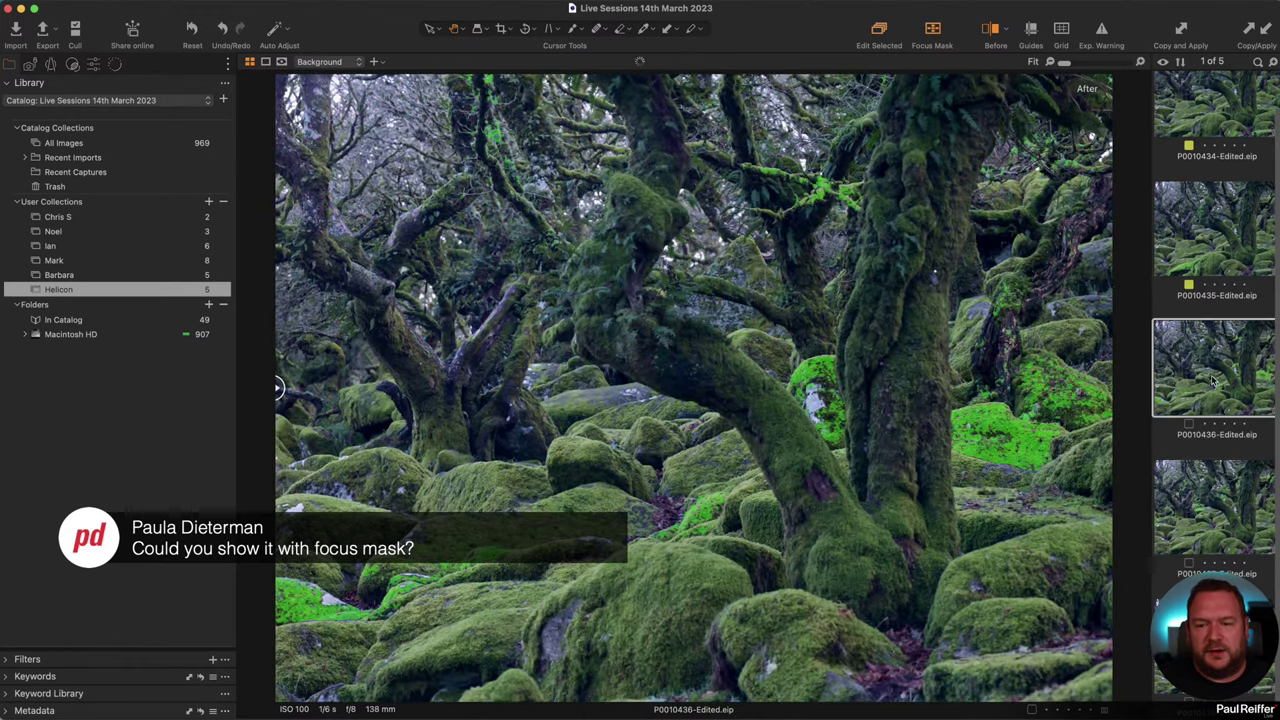
pyautogui.click(1228, 237)
pyautogui.click(1227, 120)
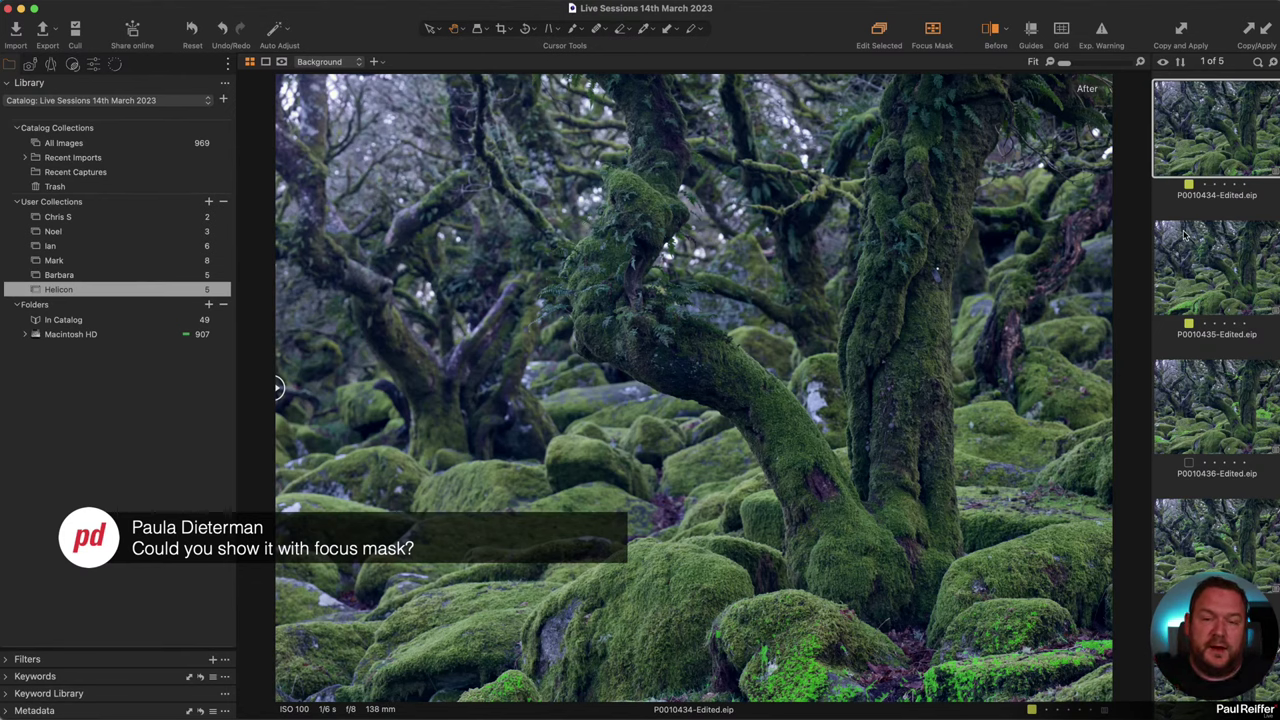
pyautogui.click(932, 32)
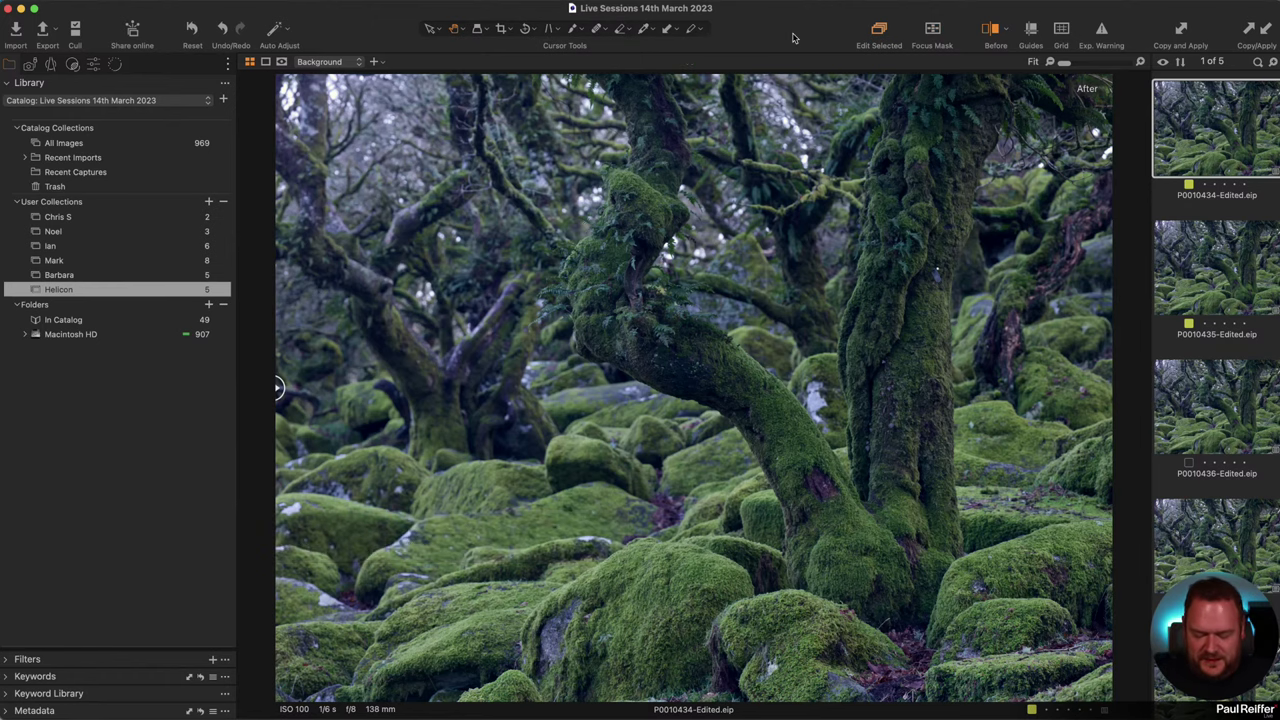
# Step: Select all five forest frames in the thumbnail grid and open them with Helicon Focus
pyautogui.press('super+alt+v')
pyautogui.keyDown('shift'); pyautogui.click(650, 112); pyautogui.keyUp('shift')
pyautogui.rightClick(313, 117)
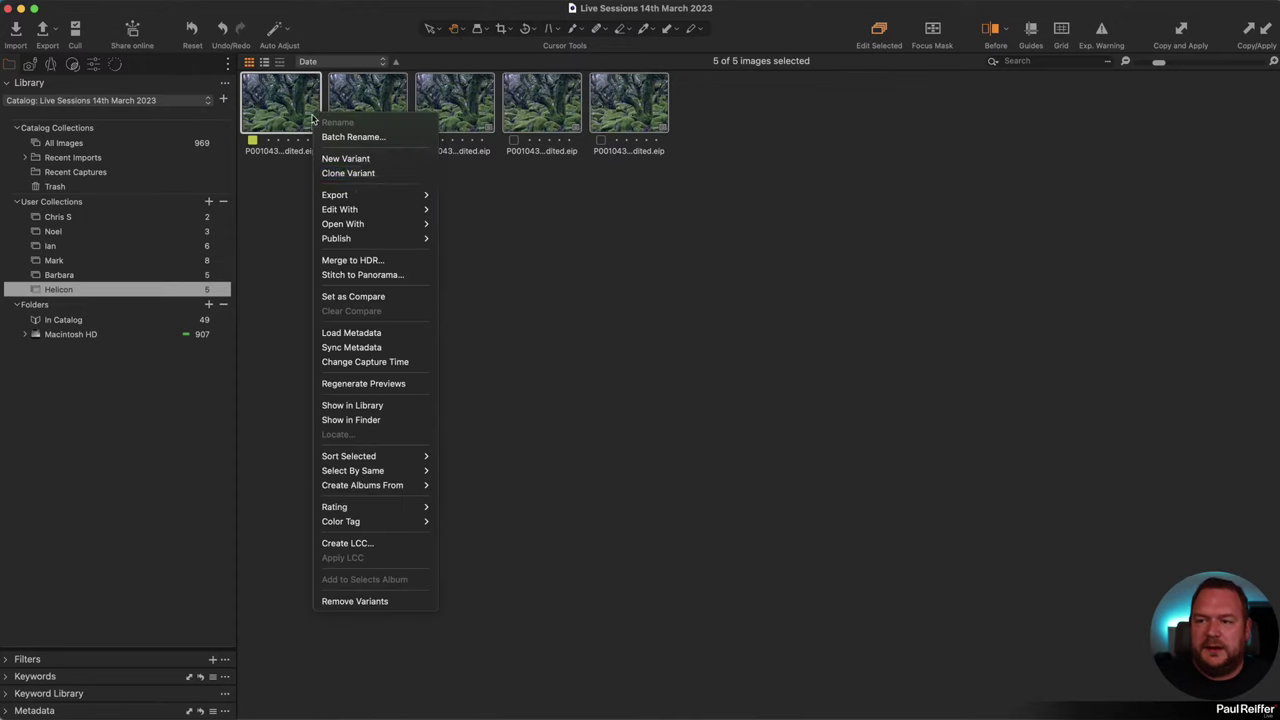
pyautogui.moveTo(388, 192)
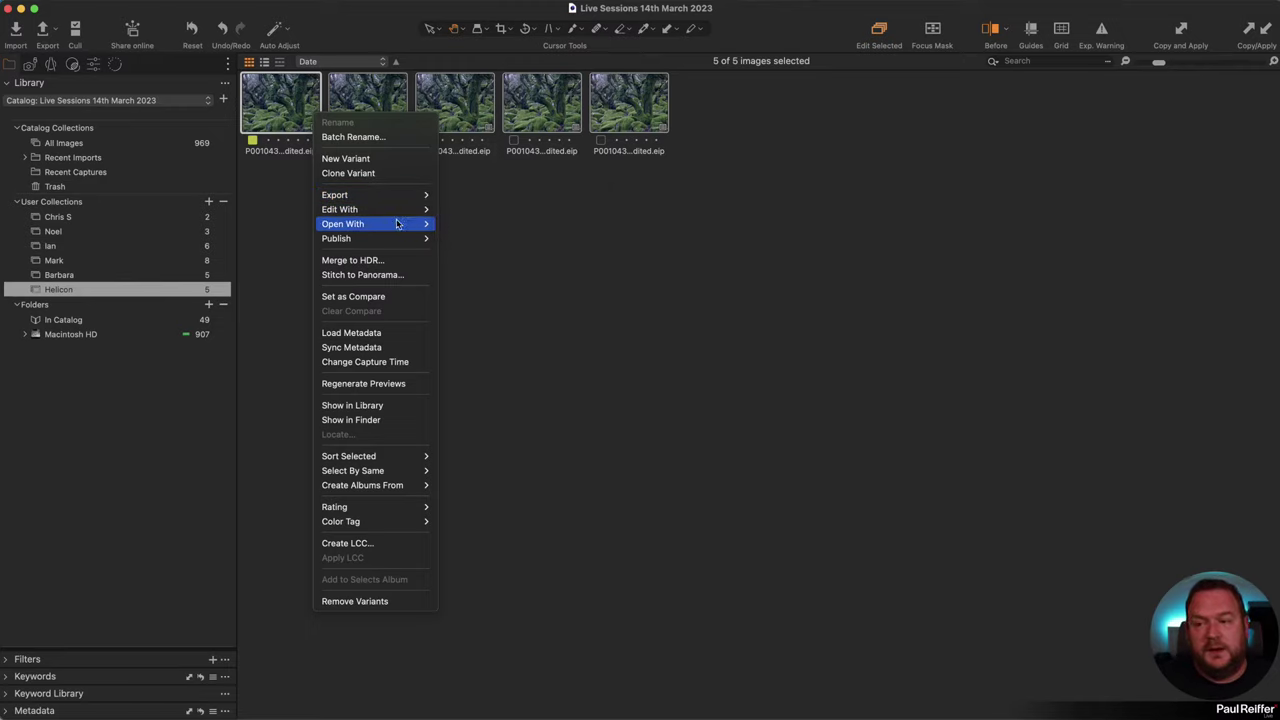
pyautogui.moveTo(403, 228)
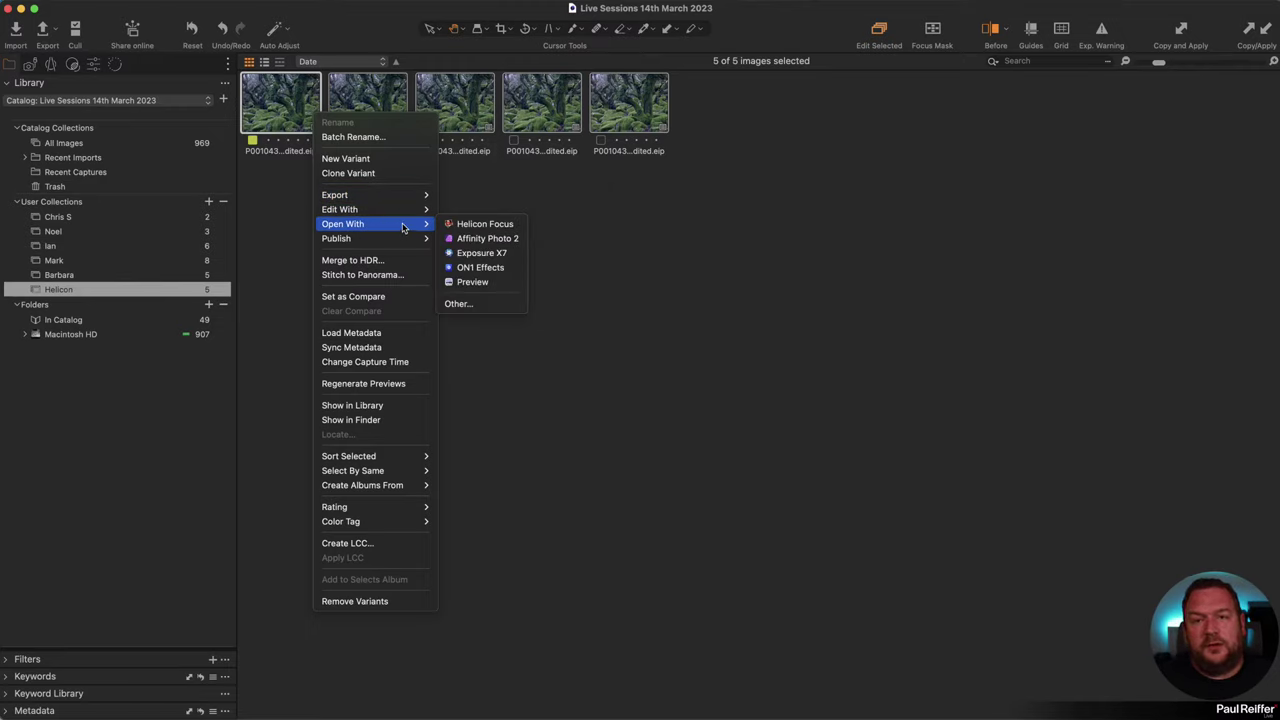
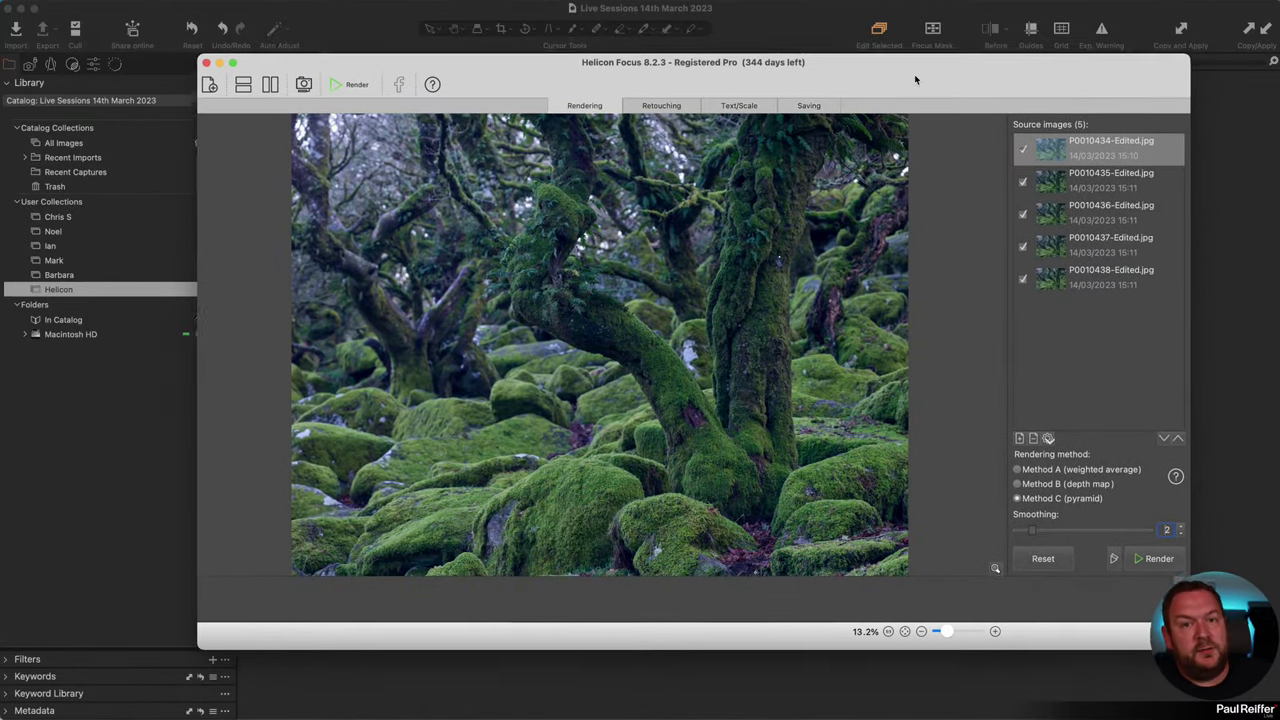
# Step: Enlarge the Helicon Focus window and render the five-image stack with Method B (depth map)
pyautogui.moveTo(915, 80); pyautogui.dragTo(812, 26)
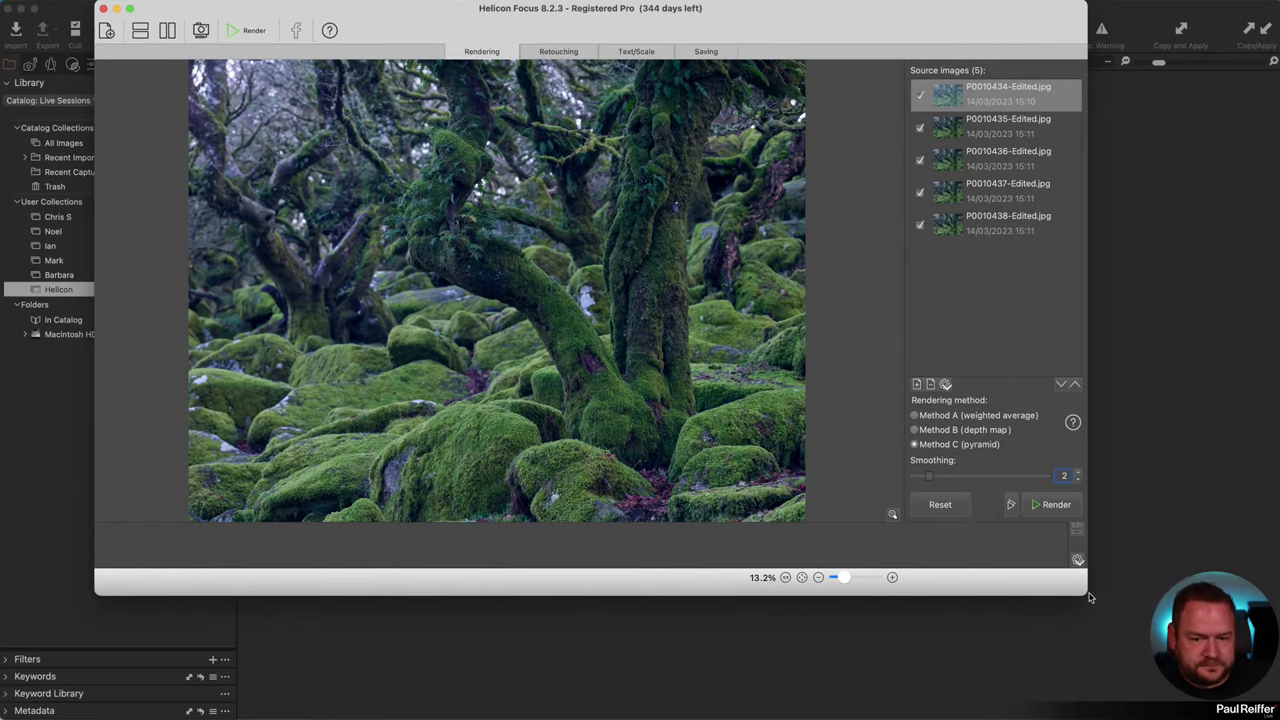
pyautogui.moveTo(1090, 597); pyautogui.dragTo(1246, 700)
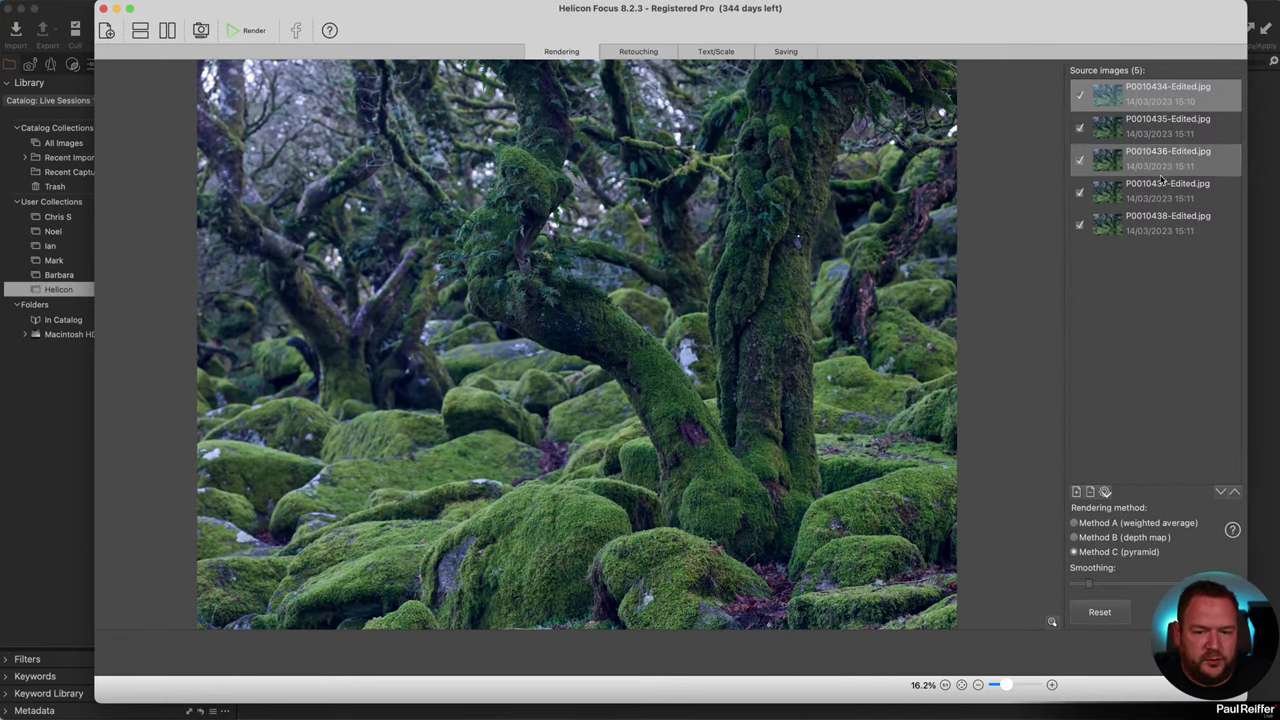
pyautogui.click(1105, 537)
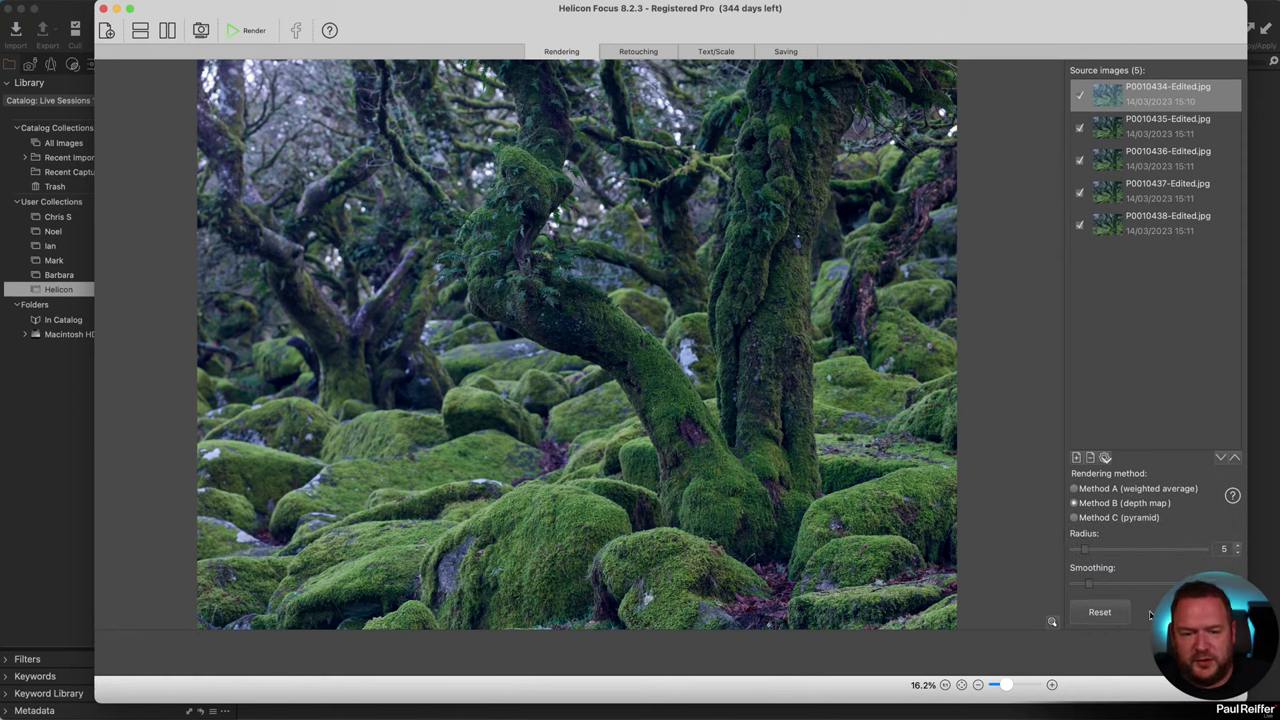
pyautogui.click(250, 30)
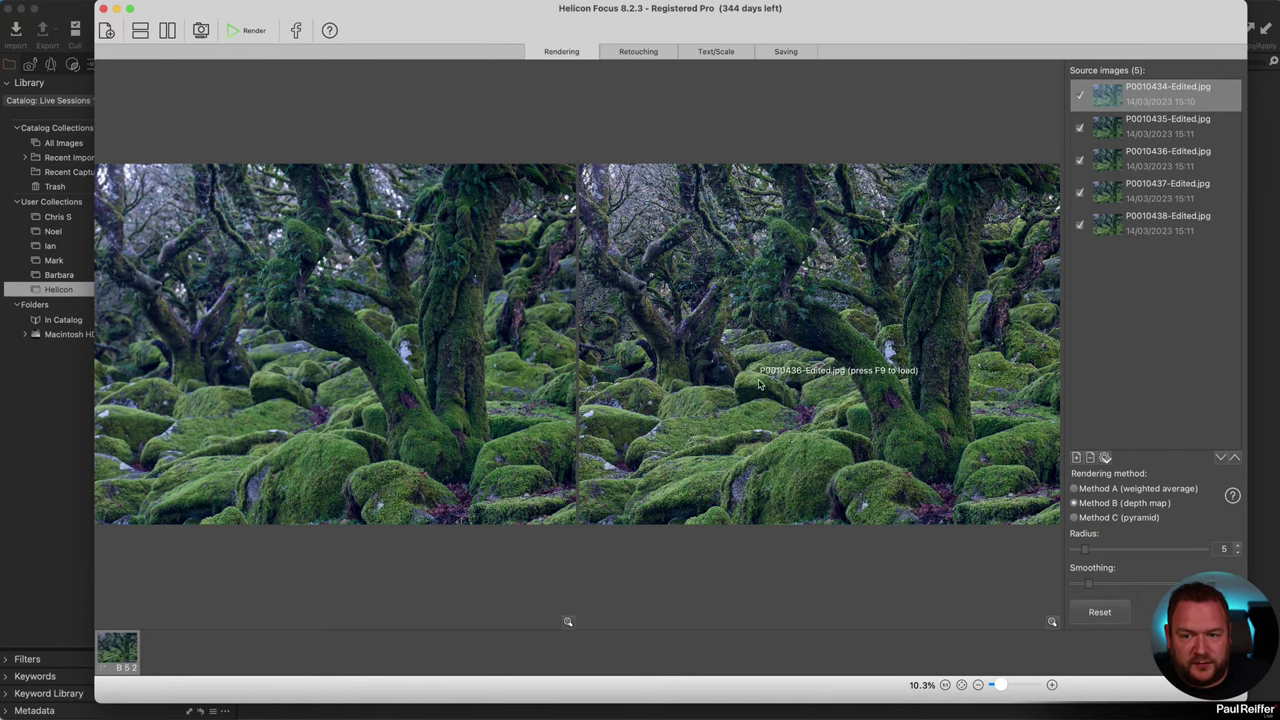
# Step: Examine the source maps of P0010436-Edited.jpg and P0010435-Edited.jpg in the retouching view
pyautogui.click(640, 51)
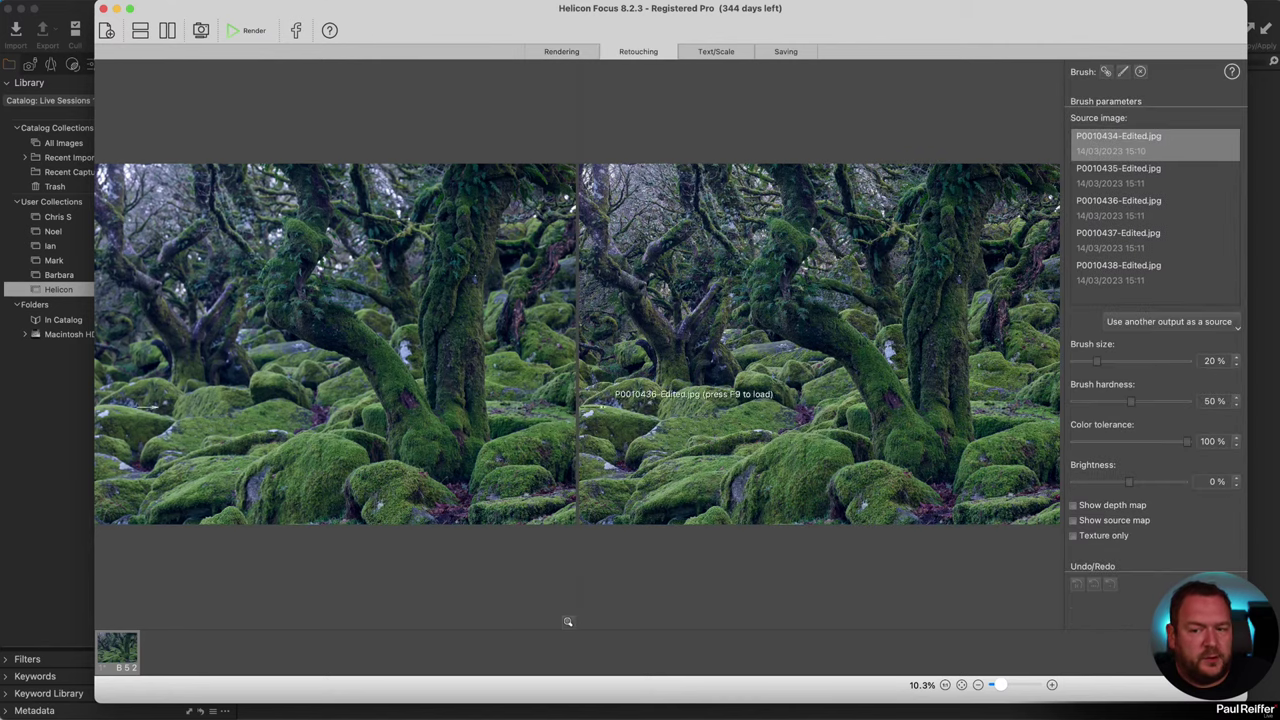
pyautogui.click(1116, 212)
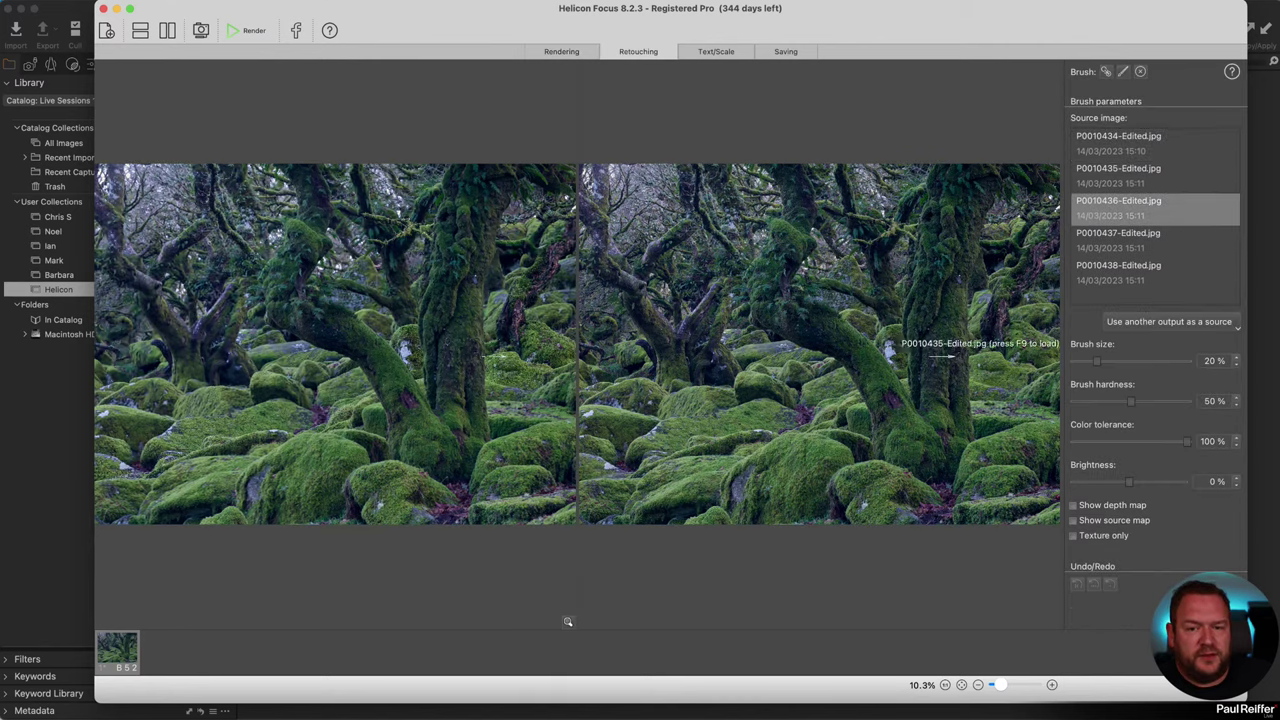
pyautogui.click(1074, 527)
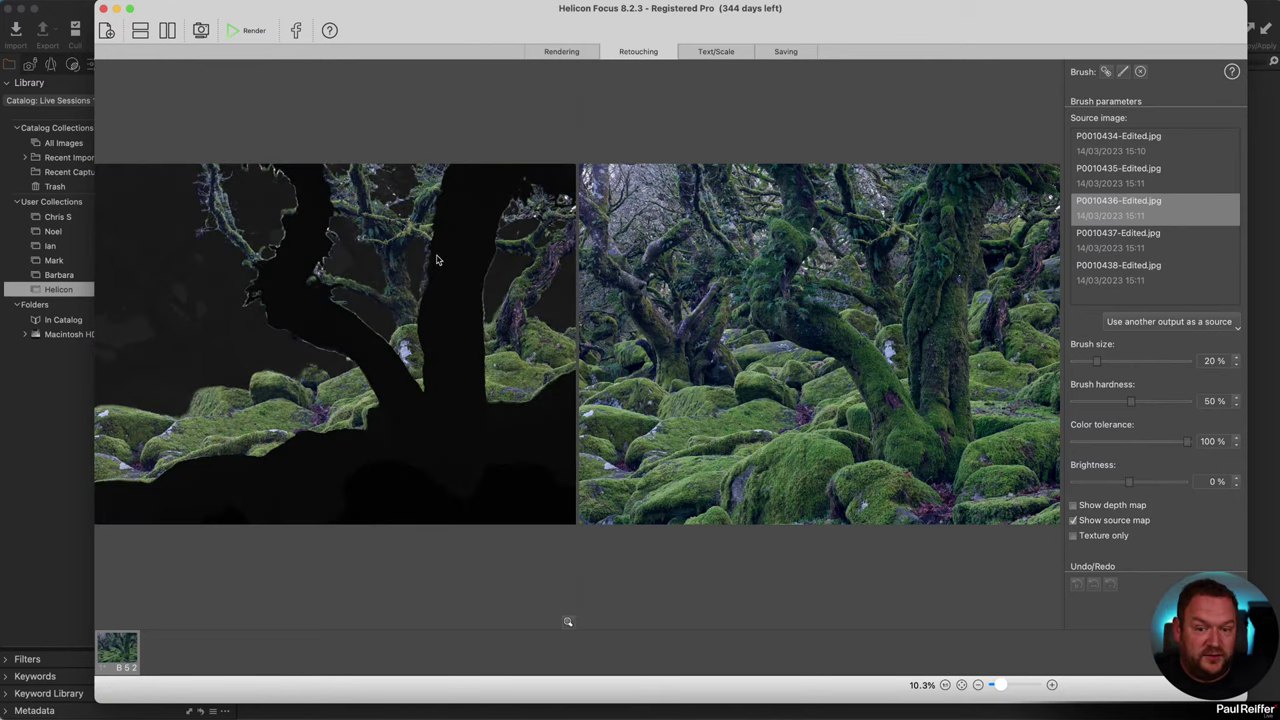
pyautogui.click(1151, 177)
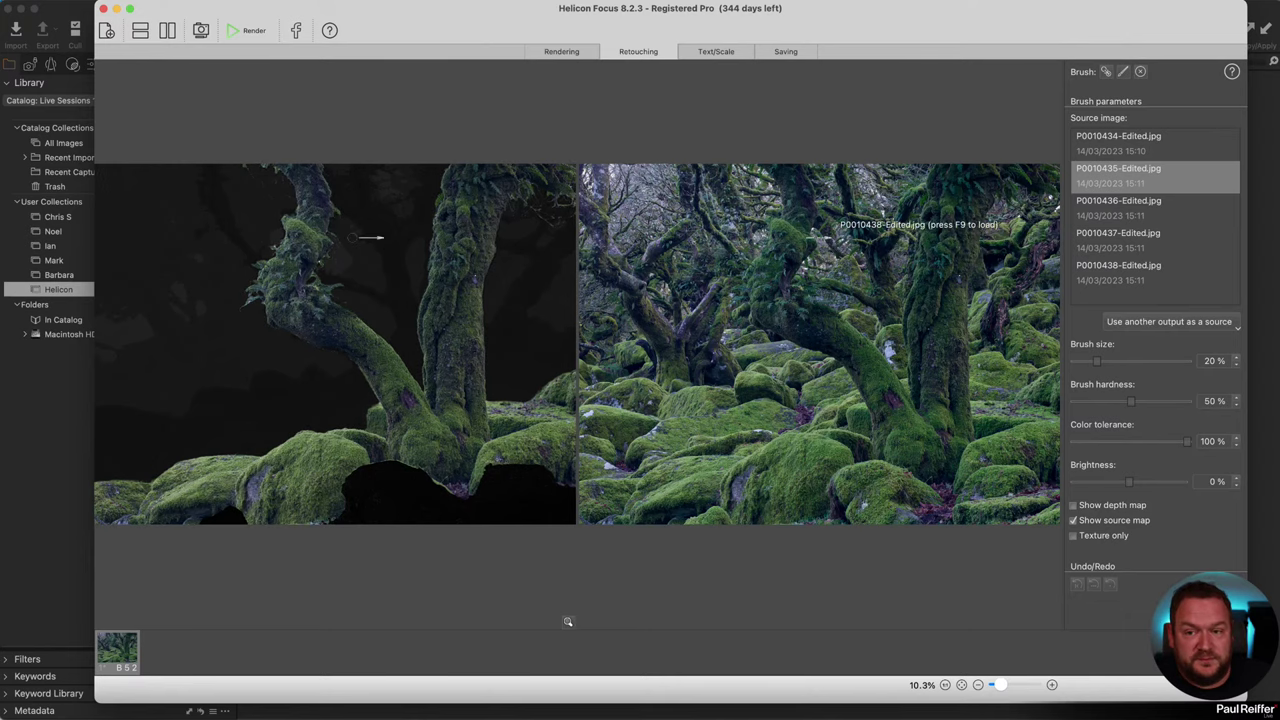
# Step: Save the stacked image to the Stacking folder as a TIFF with LZW compression and close Helicon Focus
pyautogui.click(789, 51)
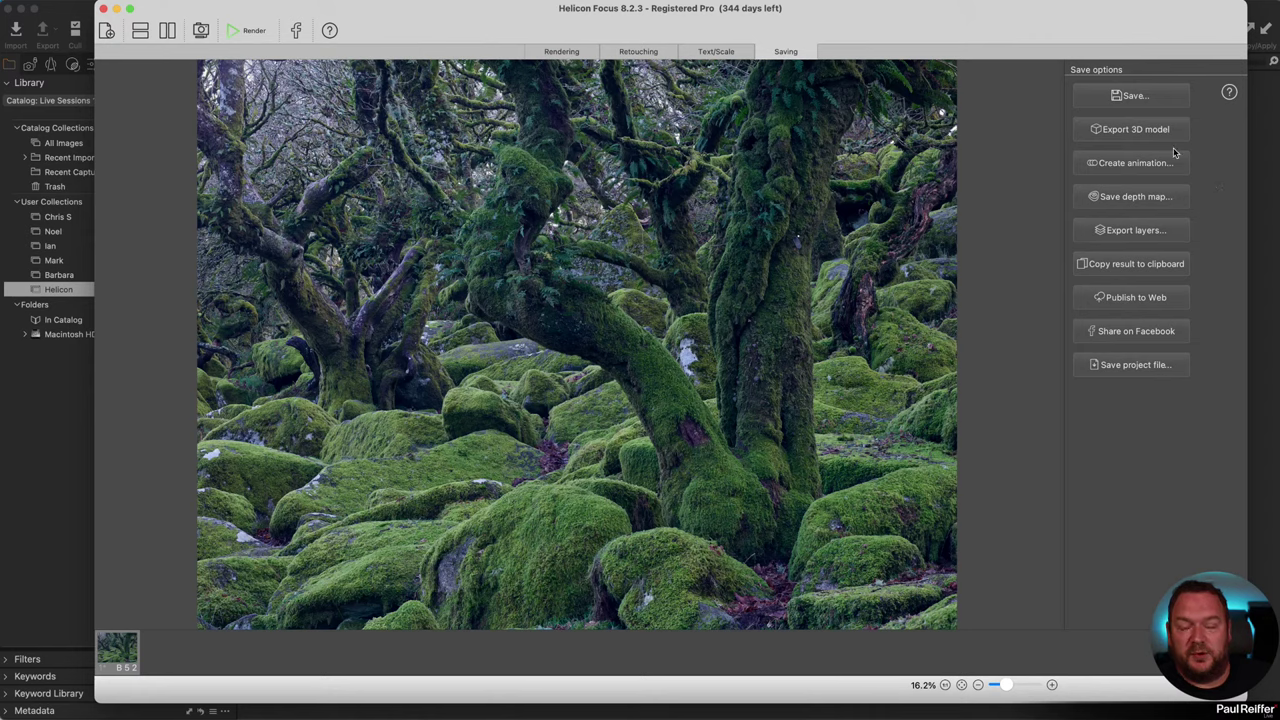
pyautogui.click(1150, 96)
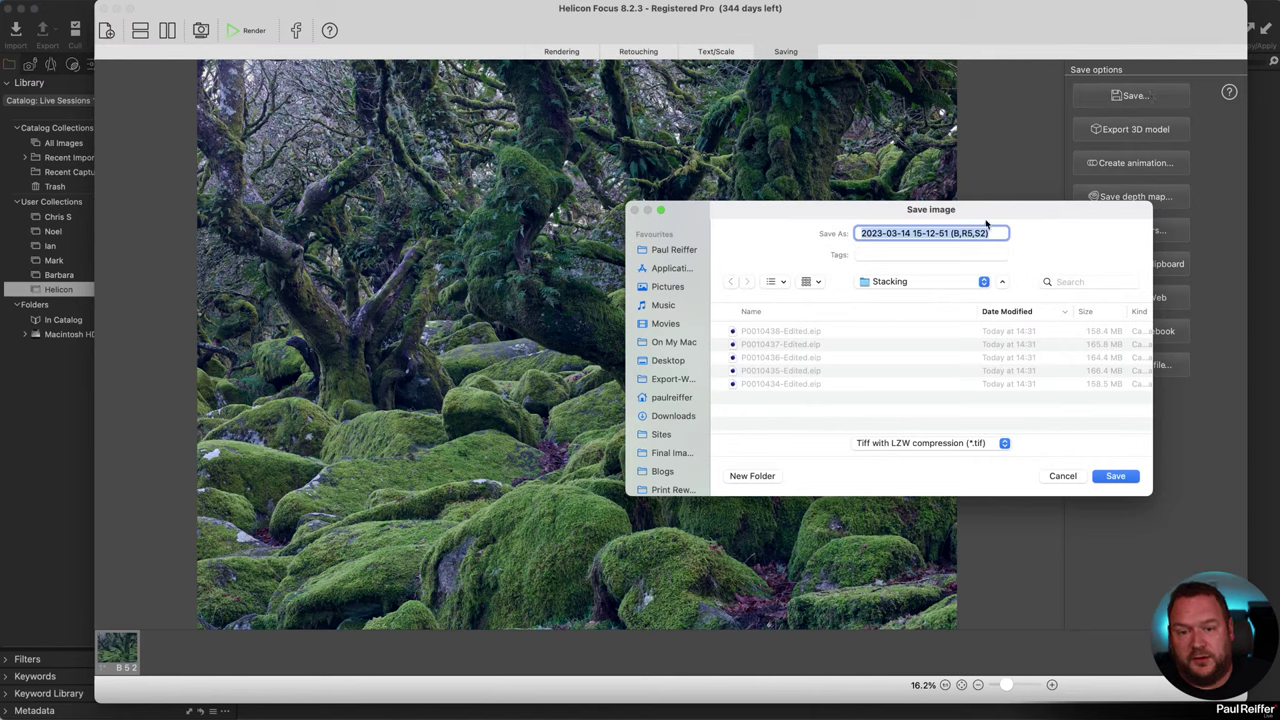
pyautogui.click(1124, 477)
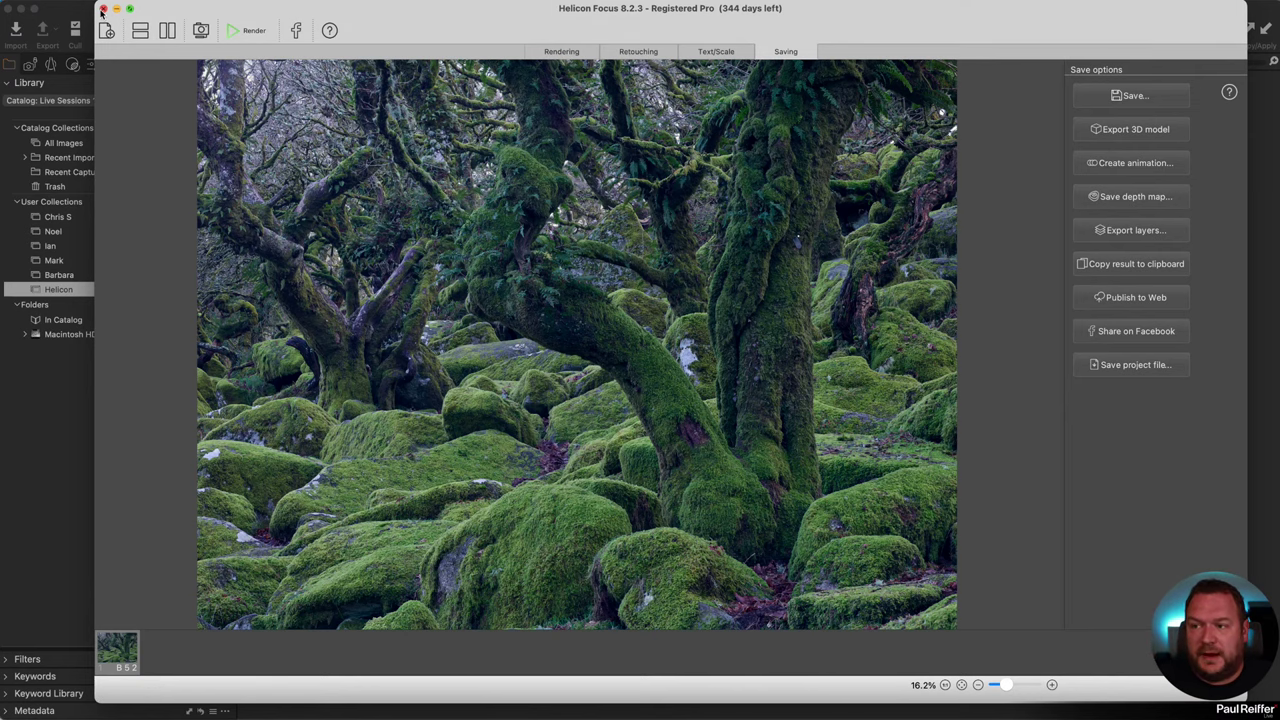
pyautogui.click(102, 9)
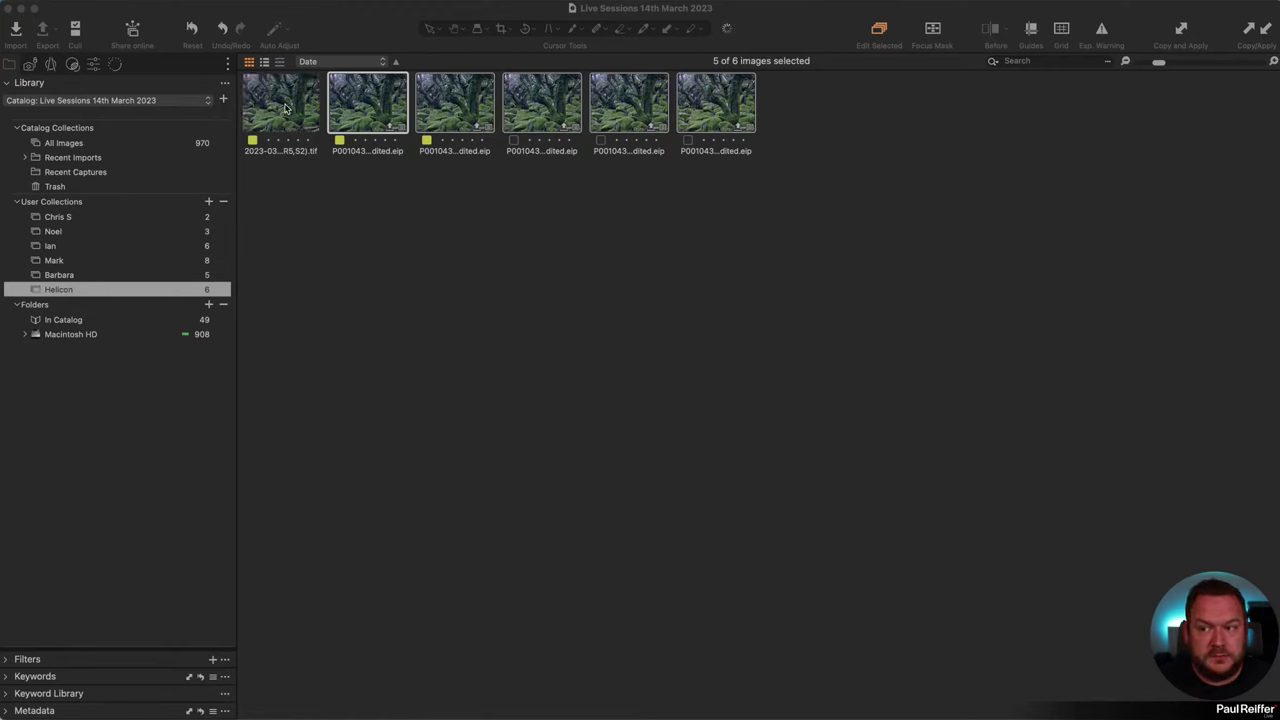
# Step: Display the stacked TIFF in the large viewer and compare it with the individual source frames
pyautogui.click(285, 108)
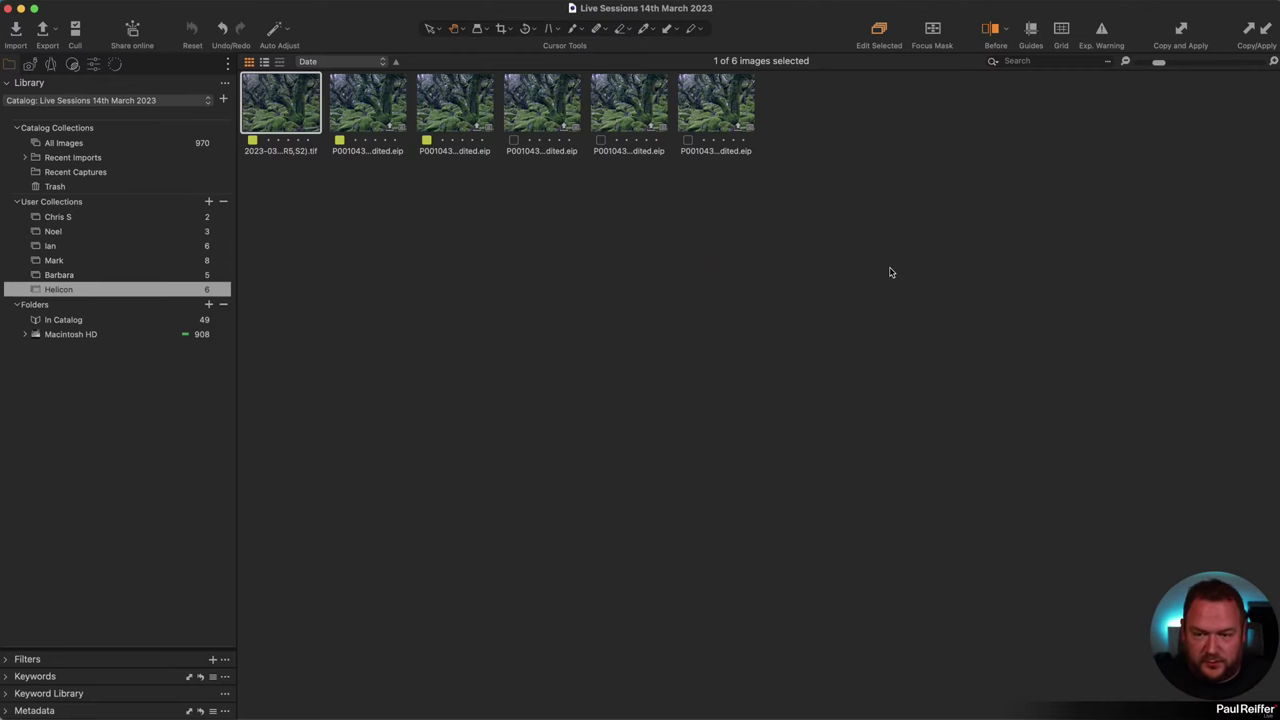
pyautogui.press('super+alt+v')
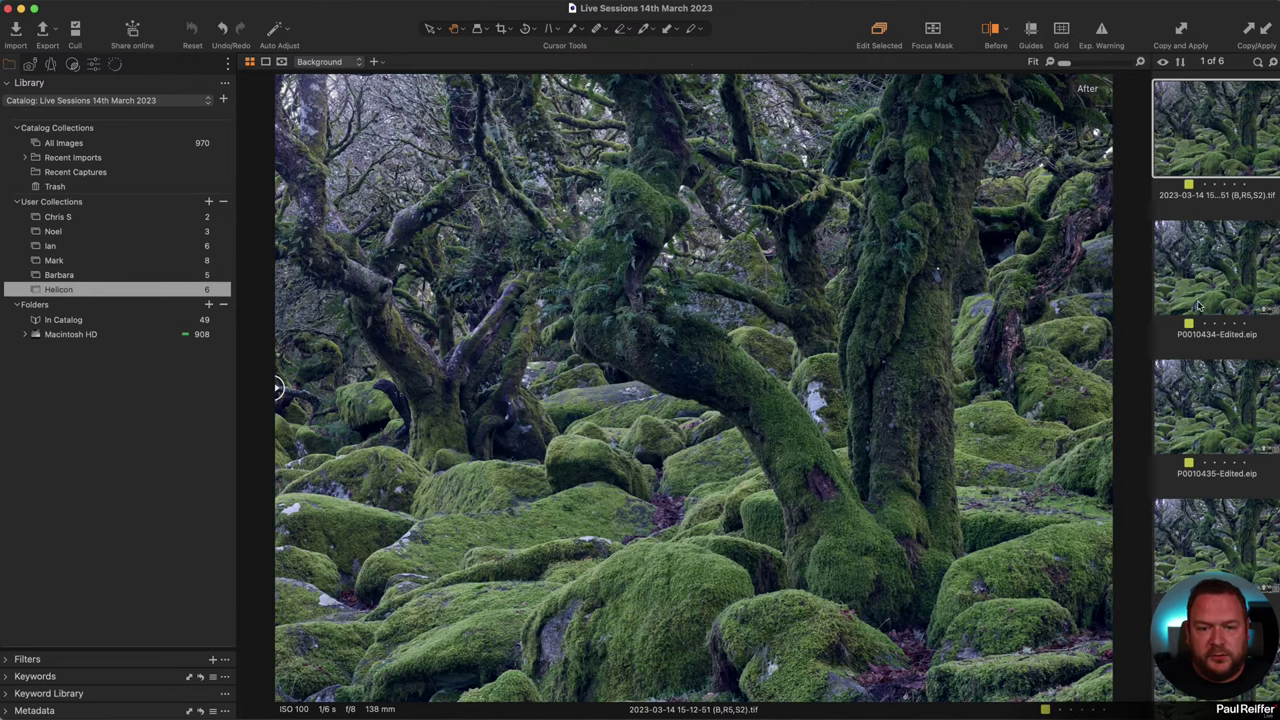
pyautogui.click(1217, 287)
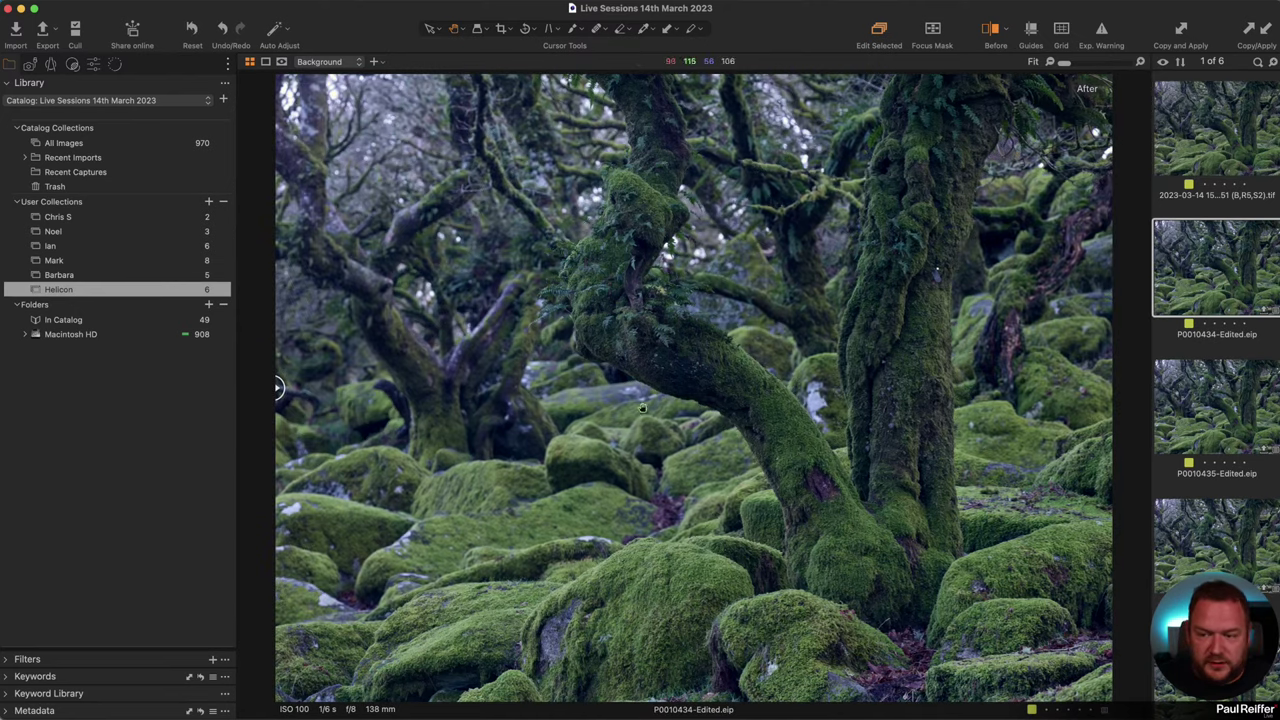
pyautogui.press('Right')
pyautogui.press('Right')
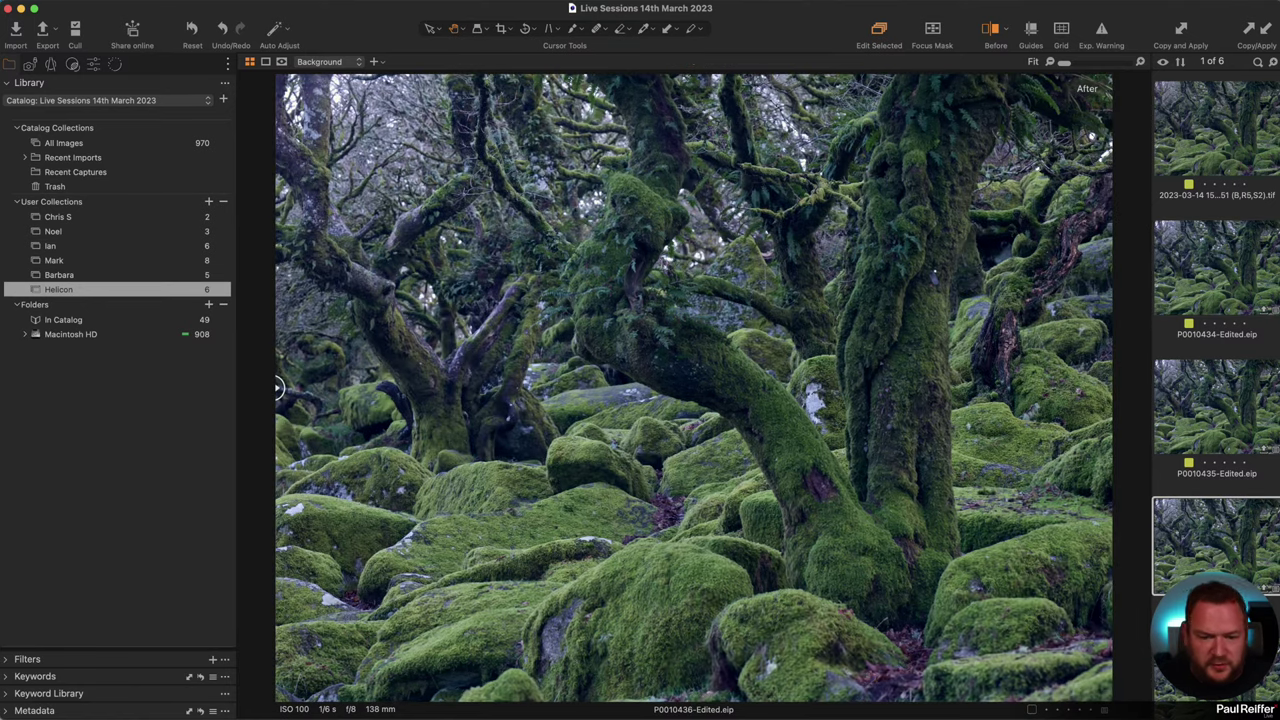
pyautogui.press('Right')
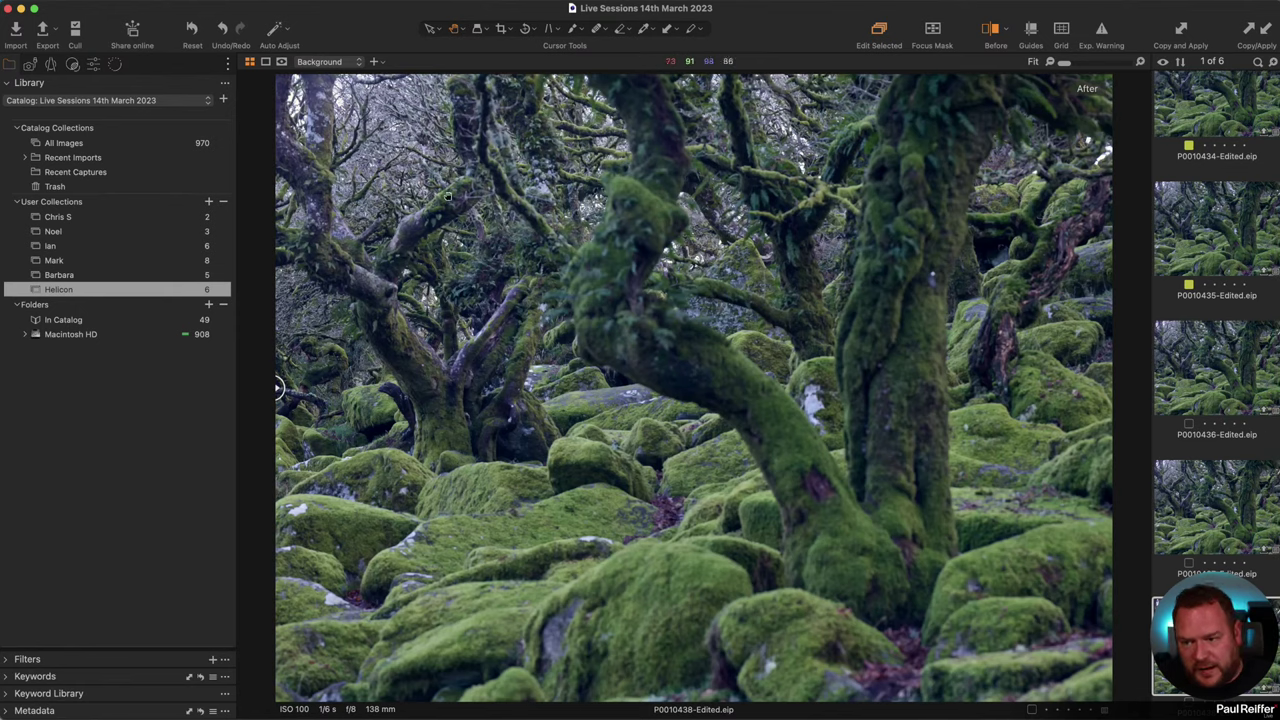
pyautogui.scroll(3, 1205, 386)
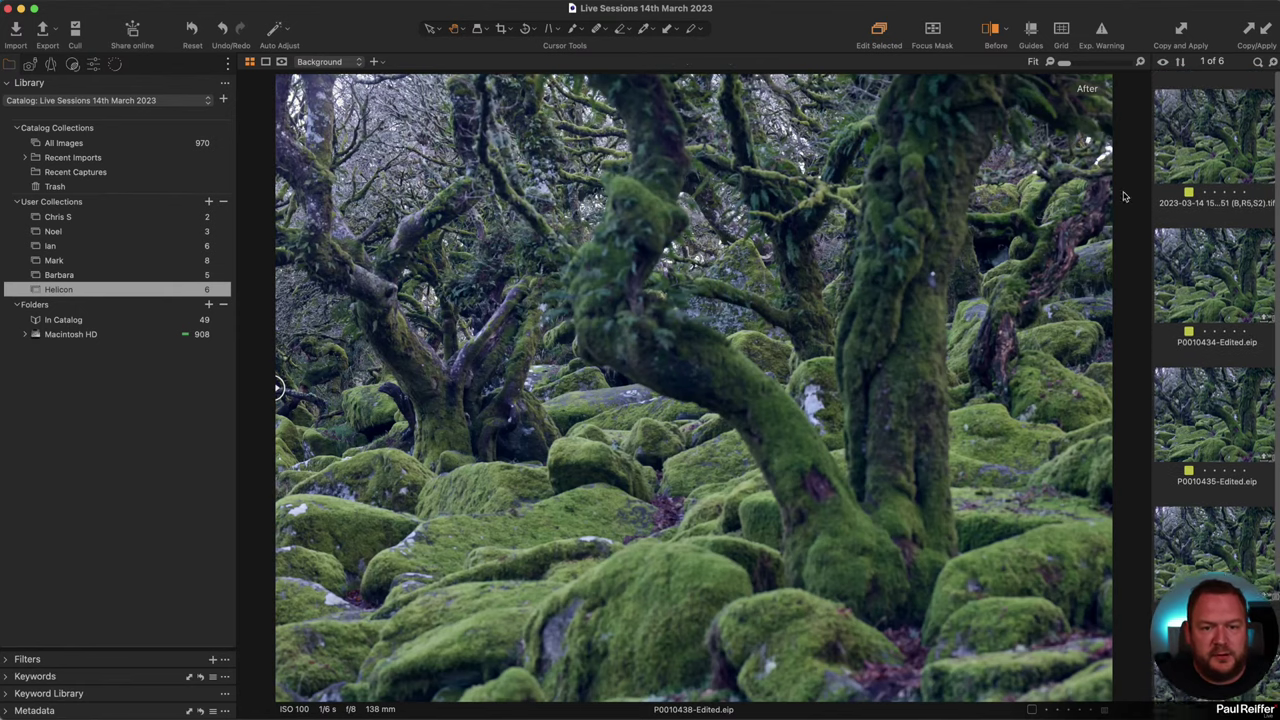
# Step: Inspect the stacked TIFF at 100% on the background tree trunk and the mossy base of the foreground tree
pyautogui.click(1214, 135)
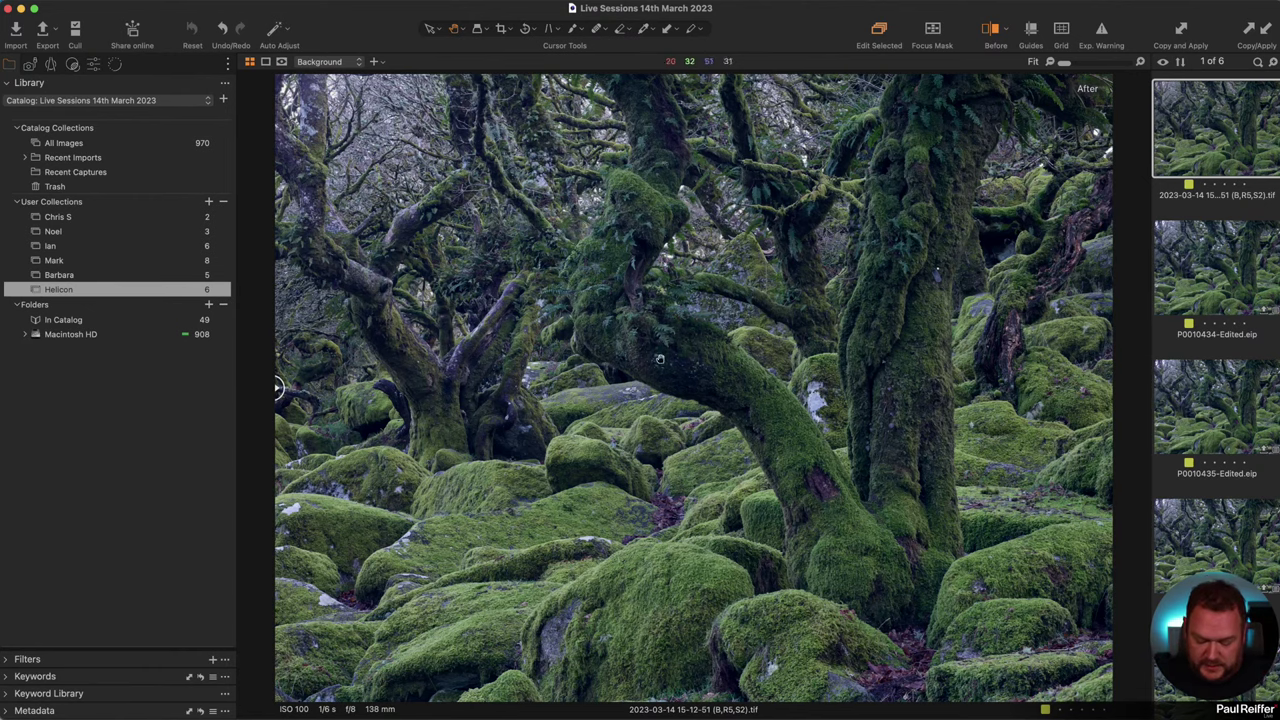
pyautogui.click(435, 400)
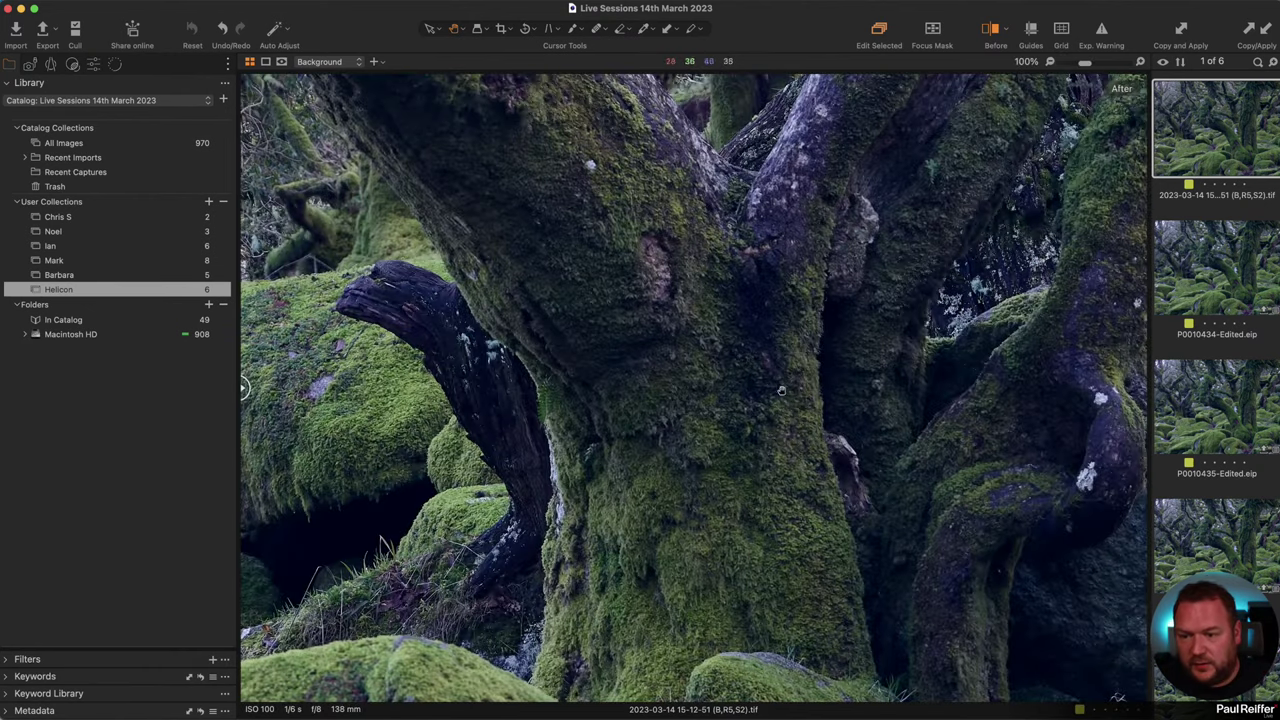
pyautogui.click(693, 430)
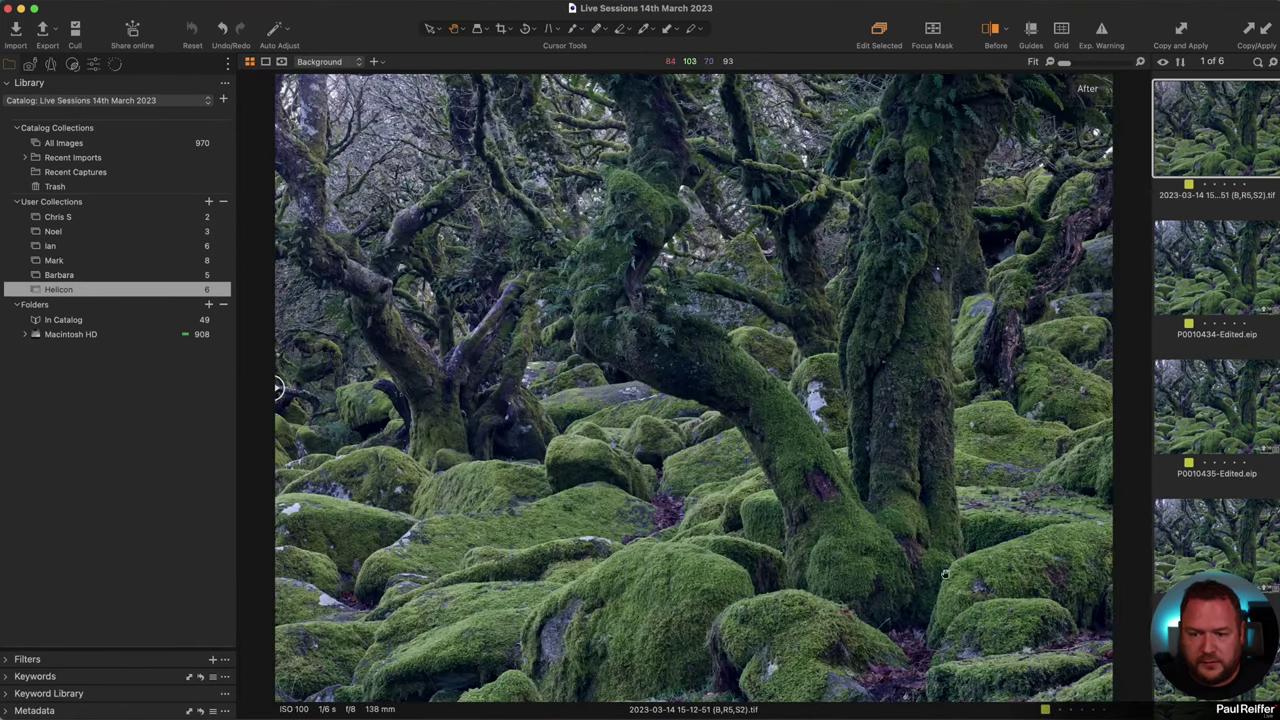
pyautogui.click(879, 524)
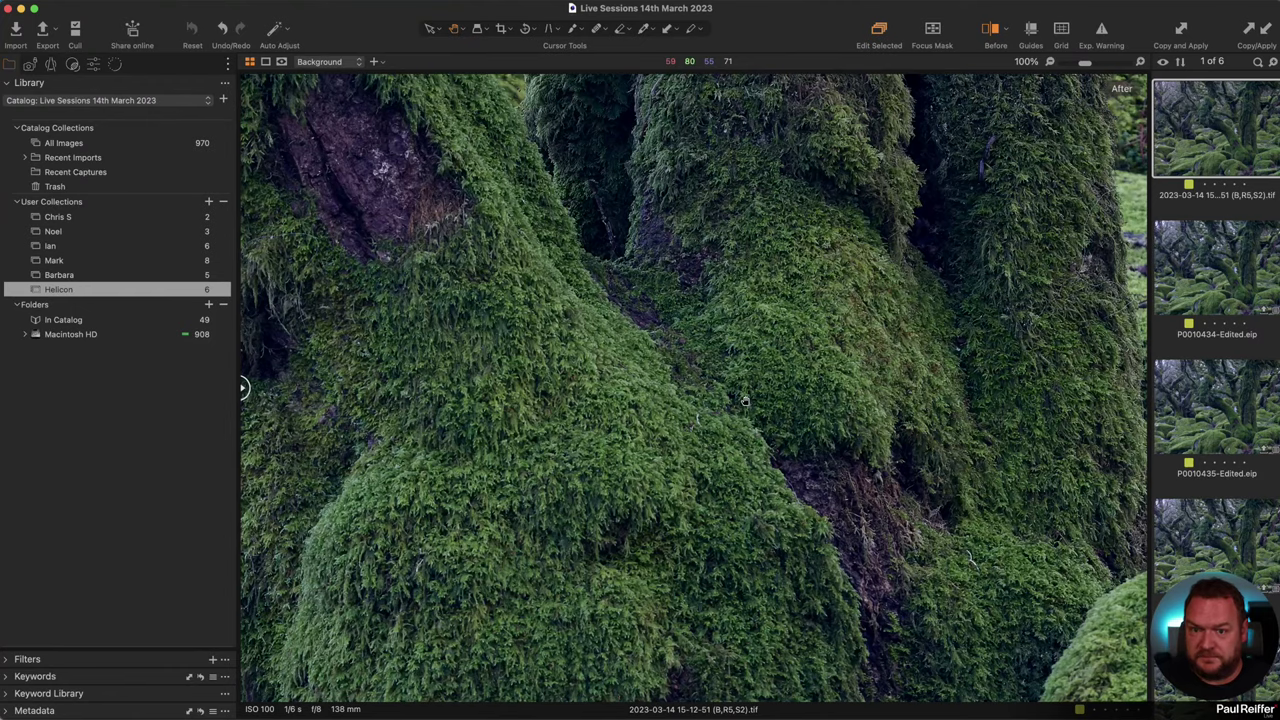
pyautogui.click(745, 401)
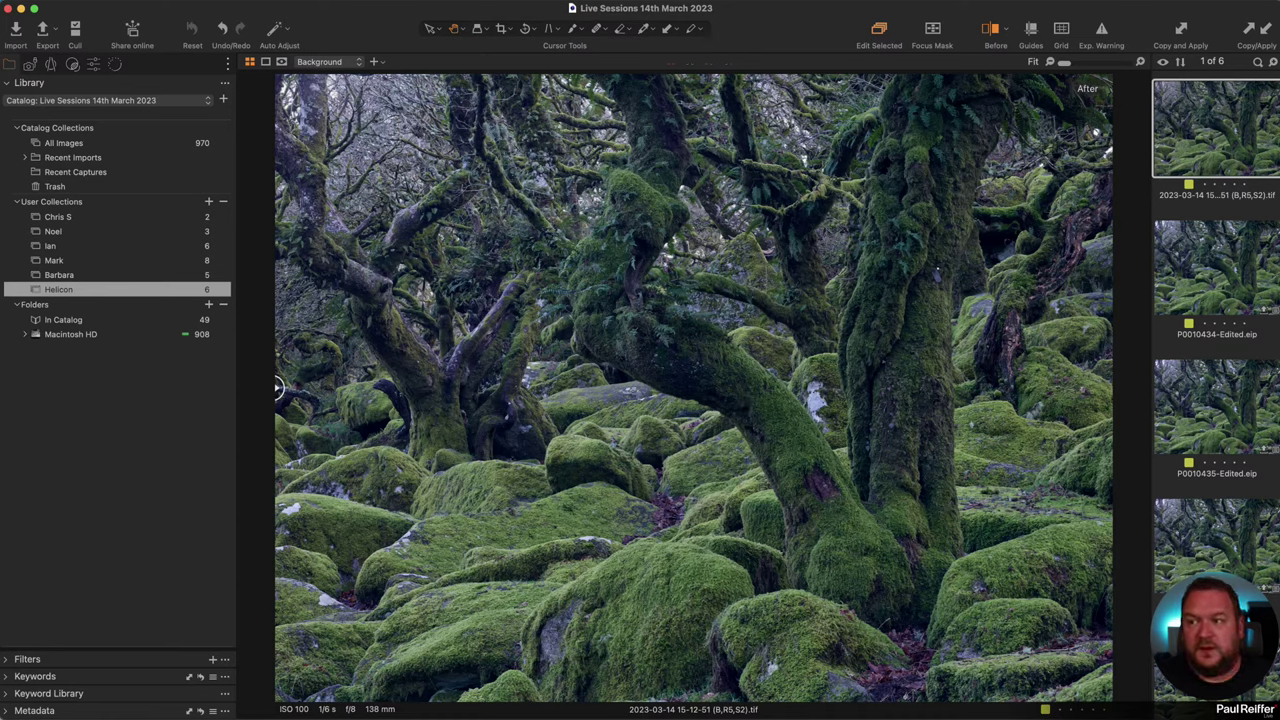
# Step: Look up the Helicon Focus entry in Capture One's plugin preferences and close the preferences
pyautogui.click(30, 4)
pyautogui.click(30, 32)
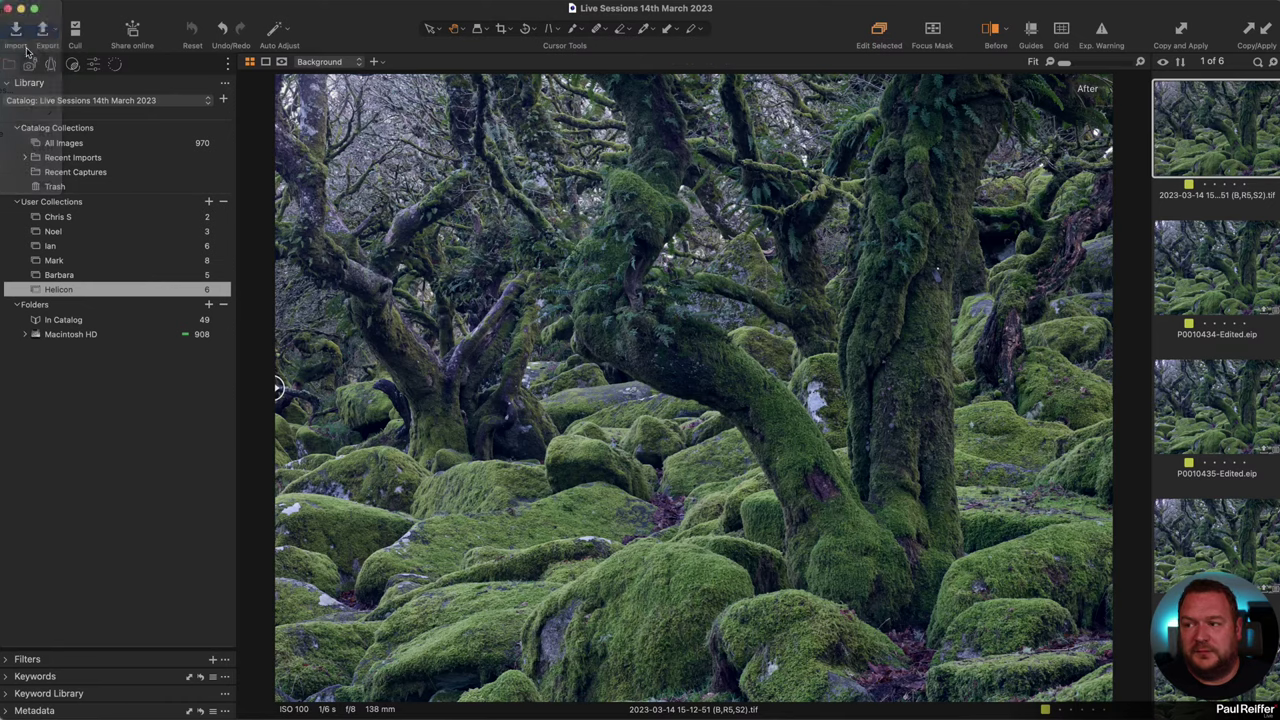
pyautogui.click(1104, 210)
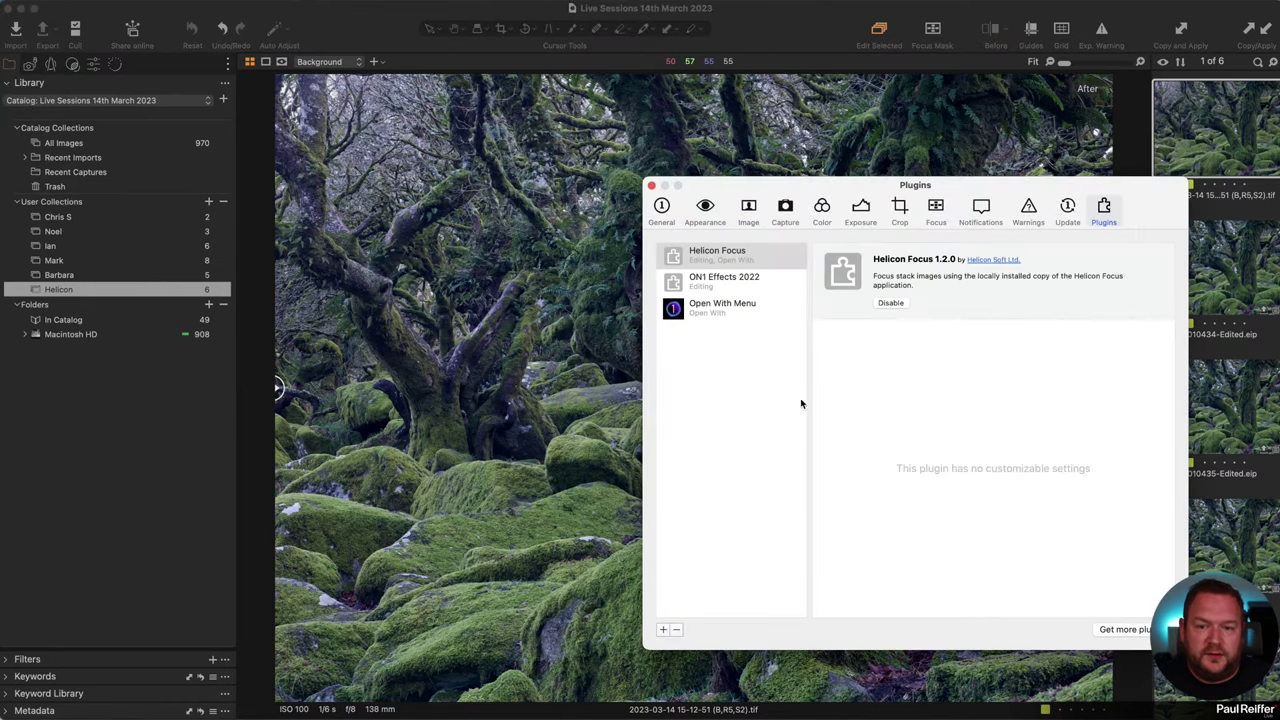
pyautogui.click(724, 263)
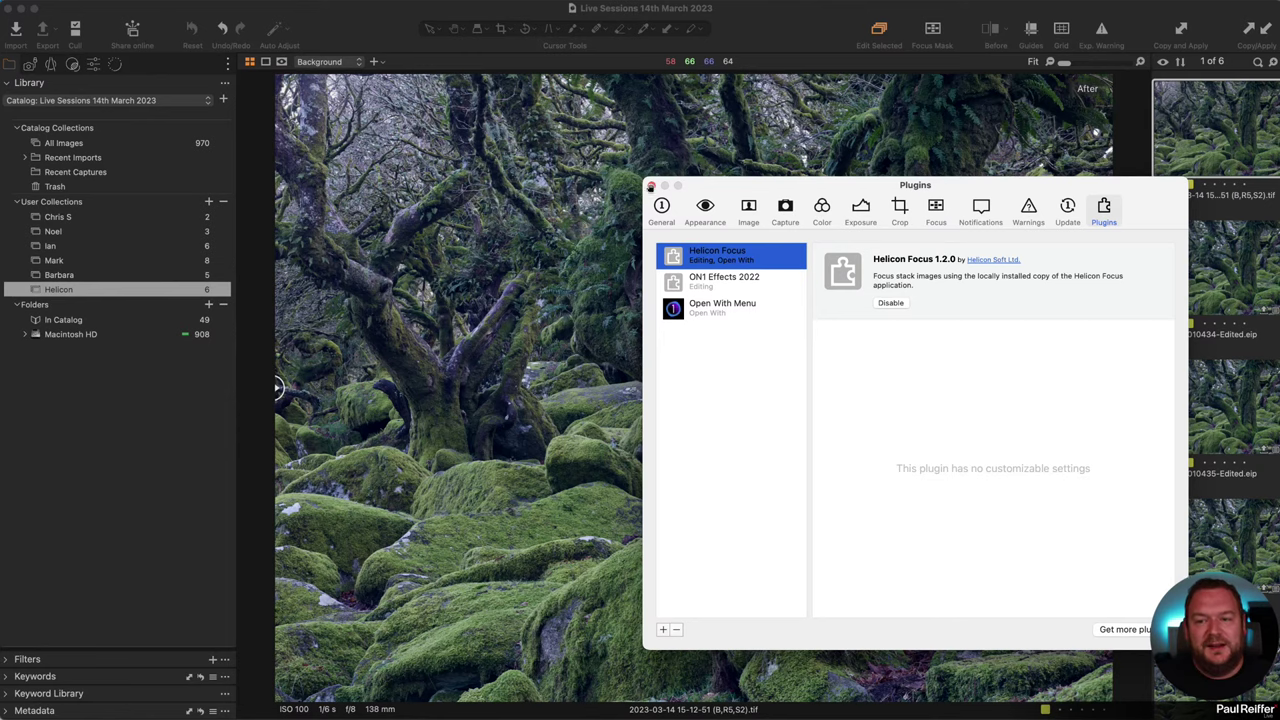
pyautogui.click(651, 186)
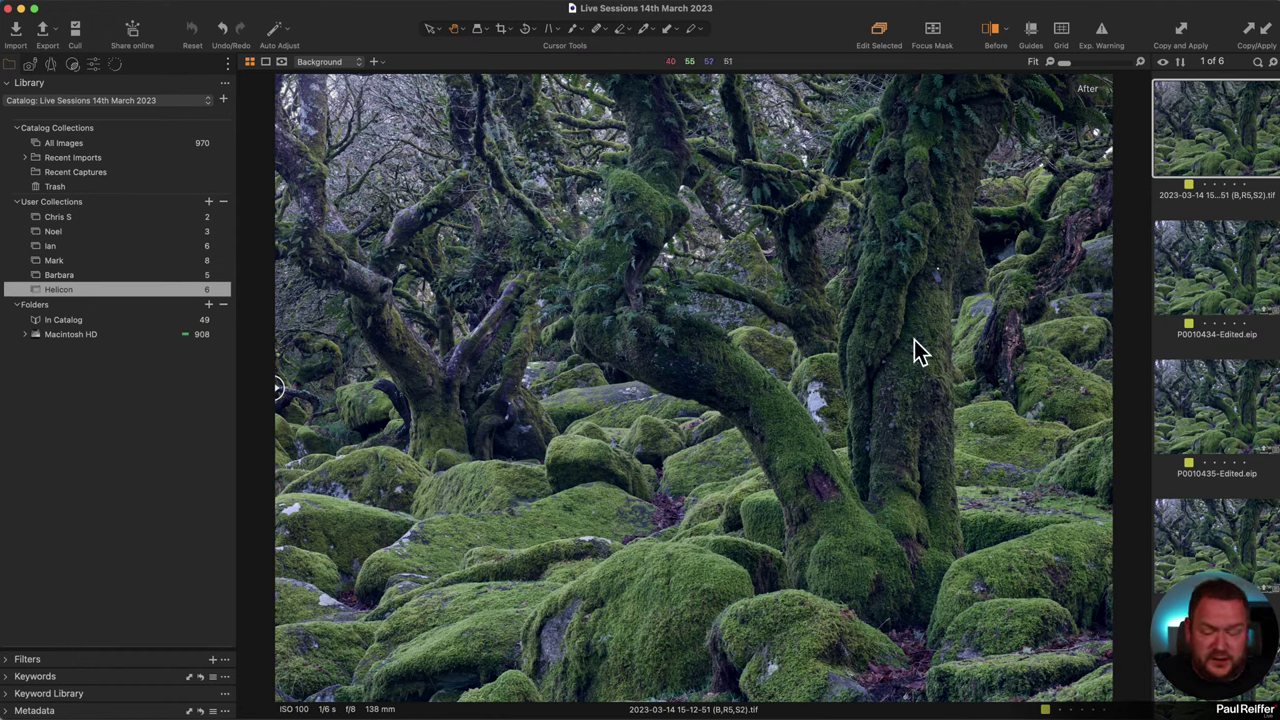
# Step: Open the first user collection and erase the annotation outlining the hillside in DSC03229.eip, showing the image at 100%
pyautogui.click(92, 224)
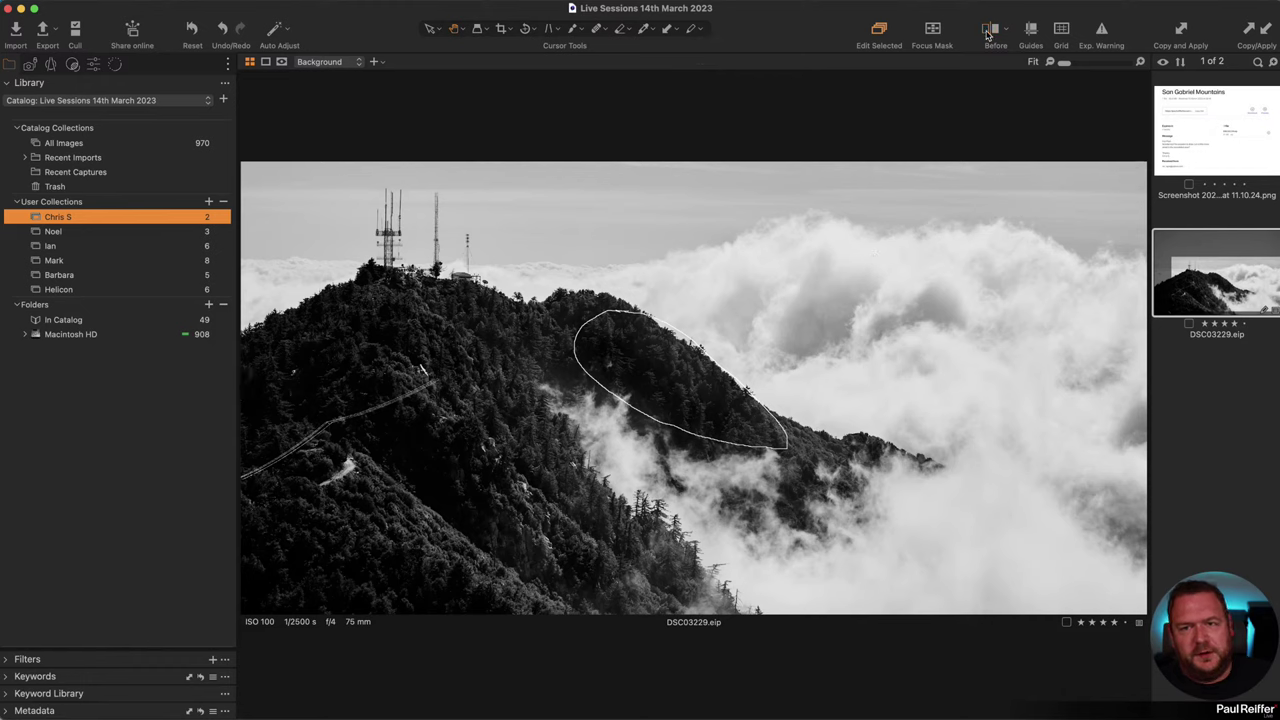
pyautogui.click(700, 30)
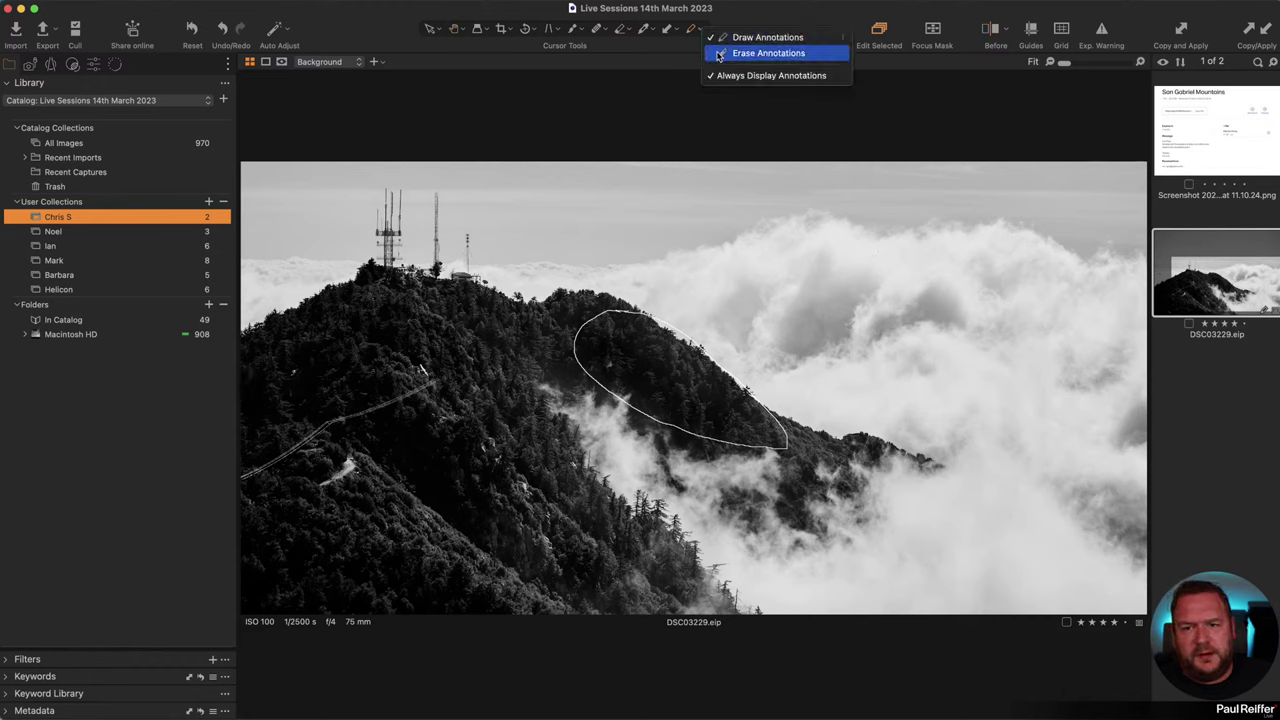
pyautogui.click(768, 53)
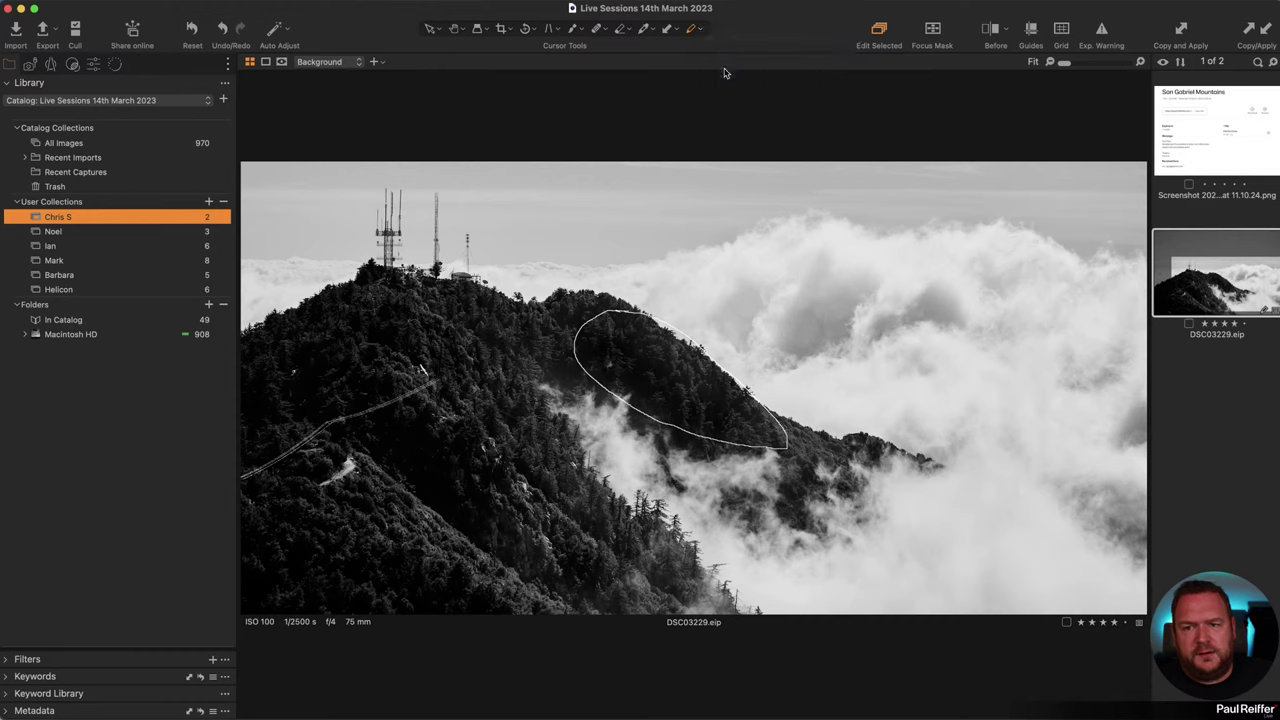
pyautogui.click(668, 381)
pyautogui.doubleClick(667, 379)
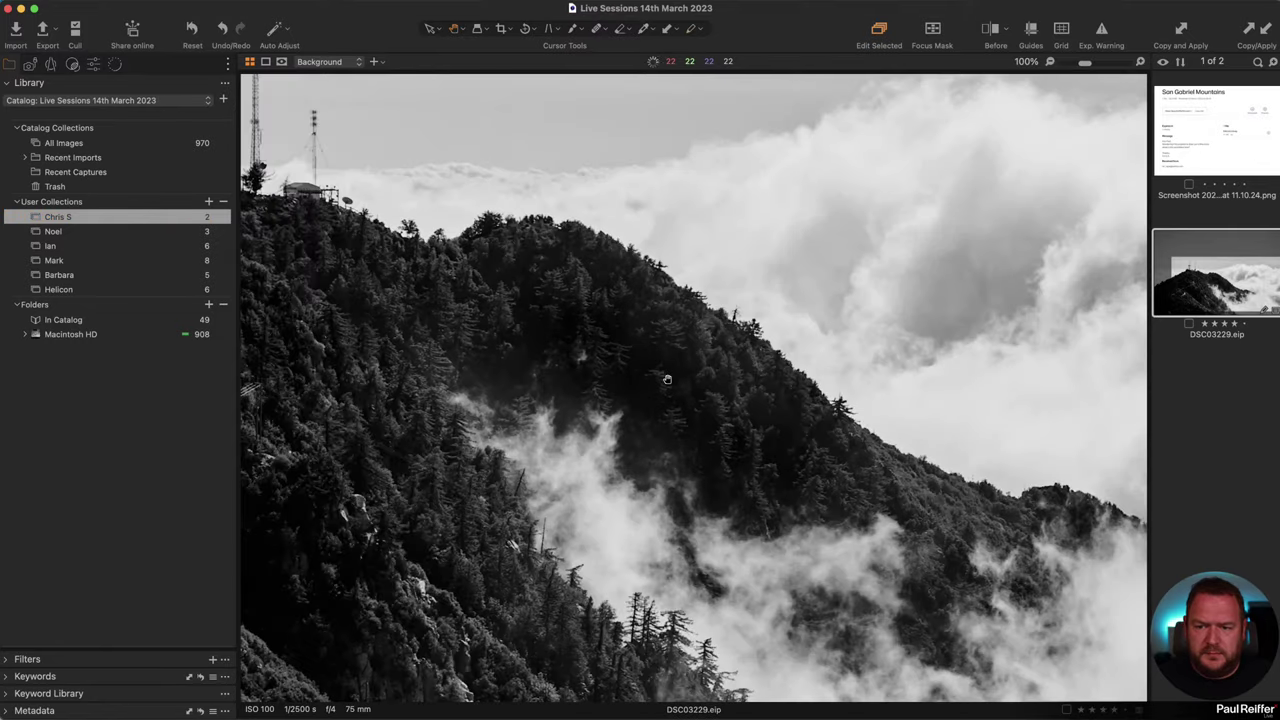
# Step: Draw a freehand annotation outline around the dark wooded hillside below the ridge in DSC03229.eip
pyautogui.click(692, 30)
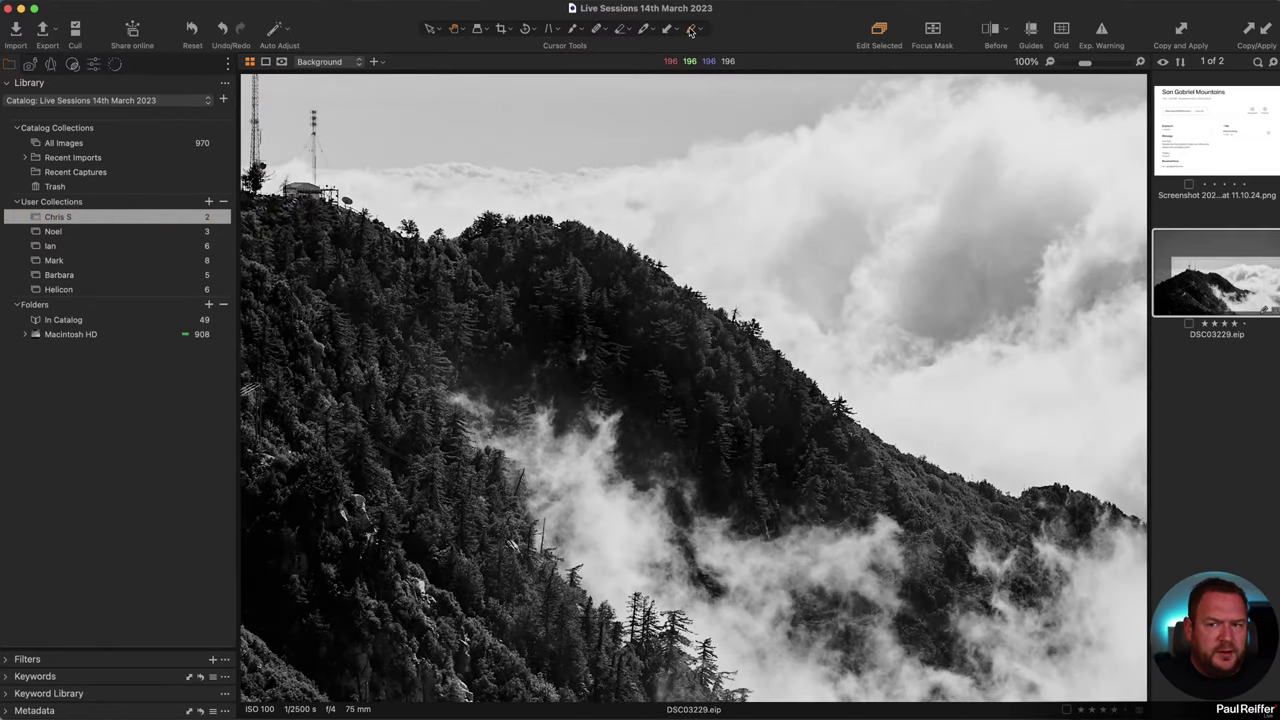
pyautogui.moveTo(585, 256); pyautogui.dragTo(682, 286)
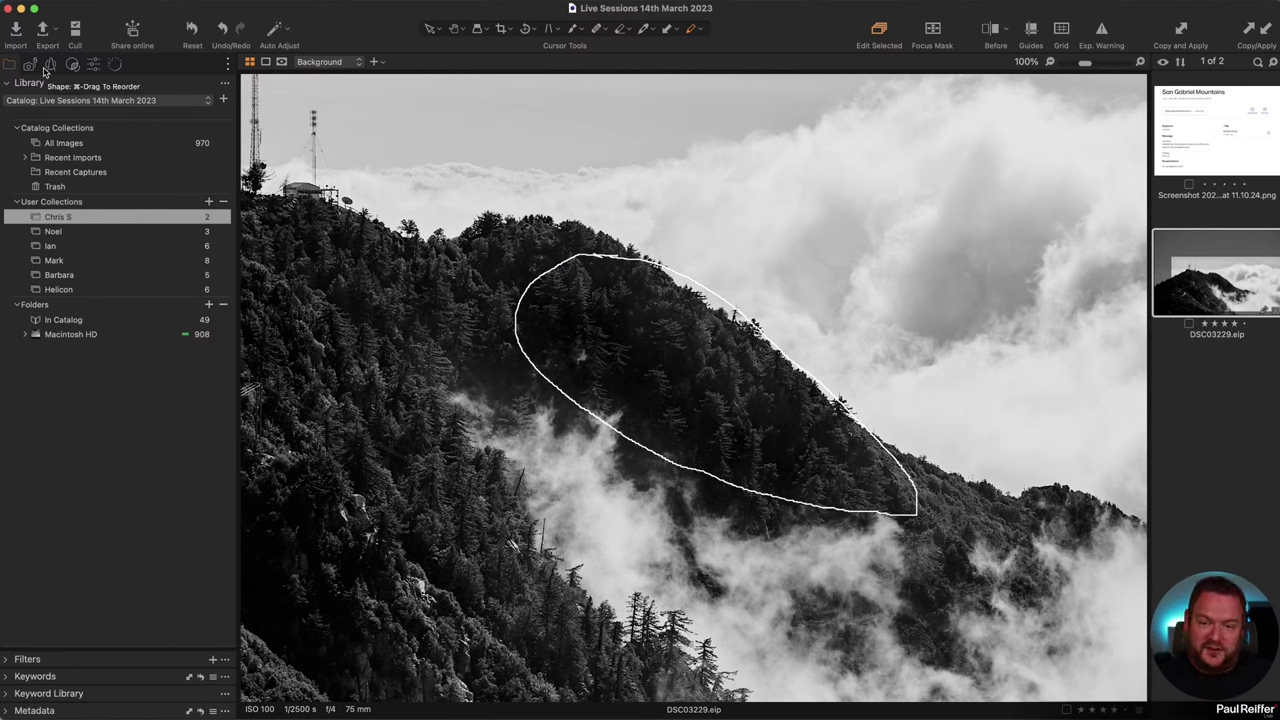
# Step: Add the Color and Metadata tool tabs to the current workspace
pyautogui.click(223, 65)
pyautogui.moveTo(301, 68)
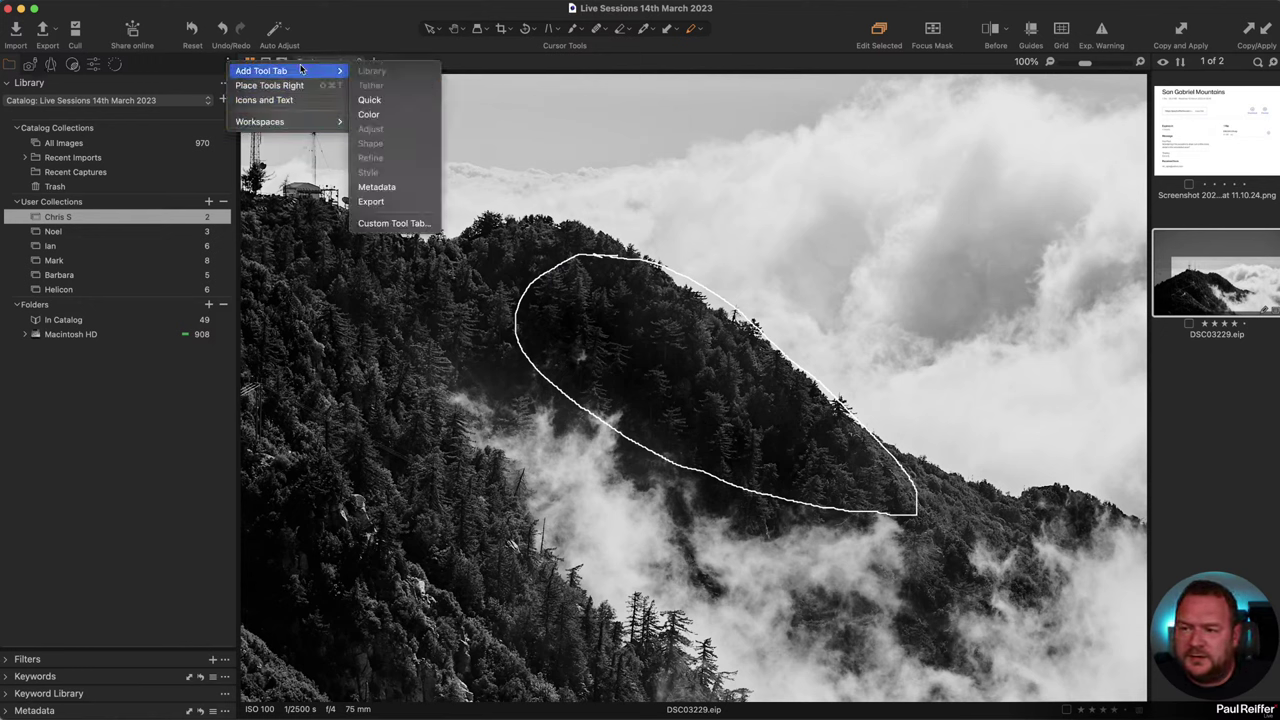
pyautogui.click(398, 116)
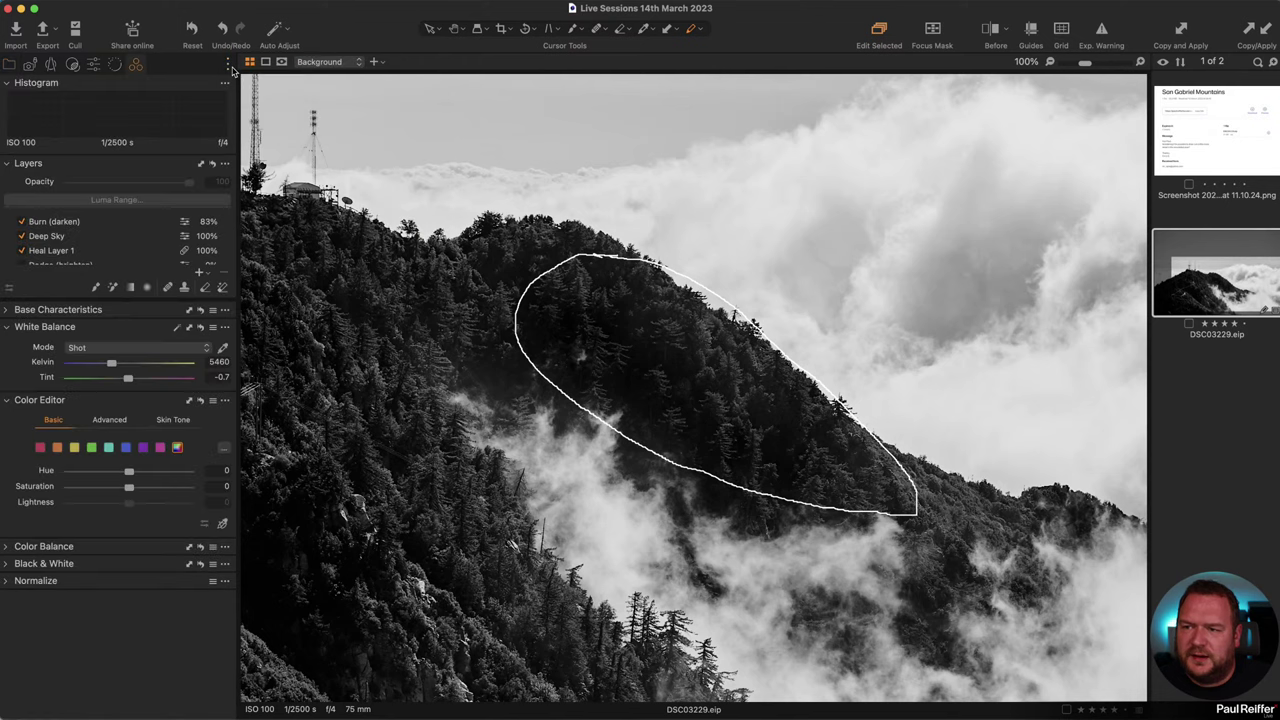
pyautogui.click(229, 66)
pyautogui.moveTo(326, 72)
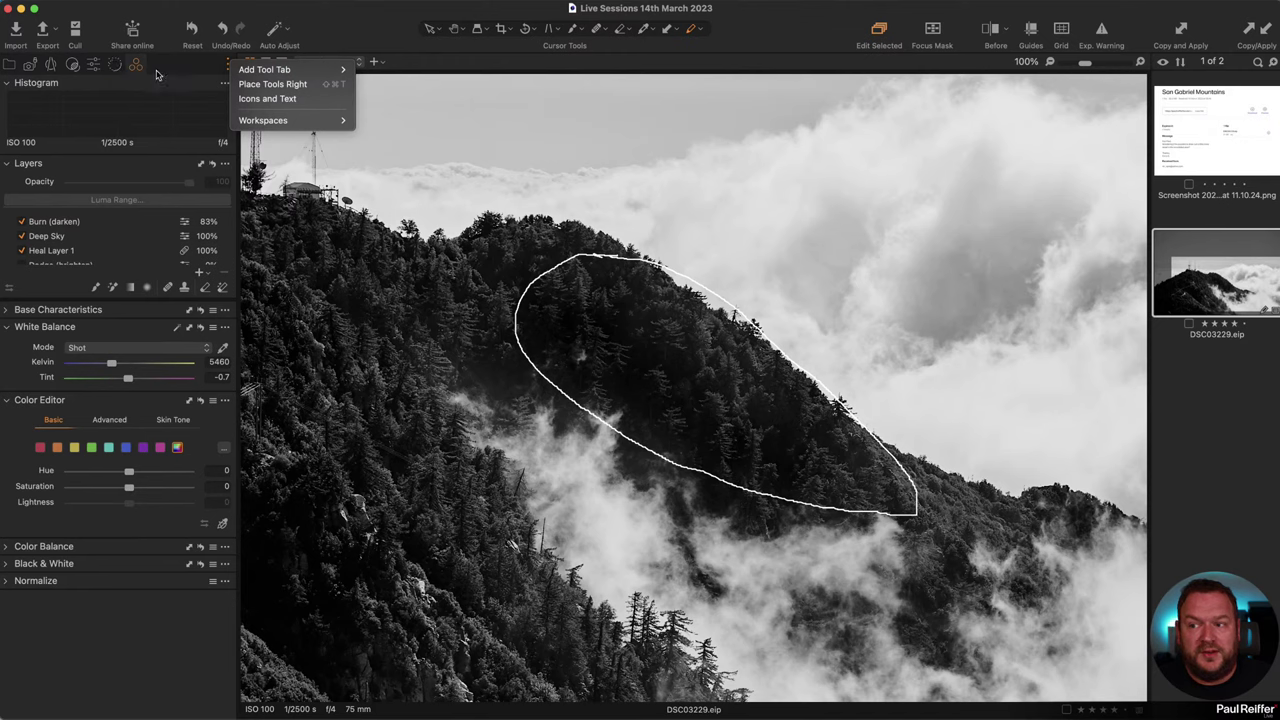
pyautogui.click(395, 185)
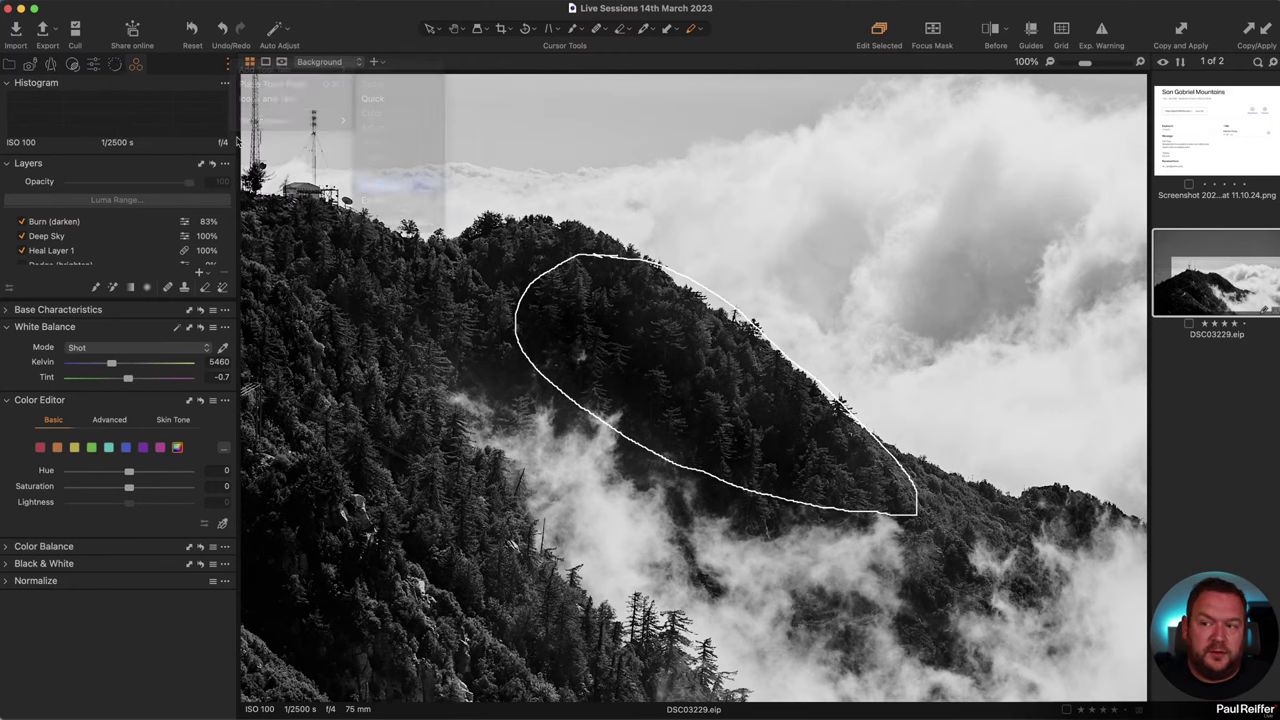
# Step: Load the workspace "Backup from Capture One 23 (16.1.0)" and check which tool tabs are available to add
pyautogui.click(340, 1)
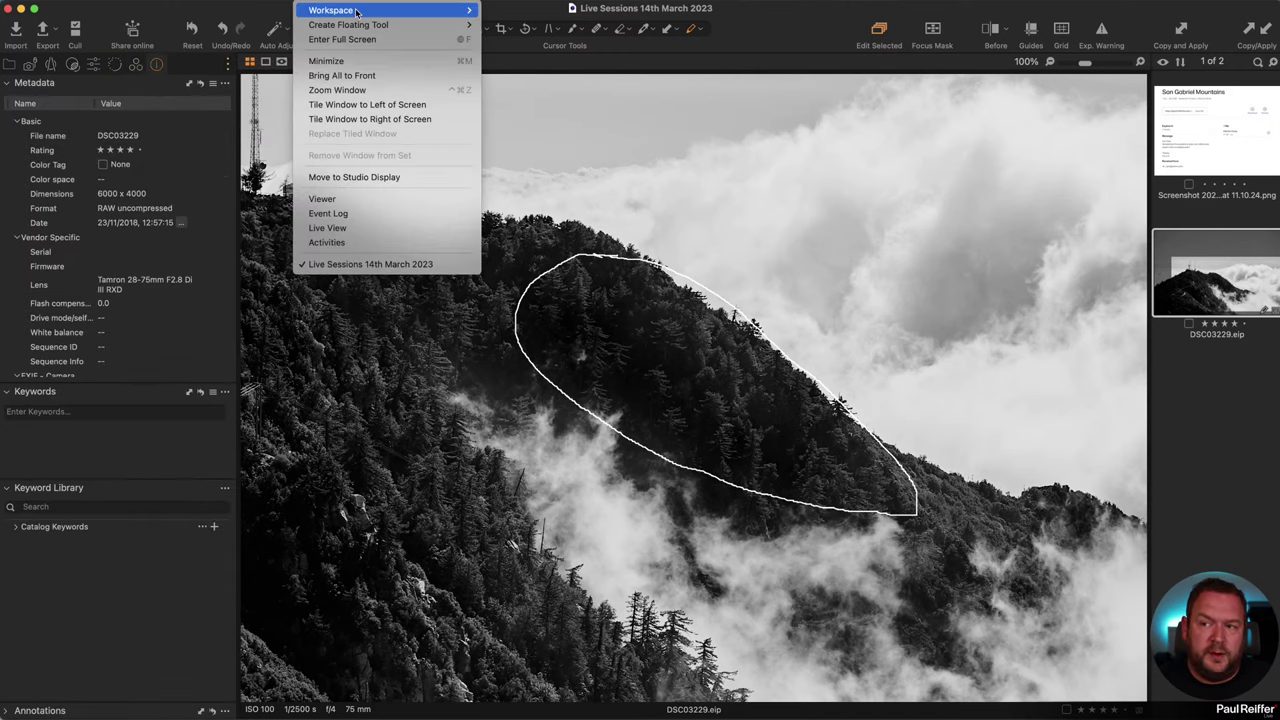
pyautogui.moveTo(357, 12)
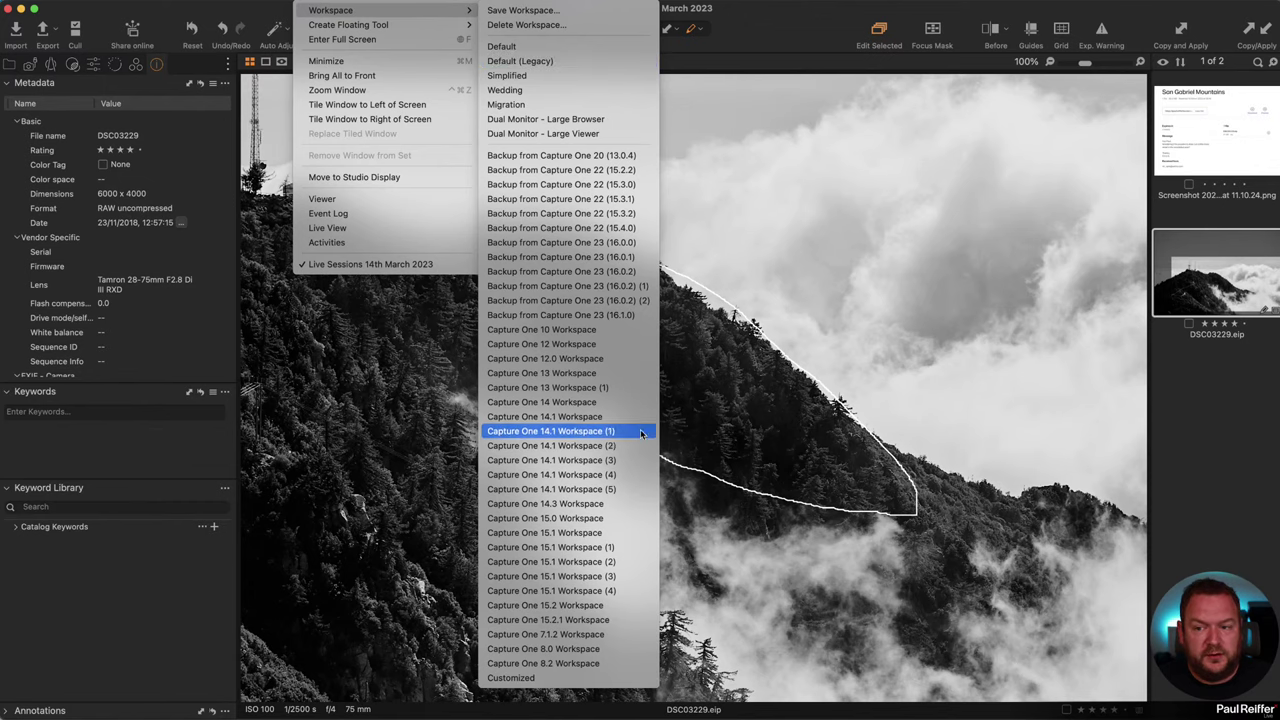
pyautogui.click(628, 316)
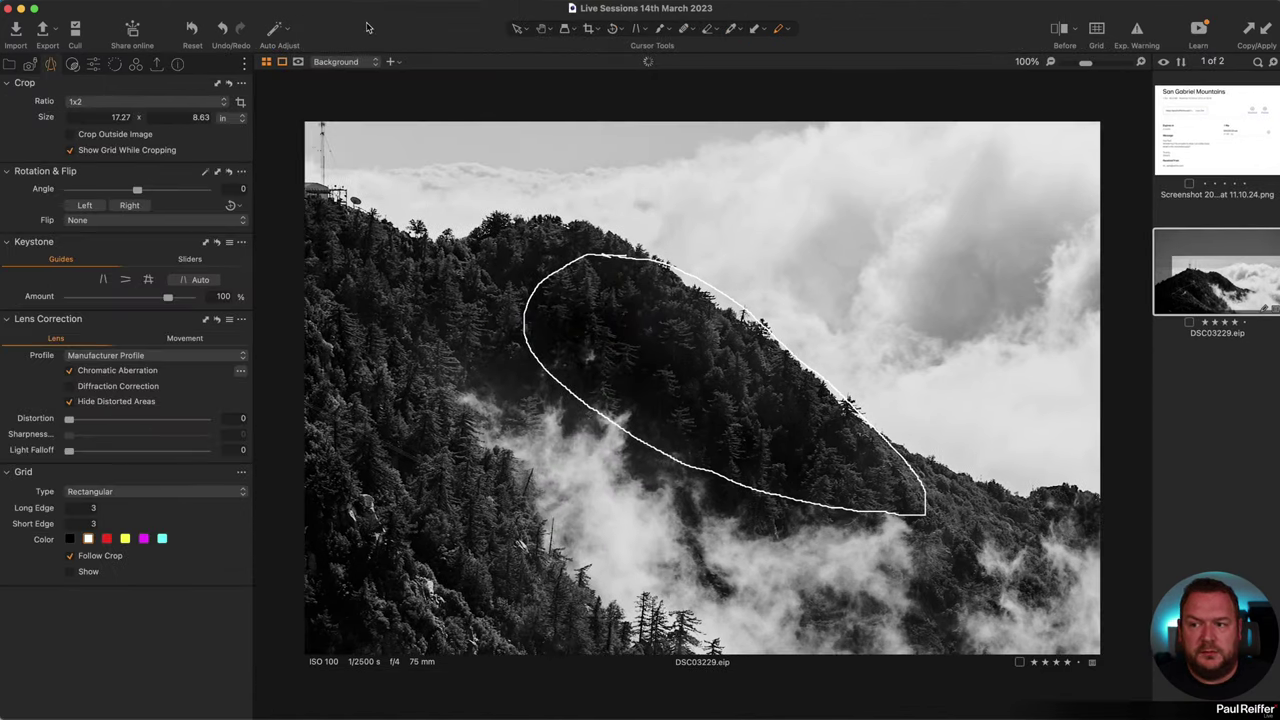
pyautogui.click(284, 62)
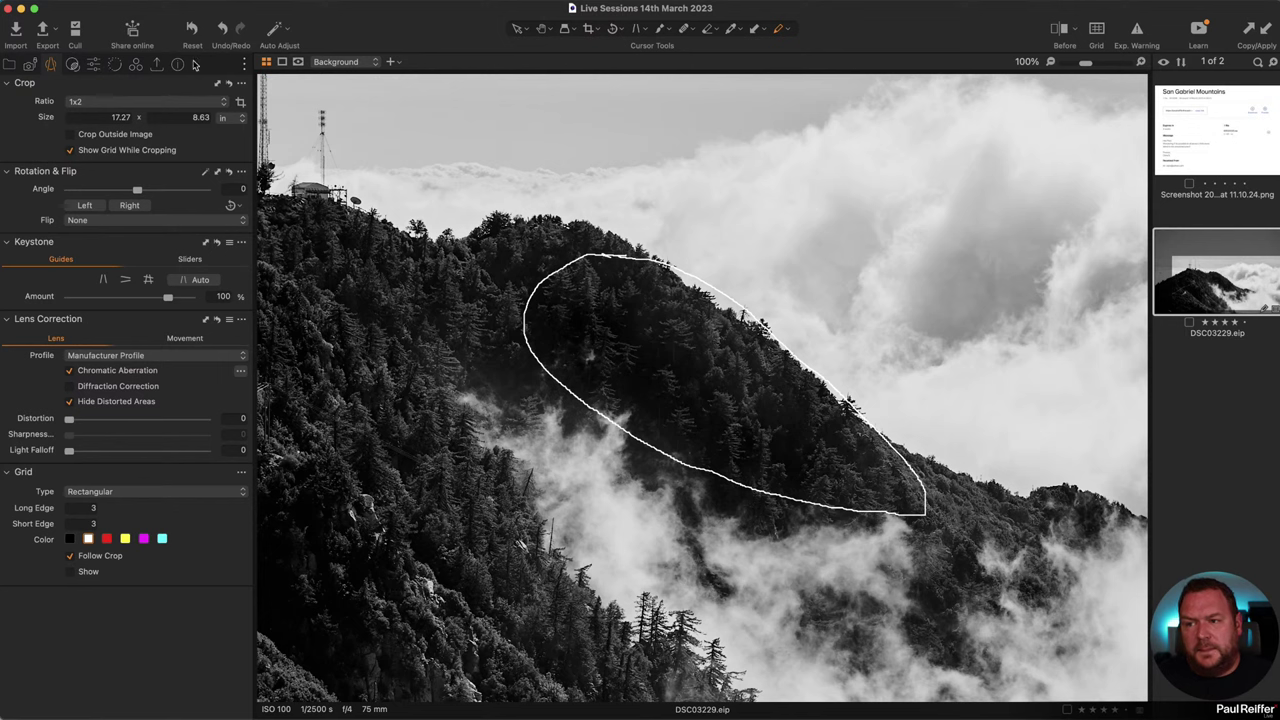
pyautogui.click(243, 66)
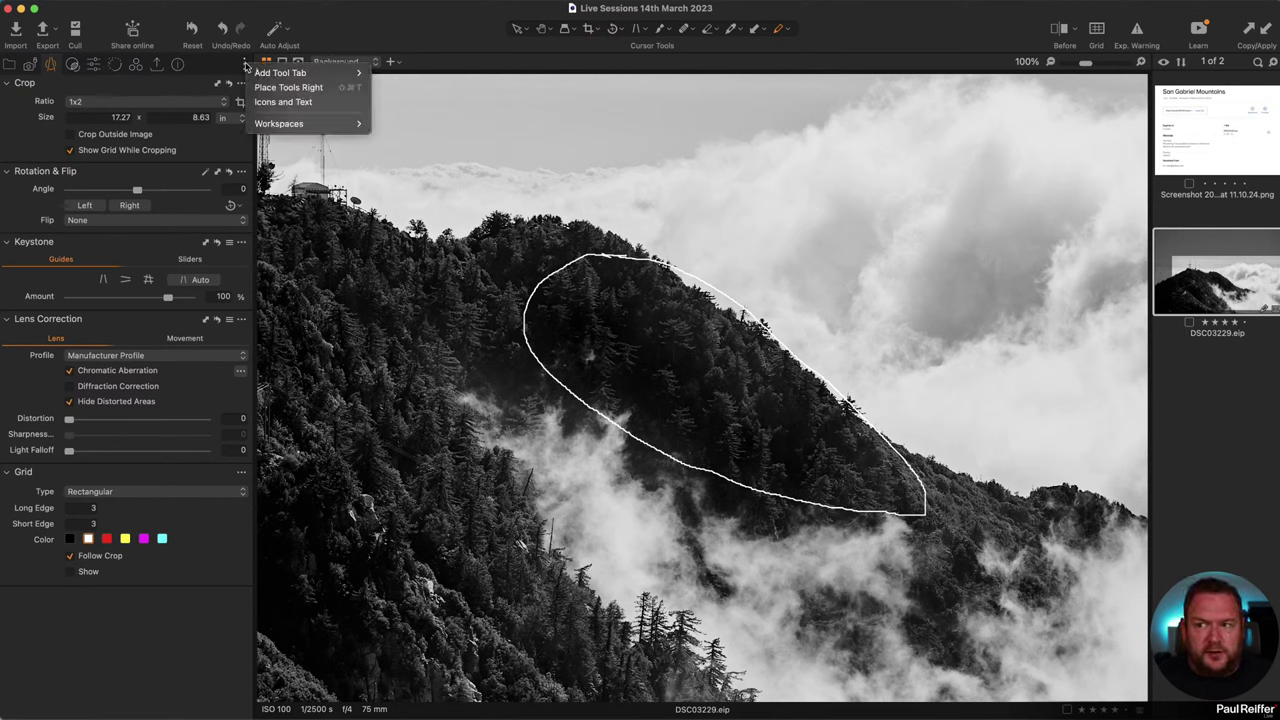
pyautogui.moveTo(284, 74)
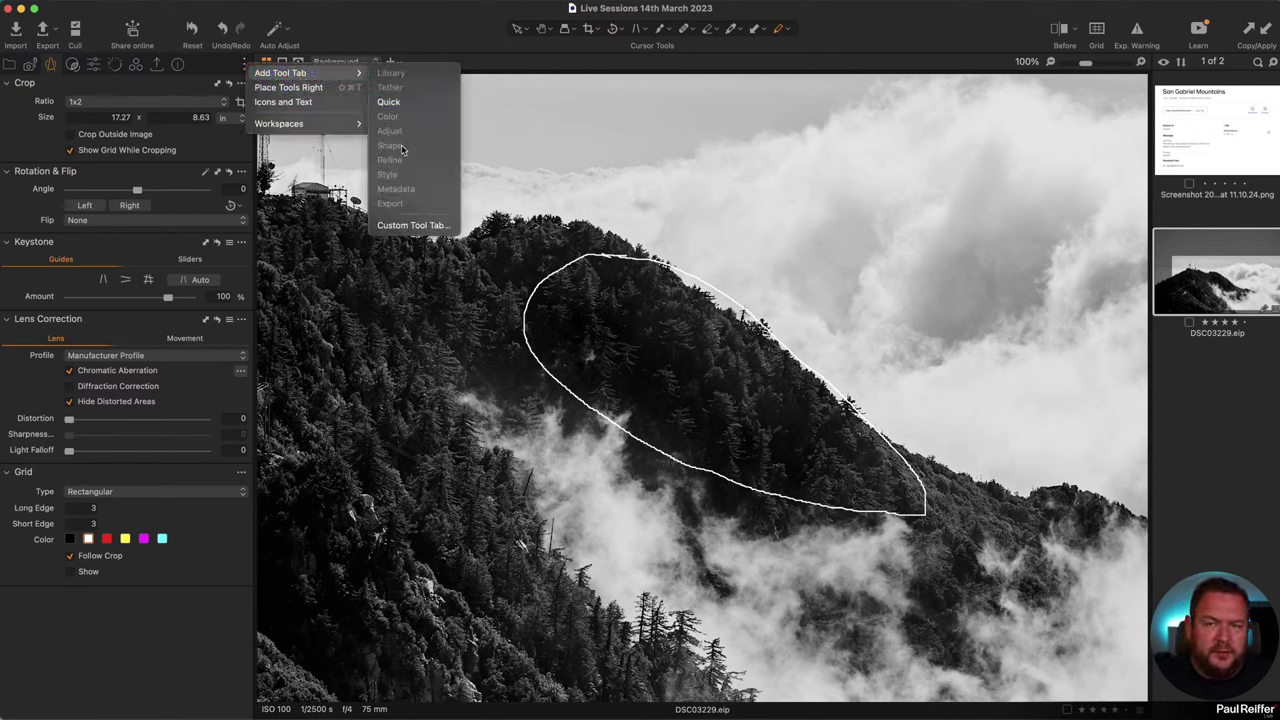
pyautogui.click(205, 70)
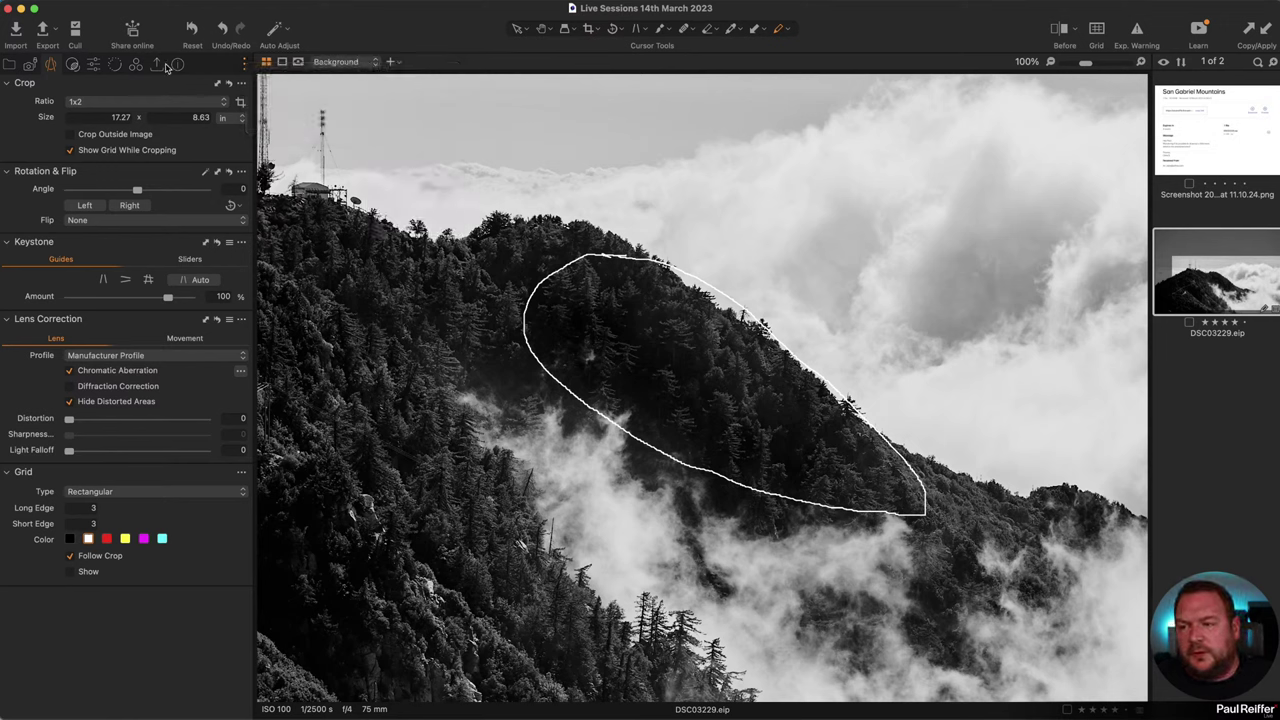
# Step: Locate the Annotations tool among the tool tabs and set the annotation color to red
pyautogui.click(114, 66)
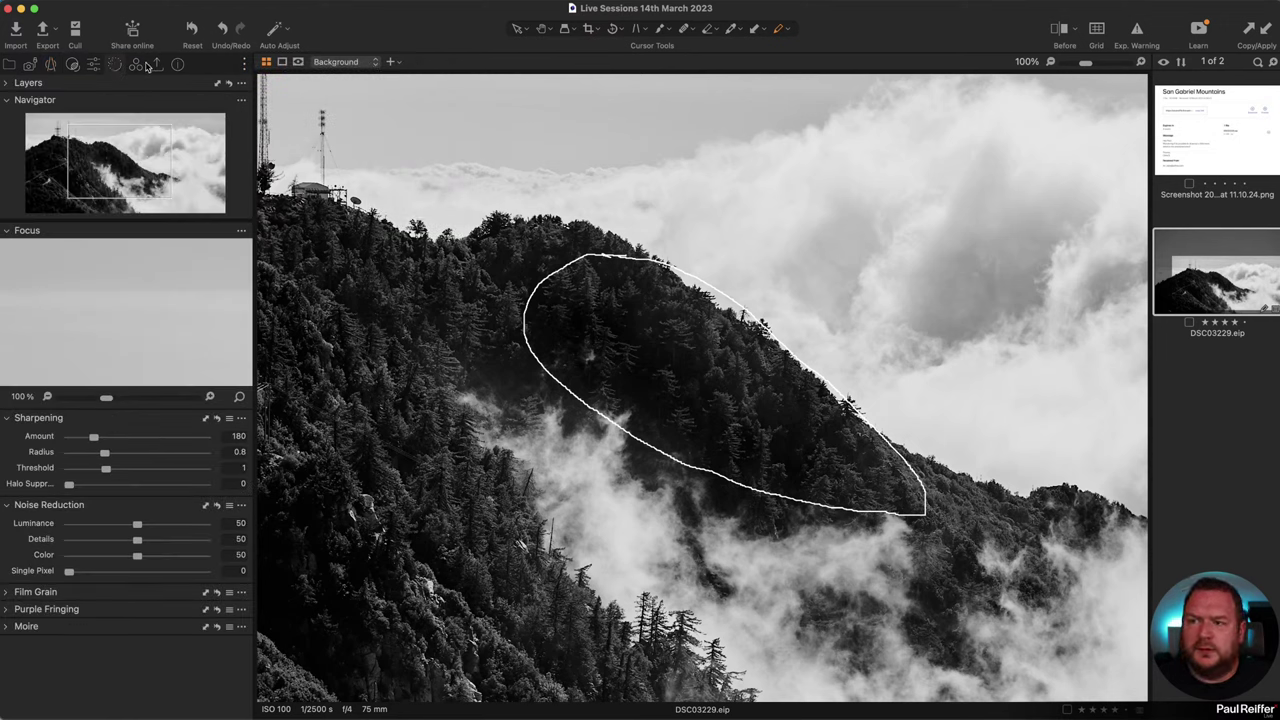
pyautogui.click(137, 65)
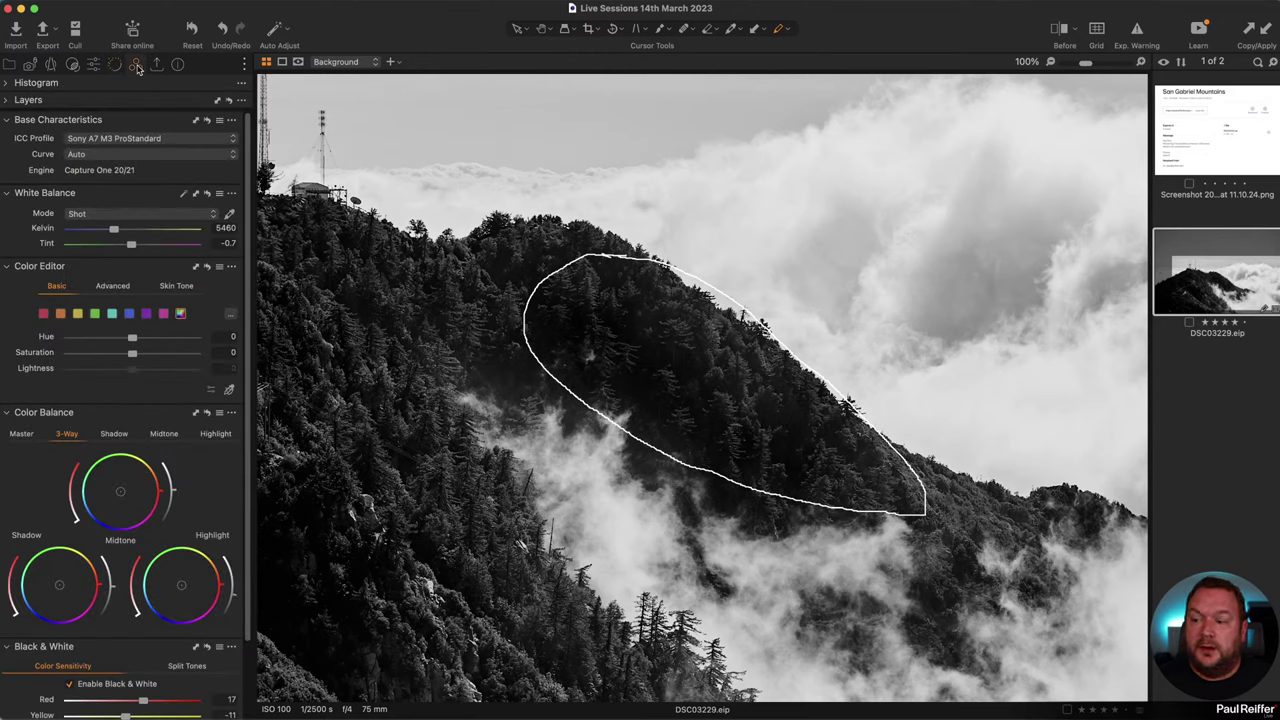
pyautogui.click(177, 66)
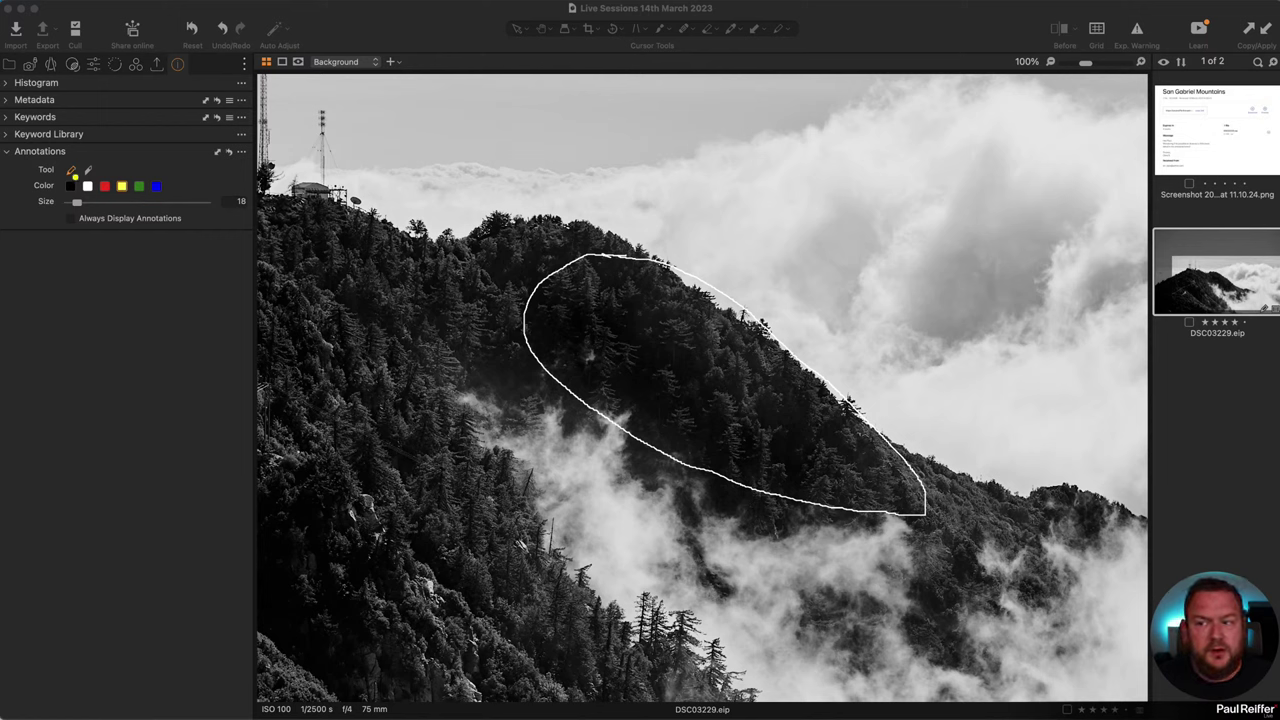
pyautogui.click(104, 186)
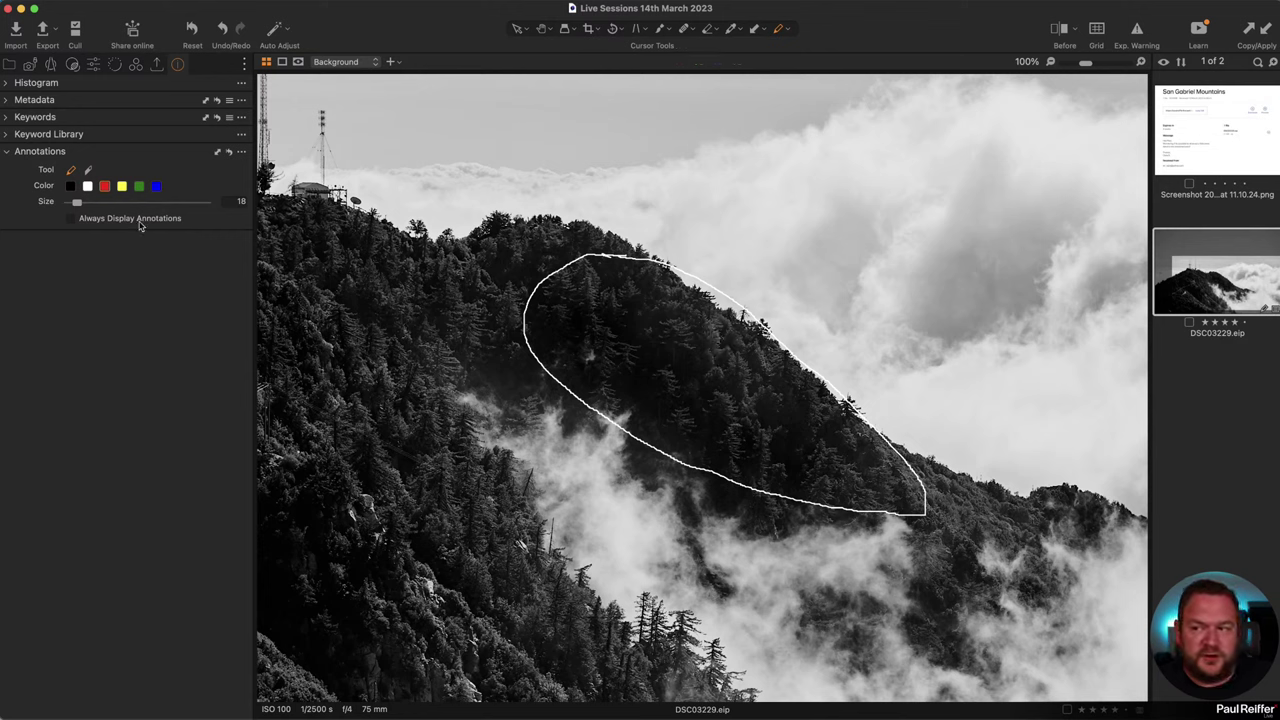
# Step: On the whole image, draw a red oval on the slope below the masts and red ovals with arrows on the low mist and upper clouds
pyautogui.scroll(2, 485, 490)
pyautogui.scroll(-5, 485, 490)
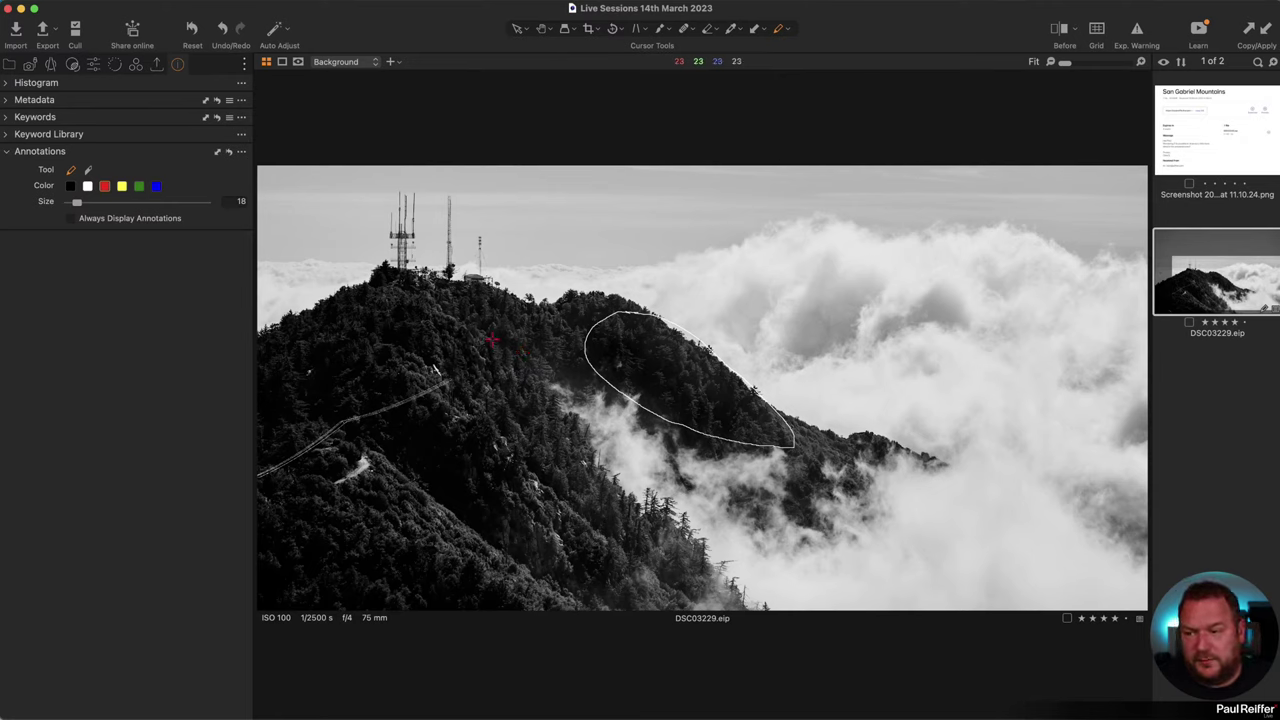
pyautogui.moveTo(417, 325); pyautogui.dragTo(366, 323)
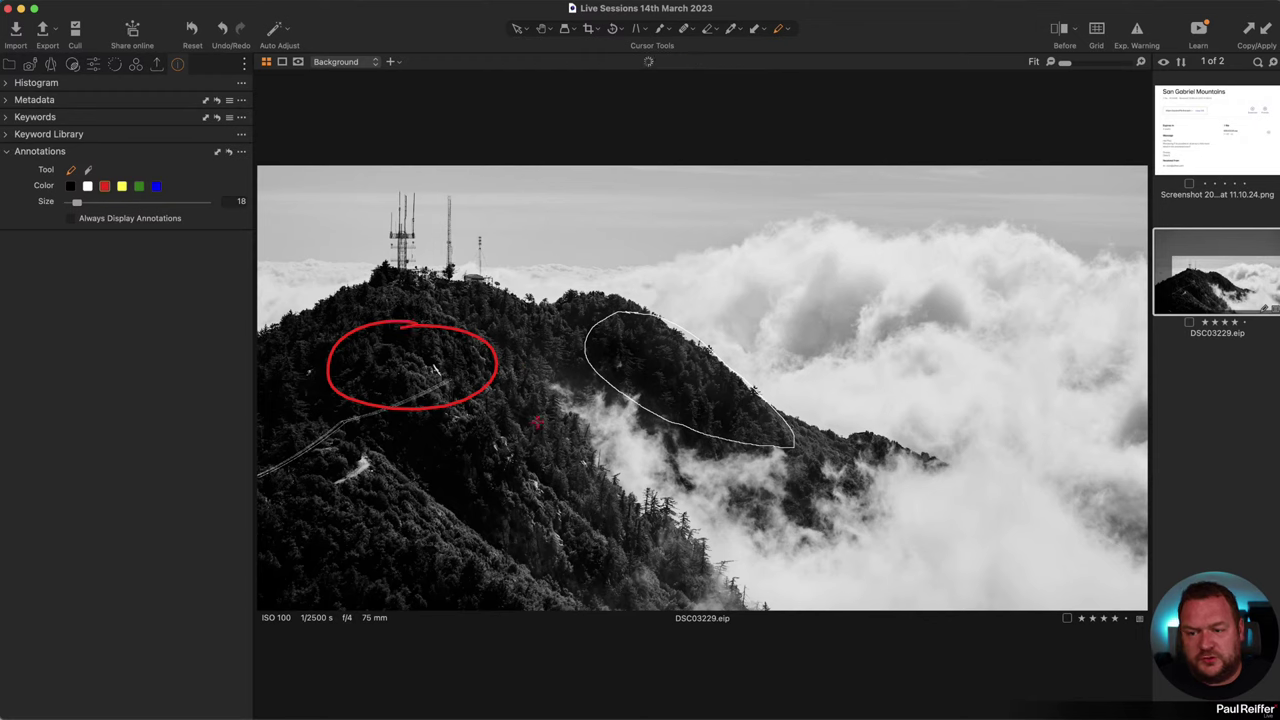
pyautogui.moveTo(762, 517)
pyautogui.mouseDown()
pyautogui.moveTo(686, 541)
pyautogui.moveTo(795, 505)
pyautogui.mouseUp()
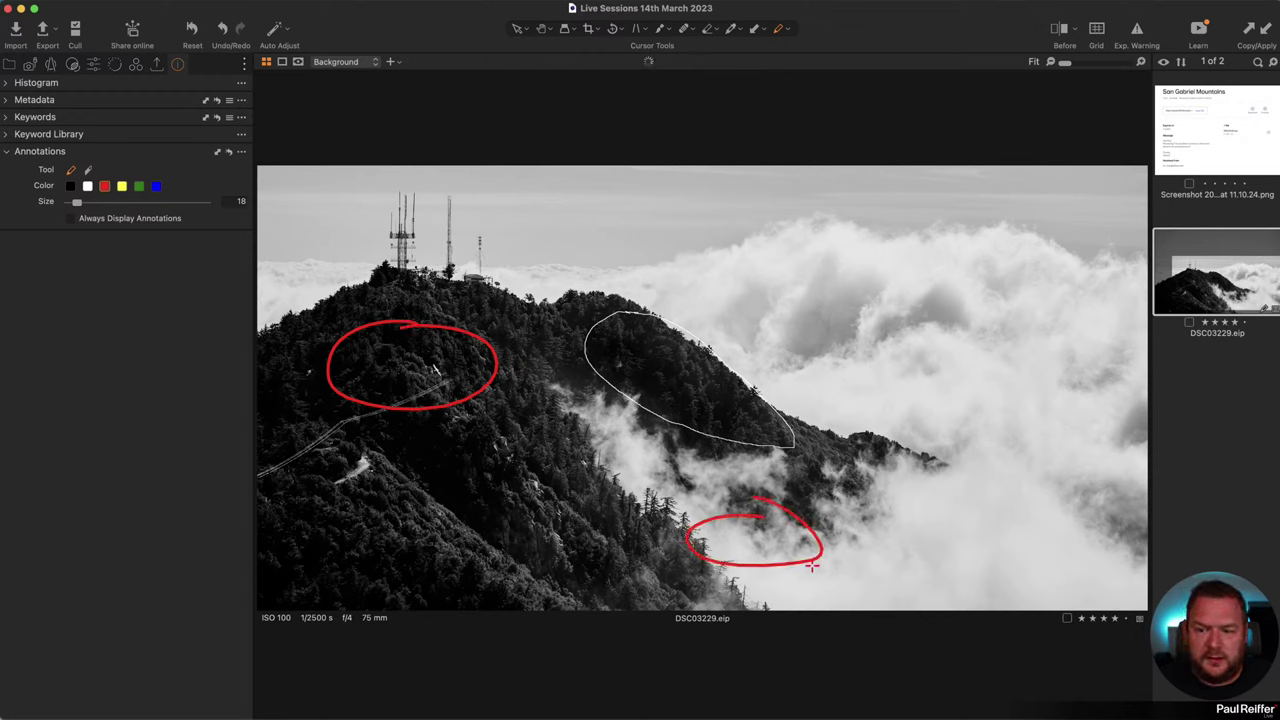
pyautogui.moveTo(905, 425)
pyautogui.mouseDown()
pyautogui.moveTo(788, 532)
pyautogui.moveTo(860, 520)
pyautogui.mouseUp()
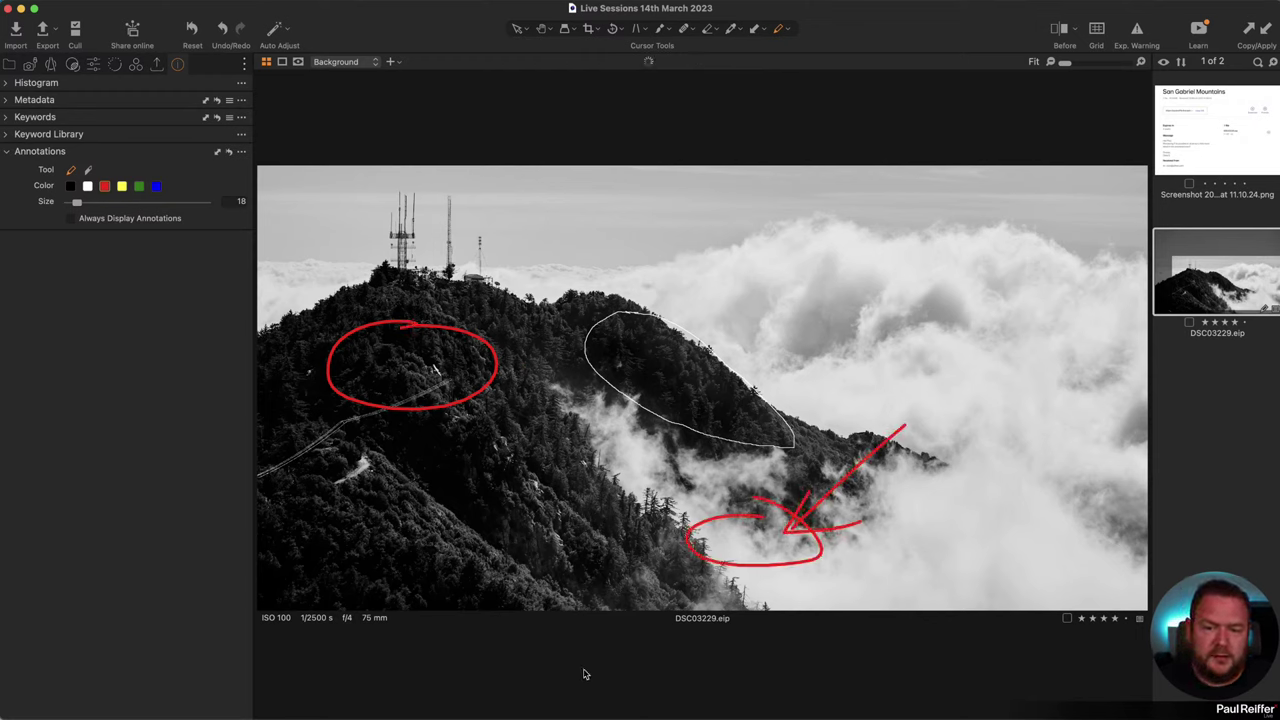
pyautogui.moveTo(990, 227)
pyautogui.mouseDown()
pyautogui.moveTo(1047, 257)
pyautogui.moveTo(988, 220)
pyautogui.mouseUp()
pyautogui.moveTo(867, 202)
pyautogui.mouseDown()
pyautogui.moveTo(923, 250)
pyautogui.moveTo(893, 237)
pyautogui.moveTo(938, 258)
pyautogui.moveTo(919, 224)
pyautogui.mouseUp()
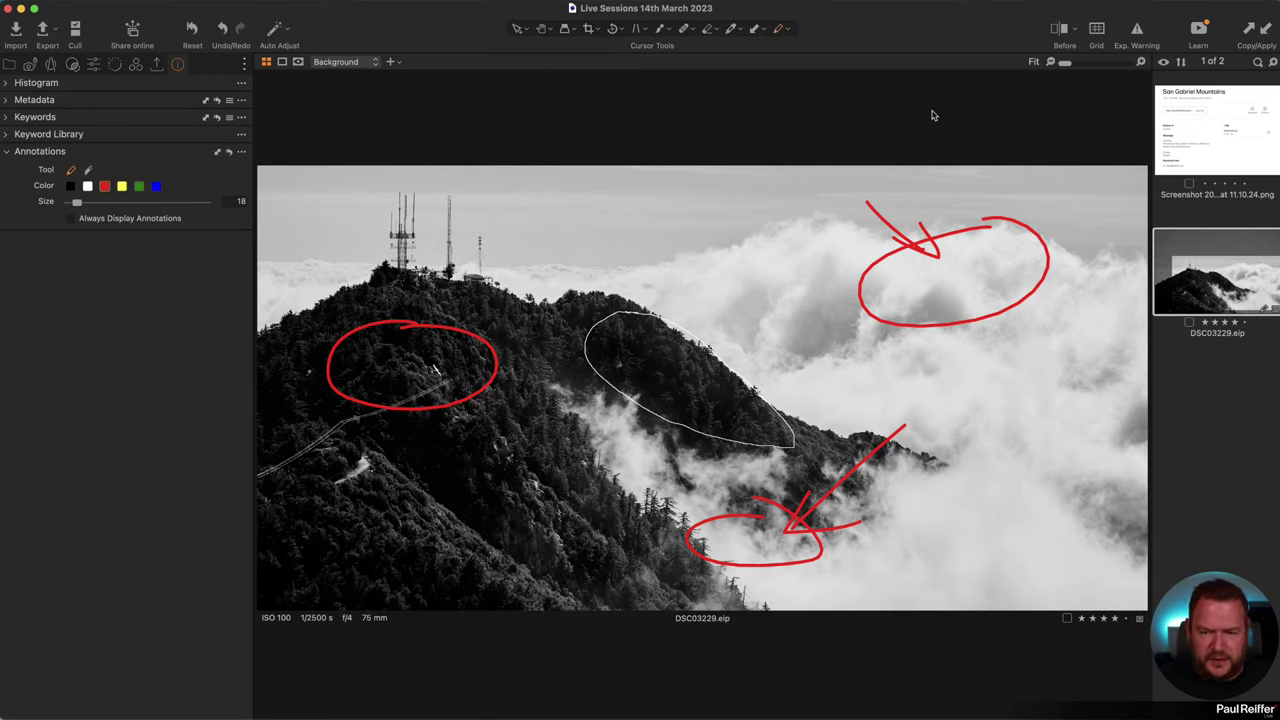
# Step: Hide and redisplay the annotations by switching cursor tools, and look up the Always Display Annotations option
pyautogui.press('h')
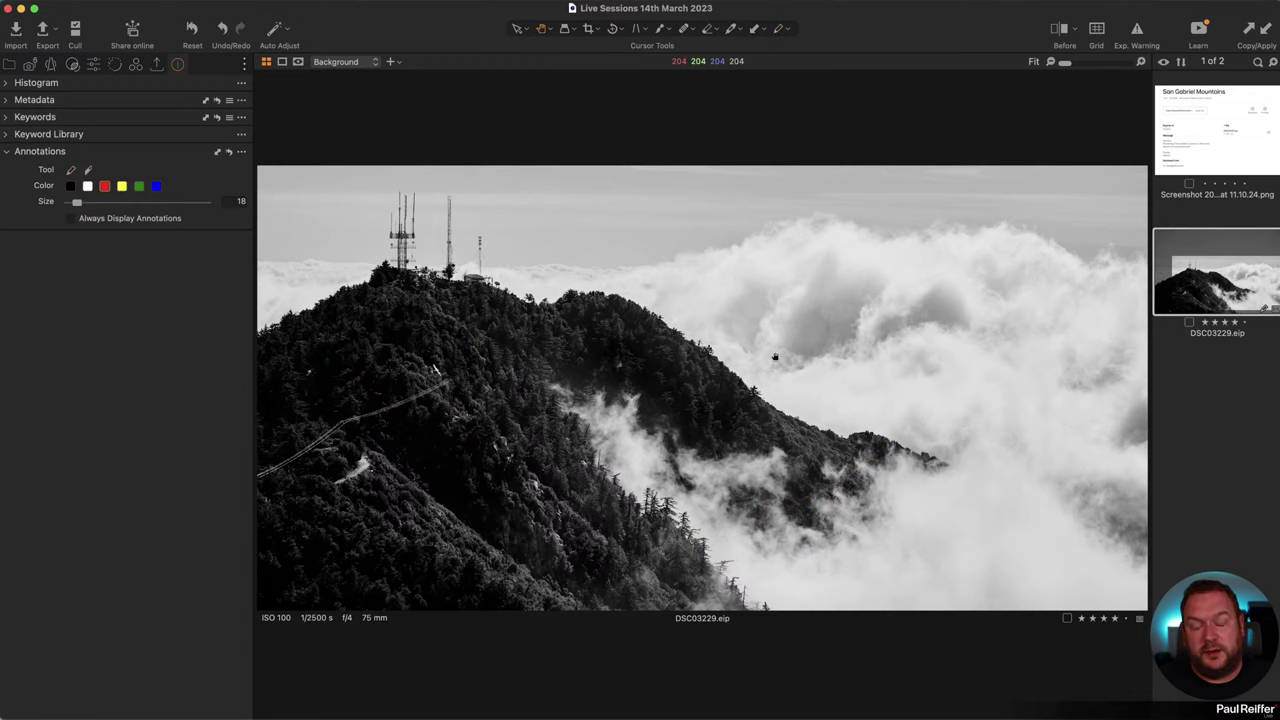
pyautogui.click(781, 28)
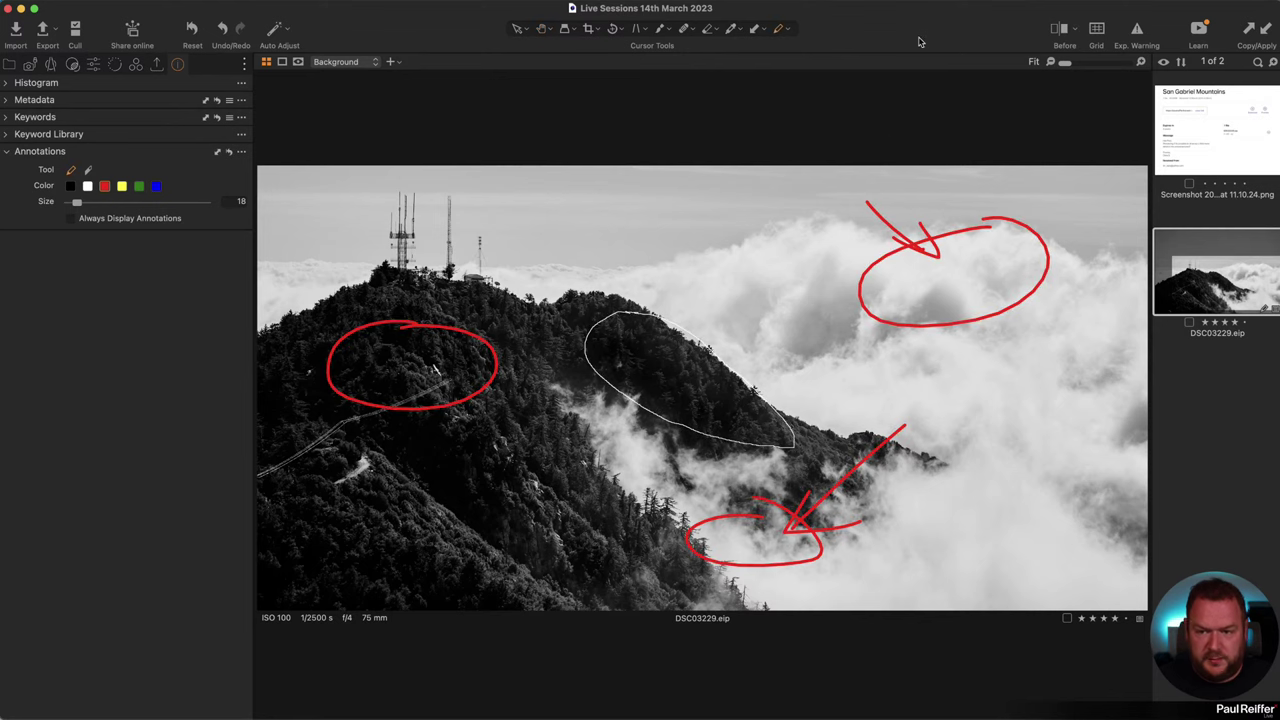
pyautogui.click(789, 31)
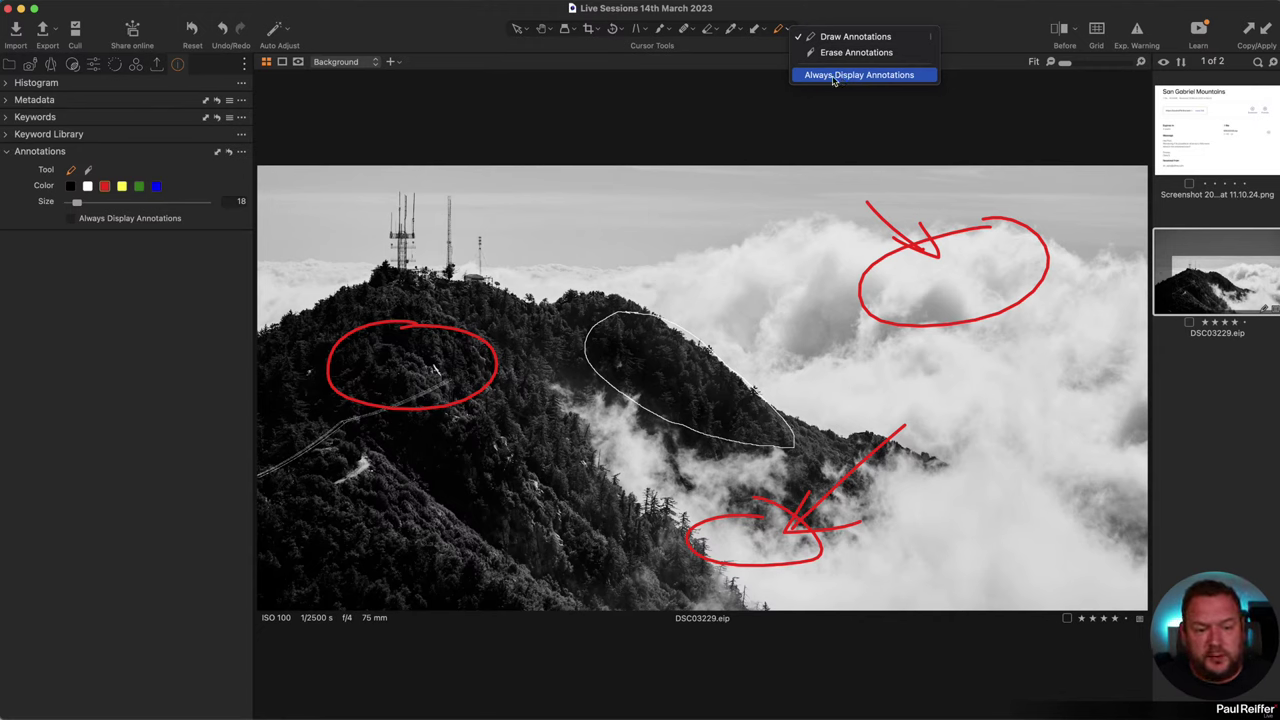
pyautogui.click(928, 15)
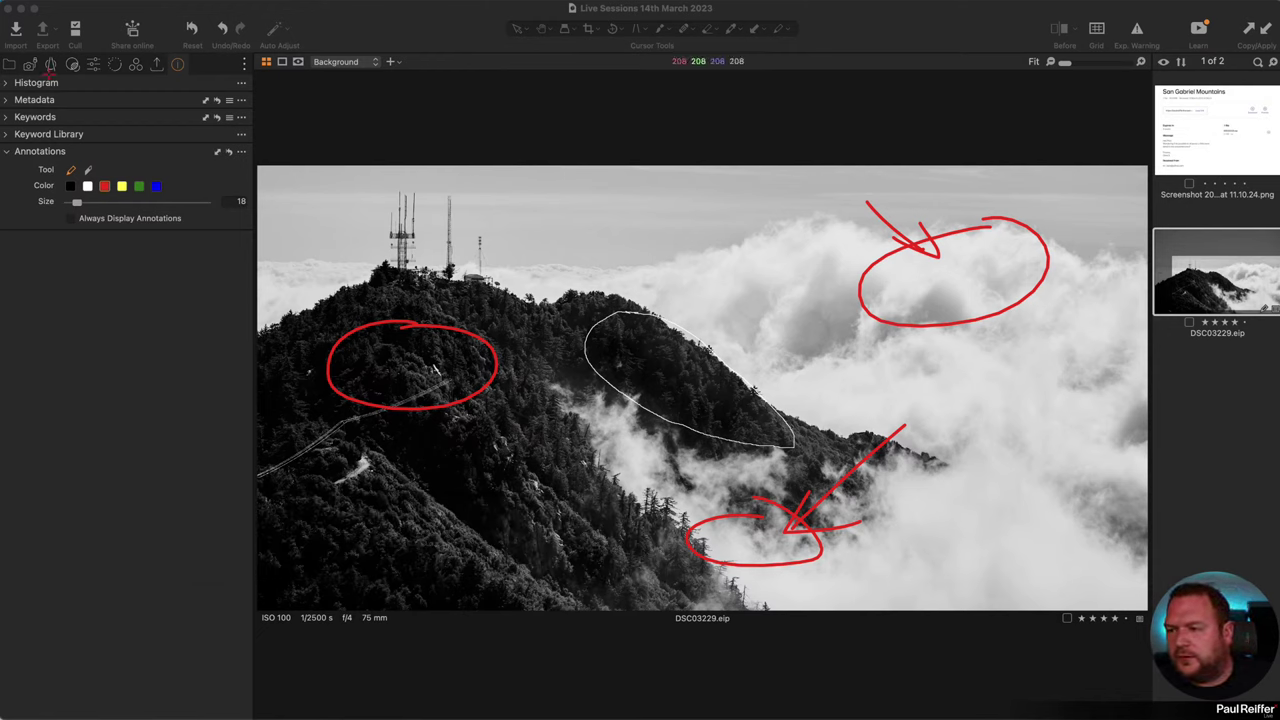
# Step: Locate the Adjustments Clipboard among the tool tabs and review its selection options, leaving them unchanged
pyautogui.click(51, 65)
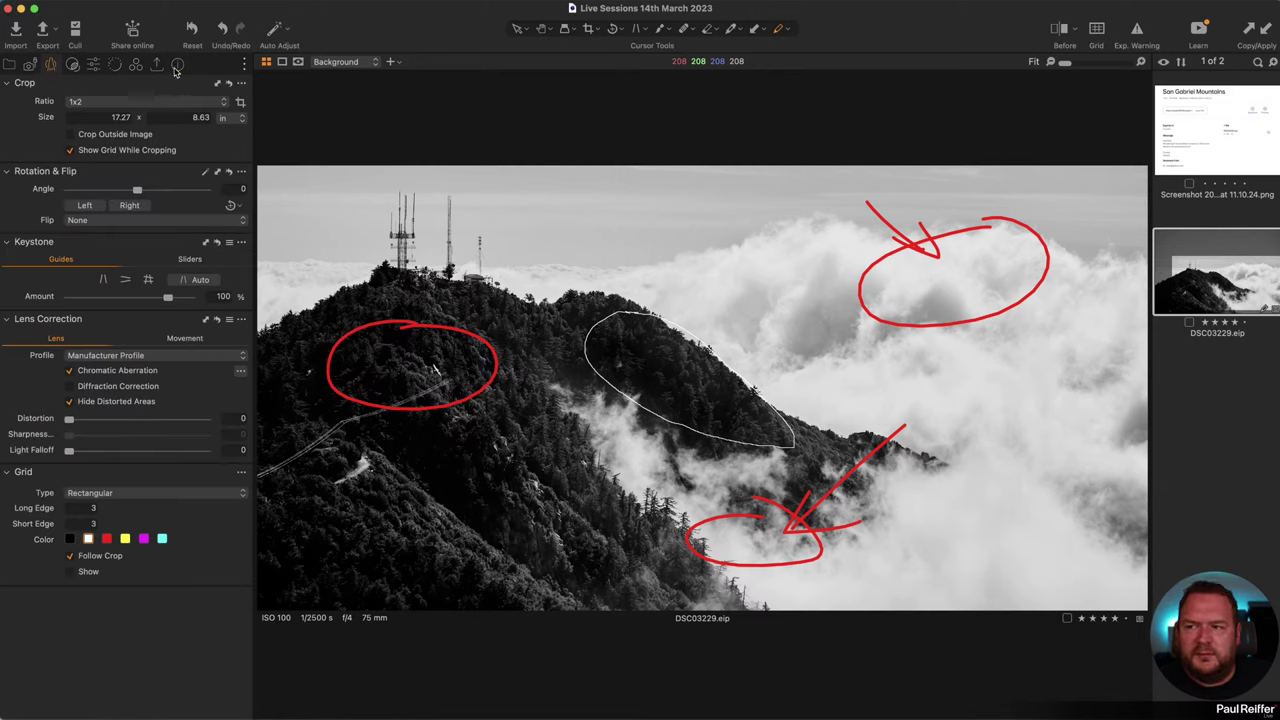
pyautogui.click(116, 66)
pyautogui.click(133, 66)
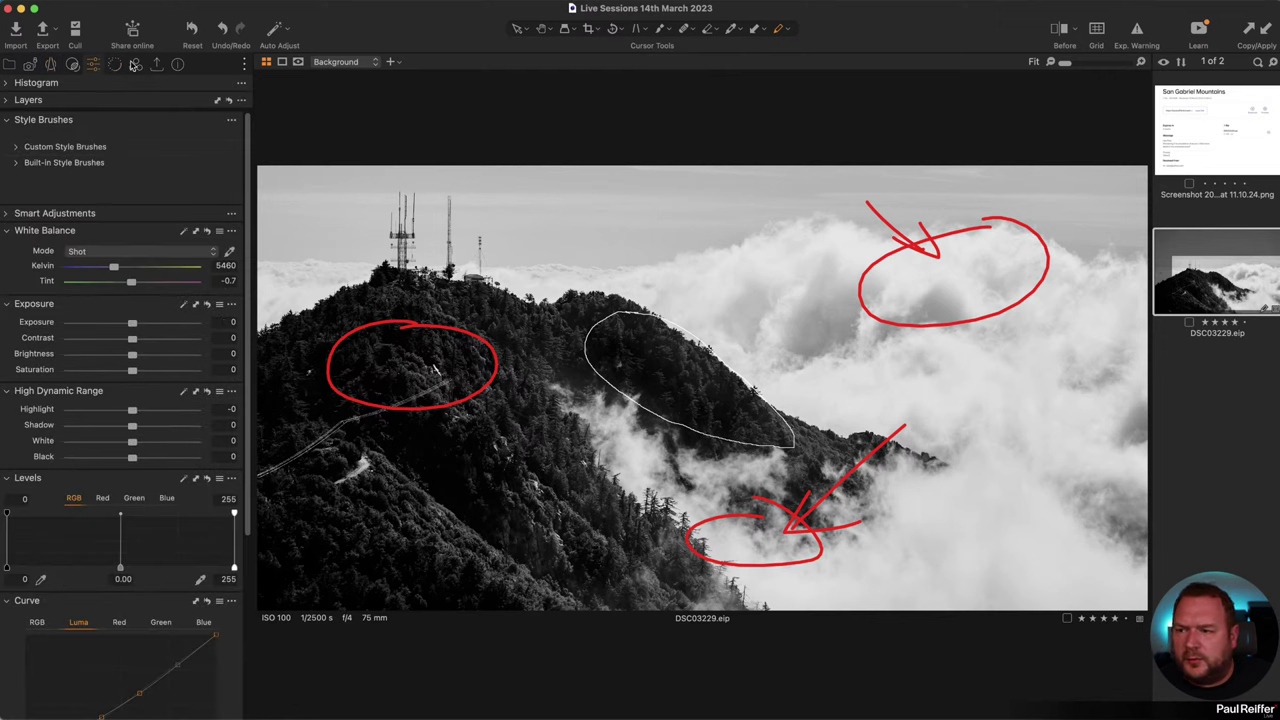
pyautogui.click(72, 66)
pyautogui.scroll(-2, 116, 356)
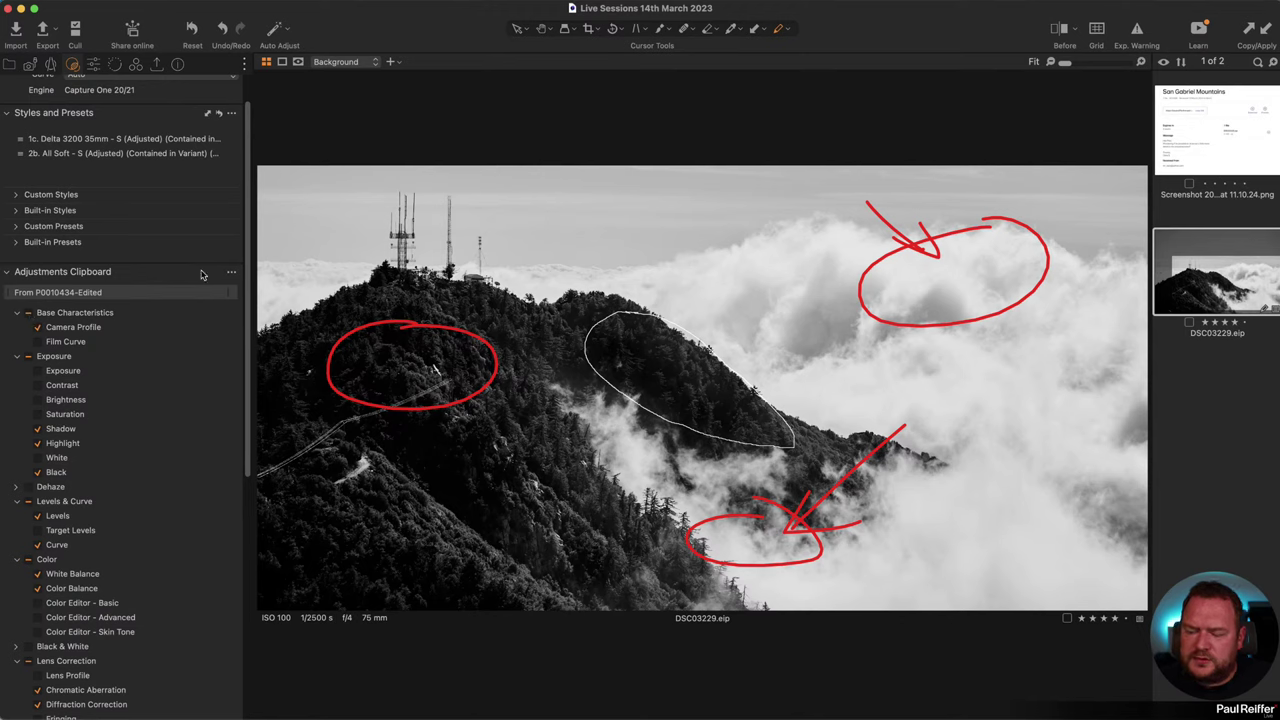
pyautogui.click(233, 273)
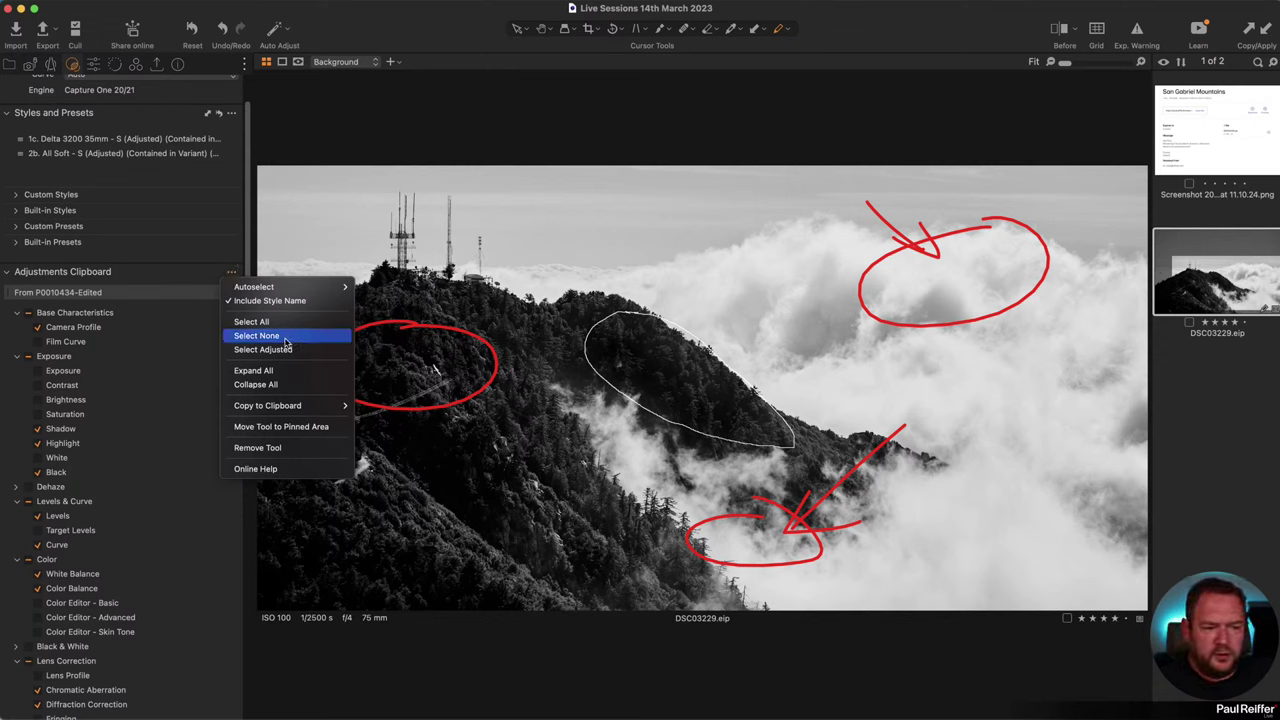
pyautogui.press('Escape')
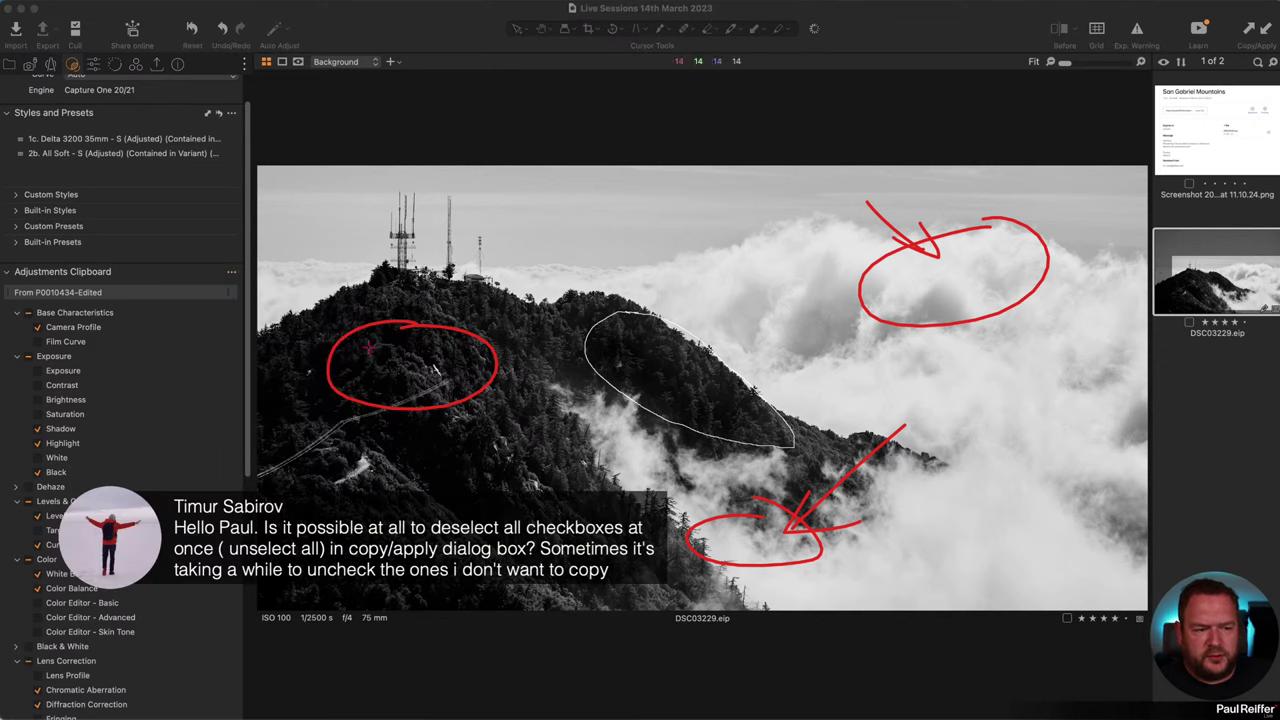
# Step: Select all adjustments in the Adjustments Clipboard
pyautogui.scroll(-1, 195, 310)
pyautogui.scroll(-5, 195, 310)
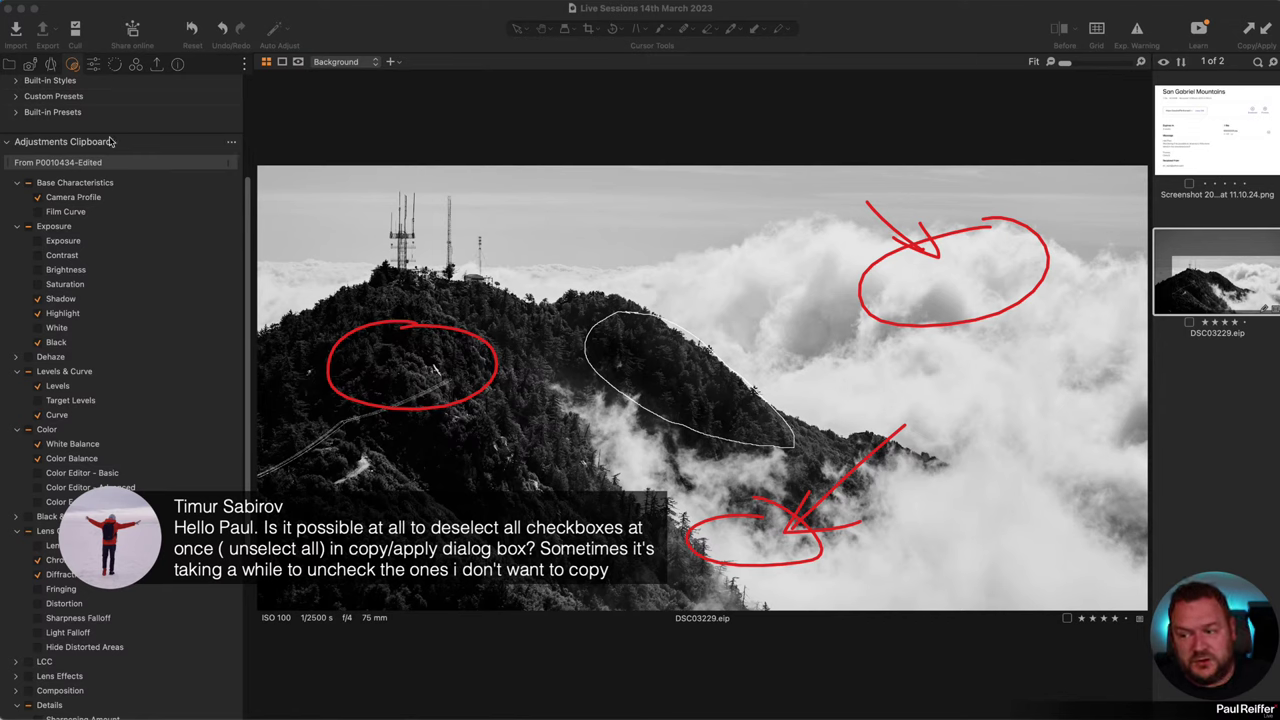
pyautogui.click(231, 143)
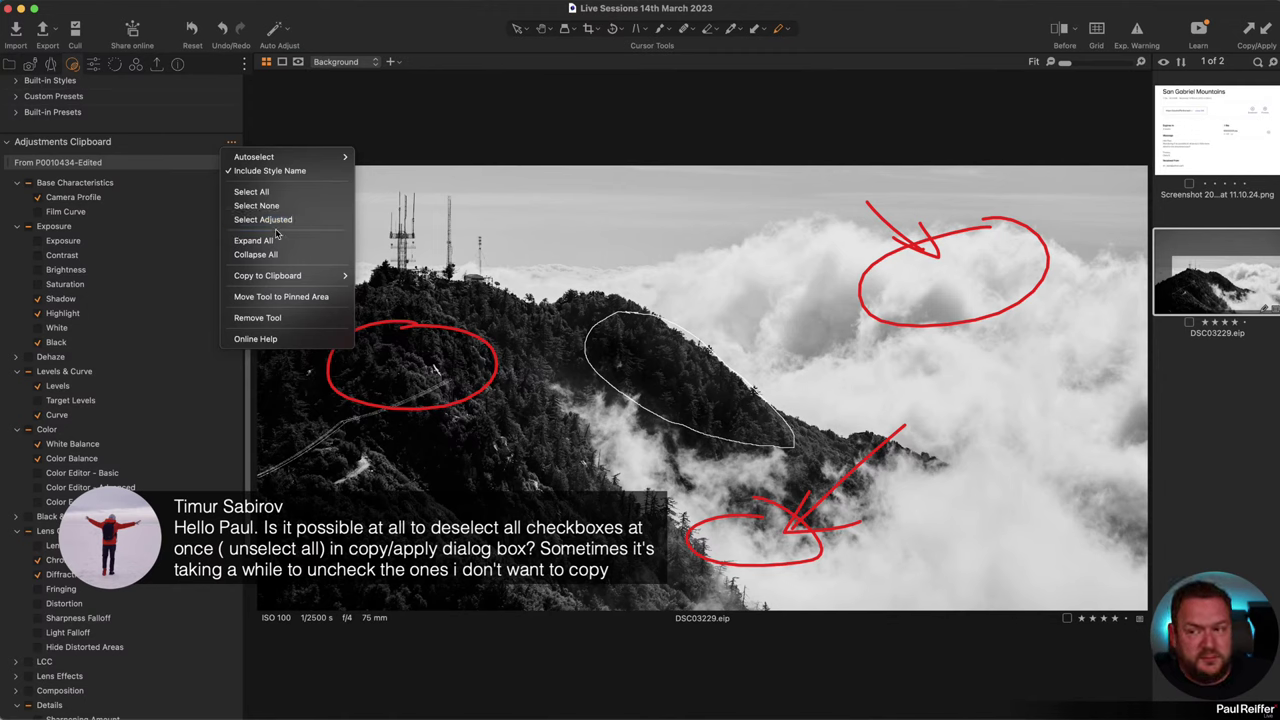
pyautogui.click(279, 193)
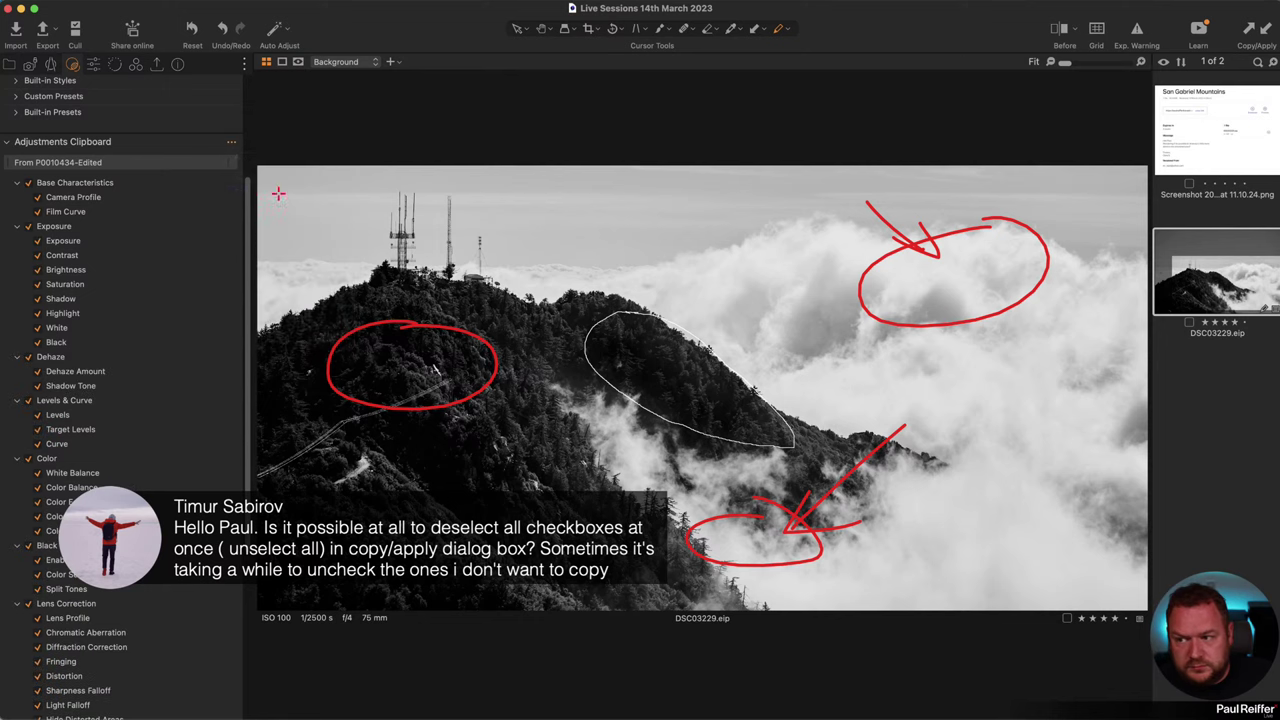
# Step: Deselect every adjustment in the Adjustments Clipboard, select only the adjusted ones, and review which are ticked
pyautogui.click(231, 142)
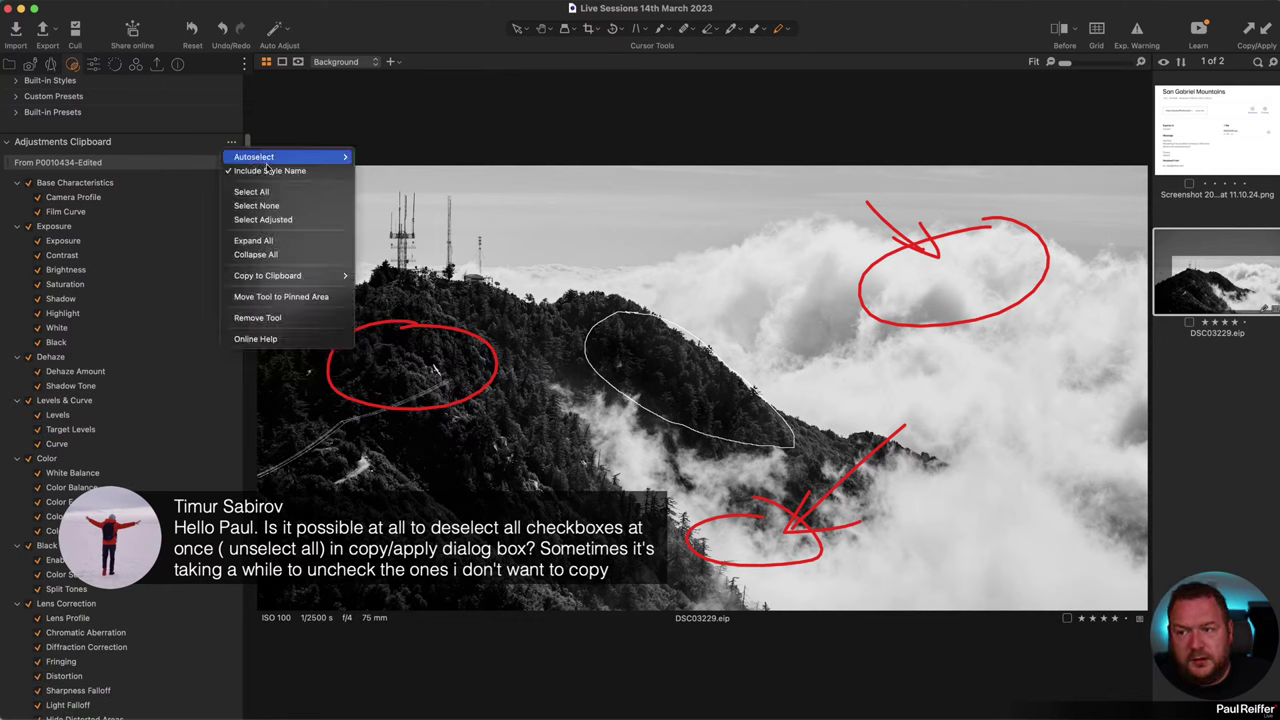
pyautogui.click(290, 206)
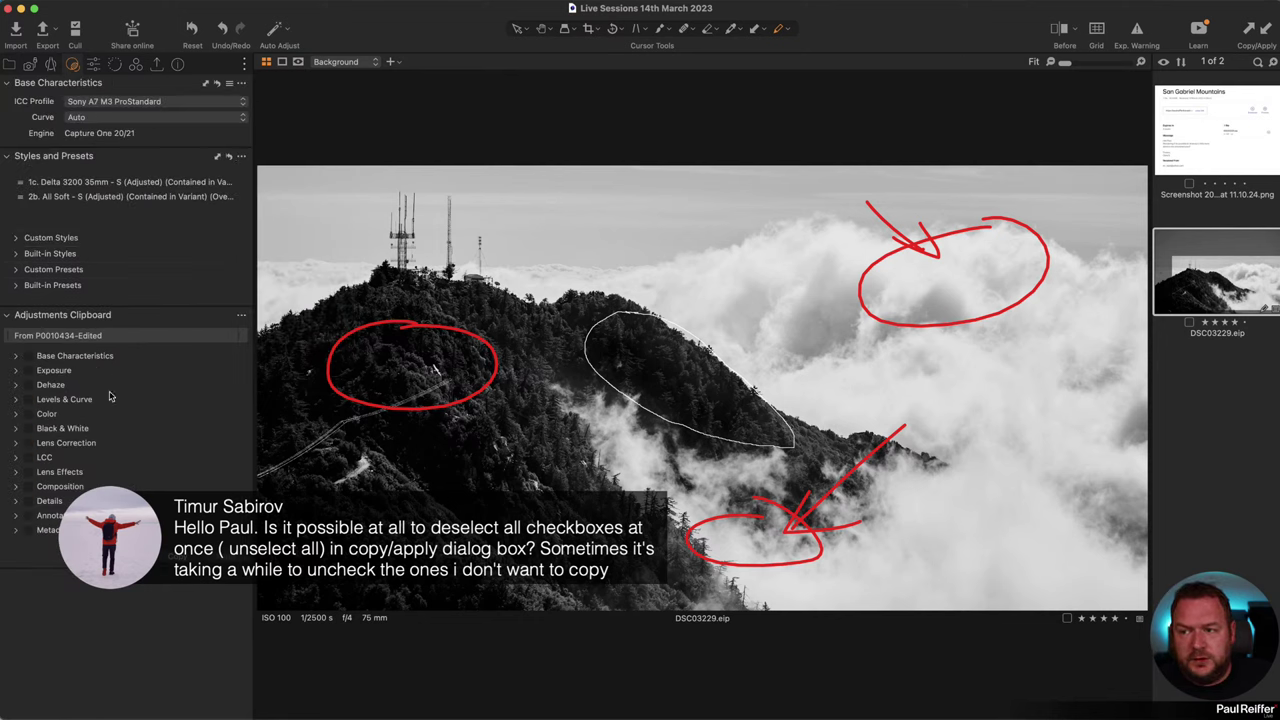
pyautogui.click(241, 315)
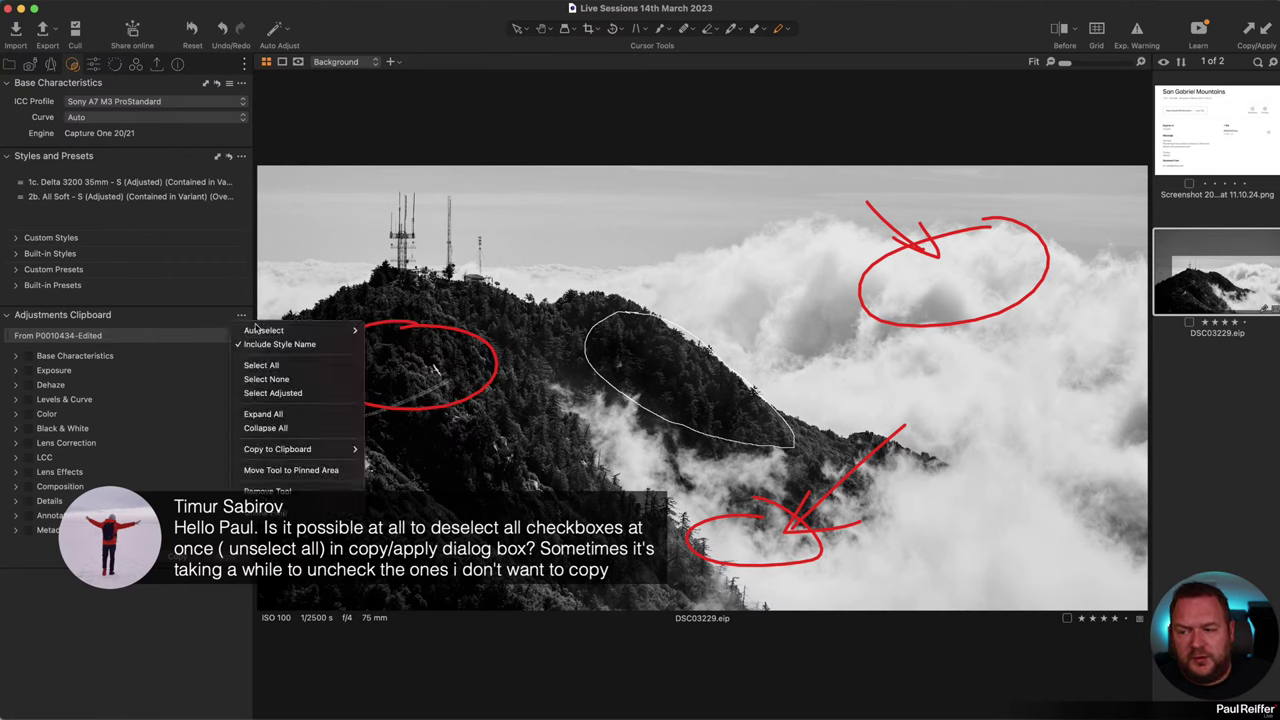
pyautogui.click(296, 393)
pyautogui.scroll(-10, 64, 156)
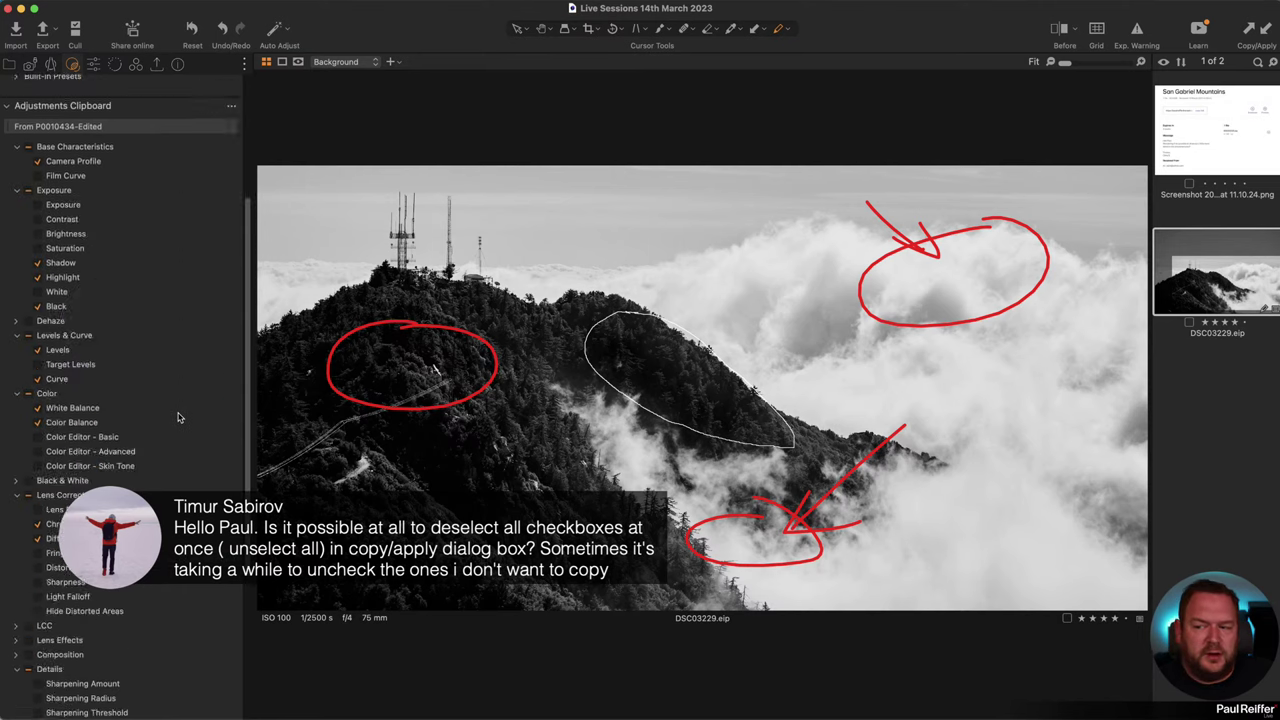
pyautogui.scroll(2, 64, 156)
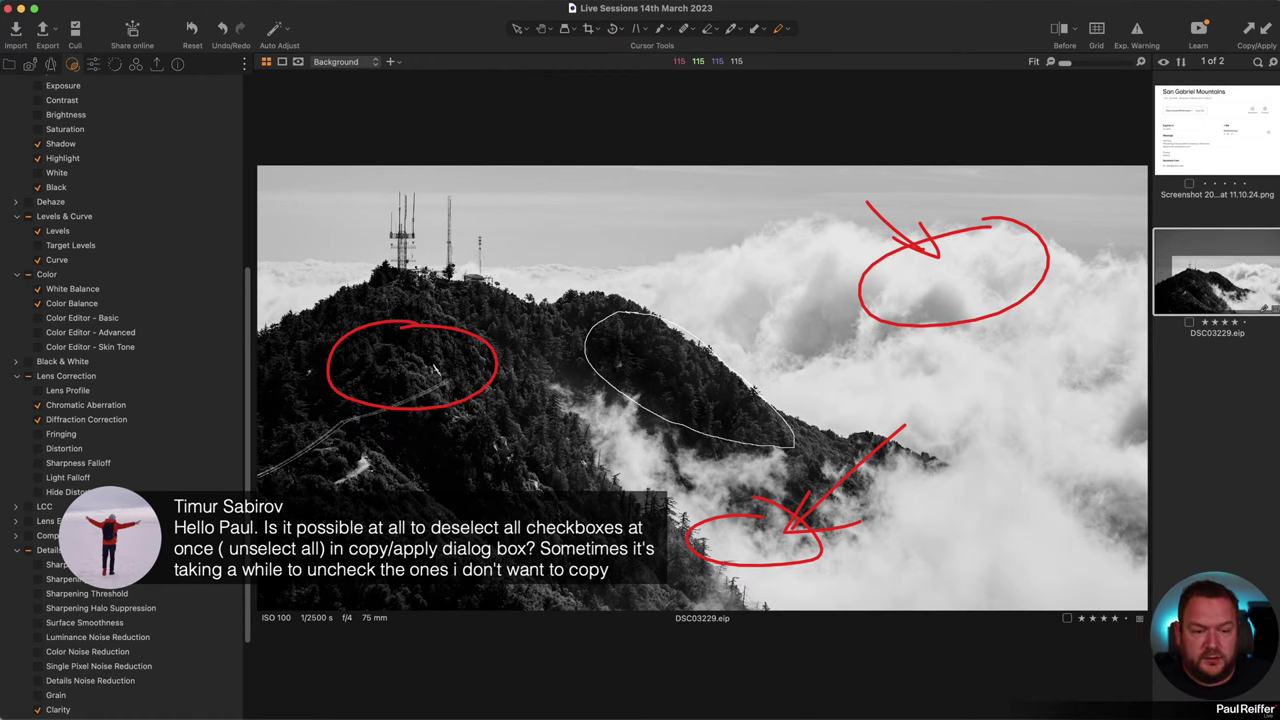
pyautogui.scroll(10, 90, 260)
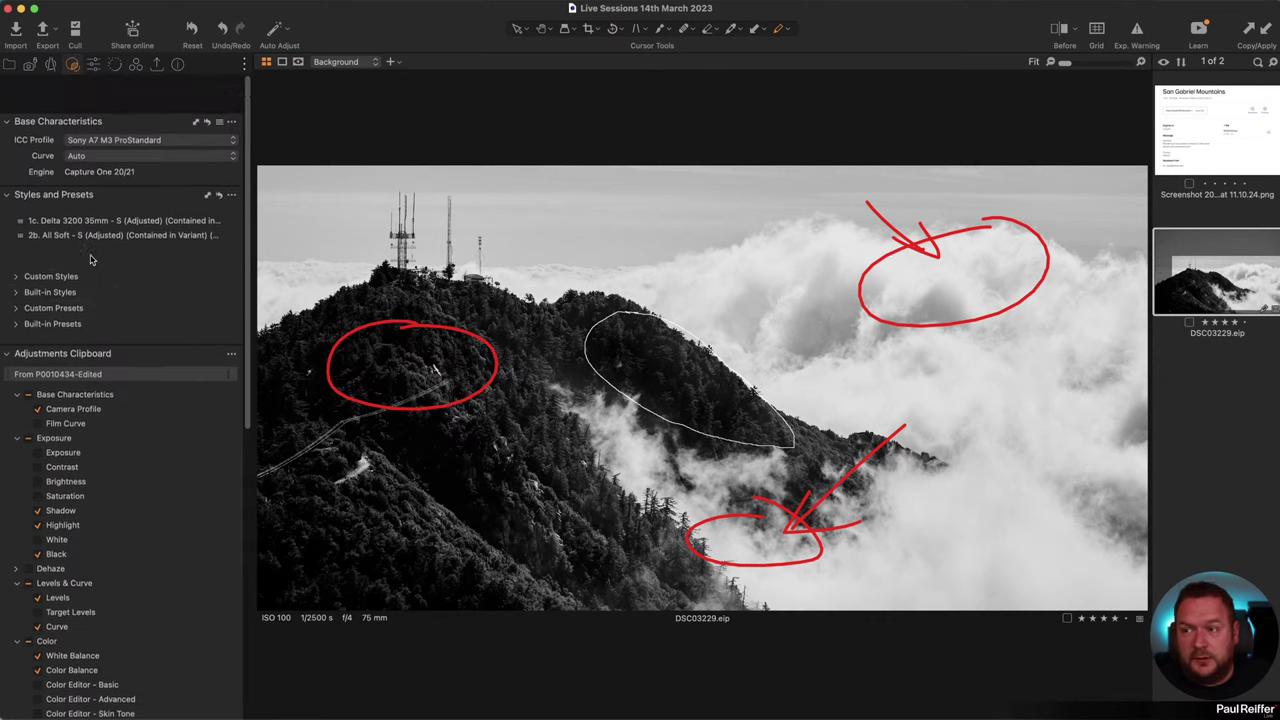
# Step: Erase all the red ovals and arrows from the mountain image with the annotation eraser, leaving the white outline
pyautogui.click(179, 65)
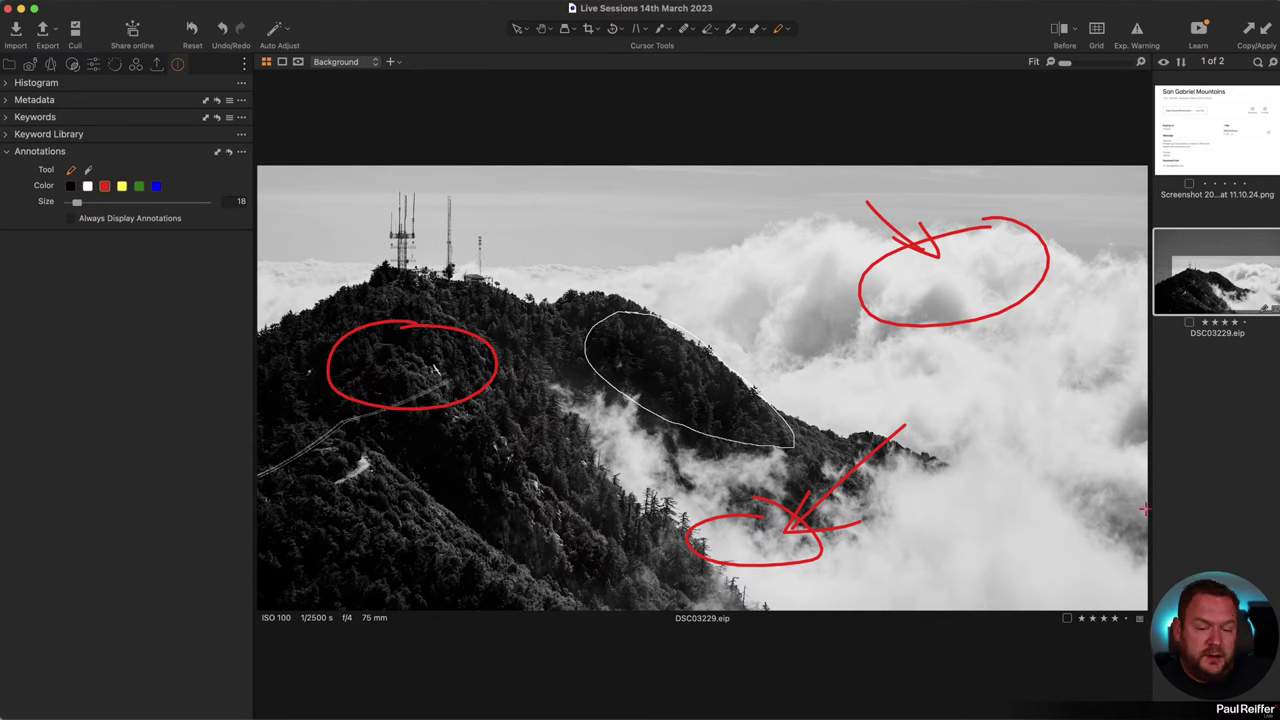
pyautogui.click(88, 171)
pyautogui.click(1010, 224)
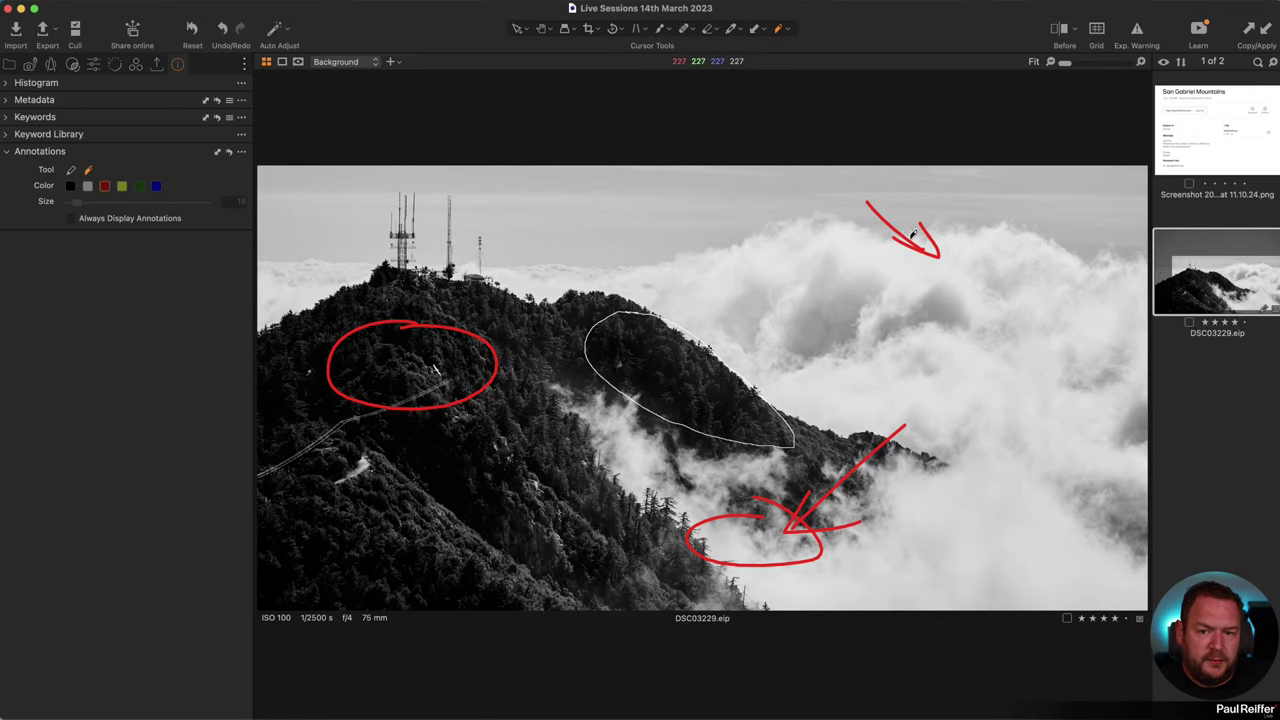
pyautogui.click(913, 240)
pyautogui.click(915, 241)
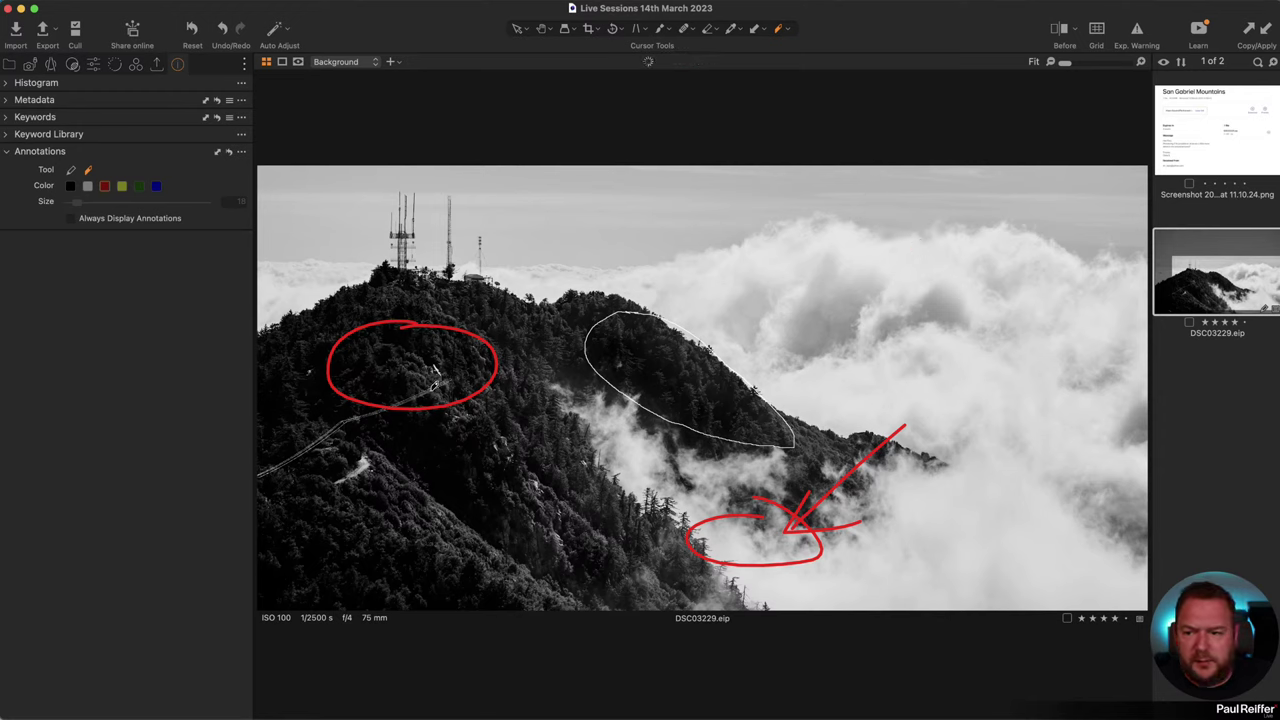
pyautogui.click(497, 365)
pyautogui.click(834, 485)
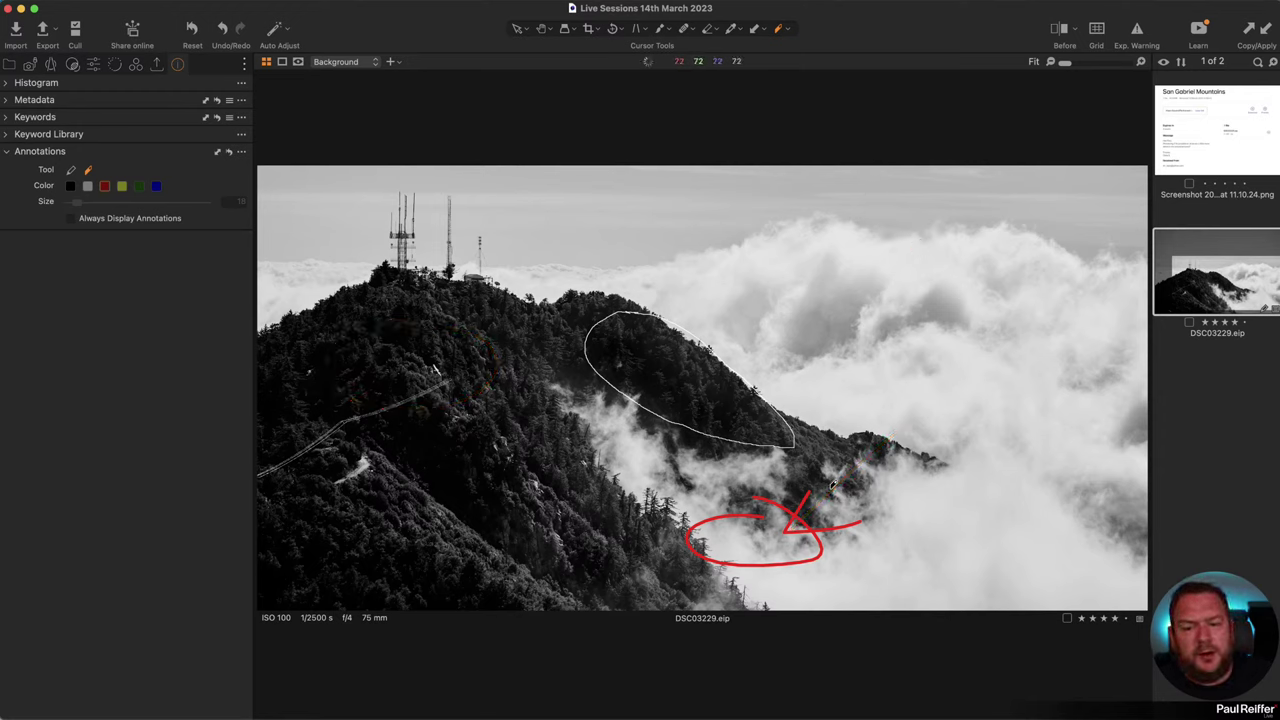
pyautogui.click(800, 508)
pyautogui.click(798, 516)
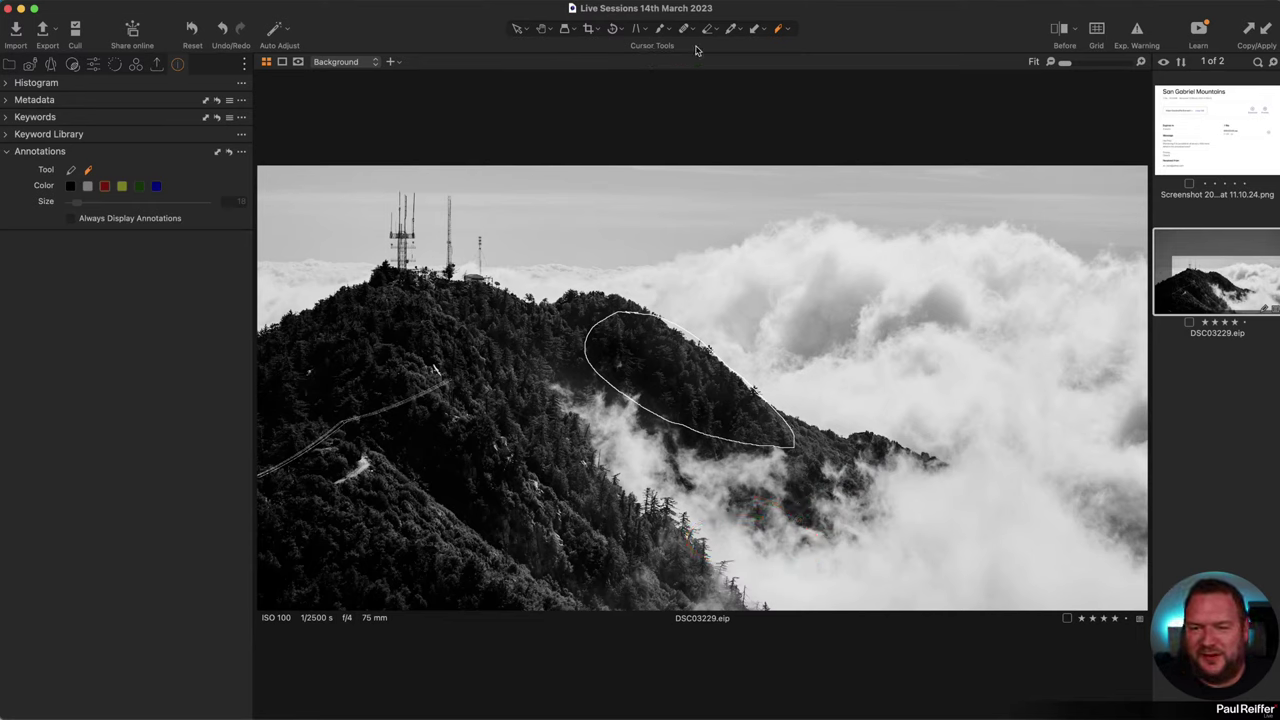
# Step: Draw blue annotations over the clouds at size 18: an L-shaped corner line and two crossing diagonal strokes
pyautogui.click(70, 171)
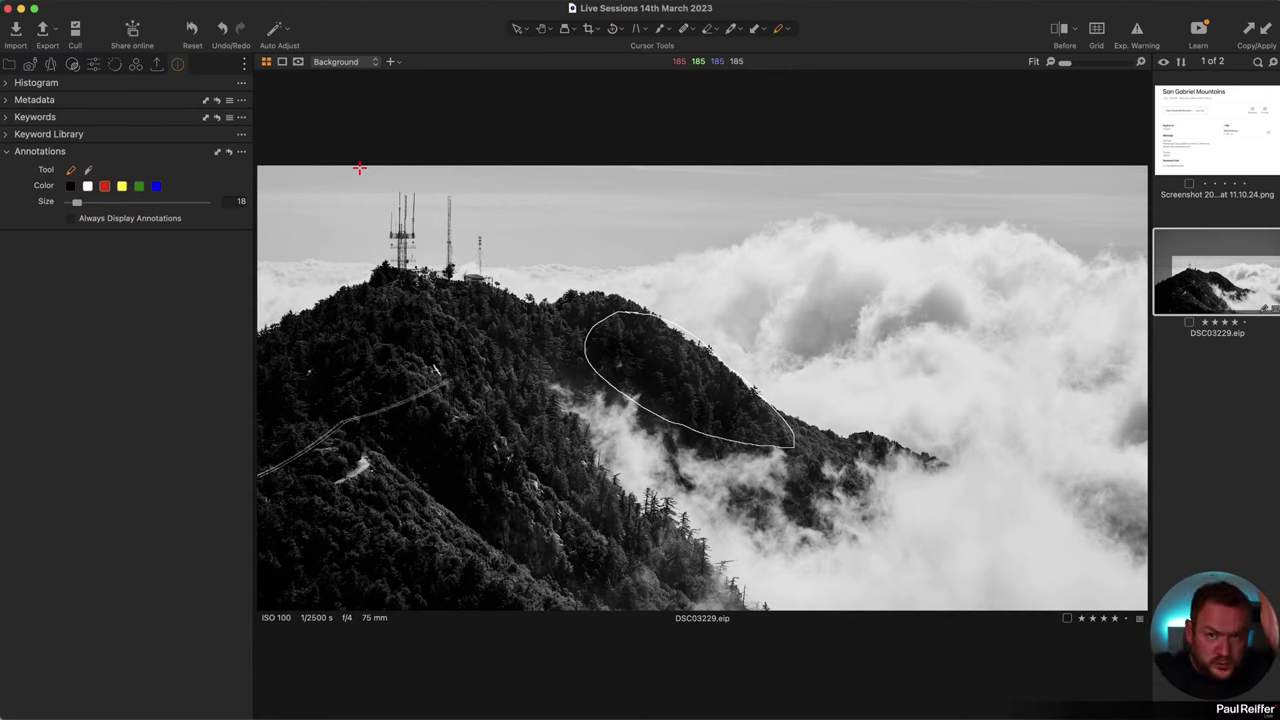
pyautogui.click(156, 186)
pyautogui.moveTo(768, 176)
pyautogui.mouseDown()
pyautogui.moveTo(763, 352)
pyautogui.moveTo(1249, 368)
pyautogui.mouseUp()
pyautogui.moveTo(829, 207); pyautogui.dragTo(1146, 370)
pyautogui.moveTo(1064, 250); pyautogui.dragTo(847, 352)
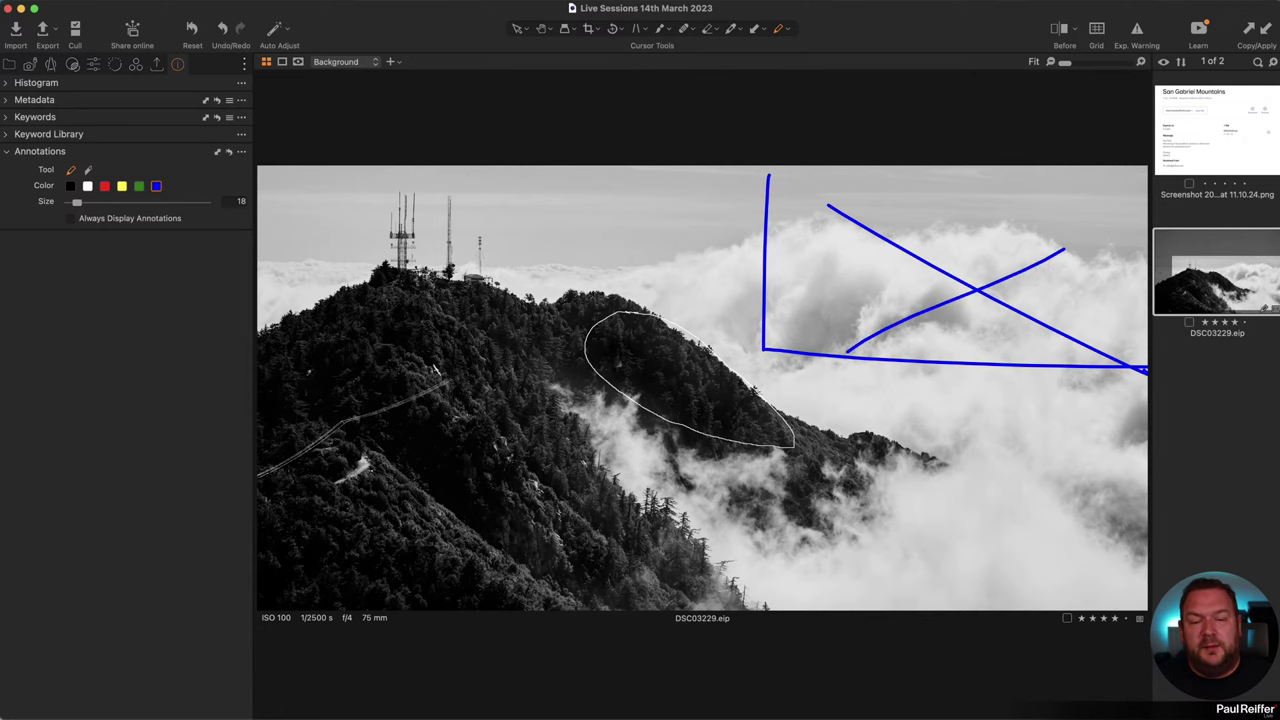
# Step: Switch to the screenshot and back to the mountain image, hide the annotations with the Pan cursor, and look up the Always Display Annotations option
pyautogui.click(1223, 161)
pyautogui.click(1219, 254)
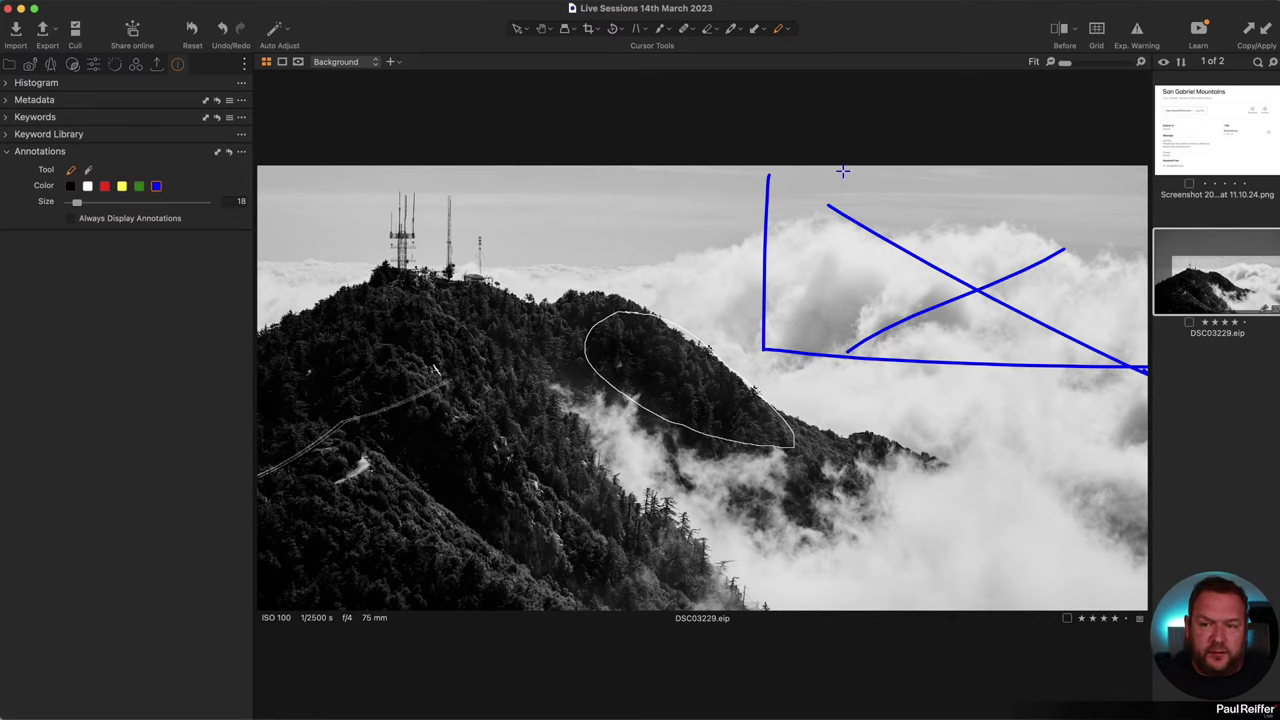
pyautogui.press('h')
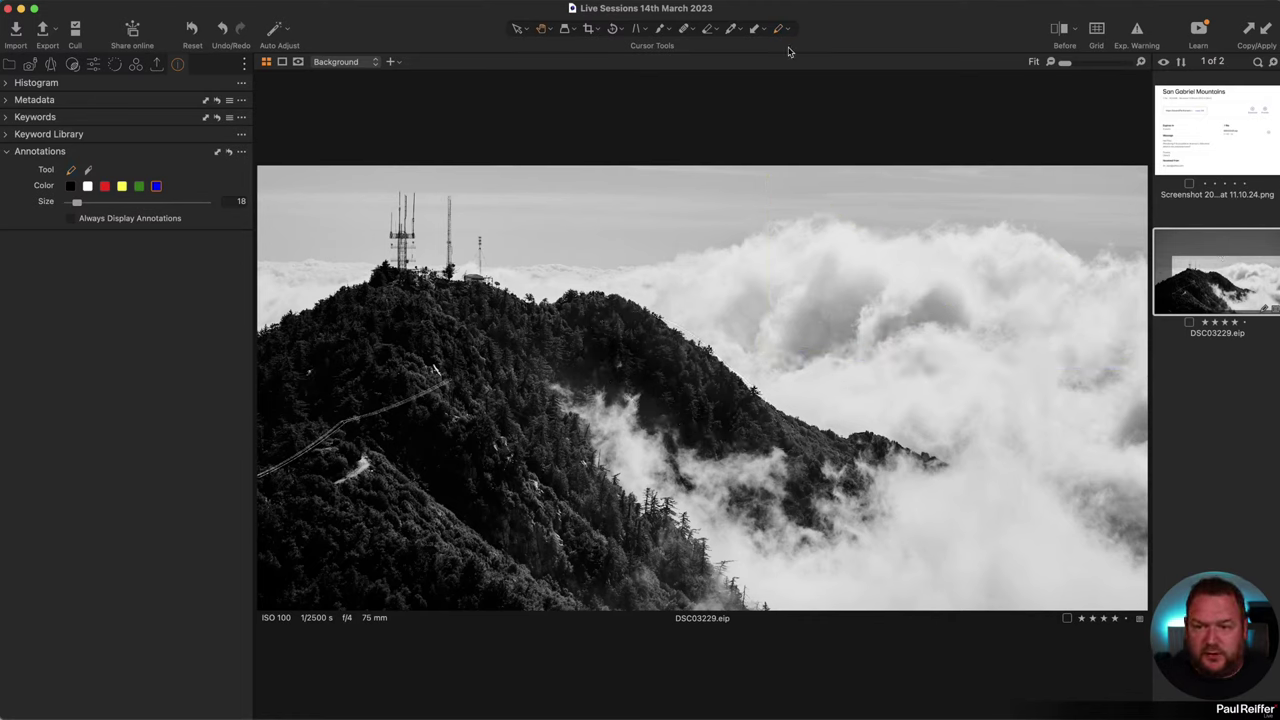
pyautogui.click(787, 29)
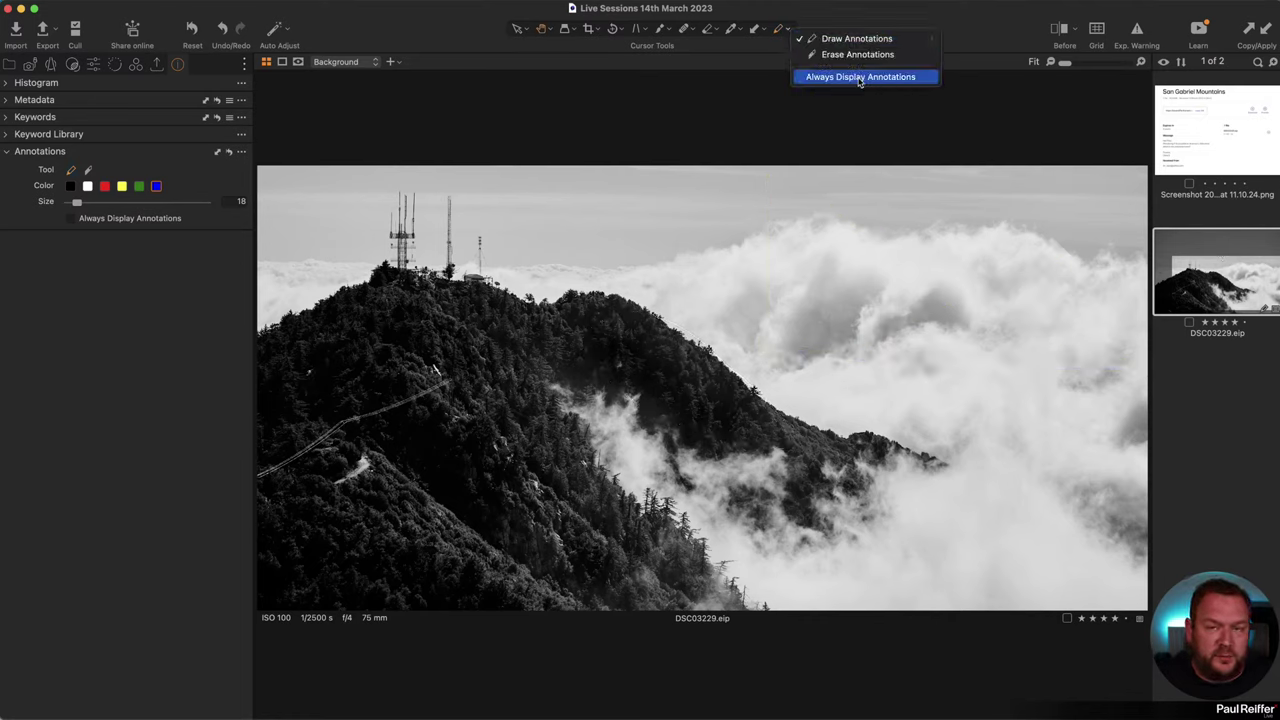
pyautogui.click(855, 18)
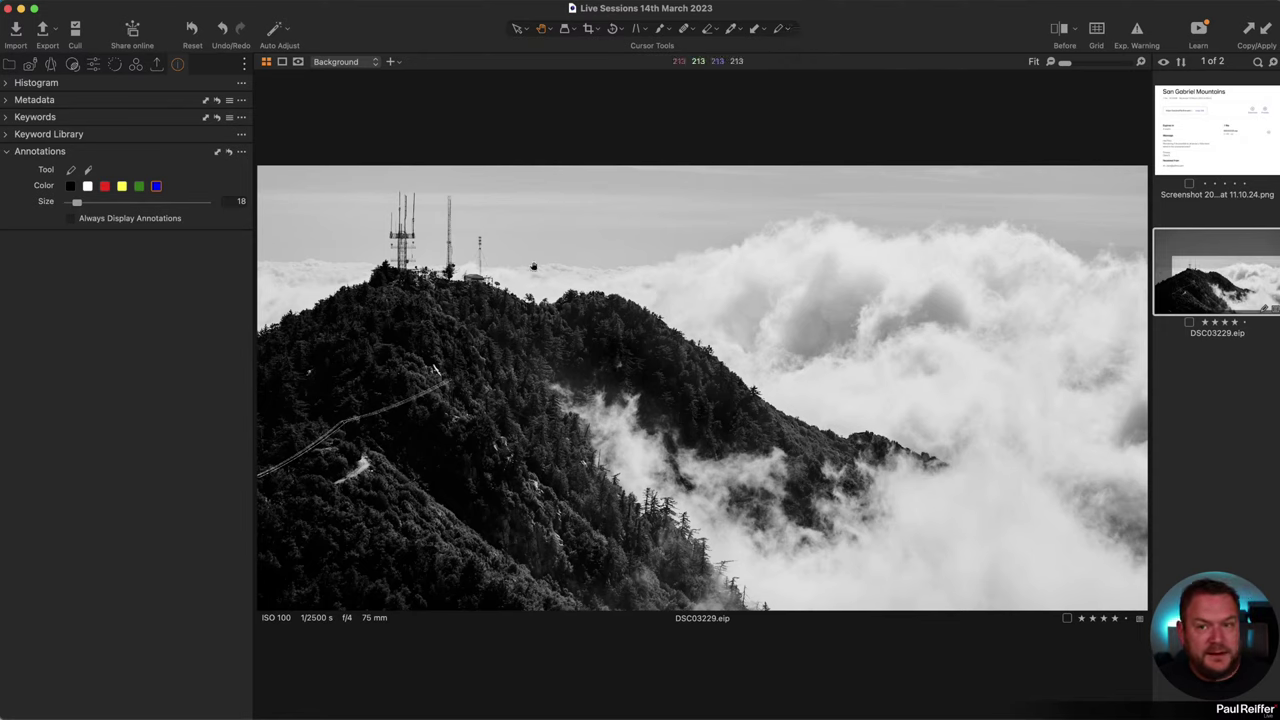
# Step: Clone the mountain image's variant and view the clone's tree-covered slope at 200%
pyautogui.click(646, 376)
pyautogui.rightClick(1218, 280)
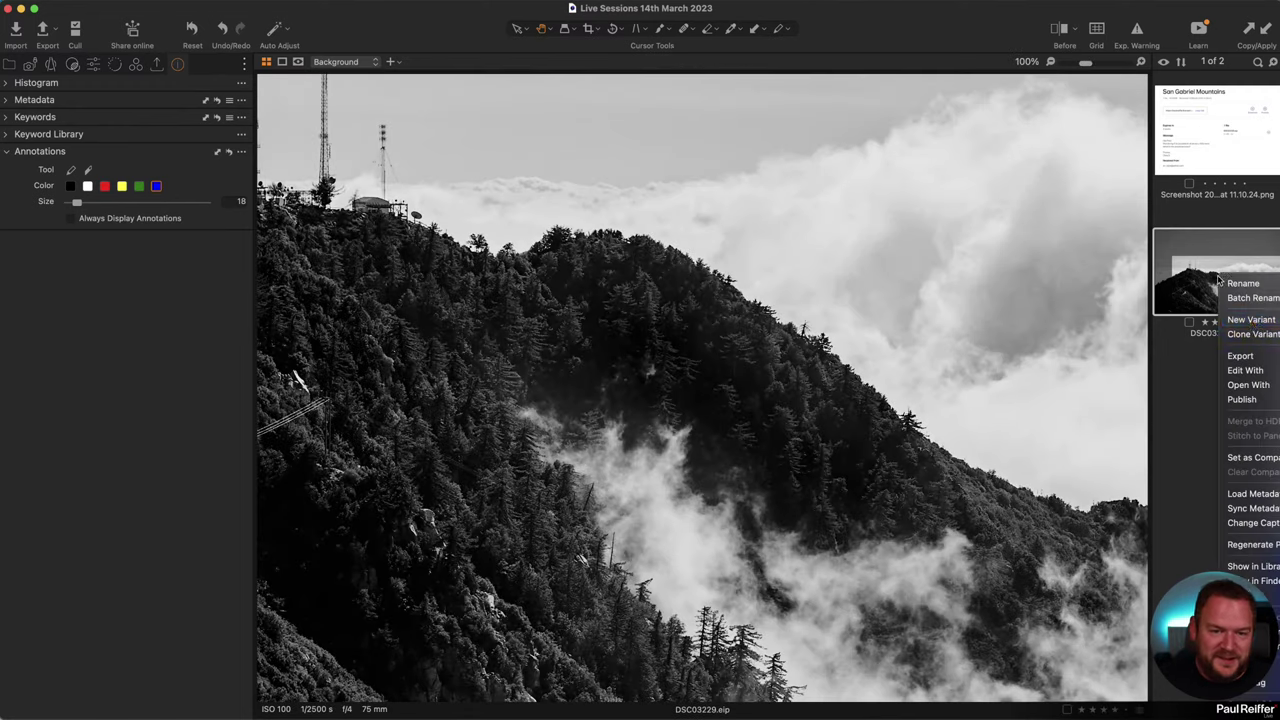
pyautogui.click(1250, 334)
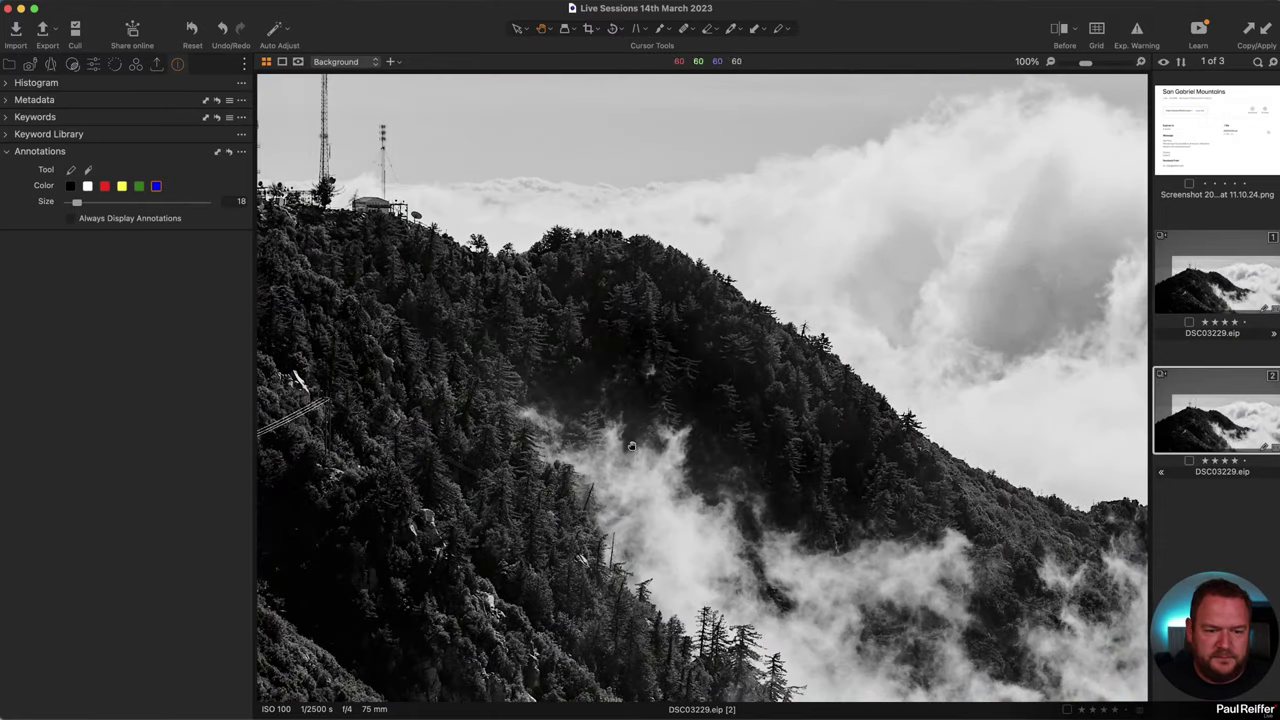
pyautogui.press('z')
pyautogui.click(735, 403)
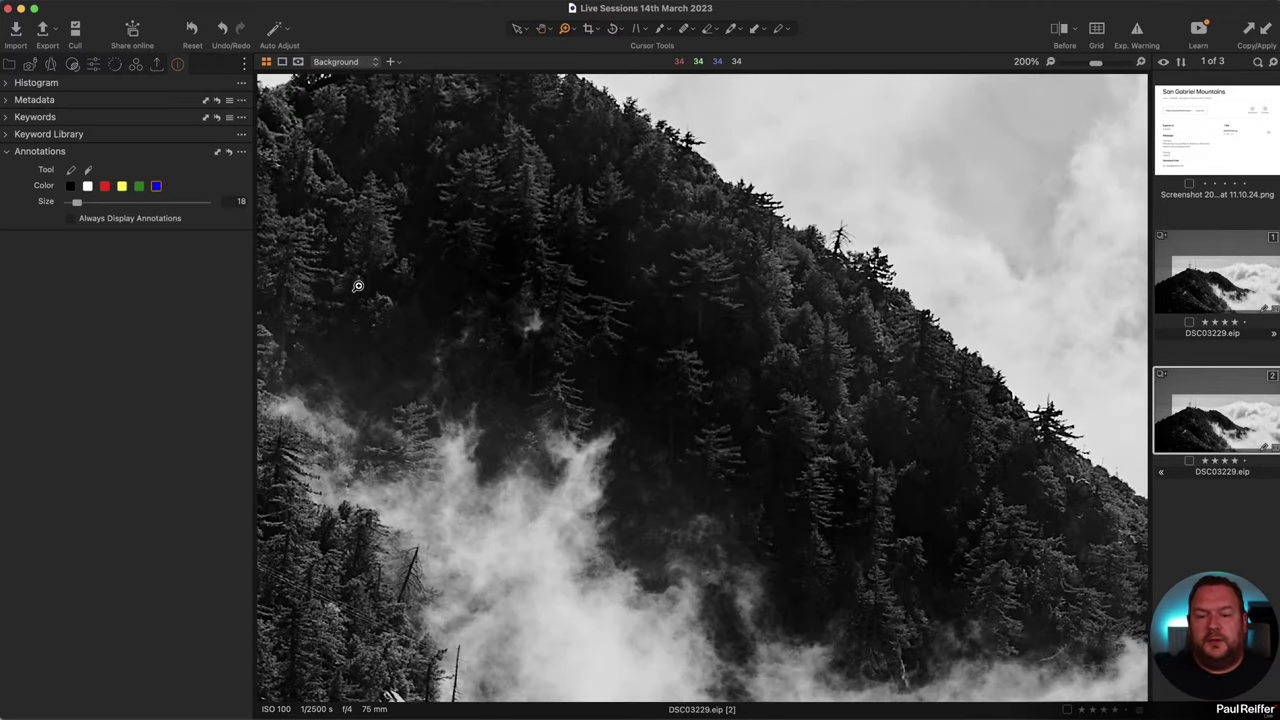
# Step: Compare the adjustments on the Base and Background layers, and briefly display the Base layer's mask
pyautogui.click(93, 66)
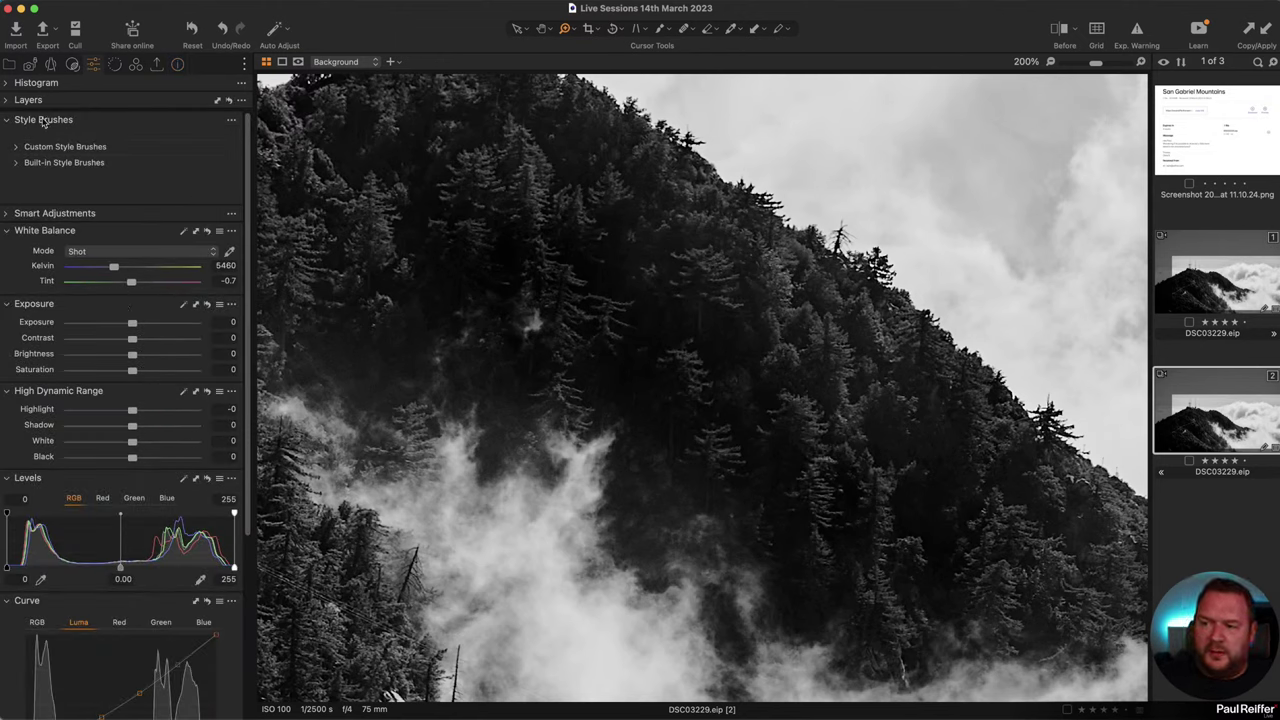
pyautogui.click(9, 101)
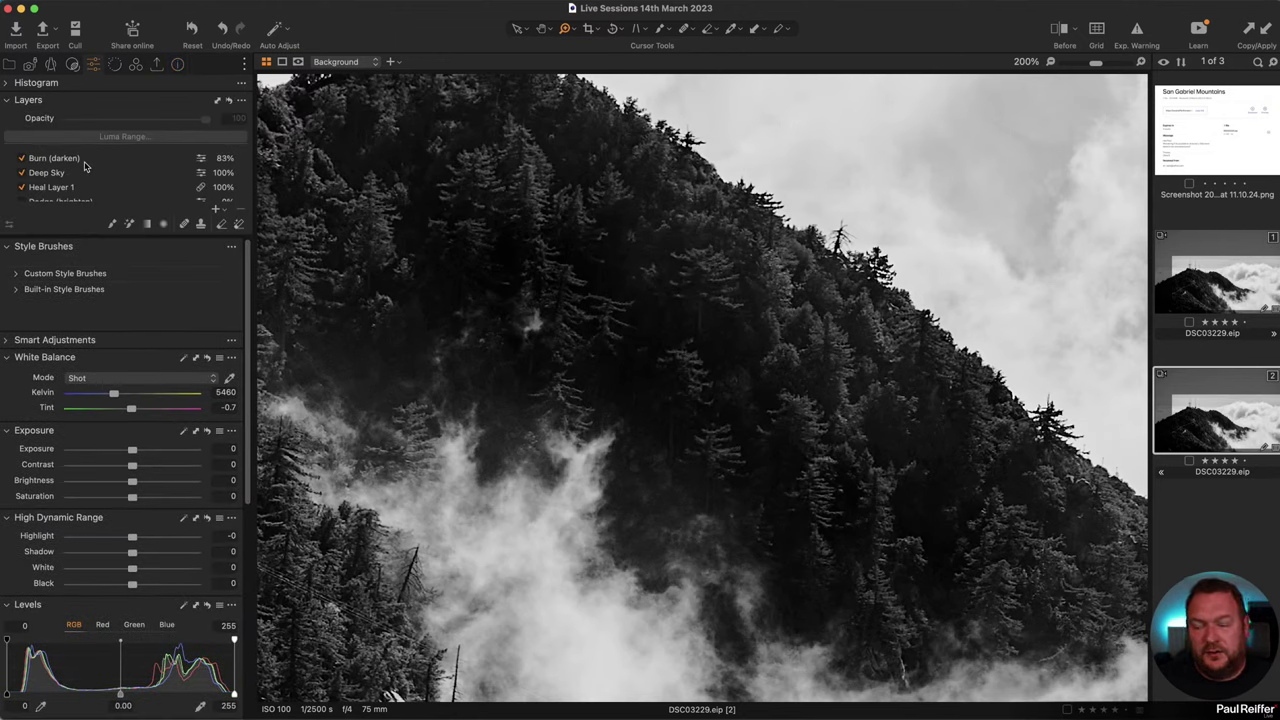
pyautogui.scroll(-3, 86, 162)
pyautogui.click(56, 195)
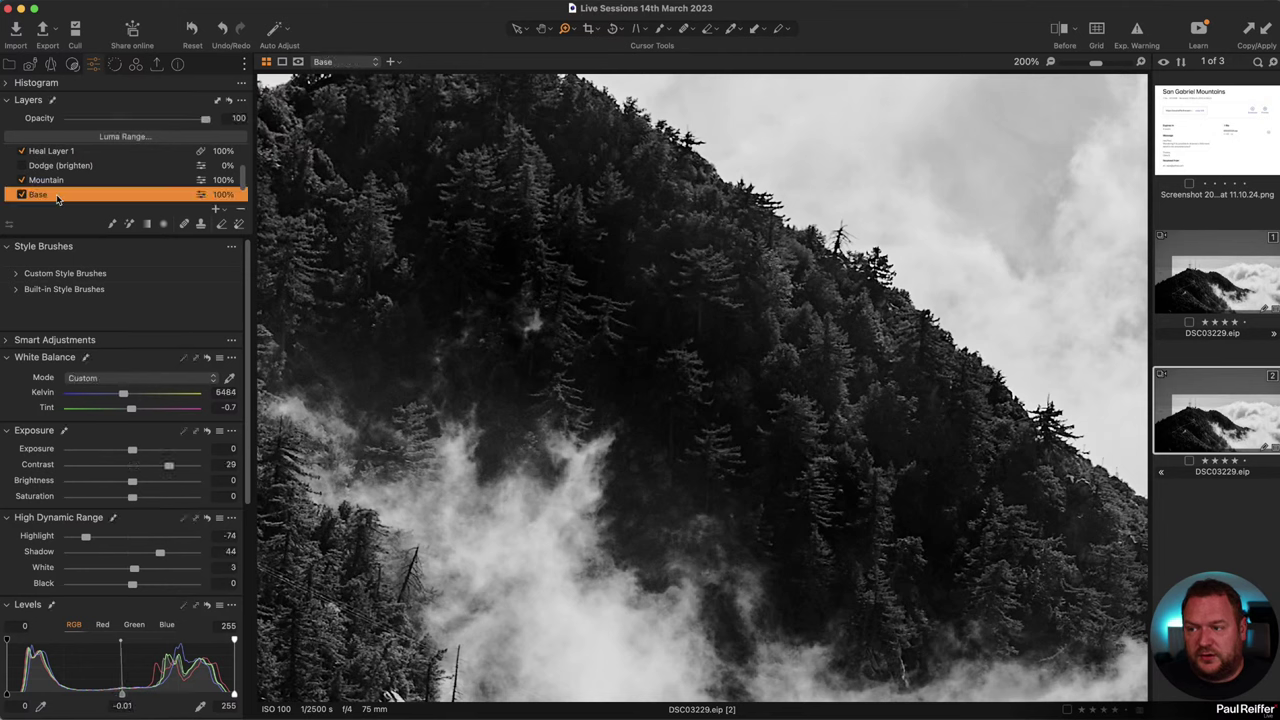
pyautogui.scroll(-1, 98, 190)
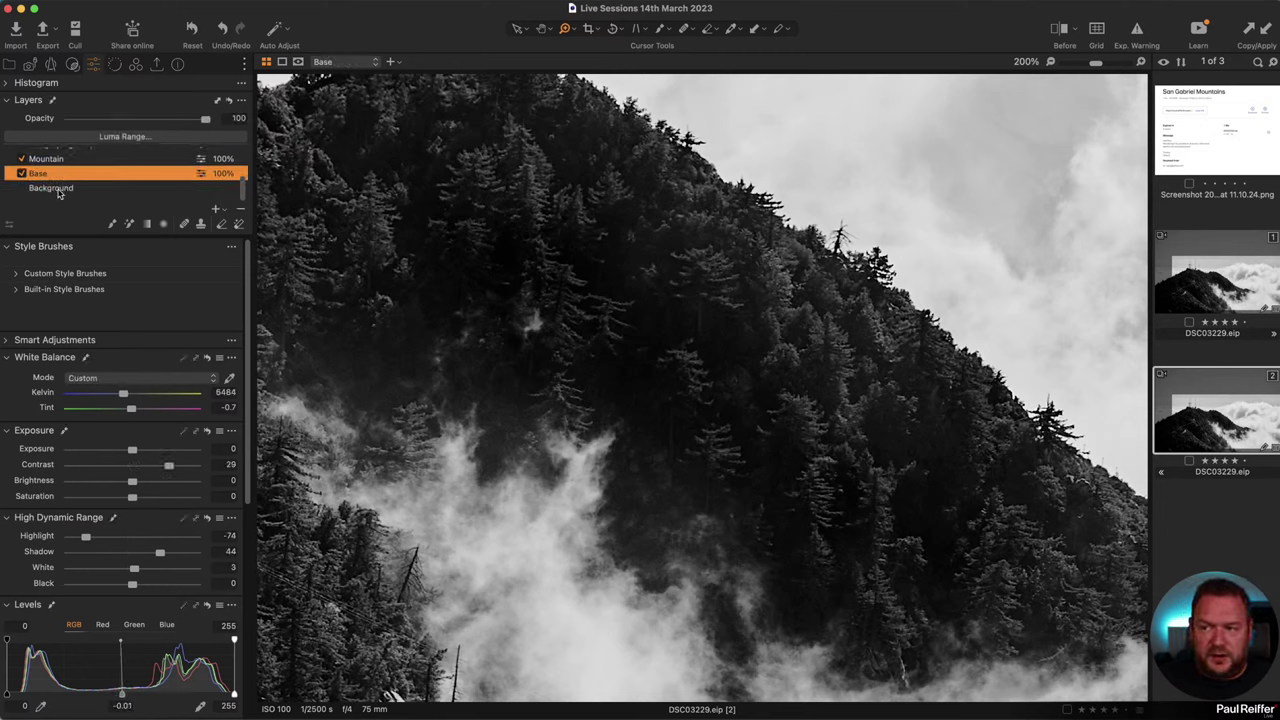
pyautogui.click(62, 190)
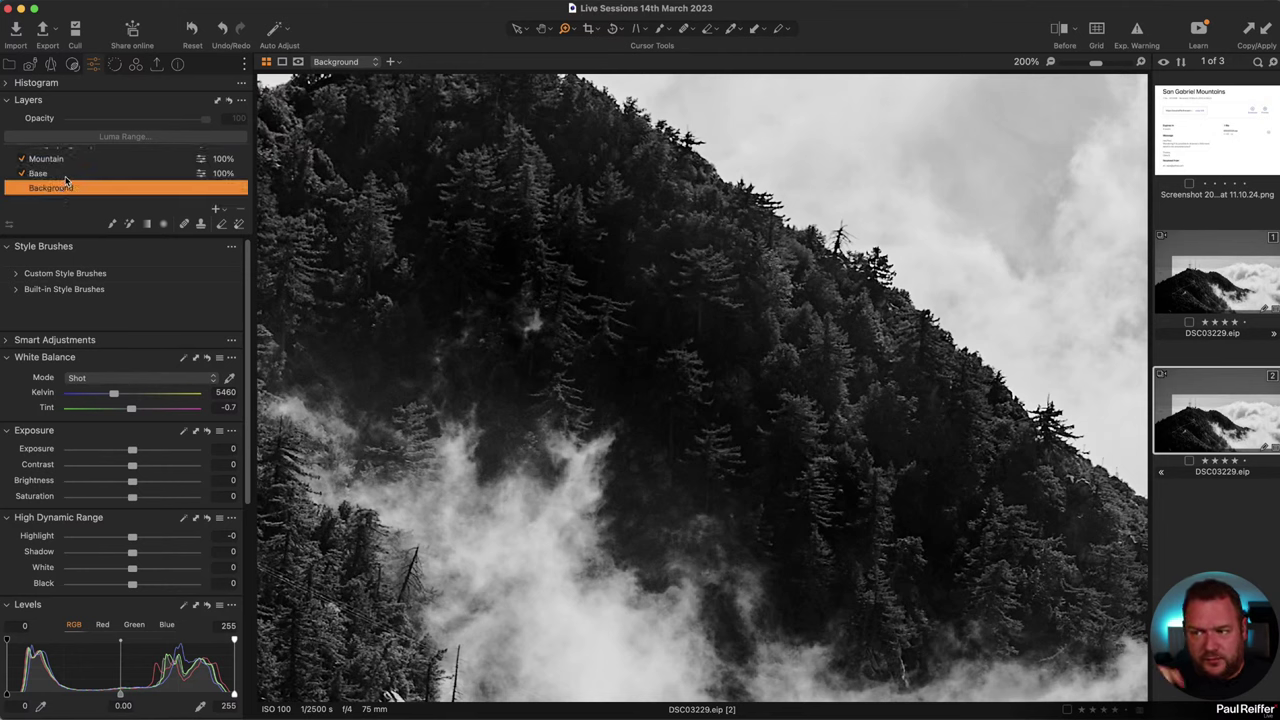
pyautogui.click(66, 176)
pyautogui.press('m')
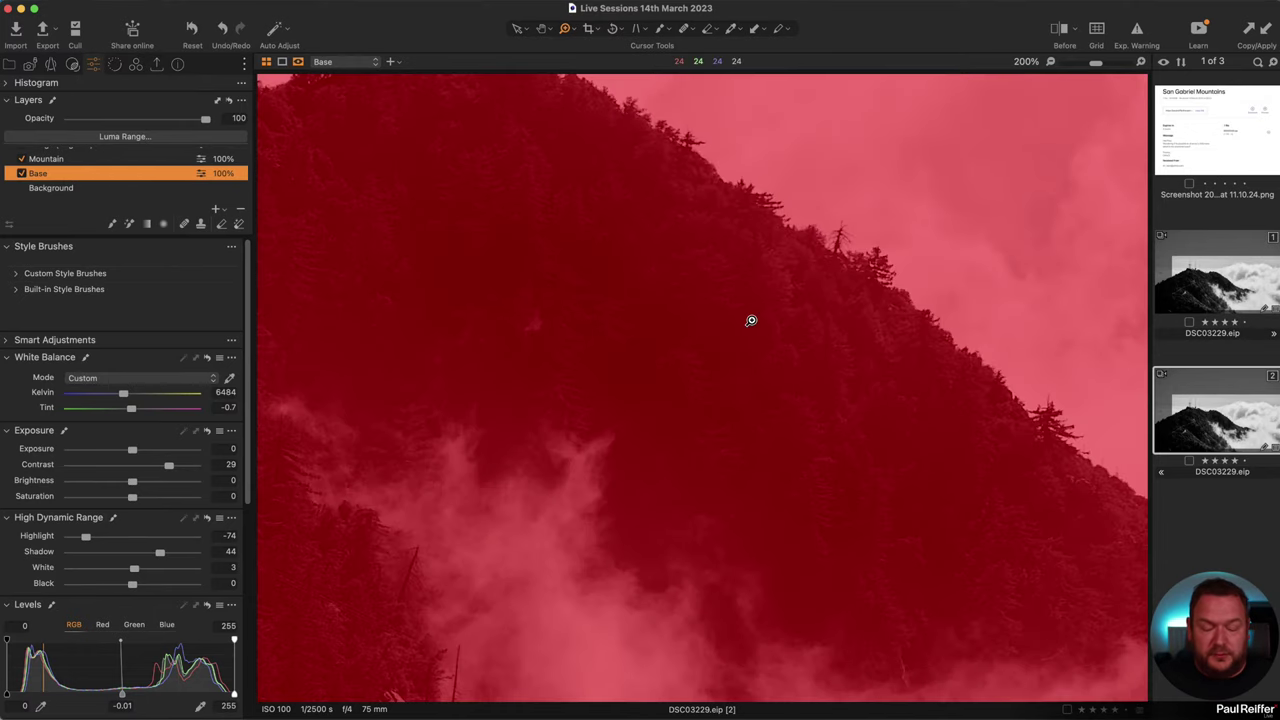
pyautogui.press('m')
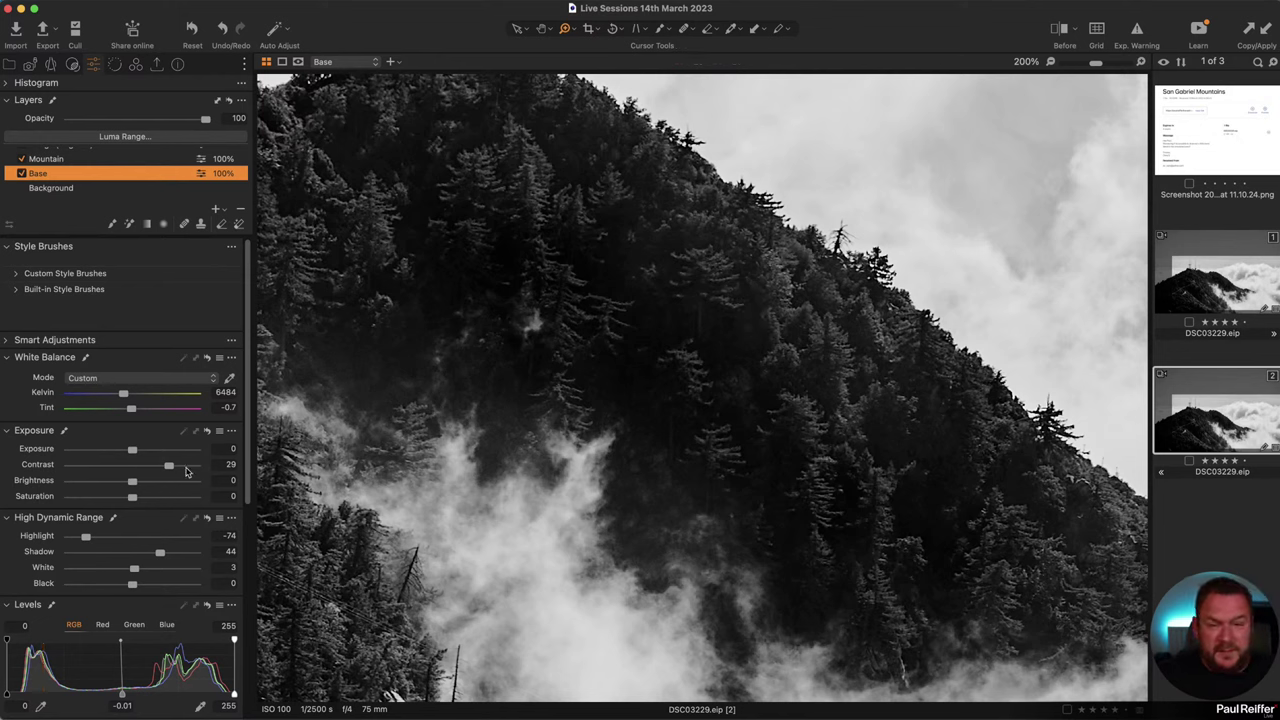
# Step: Show the histogram, select the Background layer, and compare the slope before and after editing in split view at 200%
pyautogui.click(8, 84)
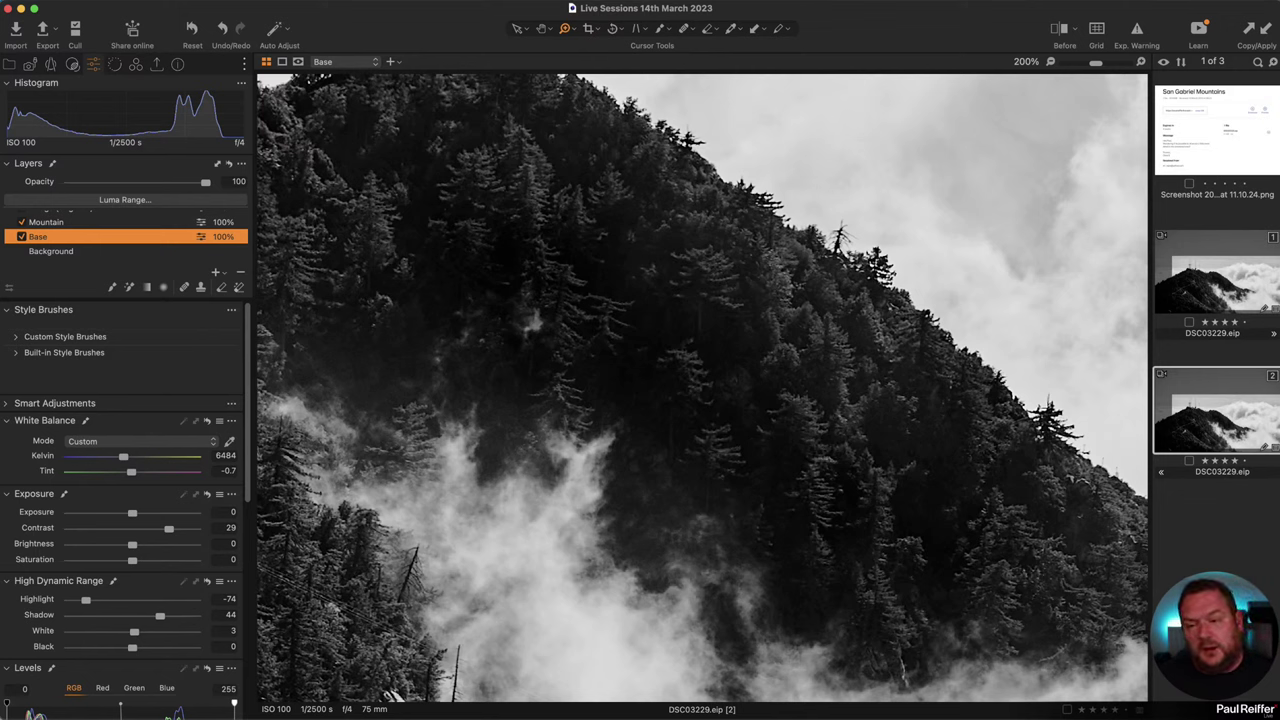
pyautogui.click(128, 252)
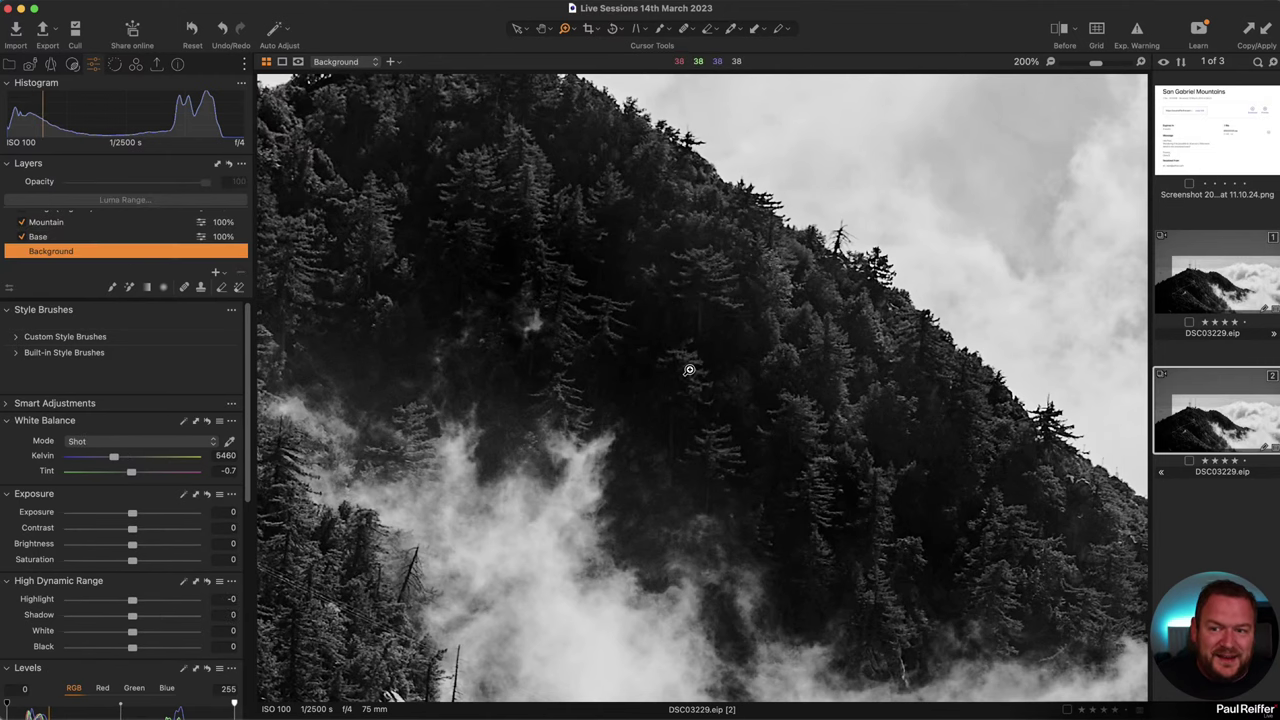
pyautogui.press('y')
pyautogui.moveTo(700, 383); pyautogui.dragTo(1101, 412)
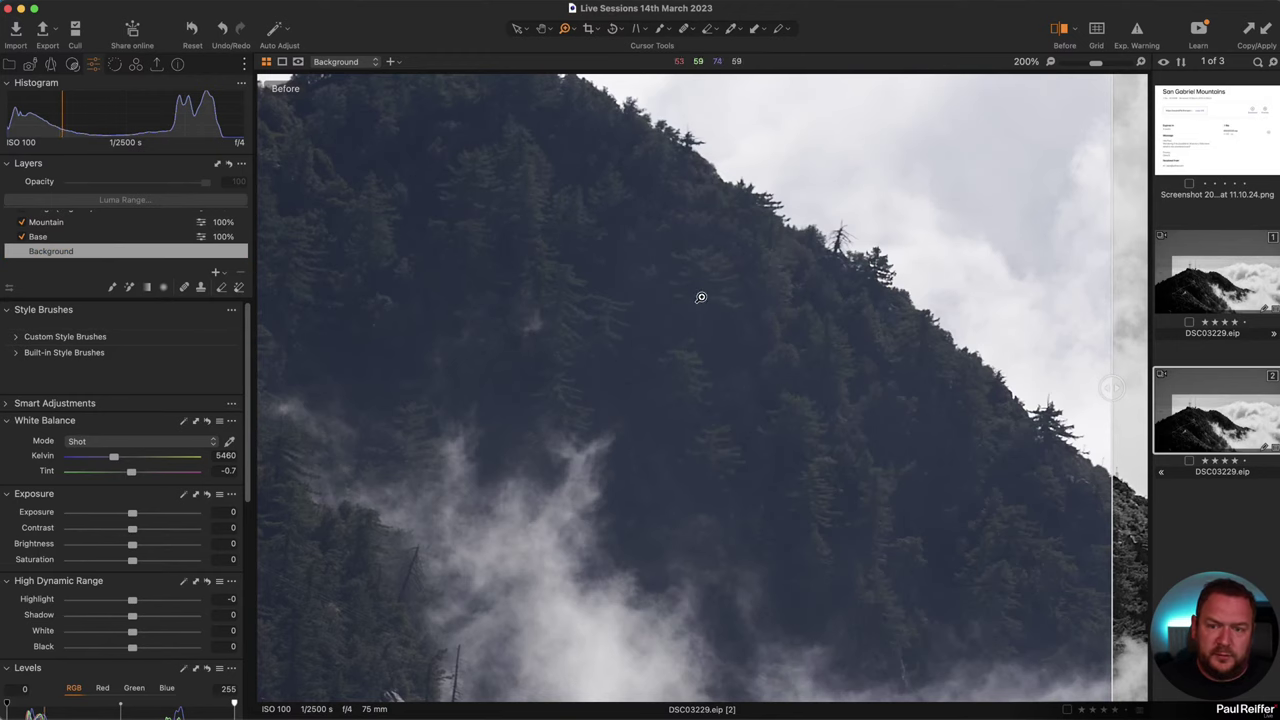
pyautogui.press('super+0')
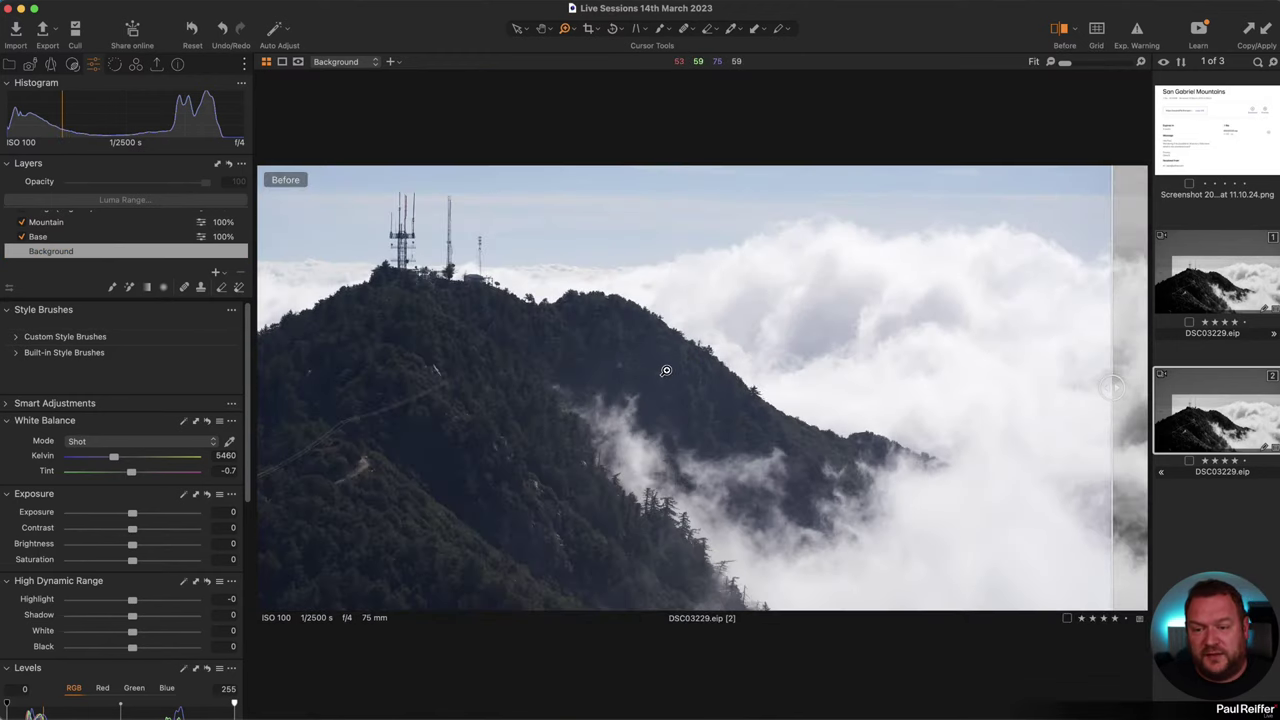
pyautogui.click(666, 371)
pyautogui.click(666, 371)
pyautogui.moveTo(1112, 400); pyautogui.dragTo(750, 460)
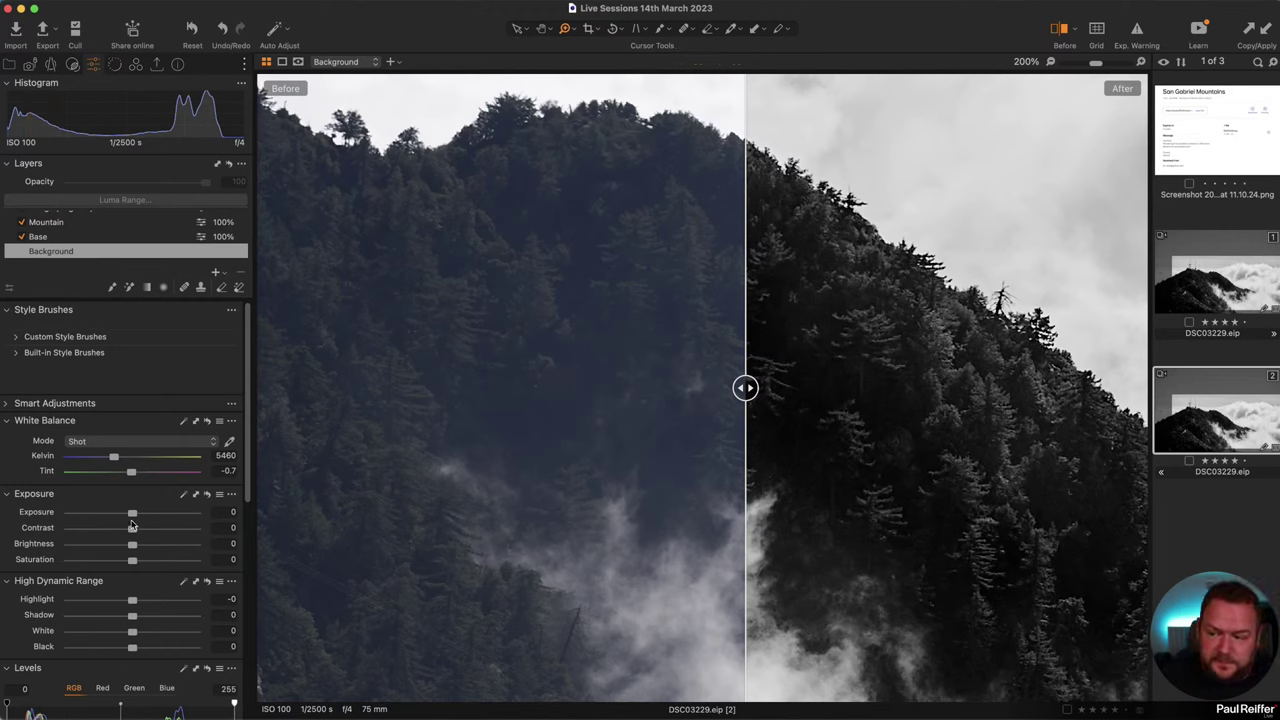
# Step: Try an exposure of 1.15 on the Background layer, compare more of the slope in split view, and reset the exposure
pyautogui.moveTo(132, 514); pyautogui.dragTo(150, 514)
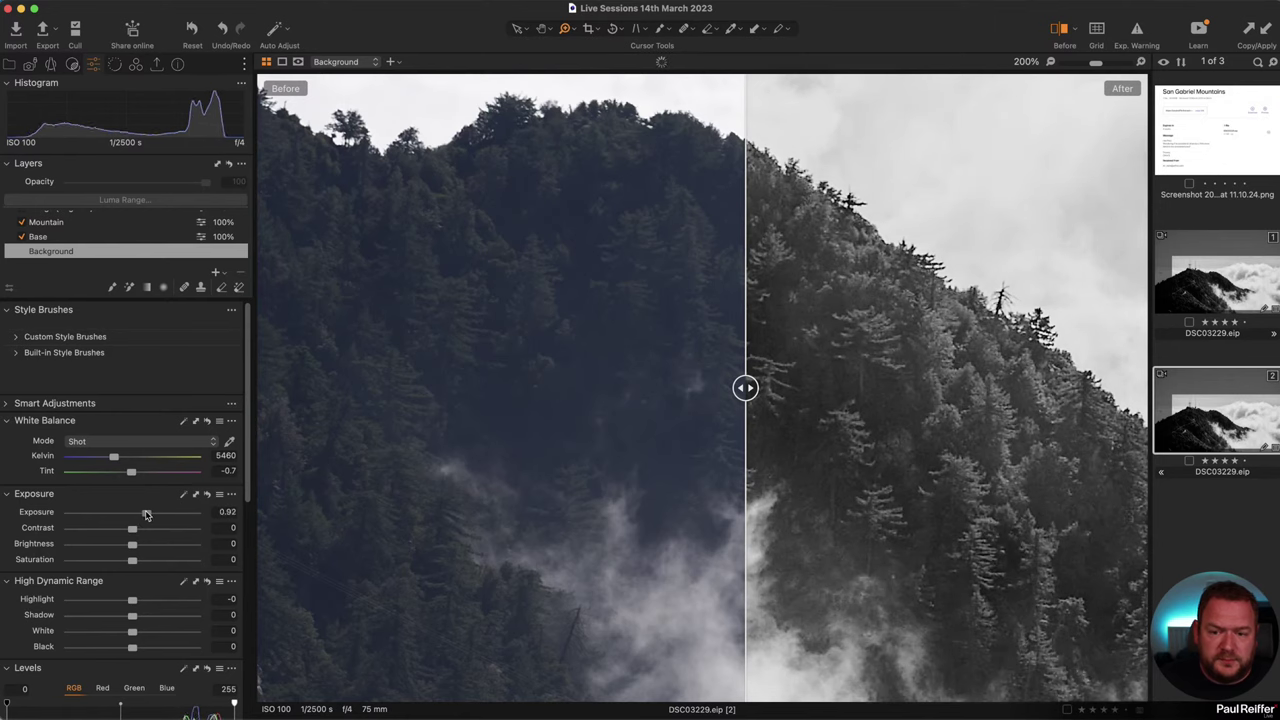
pyautogui.moveTo(745, 387); pyautogui.dragTo(682, 387)
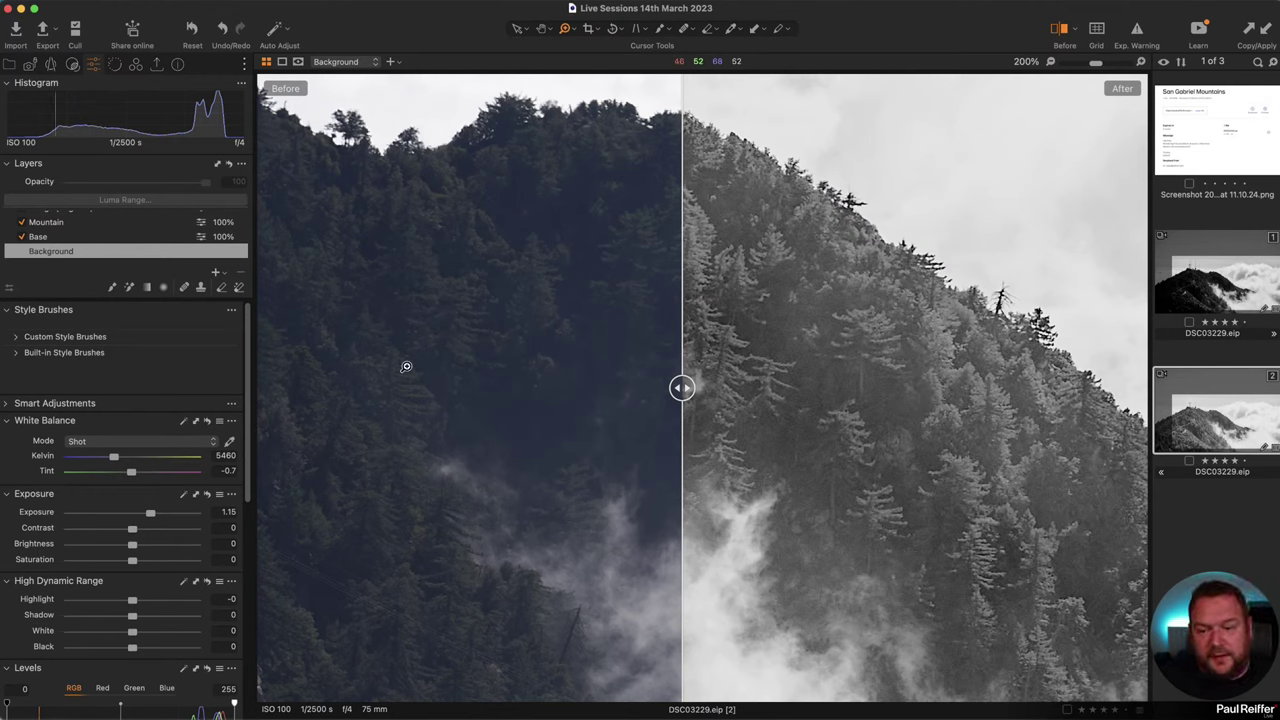
pyautogui.doubleClick(153, 519)
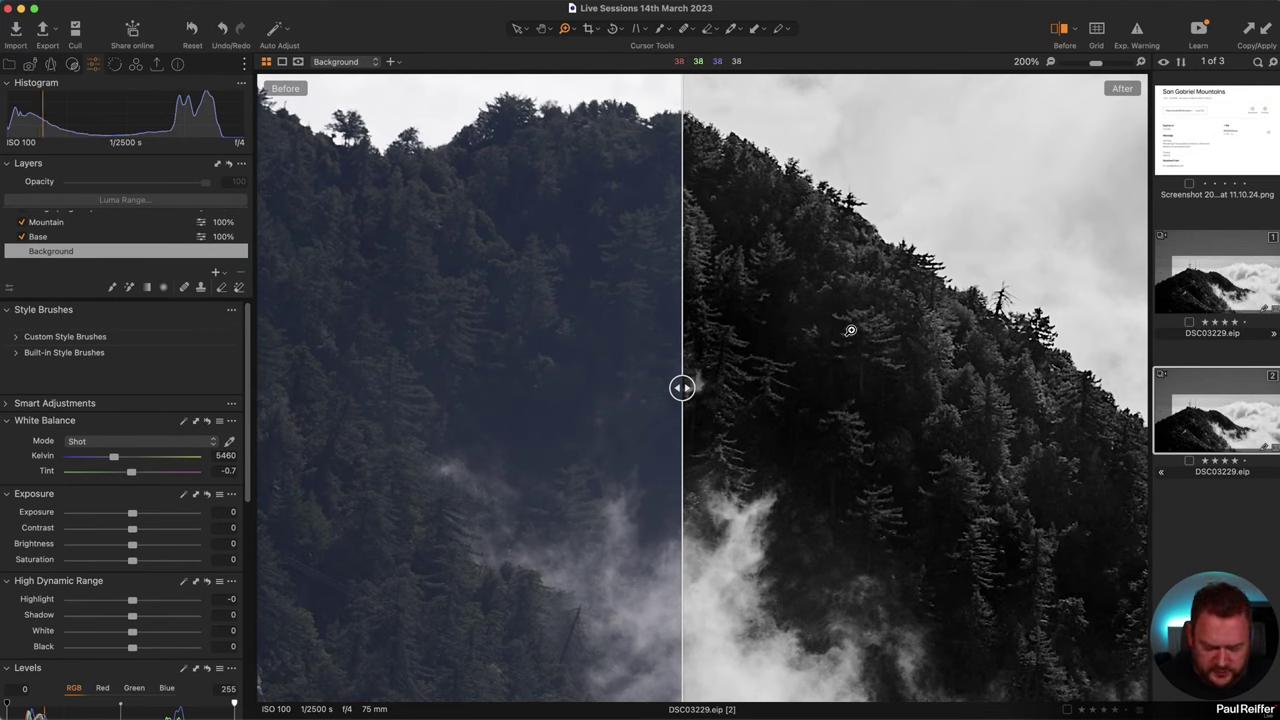
# Step: Compare the clouds in split view, try an exposure of -3.49 on the Background layer, and reset it
pyautogui.press('v')
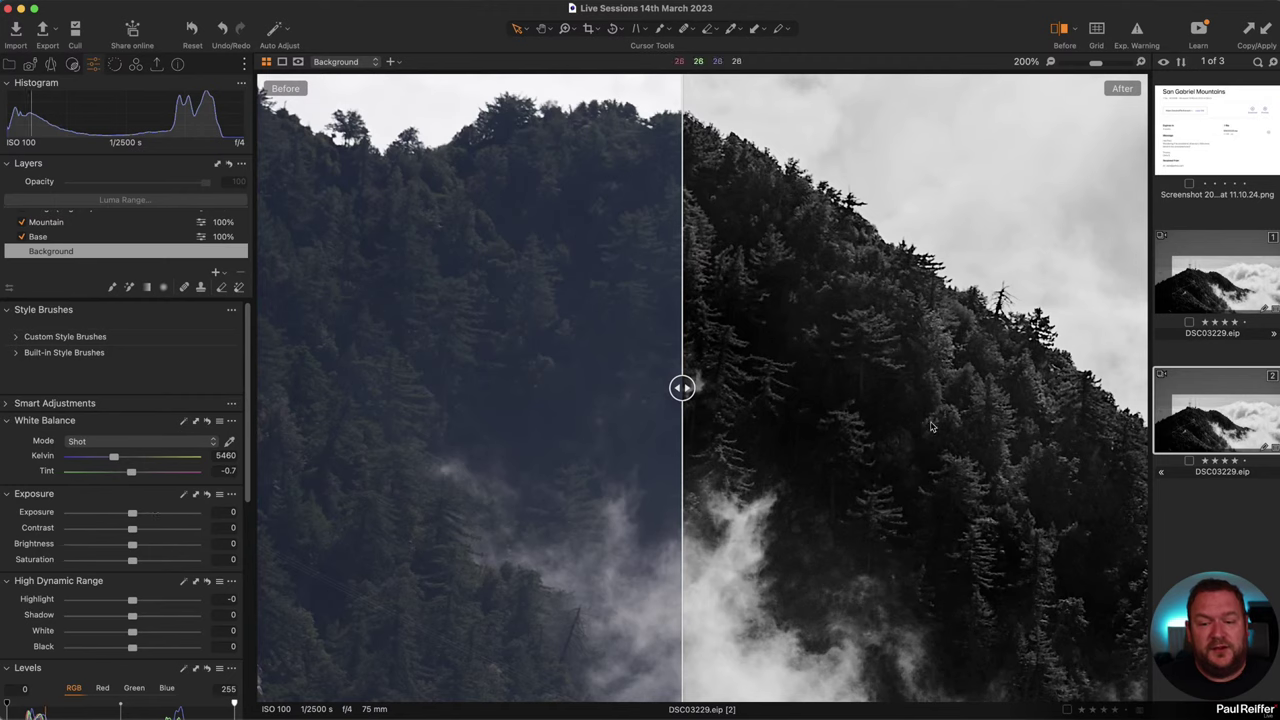
pyautogui.press('h')
pyautogui.moveTo(940, 275); pyautogui.dragTo(1046, 371)
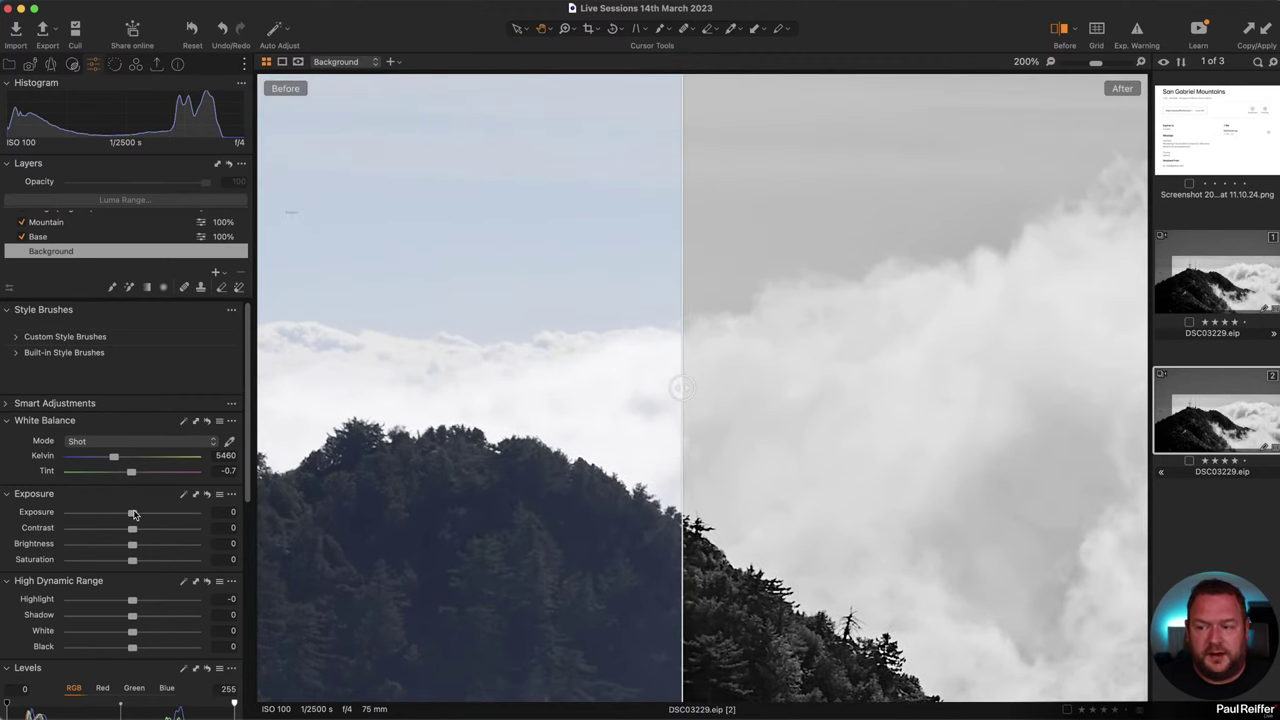
pyautogui.moveTo(134, 513); pyautogui.dragTo(76, 513)
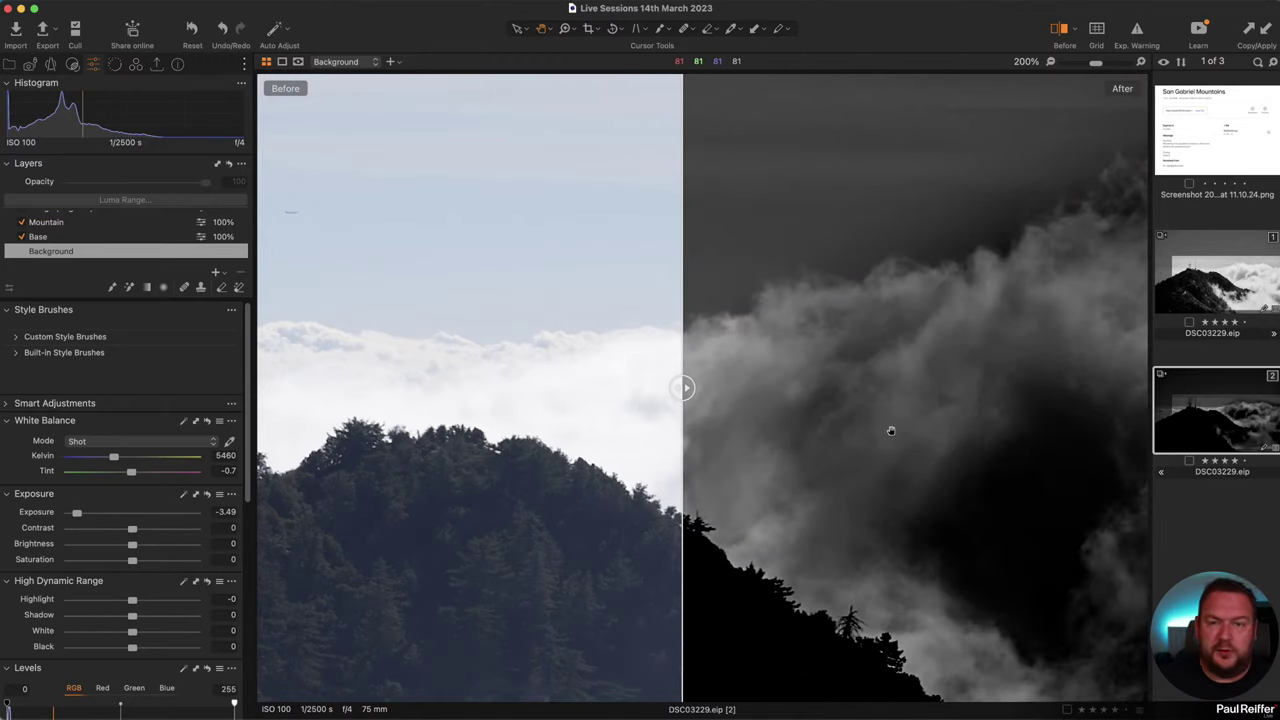
pyautogui.doubleClick(83, 515)
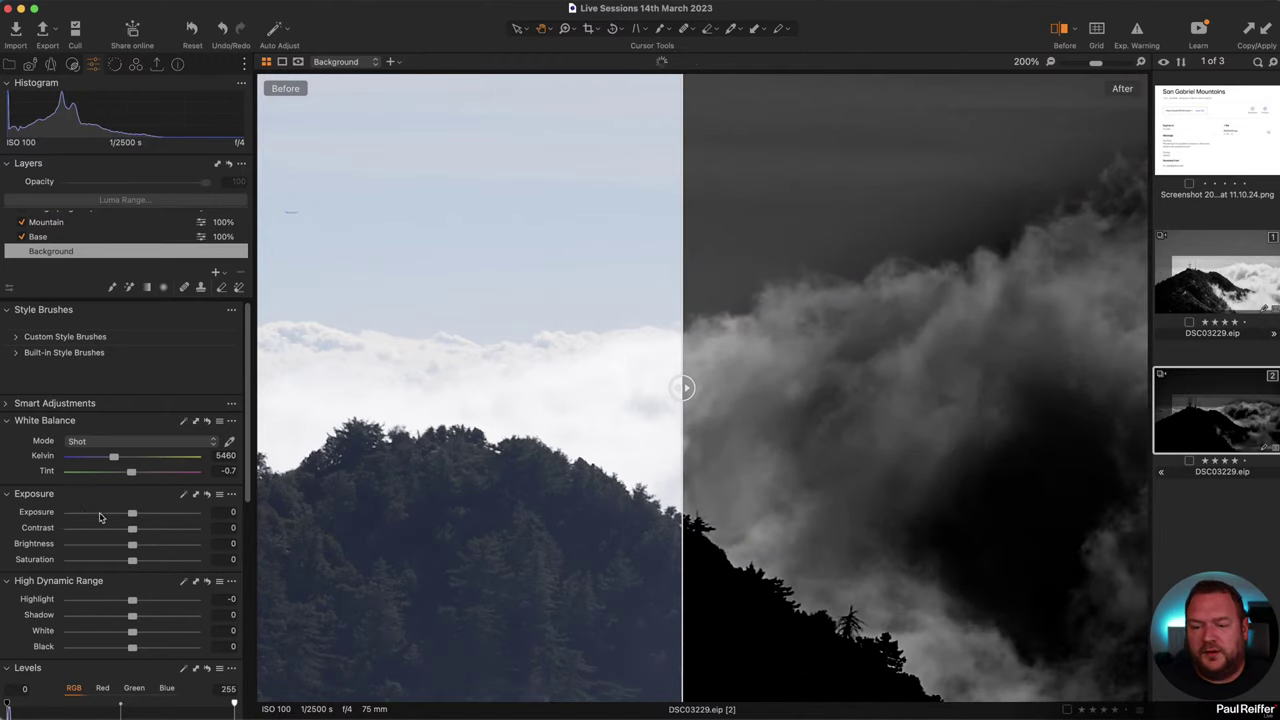
# Step: Return to the tree-covered slope, try an exposure of 1.41 on the Background layer, and reset it
pyautogui.moveTo(834, 546); pyautogui.dragTo(826, 203)
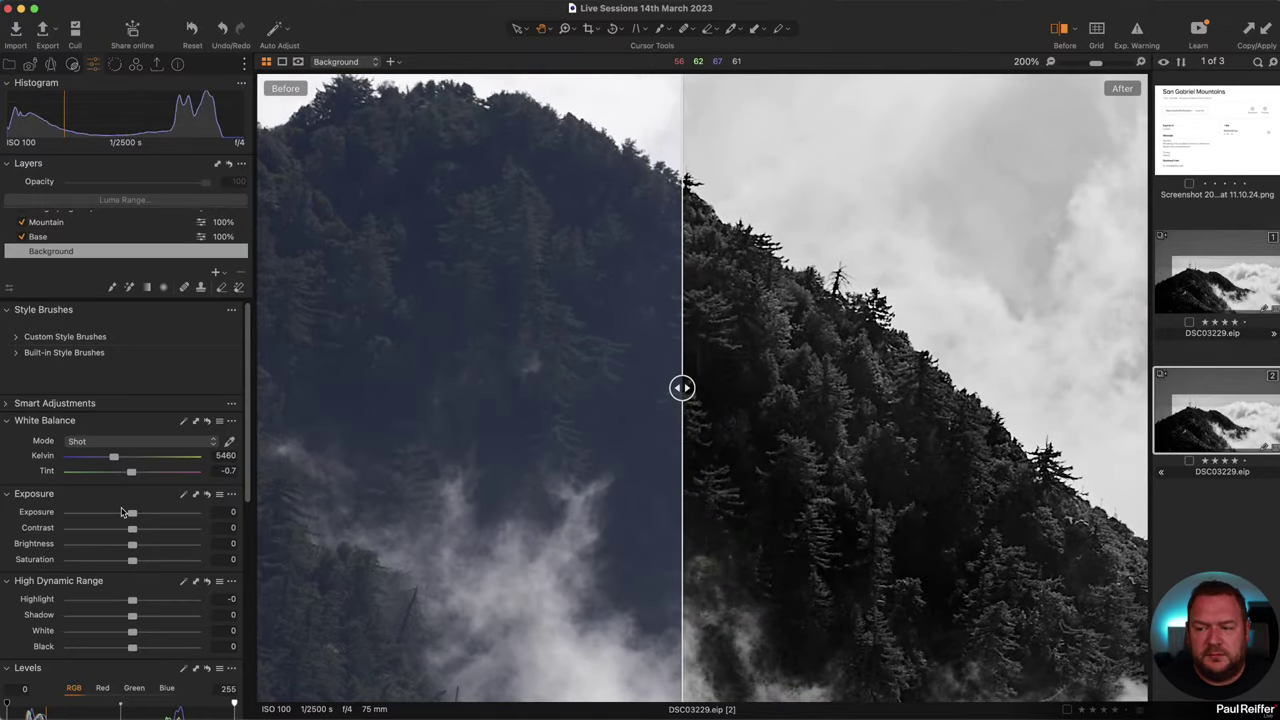
pyautogui.moveTo(130, 512)
pyautogui.mouseDown()
pyautogui.moveTo(167, 512)
pyautogui.moveTo(155, 512)
pyautogui.mouseUp()
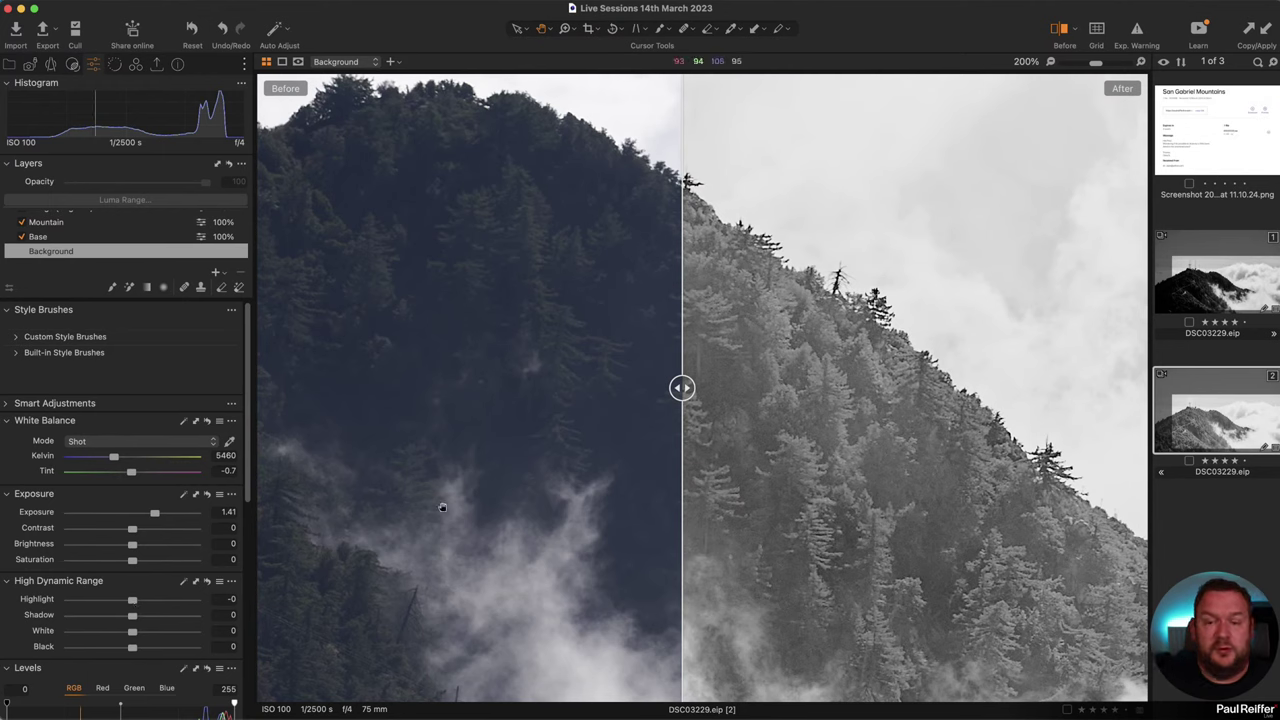
pyautogui.doubleClick(155, 515)
# Step: Move the before/after divider to show the fully edited slope, end the comparison, and view the mountain at 100%
pyautogui.moveTo(682, 388); pyautogui.dragTo(258, 388)
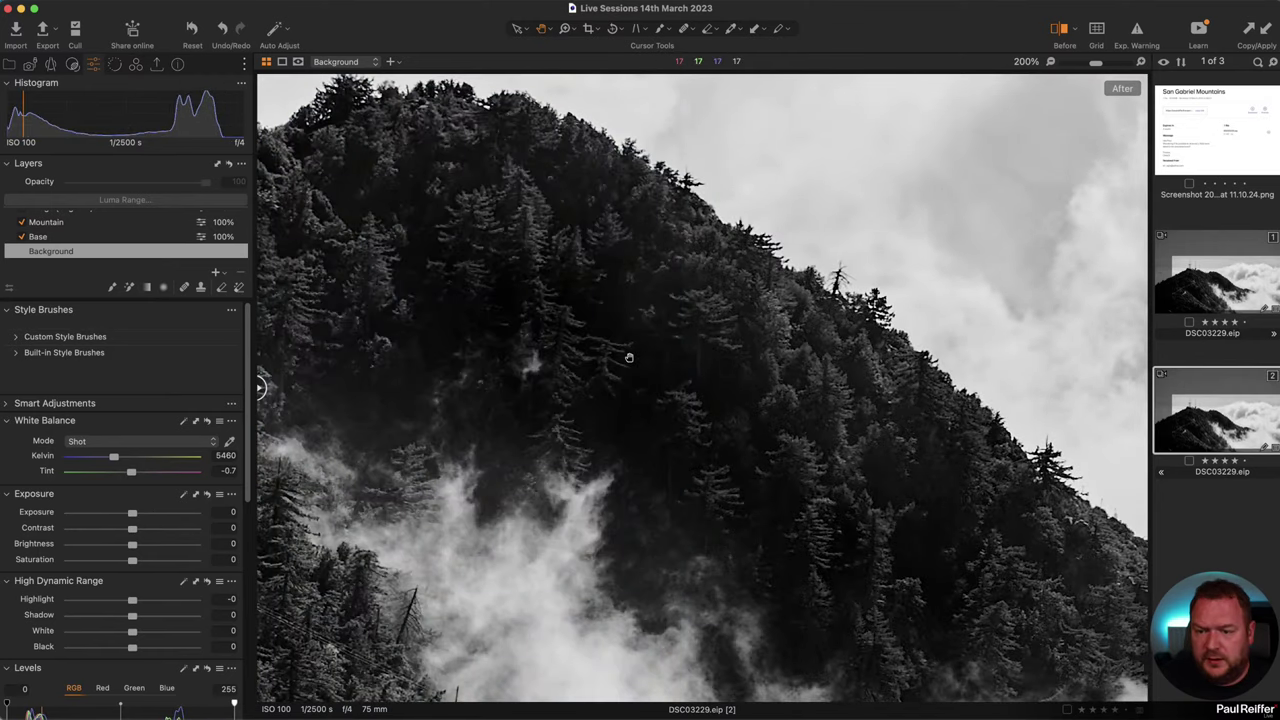
pyautogui.press('super+0')
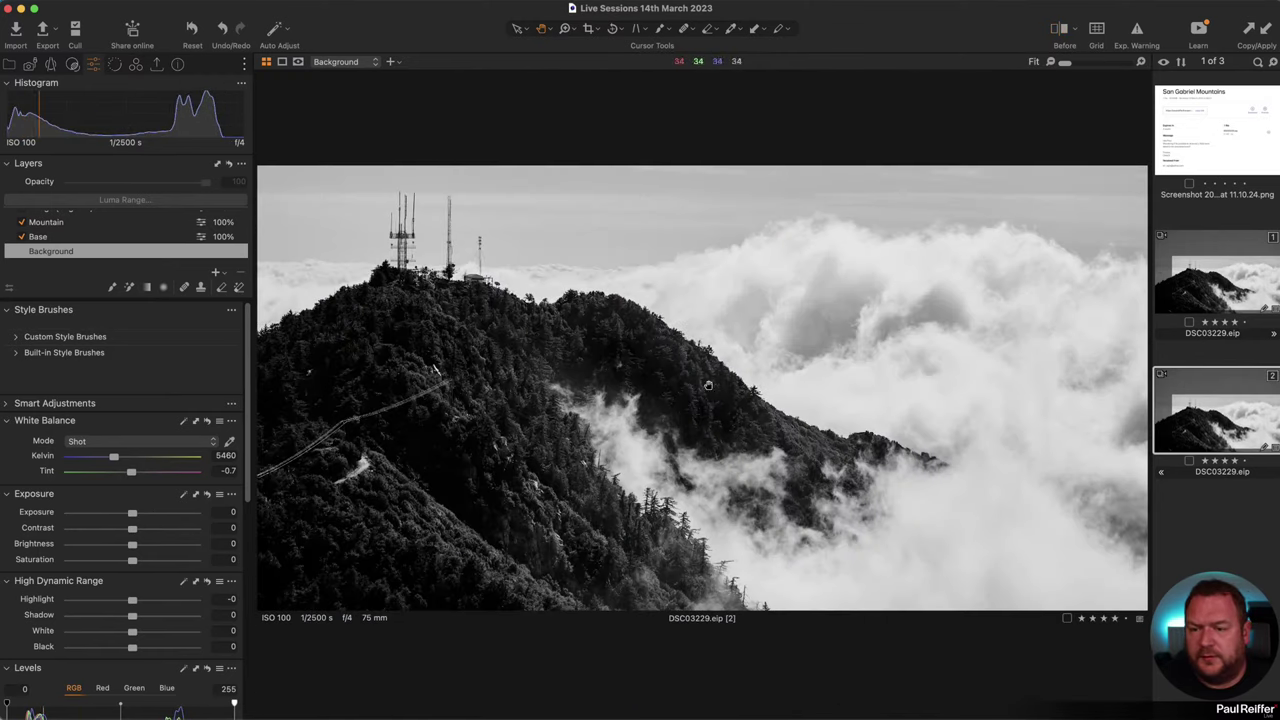
pyautogui.click(651, 371)
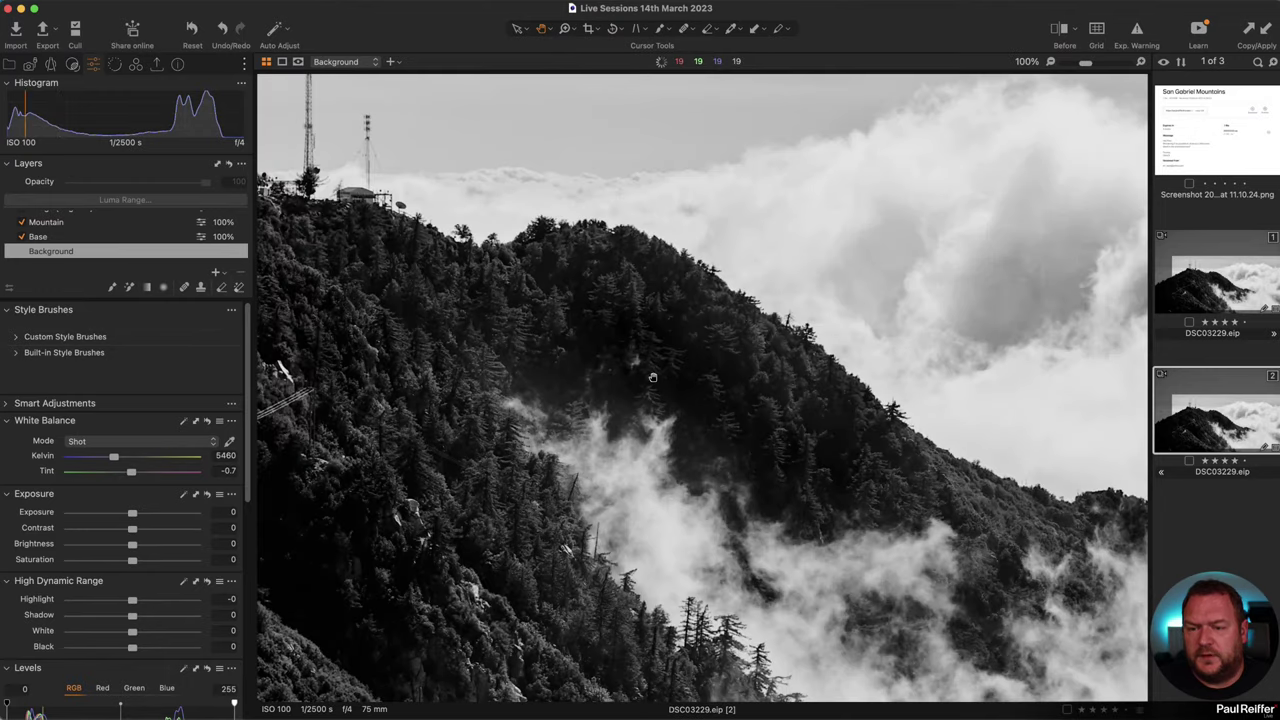
# Step: Display the masks of the Base, Mountain and Heal Layer 1 layers in turn
pyautogui.click(56, 241)
pyautogui.press('m')
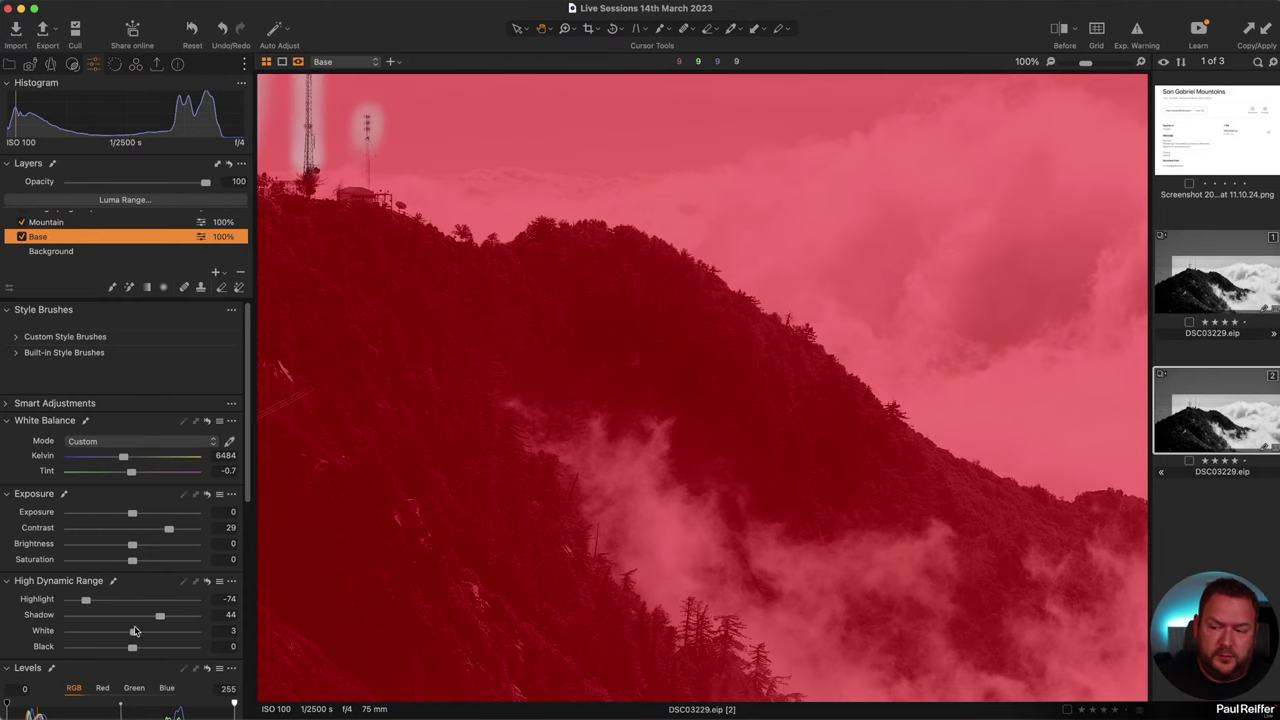
pyautogui.click(61, 224)
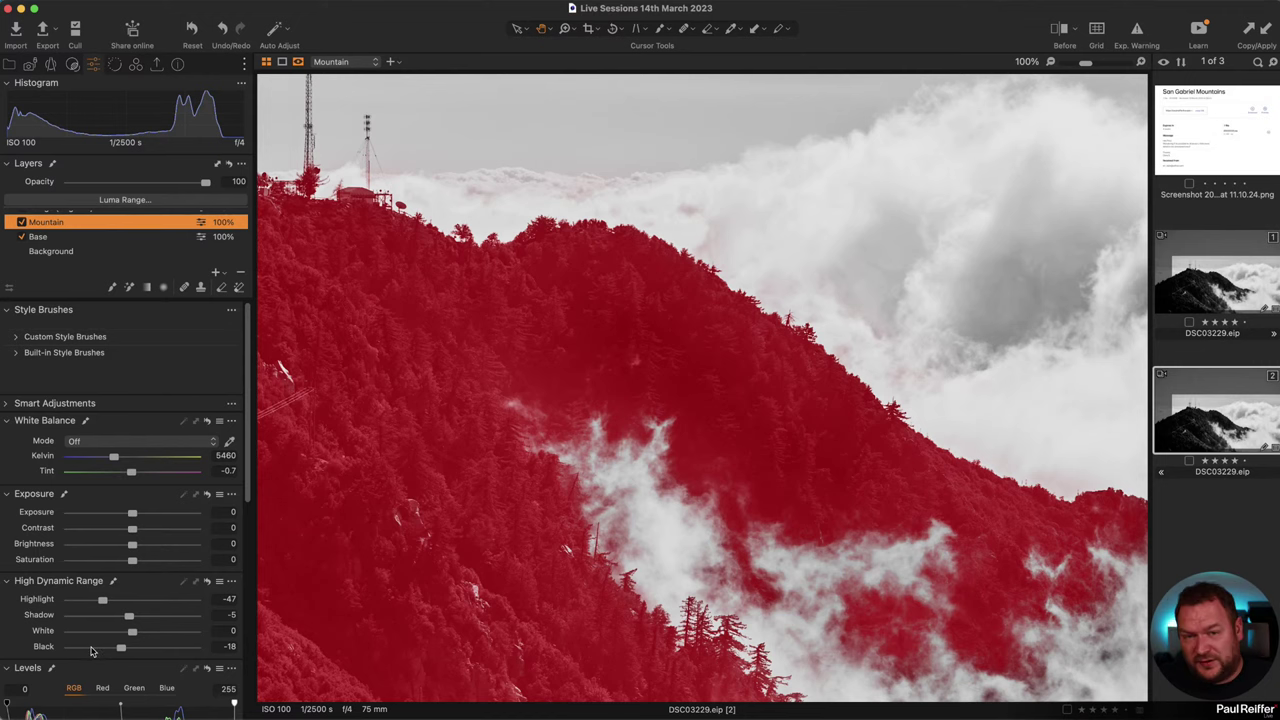
pyautogui.scroll(3, 55, 257)
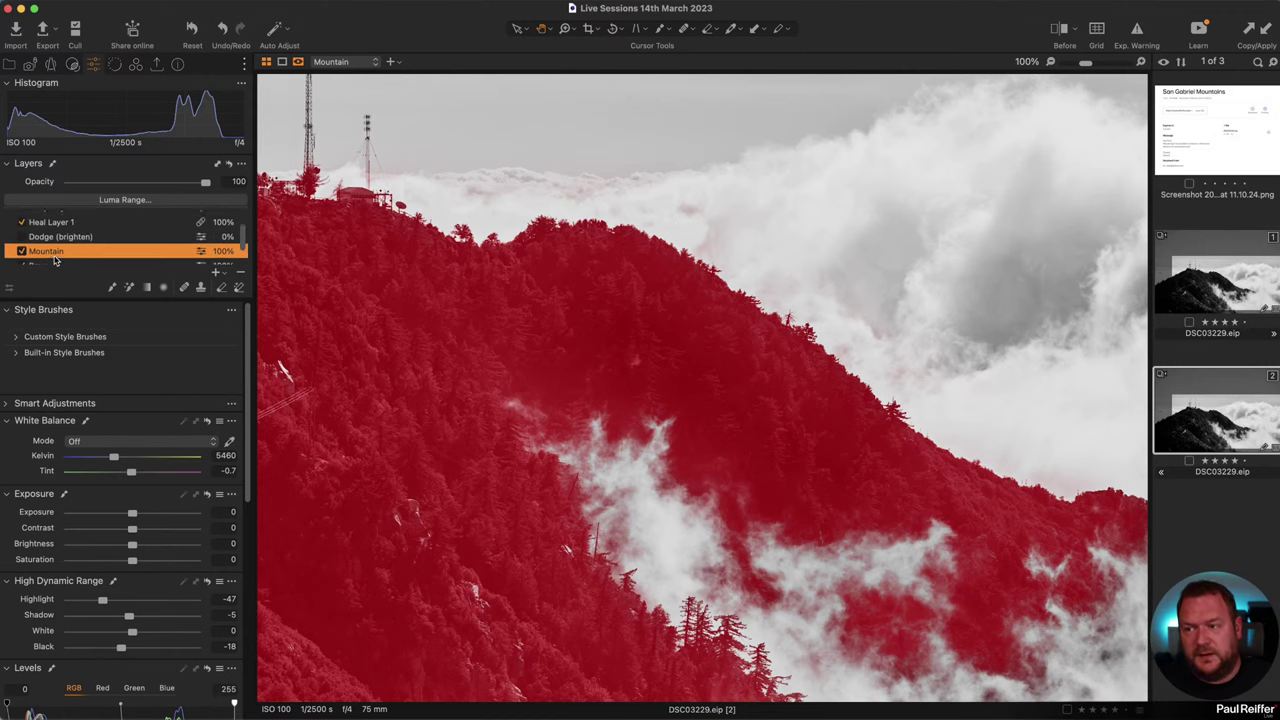
pyautogui.click(77, 229)
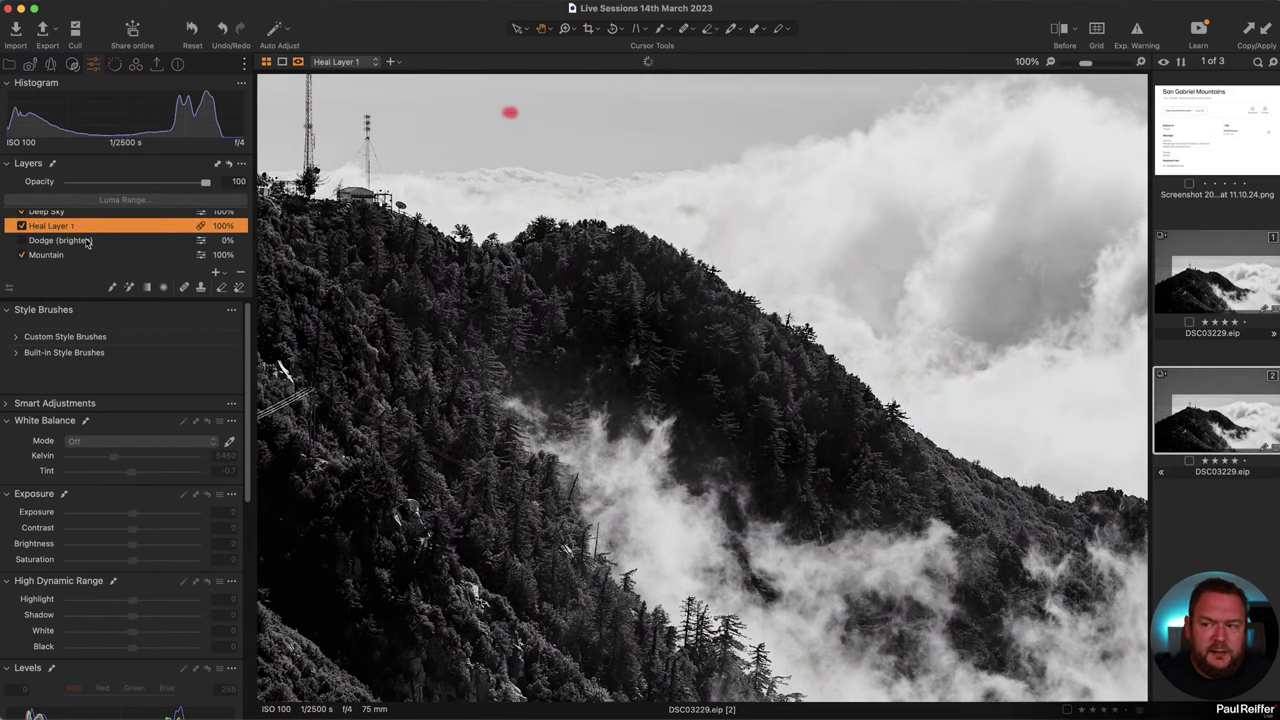
# Step: Examine the masks and adjustments of the Deep Sky and Burn (darken) layers
pyautogui.scroll(2, 60, 262)
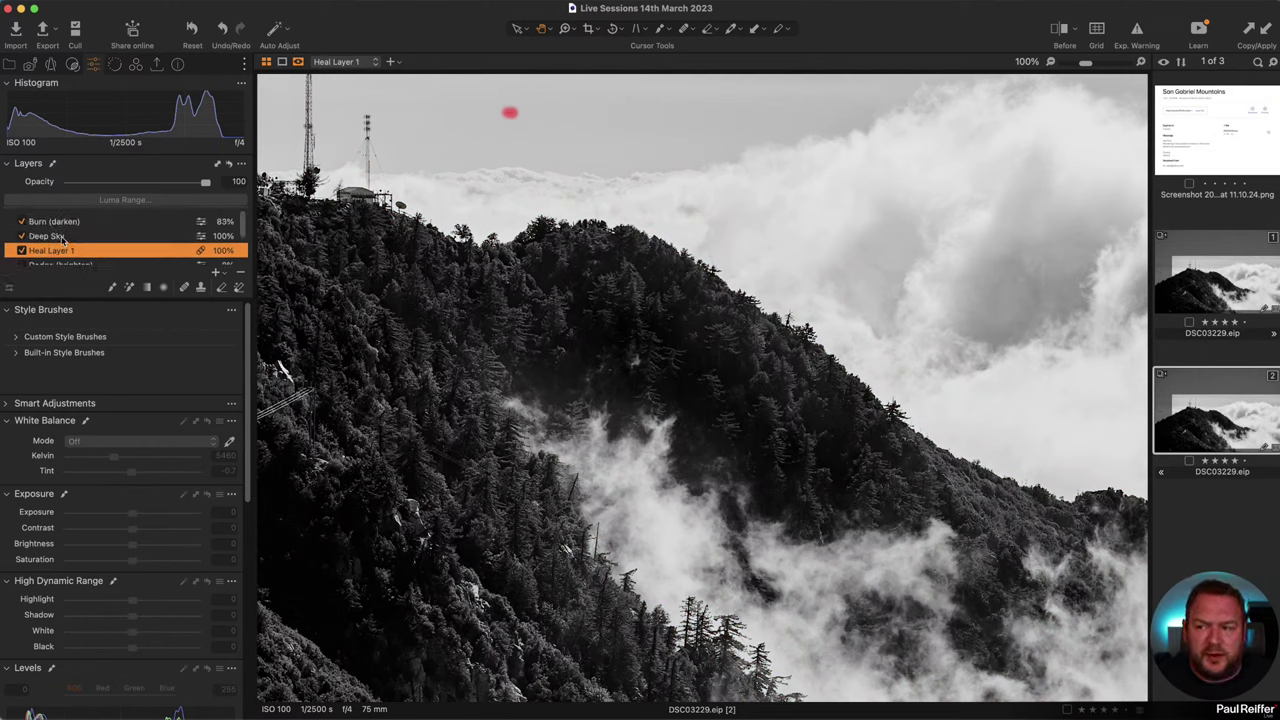
pyautogui.click(62, 237)
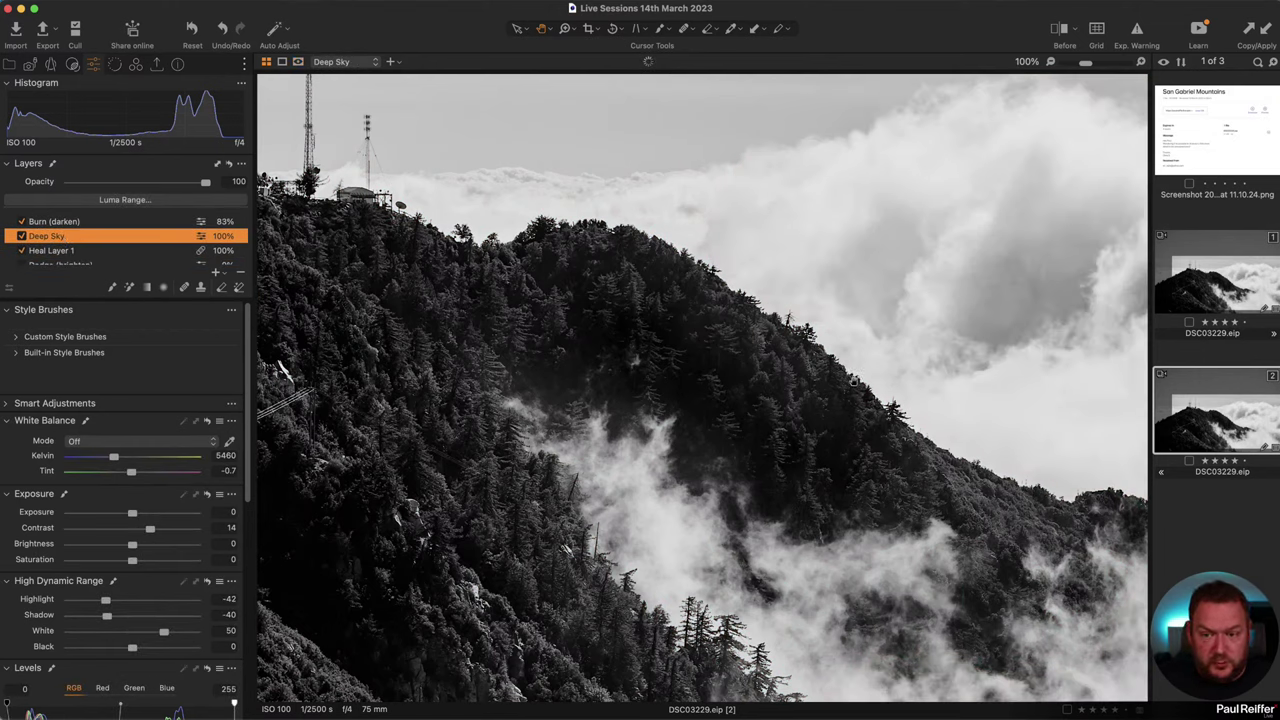
pyautogui.press('m')
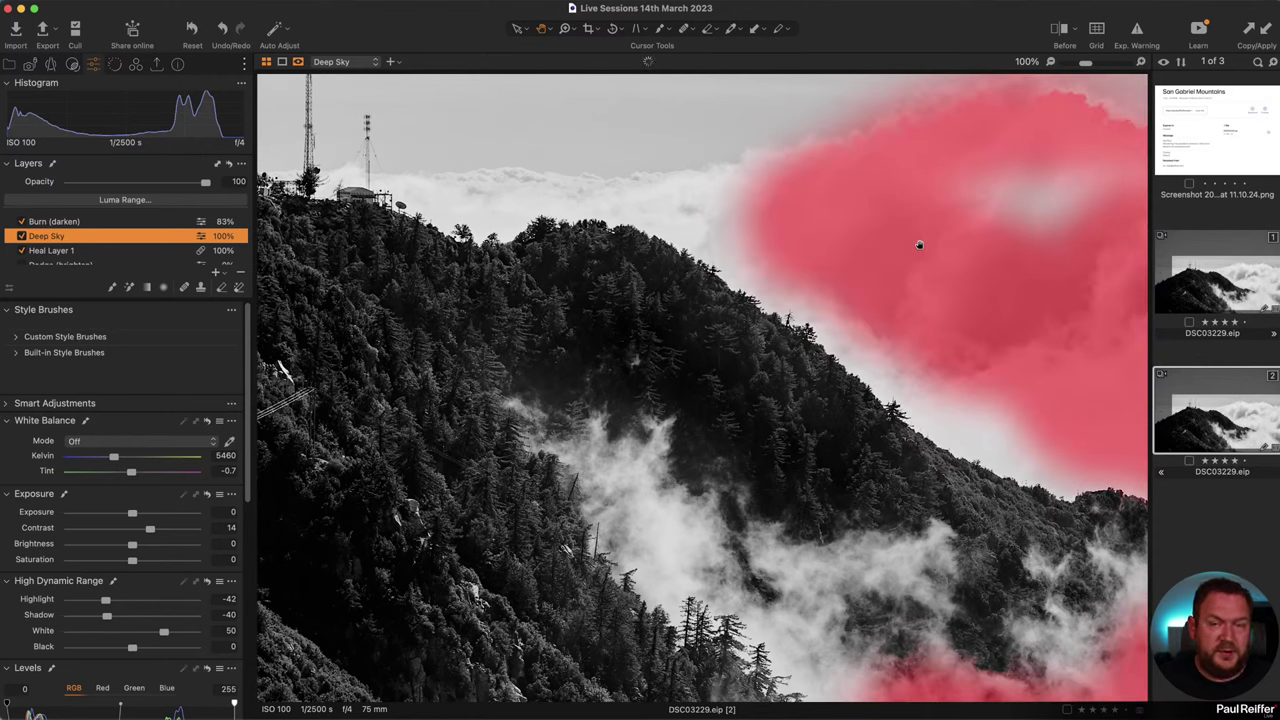
pyautogui.click(113, 221)
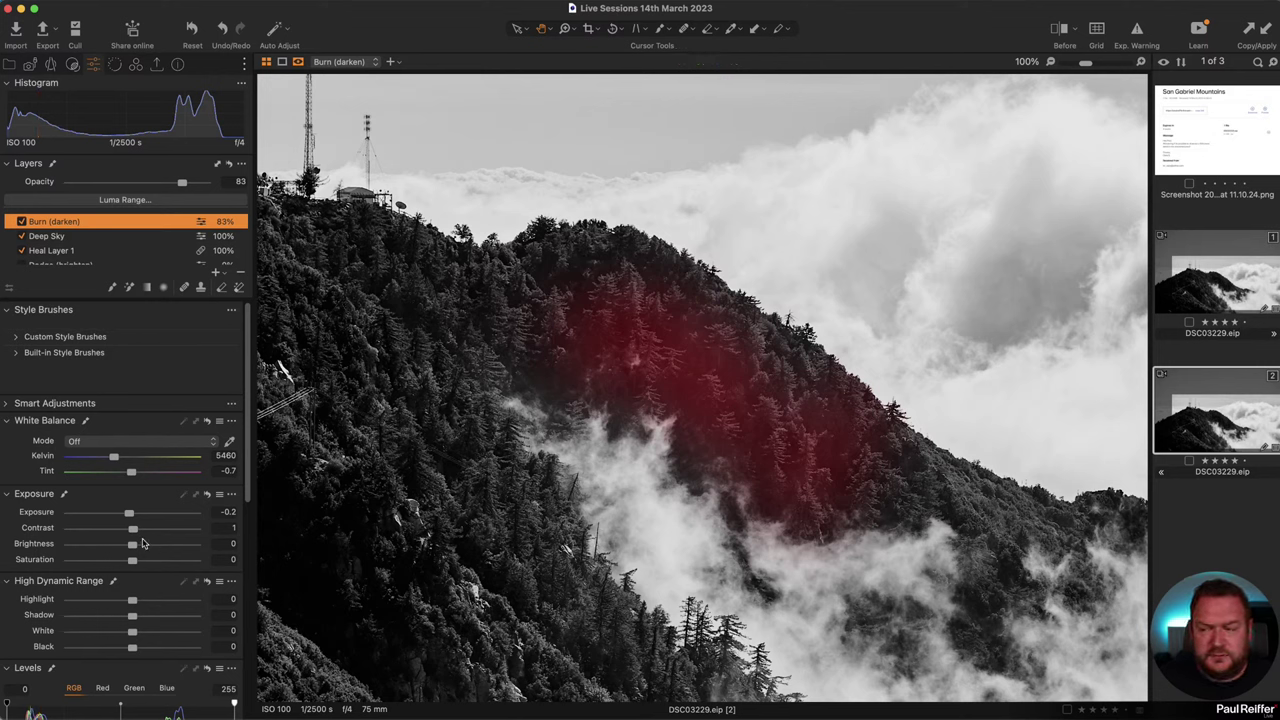
# Step: Compare the Mountain, Base and Background layers again, and return to the Base layer with its mask hidden
pyautogui.scroll(-3, 65, 246)
pyautogui.click(60, 226)
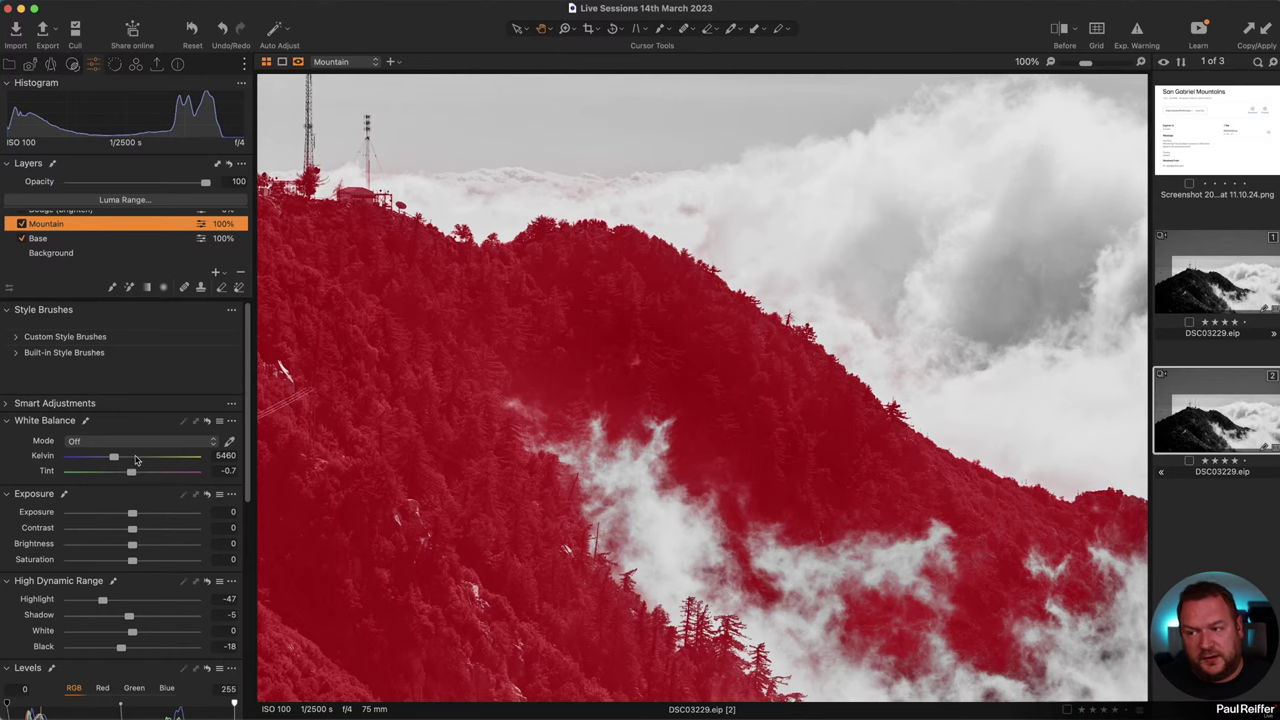
pyautogui.click(80, 238)
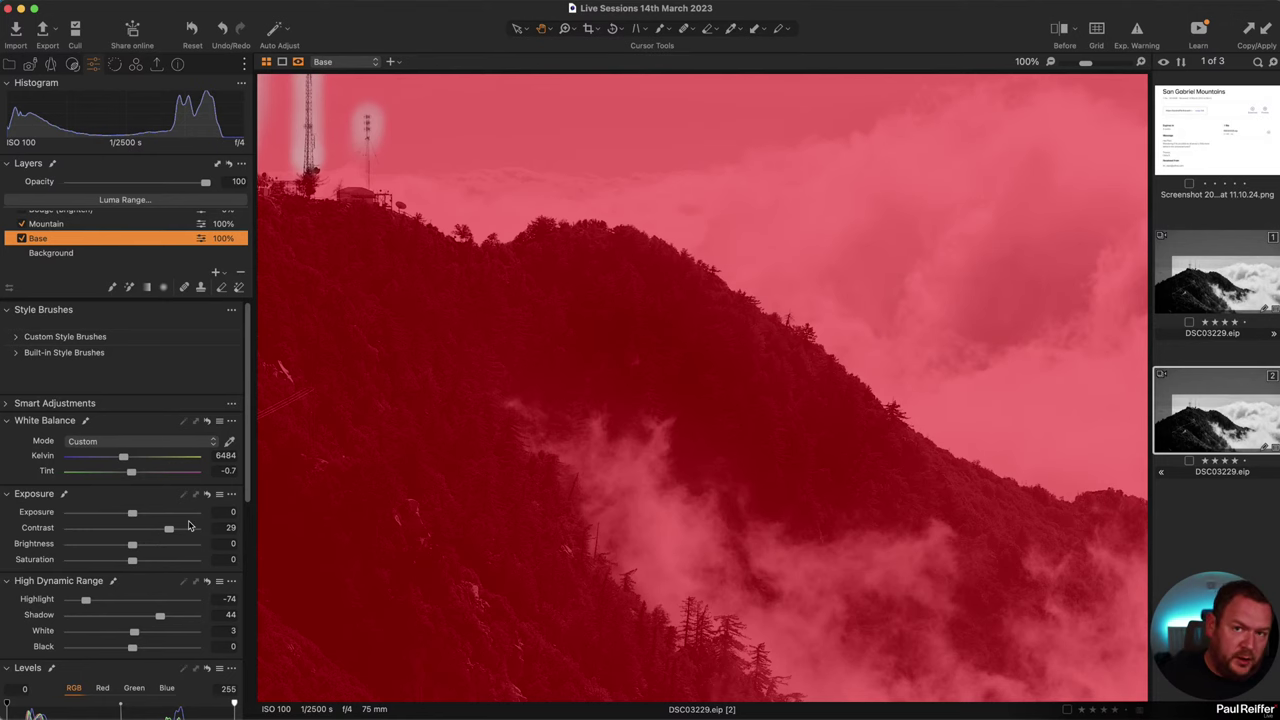
pyautogui.click(84, 251)
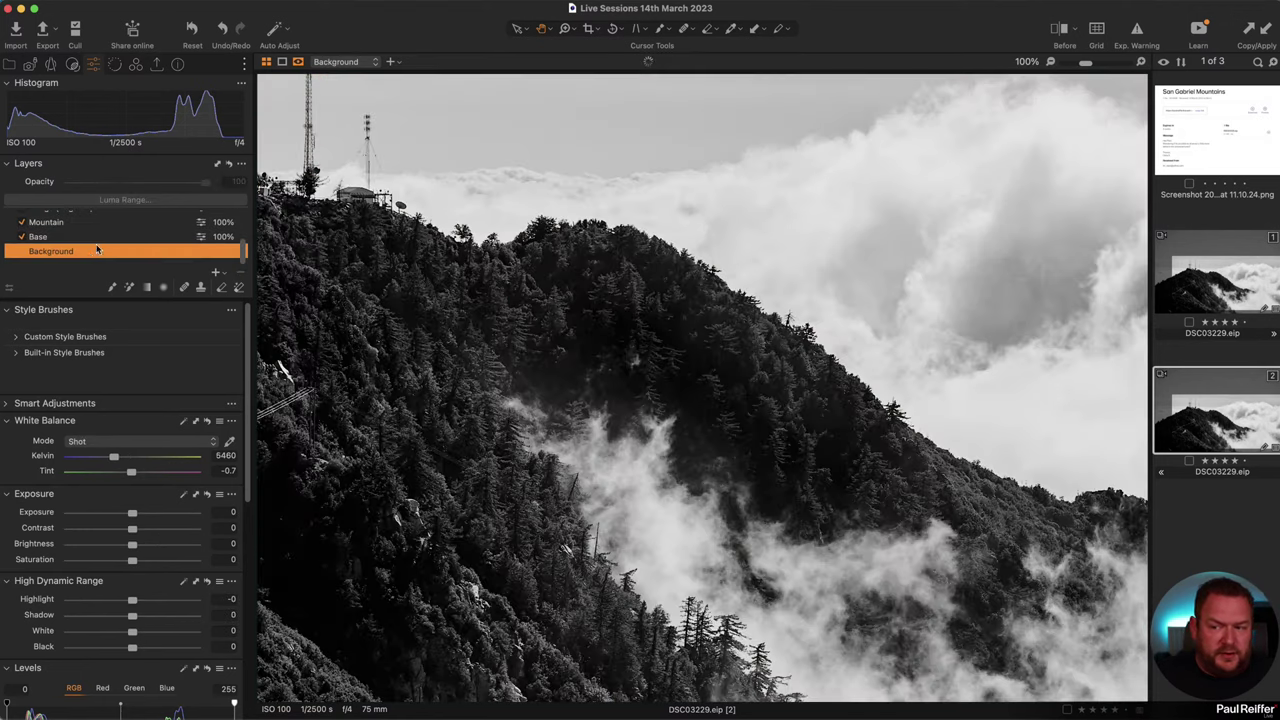
pyautogui.click(55, 237)
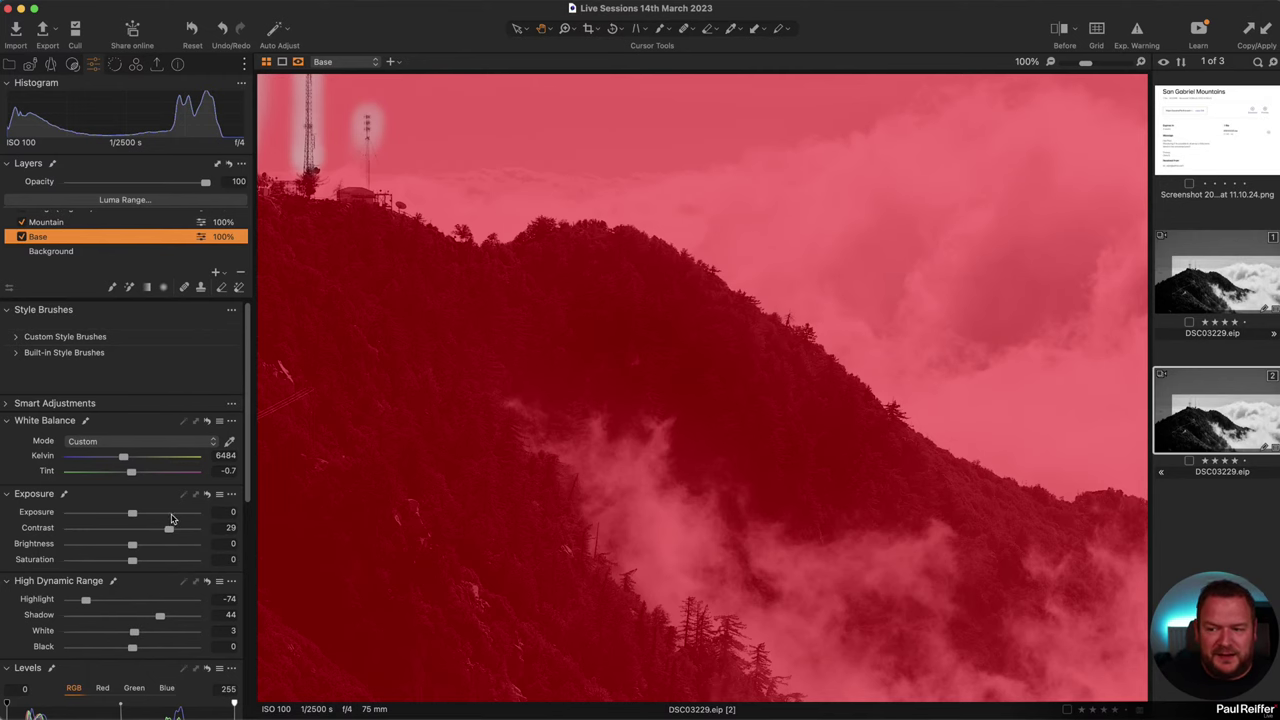
pyautogui.press('m')
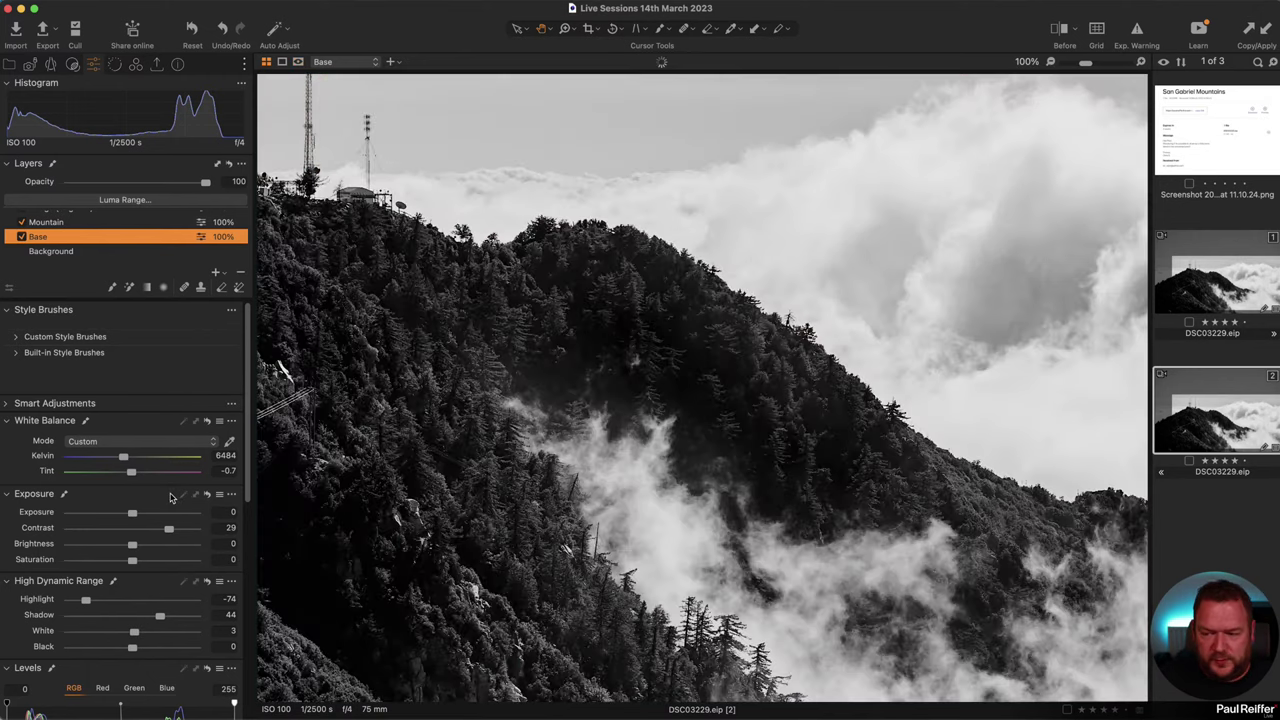
# Step: Try the Base layer with contrast reset and with shadow reset, undoing the contrast resets and putting shadow back to 44
pyautogui.doubleClick(45, 528)
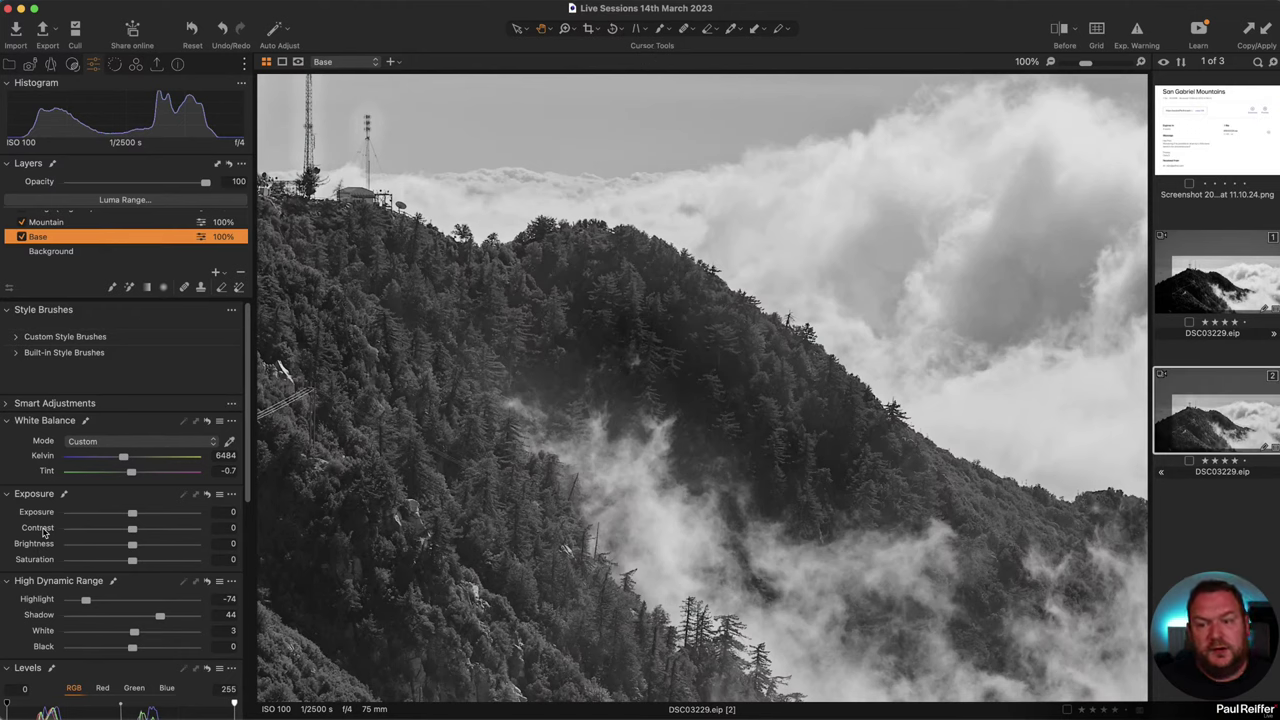
pyautogui.press('super+z')
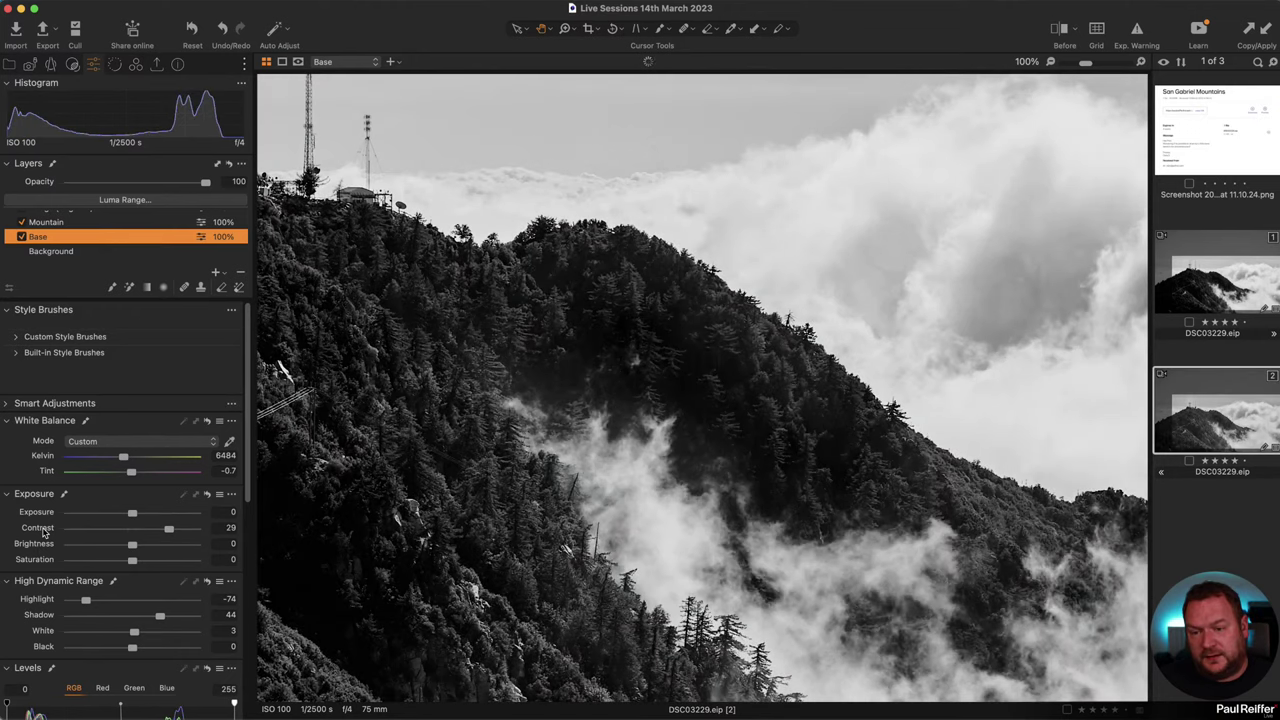
pyautogui.doubleClick(43, 532)
pyautogui.press('super+z')
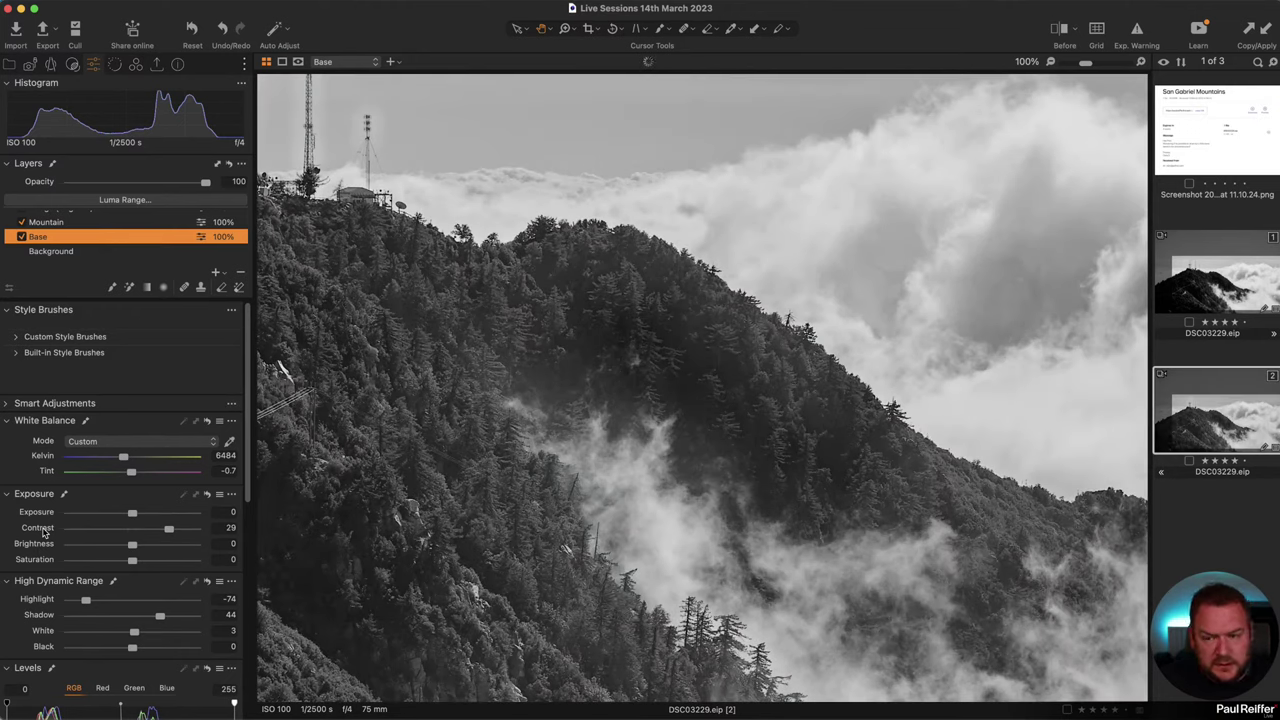
pyautogui.doubleClick(44, 616)
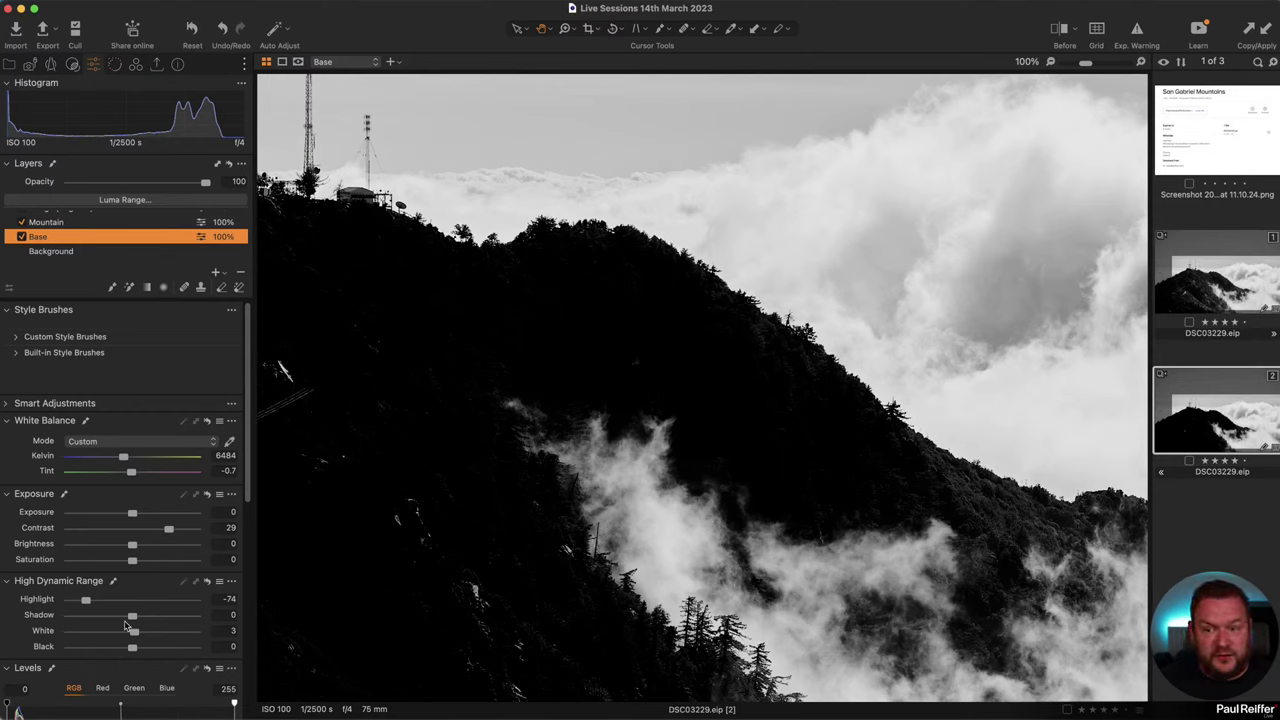
pyautogui.moveTo(132, 616); pyautogui.dragTo(160, 615)
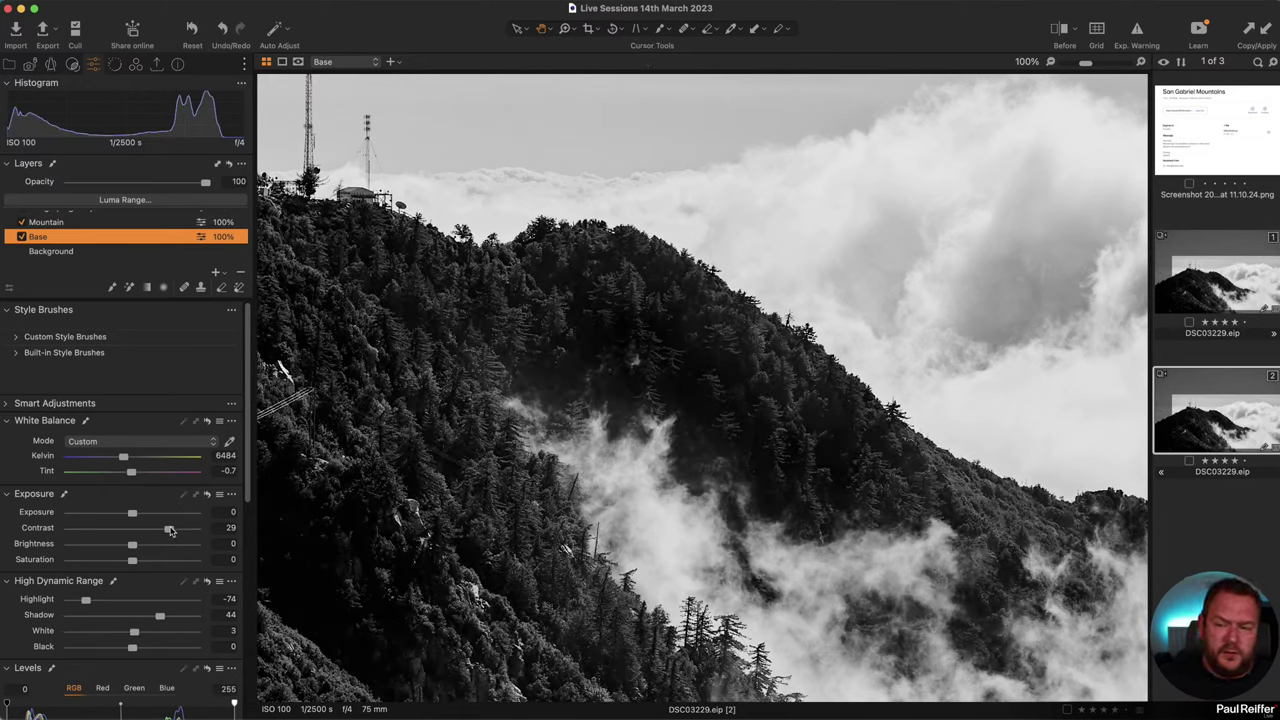
# Step: Set the Base layer's contrast to 14, shadow to 37 and black to 3
pyautogui.moveTo(170, 531); pyautogui.dragTo(150, 531)
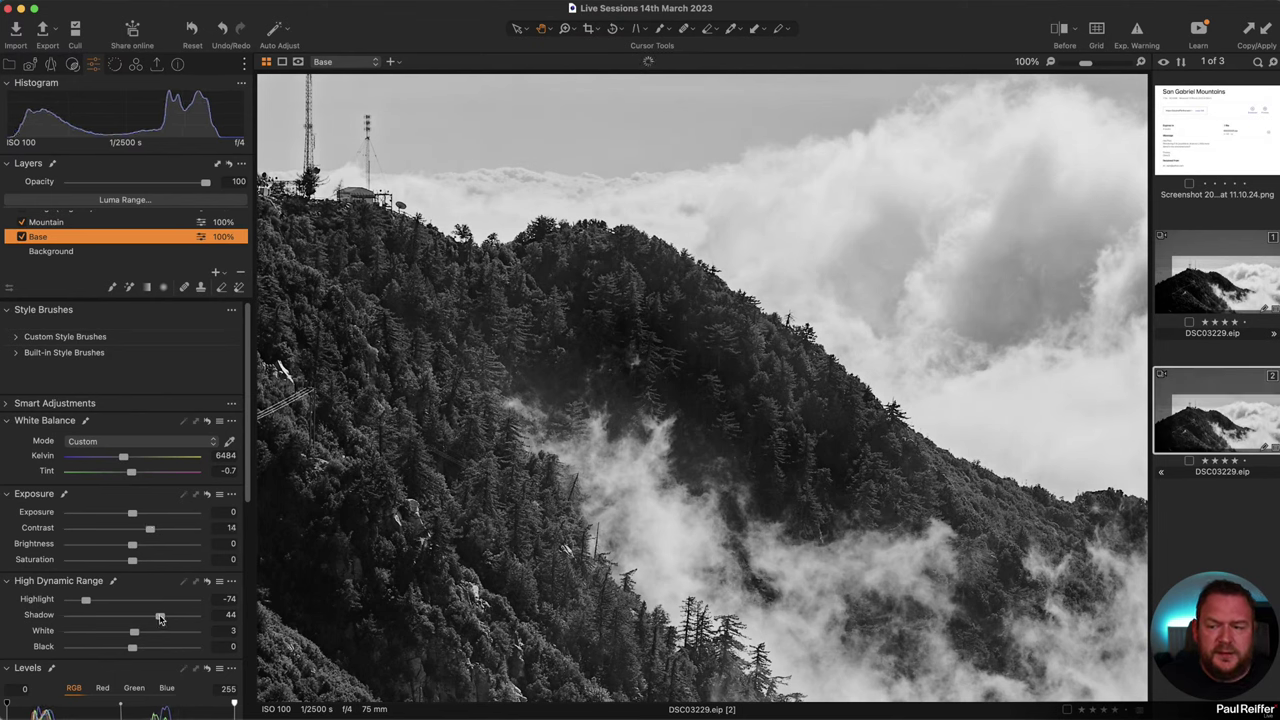
pyautogui.moveTo(160, 617); pyautogui.dragTo(156, 618)
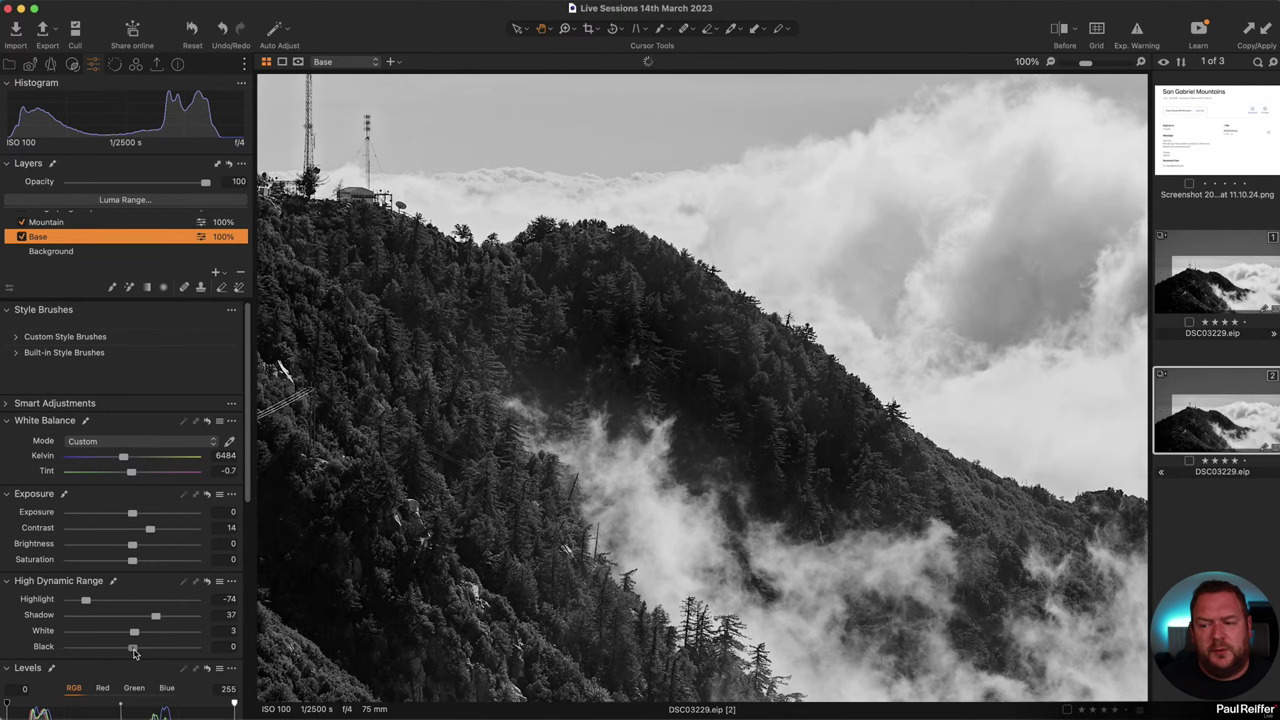
pyautogui.moveTo(135, 652); pyautogui.dragTo(137, 652)
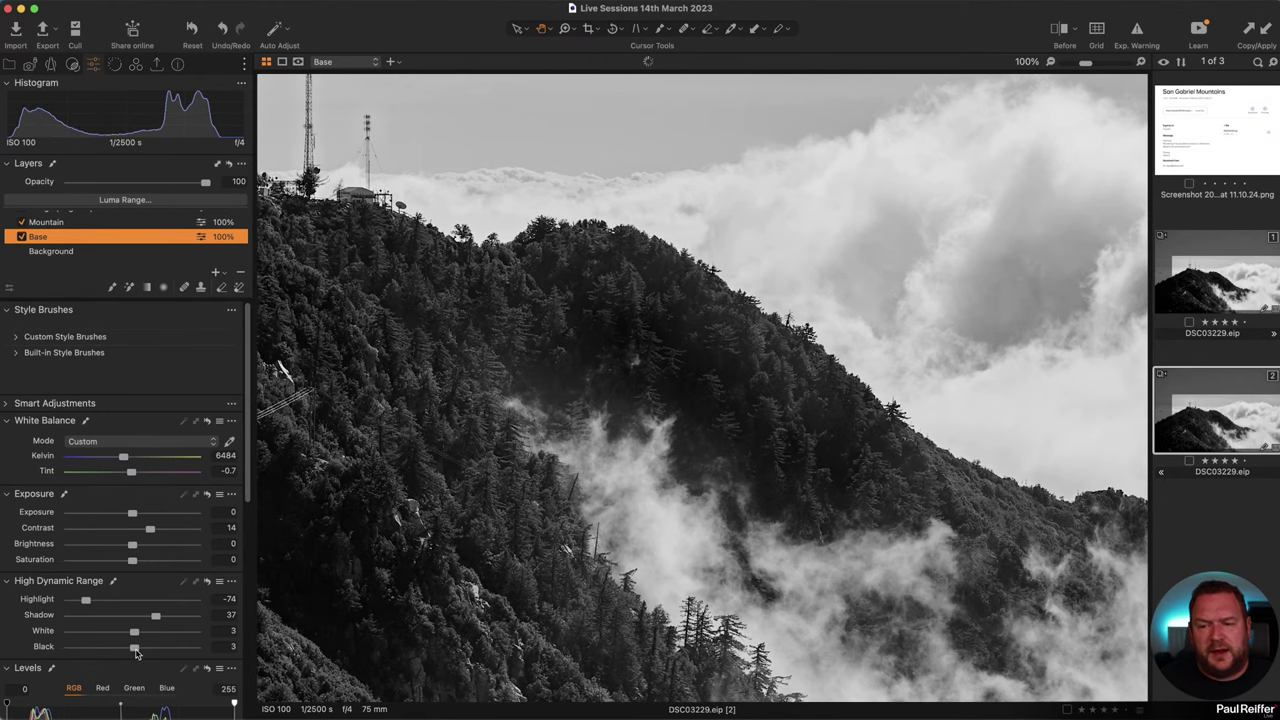
# Step: Select the Mountain layer, display its mask over the image, and inspect the mask around the mist at 300%
pyautogui.press('super+0')
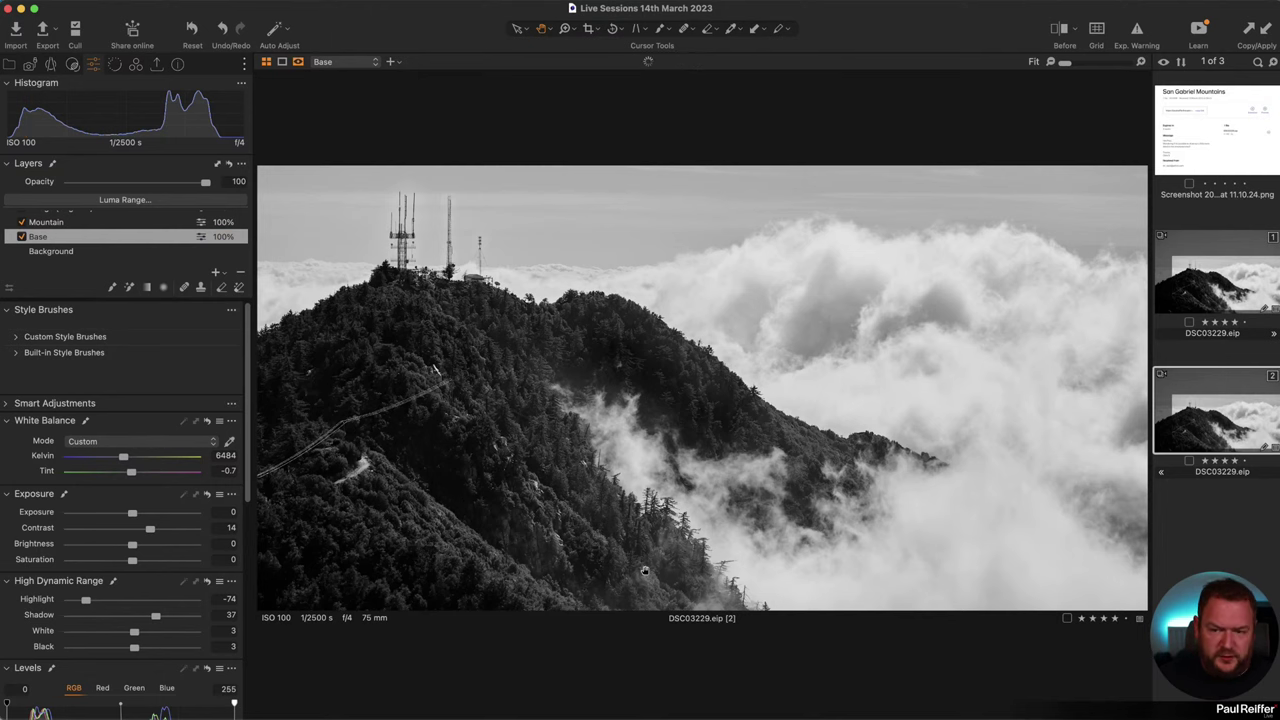
pyautogui.press('m')
pyautogui.press('m')
pyautogui.click(60, 224)
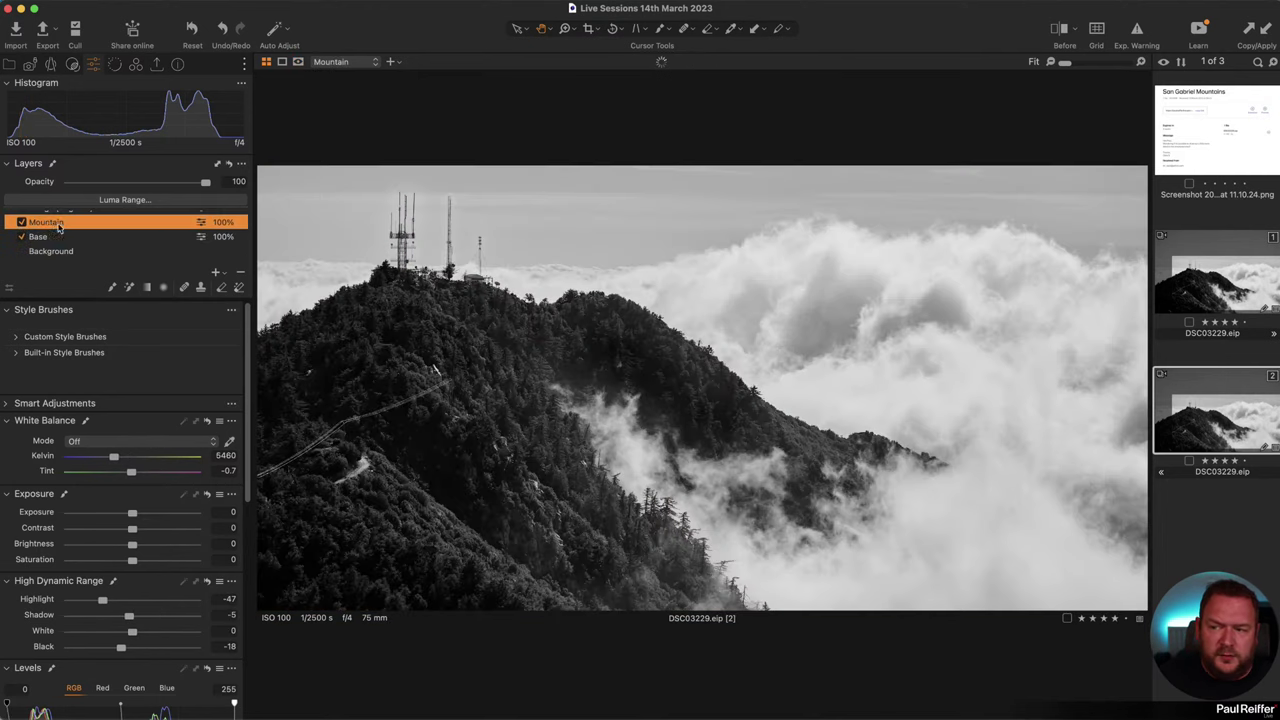
pyautogui.press('m')
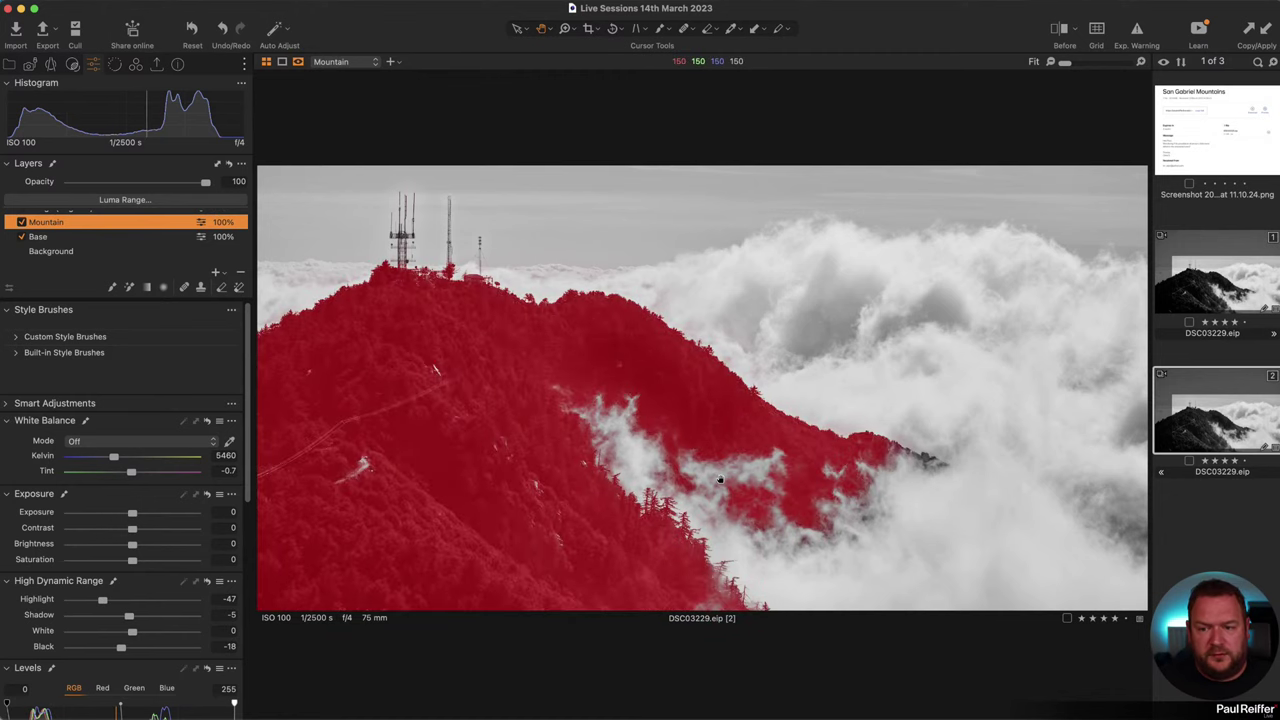
pyautogui.scroll(2, 666, 366)
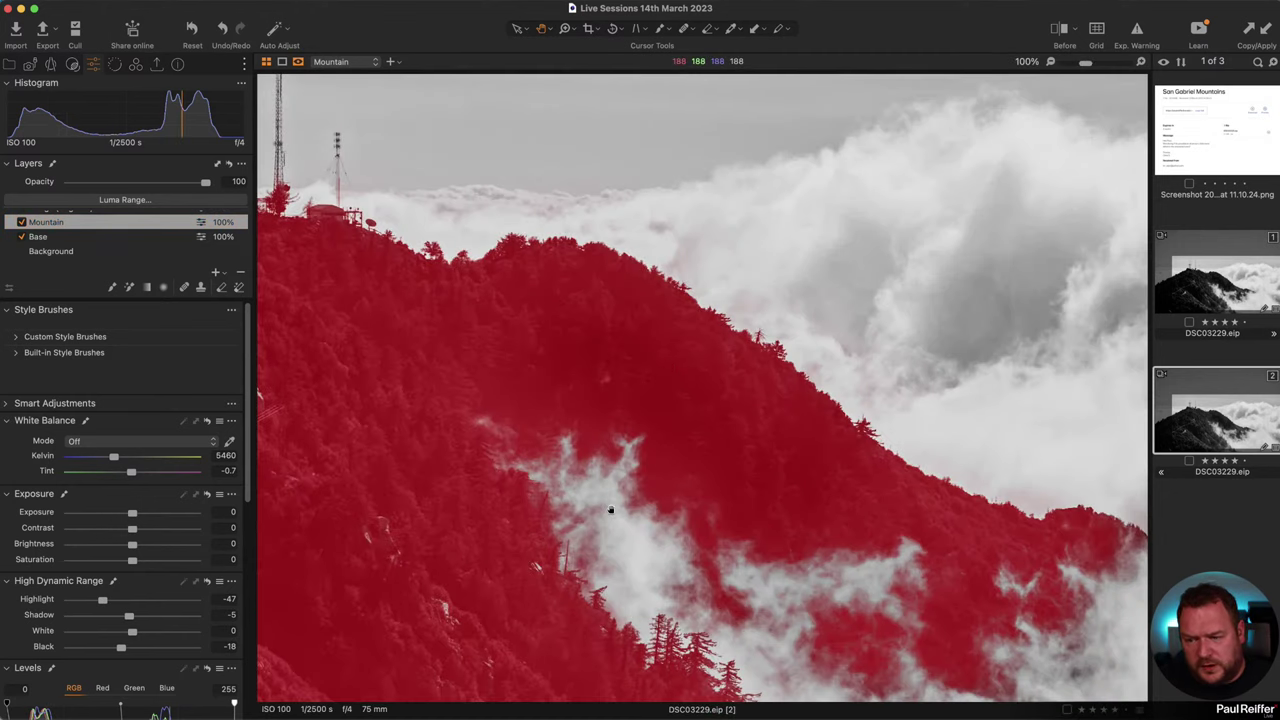
pyautogui.scroll(2, 610, 510)
pyautogui.scroll(1, 610, 510)
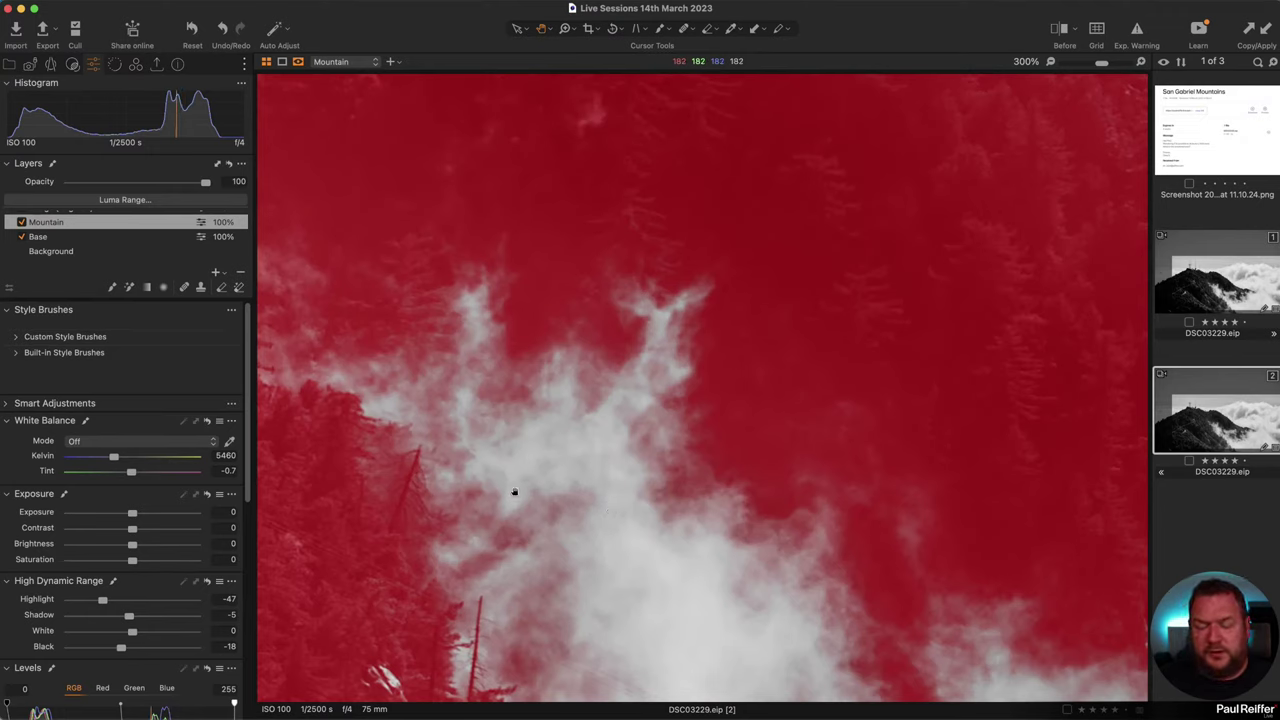
# Step: Inspect the Mountain layer's mask in grayscale across the whole image, return to the red overlay, and hide the mask
pyautogui.rightClick(116, 226)
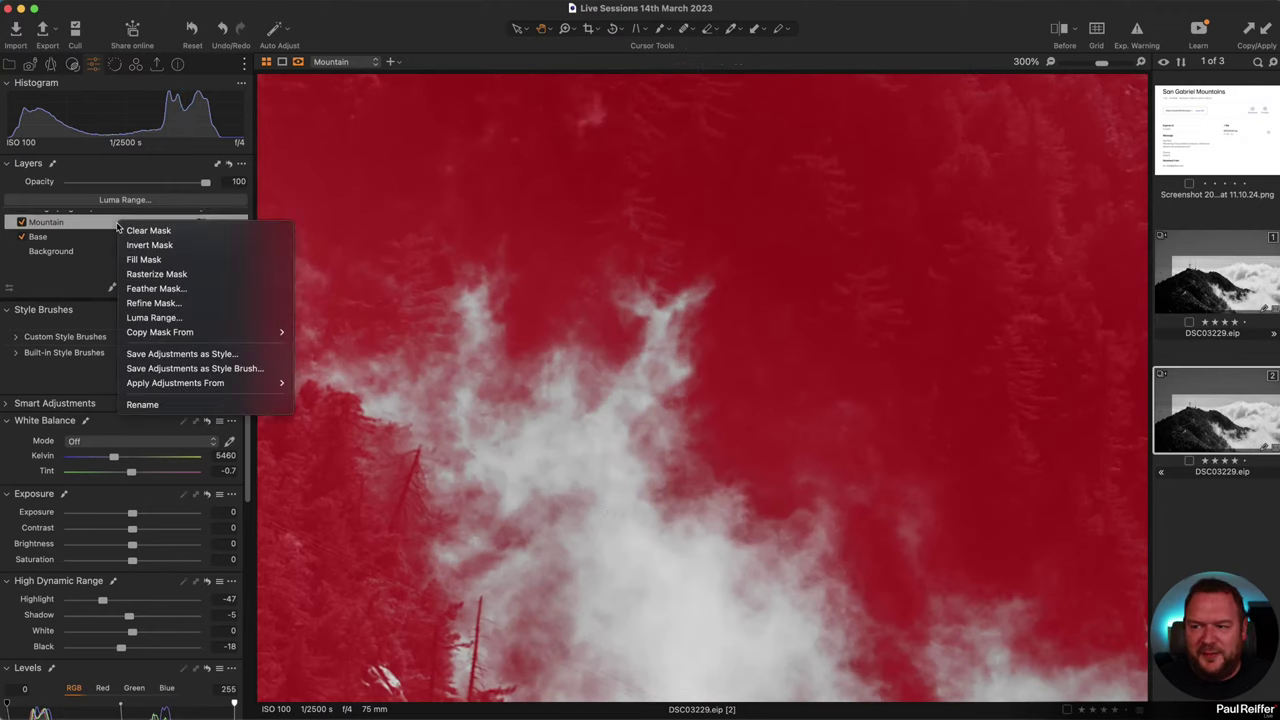
pyautogui.click(311, 80)
pyautogui.click(309, 66)
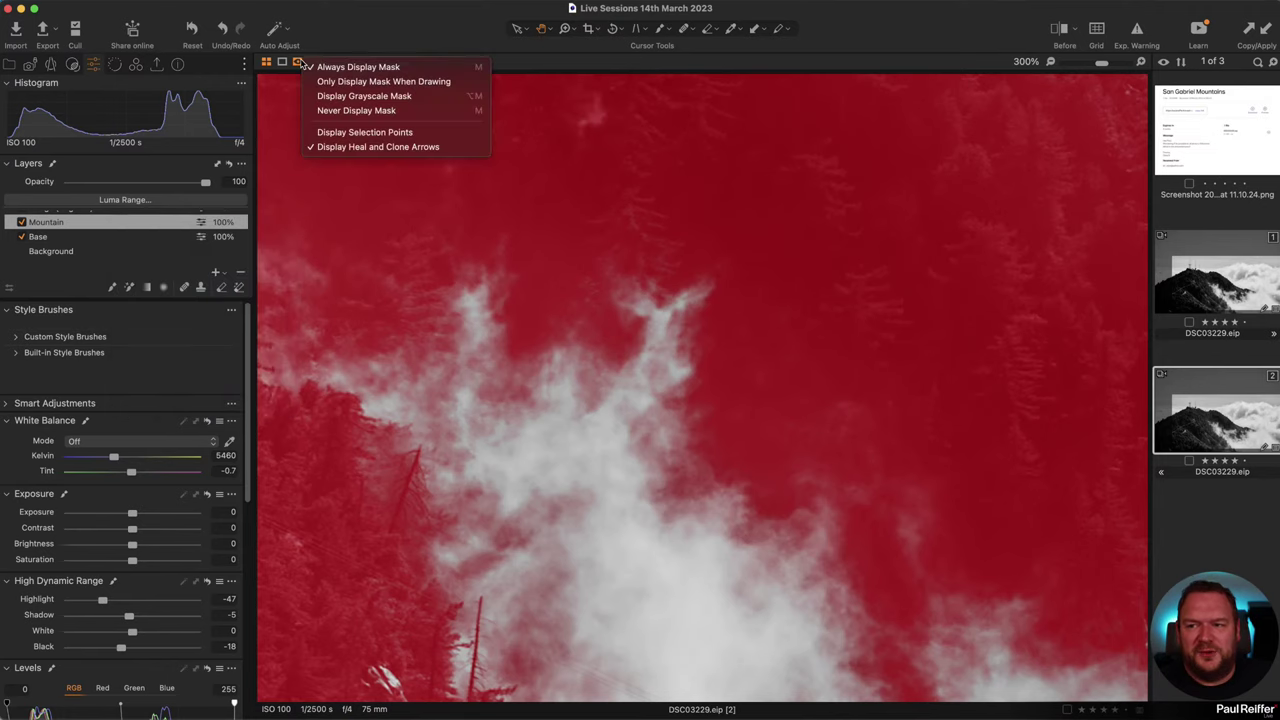
pyautogui.click(723, 401)
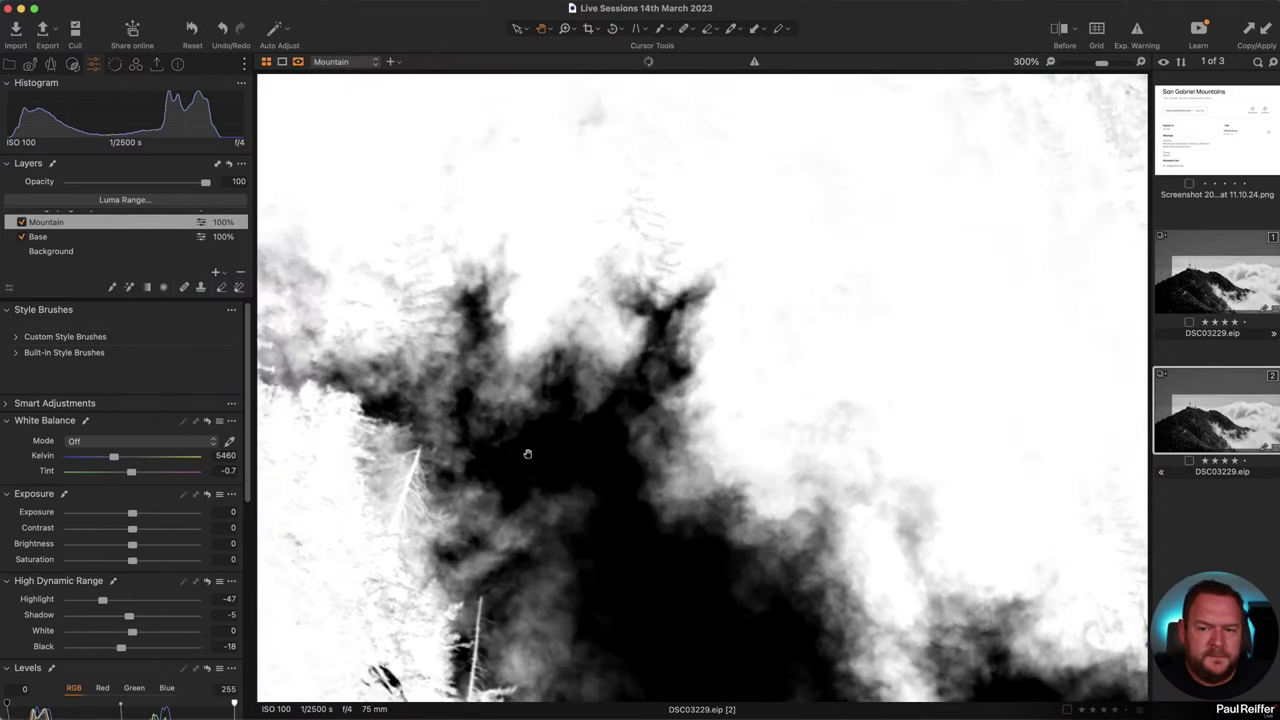
pyautogui.press('super+0')
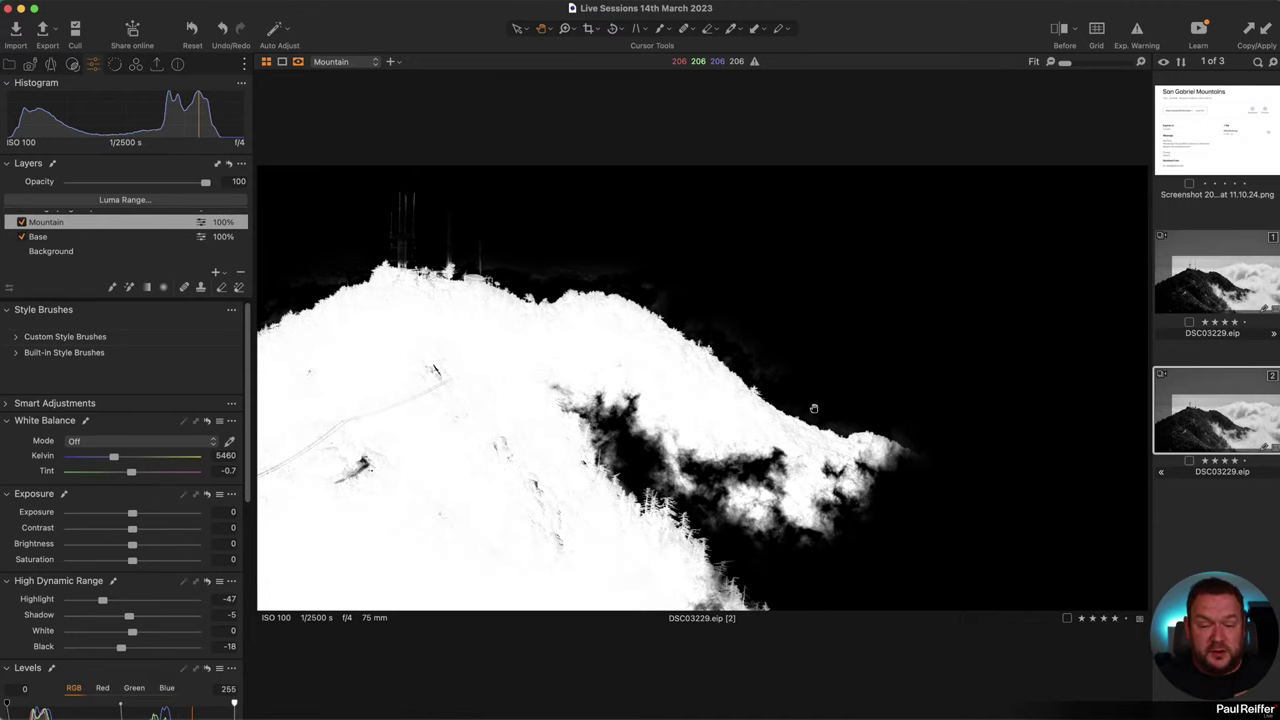
pyautogui.hotkey('alt', 'm')
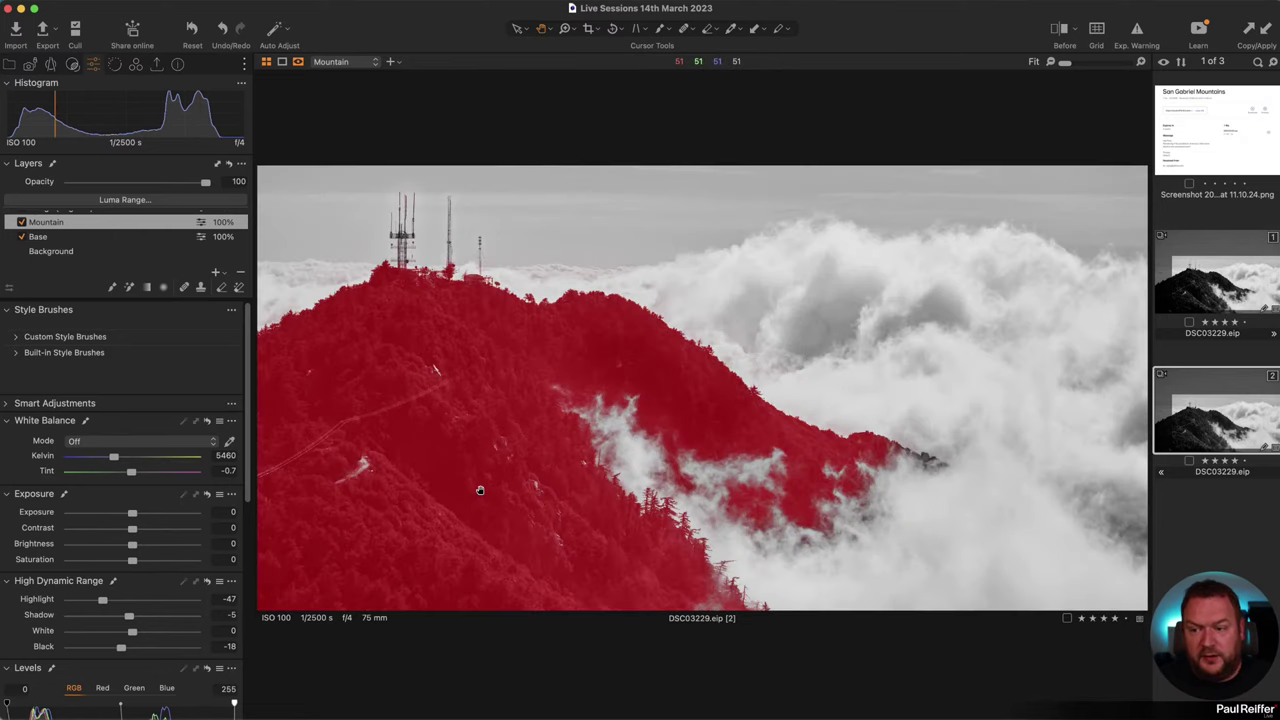
pyautogui.press('m')
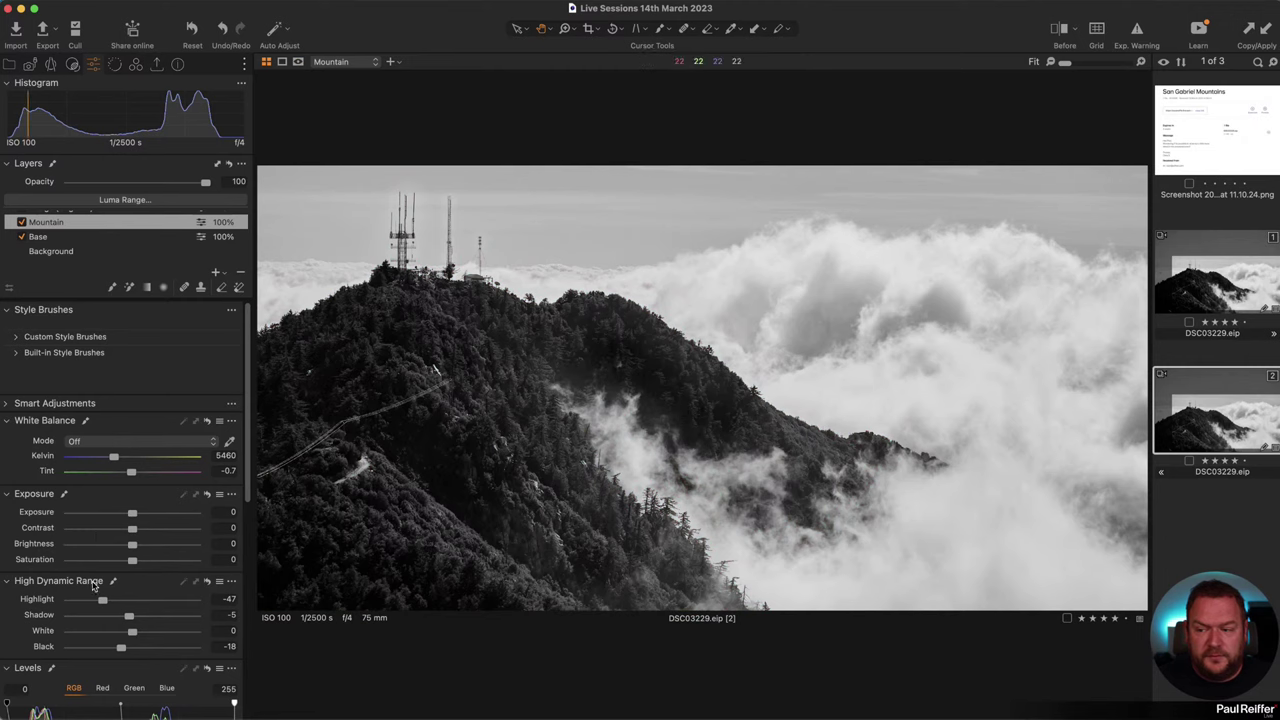
# Step: Compare the Mountain layer with and without its Luma curve, keeping the curve in place
pyautogui.scroll(-5, 94, 588)
pyautogui.scroll(-5, 94, 588)
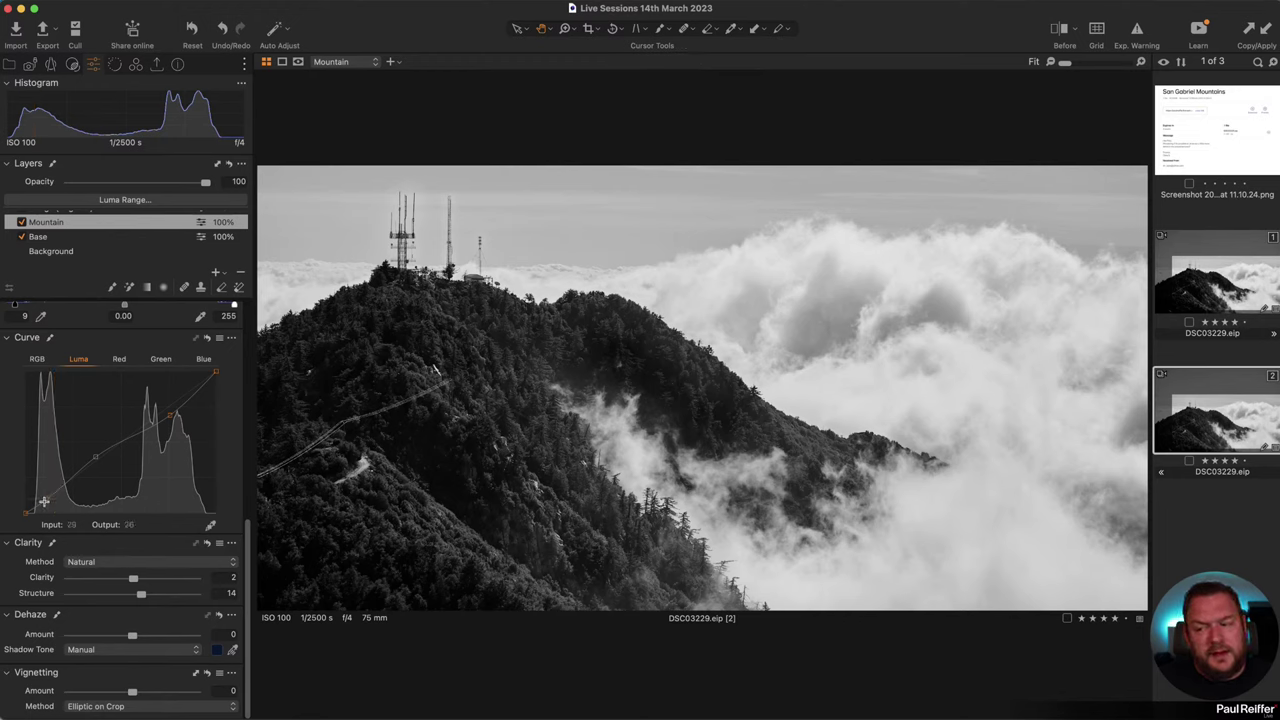
pyautogui.click(208, 339)
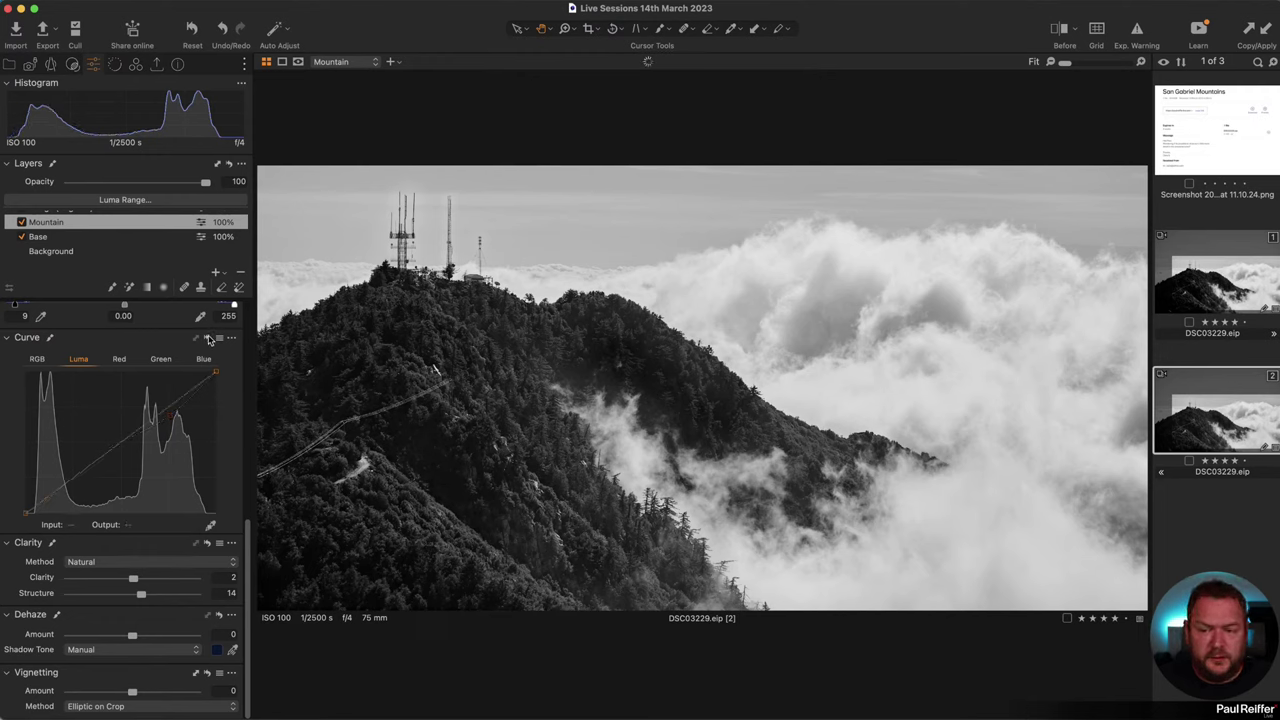
pyautogui.click(208, 339)
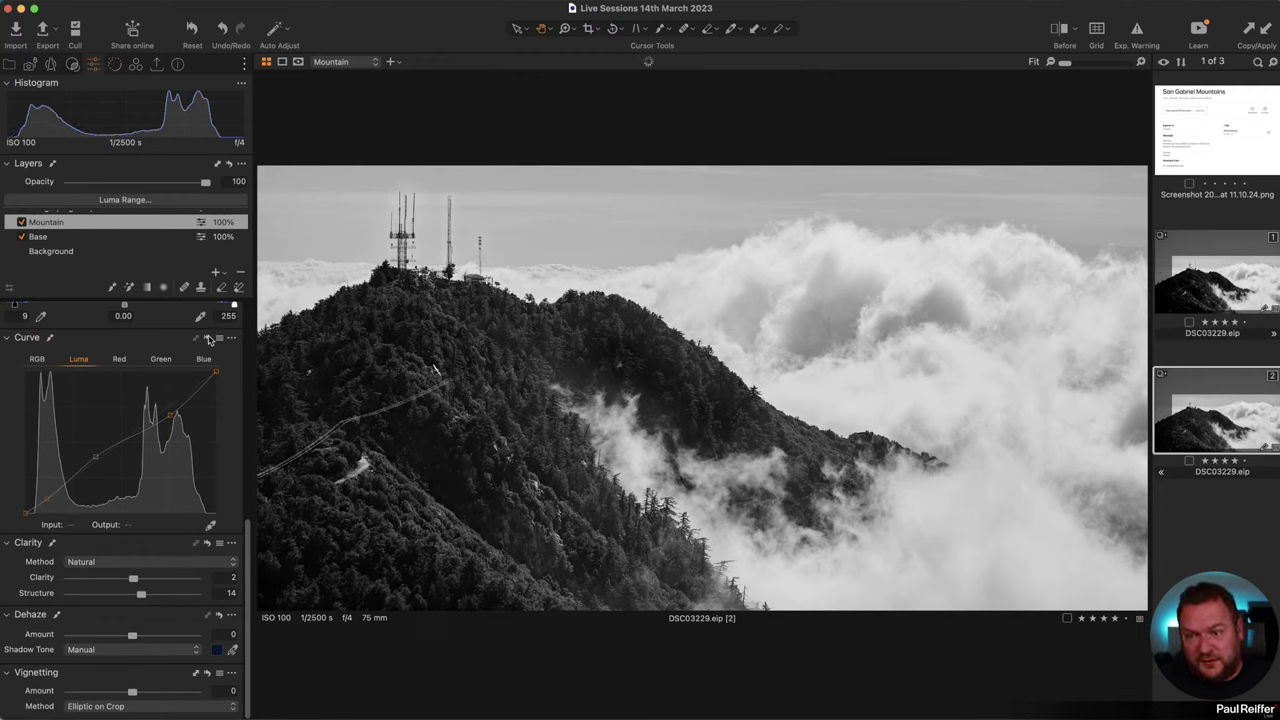
pyautogui.click(208, 339)
pyautogui.click(208, 339)
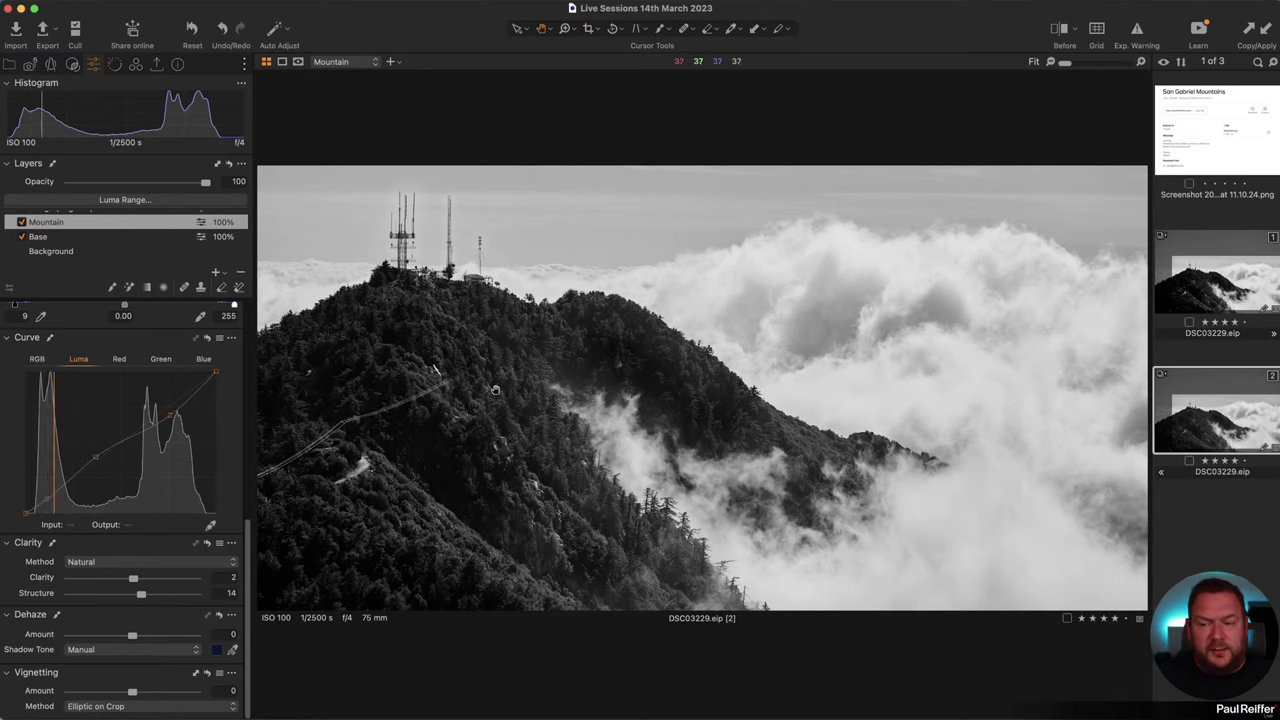
# Step: Set the Mountain layer's Clarity to 42 while judging the trees at 200%
pyautogui.click(630, 366)
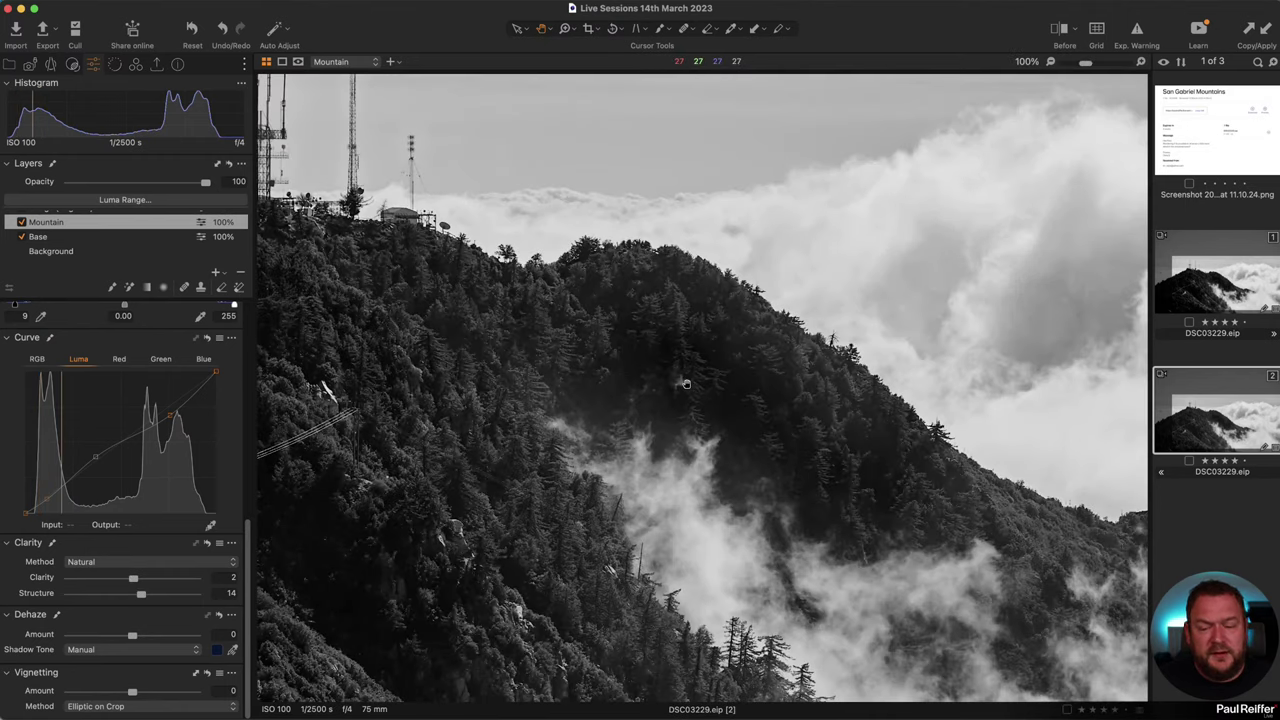
pyautogui.scroll(2, 686, 383)
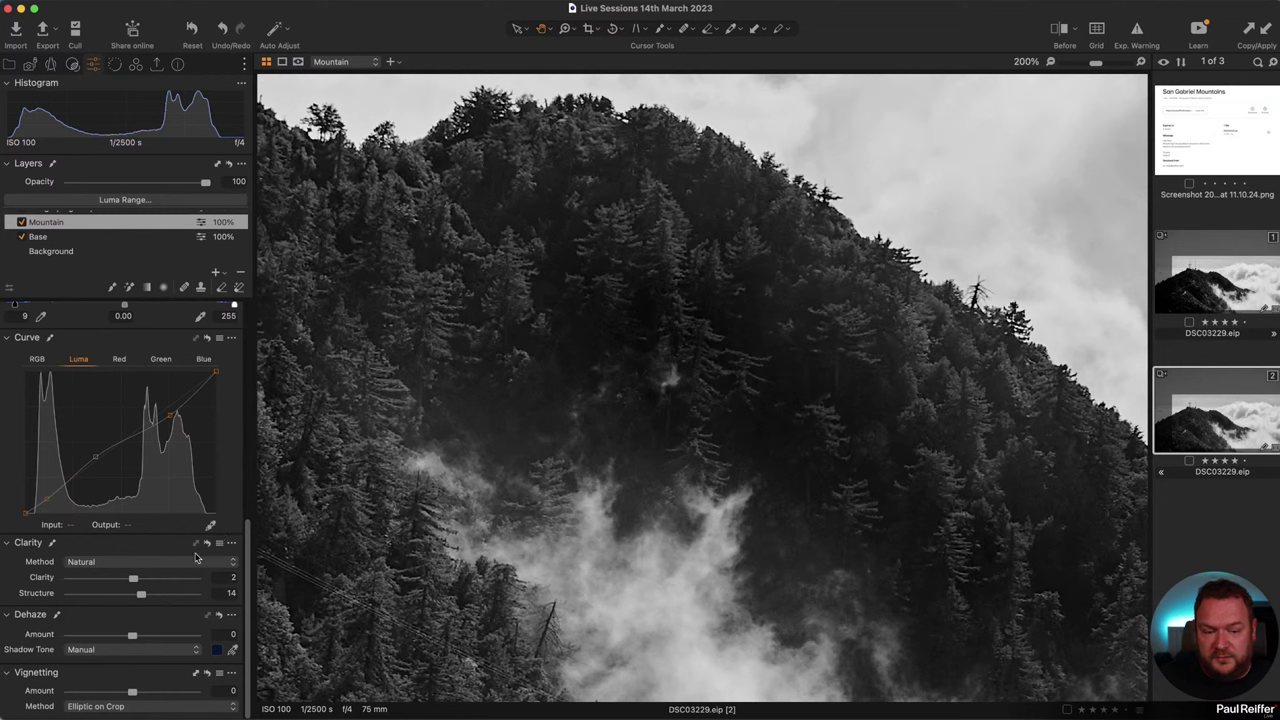
pyautogui.moveTo(133, 581); pyautogui.dragTo(159, 581)
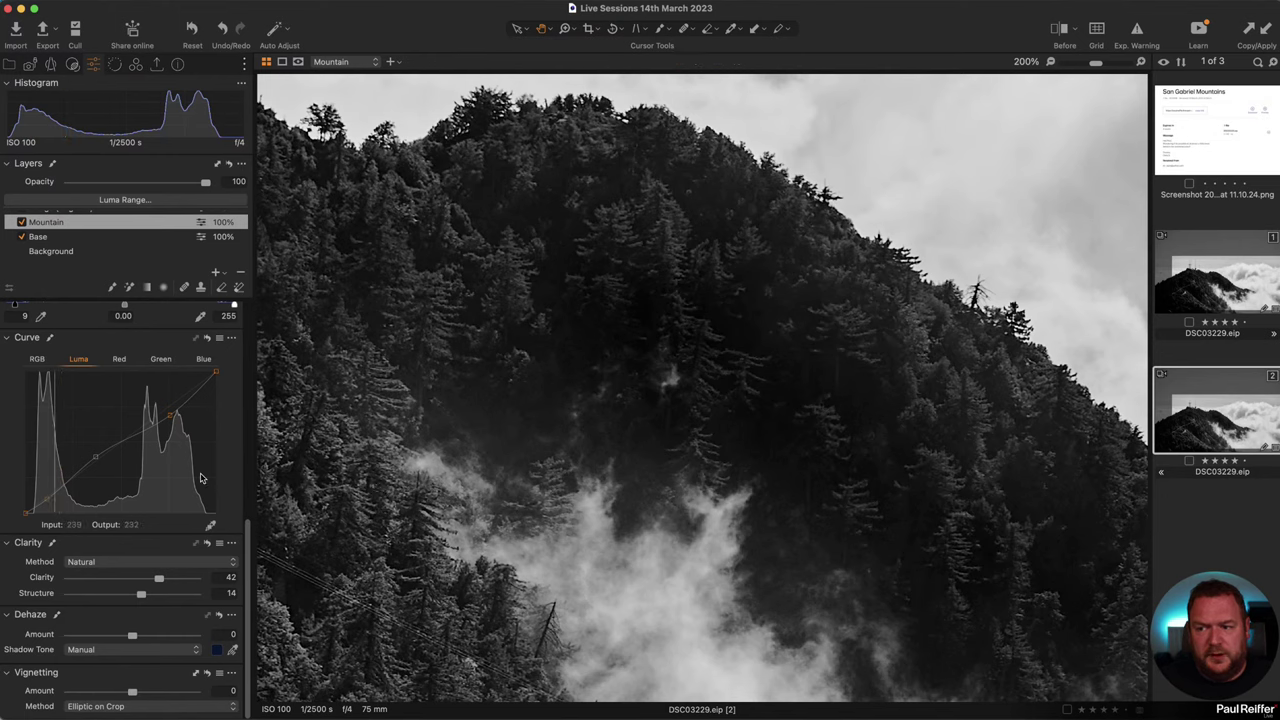
pyautogui.doubleClick(598, 402)
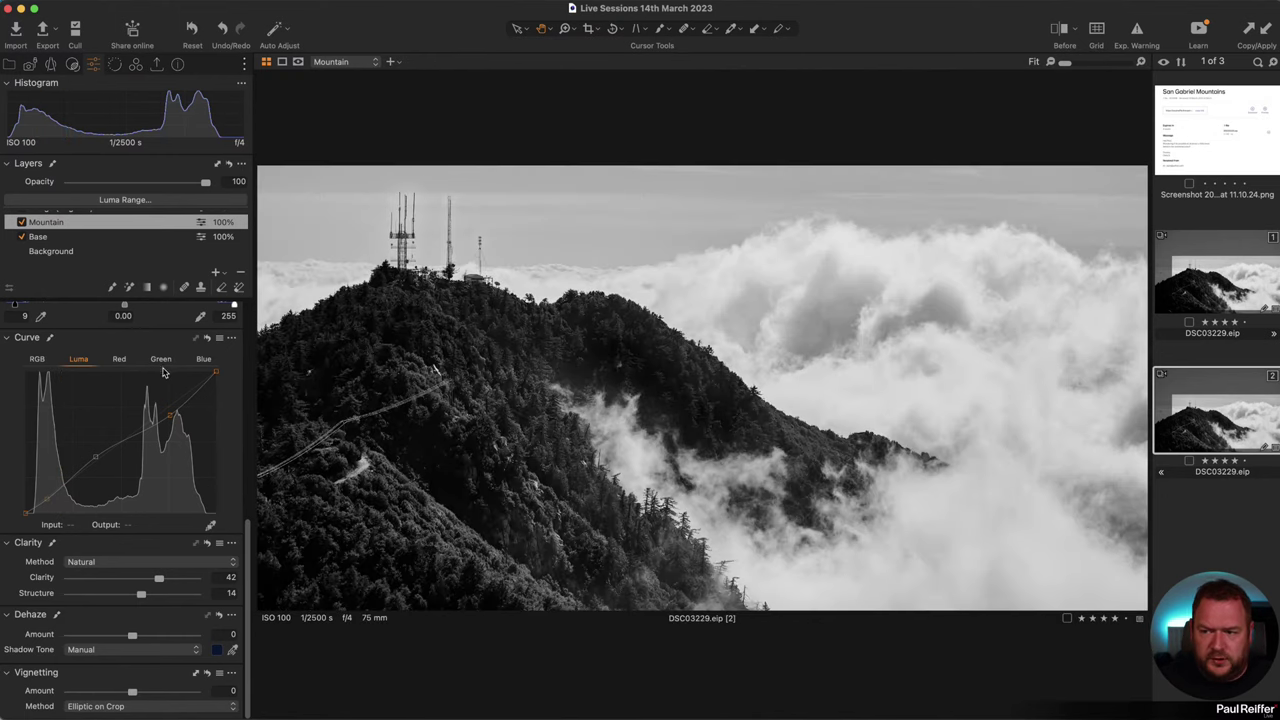
# Step: Try the Mountain layer with brightness at 1 and with exposure at 0.55, resetting each to 0
pyautogui.scroll(4, 70, 709)
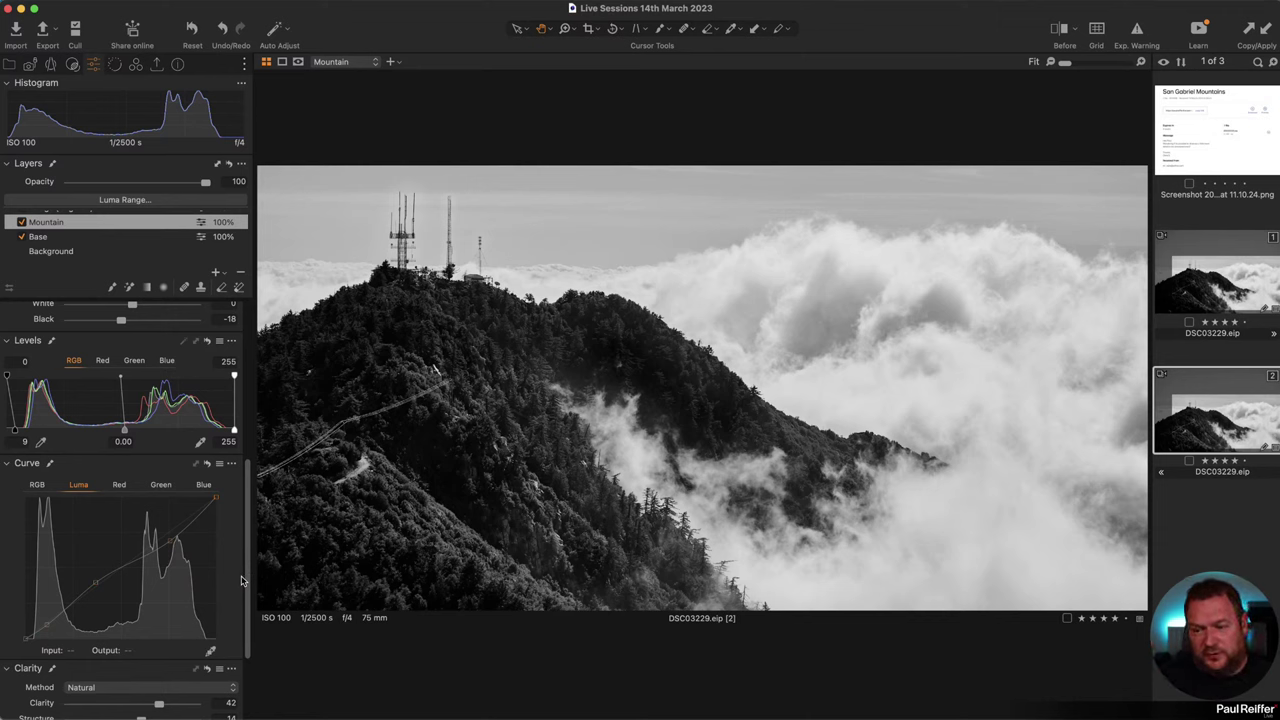
pyautogui.scroll(5, 170, 490)
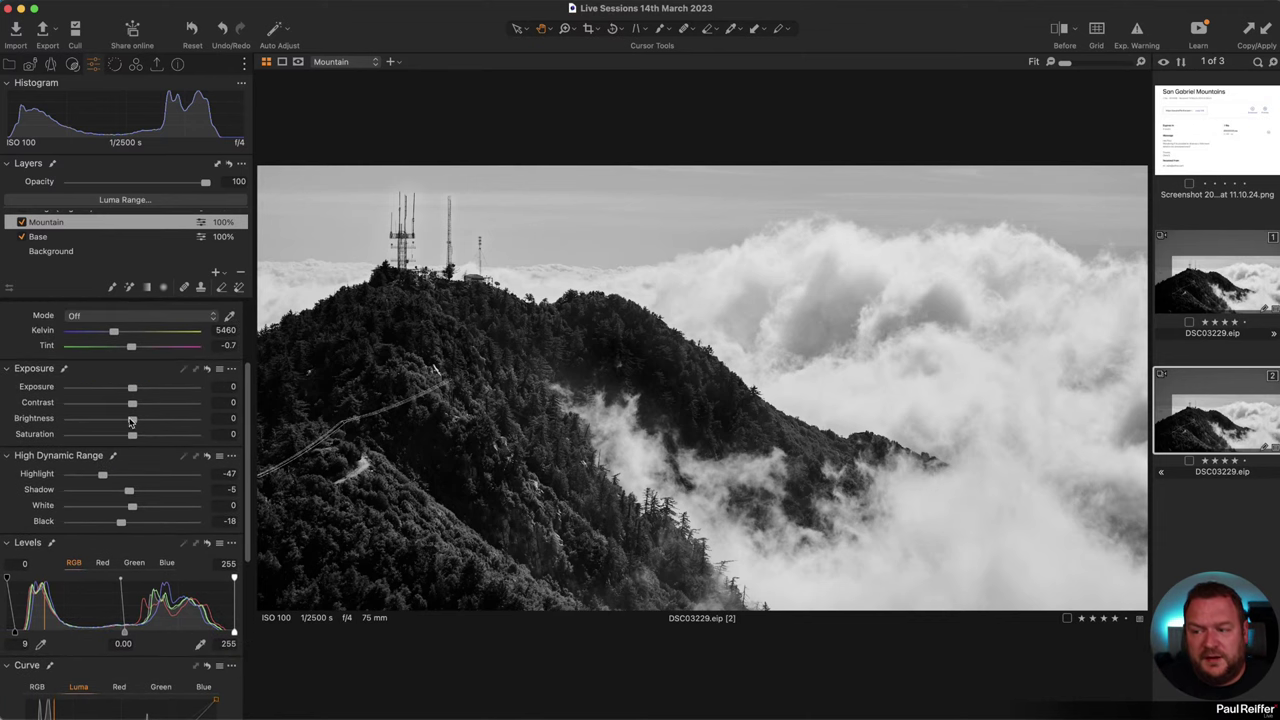
pyautogui.moveTo(132, 420); pyautogui.dragTo(135, 422)
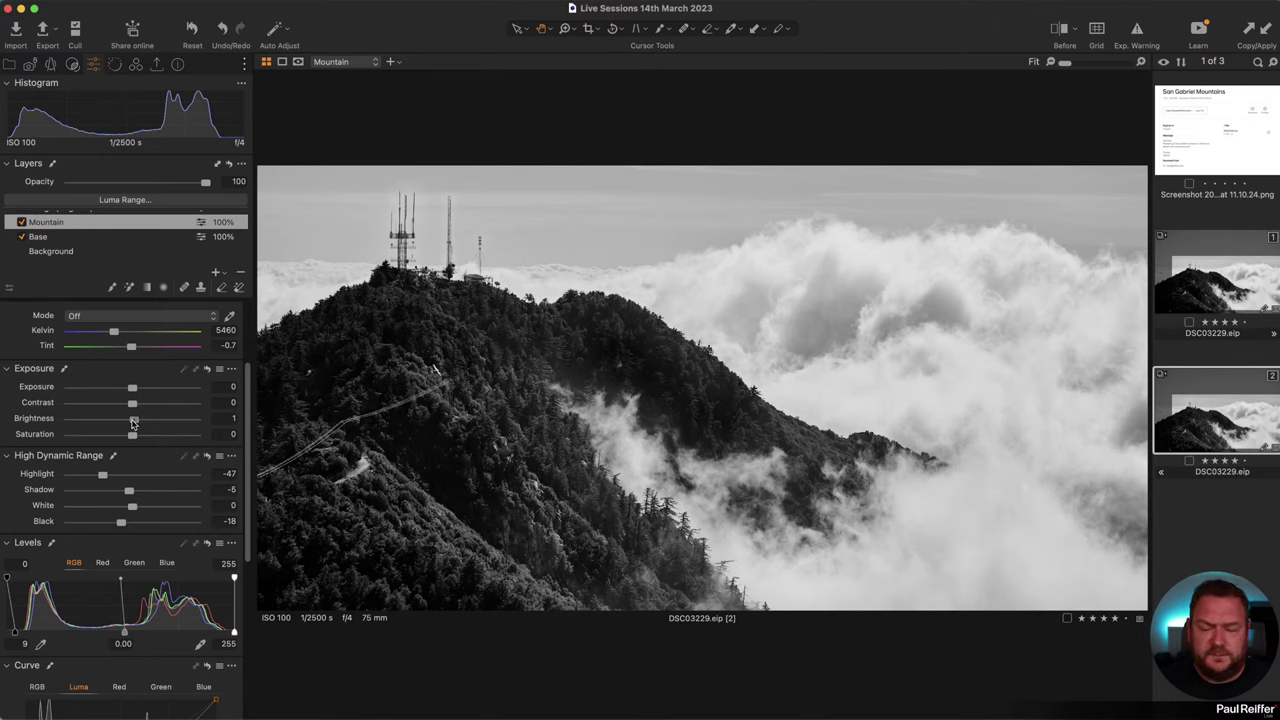
pyautogui.doubleClick(132, 421)
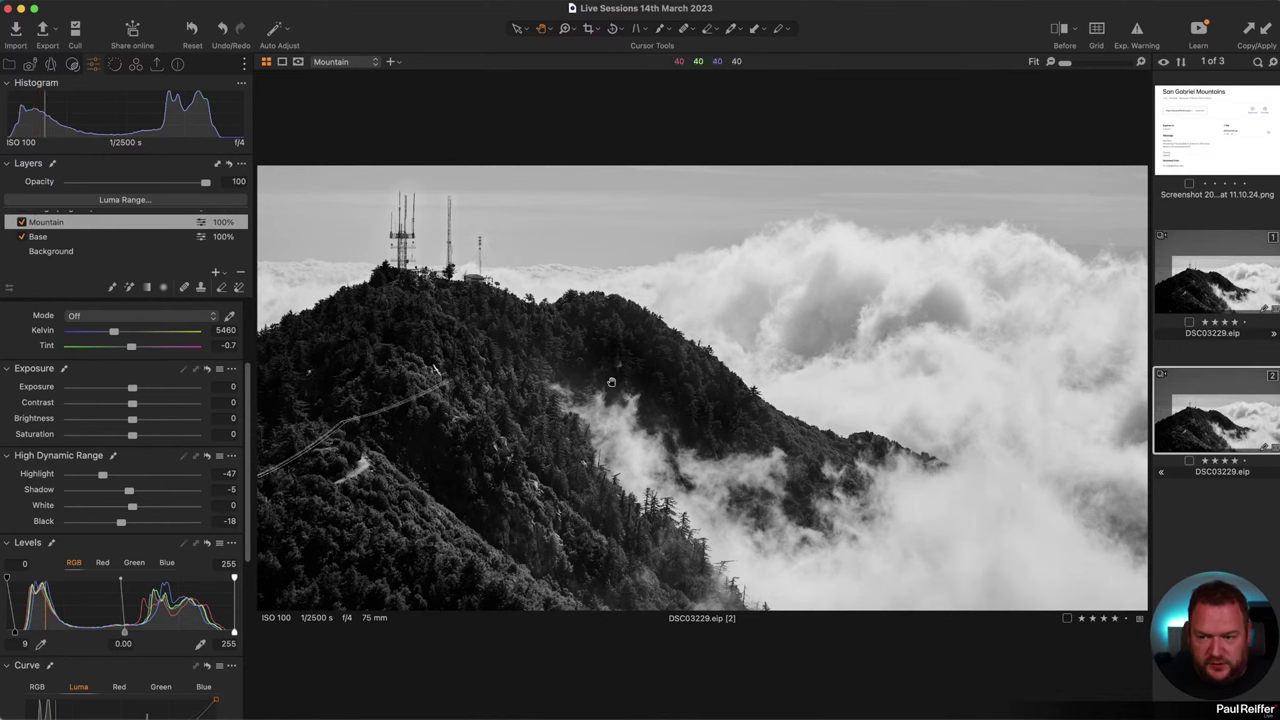
pyautogui.scroll(2, 611, 382)
pyautogui.scroll(2, 757, 409)
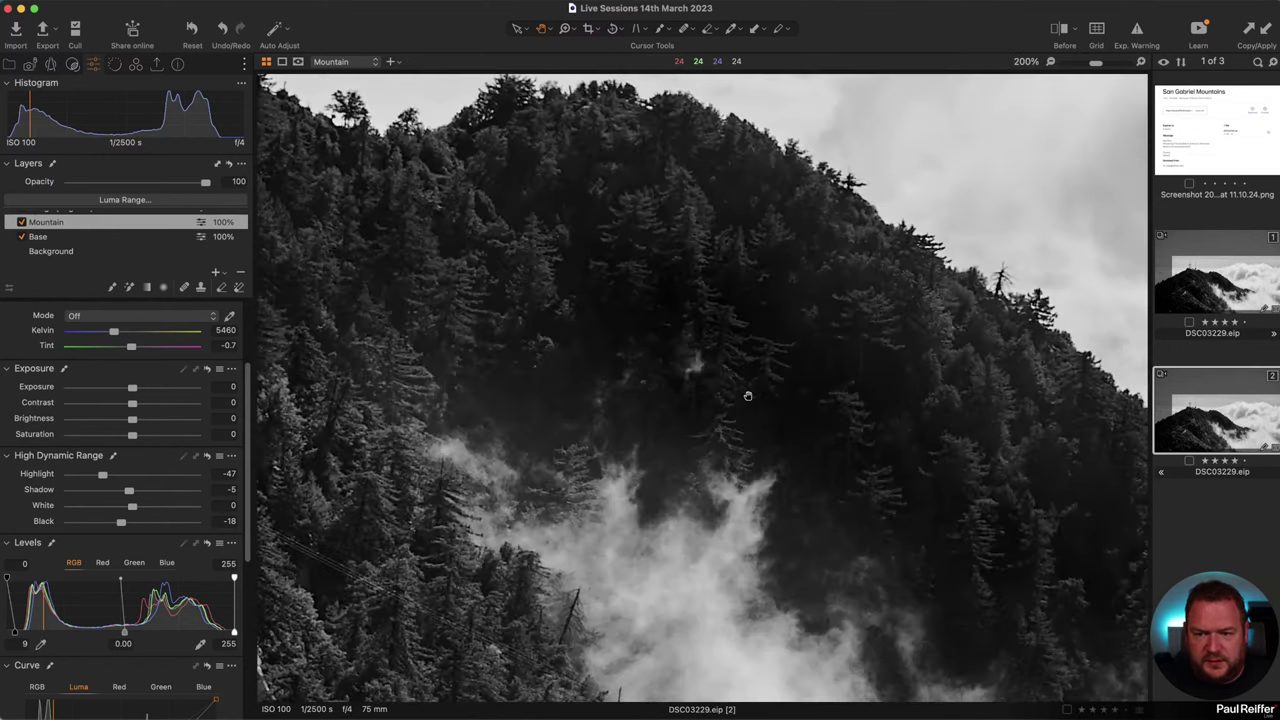
pyautogui.moveTo(766, 371); pyautogui.dragTo(651, 474)
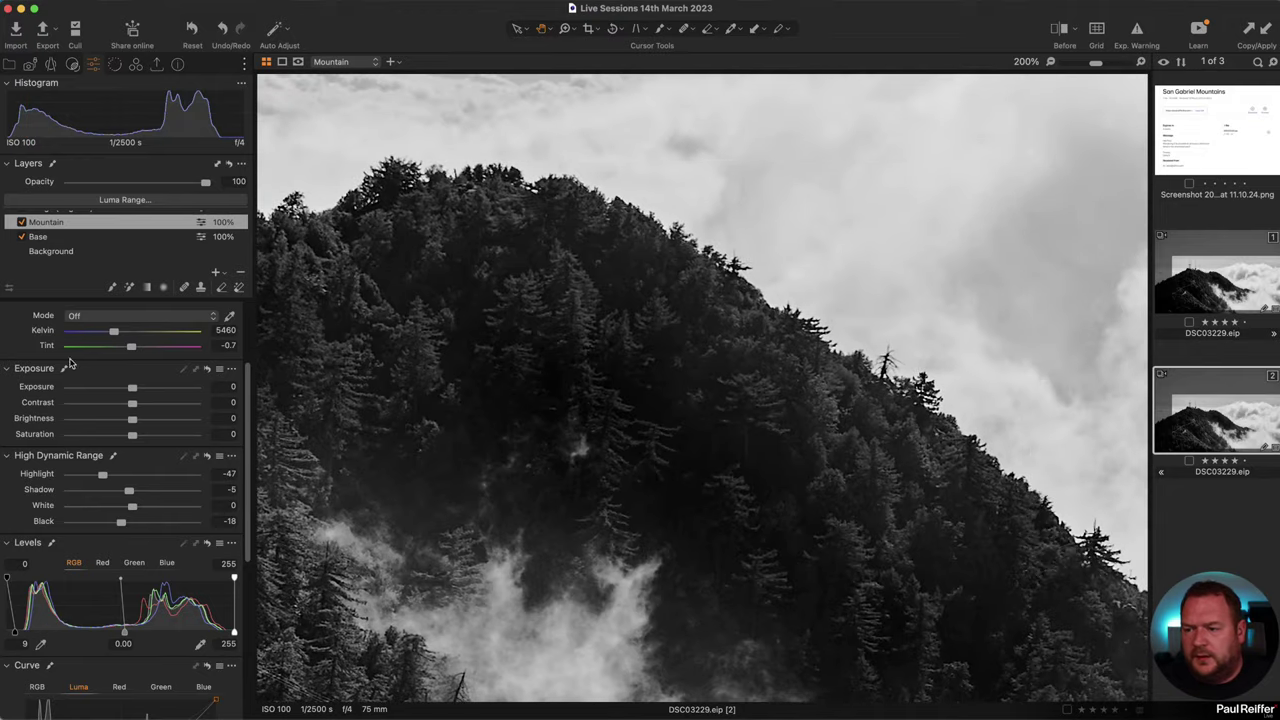
pyautogui.moveTo(134, 389); pyautogui.dragTo(143, 390)
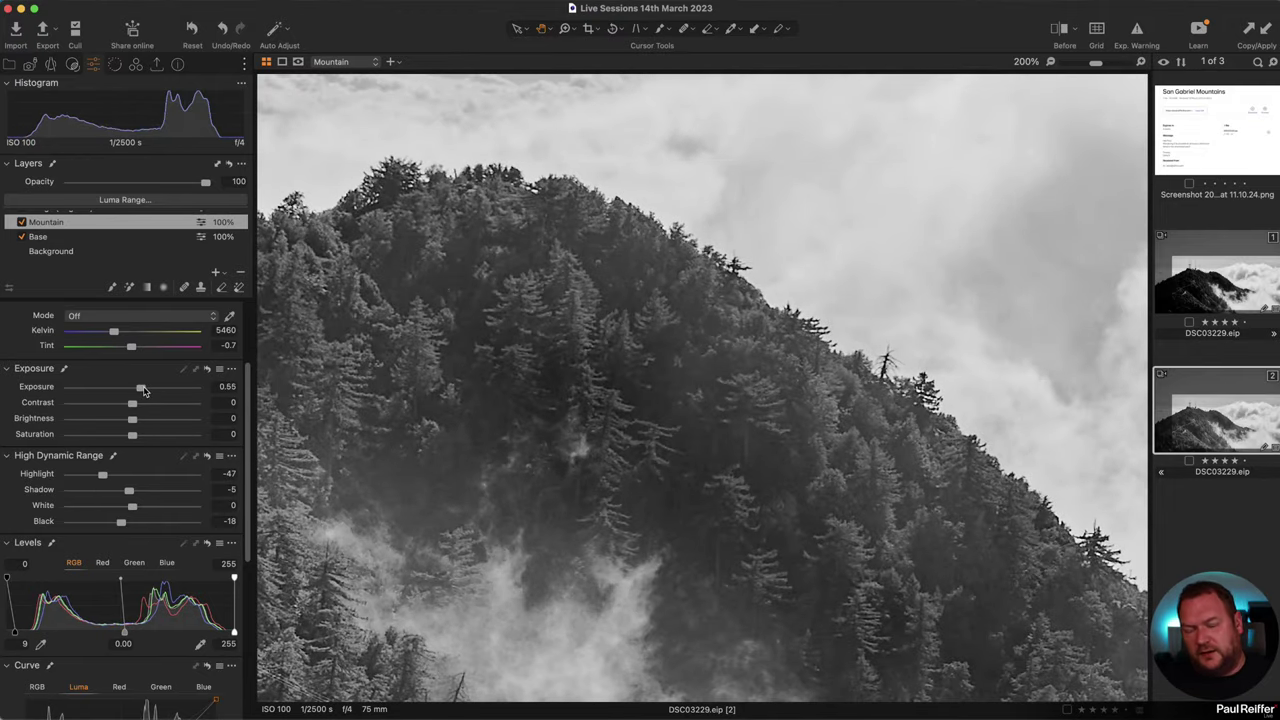
pyautogui.doubleClick(142, 389)
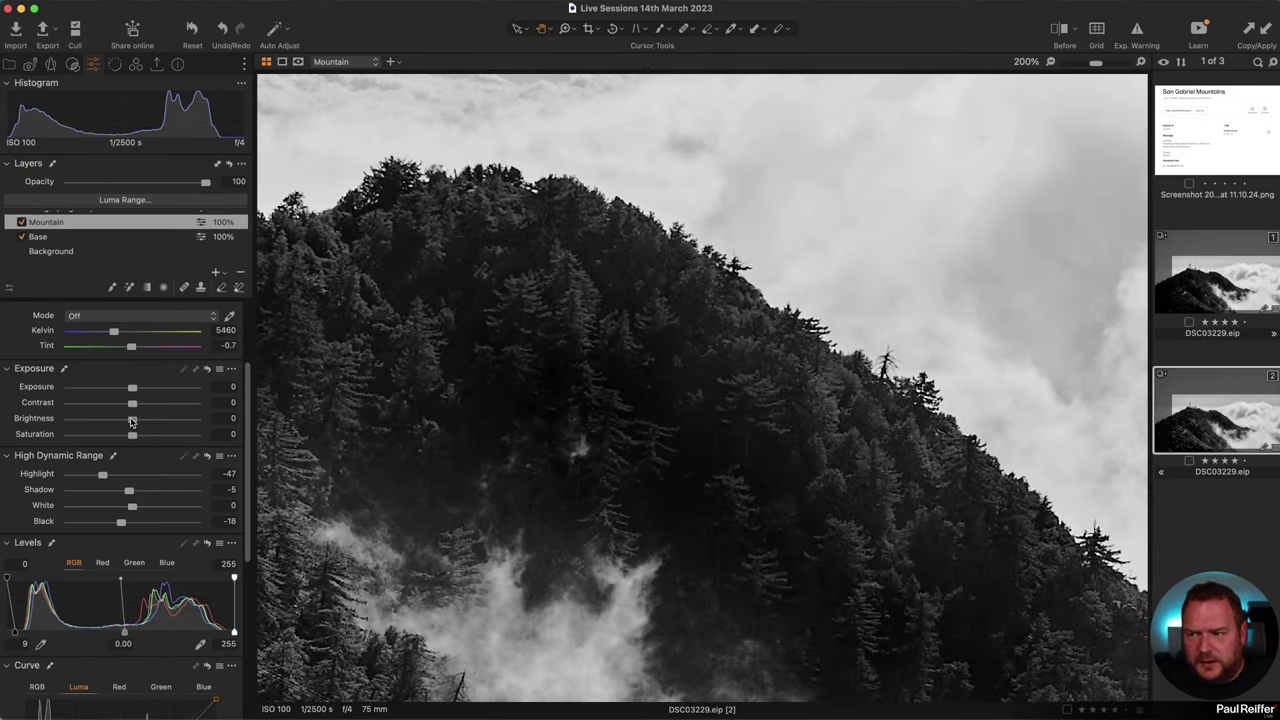
# Step: Set the Mountain layer's brightness to 6, Clarity to 45 and Structure to 28
pyautogui.moveTo(131, 421); pyautogui.dragTo(138, 423)
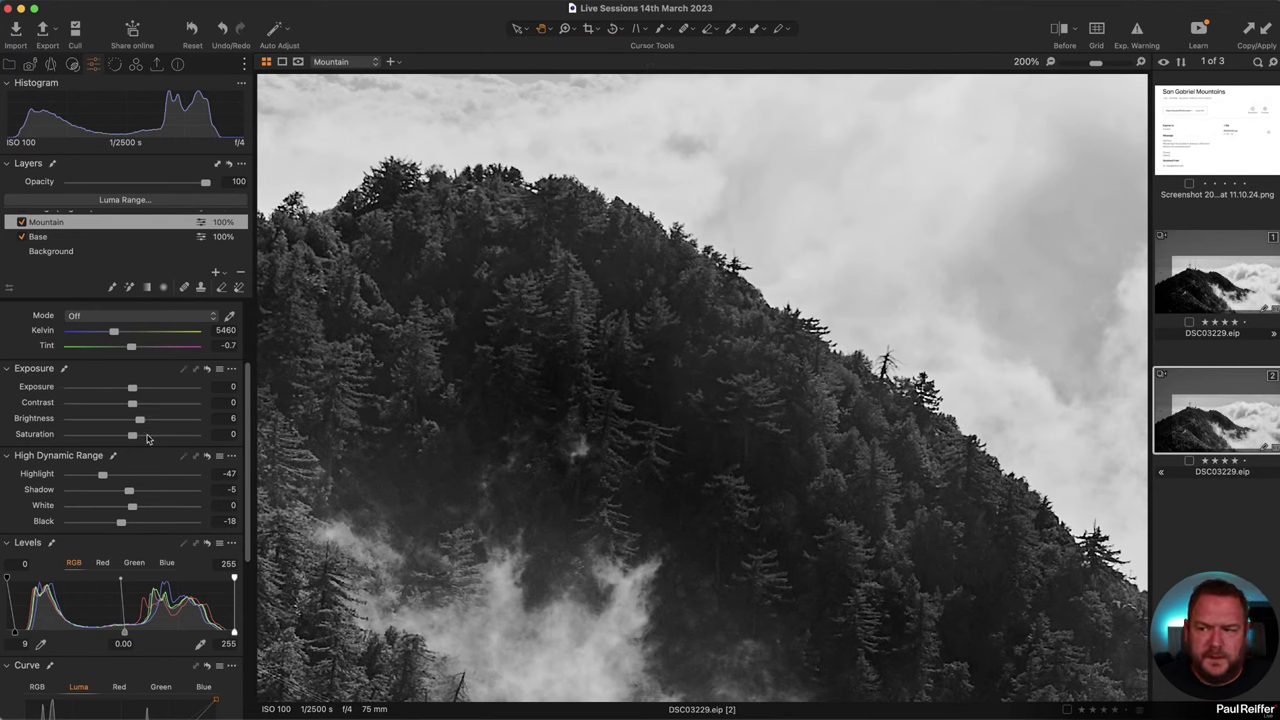
pyautogui.scroll(-5, 155, 545)
pyautogui.scroll(-1, 155, 545)
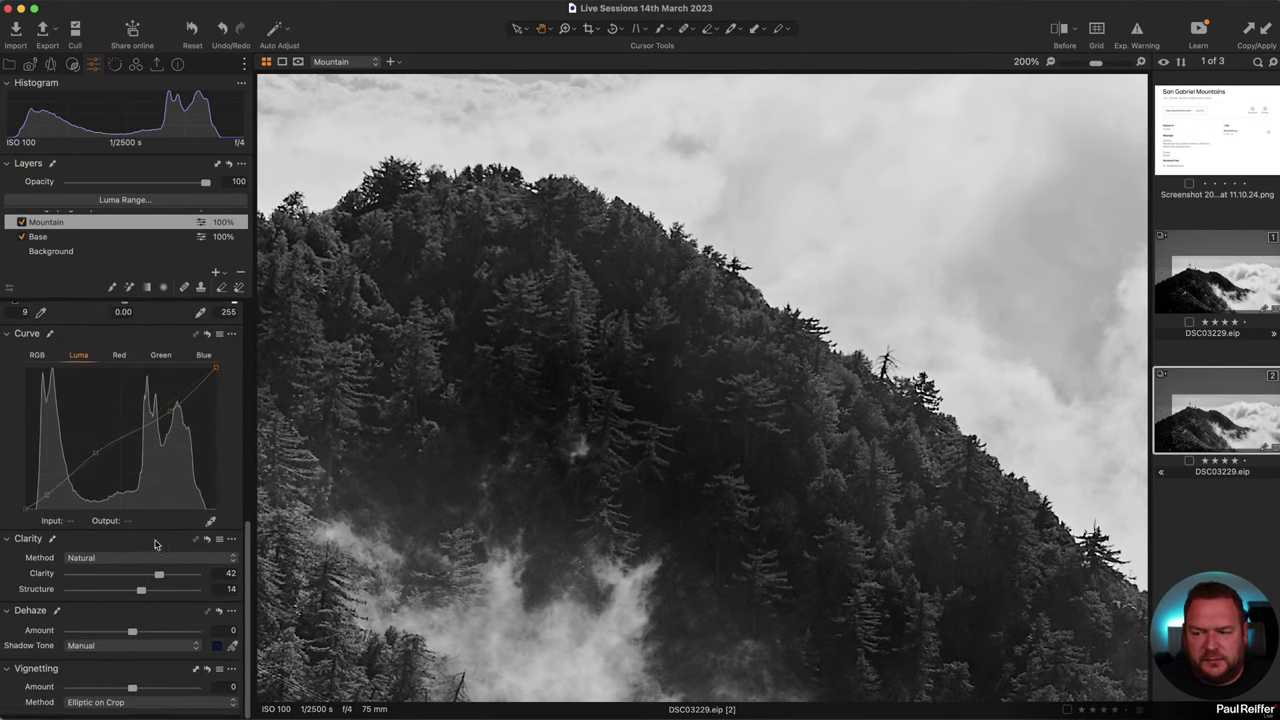
pyautogui.moveTo(143, 597); pyautogui.dragTo(164, 580)
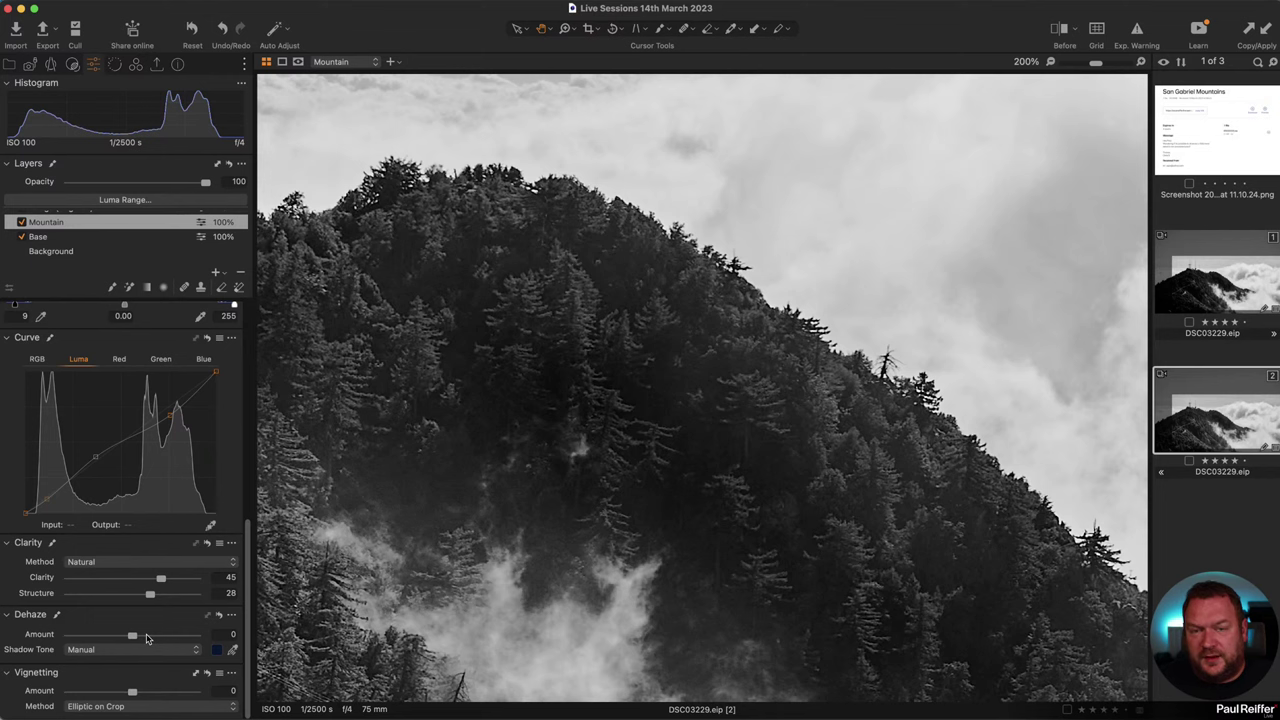
# Step: Try a Dehaze amount of 23 on the Mountain layer and reset it to 0
pyautogui.click(146, 638)
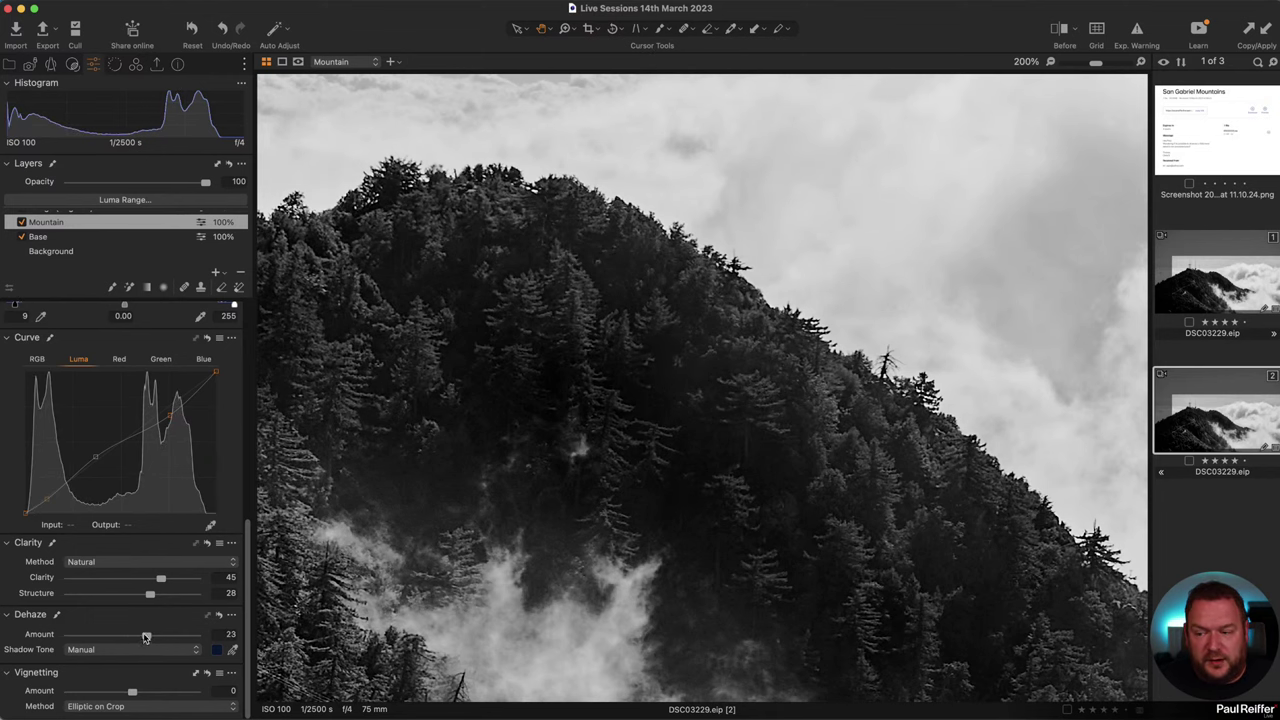
pyautogui.doubleClick(146, 637)
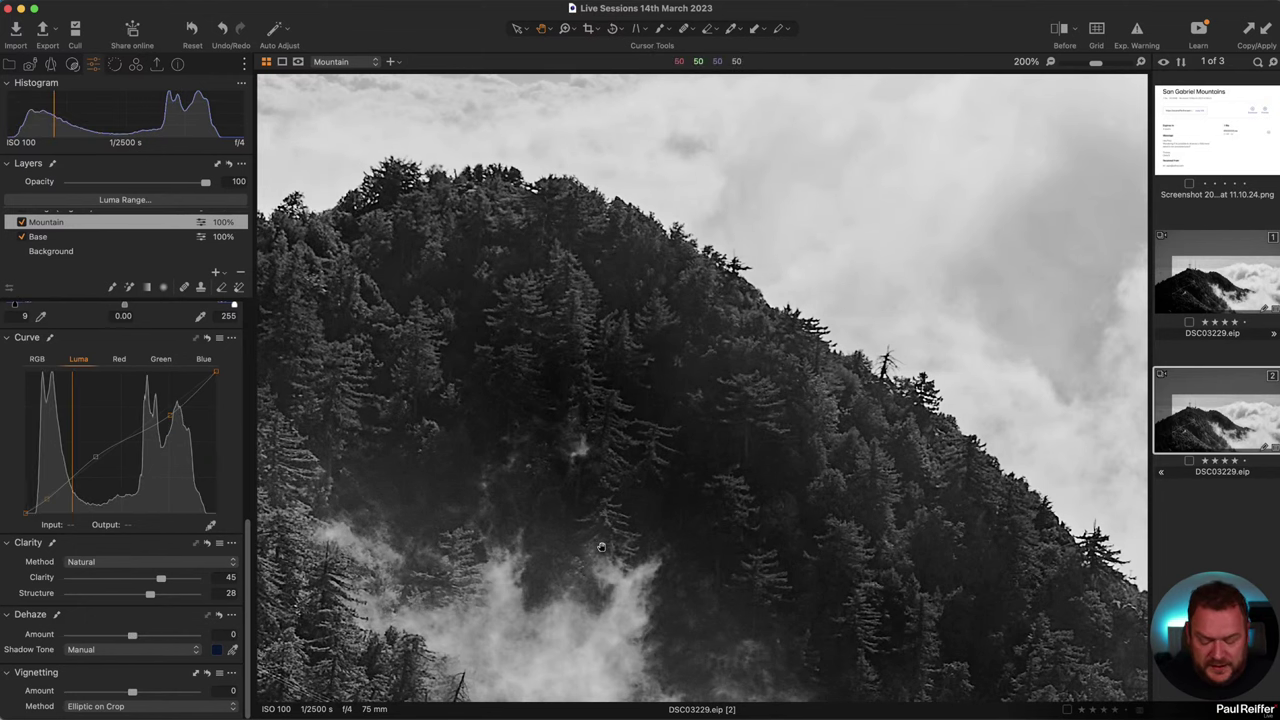
# Step: Compare the colour original with the edited variant in a split before/after view and review the Black & White colour sensitivity settings
pyautogui.press('y')
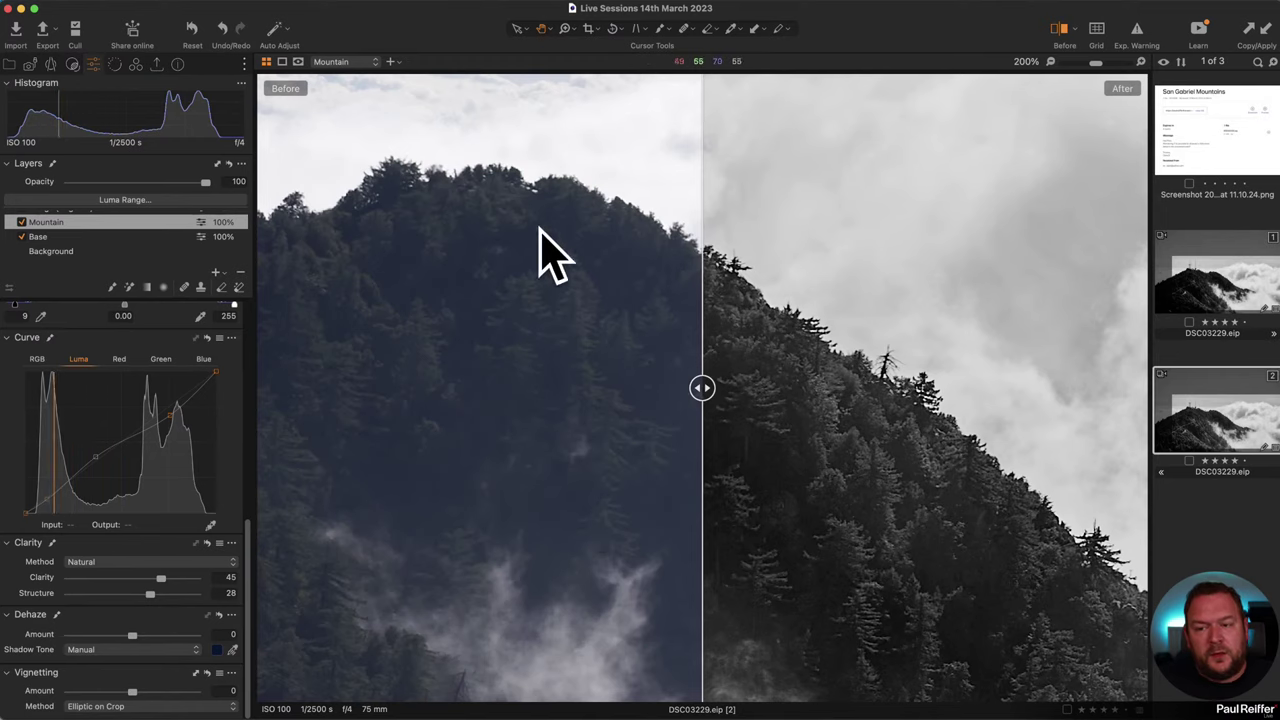
pyautogui.moveTo(702, 390); pyautogui.dragTo(1040, 388)
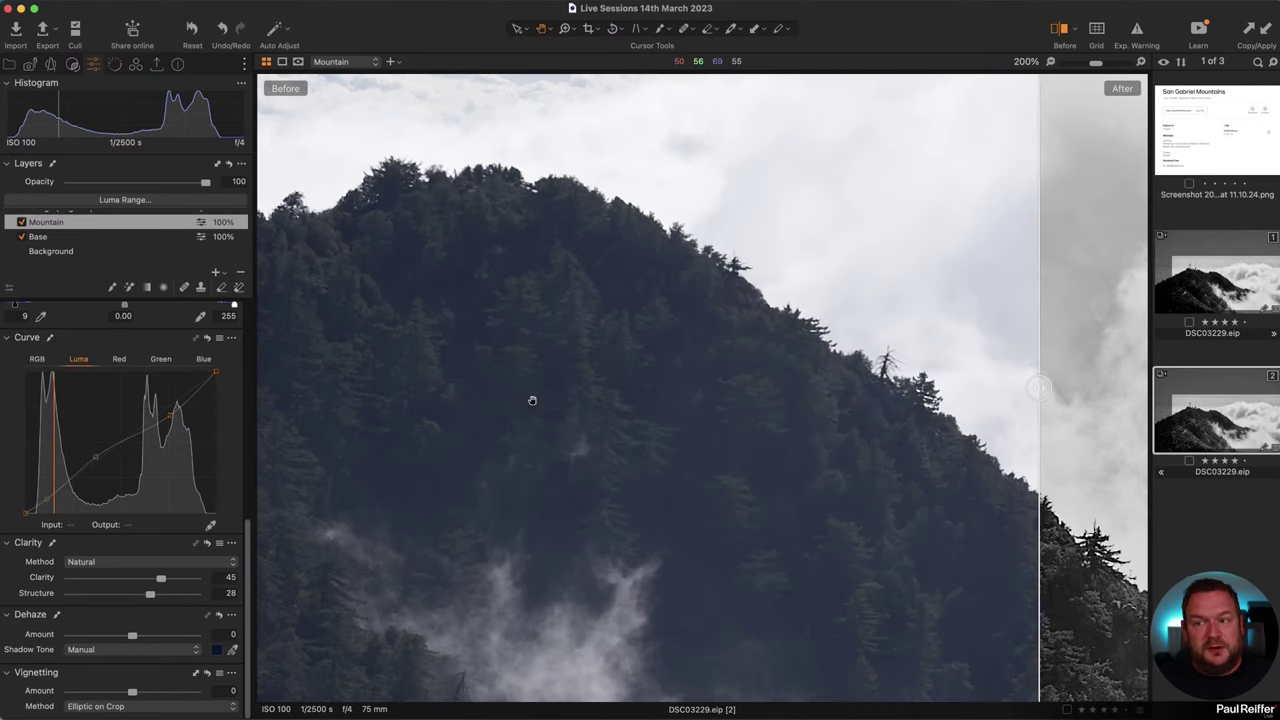
pyautogui.click(135, 63)
pyautogui.scroll(-3, 150, 680)
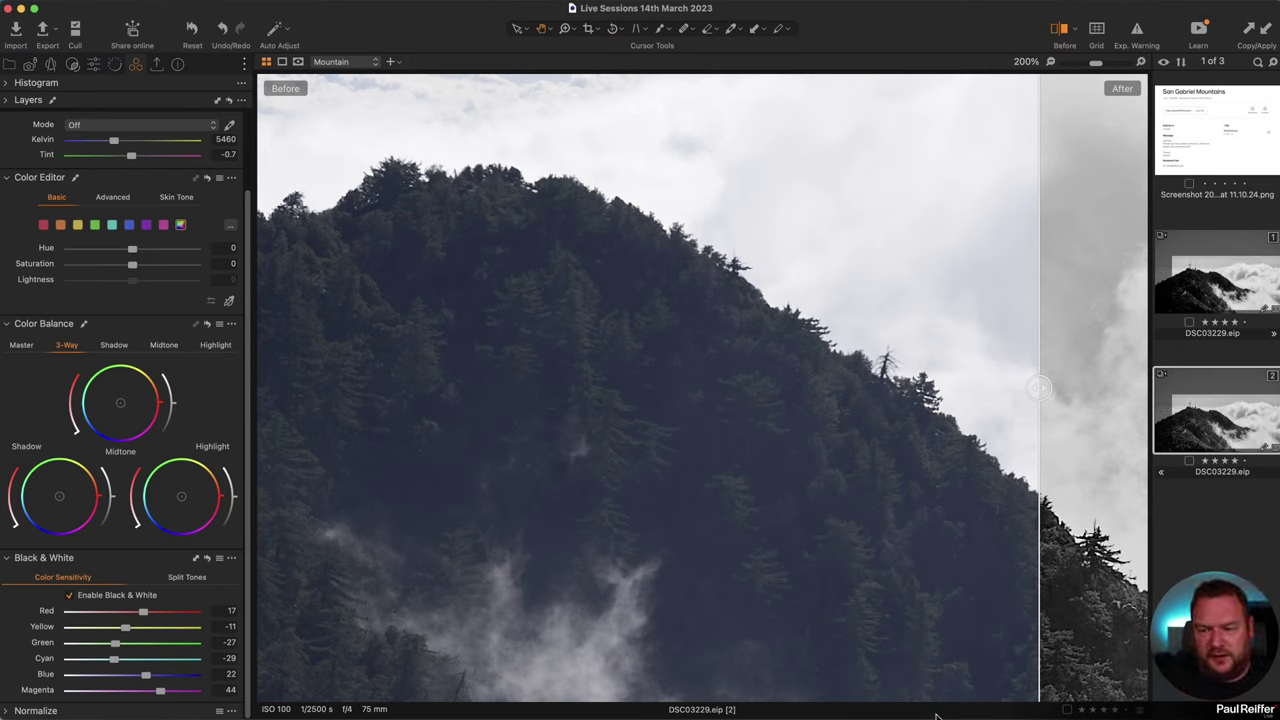
pyautogui.moveTo(1042, 390); pyautogui.dragTo(305, 440)
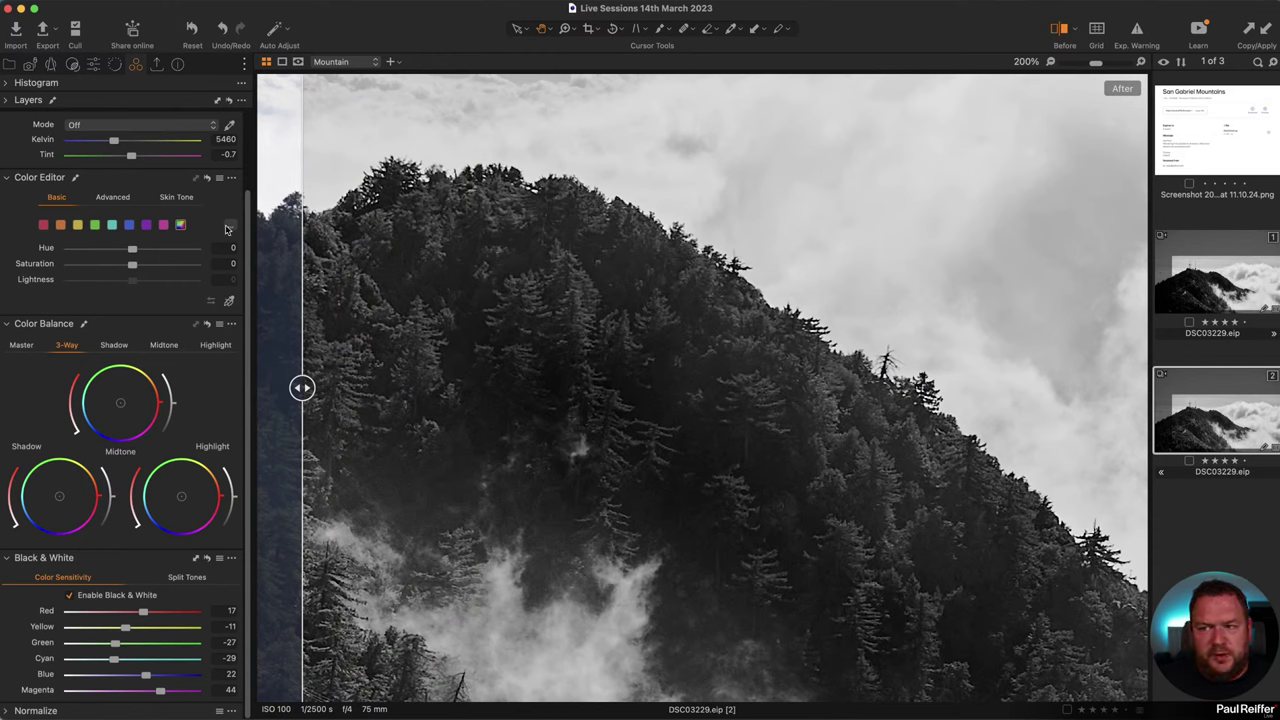
pyautogui.moveTo(302, 387); pyautogui.dragTo(662, 387)
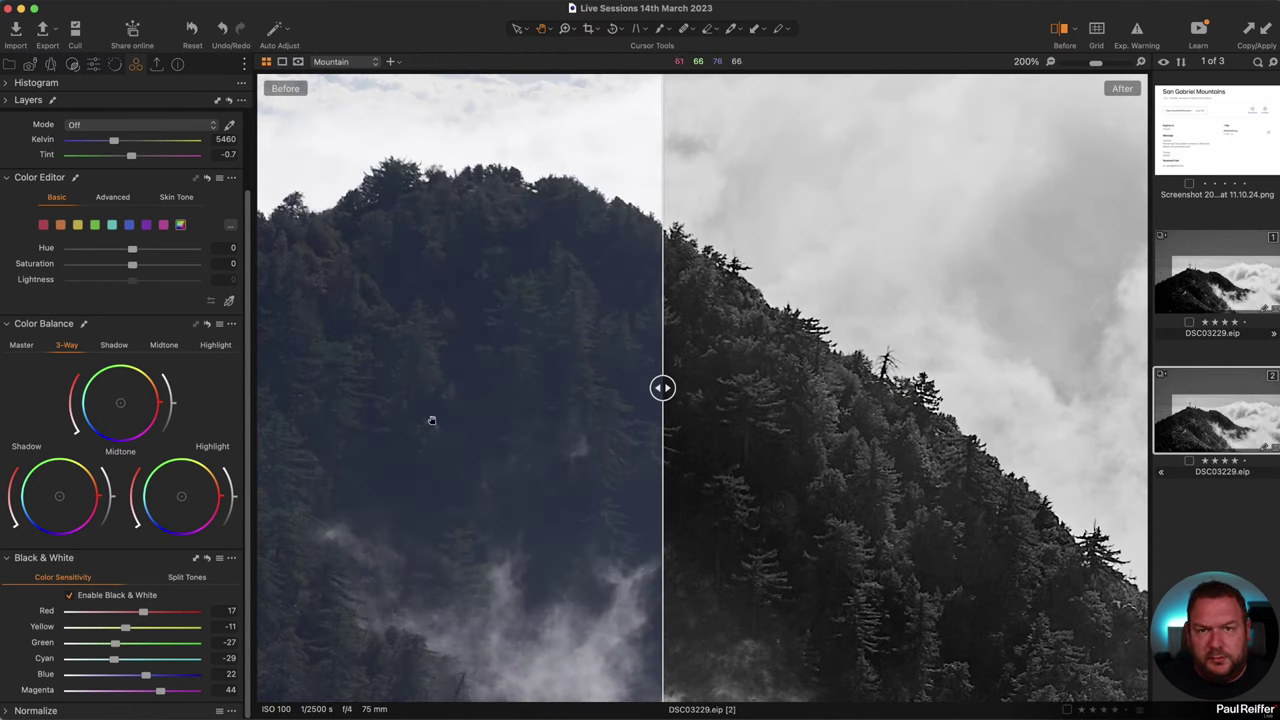
# Step: Set the Mountain layer's Dehaze amount to 15, check it against the original in the before/after split, and leave the comparison view
pyautogui.click(97, 65)
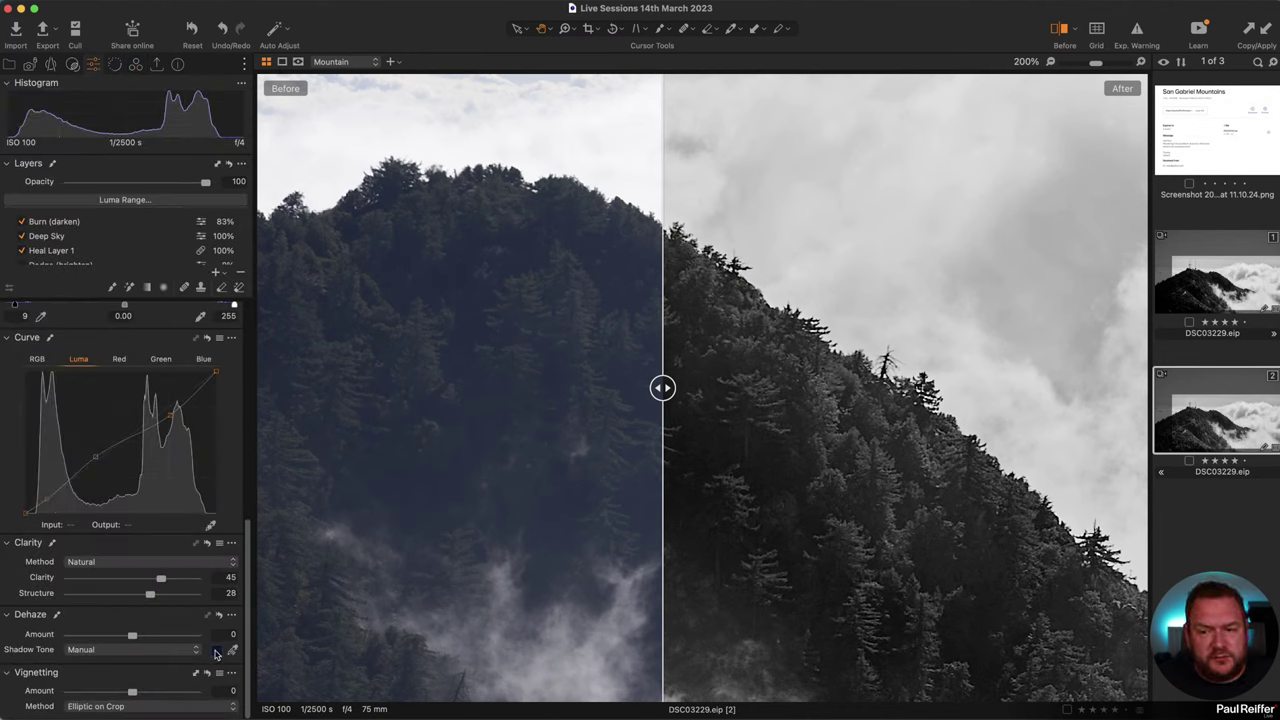
pyautogui.moveTo(134, 640); pyautogui.dragTo(143, 641)
pyautogui.click(232, 650)
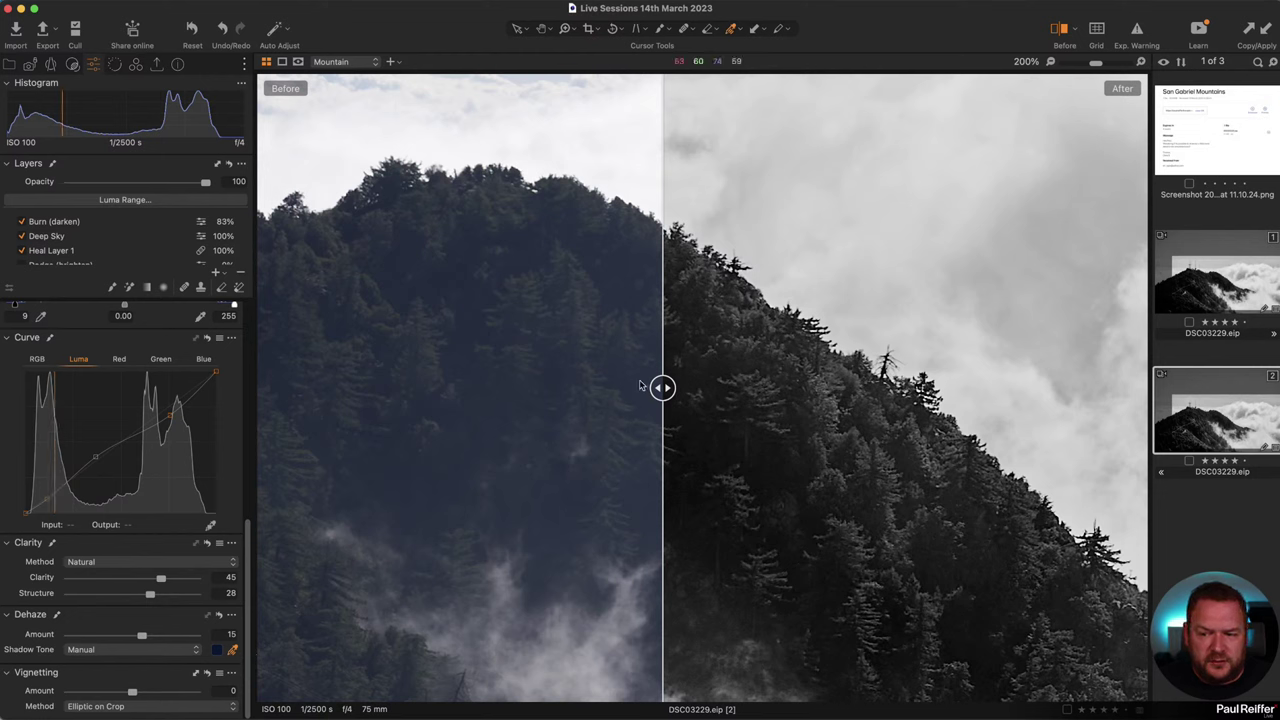
pyautogui.moveTo(662, 387); pyautogui.dragTo(386, 387)
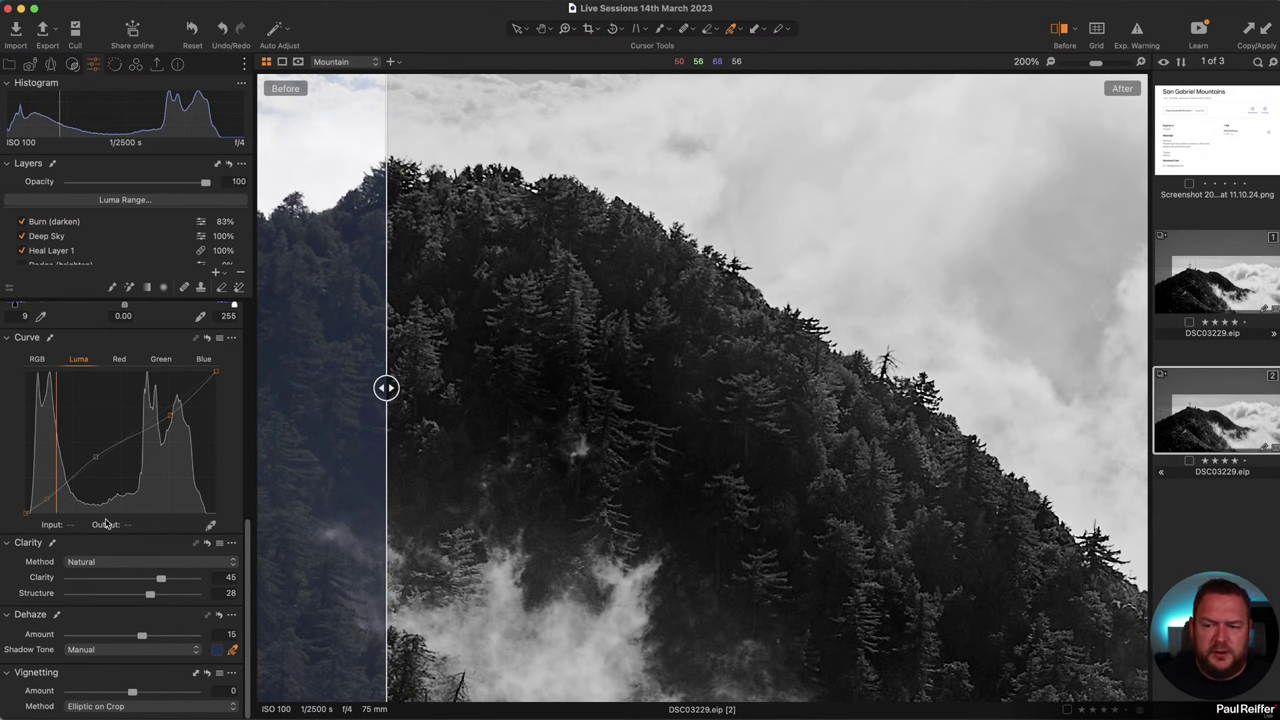
pyautogui.doubleClick(57, 639)
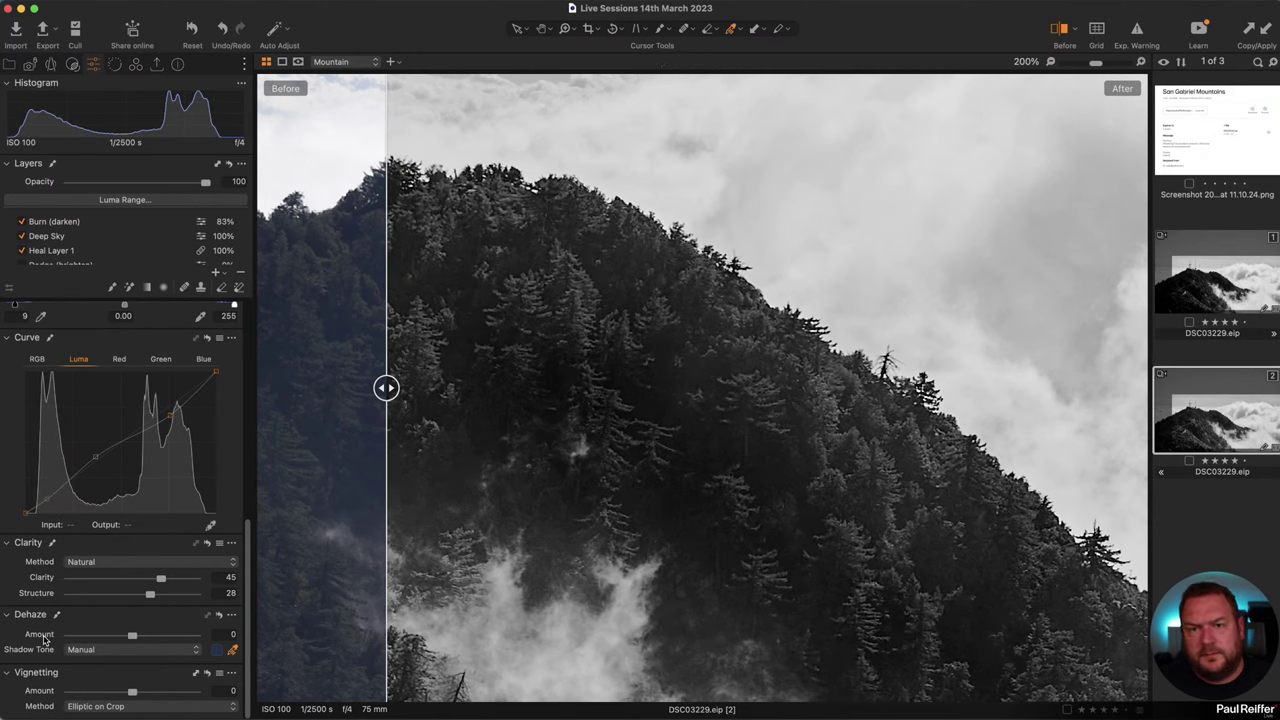
pyautogui.press('super+z')
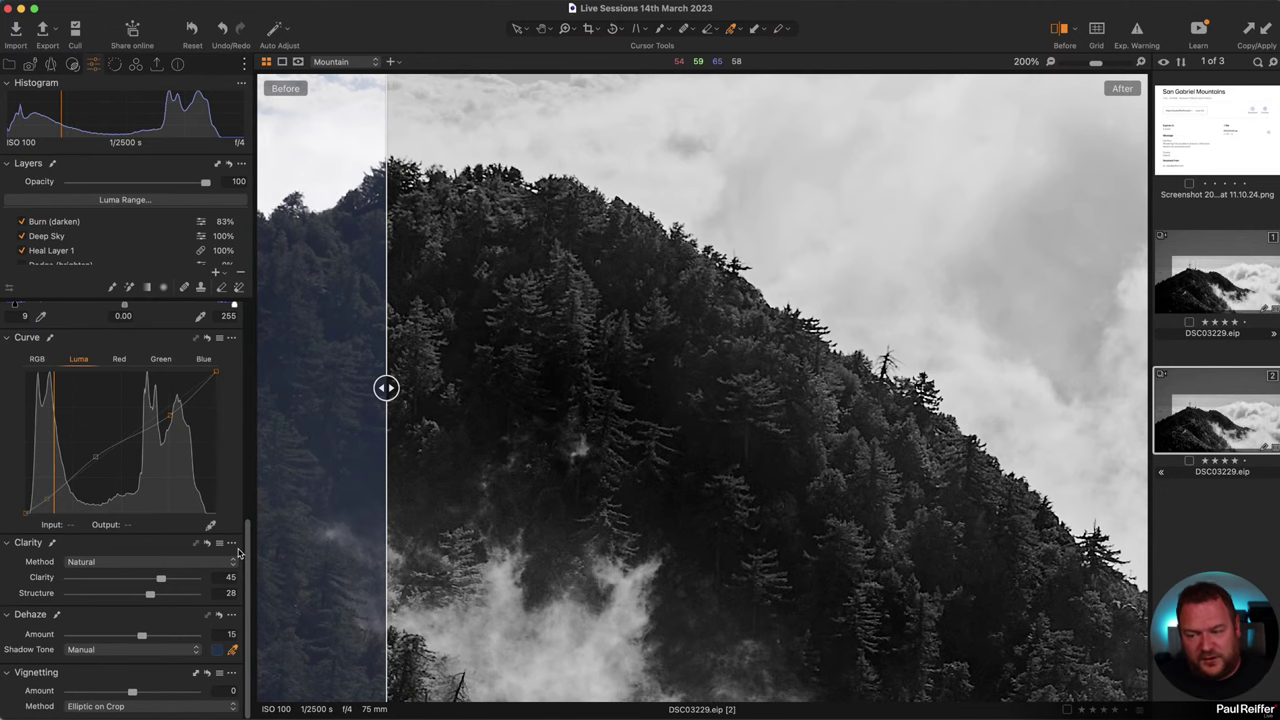
pyautogui.press('y')
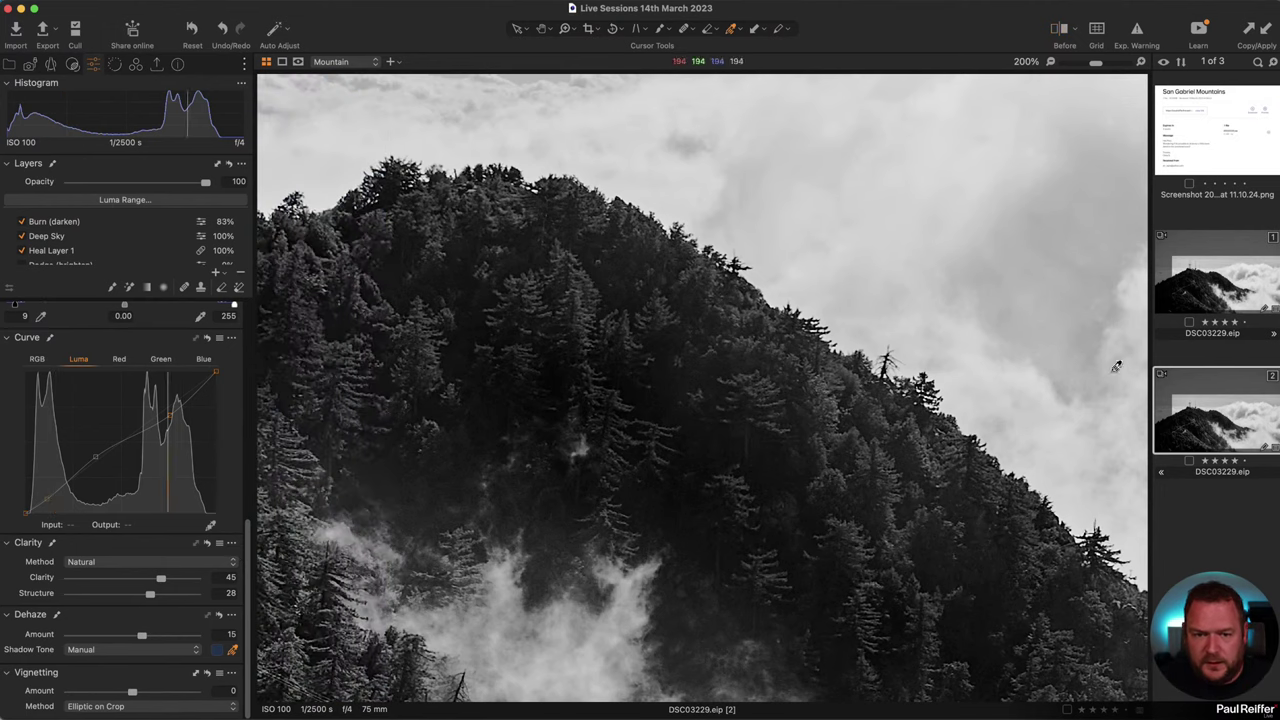
# Step: Compare variants 1 and 2 of DSC03229.eip together, examining tree and cloud detail up close and the whole frame
pyautogui.keyDown('super'); pyautogui.click(1232, 282); pyautogui.keyUp('super')
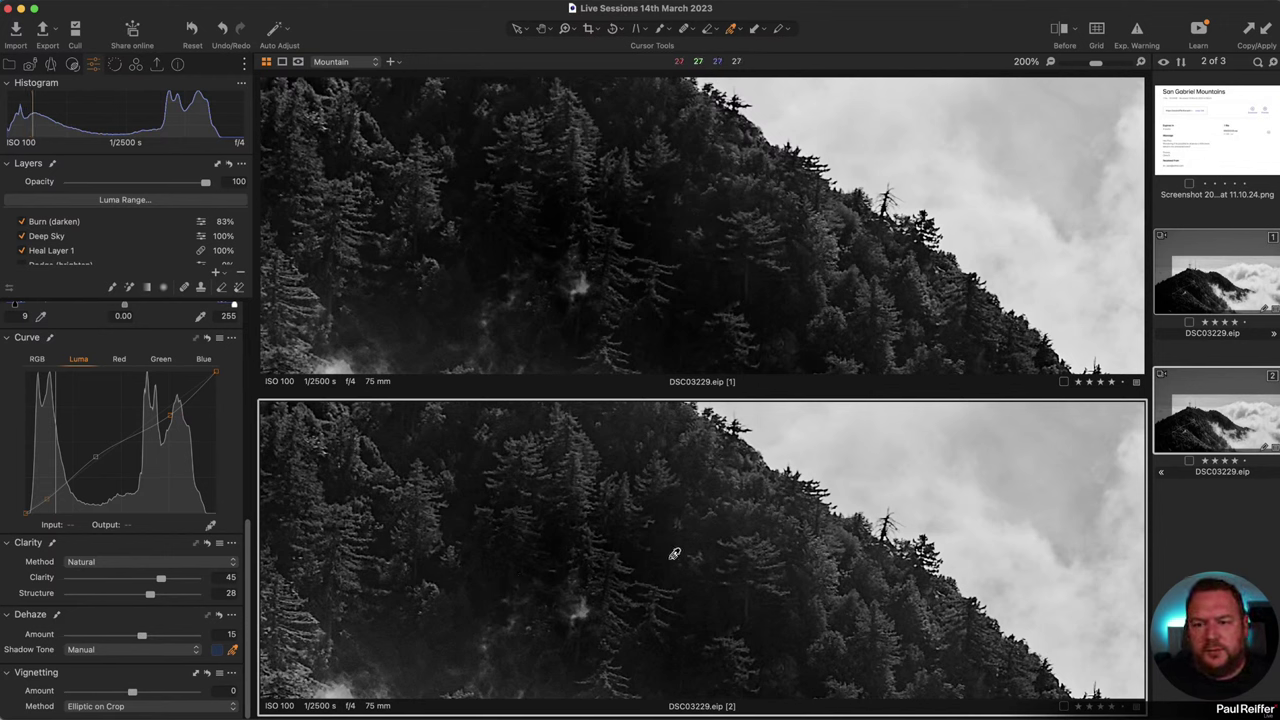
pyautogui.click(784, 271)
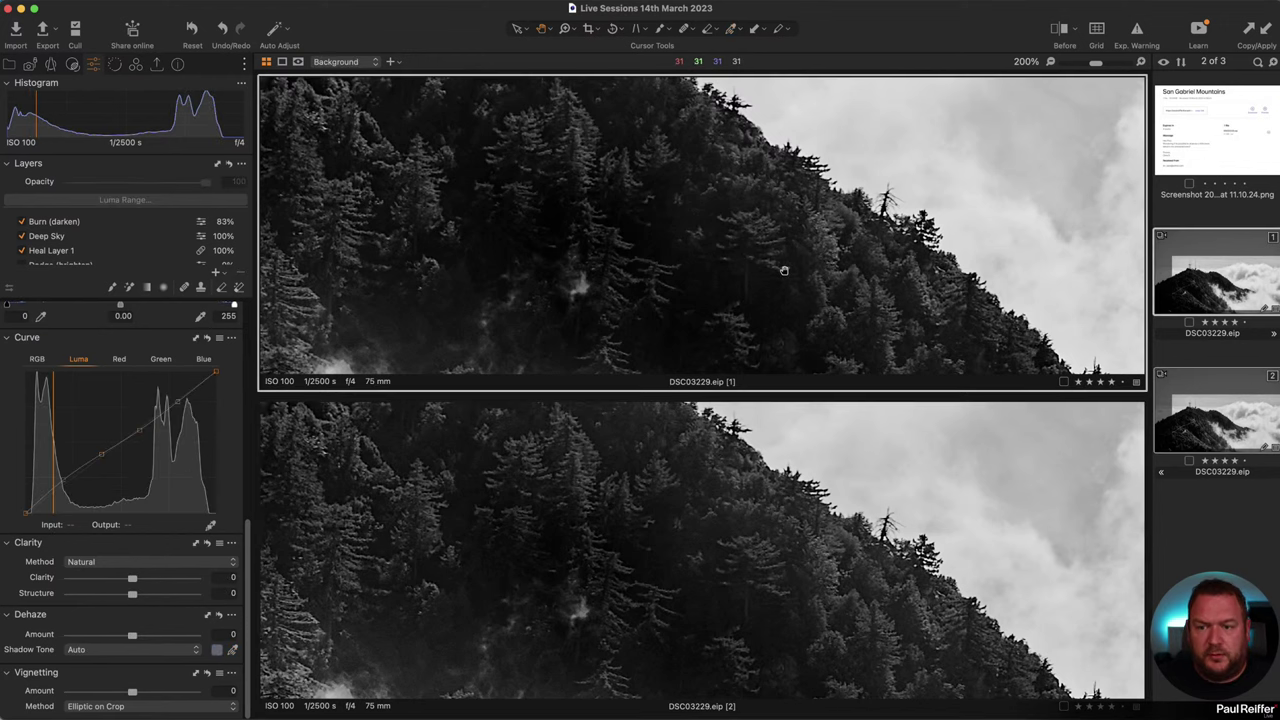
pyautogui.press('super+0')
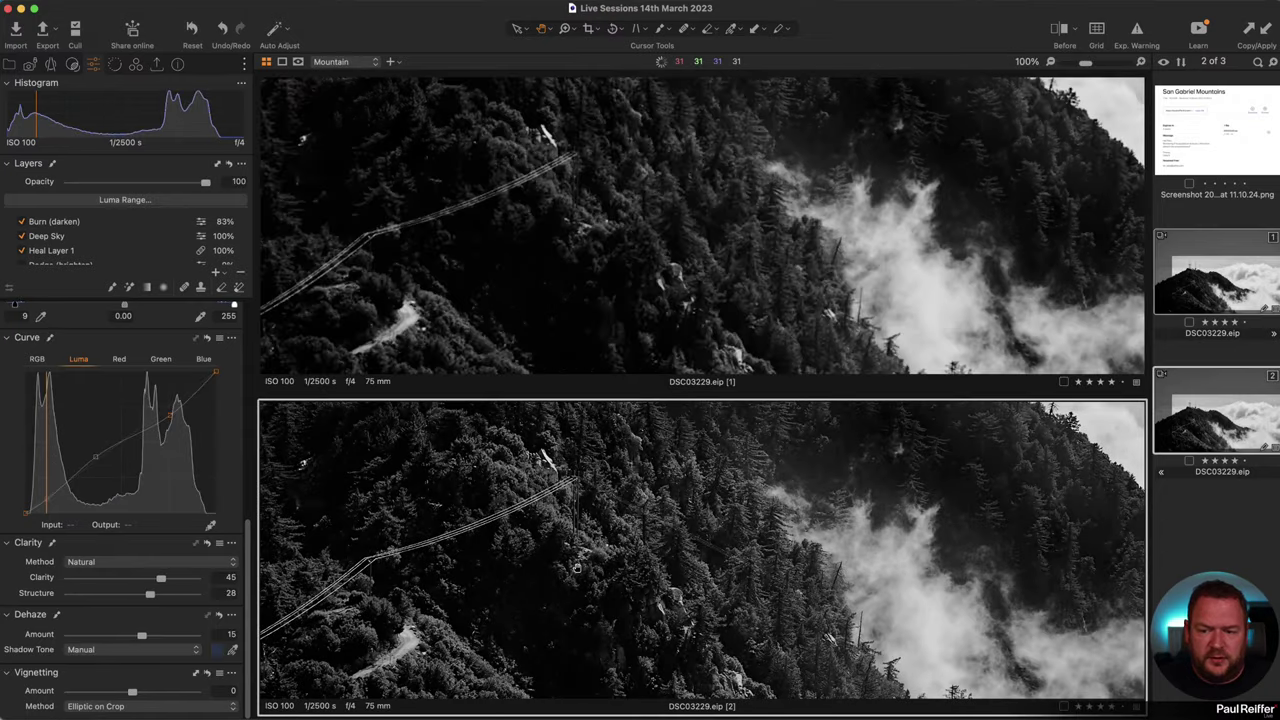
pyautogui.moveTo(640, 300); pyautogui.dragTo(568, 293)
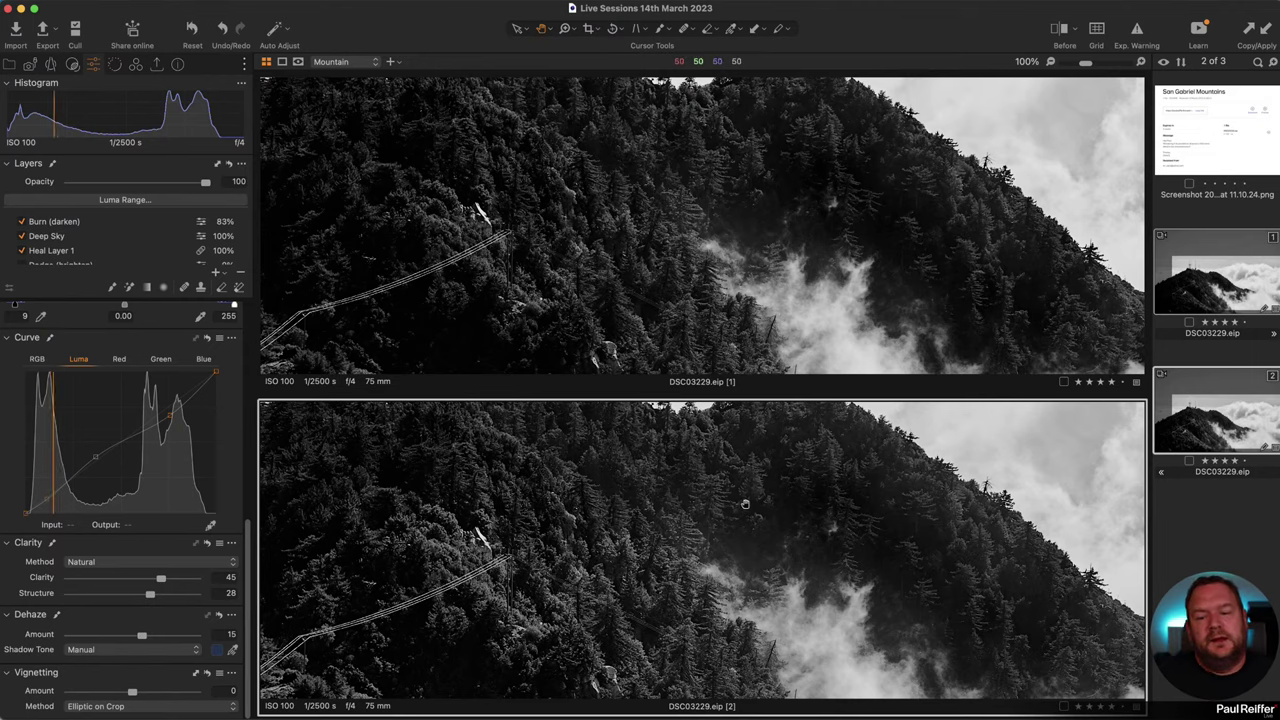
pyautogui.scroll(5, 745, 504)
pyautogui.scroll(-5, 690, 510)
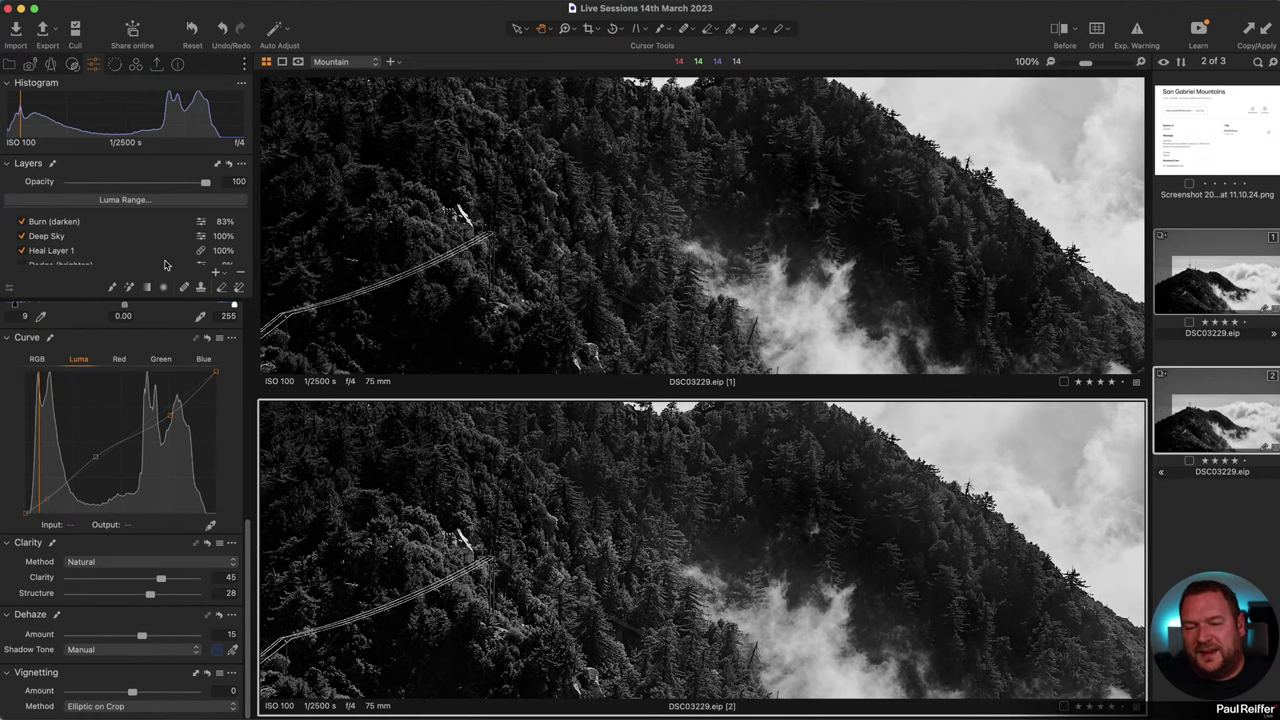
pyautogui.press('super+0')
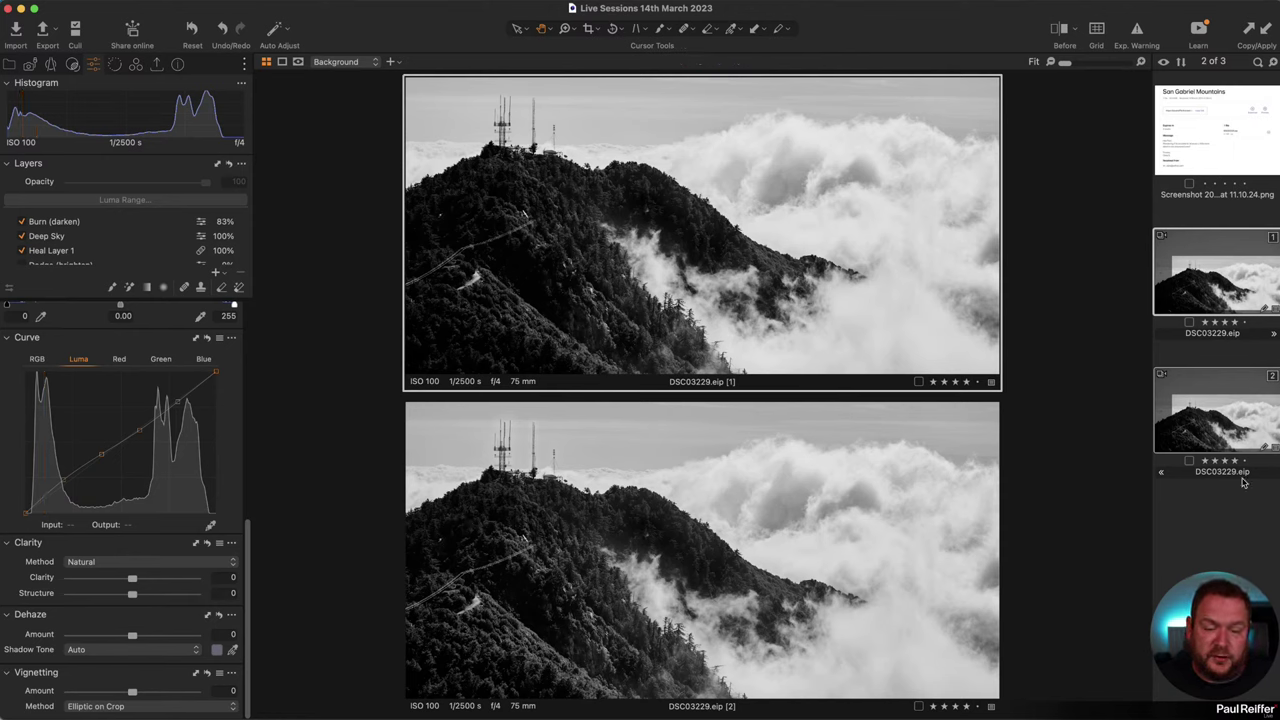
# Step: Browse the library's farmhouse panorama collection, return to the mountain collection, and display variant 1 of DSC03229.eip
pyautogui.click(1216, 547)
pyautogui.click(9, 63)
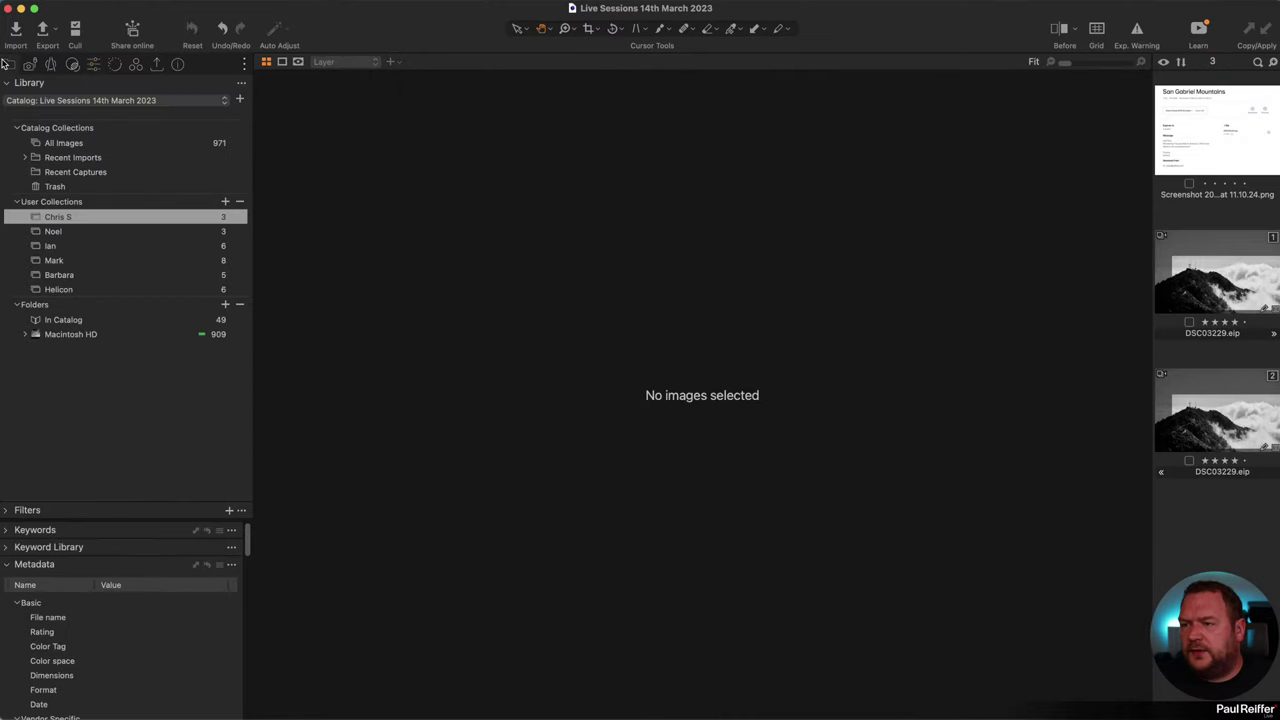
pyautogui.click(80, 233)
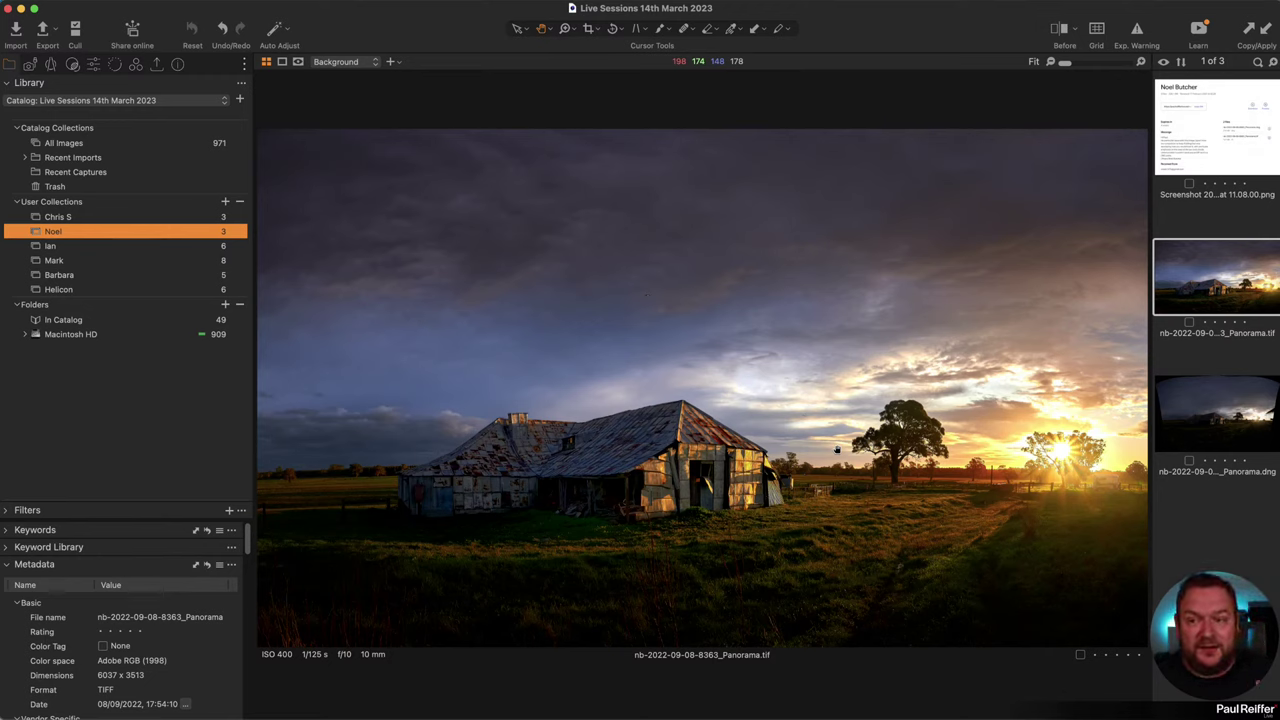
pyautogui.click(108, 217)
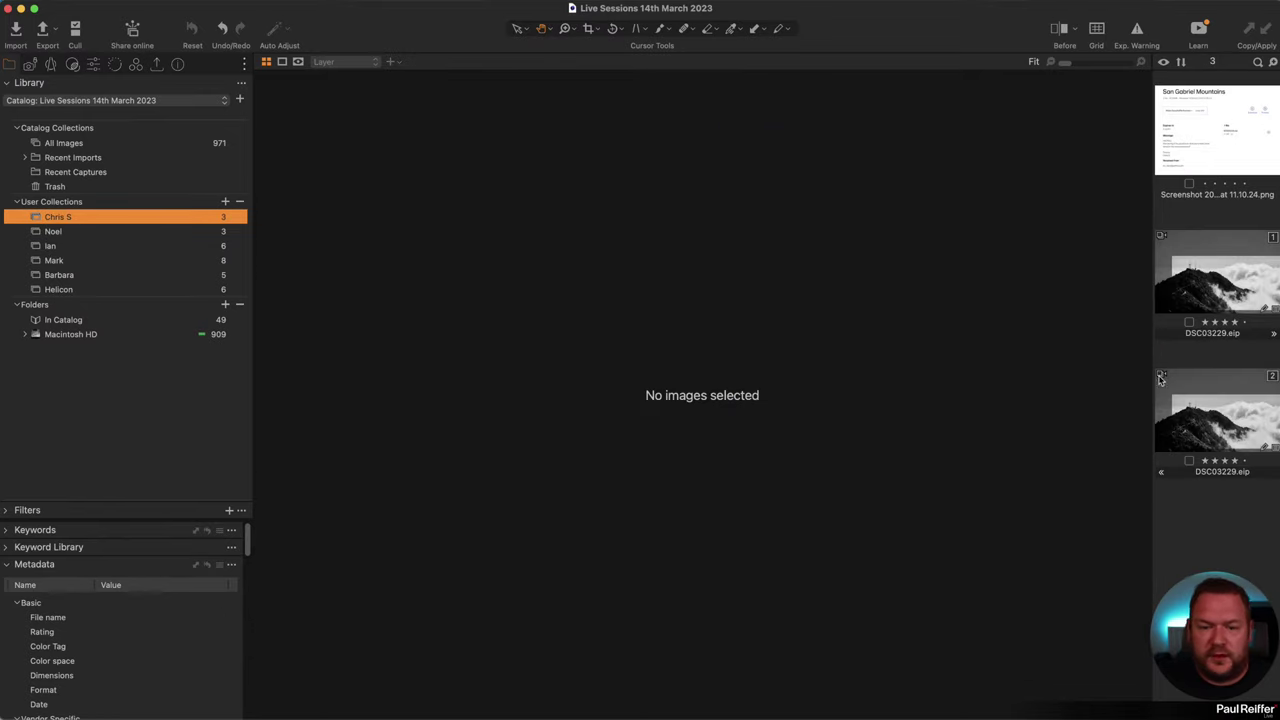
pyautogui.click(1226, 280)
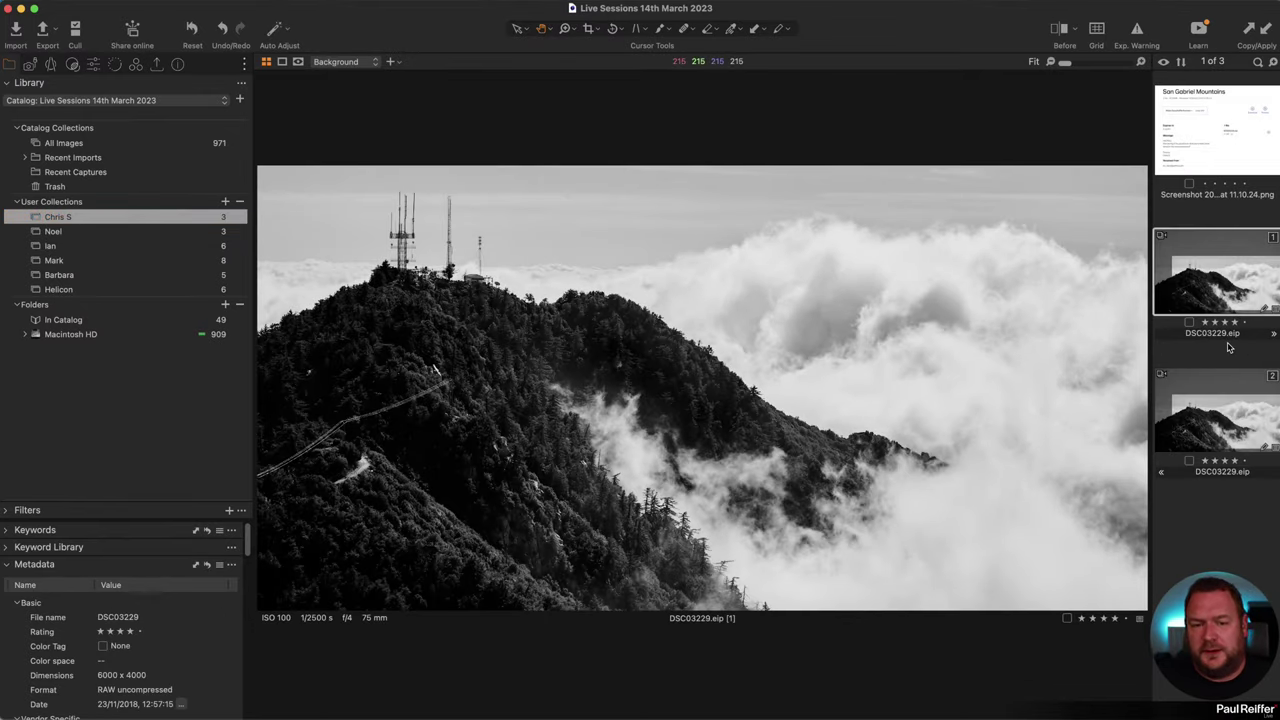
# Step: Review the original-file export options for DSC03229.eip variant 1, including Pack As EIP, and close them without exporting
pyautogui.rightClick(1183, 278)
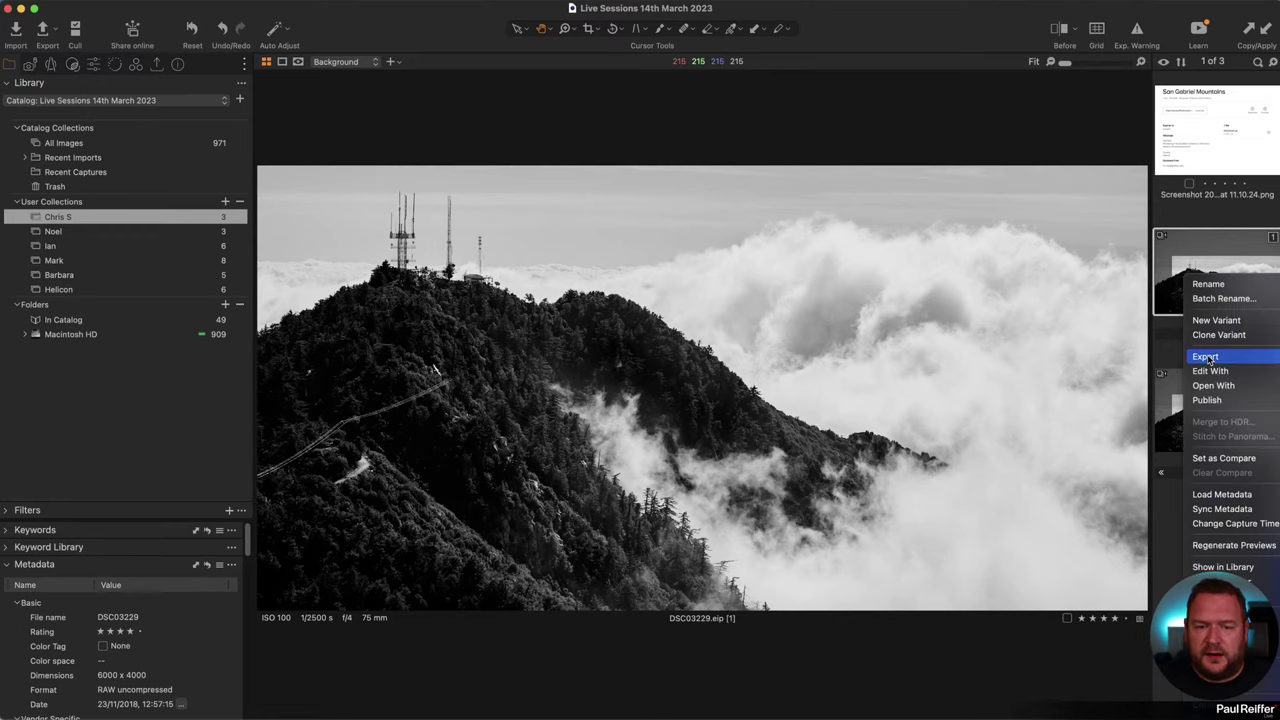
pyautogui.click(649, 123)
pyautogui.press('super+alt+v')
pyautogui.rightClick(381, 97)
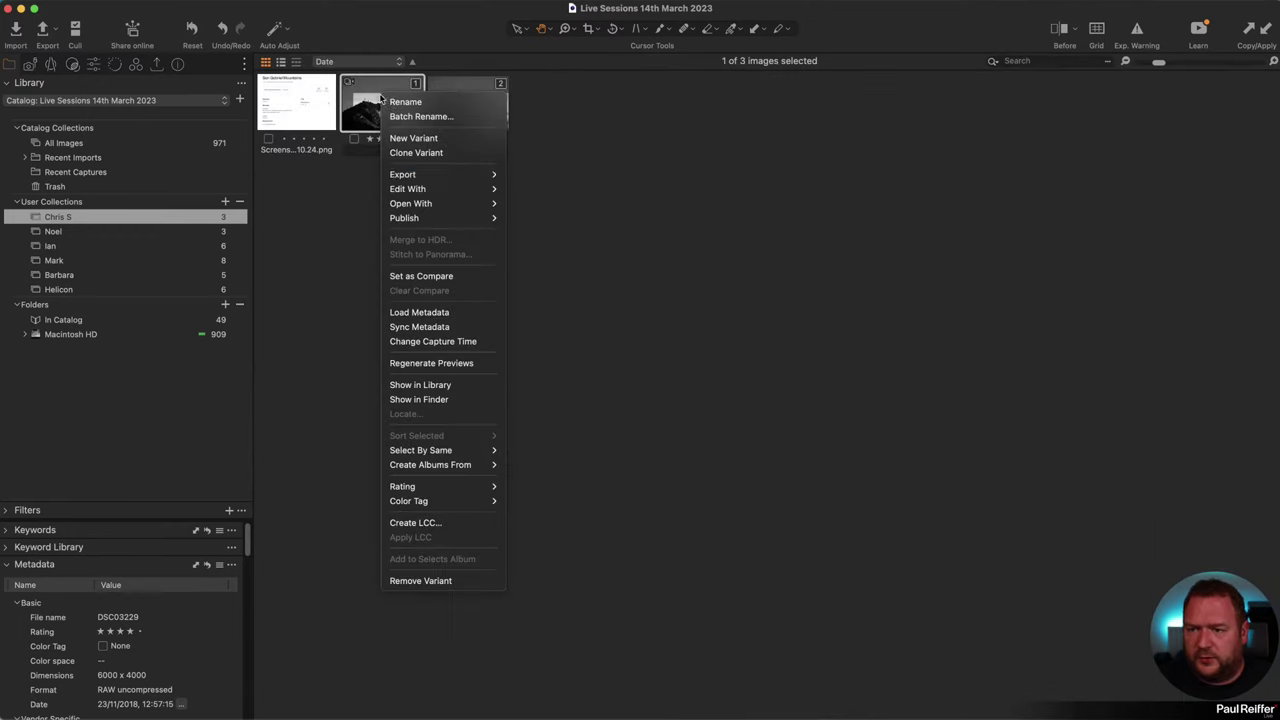
pyautogui.moveTo(470, 174)
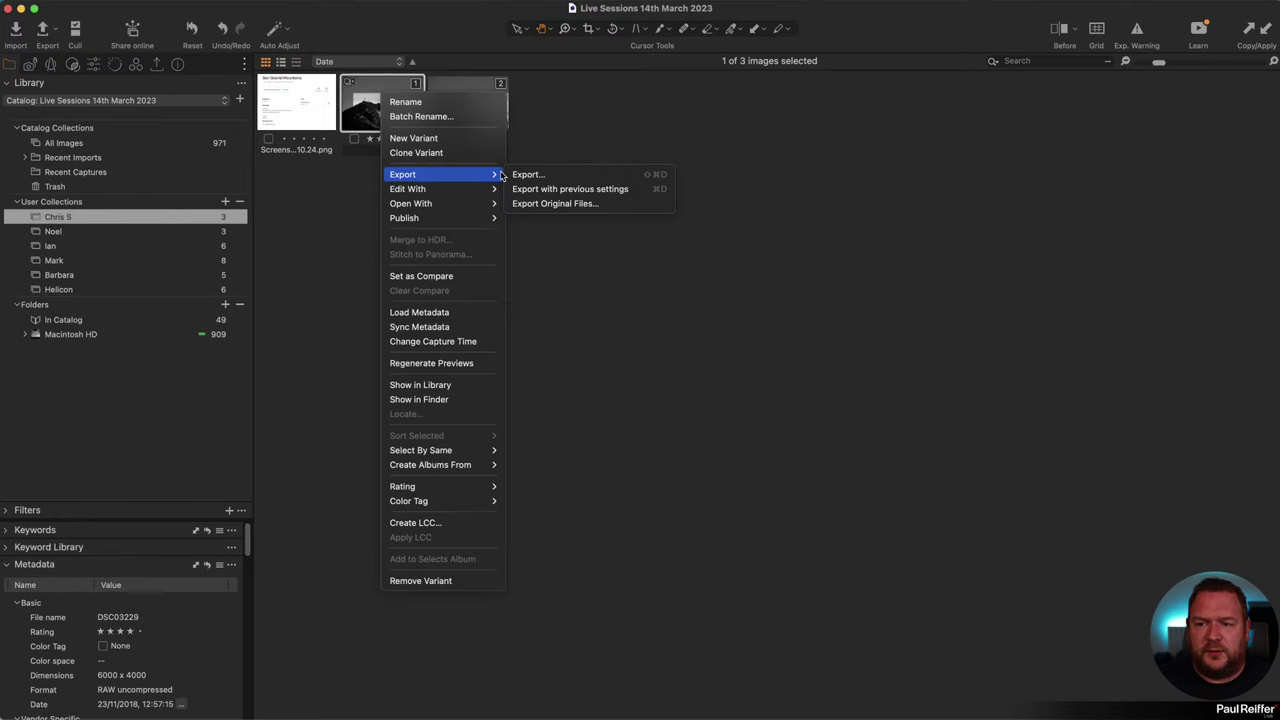
pyautogui.click(581, 204)
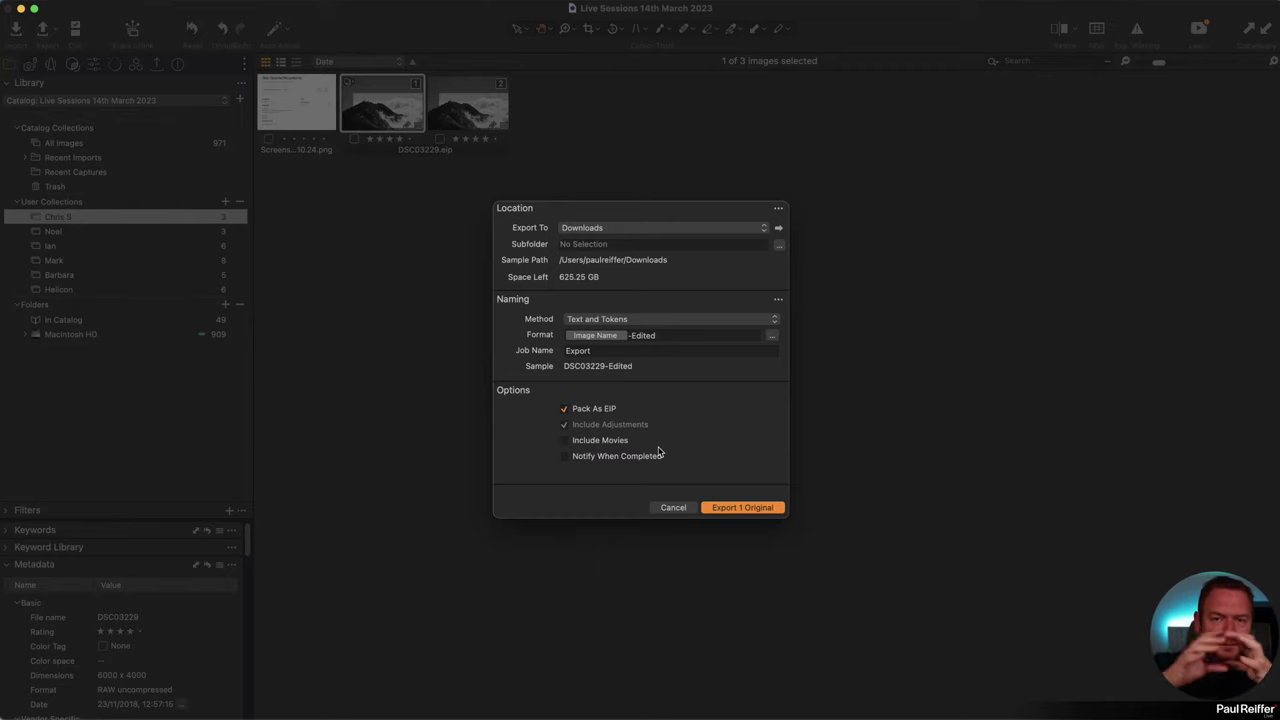
pyautogui.click(664, 510)
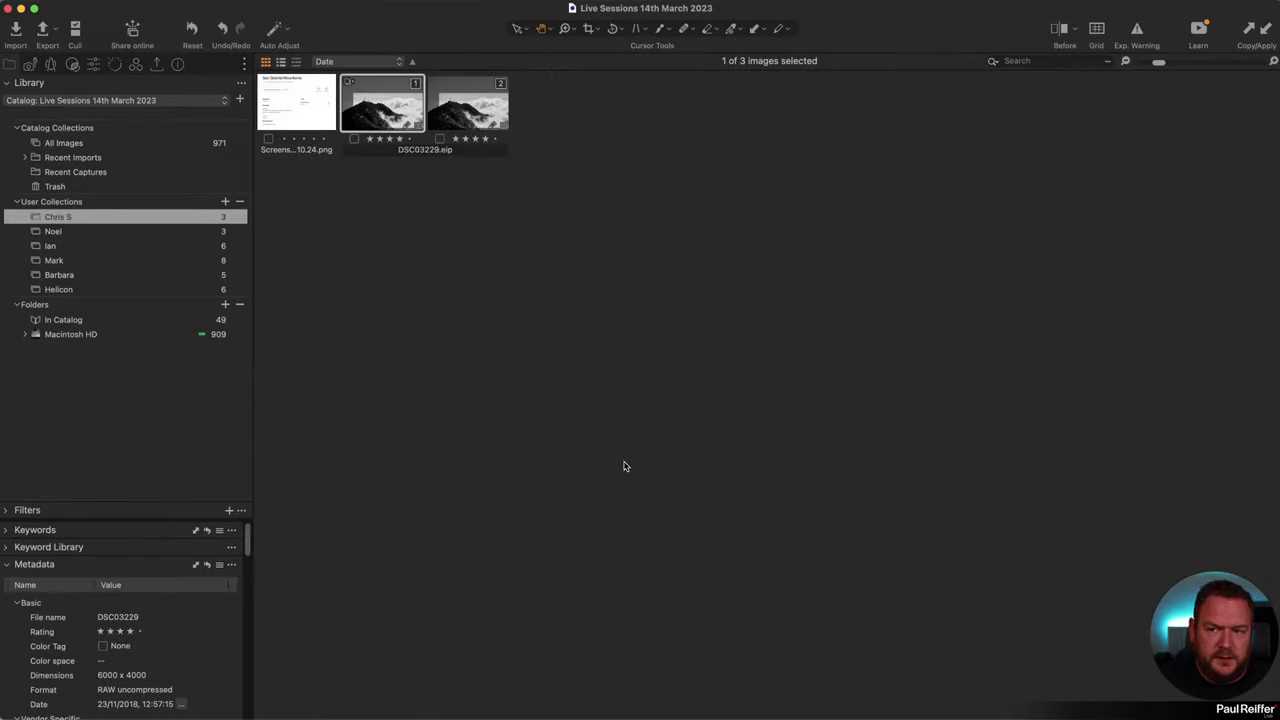
pyautogui.click(194, 234)
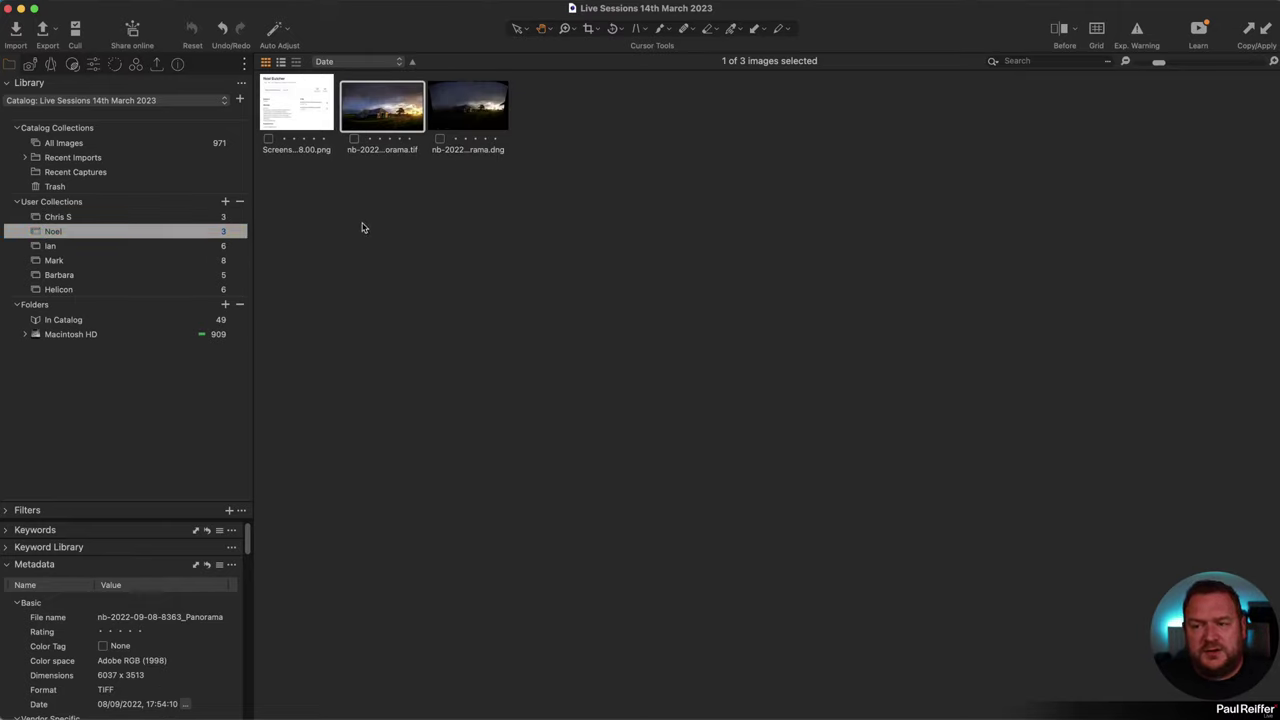
pyautogui.click(363, 223)
pyautogui.doubleClick(378, 110)
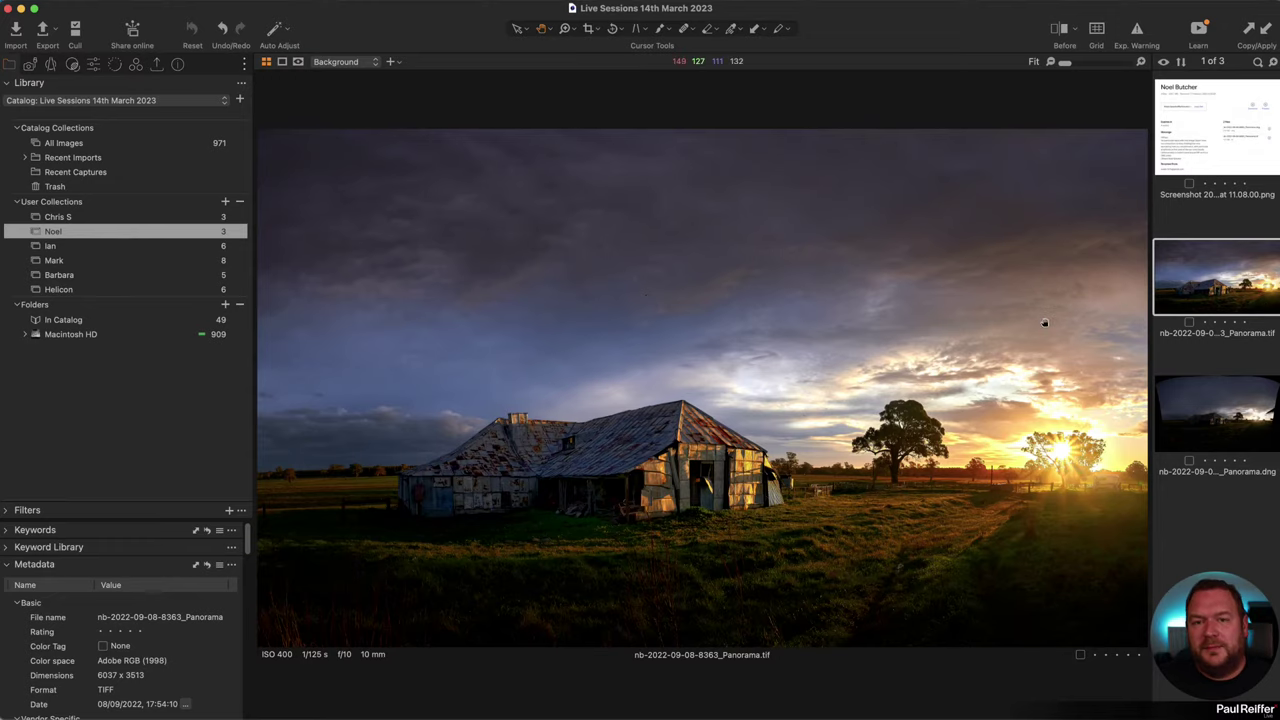
pyautogui.doubleClick(909, 320)
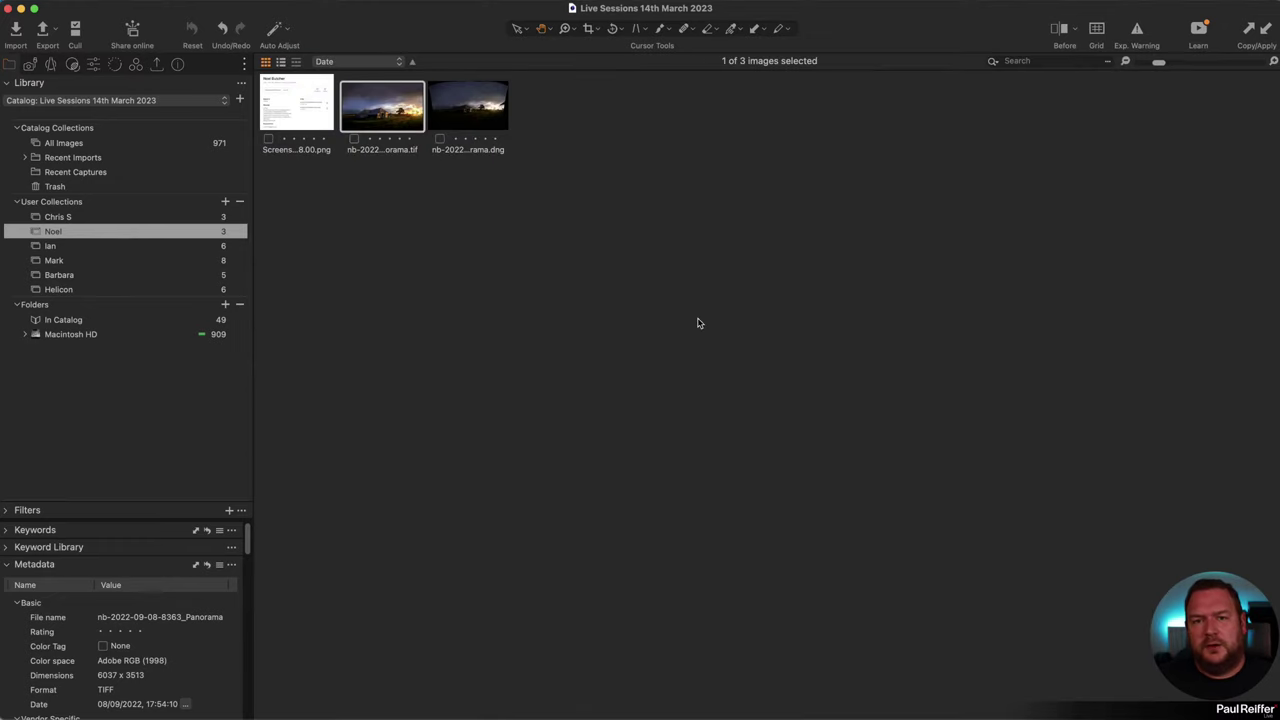
pyautogui.press('super+alt+v')
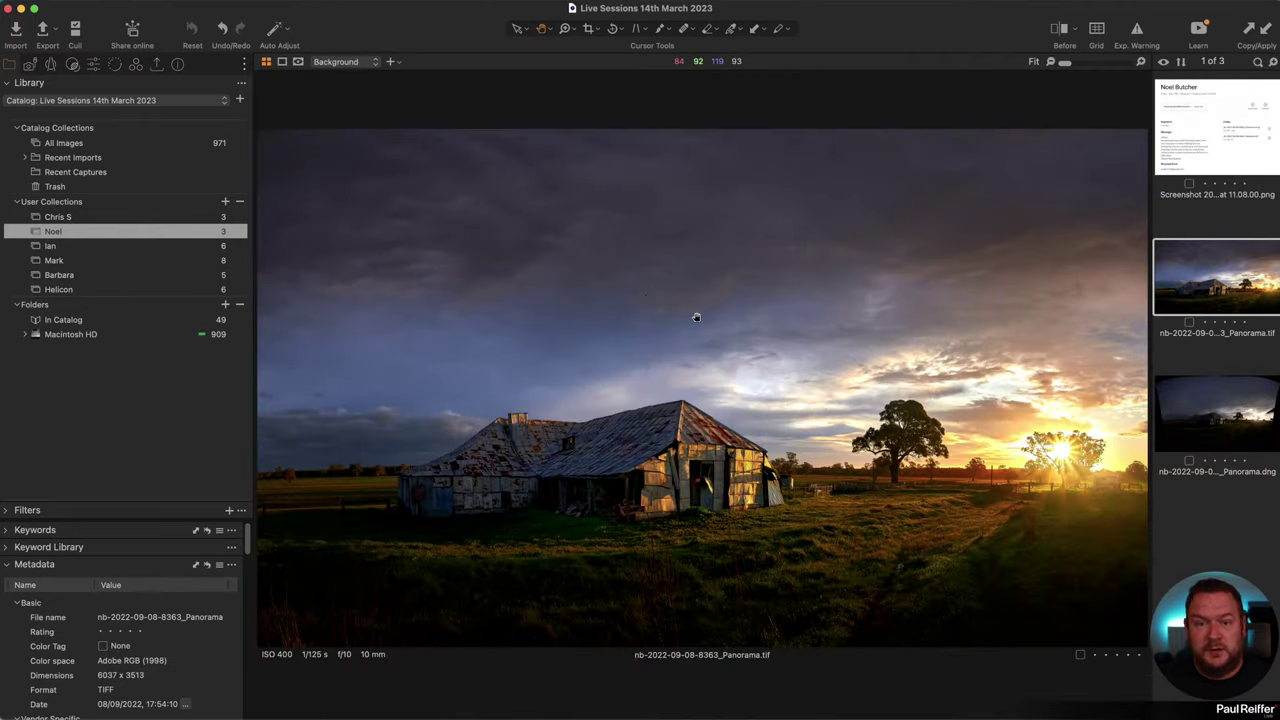
# Step: Look up the Viewer display option and its shortcut, and toggle the viewer off and on with the panorama TIFF selected
pyautogui.click(285, 1)
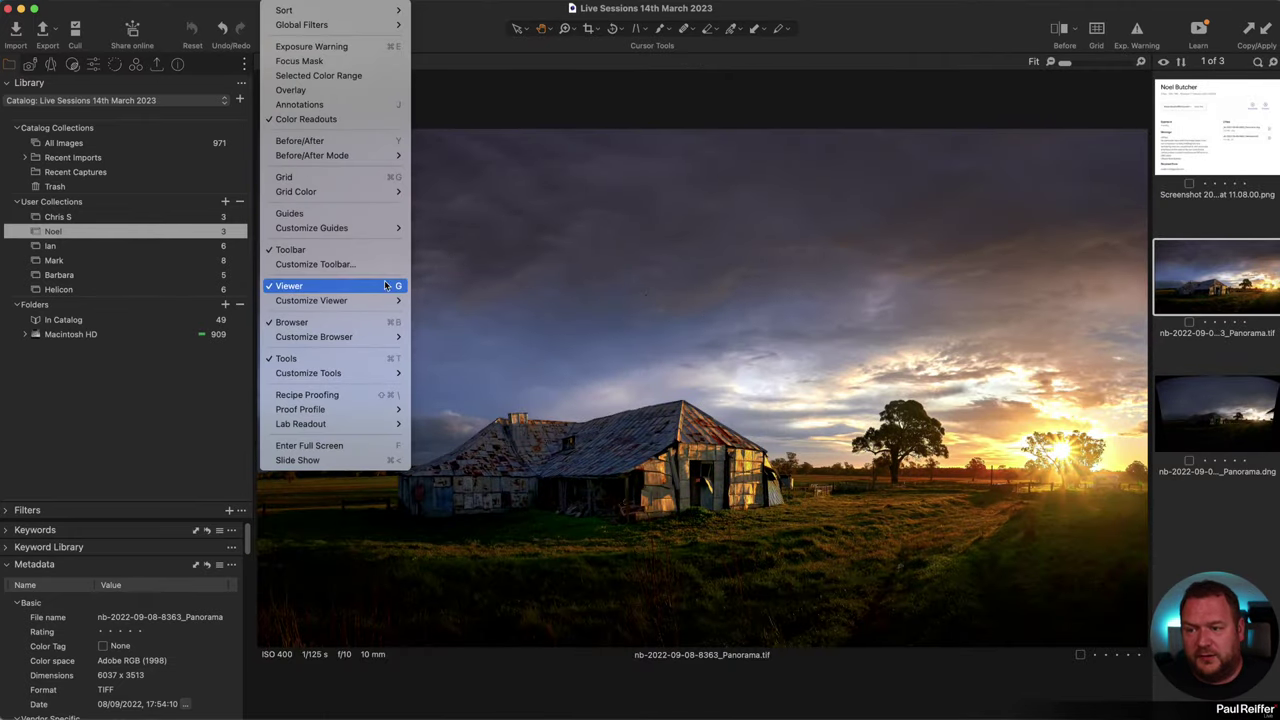
pyautogui.click(877, 44)
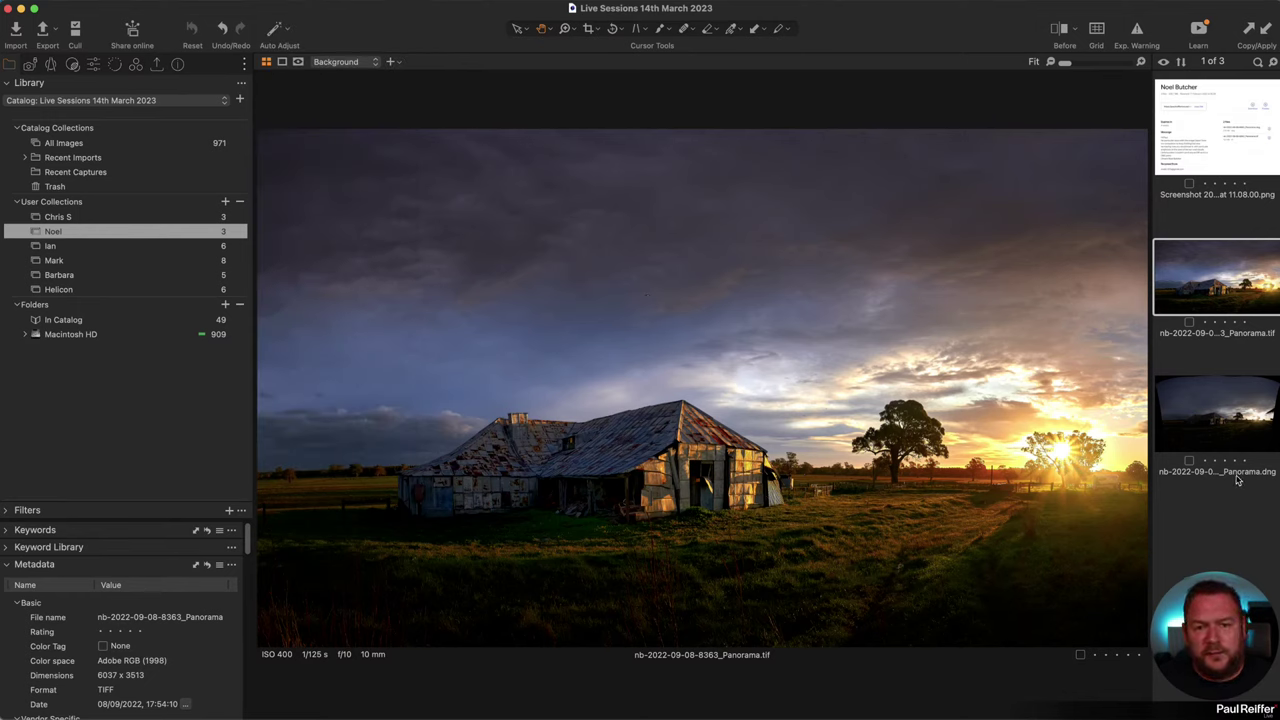
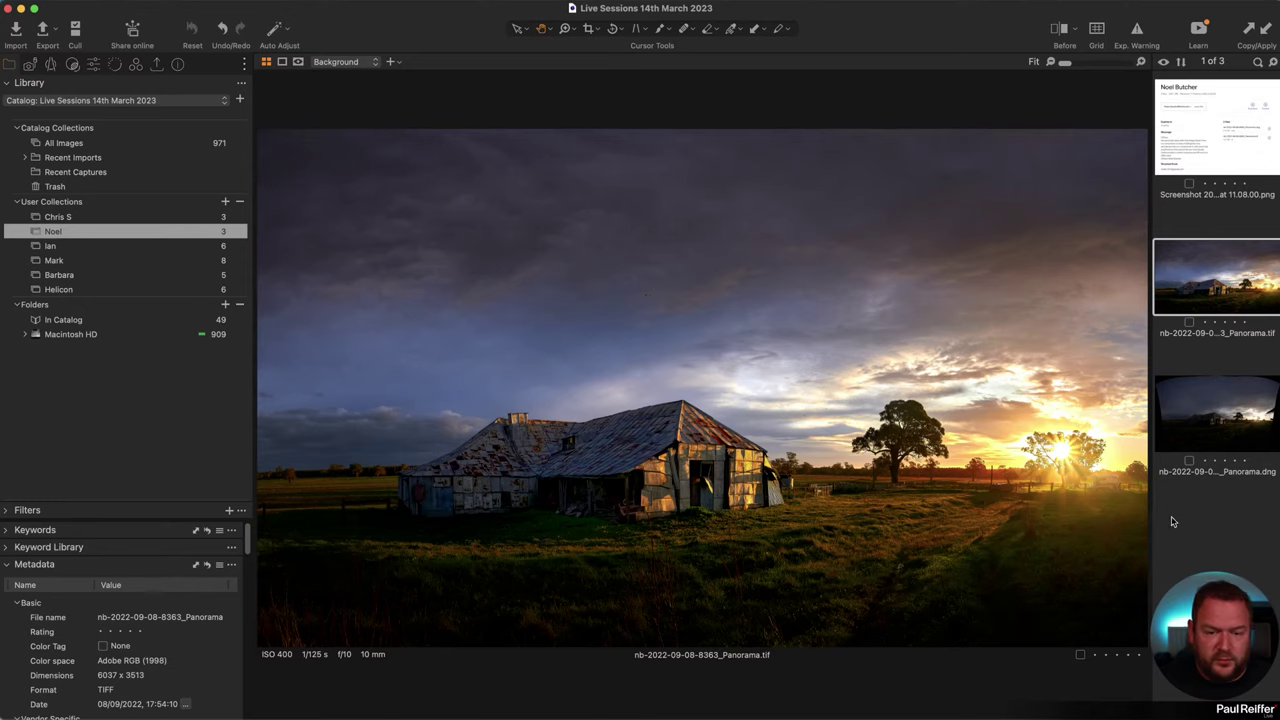
pyautogui.click(1178, 518)
pyautogui.click(1188, 306)
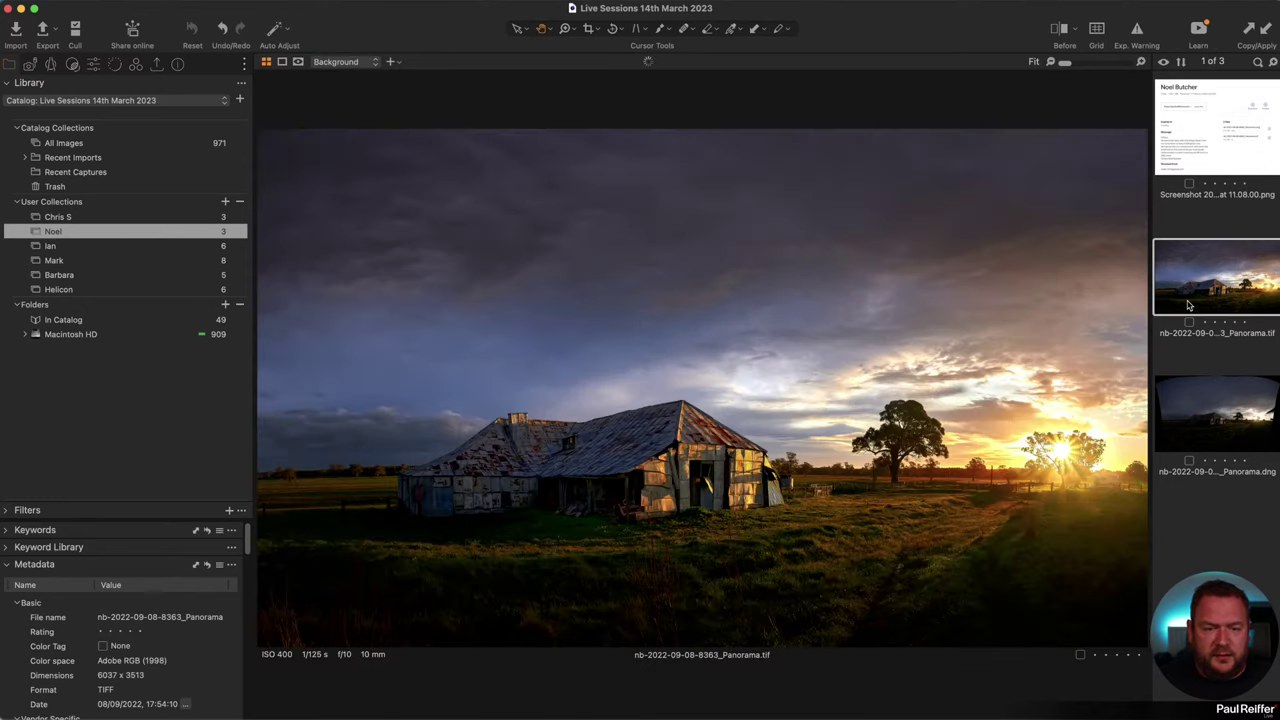
pyautogui.press('super+alt+v')
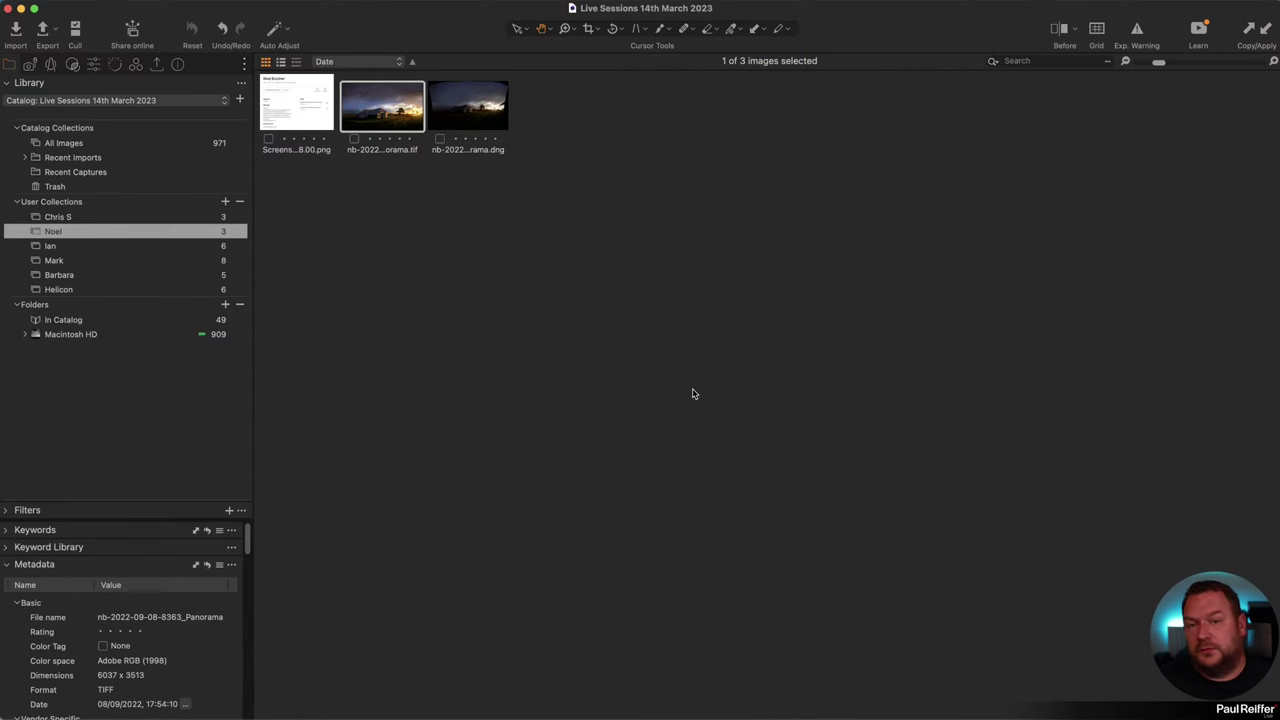
pyautogui.press('super+alt+v')
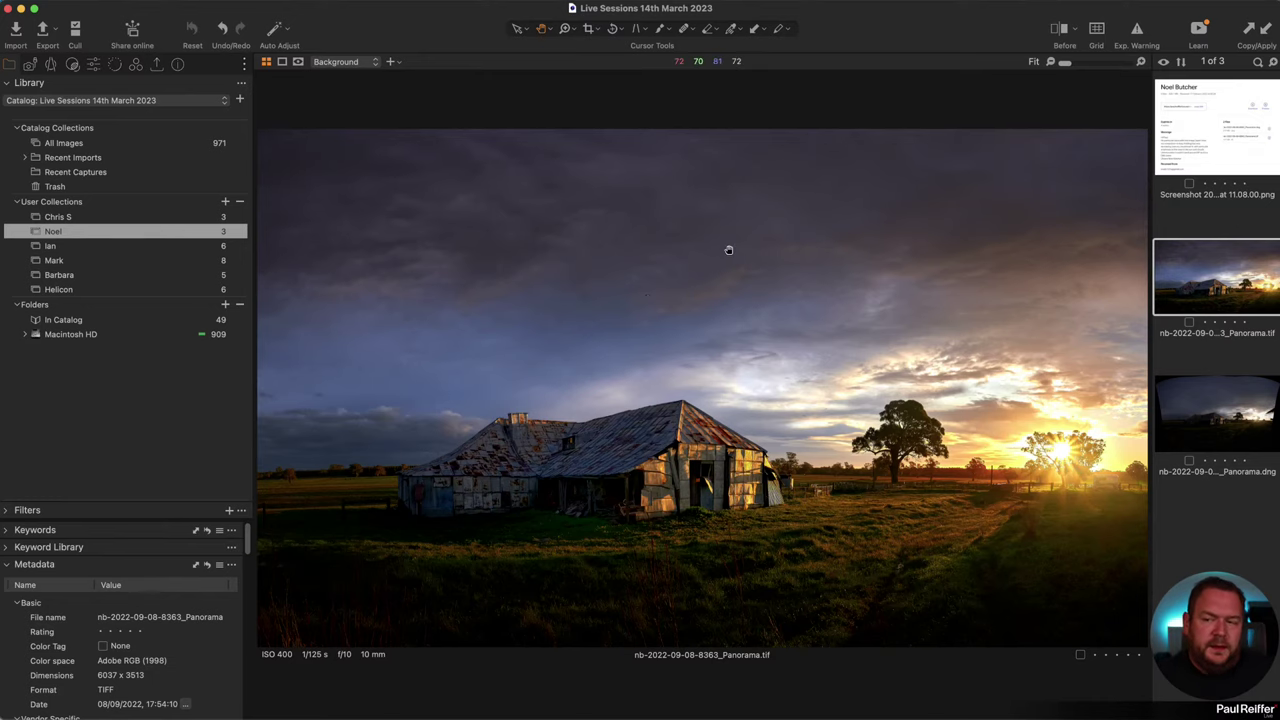
# Step: Compare the panorama DNG with the TIFF, and try to export the TIFF's original to Downloads with Pack As EIP enabled
pyautogui.click(1190, 416)
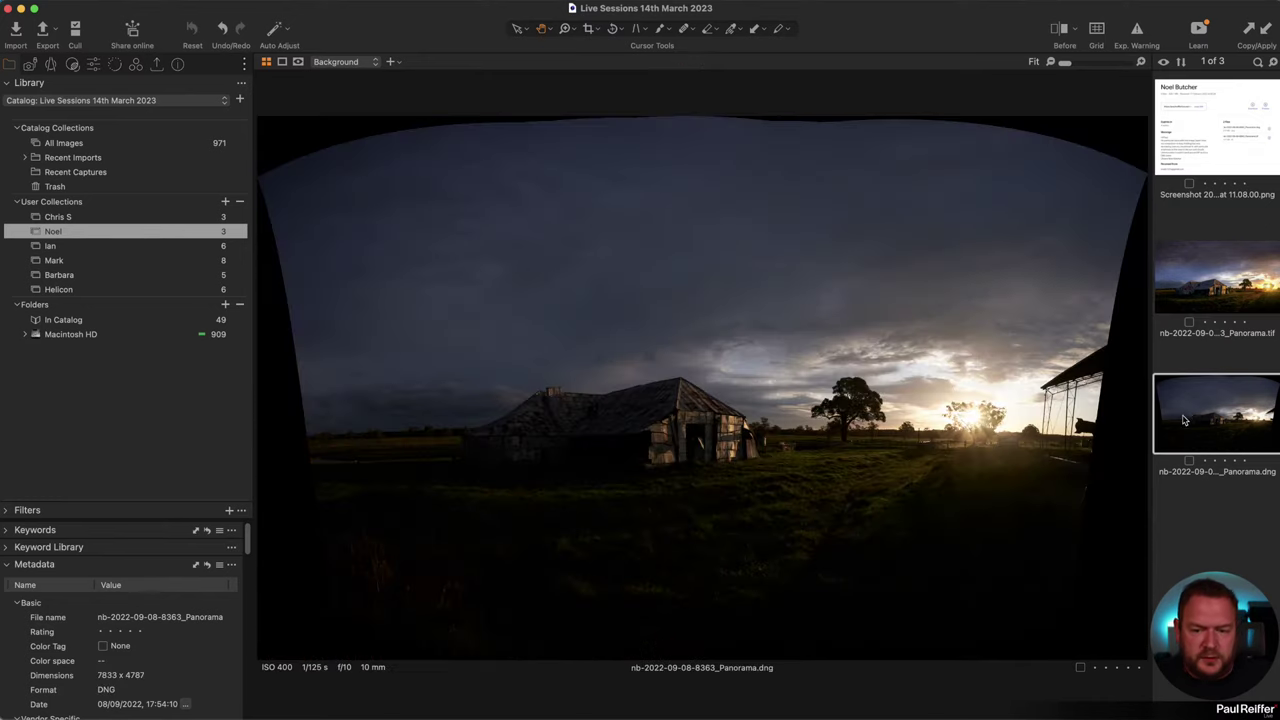
pyautogui.click(1218, 293)
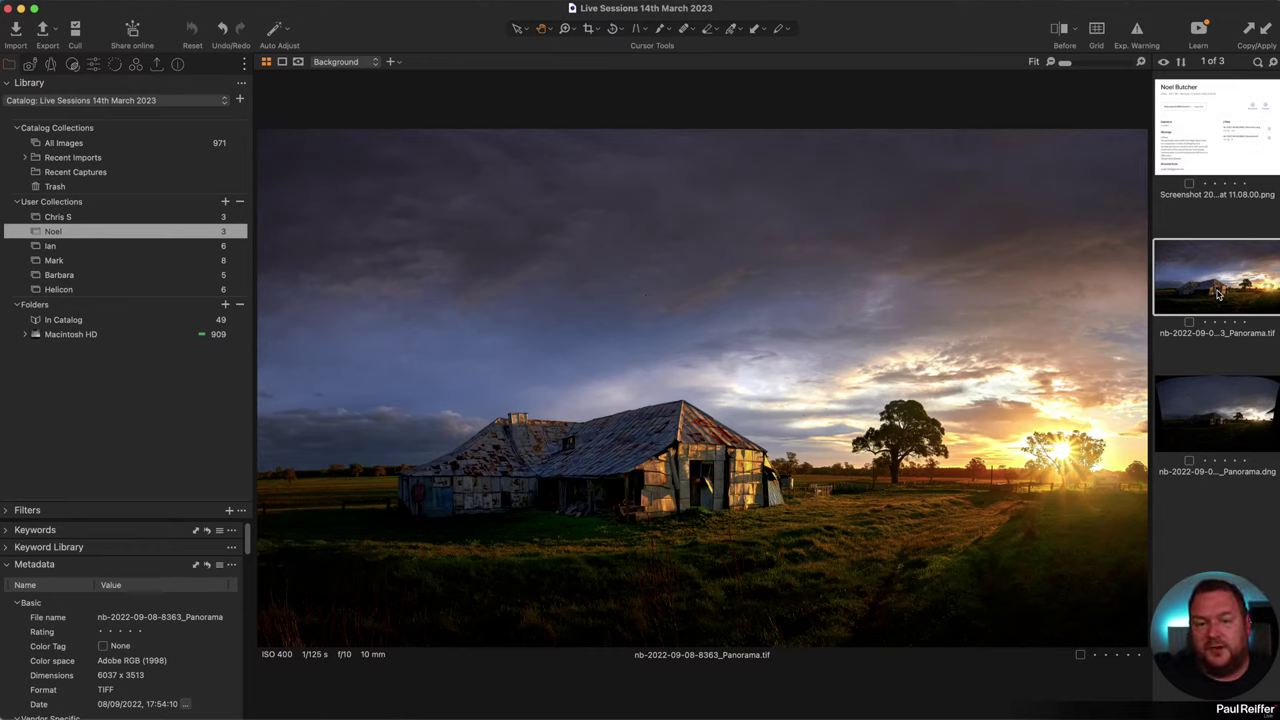
pyautogui.rightClick(1166, 261)
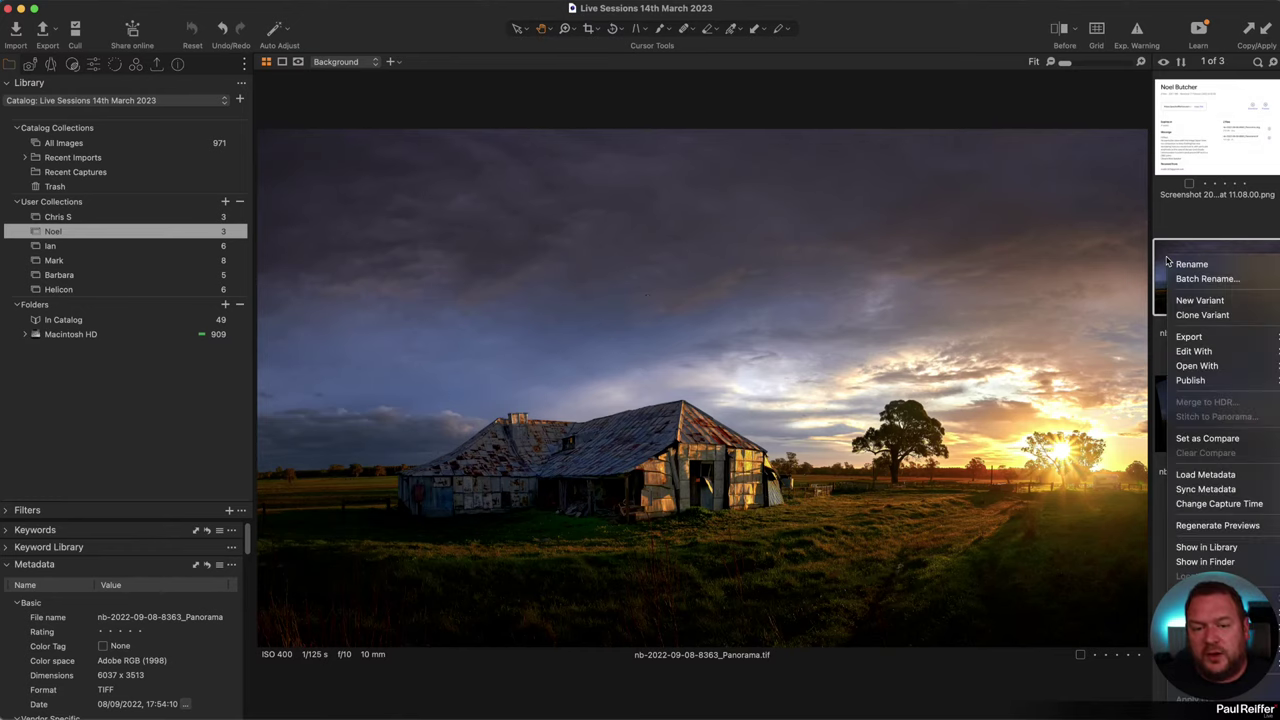
pyautogui.click(1217, 344)
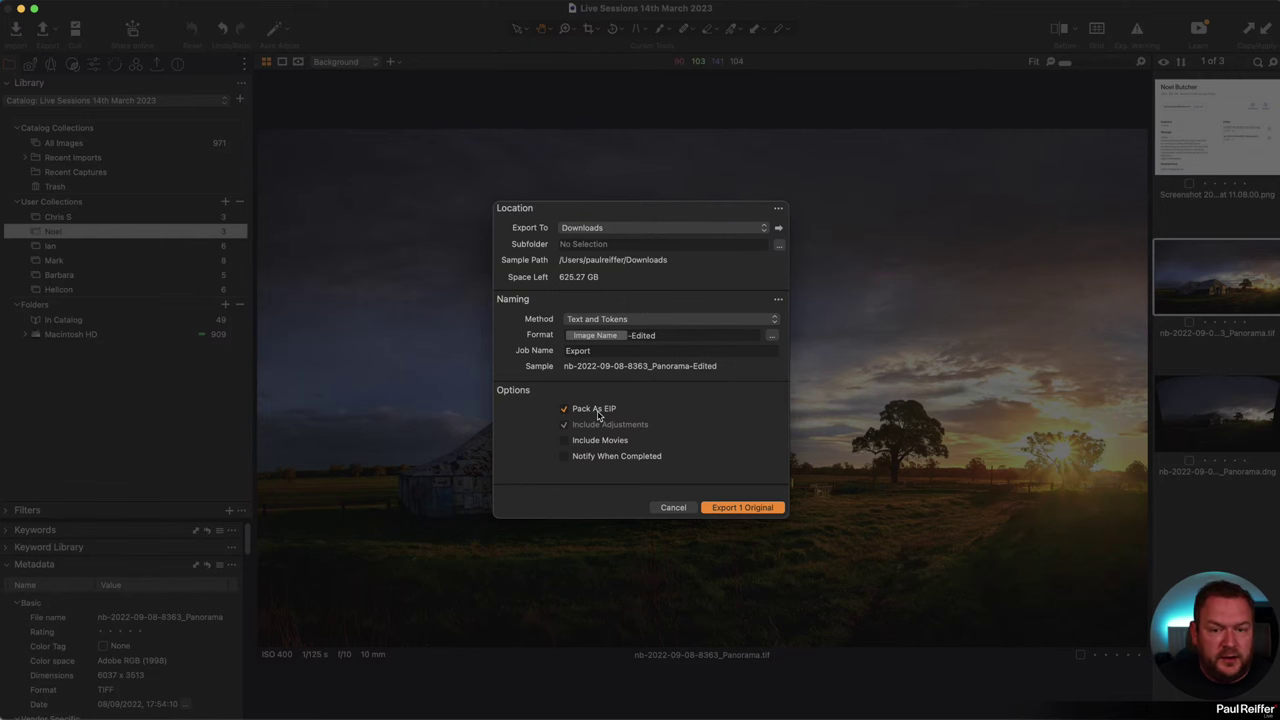
pyautogui.click(743, 507)
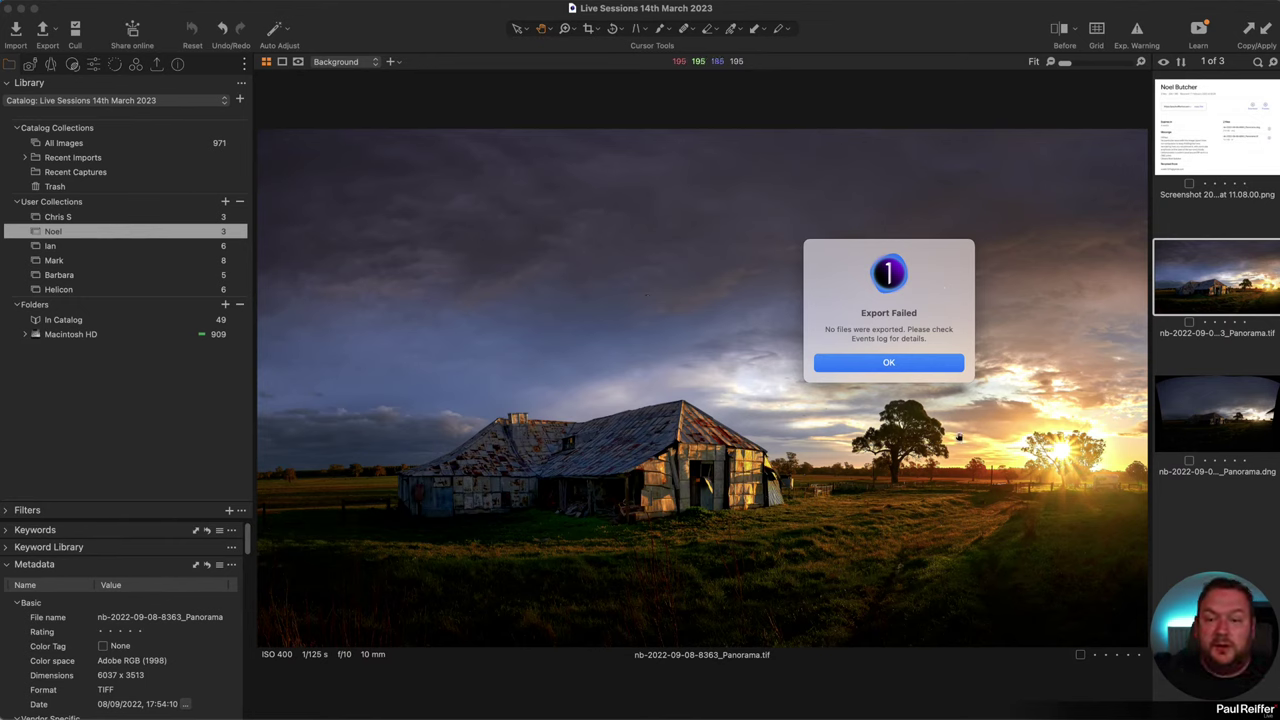
pyautogui.click(894, 366)
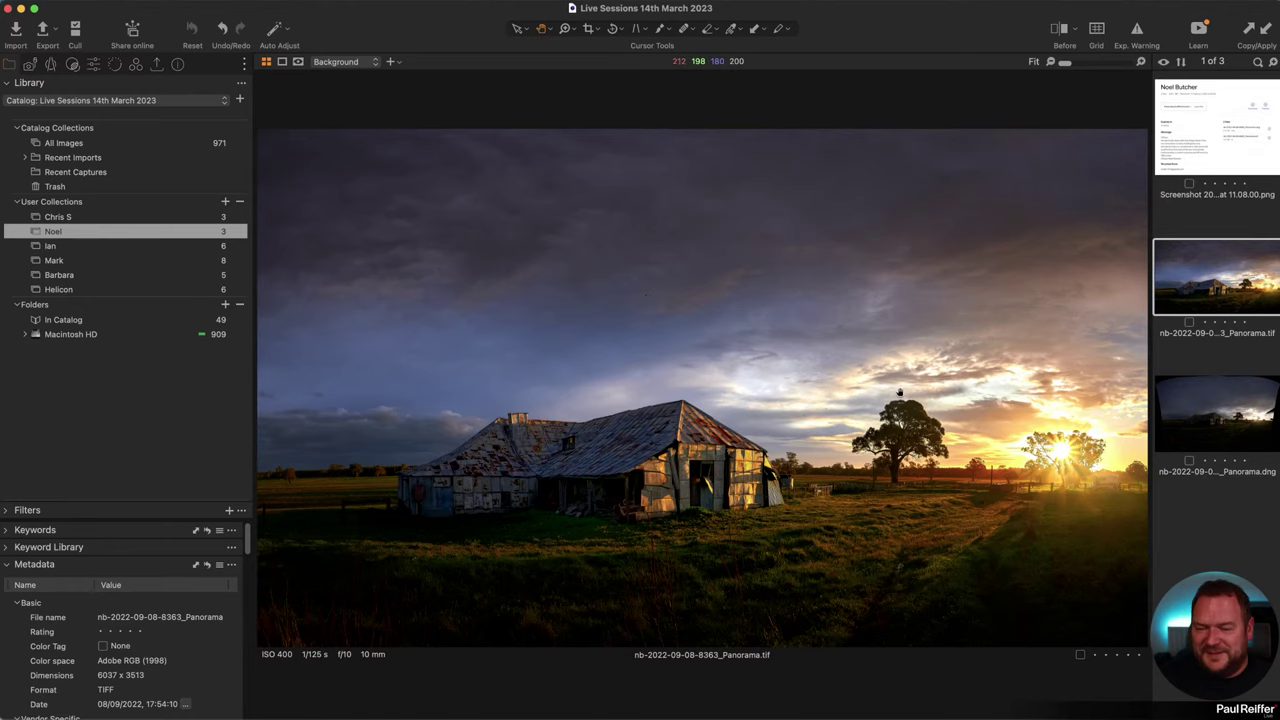
# Step: Compare the unedited panorama DNG with the finished TIFF in the viewer
pyautogui.click(1206, 430)
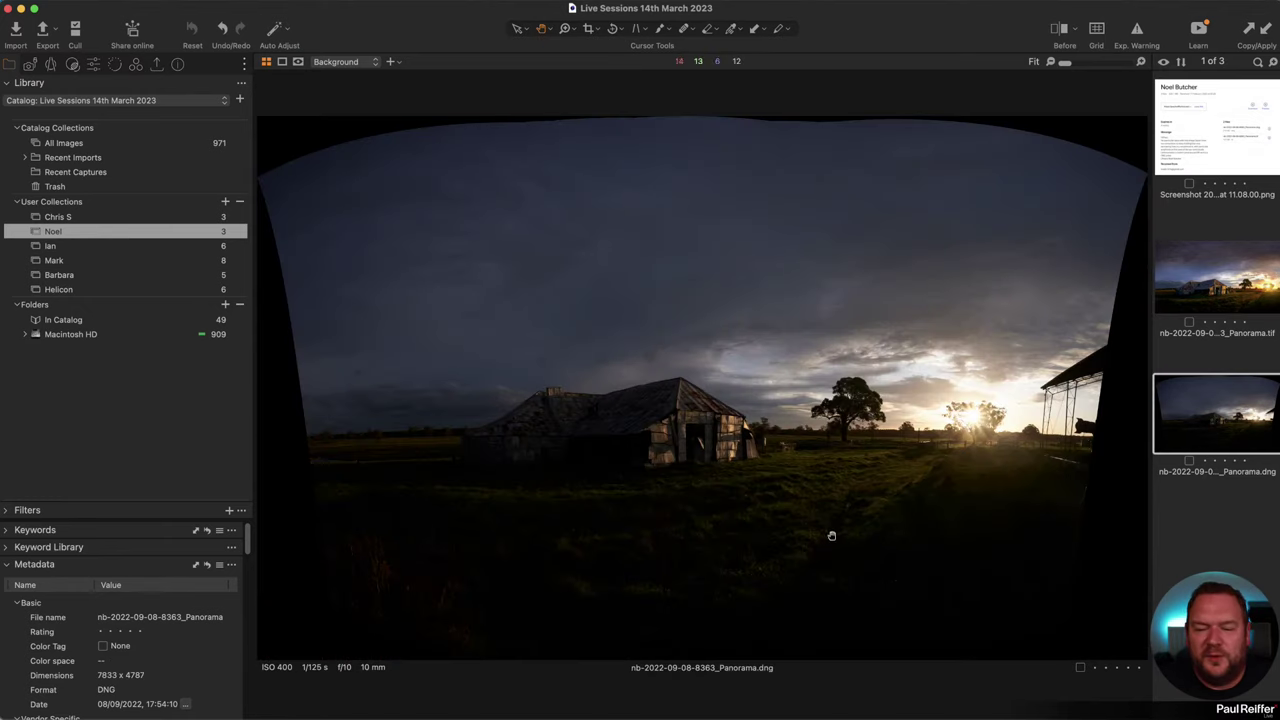
pyautogui.click(1216, 288)
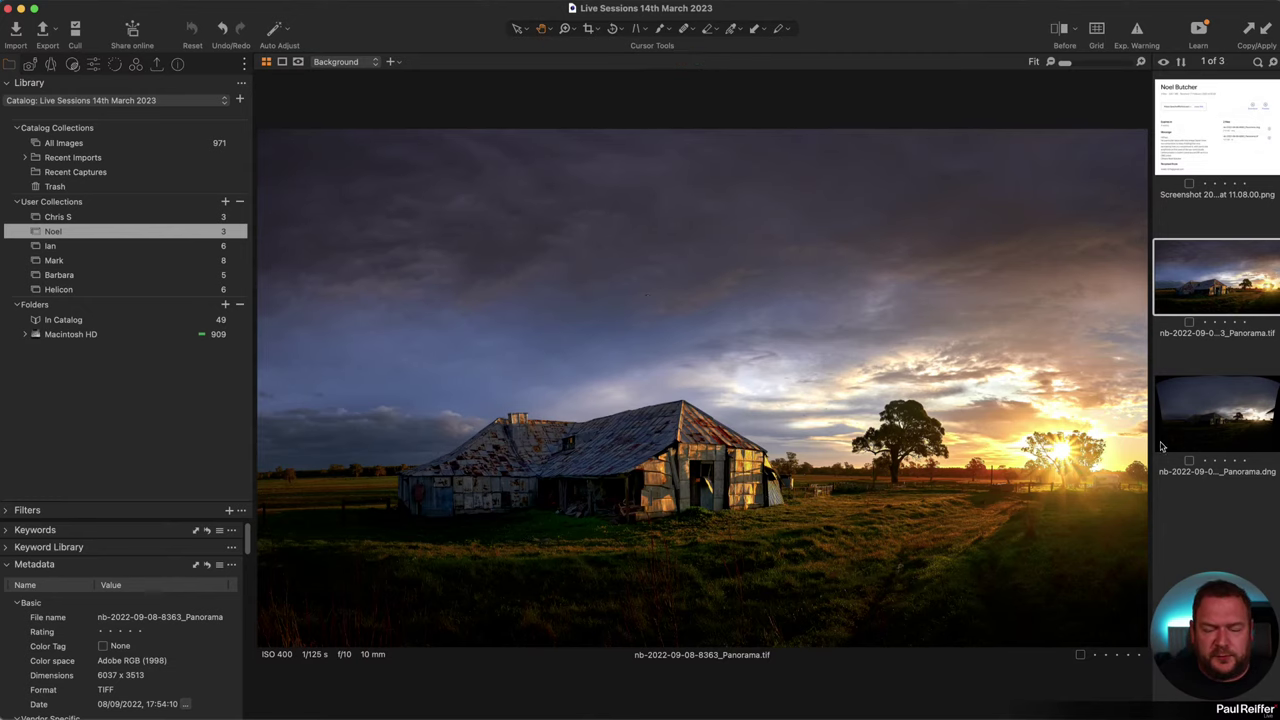
pyautogui.click(1222, 420)
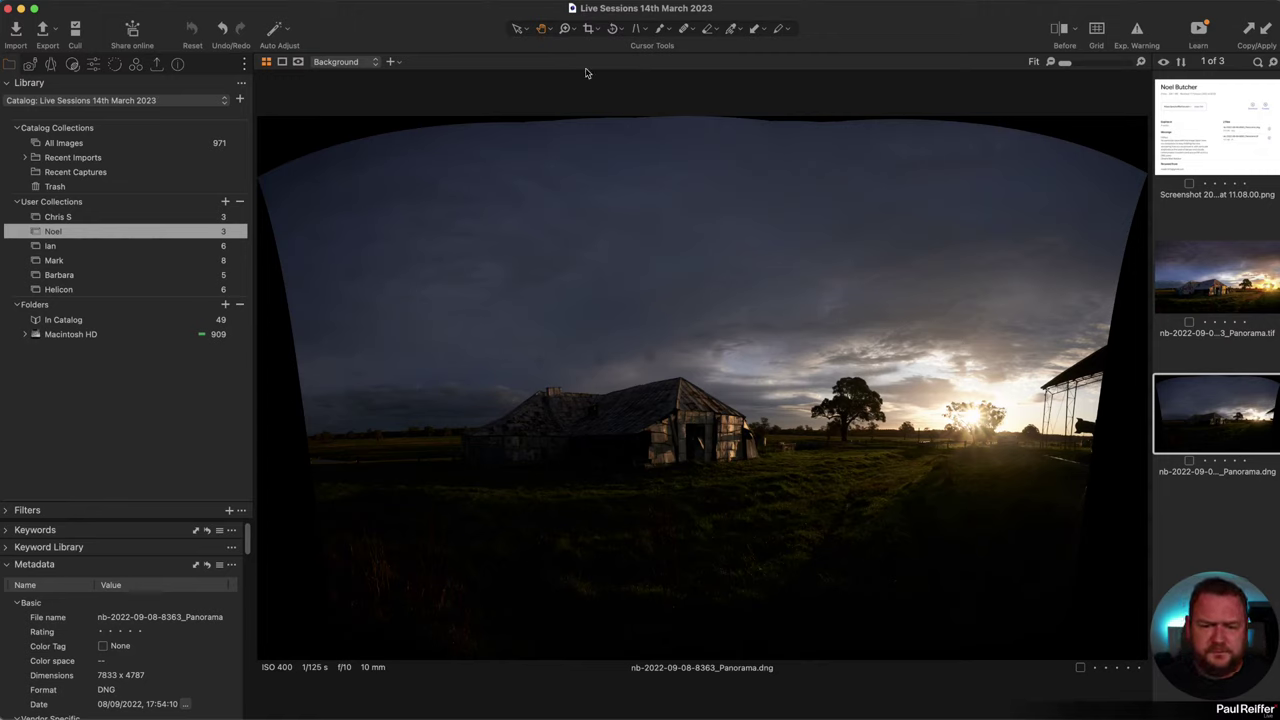
pyautogui.click(616, 30)
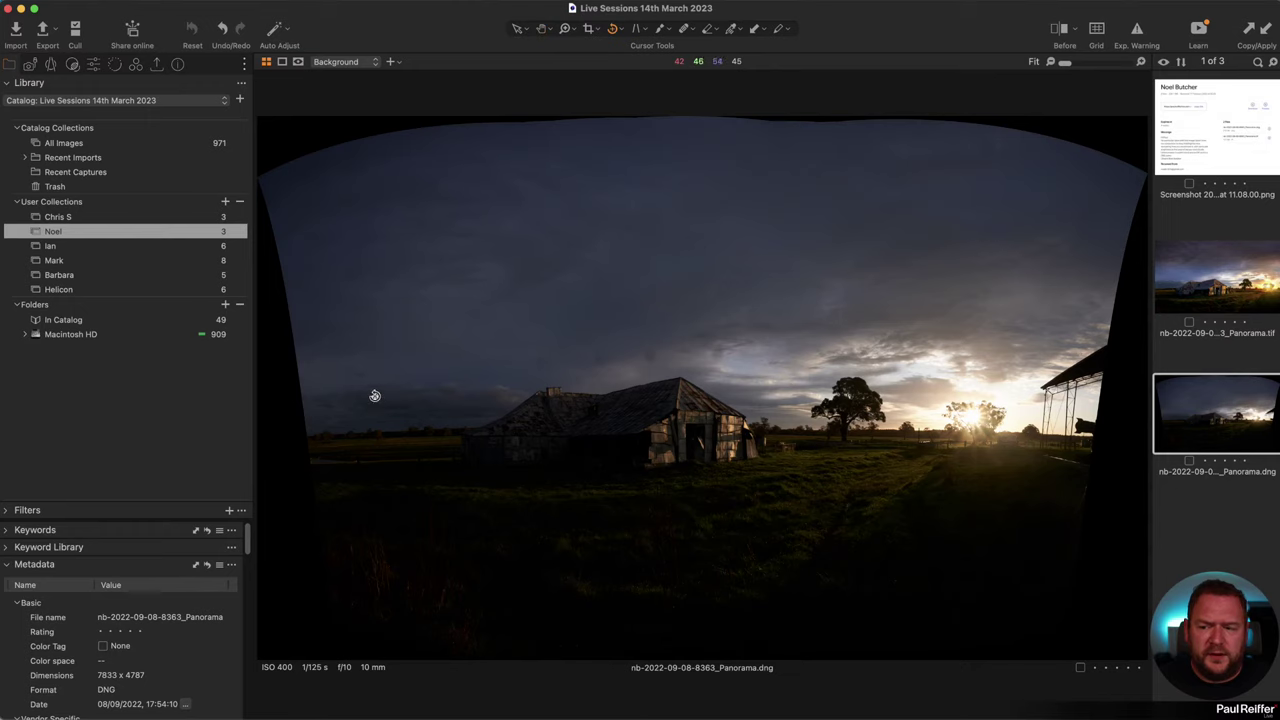
pyautogui.moveTo(331, 435); pyautogui.dragTo(1088, 437)
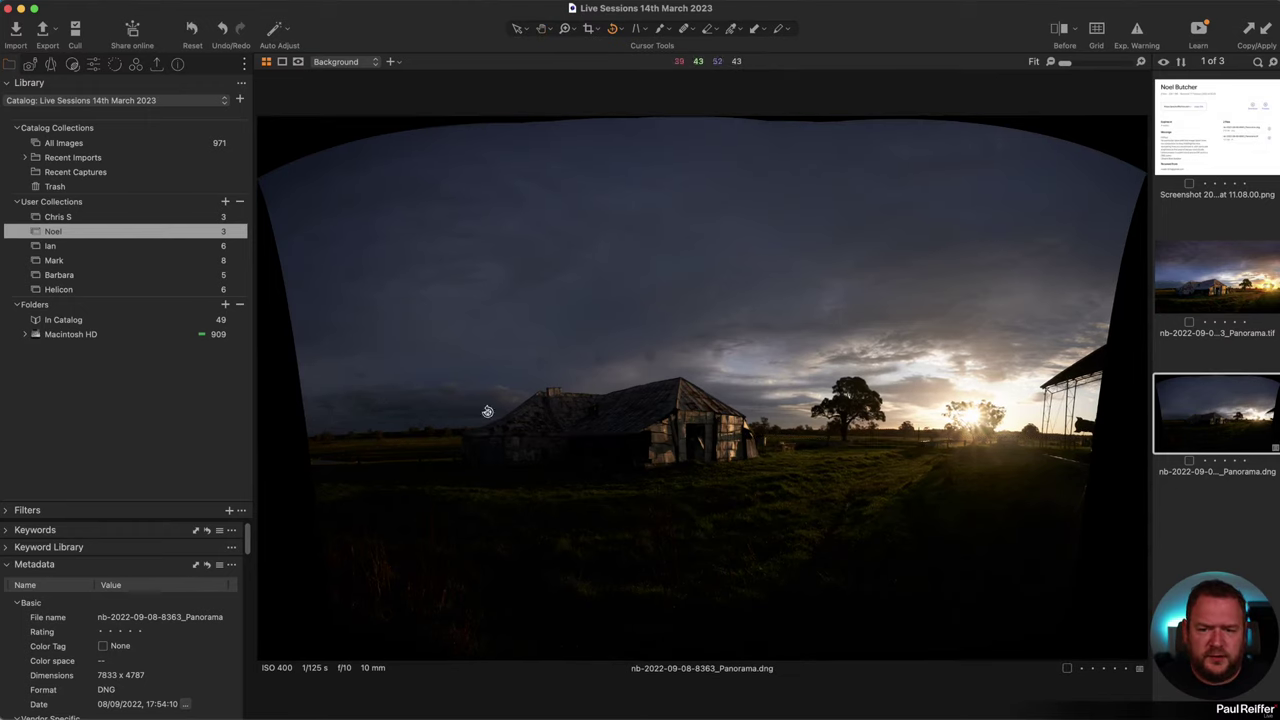
# Step: Try the Generic pincushion distortion lens profile on the DNG with Distortion at 18, and restore Distortion 0 and the Generic profile
pyautogui.click(52, 64)
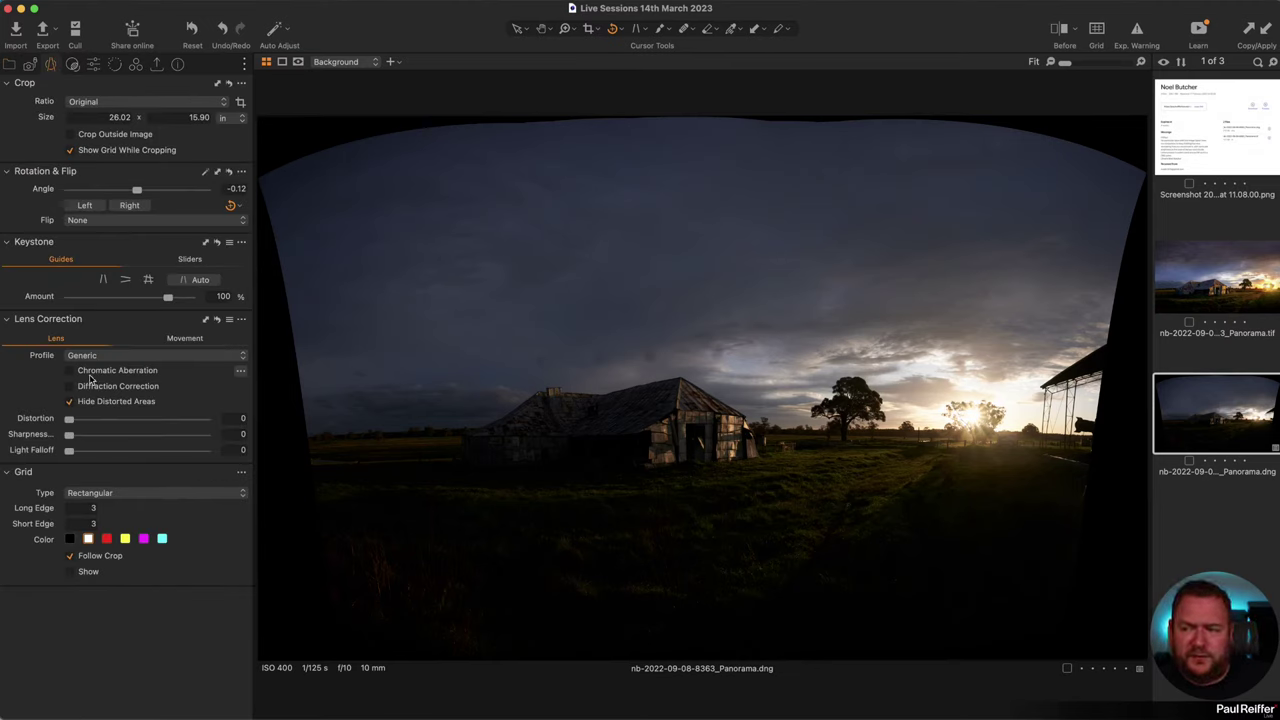
pyautogui.moveTo(71, 421); pyautogui.dragTo(186, 435)
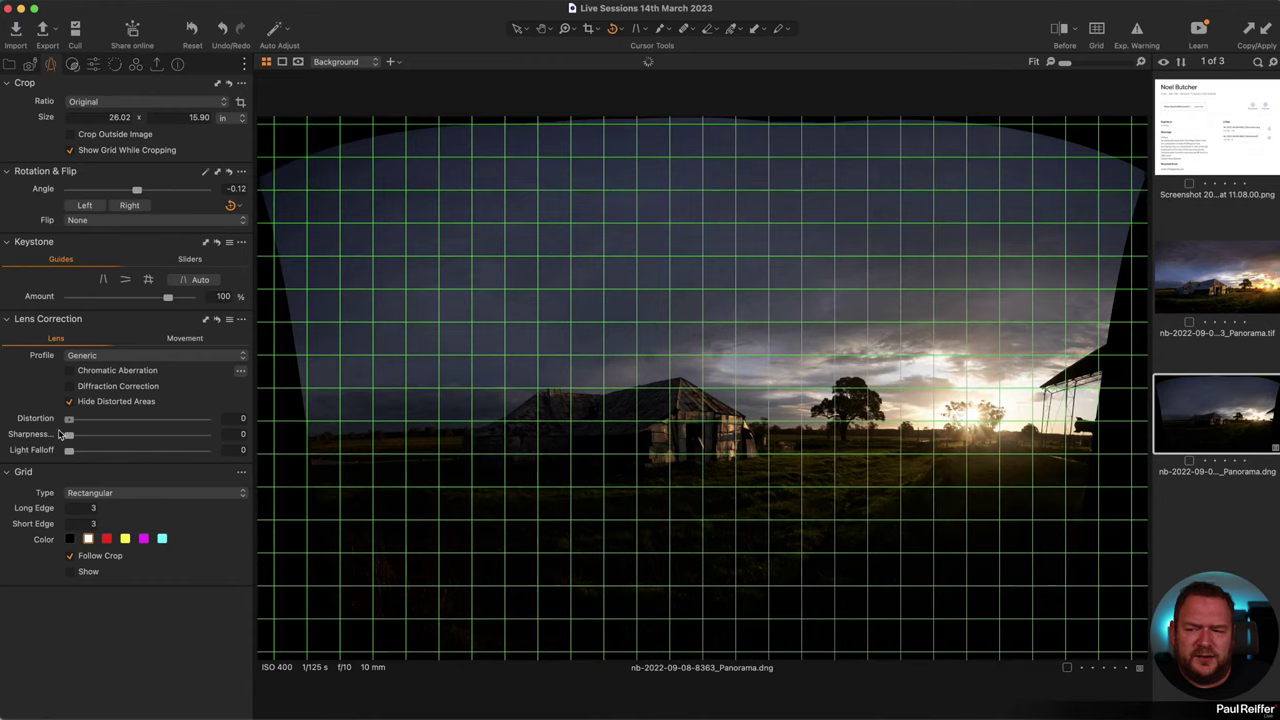
pyautogui.click(128, 355)
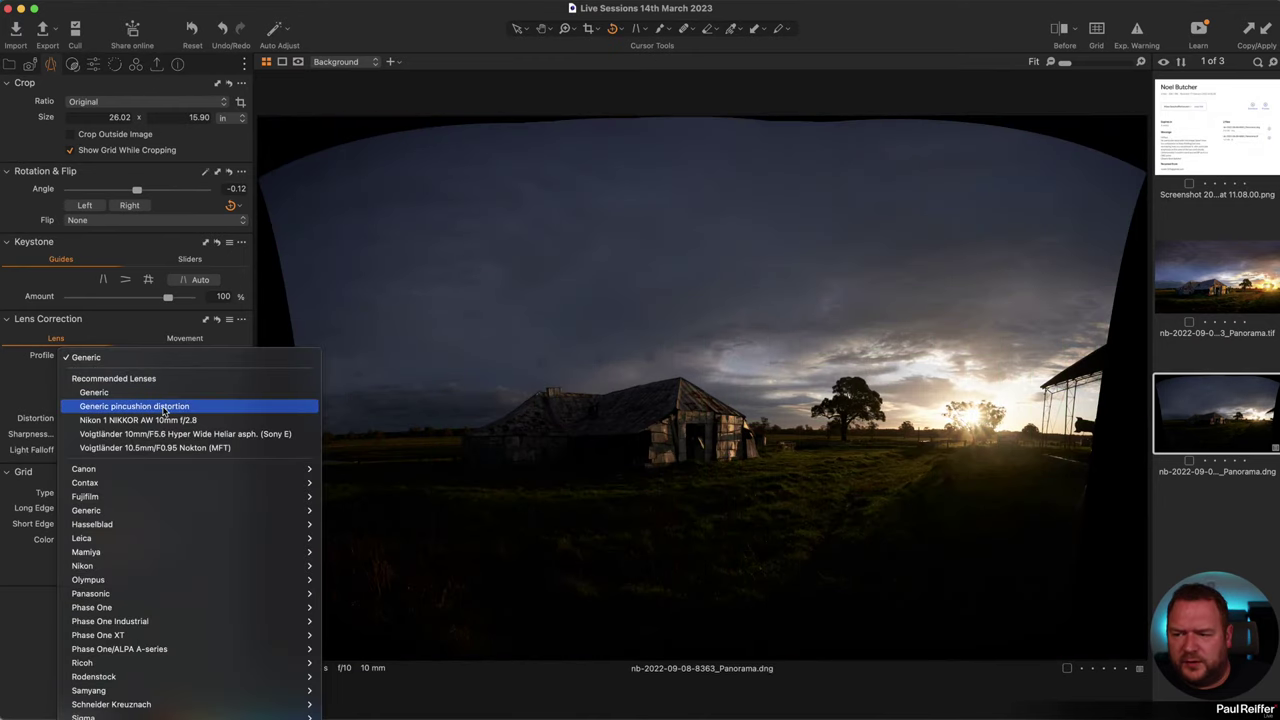
pyautogui.click(140, 407)
pyautogui.moveTo(70, 420)
pyautogui.mouseDown()
pyautogui.moveTo(101, 425)
pyautogui.moveTo(91, 428)
pyautogui.mouseUp()
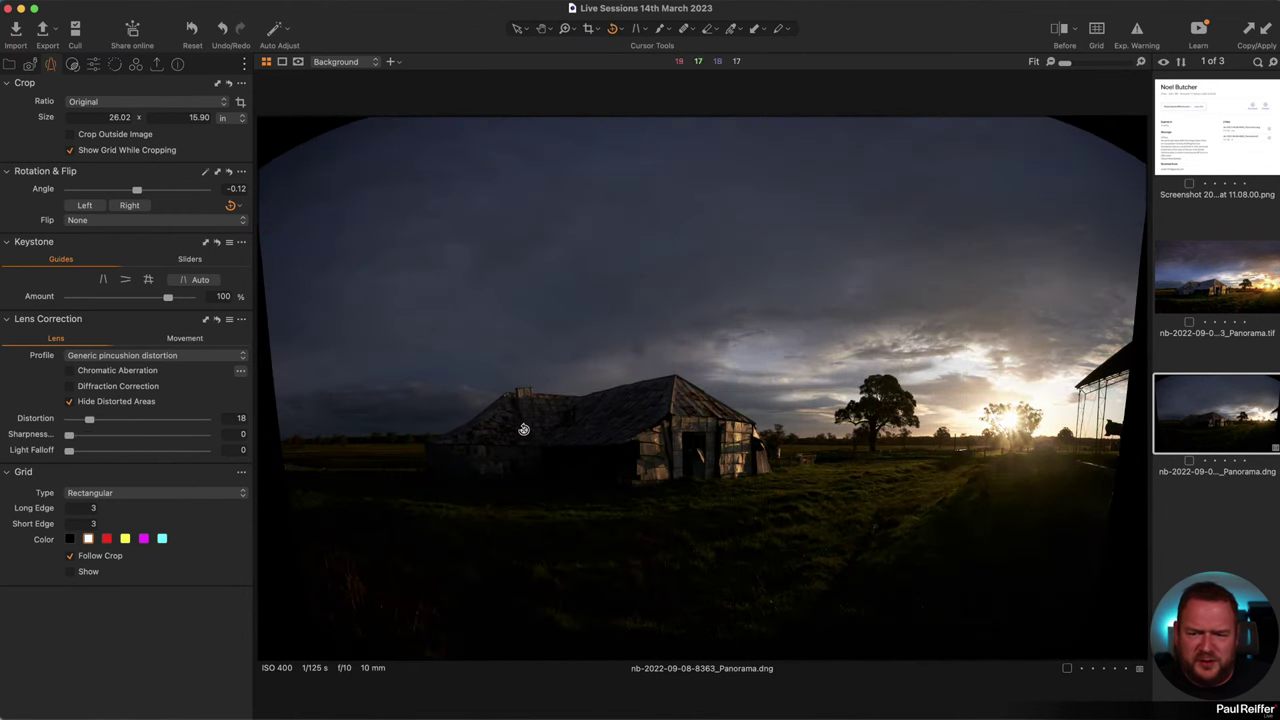
pyautogui.doubleClick(89, 419)
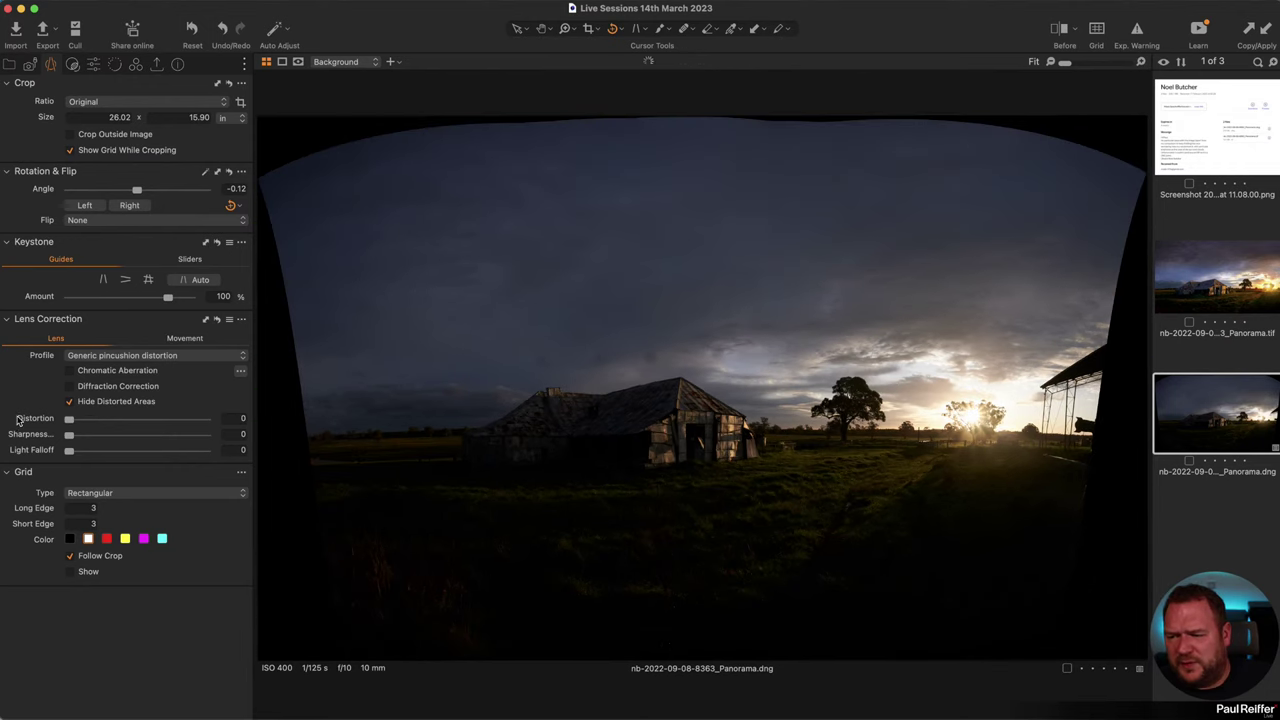
pyautogui.click(127, 357)
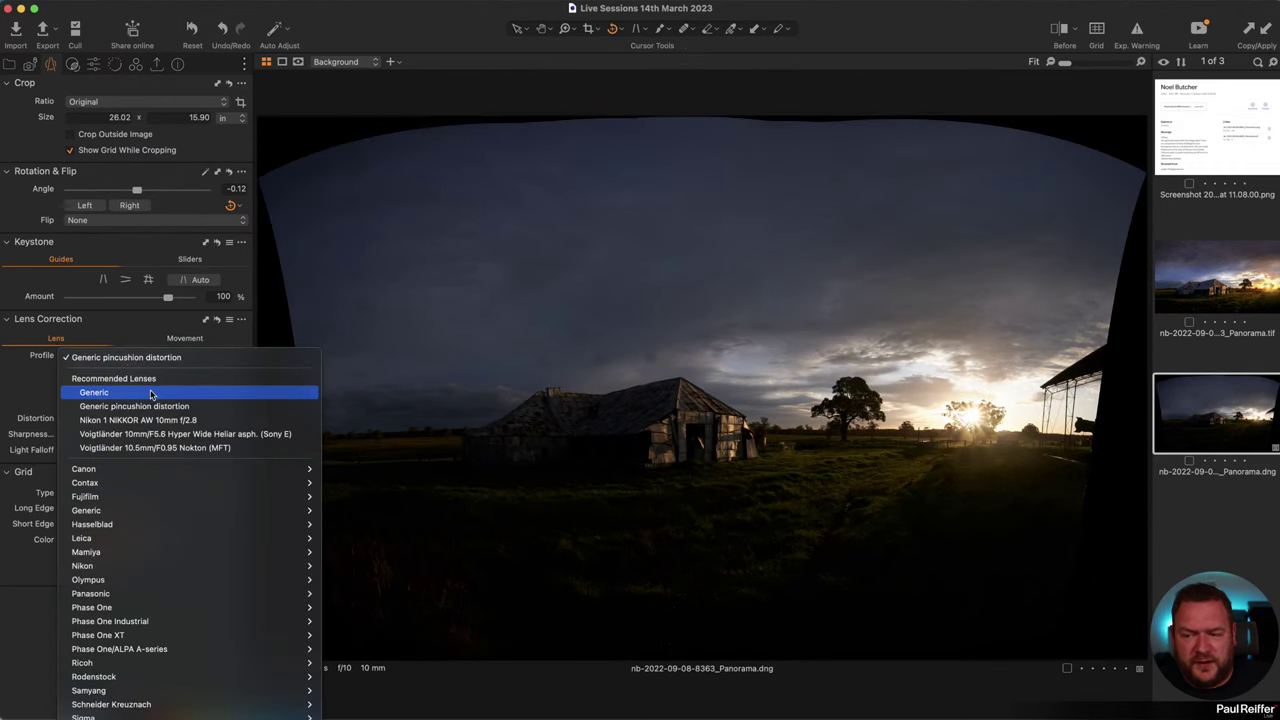
pyautogui.click(151, 393)
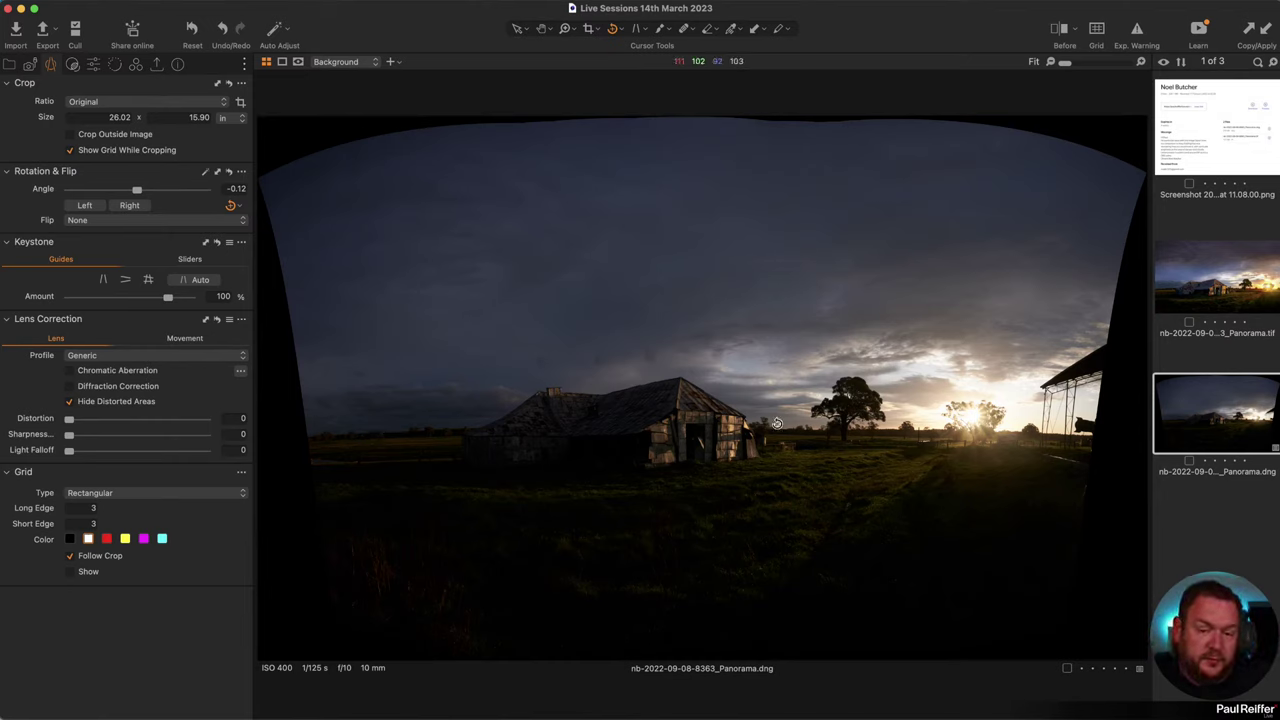
# Step: Crop the DNG panorama to about 23.60 x 14.42 in, cutting off the curved upper and left edges, and check the right side at 100%
pyautogui.click(588, 28)
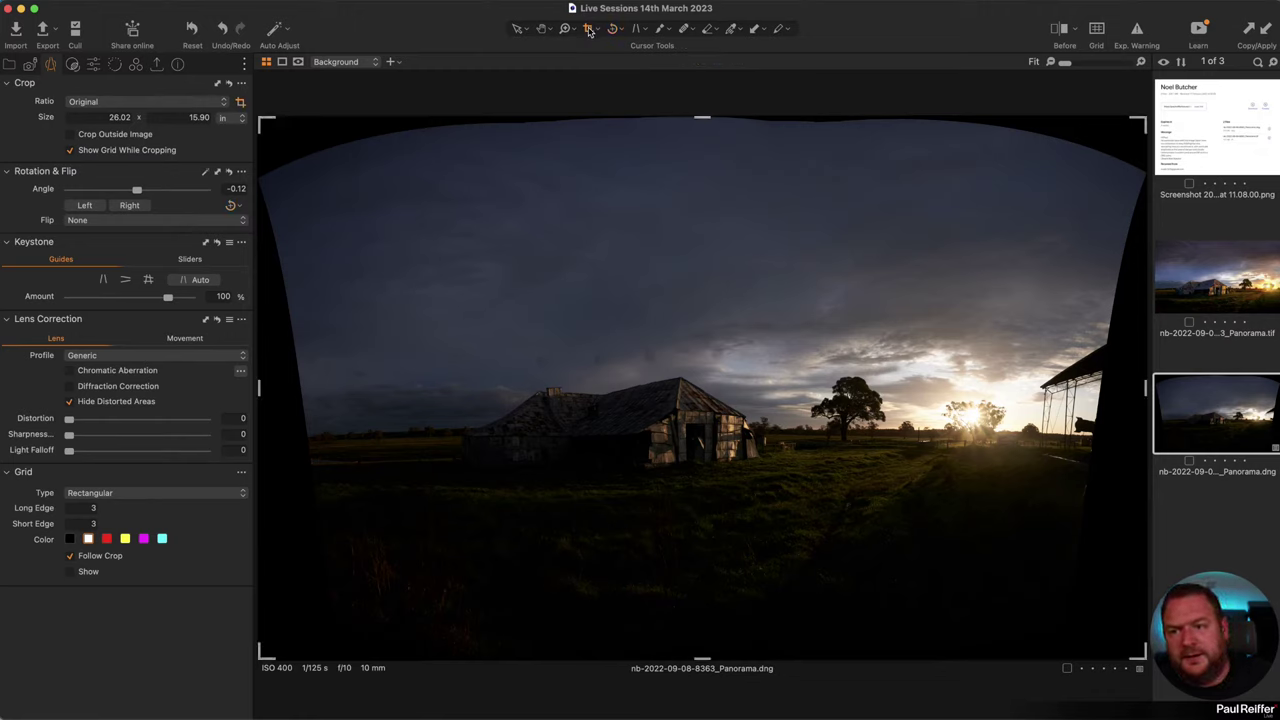
pyautogui.moveTo(257, 119); pyautogui.dragTo(325, 193)
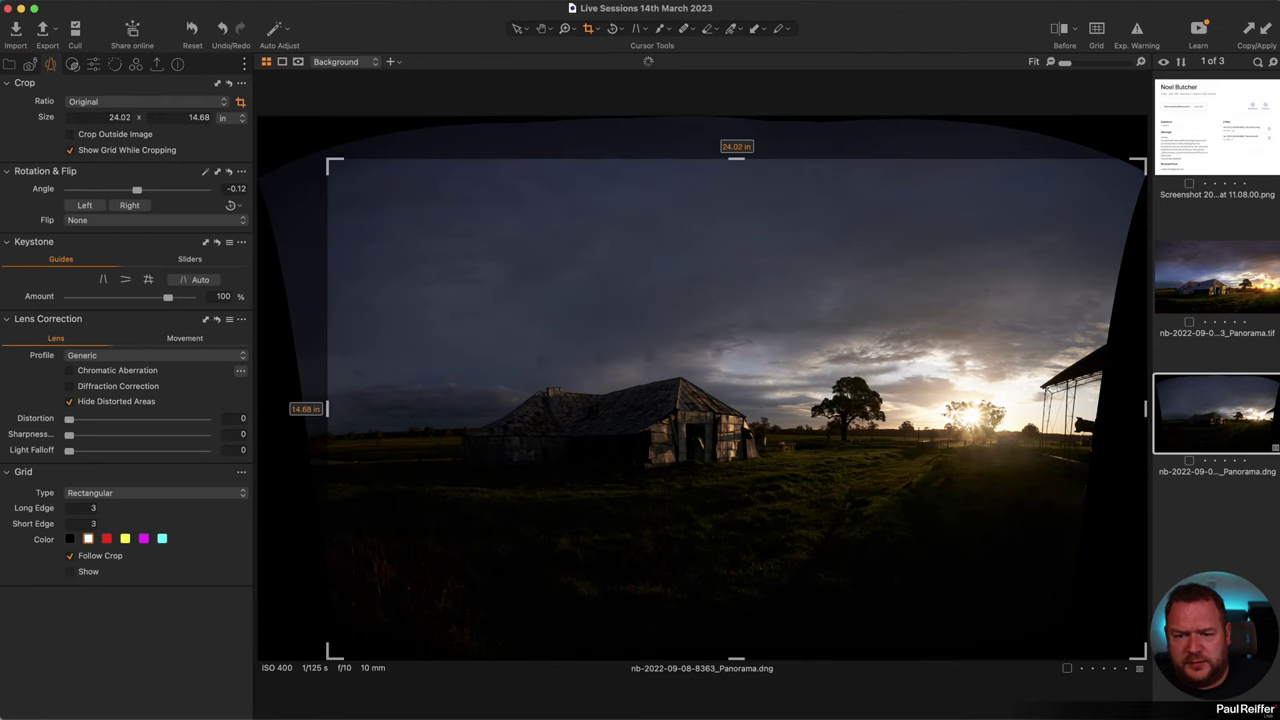
pyautogui.moveTo(1145, 652)
pyautogui.mouseDown()
pyautogui.moveTo(1077, 623)
pyautogui.moveTo(1131, 648)
pyautogui.mouseUp()
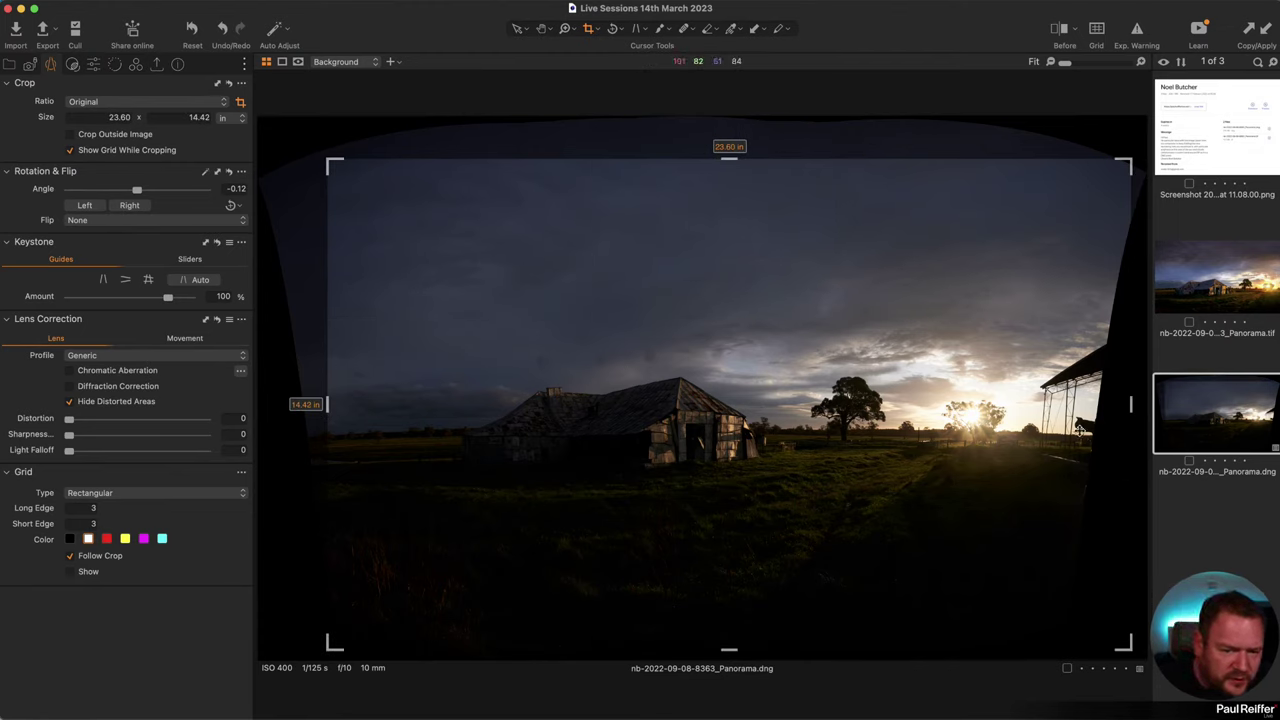
pyautogui.press('h')
pyautogui.press('z')
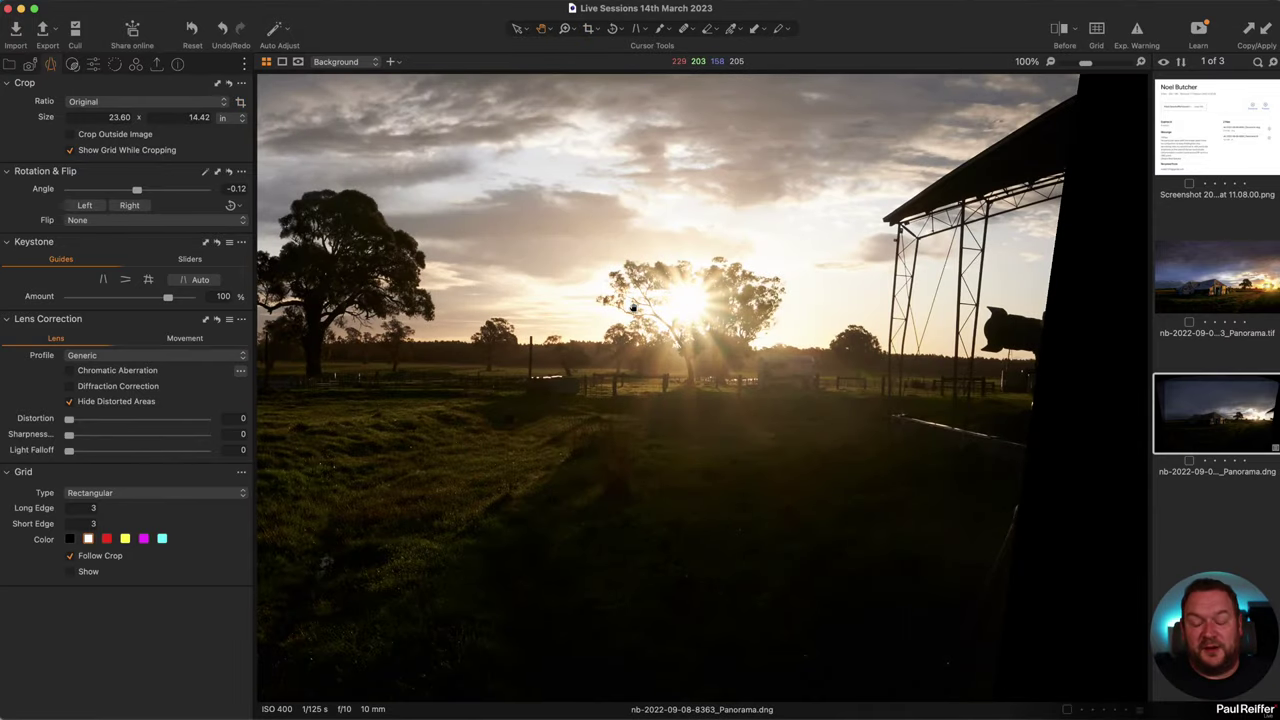
pyautogui.press('z')
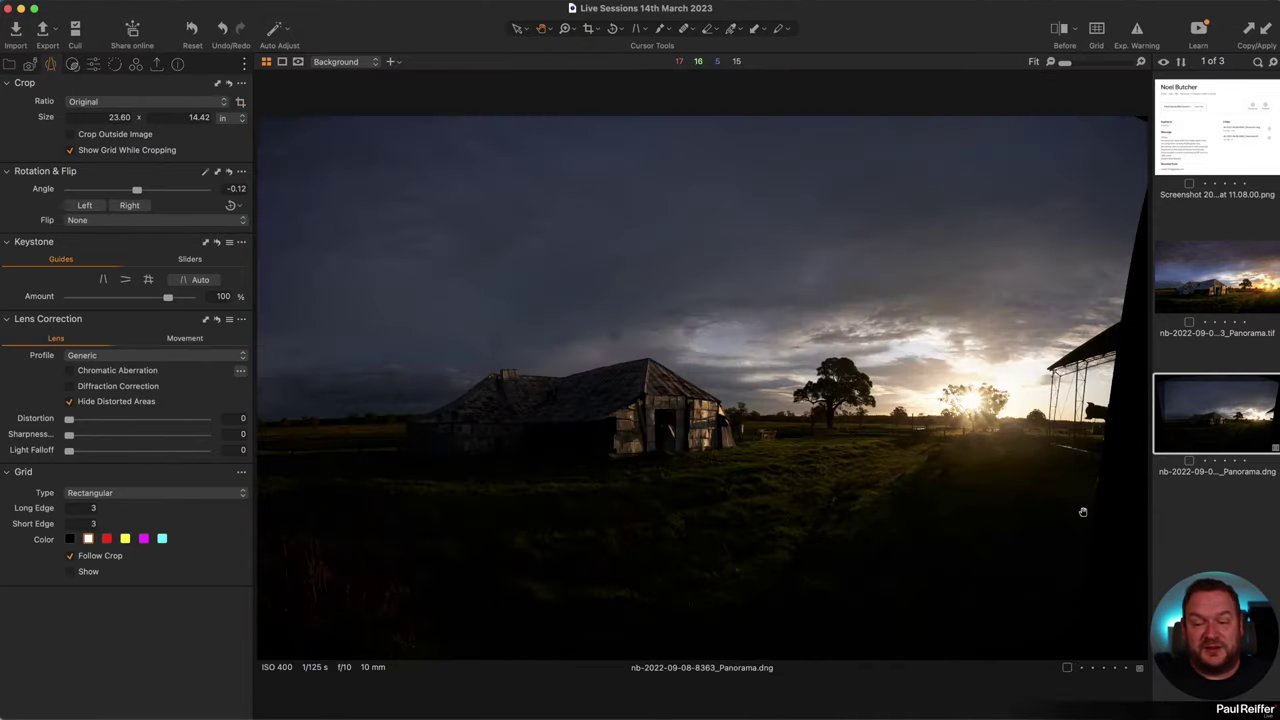
# Step: Tighten the DNG's crop to about 21.87 x 13.36 in to exclude the black right edge, and shift it slightly down and left
pyautogui.click(588, 30)
pyautogui.moveTo(1134, 651); pyautogui.dragTo(1060, 612)
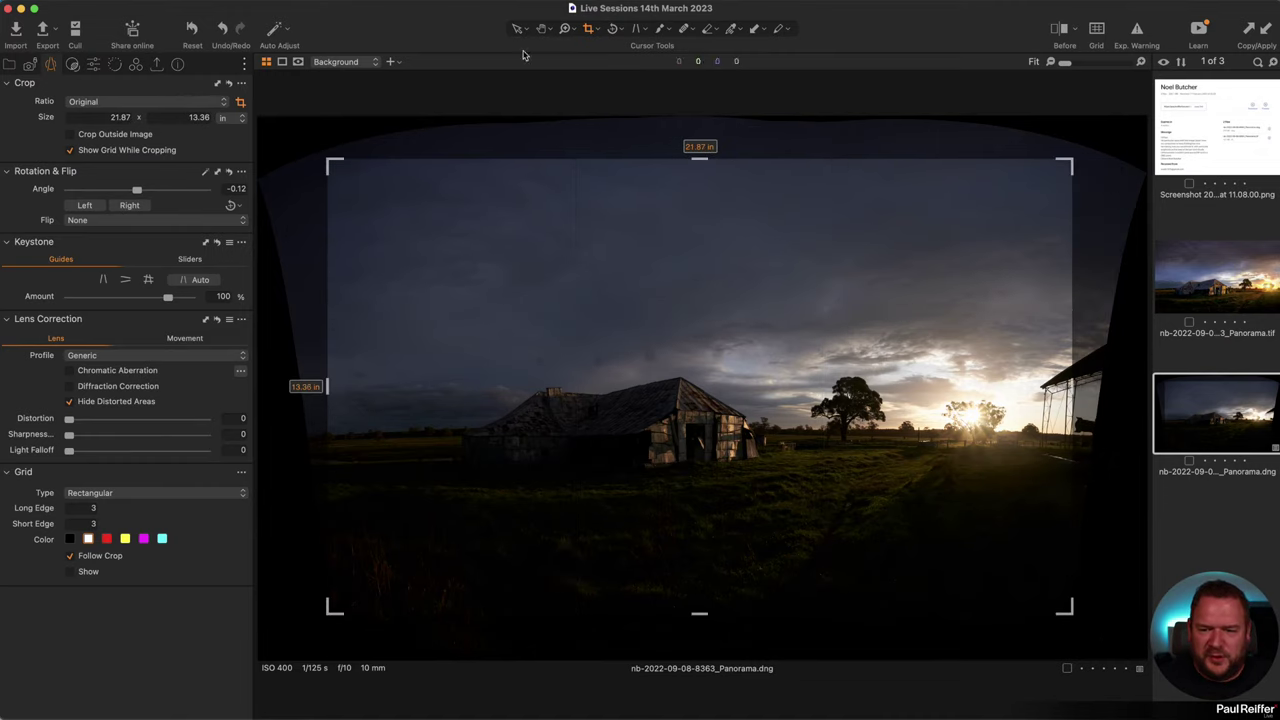
pyautogui.moveTo(695, 336); pyautogui.dragTo(690, 346)
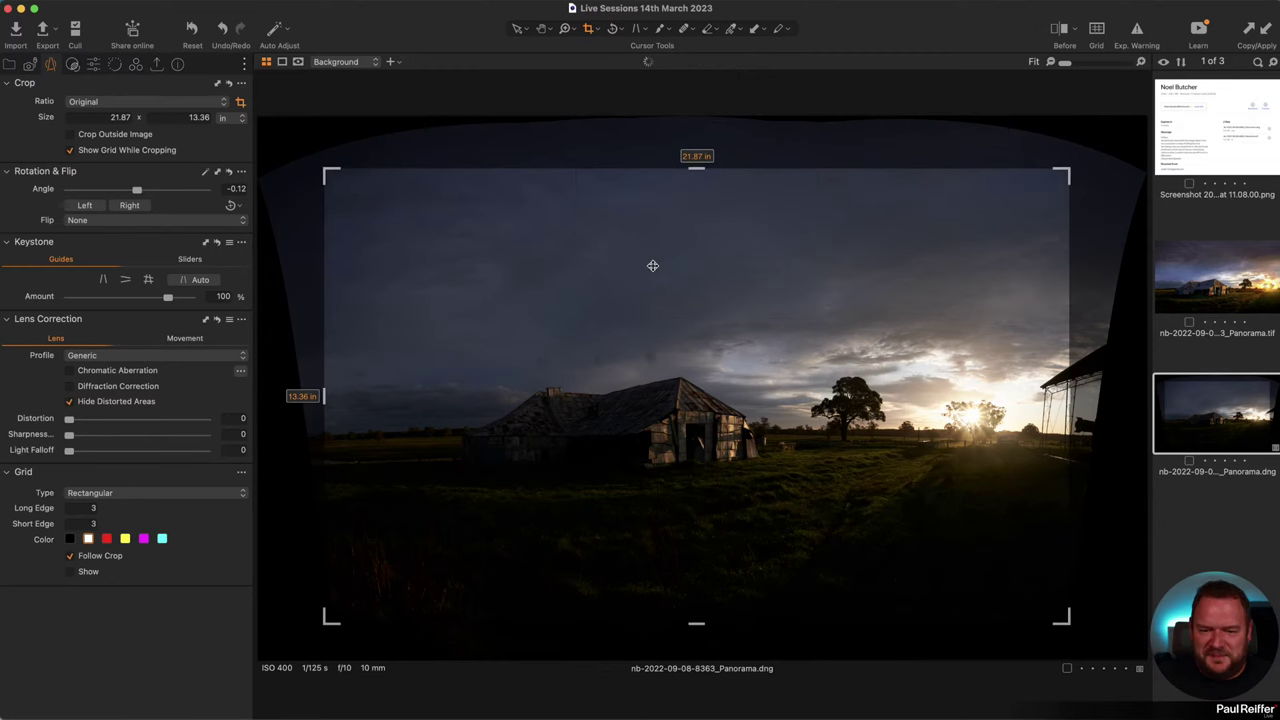
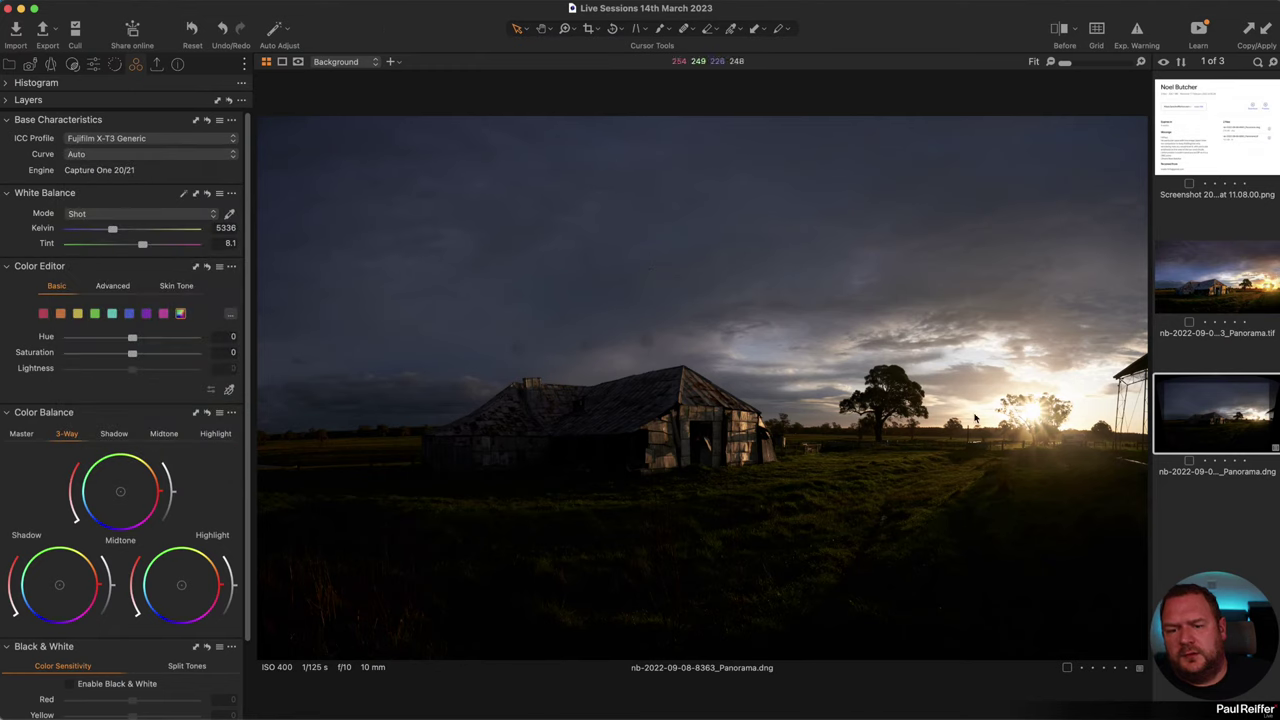
# Step: Expand the histogram and lower the DNG's Exposure to -3.08 and finally -4 to examine highlight detail around the sun at 300%
pyautogui.click(8, 83)
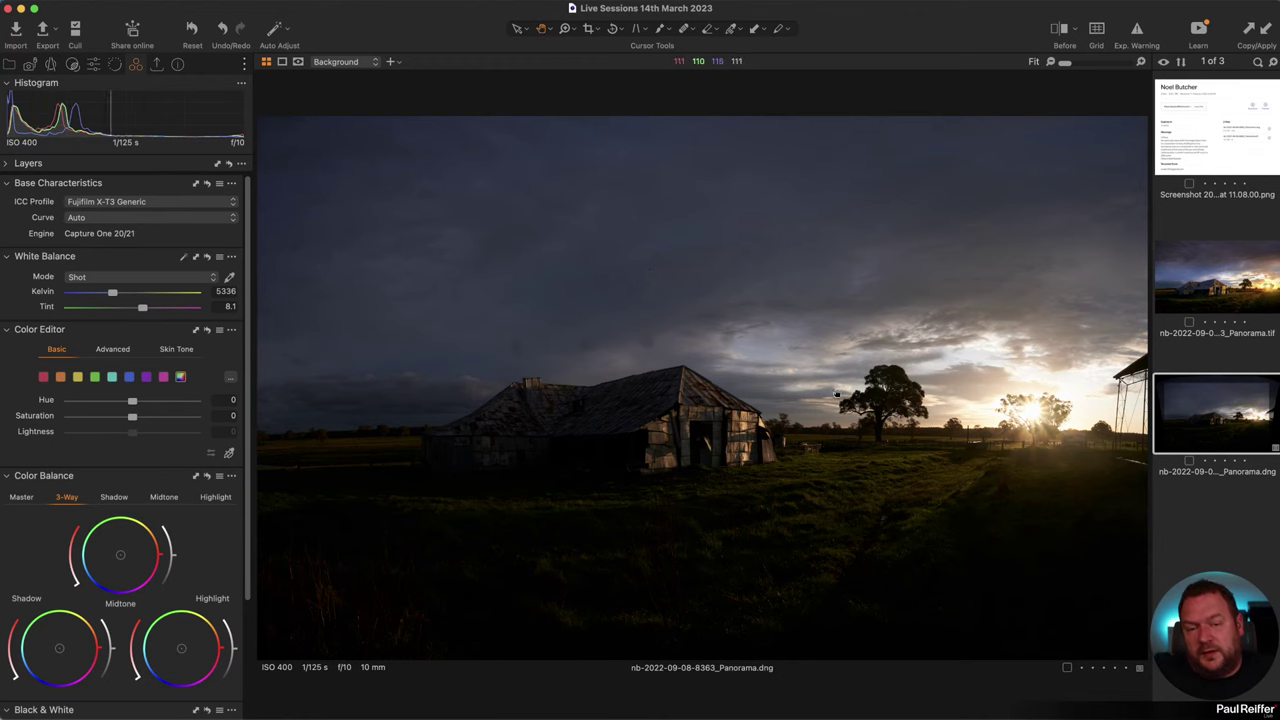
pyautogui.doubleClick(1016, 434)
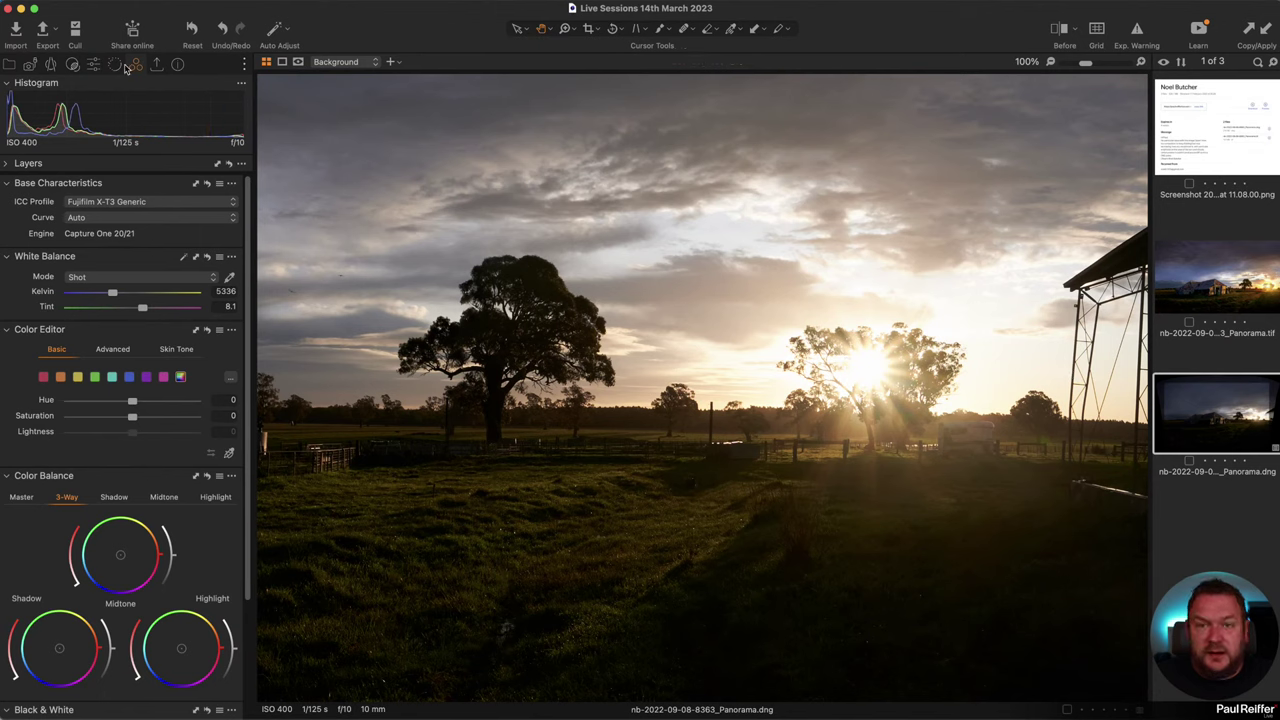
pyautogui.click(93, 63)
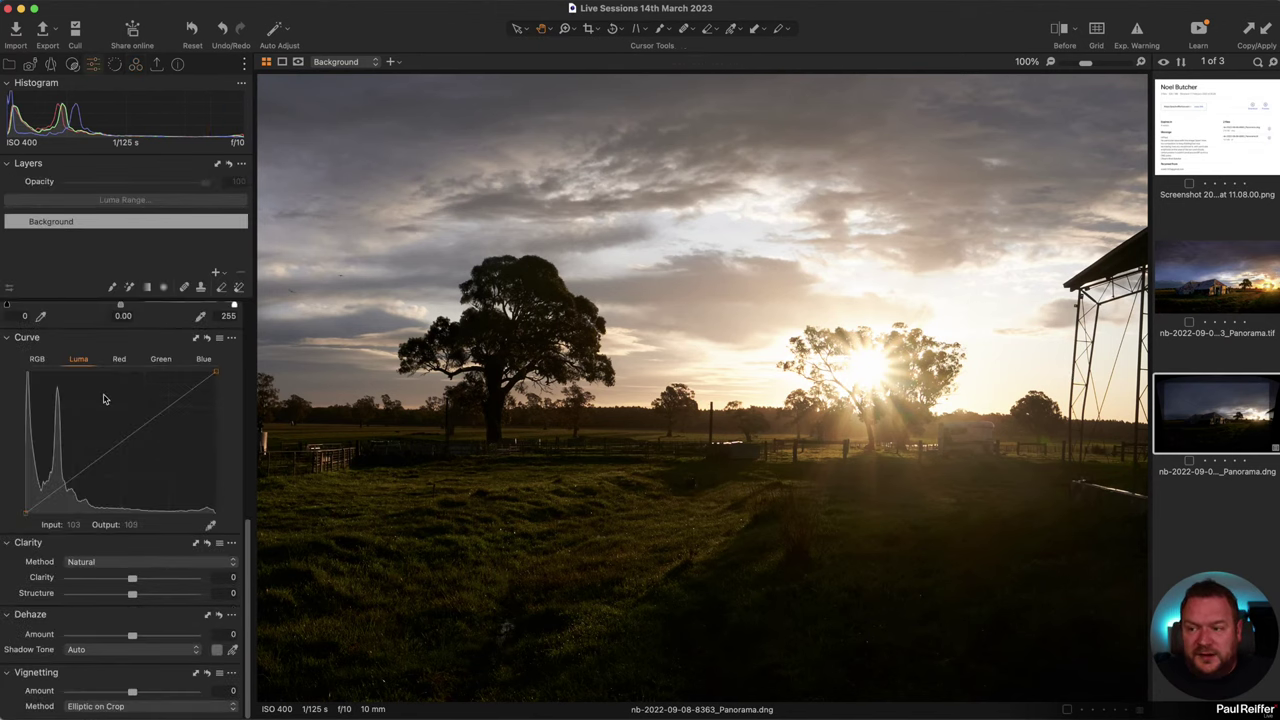
pyautogui.scroll(10, 169, 441)
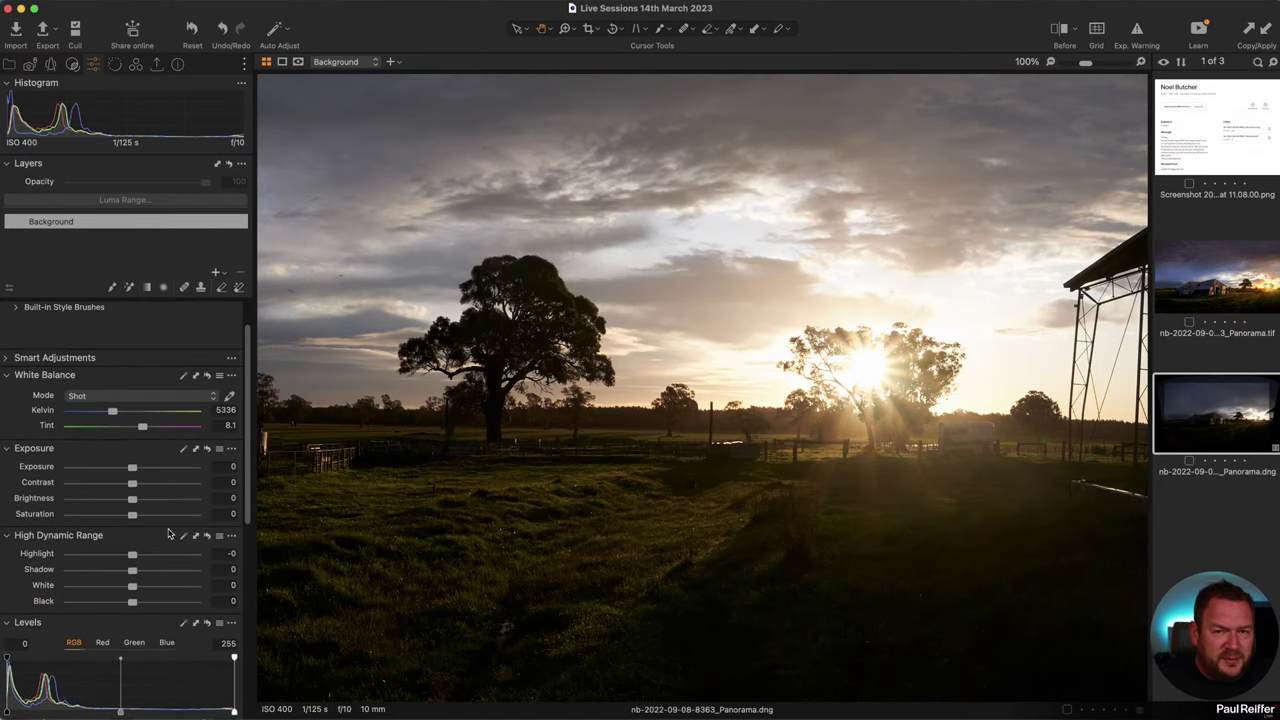
pyautogui.moveTo(133, 470); pyautogui.dragTo(83, 468)
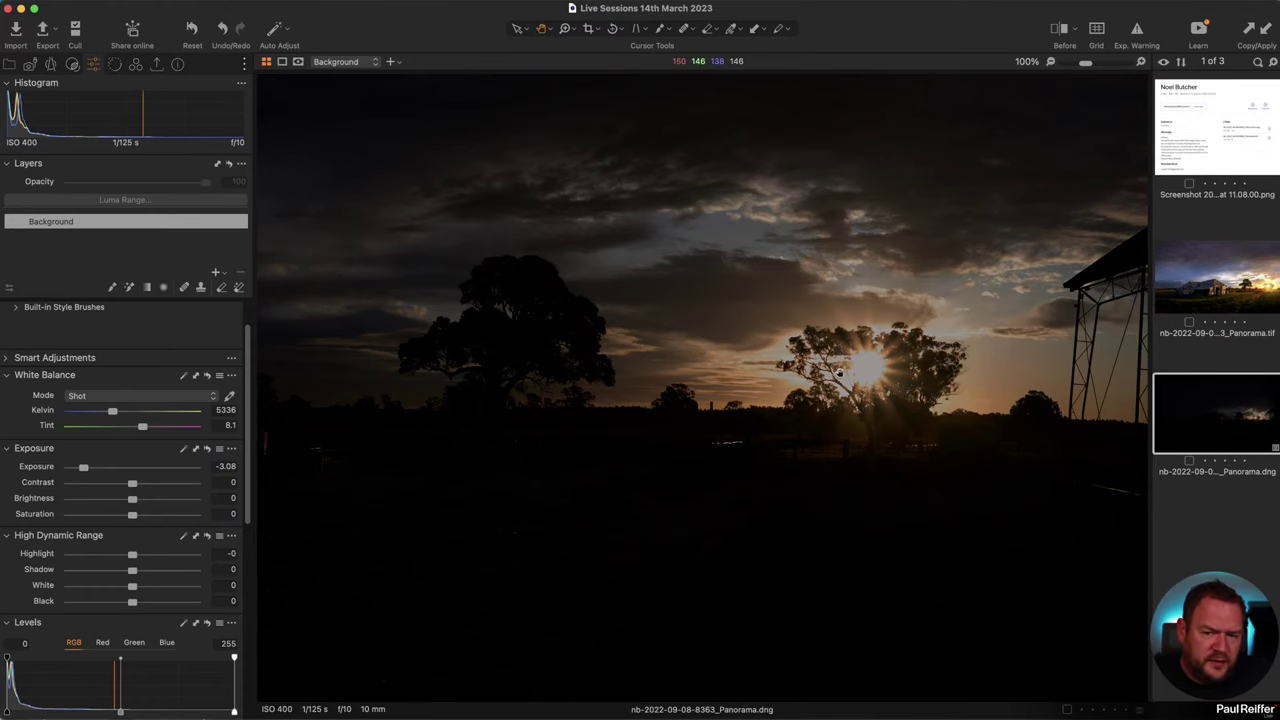
pyautogui.scroll(3, 840, 374)
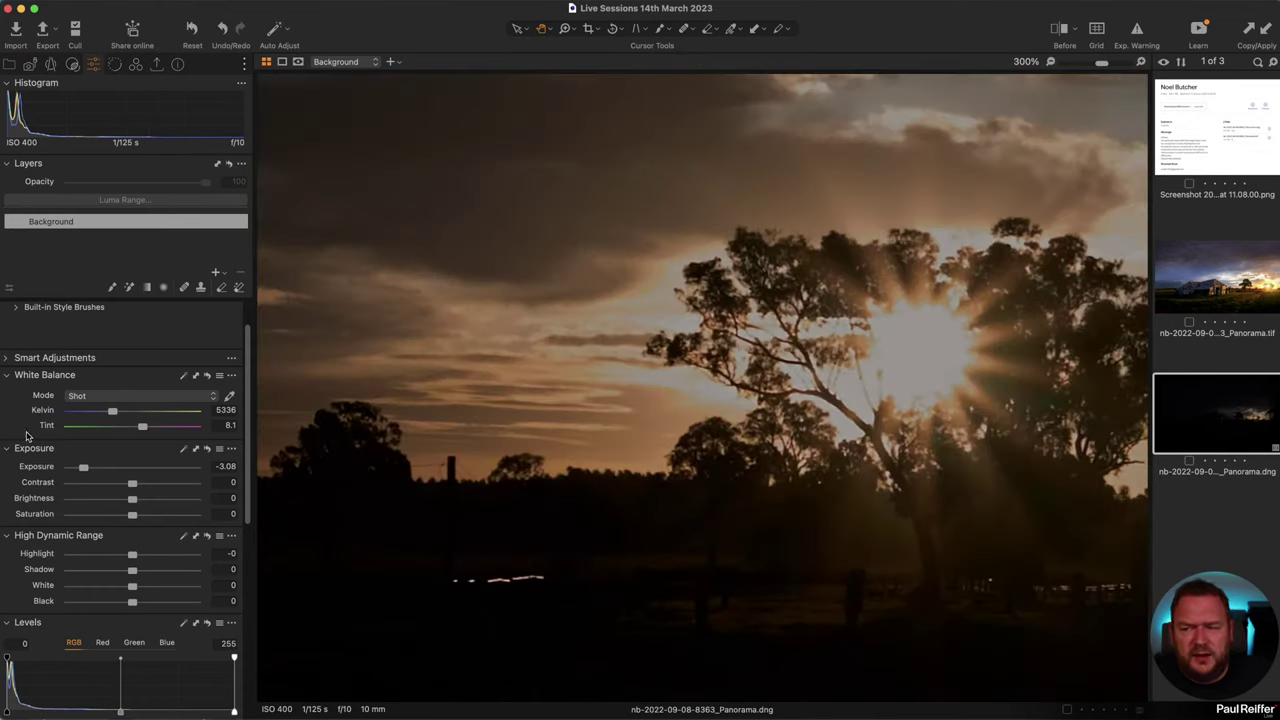
pyautogui.moveTo(84, 467)
pyautogui.mouseDown()
pyautogui.moveTo(130, 467)
pyautogui.moveTo(69, 467)
pyautogui.mouseUp()
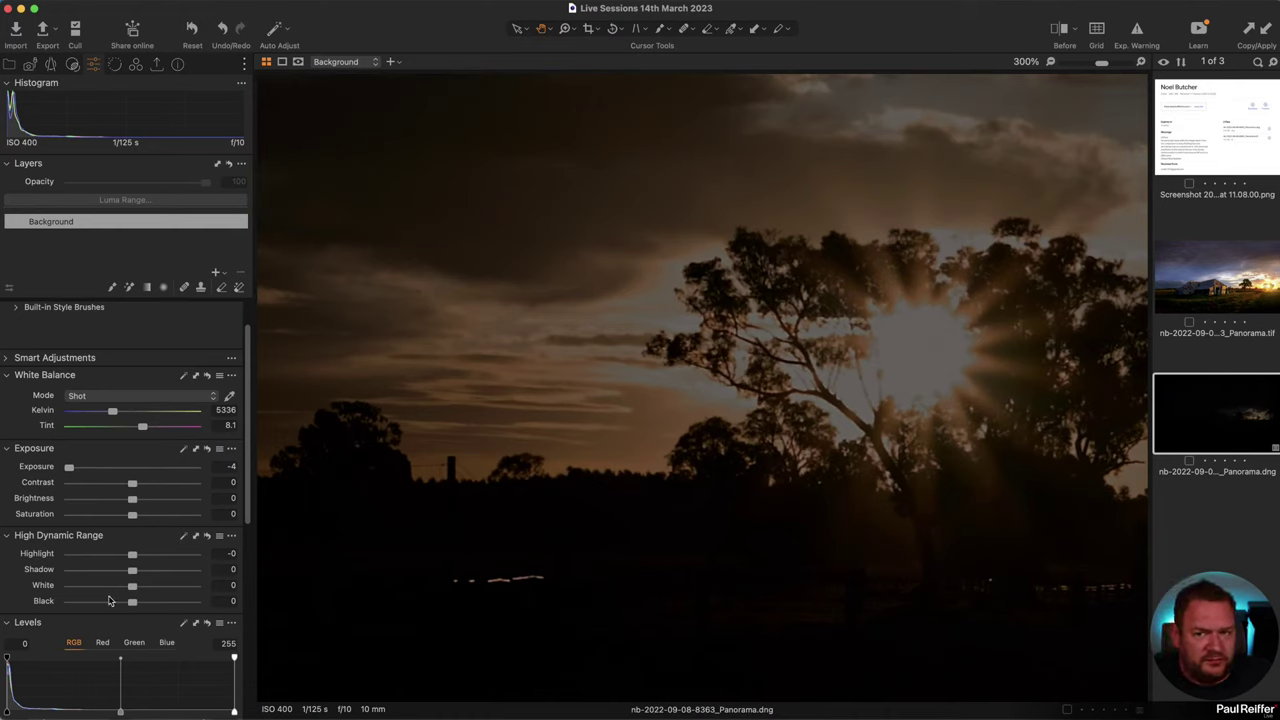
# Step: Reset the raw panorama's exposure to 0
pyautogui.scroll(-6, 121, 594)
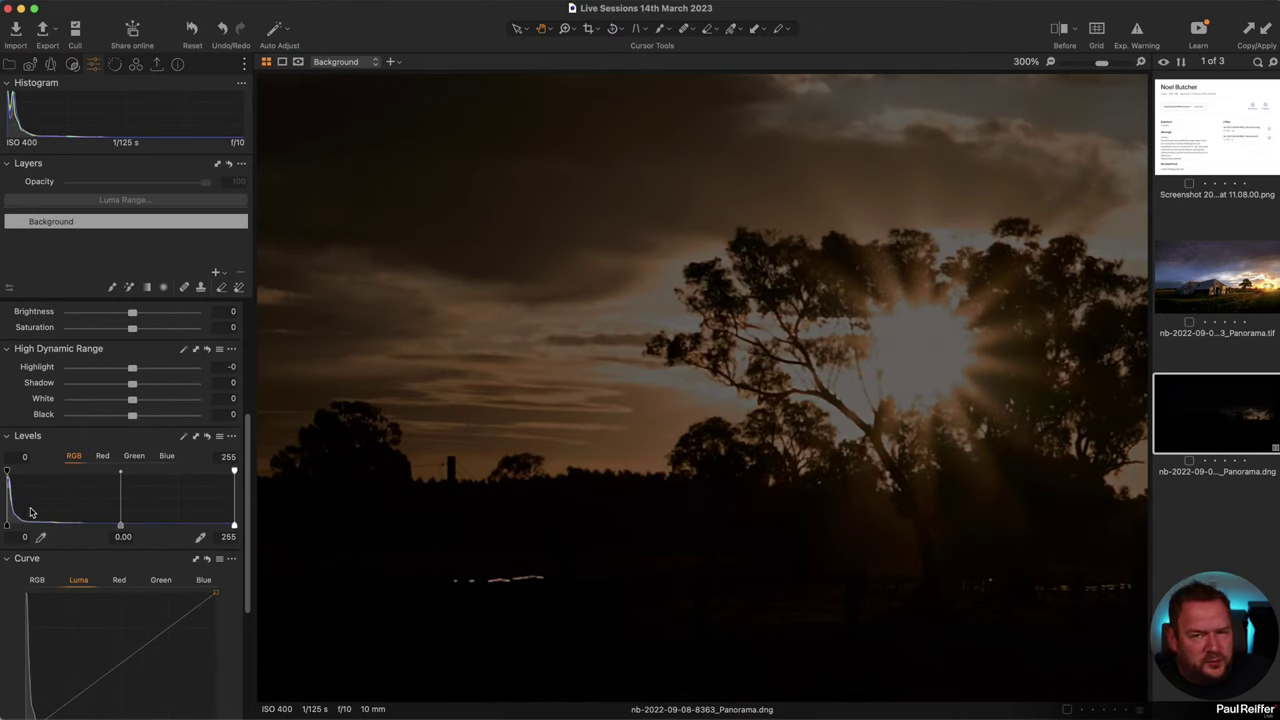
pyautogui.scroll(-1, 30, 512)
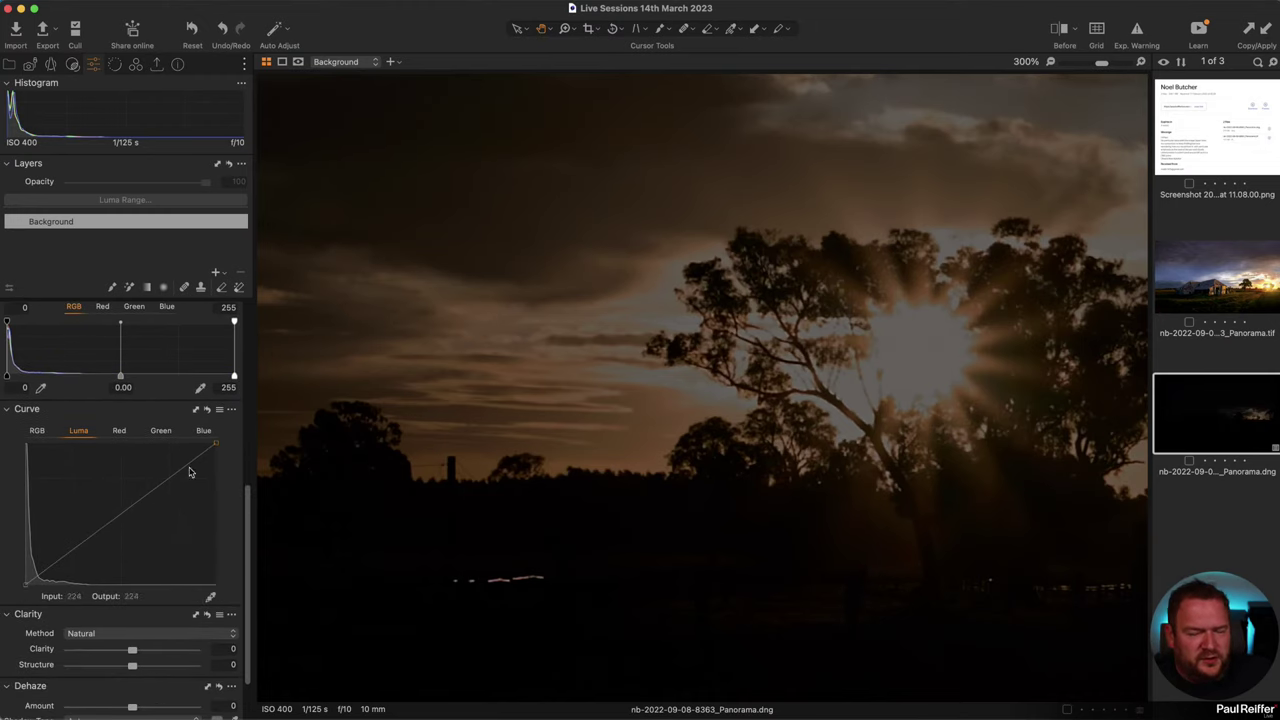
pyautogui.scroll(7, 75, 519)
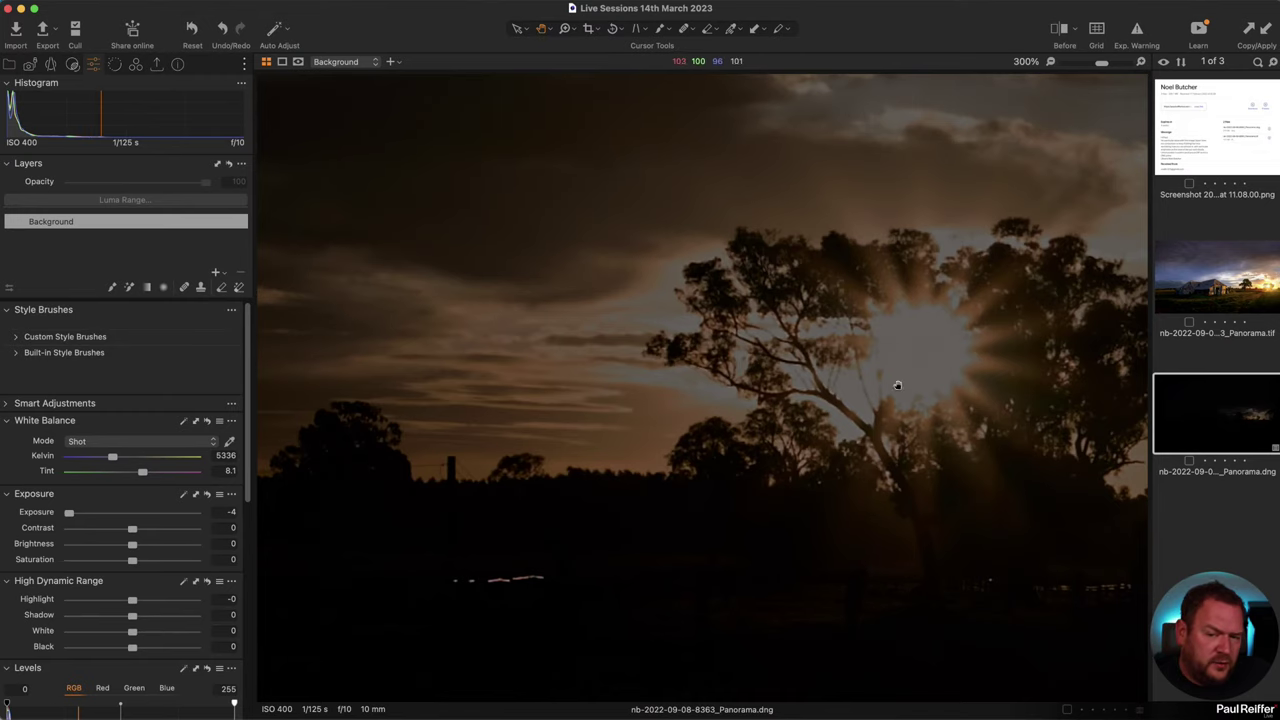
pyautogui.doubleClick(69, 514)
# Step: Try an exposure of 4 on the old barn to check its shadow detail, and reset it to 0
pyautogui.scroll(-5, 823, 509)
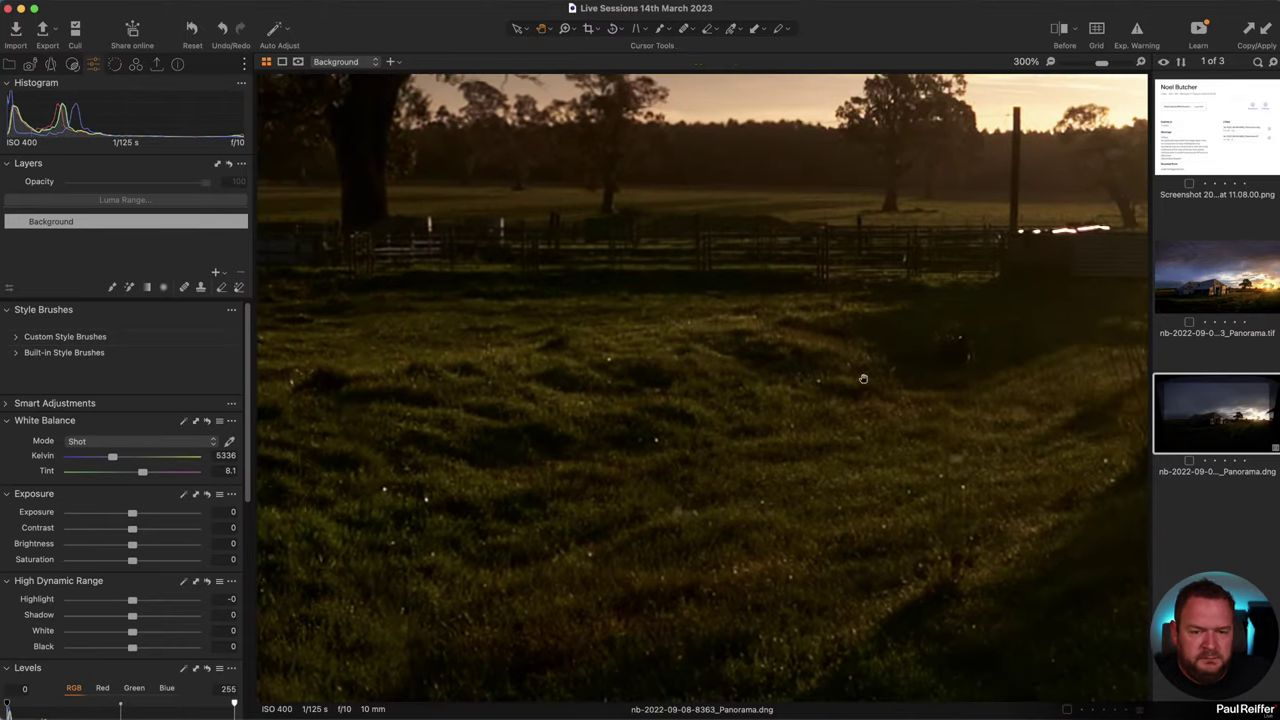
pyautogui.hscroll(-10, 1100, 400)
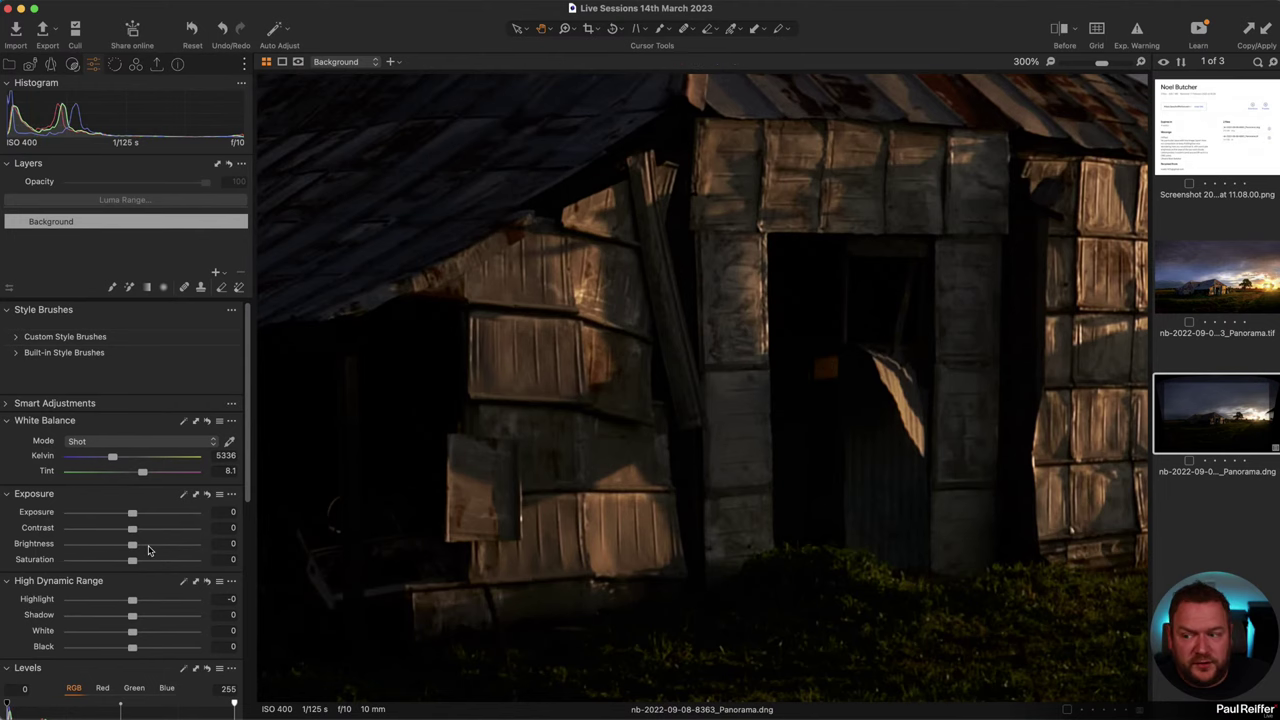
pyautogui.moveTo(133, 515); pyautogui.dragTo(215, 518)
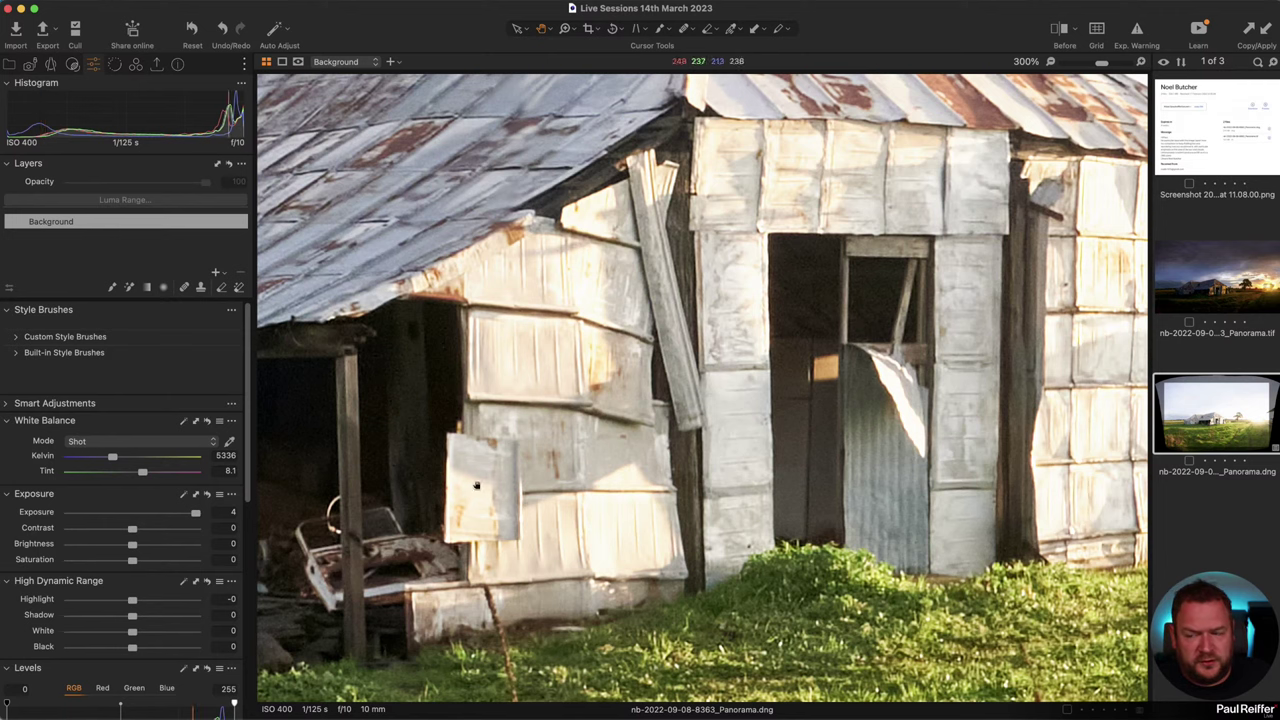
pyautogui.doubleClick(195, 513)
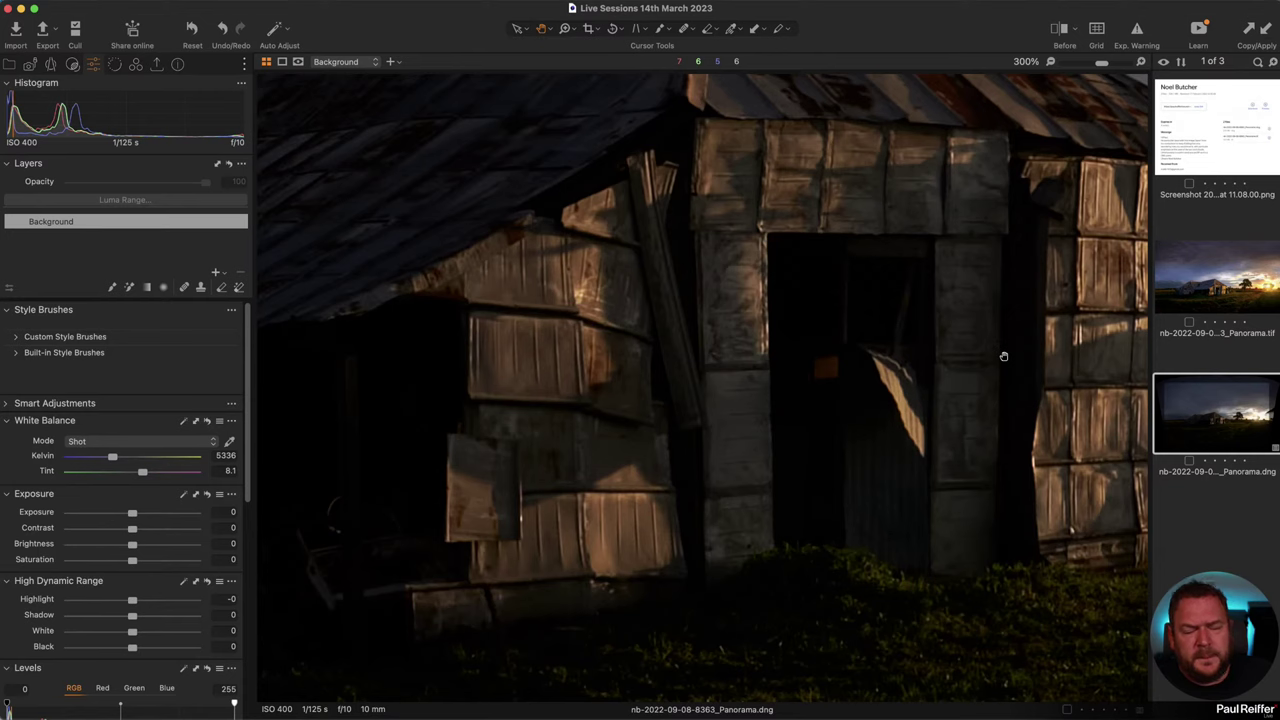
# Step: Set the base characteristics curve to Film Standard with the sunset area viewed at 100%
pyautogui.doubleClick(1004, 356)
pyautogui.doubleClick(1029, 415)
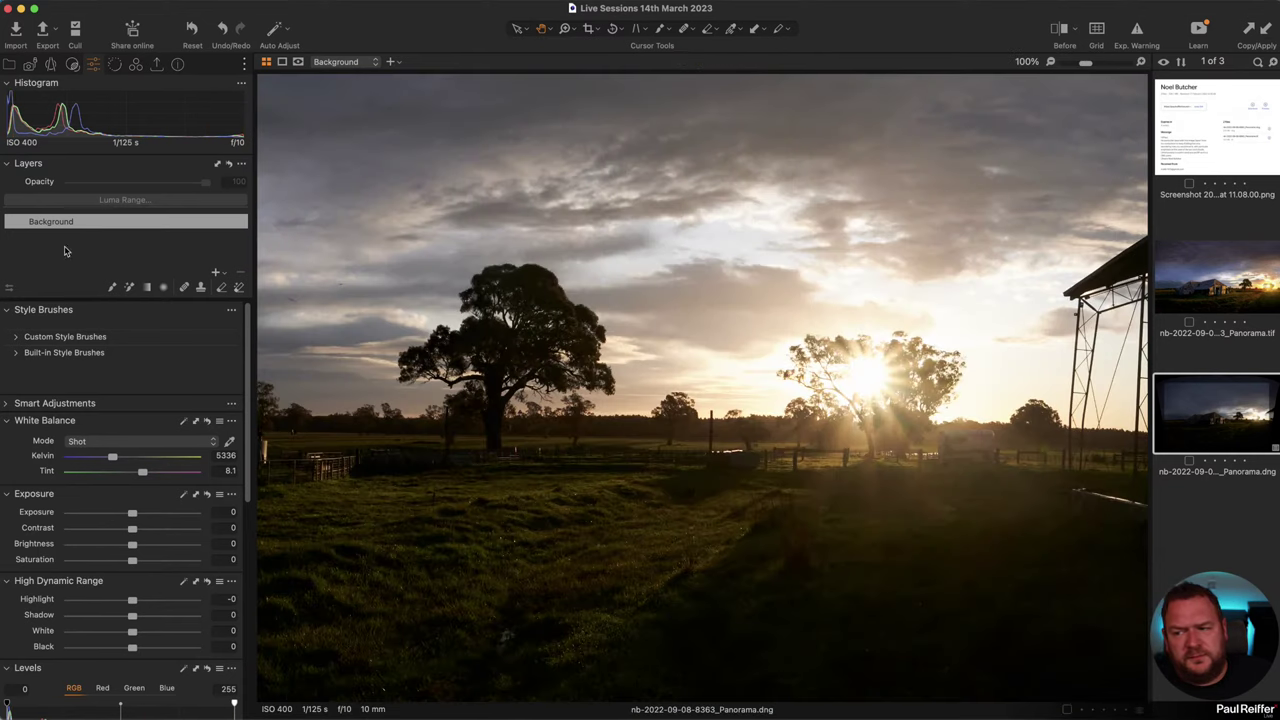
pyautogui.click(136, 65)
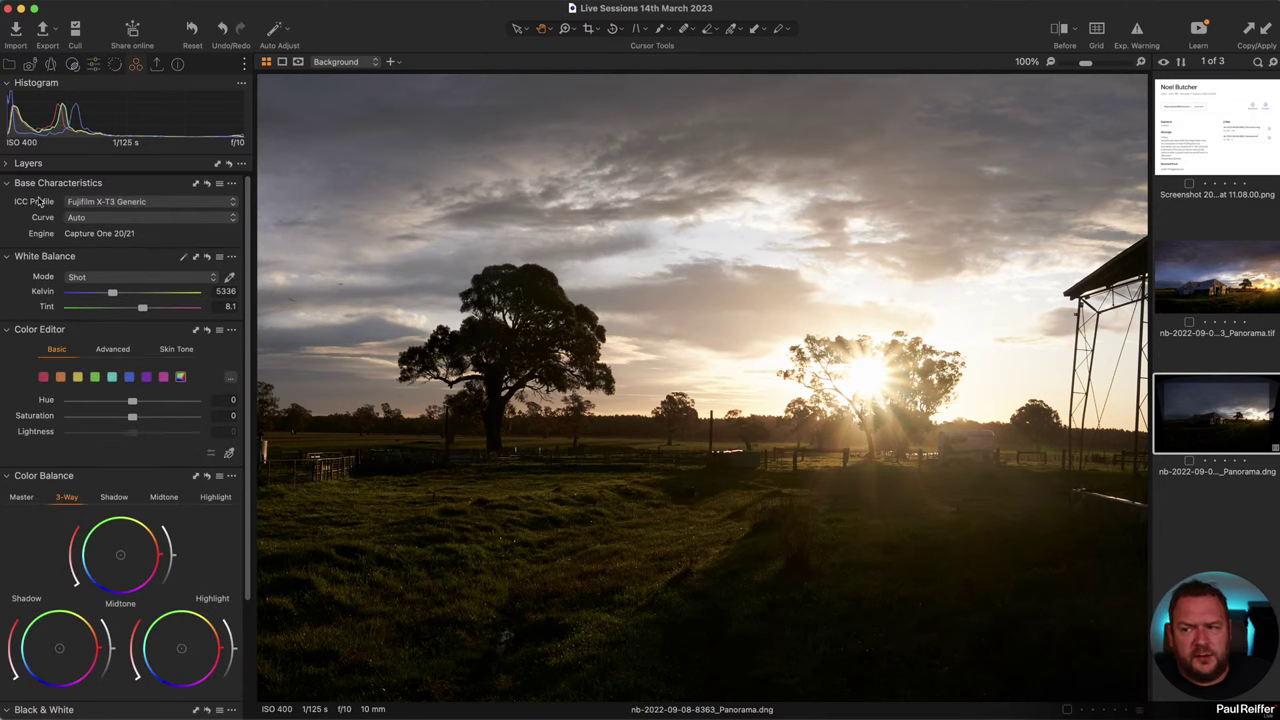
pyautogui.click(98, 217)
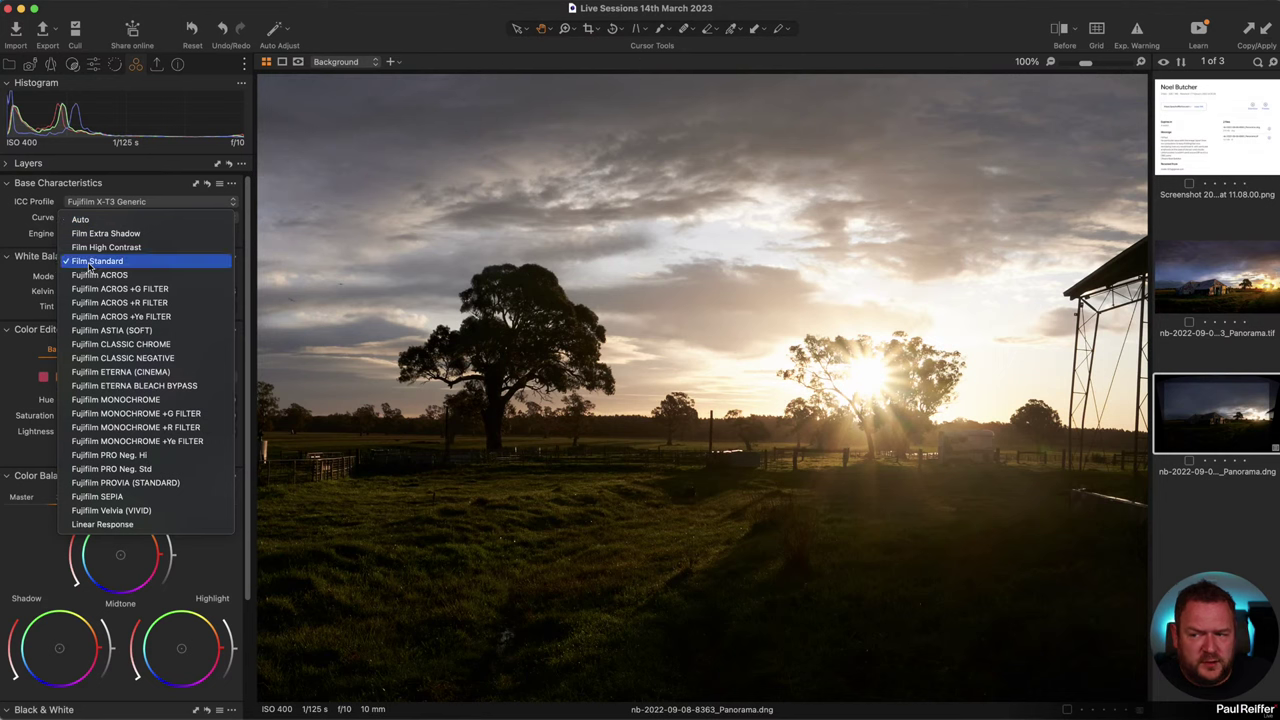
pyautogui.click(90, 262)
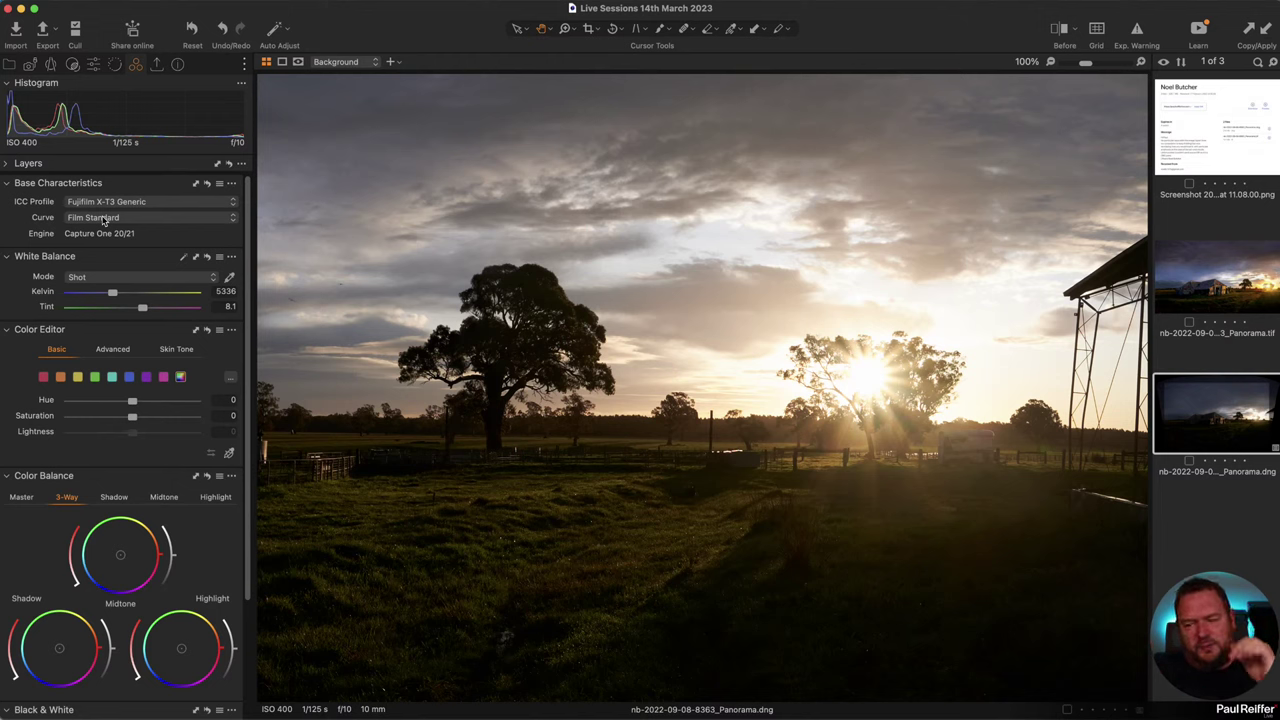
# Step: Compare the Linear Response and Film Standard base curves on the sunset area, leaving Linear Response applied
pyautogui.scroll(-5, 130, 260)
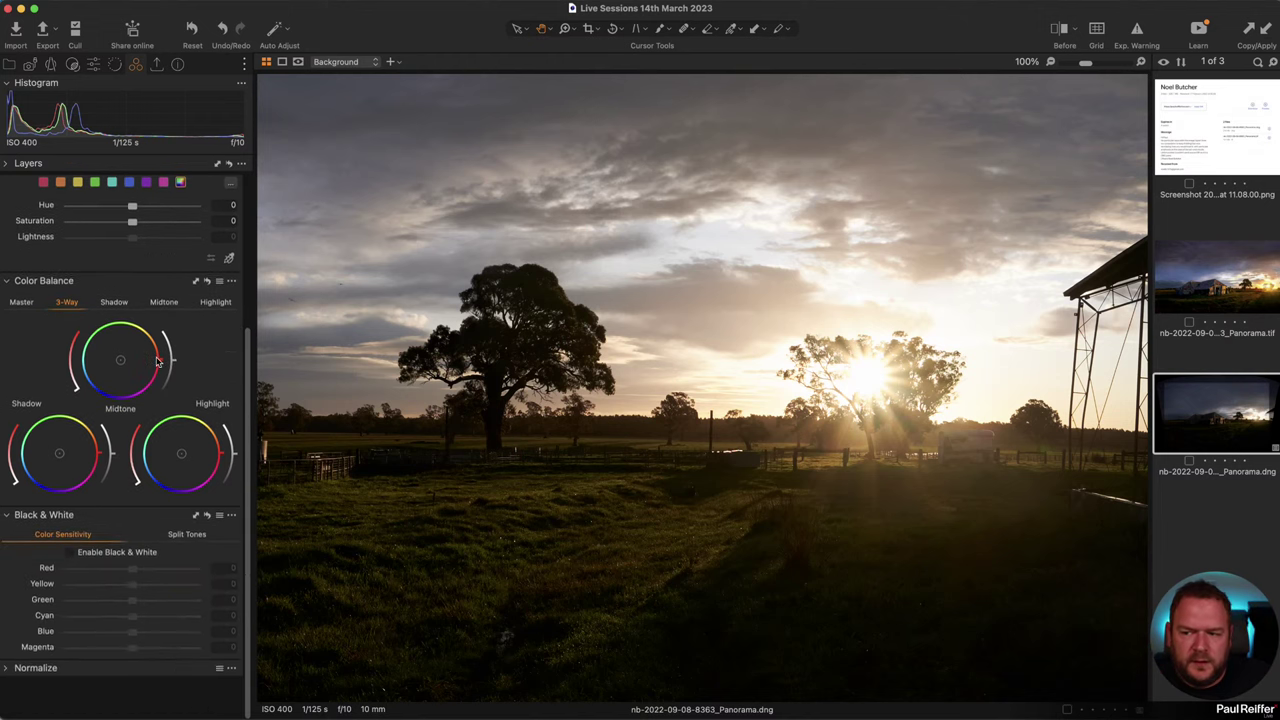
pyautogui.scroll(5, 110, 230)
pyautogui.click(100, 216)
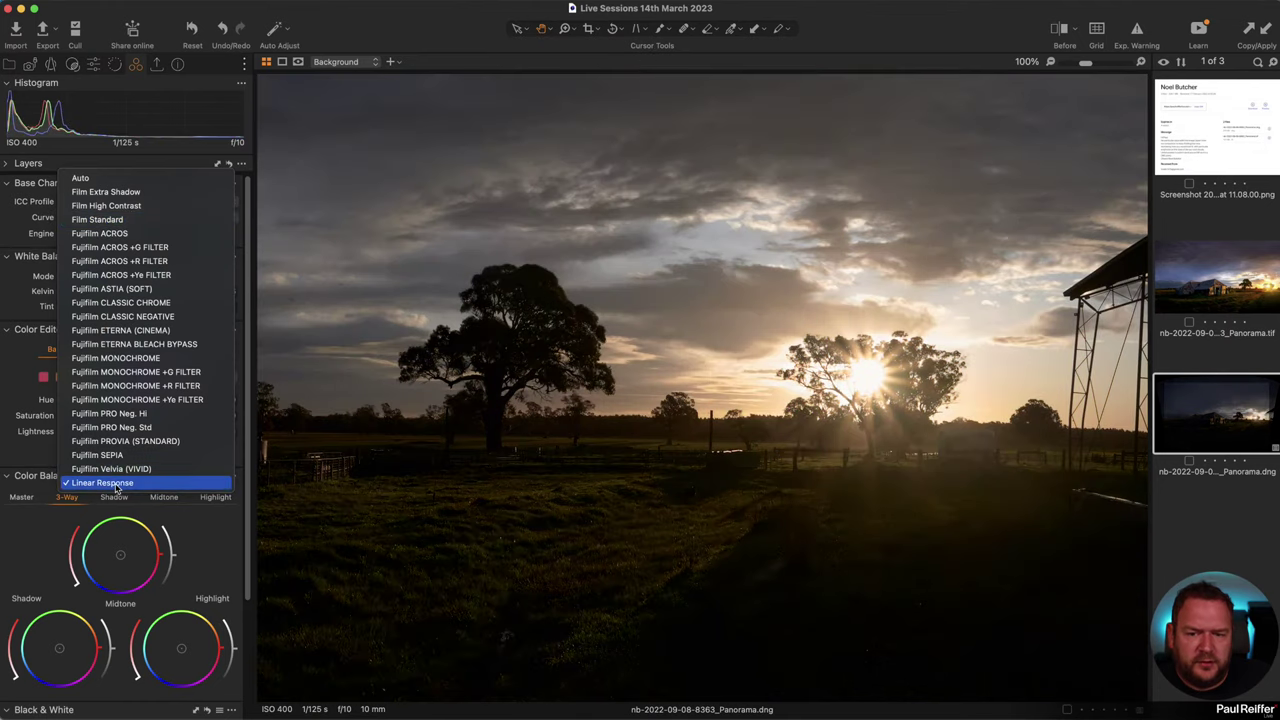
pyautogui.click(116, 484)
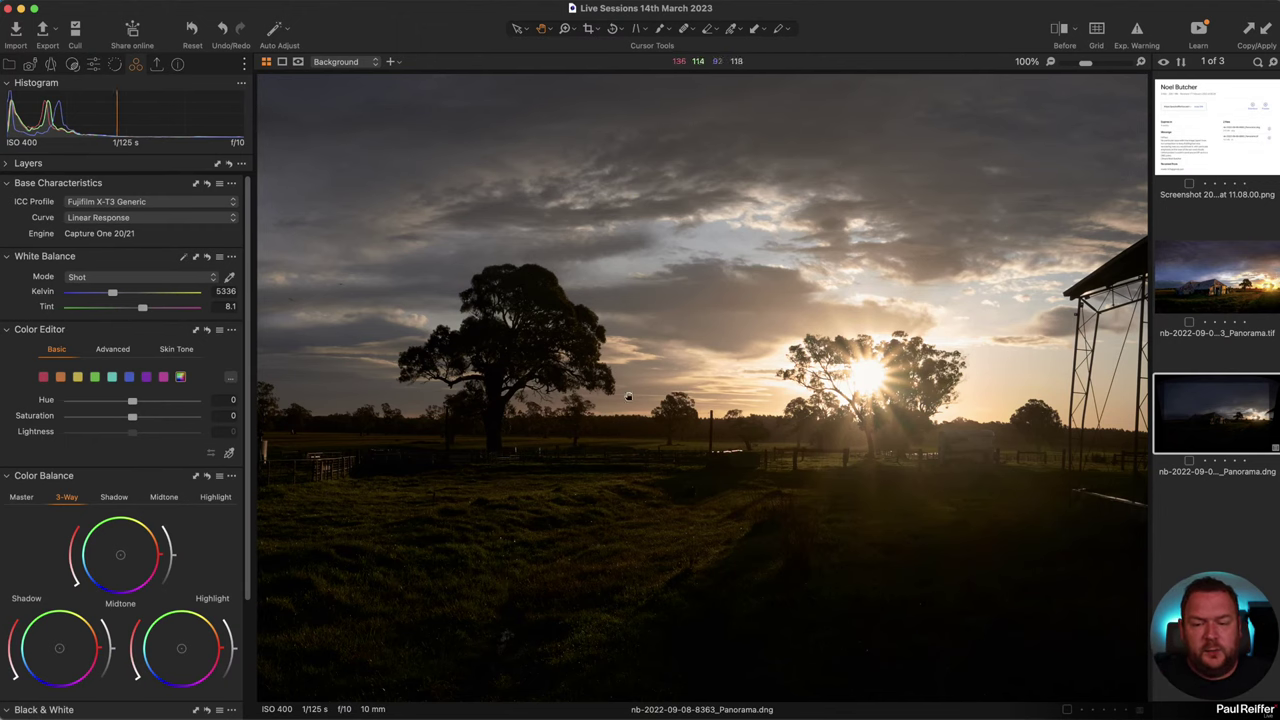
pyautogui.click(71, 220)
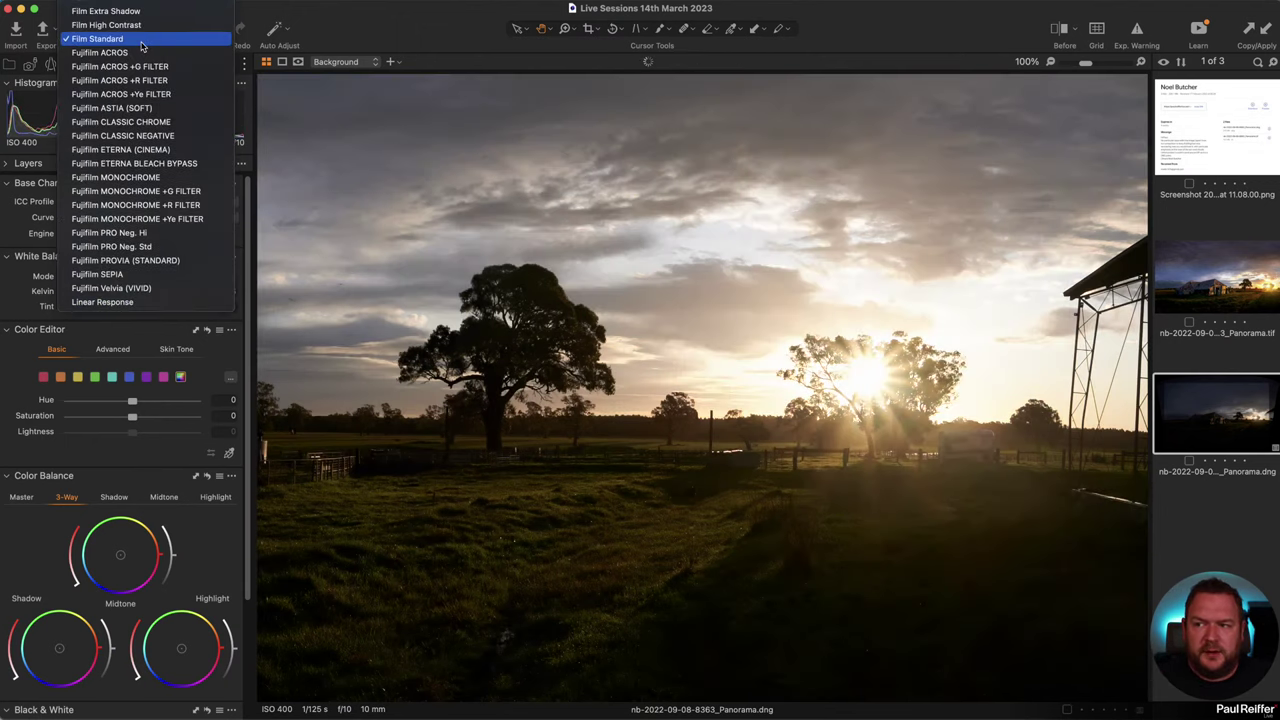
pyautogui.click(141, 43)
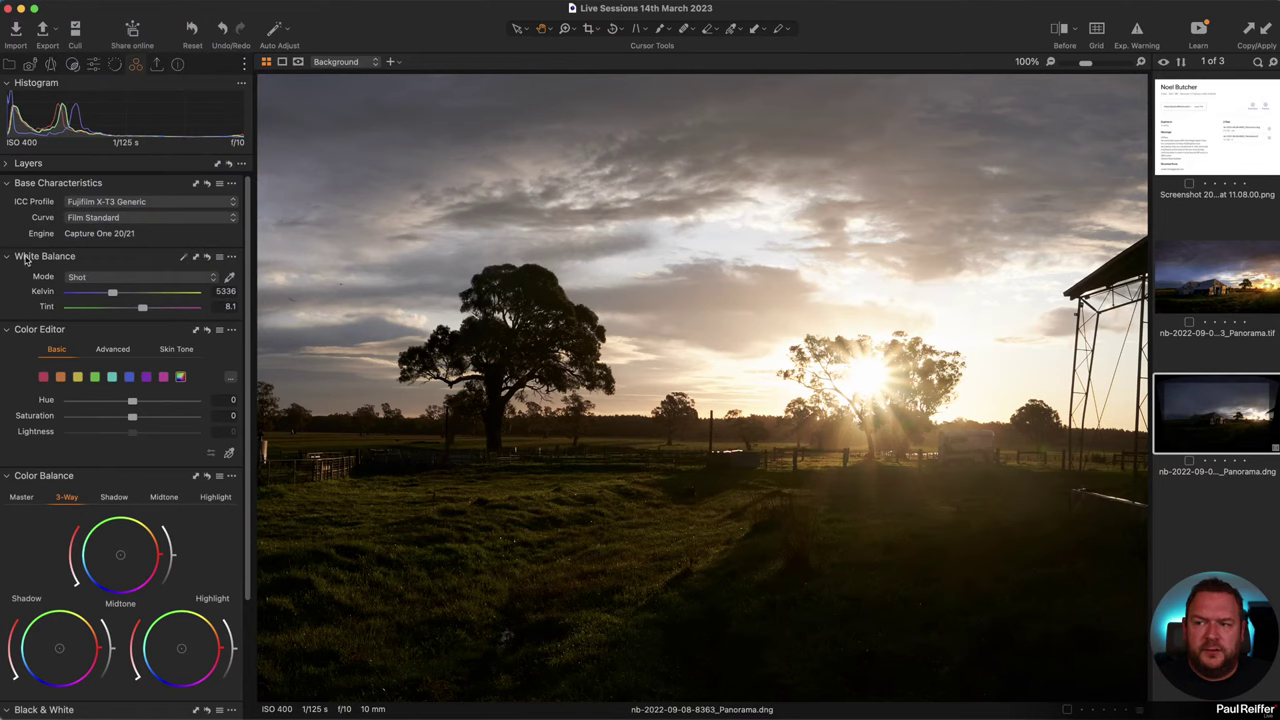
pyautogui.click(90, 218)
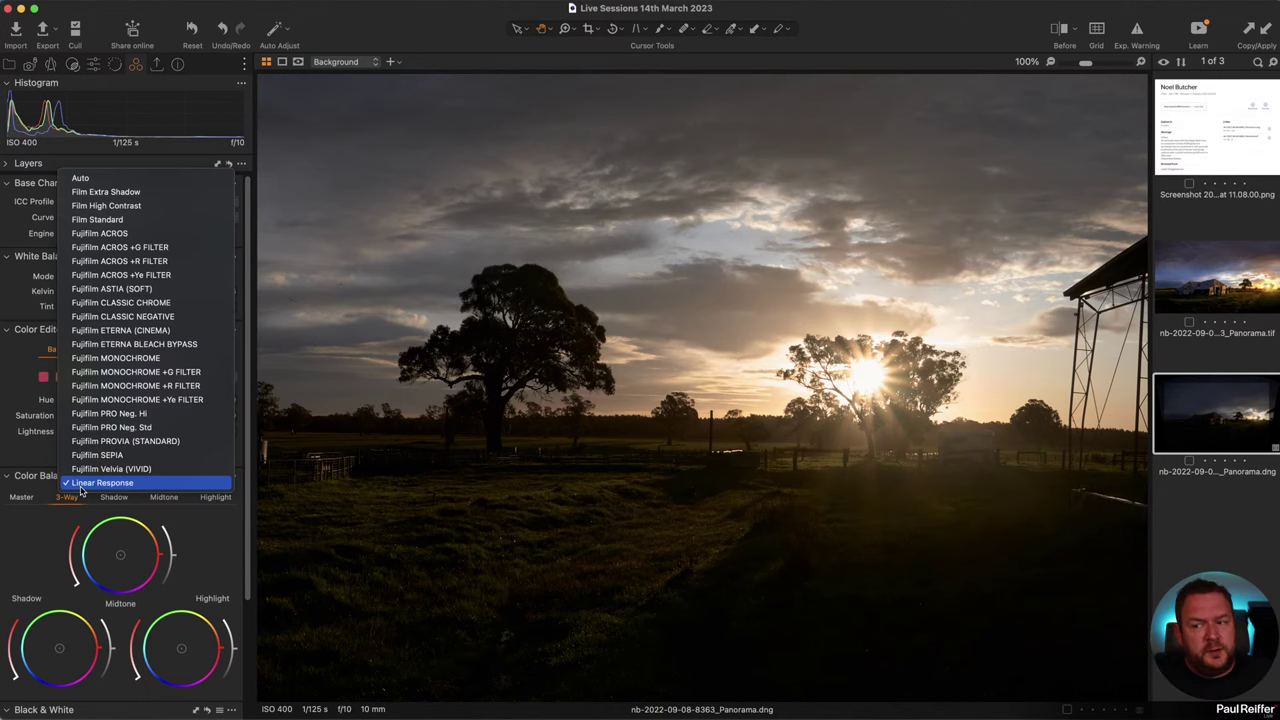
pyautogui.click(81, 488)
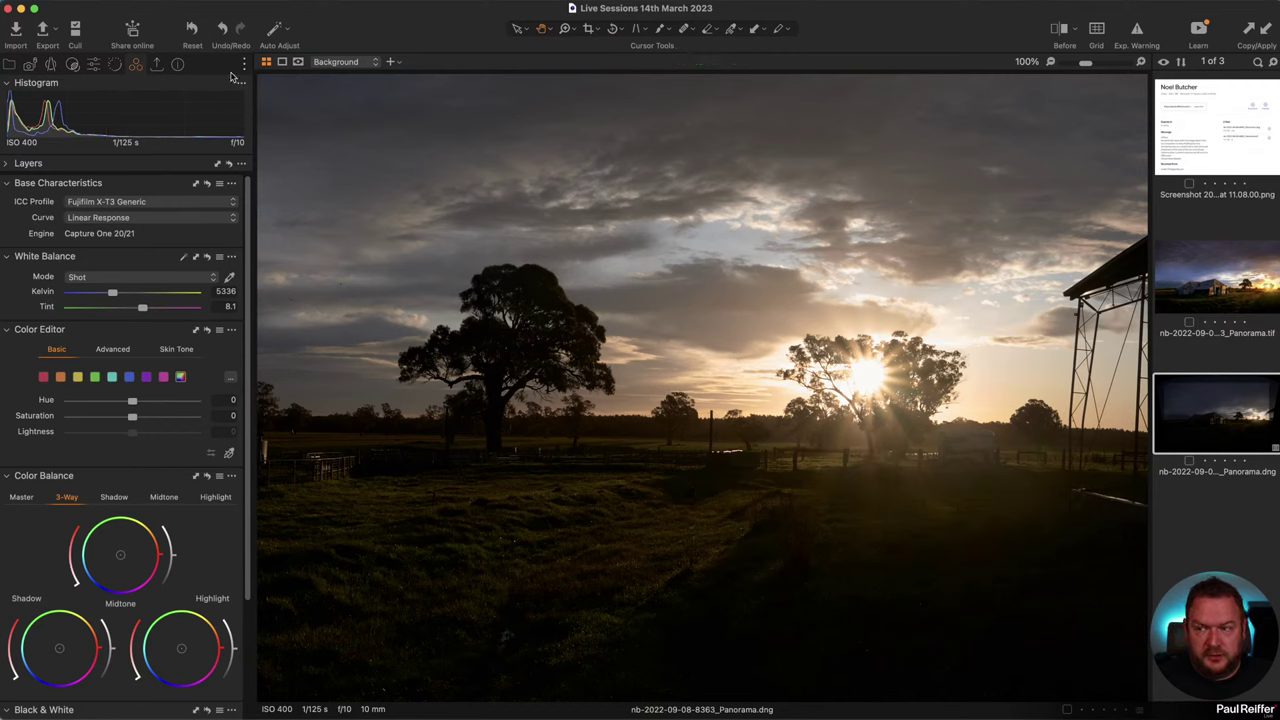
# Step: Fit the whole panorama in the viewer and raise the High Dynamic Range Shadow to 41 and Black to 68
pyautogui.click(93, 64)
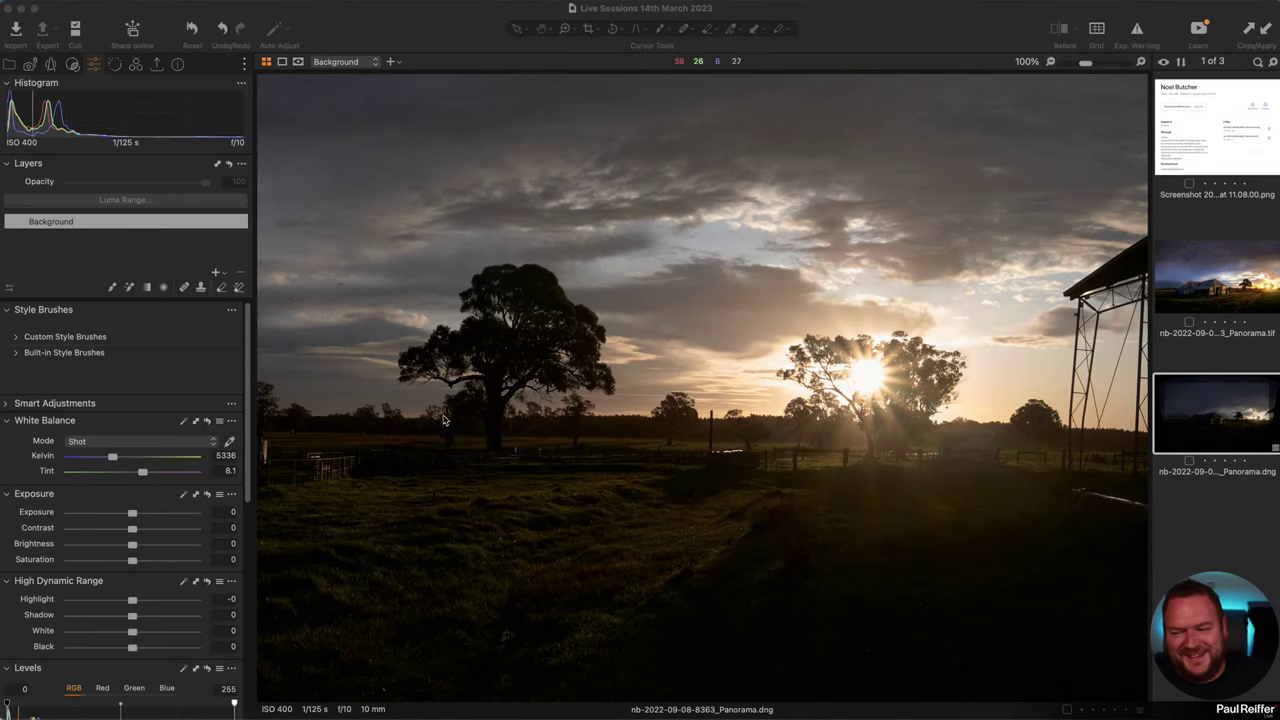
pyautogui.scroll(-5, 168, 407)
pyautogui.scroll(5, 158, 404)
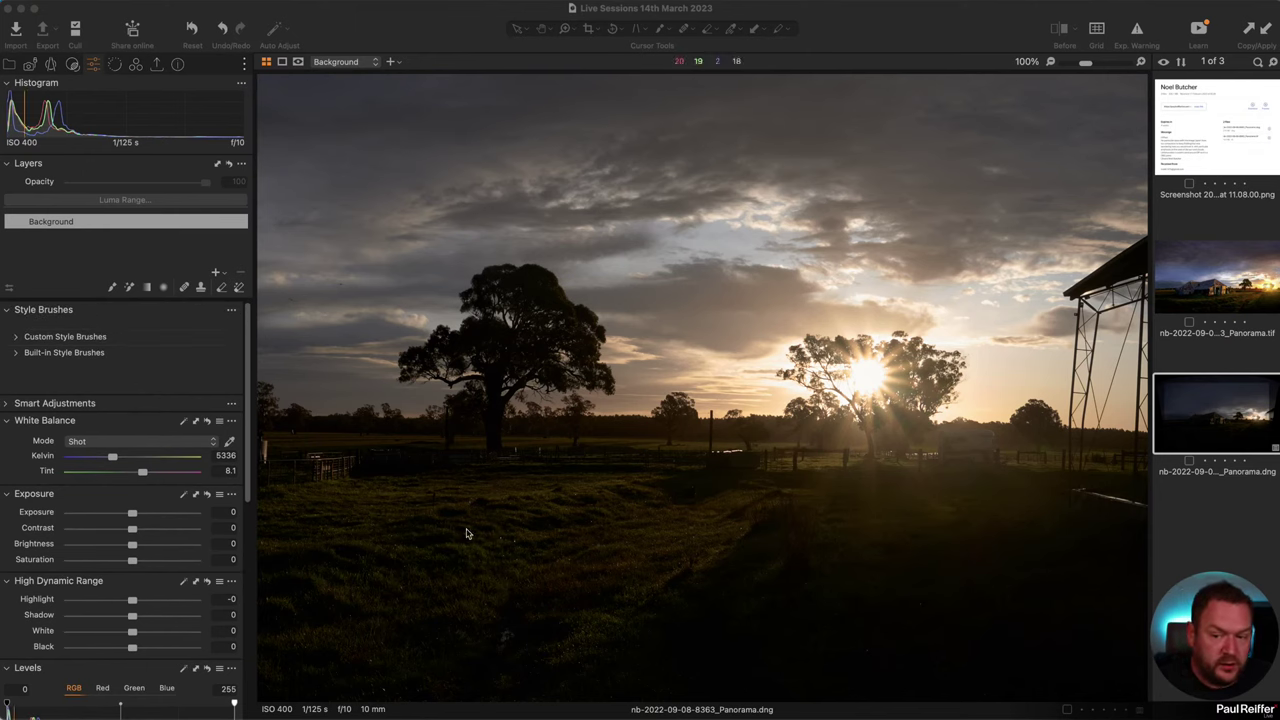
pyautogui.press('super+0')
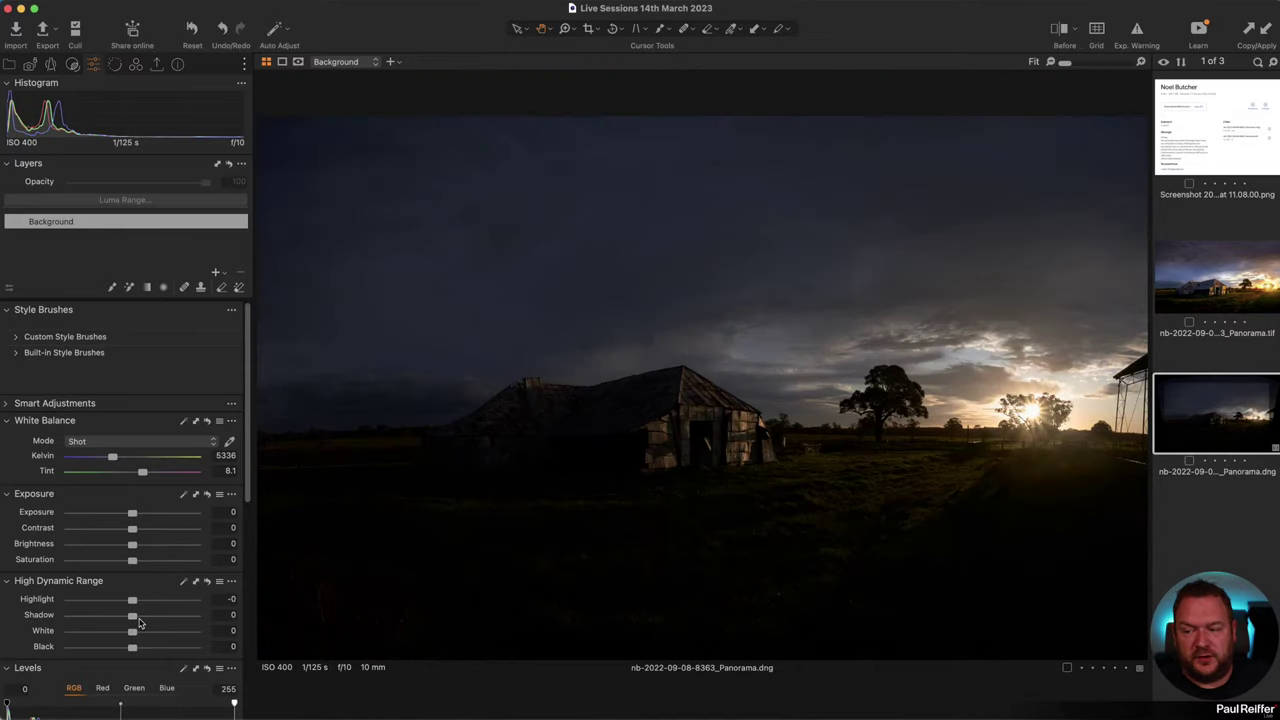
pyautogui.moveTo(132, 616); pyautogui.dragTo(157, 617)
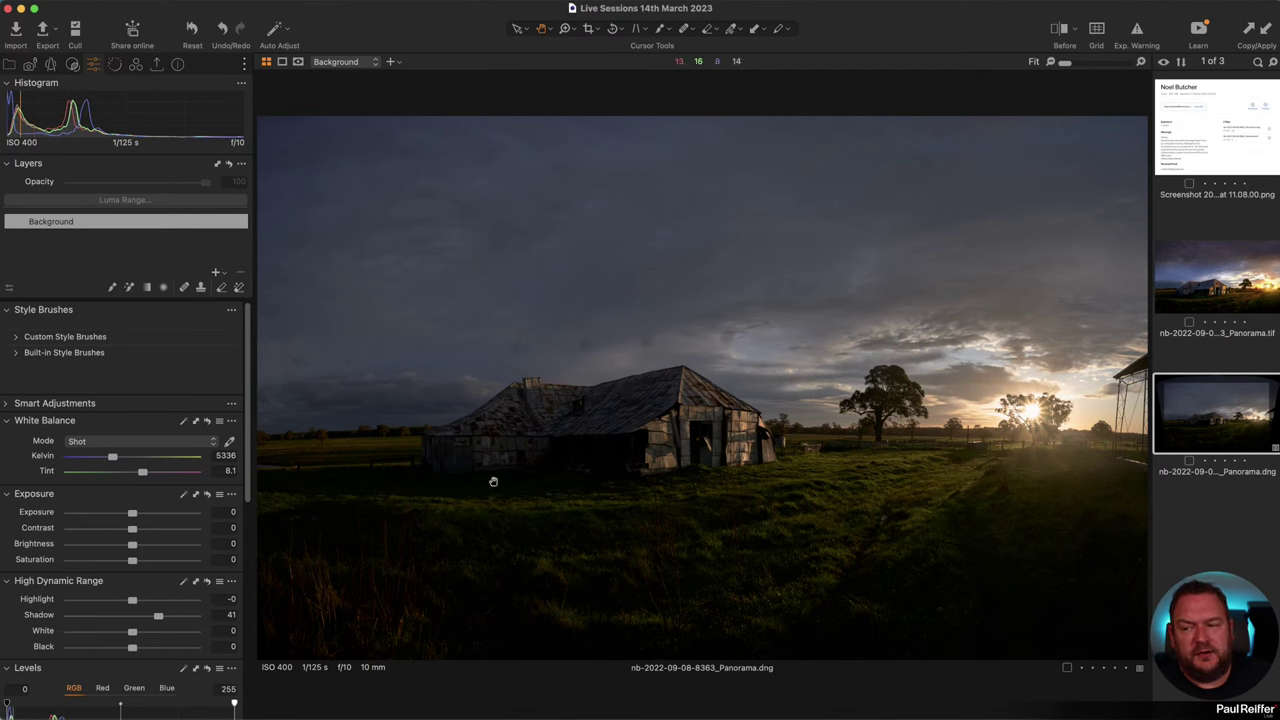
pyautogui.moveTo(133, 650); pyautogui.dragTo(175, 656)
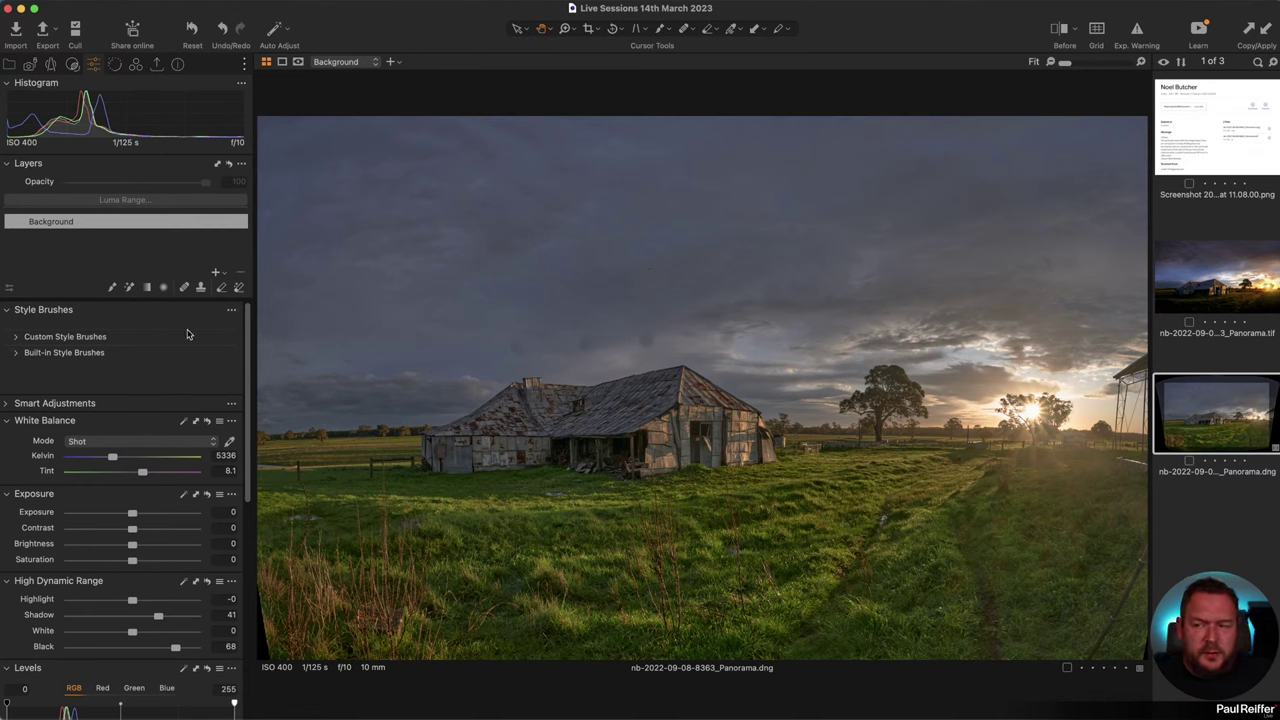
# Step: Try High Dynamic Range extremes of Highlight -100, Shadow 100, White -100 and Black 100, and reset the adjustments
pyautogui.moveTo(158, 615); pyautogui.dragTo(198, 647)
pyautogui.moveTo(132, 599); pyautogui.dragTo(68, 599)
pyautogui.moveTo(132, 631); pyautogui.dragTo(68, 631)
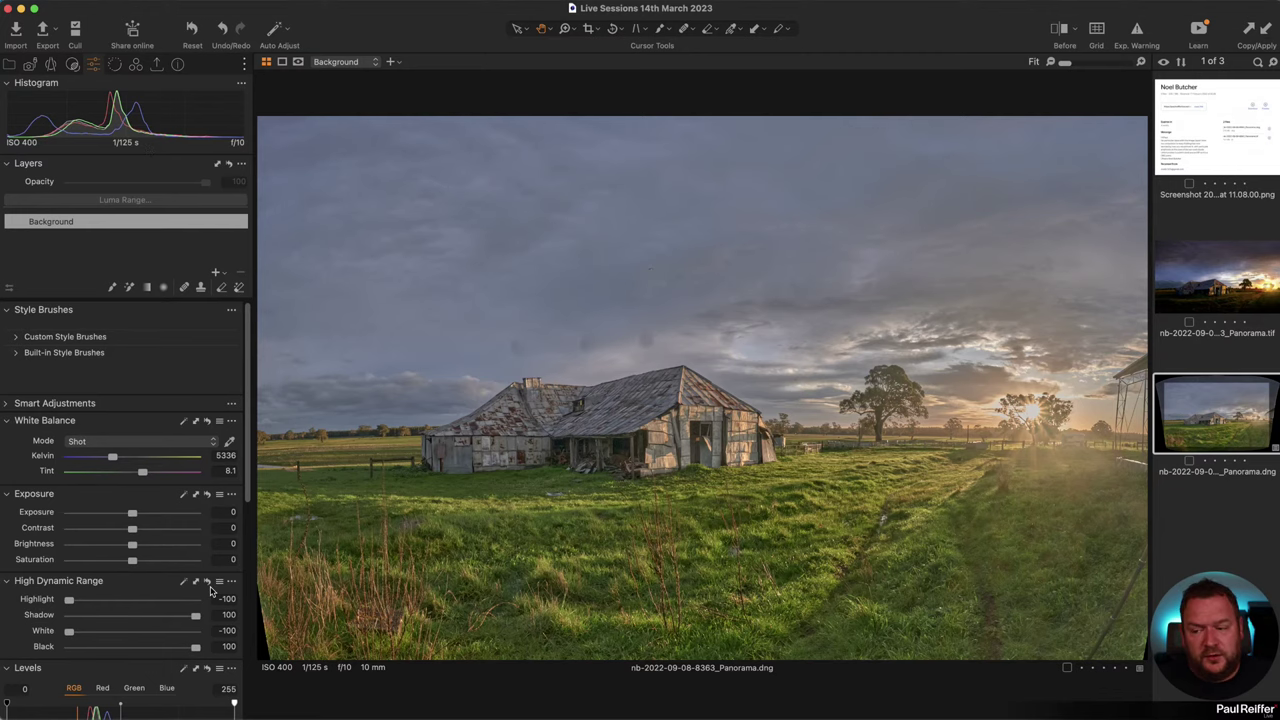
pyautogui.click(207, 581)
# Step: Set the High Dynamic Range values to Highlight -74, Shadow 46, White -33 and Black 7
pyautogui.moveTo(132, 615); pyautogui.dragTo(139, 650)
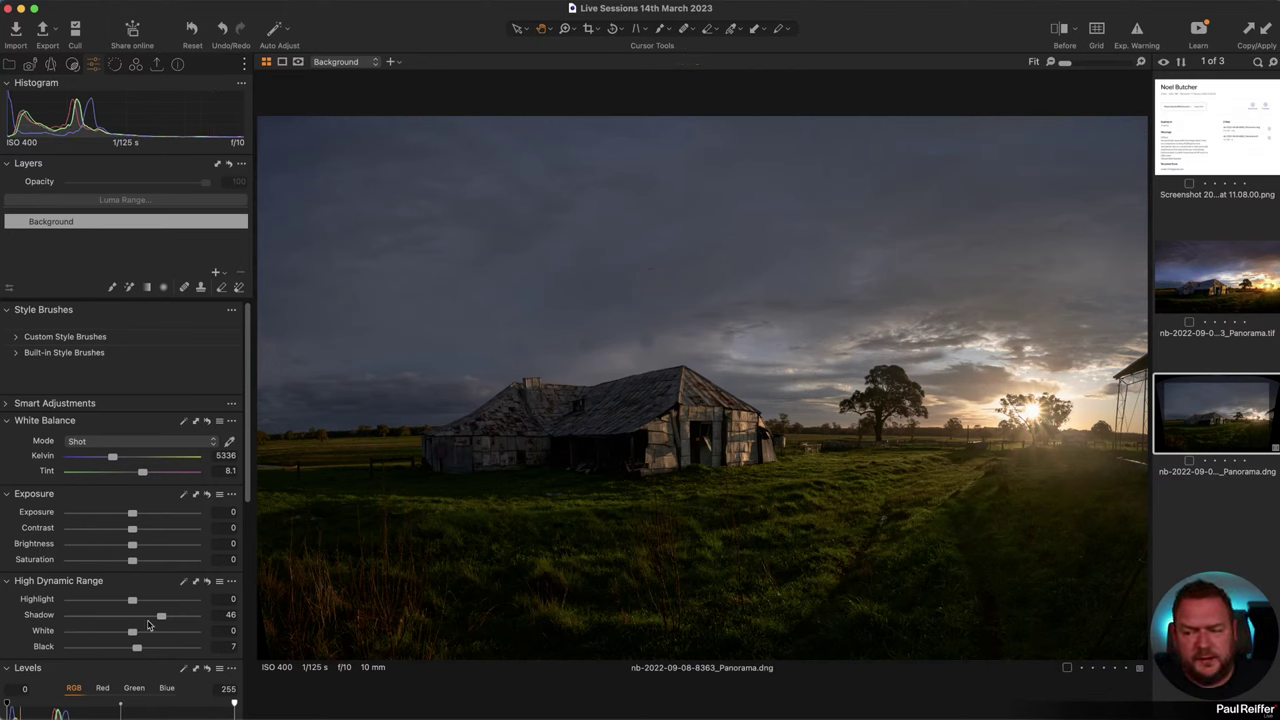
pyautogui.moveTo(133, 600); pyautogui.dragTo(112, 631)
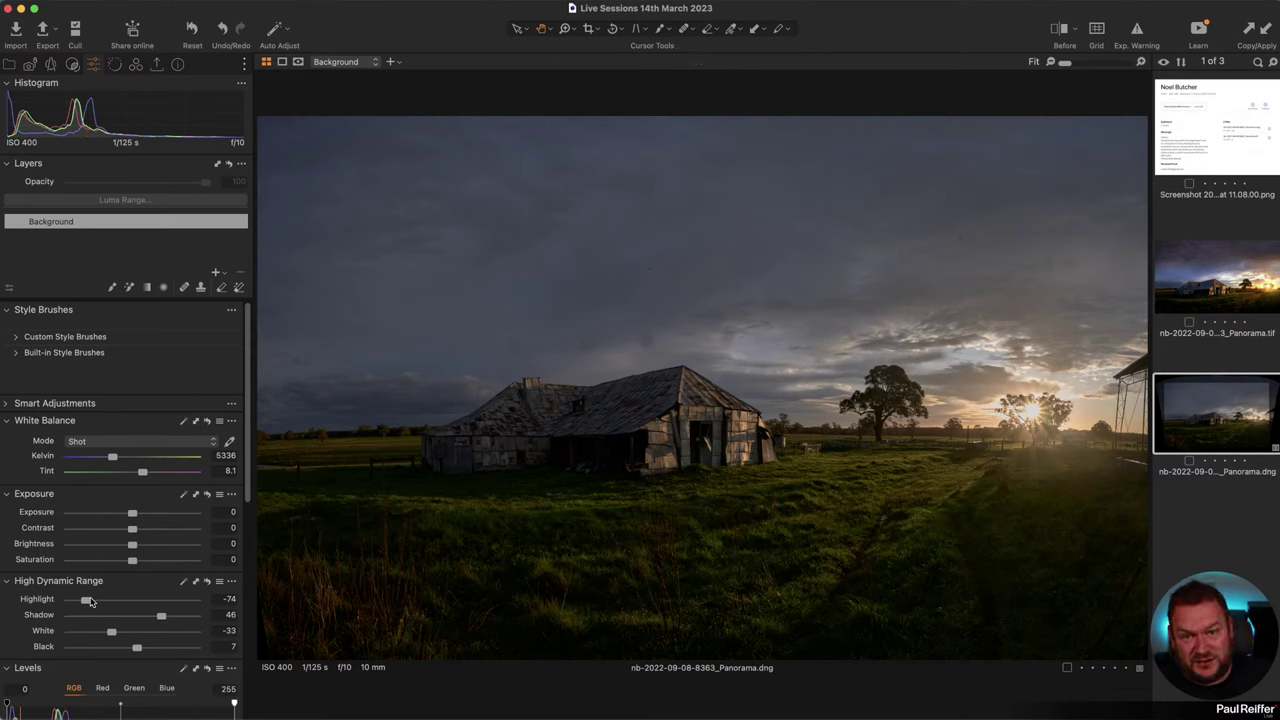
# Step: Set Exposure to 0.76 and Brightness to 2, and warm the white balance to Kelvin 6209 with Tint 12.4
pyautogui.moveTo(134, 514); pyautogui.dragTo(148, 516)
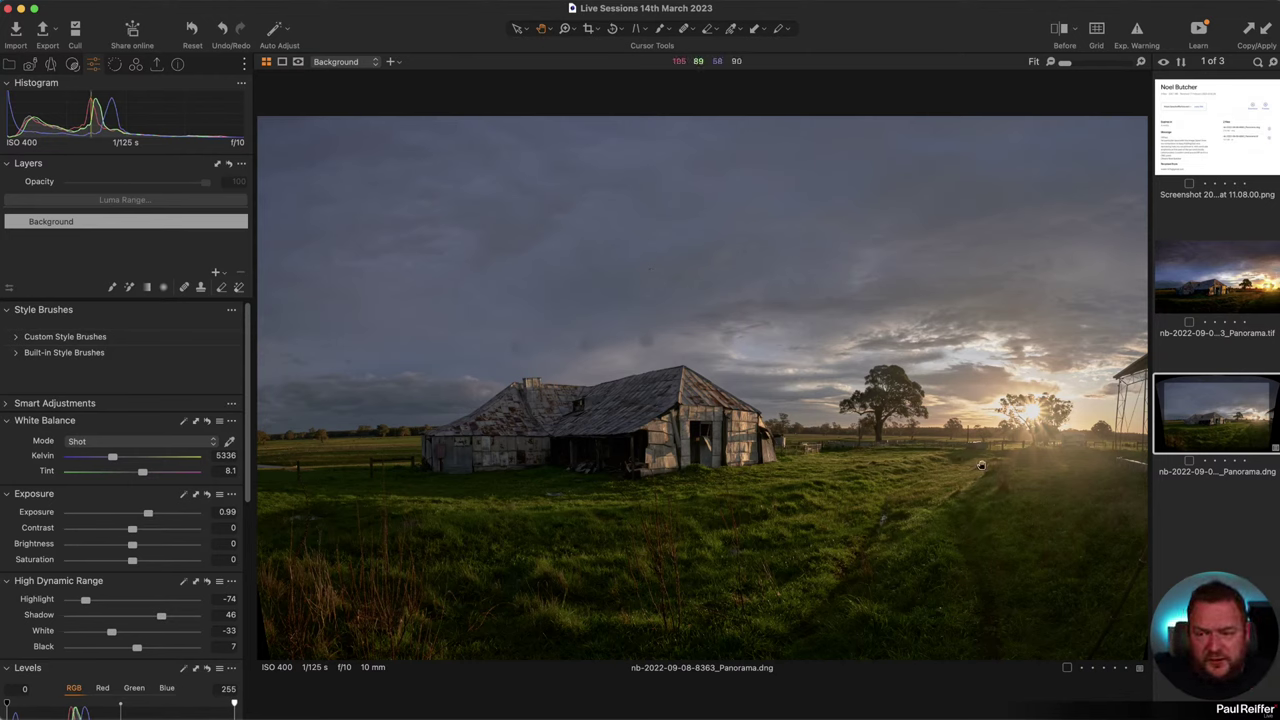
pyautogui.moveTo(148, 513); pyautogui.dragTo(136, 547)
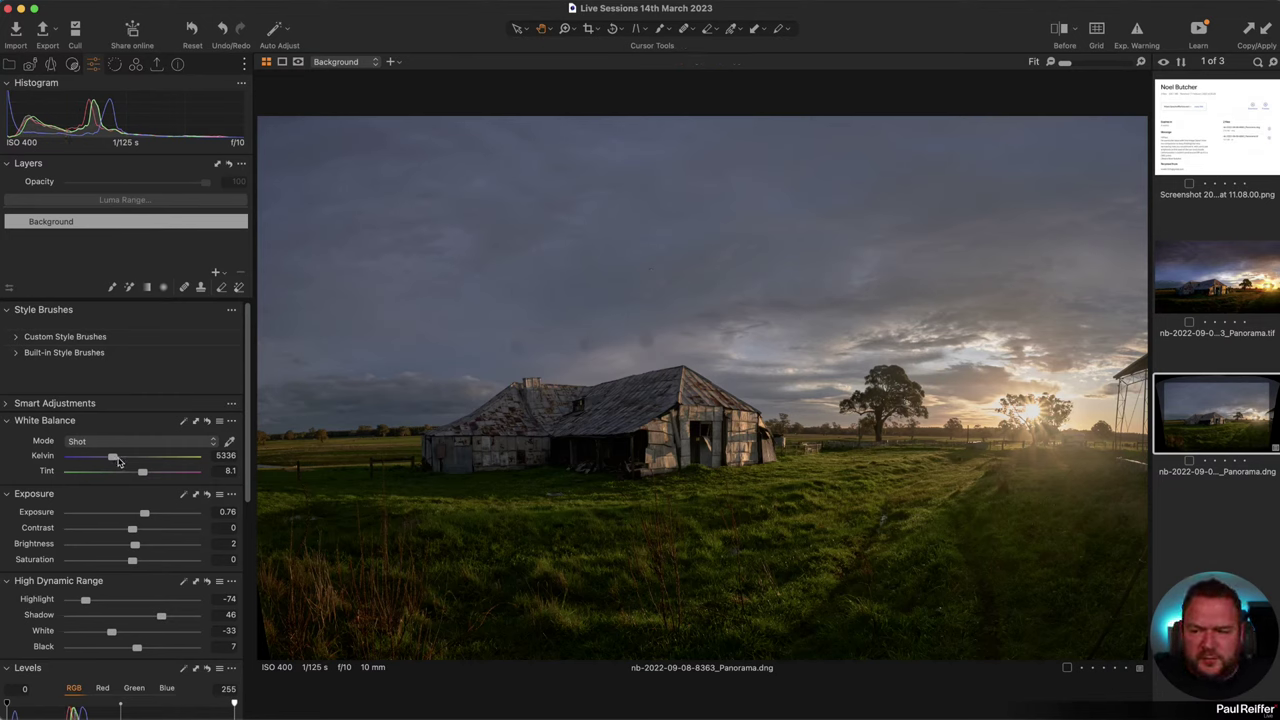
pyautogui.moveTo(114, 461); pyautogui.dragTo(148, 474)
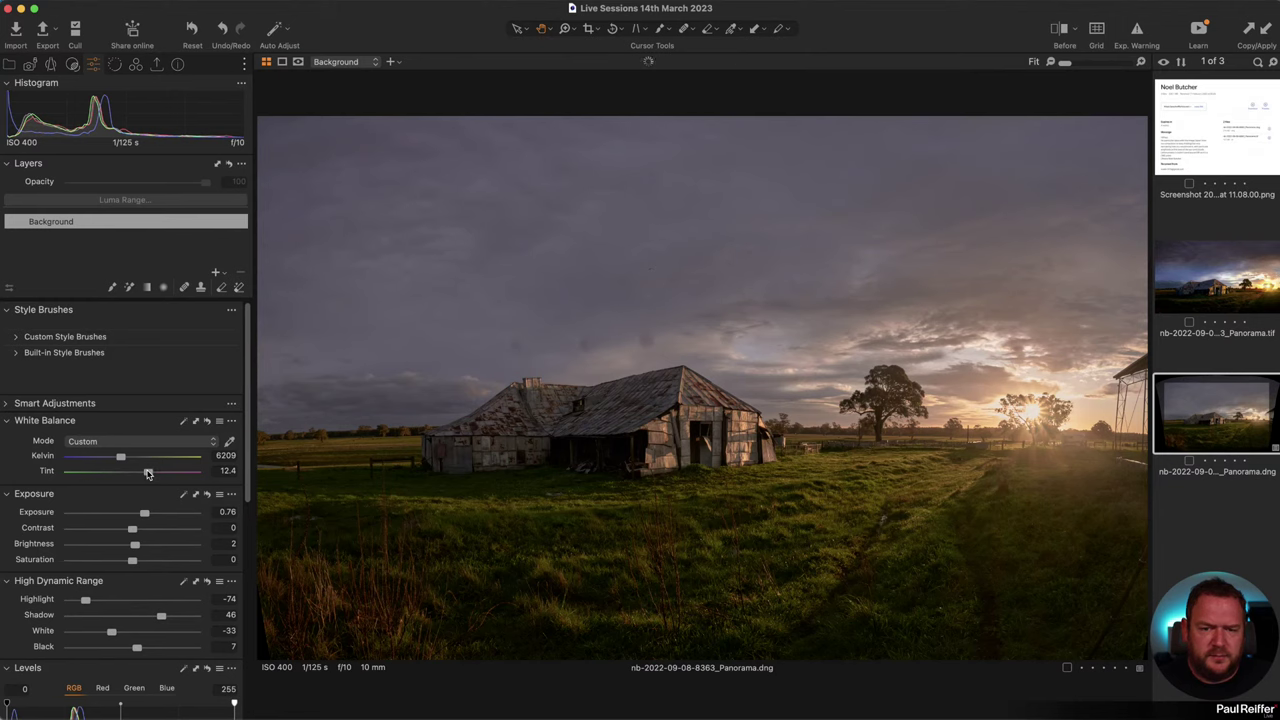
# Step: Compare the raw DNG panorama with the finished TIF version, returning to the DNG
pyautogui.click(1210, 288)
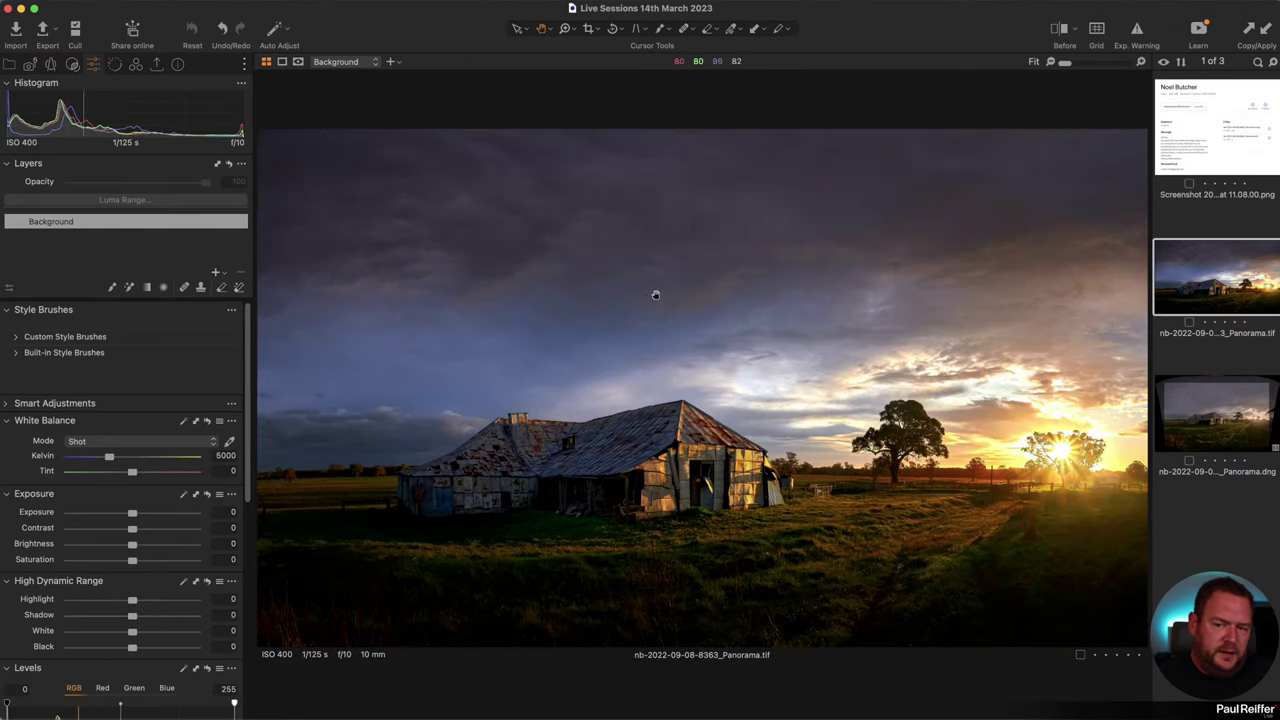
pyautogui.click(1209, 418)
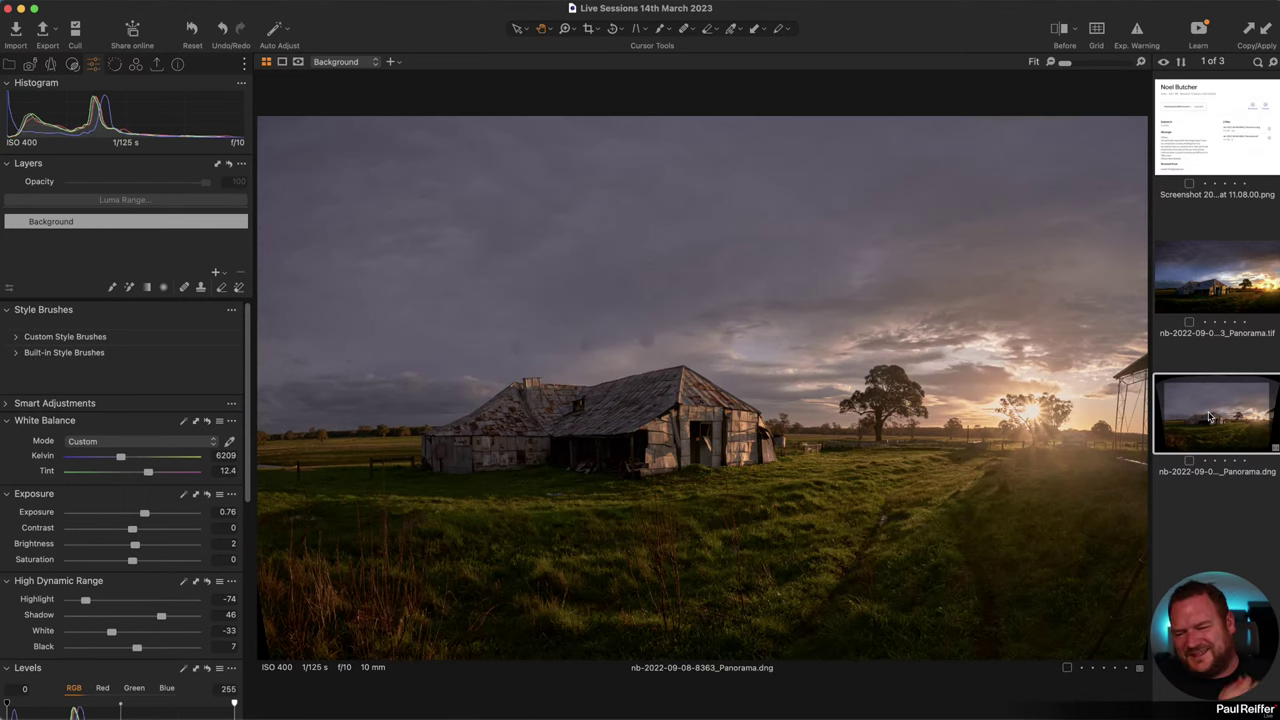
pyautogui.click(1216, 276)
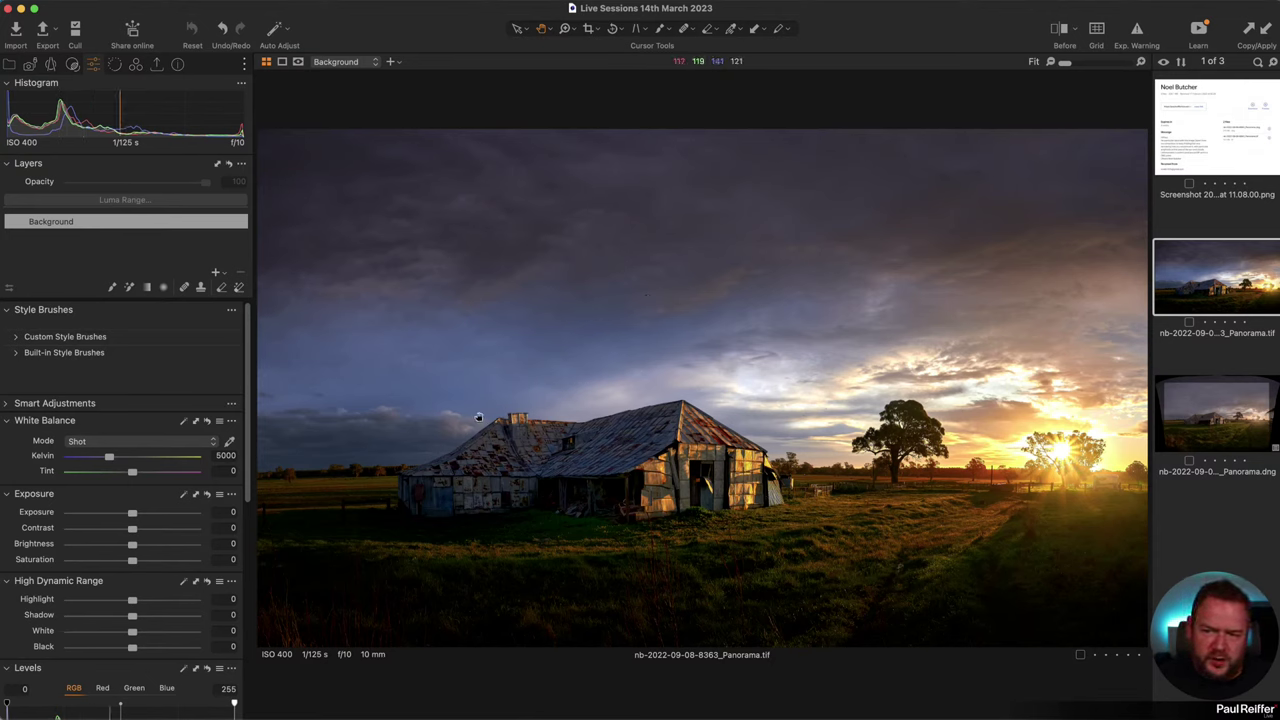
pyautogui.click(1212, 405)
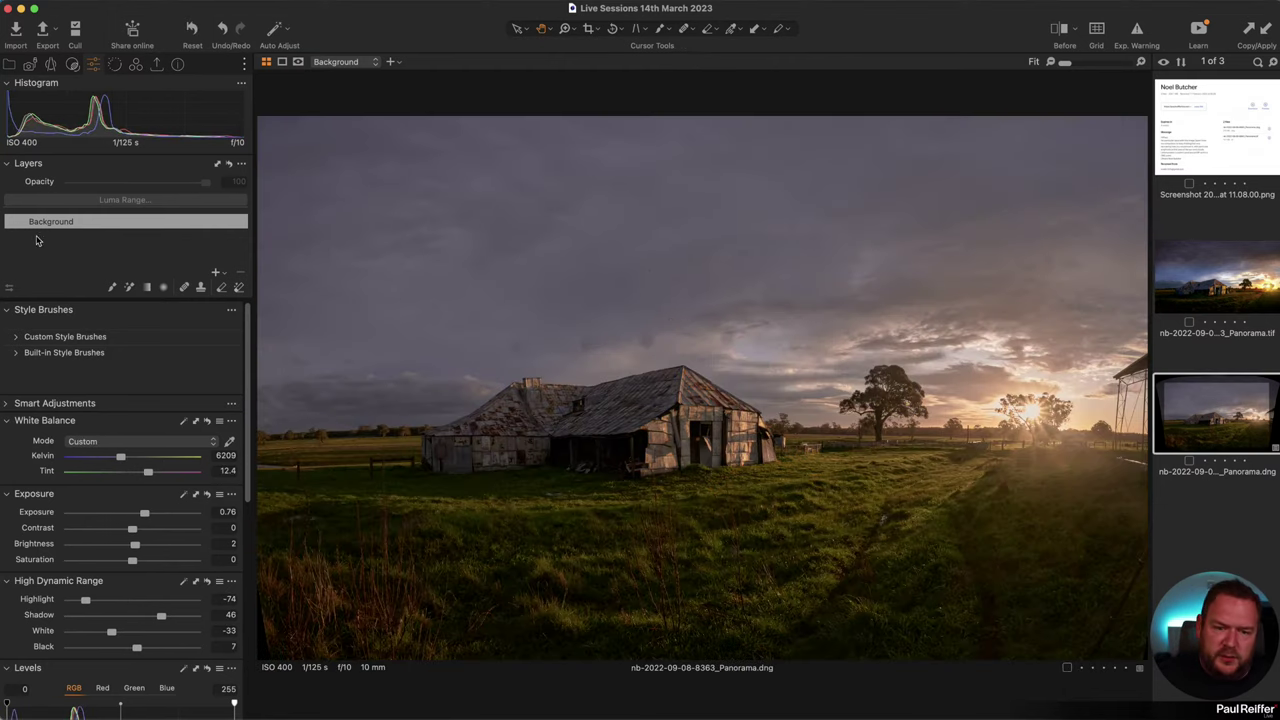
# Step: Draw a slightly tilted linear gradient mask over the sky, from the upper sky down to the horizon
pyautogui.click(148, 289)
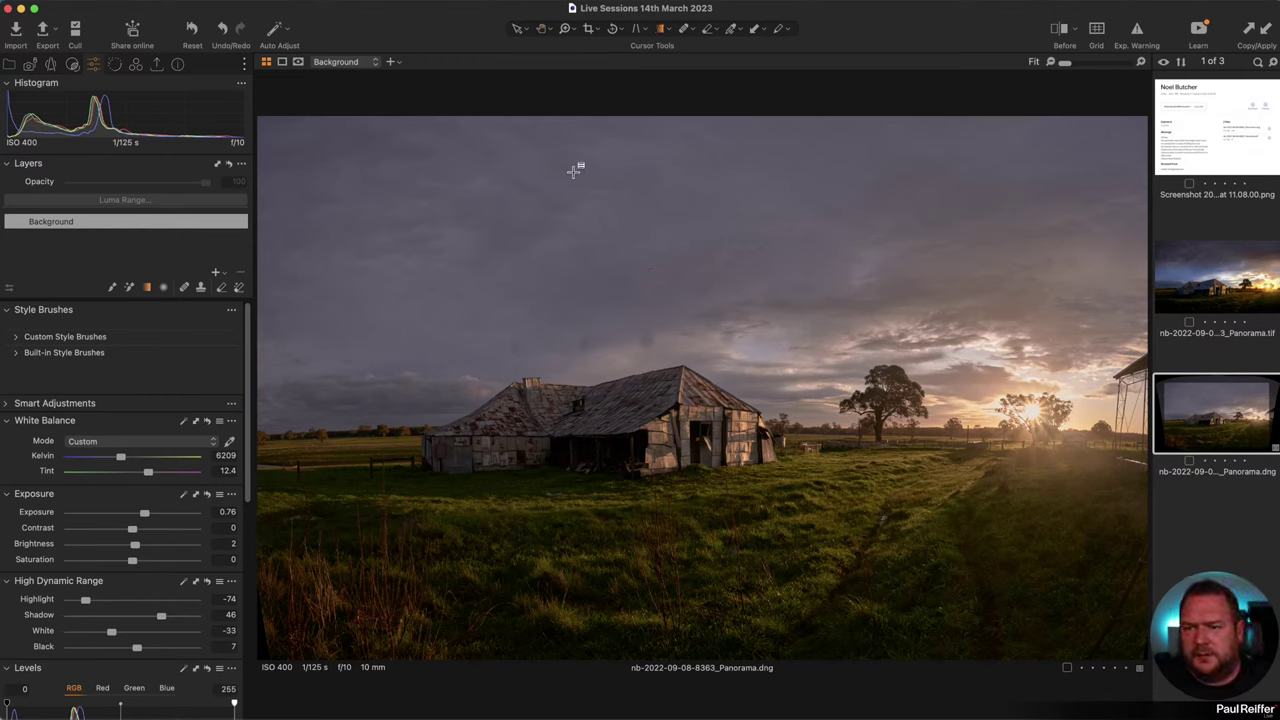
pyautogui.moveTo(575, 170); pyautogui.dragTo(590, 410)
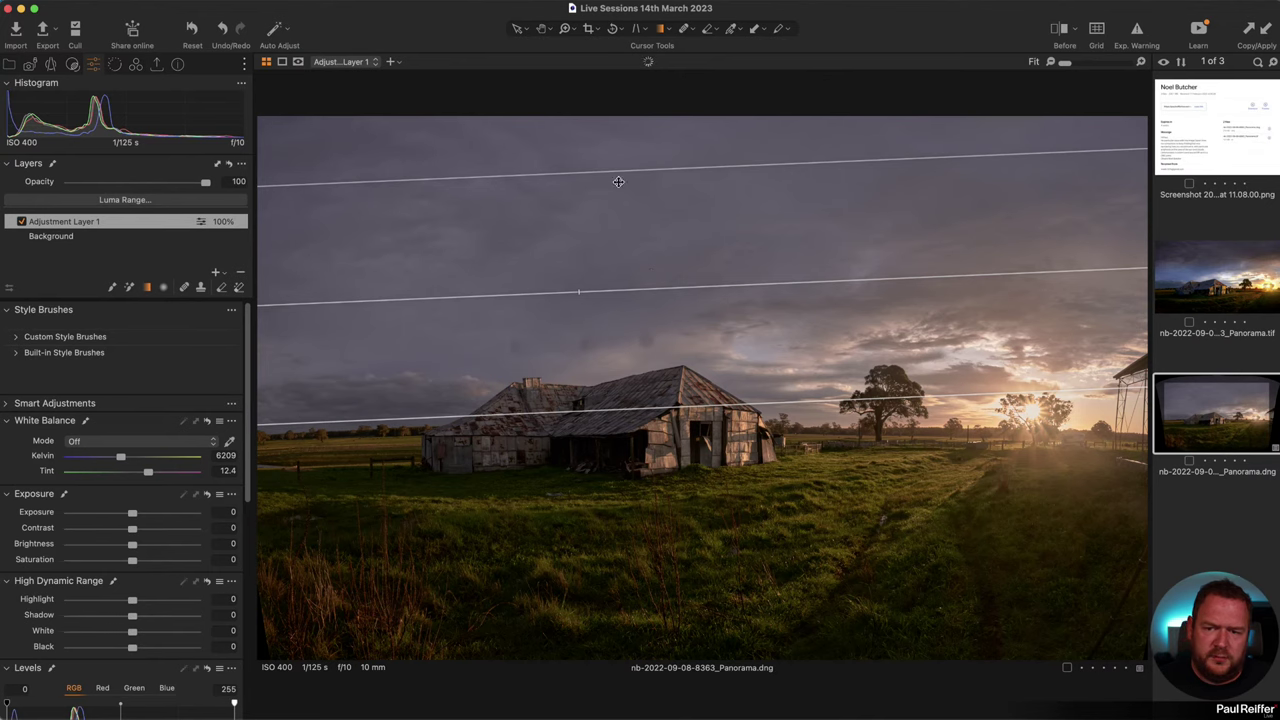
# Step: Lower the upper edge of the sky gradient and set the layer's Clarity to 40 and Structure to 13
pyautogui.moveTo(618, 181); pyautogui.dragTo(620, 229)
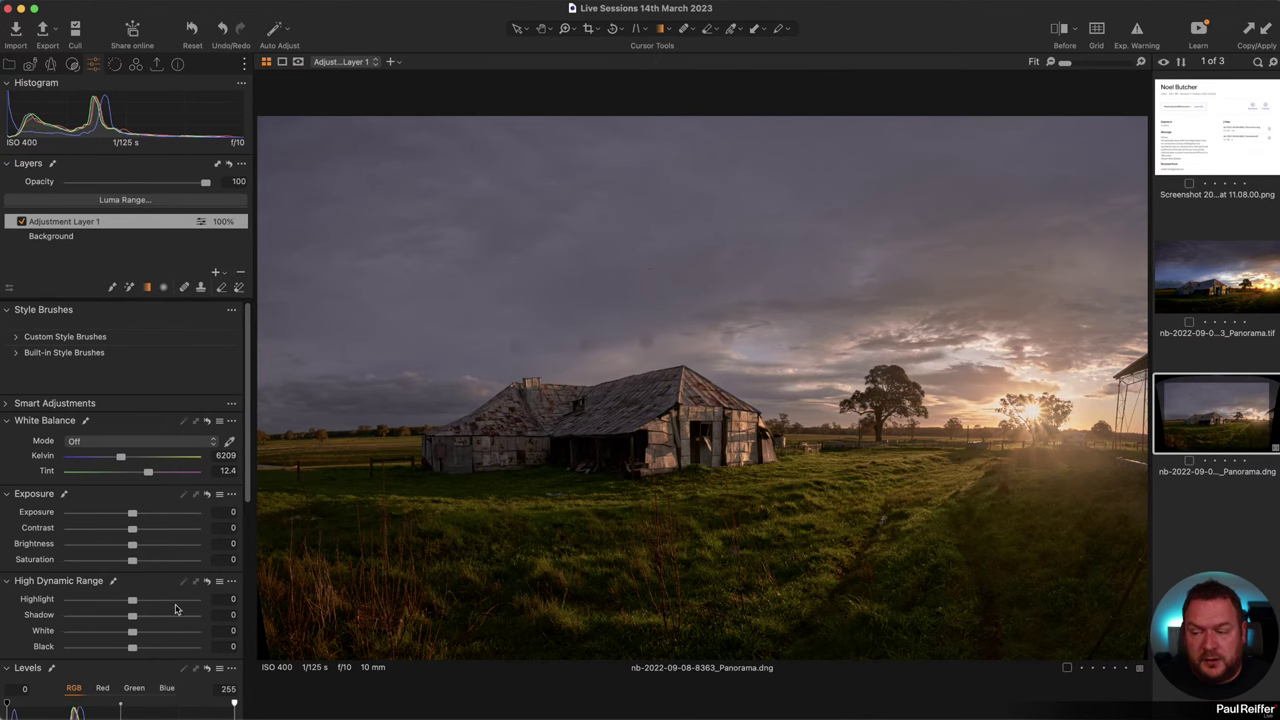
pyautogui.scroll(-5, 99, 646)
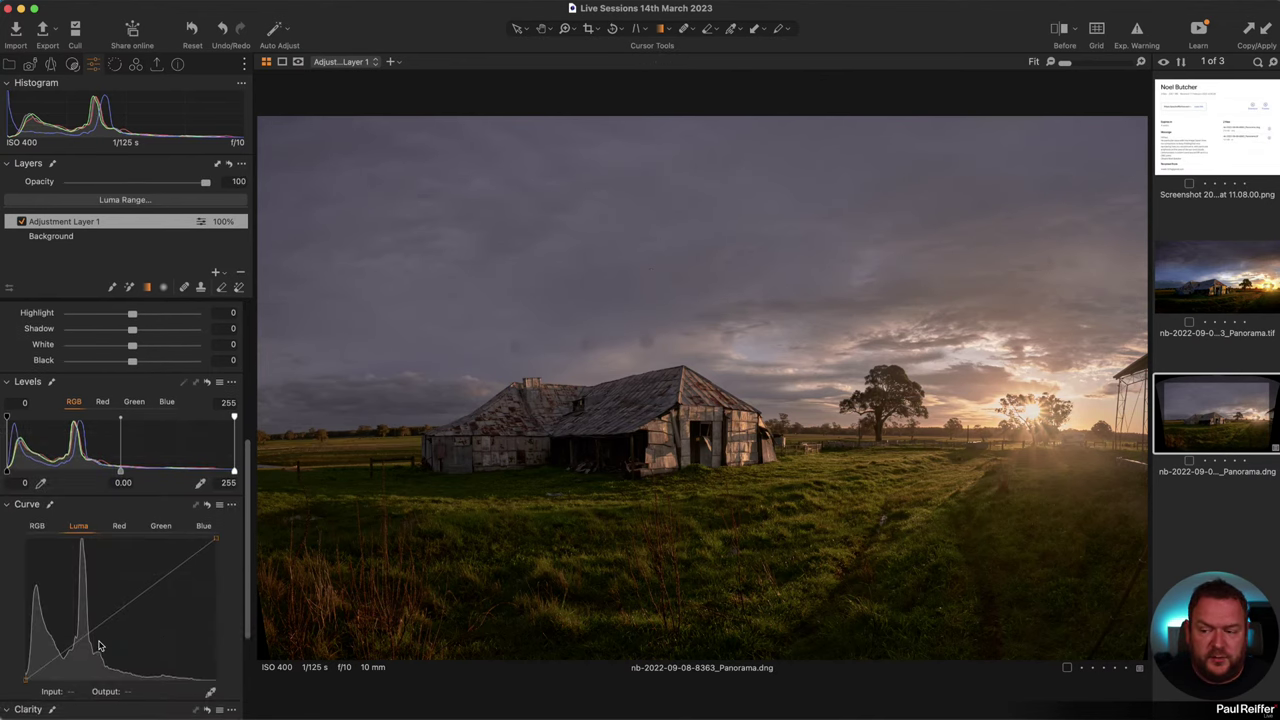
pyautogui.scroll(-3, 99, 646)
pyautogui.moveTo(132, 578)
pyautogui.mouseDown()
pyautogui.moveTo(157, 580)
pyautogui.moveTo(142, 595)
pyautogui.mouseUp()
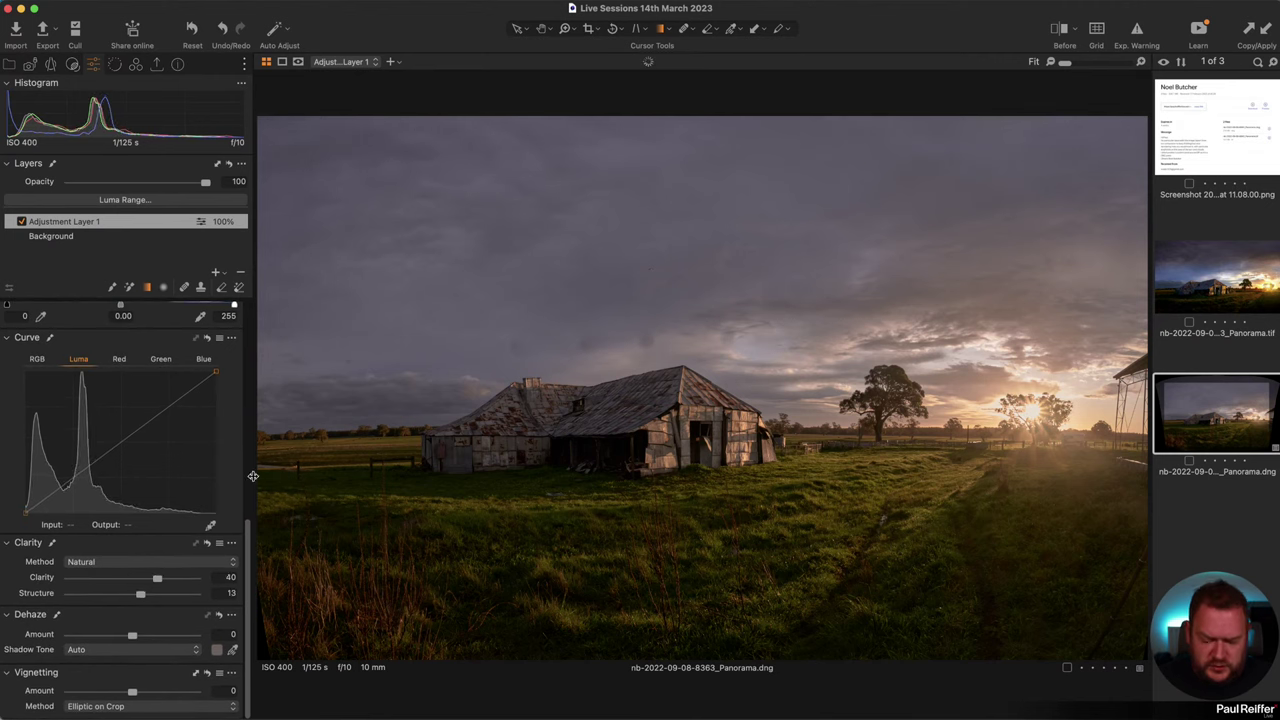
pyautogui.click(486, 294)
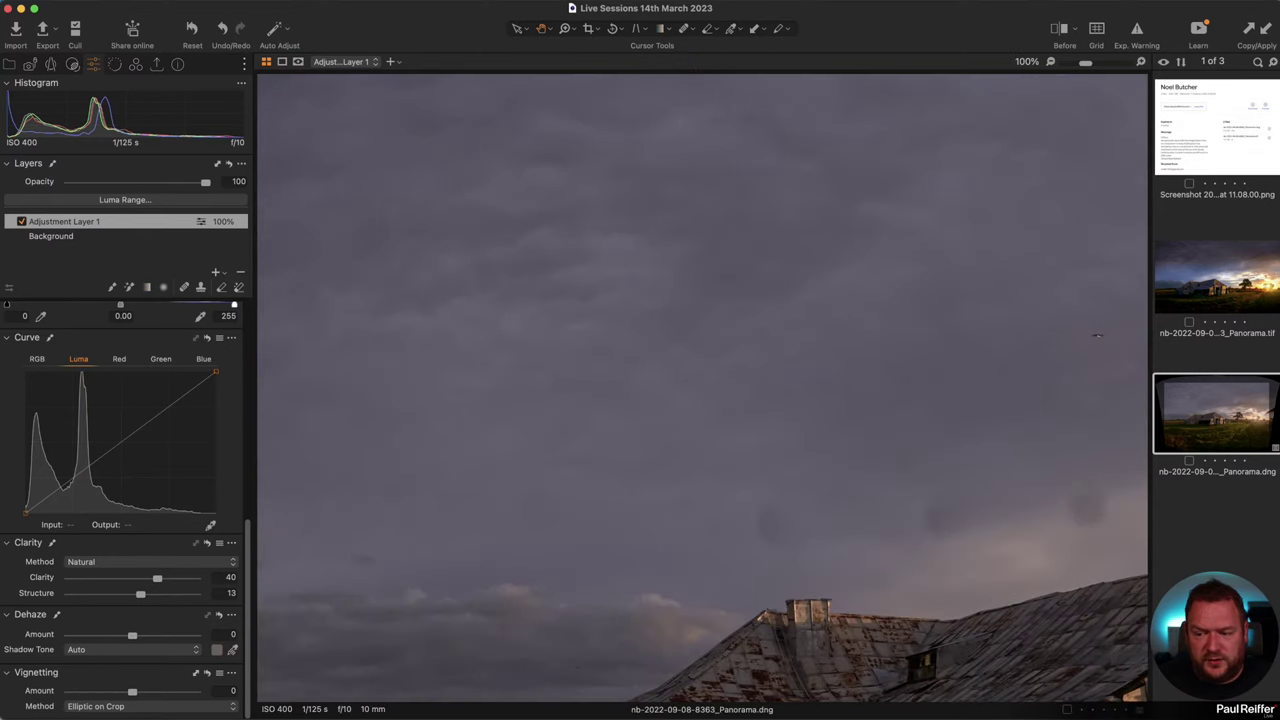
pyautogui.click(762, 370)
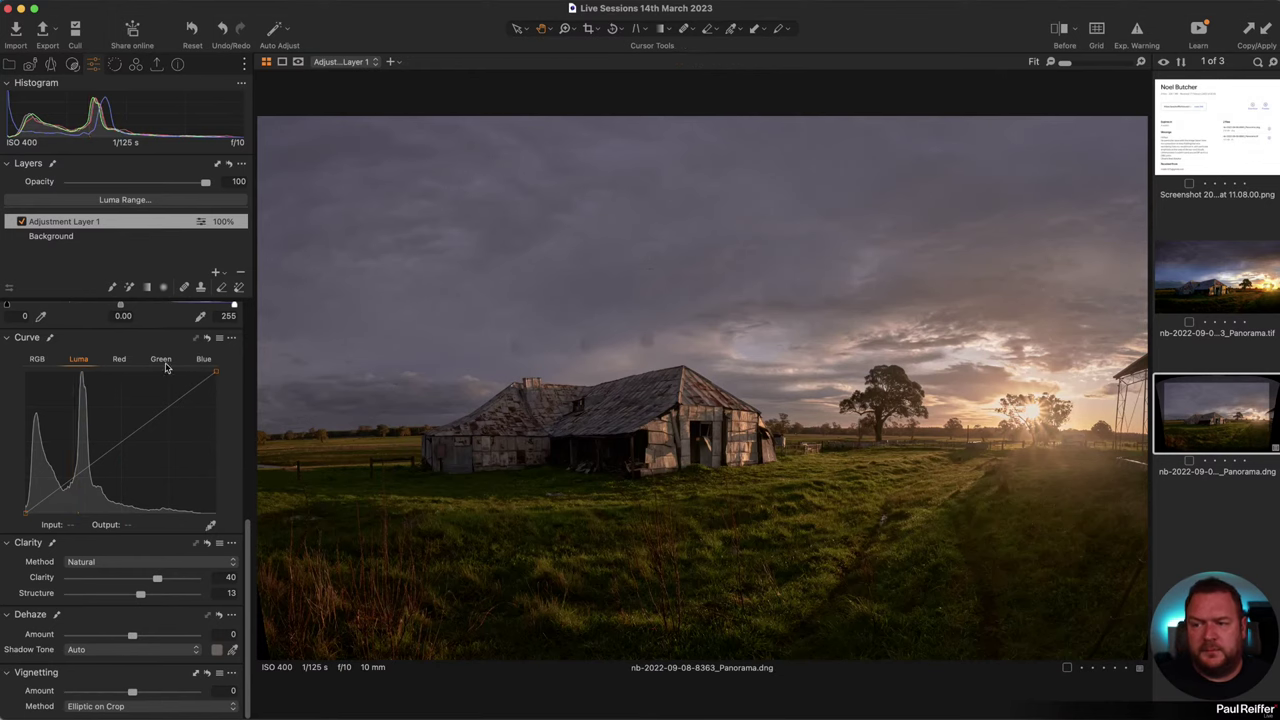
# Step: Cool the sky layer's white balance to Kelvin 5008 with Tint 13.2, using the finished TIF as comparison
pyautogui.scroll(10, 137, 346)
pyautogui.scroll(-1, 137, 346)
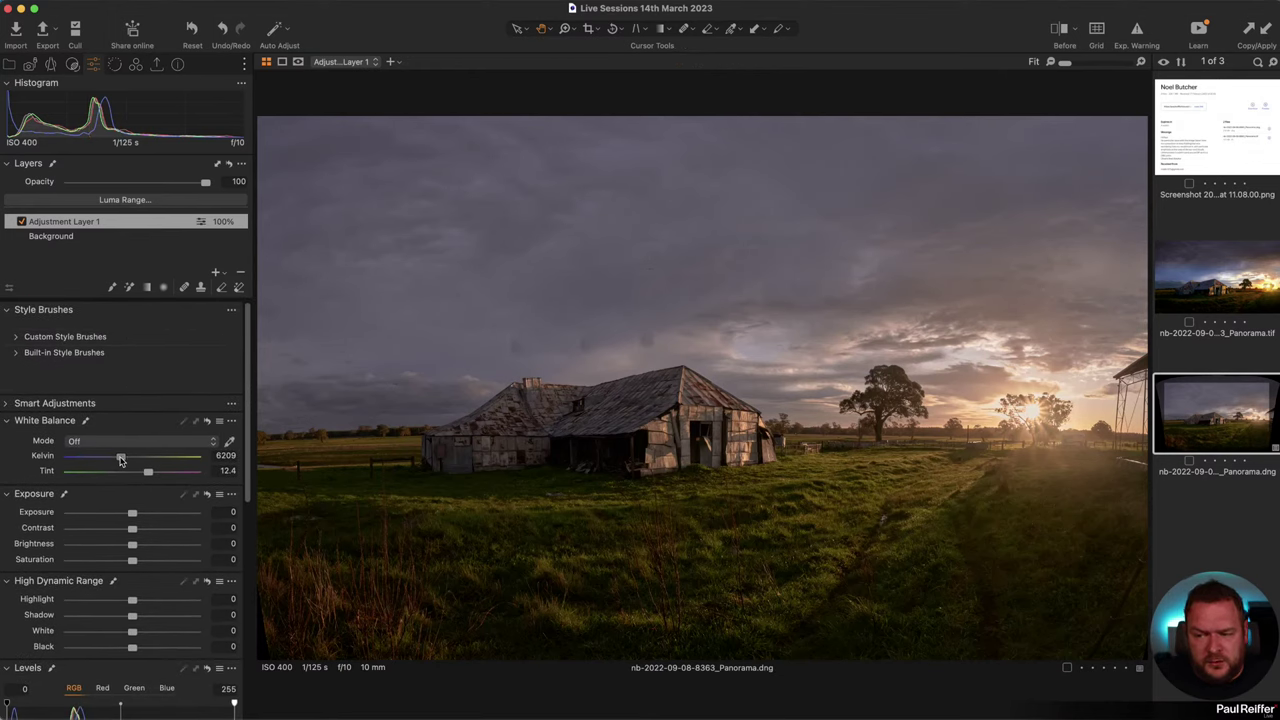
pyautogui.moveTo(120, 458); pyautogui.dragTo(108, 461)
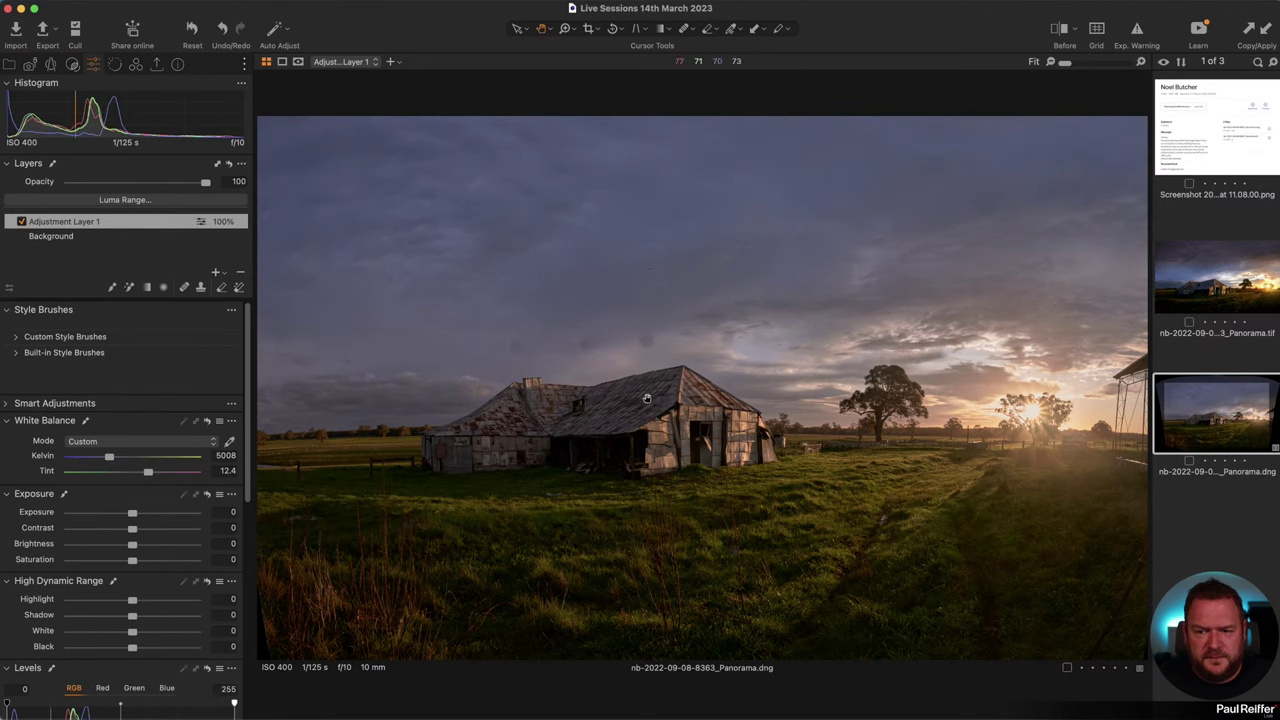
pyautogui.click(1214, 278)
pyautogui.click(1195, 430)
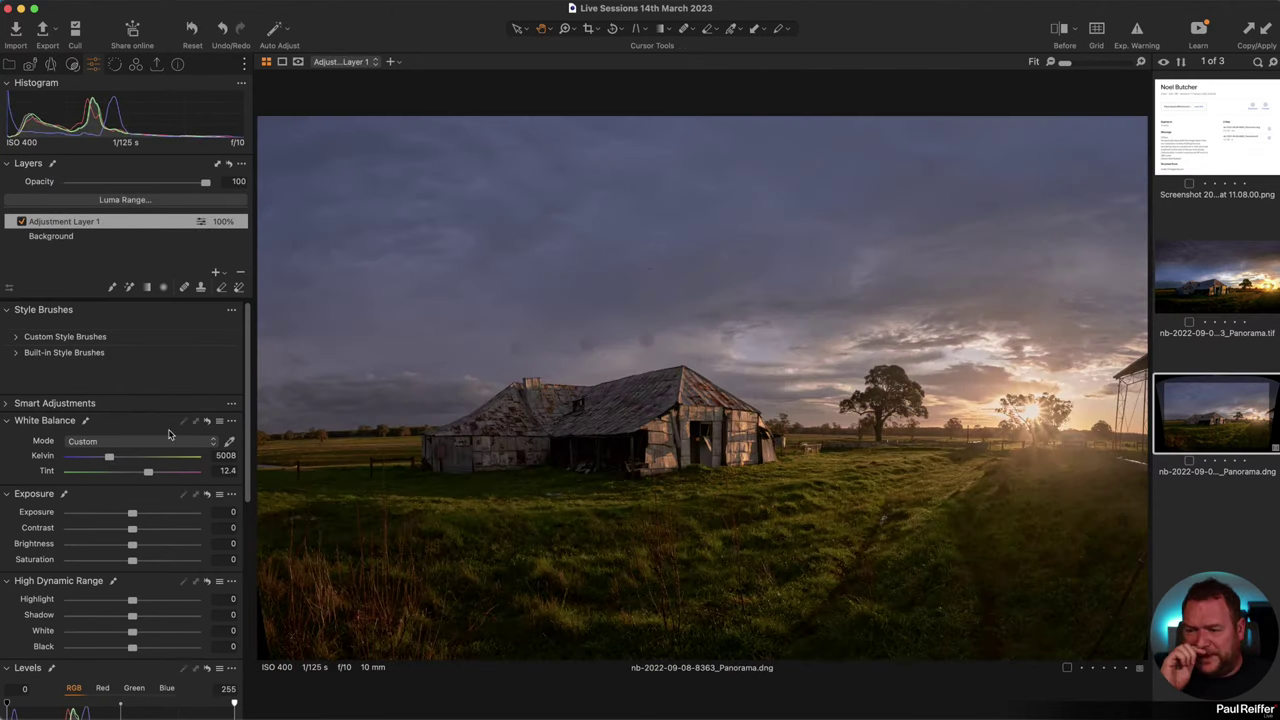
pyautogui.moveTo(146, 475); pyautogui.dragTo(148, 475)
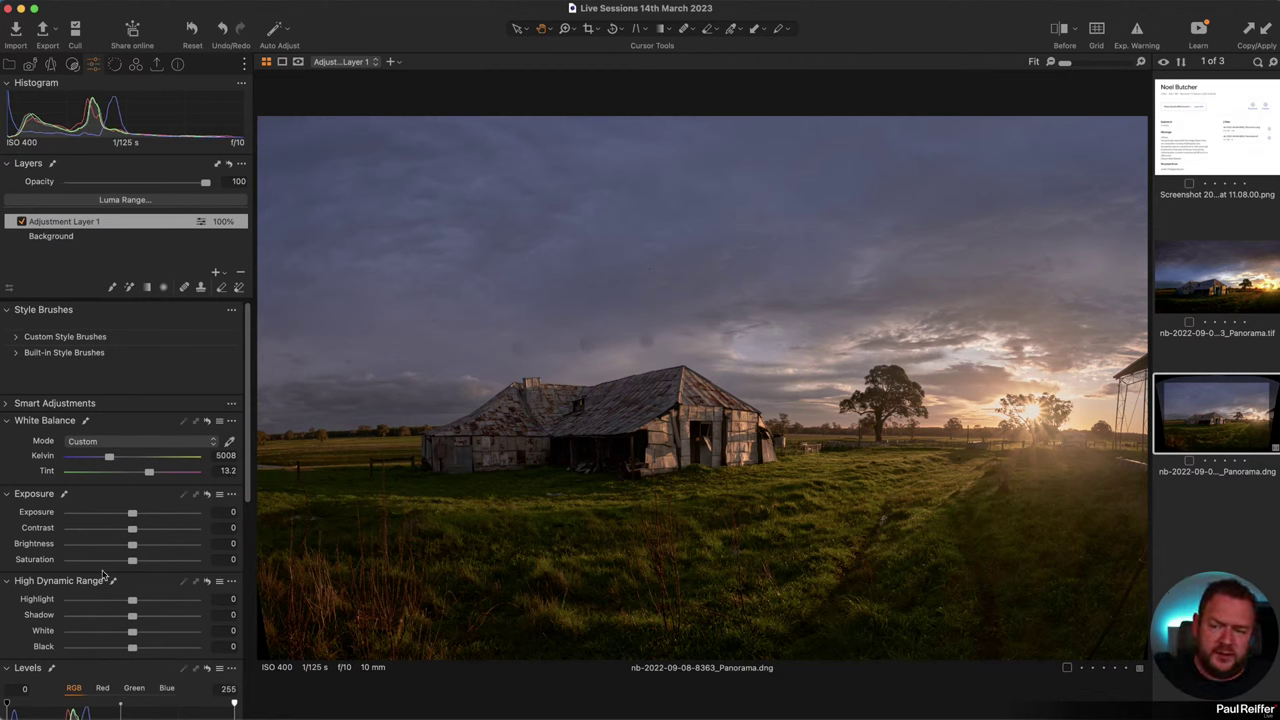
# Step: Move the Background adjustments to a new layer and name it Base
pyautogui.click(55, 238)
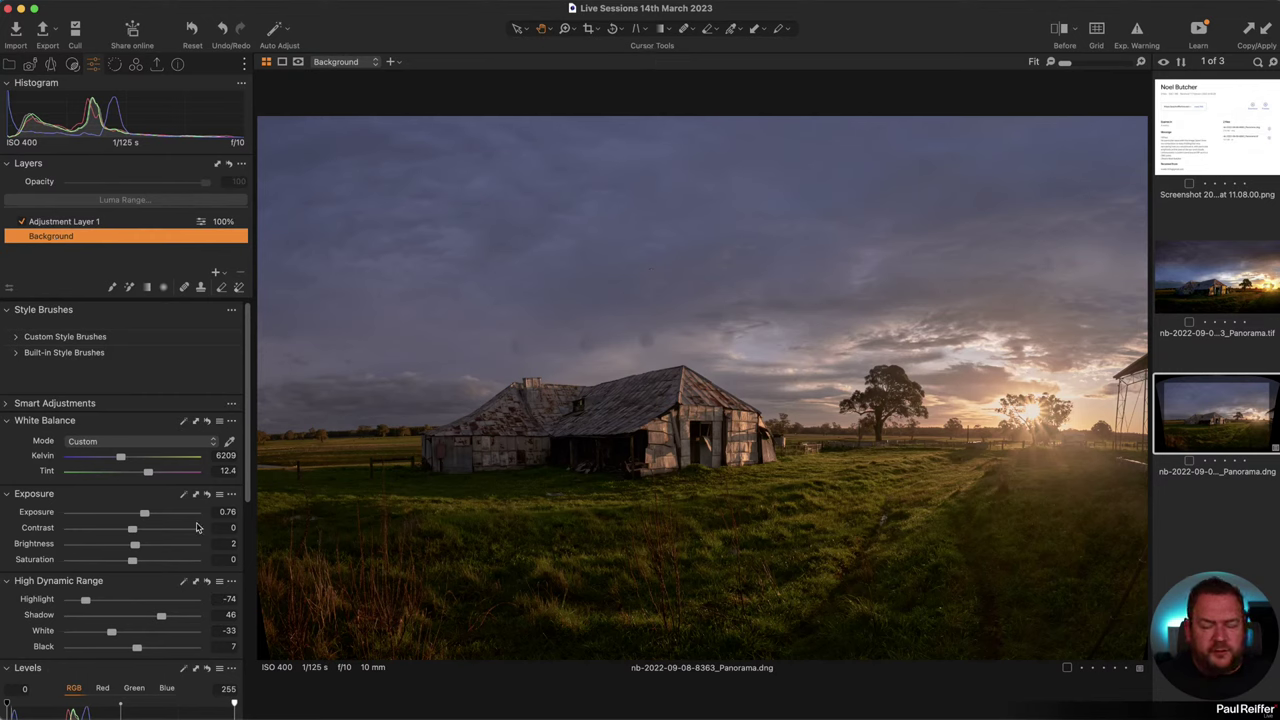
pyautogui.scroll(-5, 128, 562)
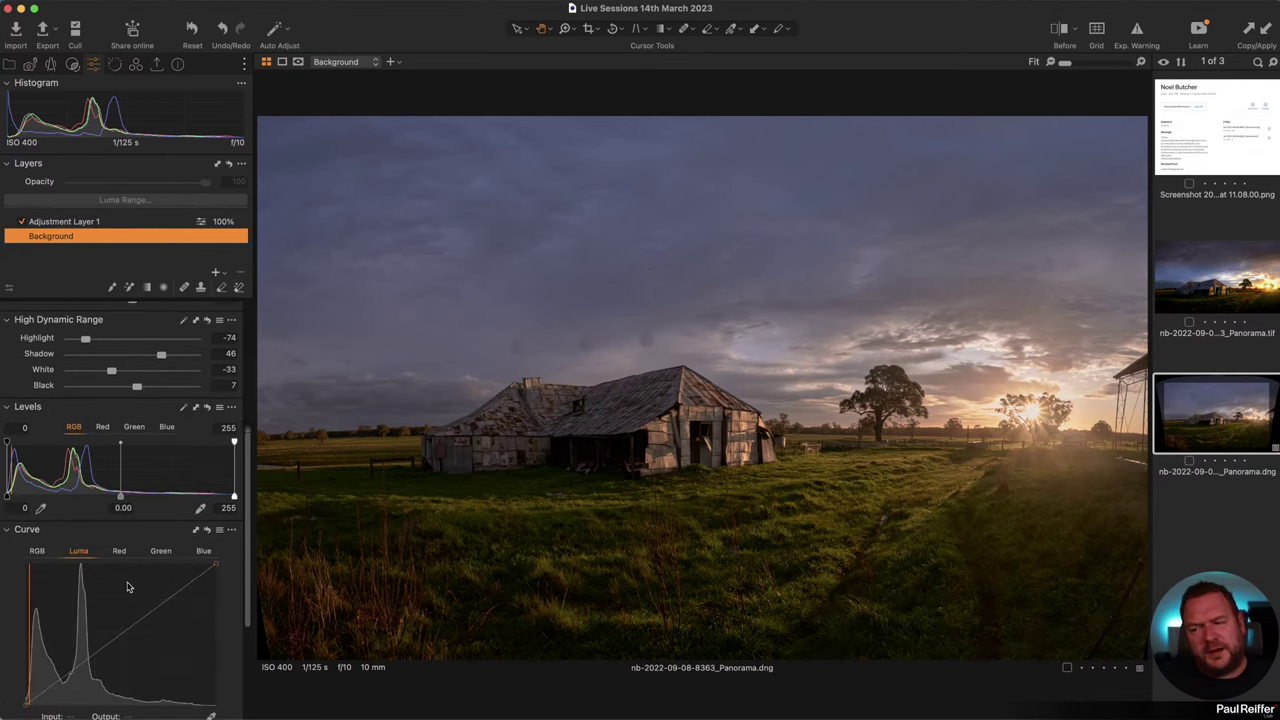
pyautogui.scroll(2, 127, 580)
pyautogui.scroll(5, 127, 587)
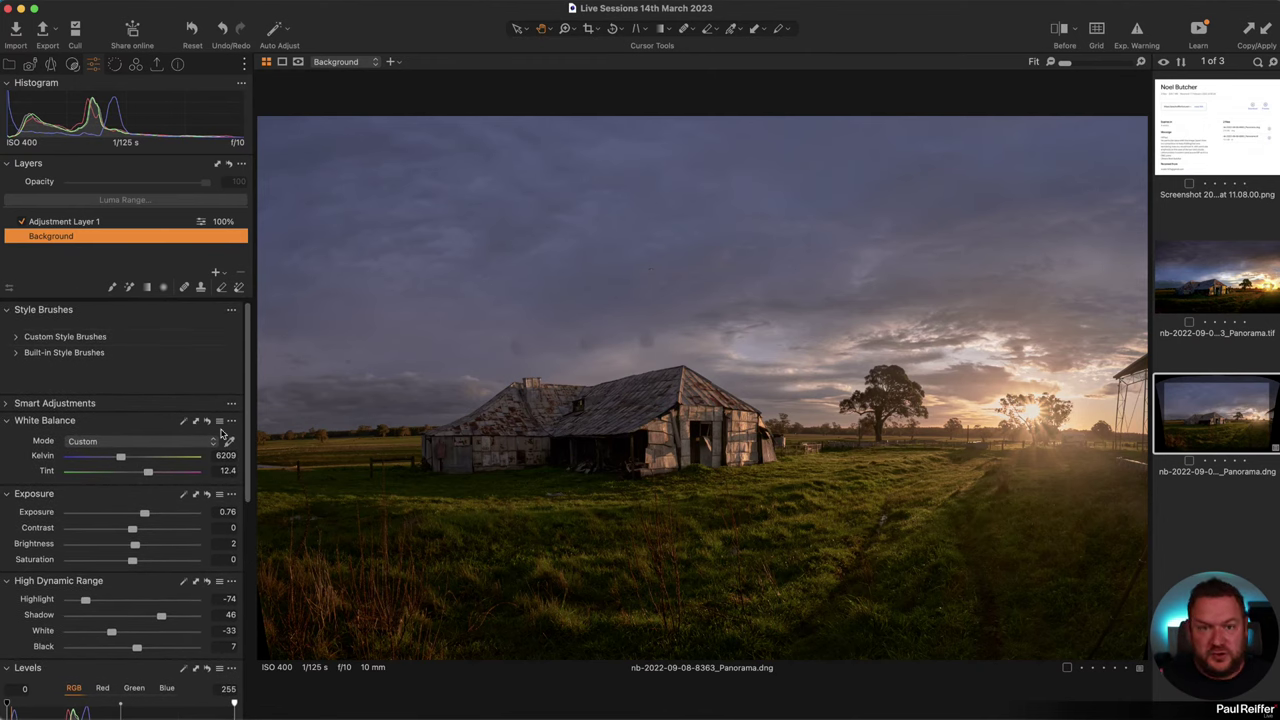
pyautogui.rightClick(126, 238)
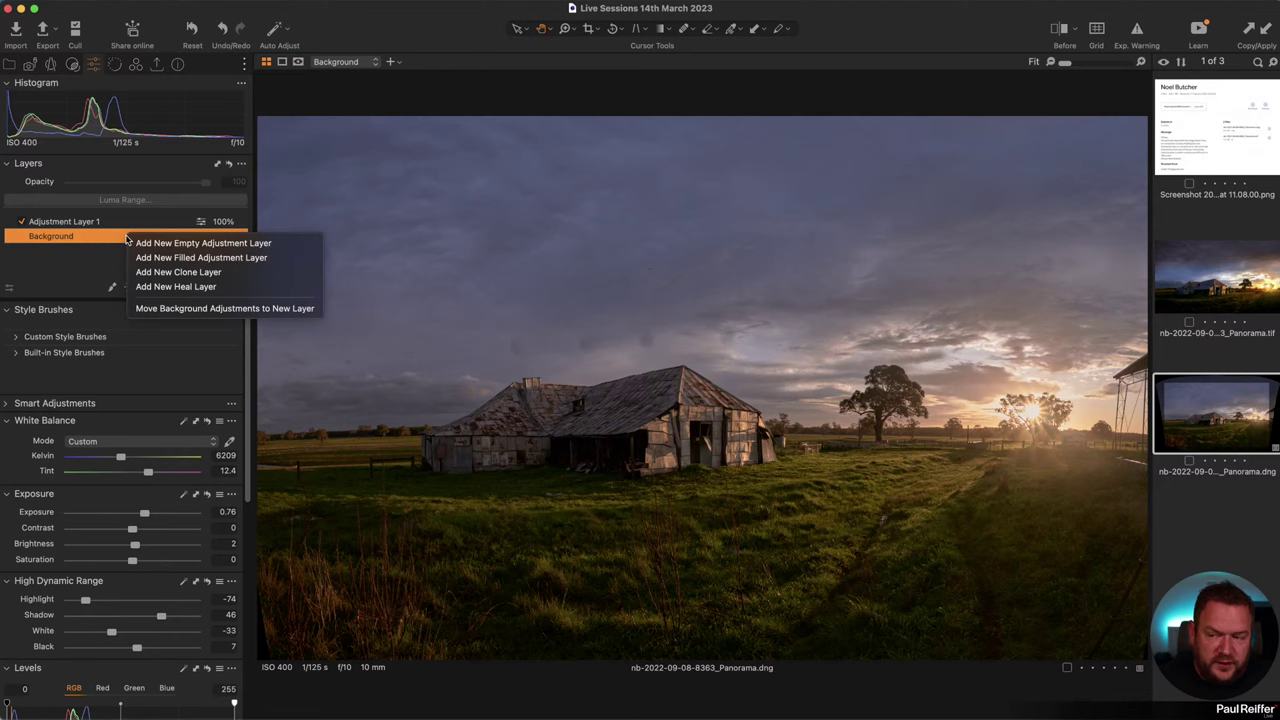
pyautogui.click(277, 311)
pyautogui.doubleClick(86, 228)
pyautogui.write('Base')
pyautogui.press('Return')
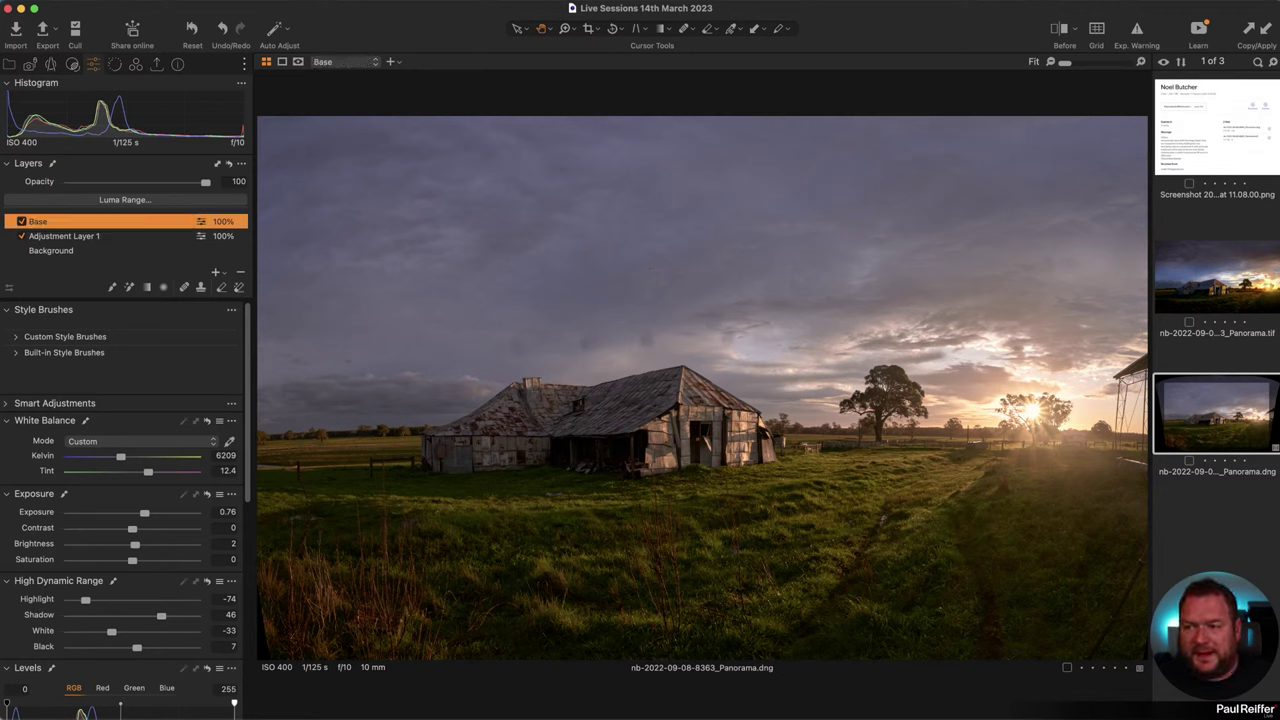
# Step: Rename the sky gradient layer to clouds and place it above the Base layer
pyautogui.doubleClick(59, 236)
pyautogui.write('Dlouds')
pyautogui.press('Return')
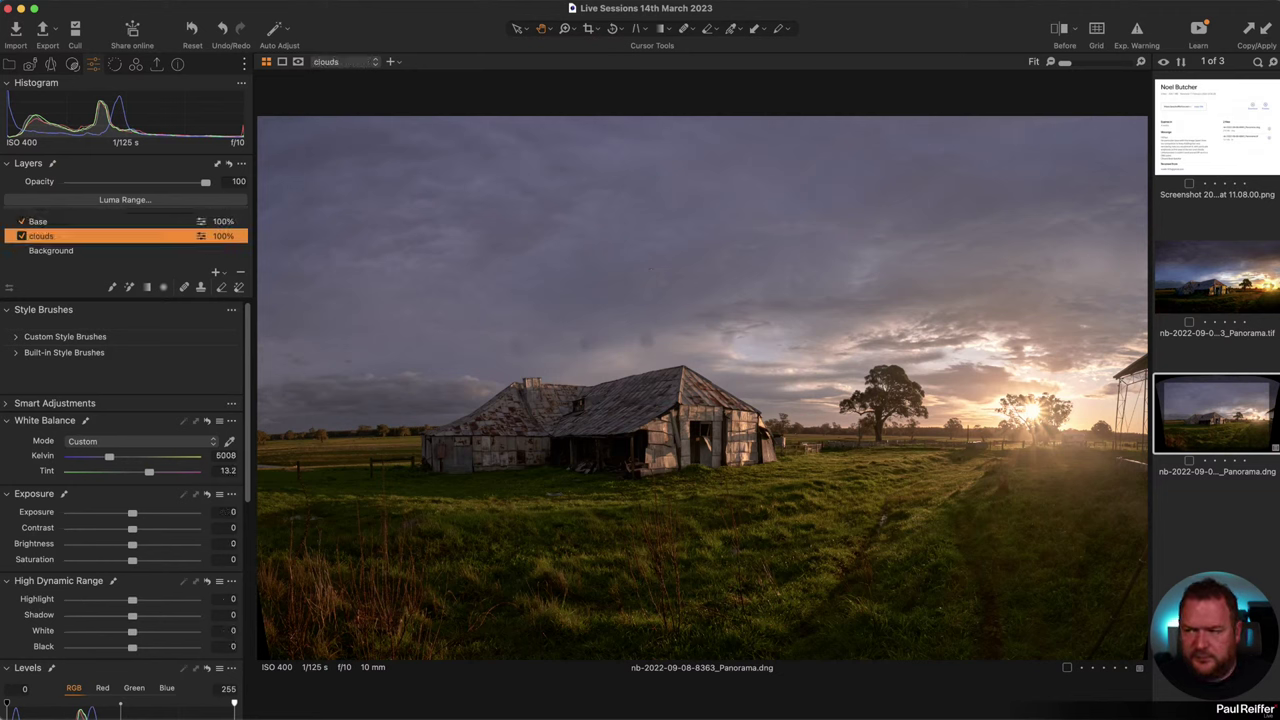
pyautogui.moveTo(20, 244); pyautogui.dragTo(28, 217)
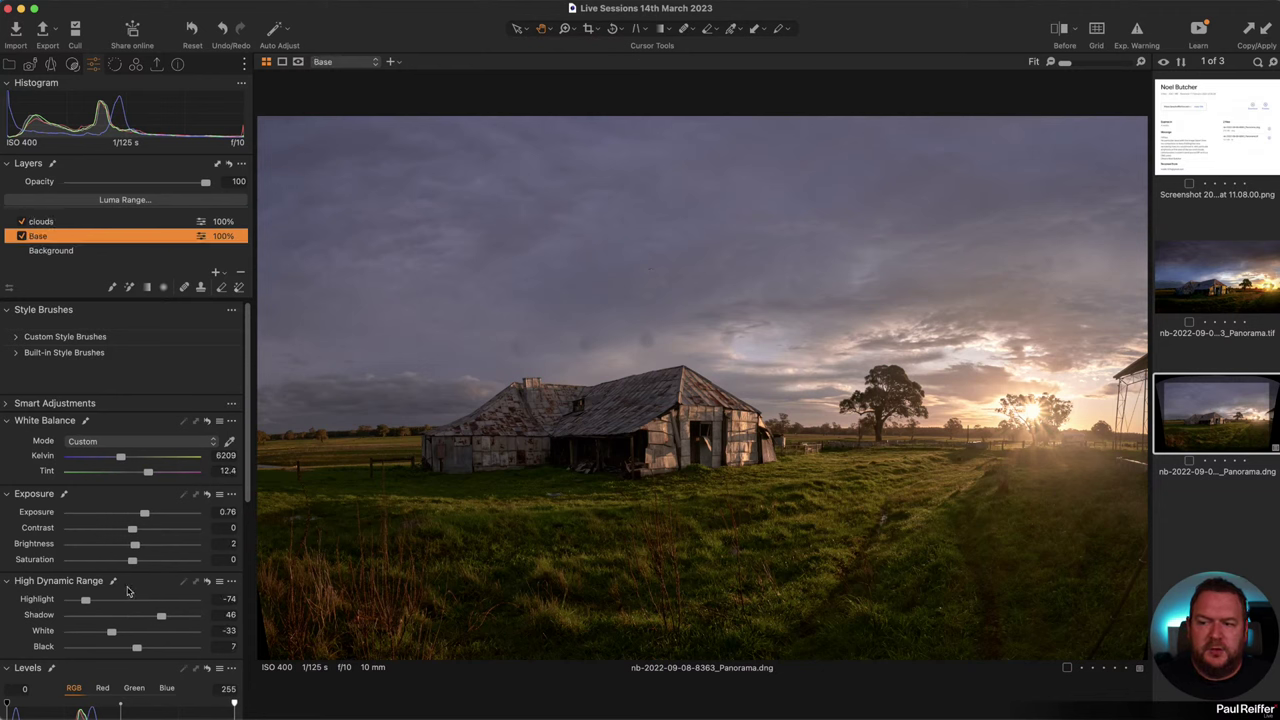
pyautogui.click(70, 257)
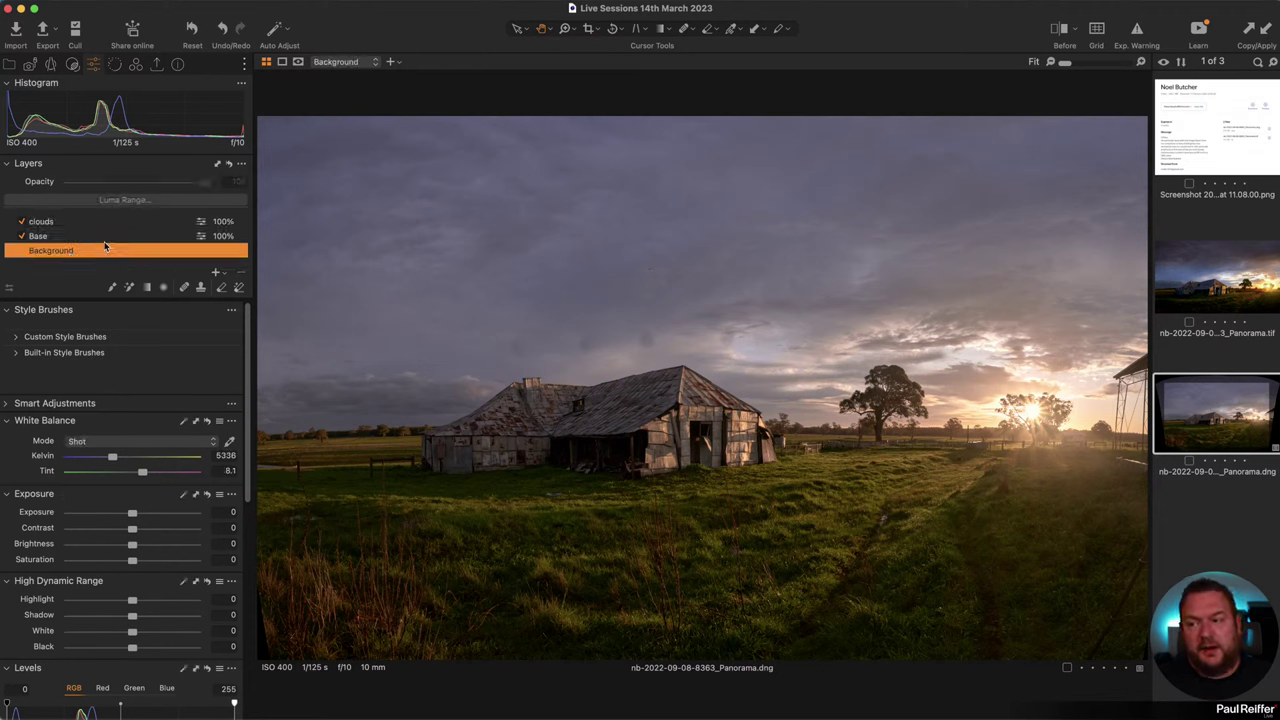
pyautogui.click(106, 238)
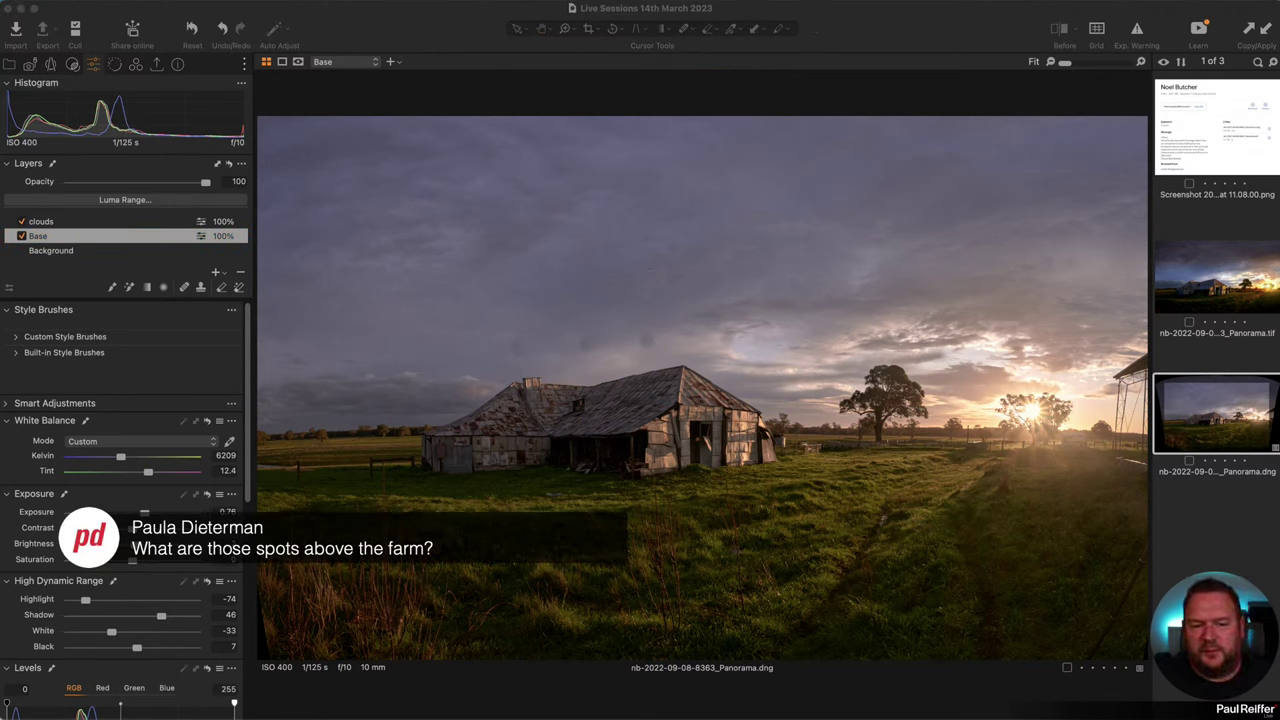
# Step: Inspect the dust spots in the sky above the barn and heal the one just above the chimney
pyautogui.click(643, 345)
pyautogui.scroll(2, 690, 346)
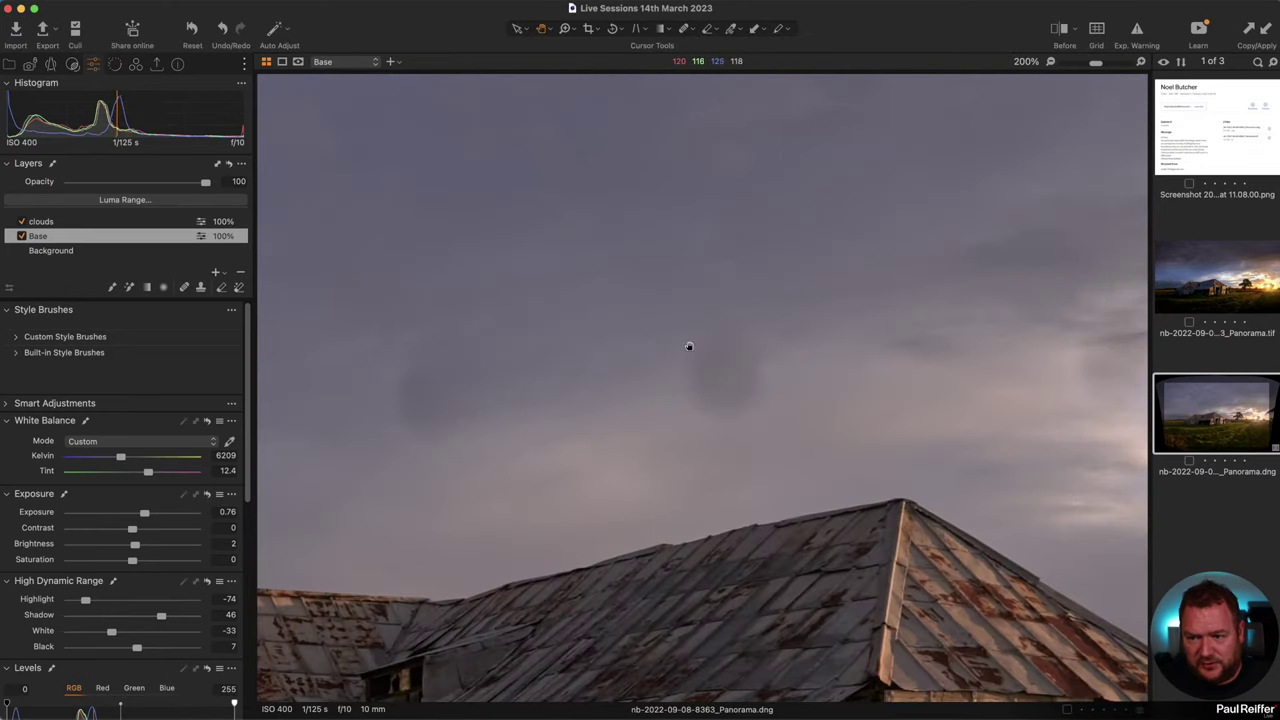
pyautogui.moveTo(663, 443); pyautogui.dragTo(960, 380)
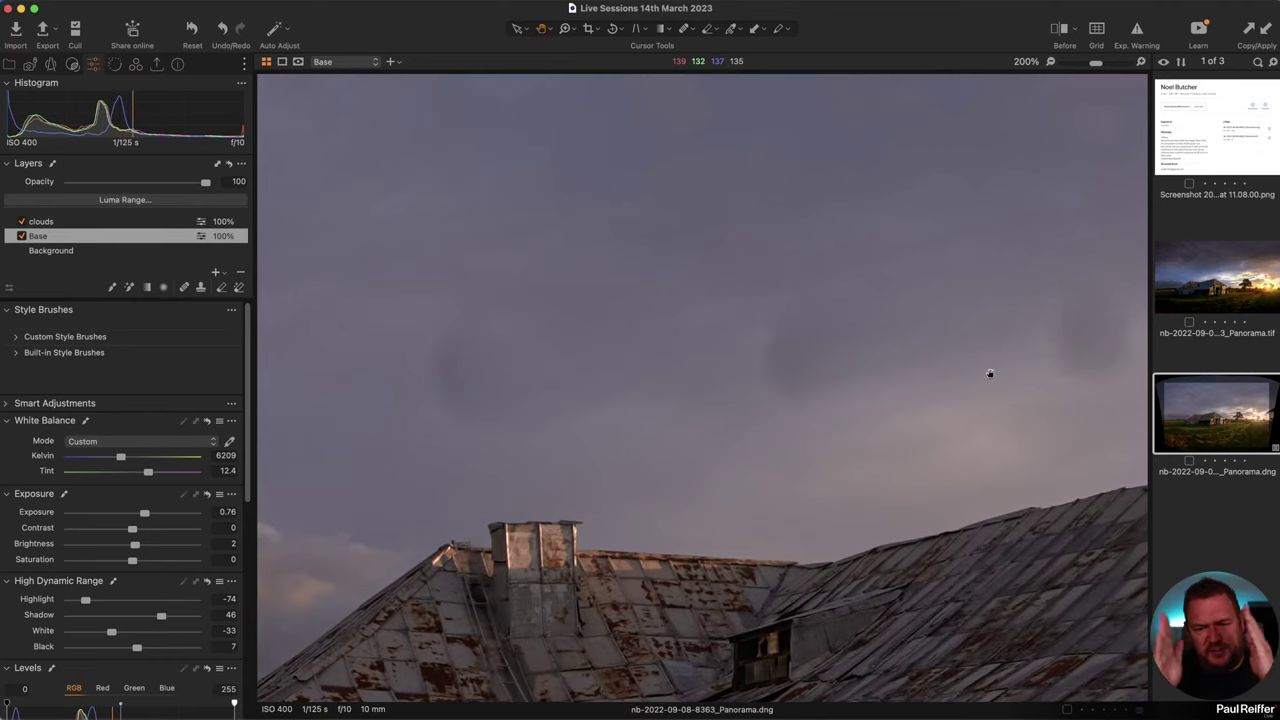
pyautogui.moveTo(989, 373); pyautogui.dragTo(871, 426)
pyautogui.scroll(-3, 871, 426)
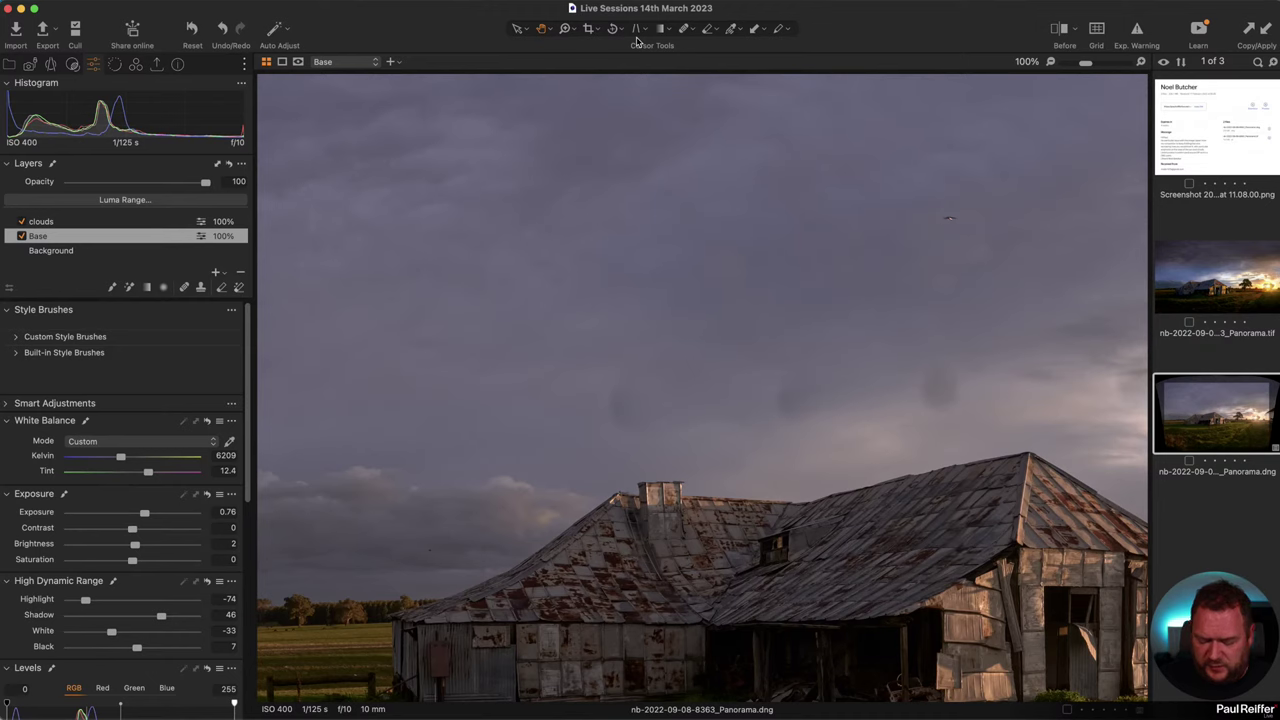
pyautogui.click(683, 28)
pyautogui.click(626, 393)
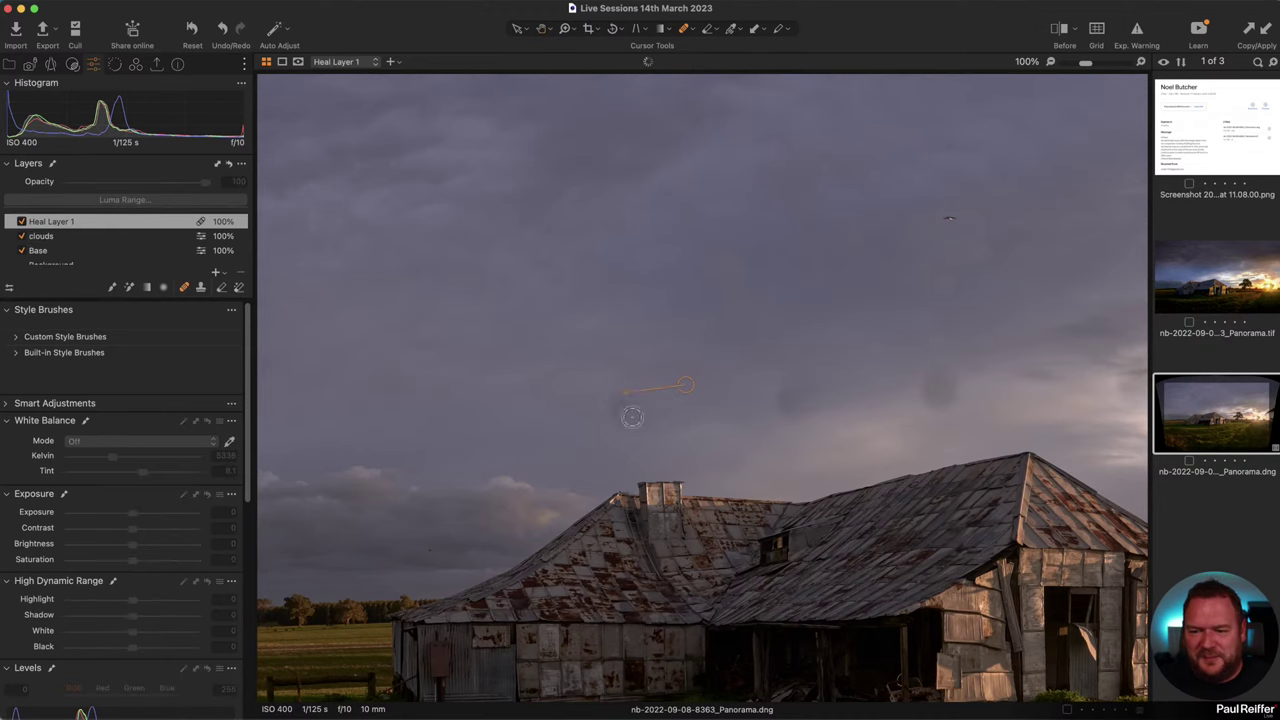
# Step: Compare the sky with the finished TIF and heal the two remaining dust spots above the barn roof in the DNG
pyautogui.click(1192, 280)
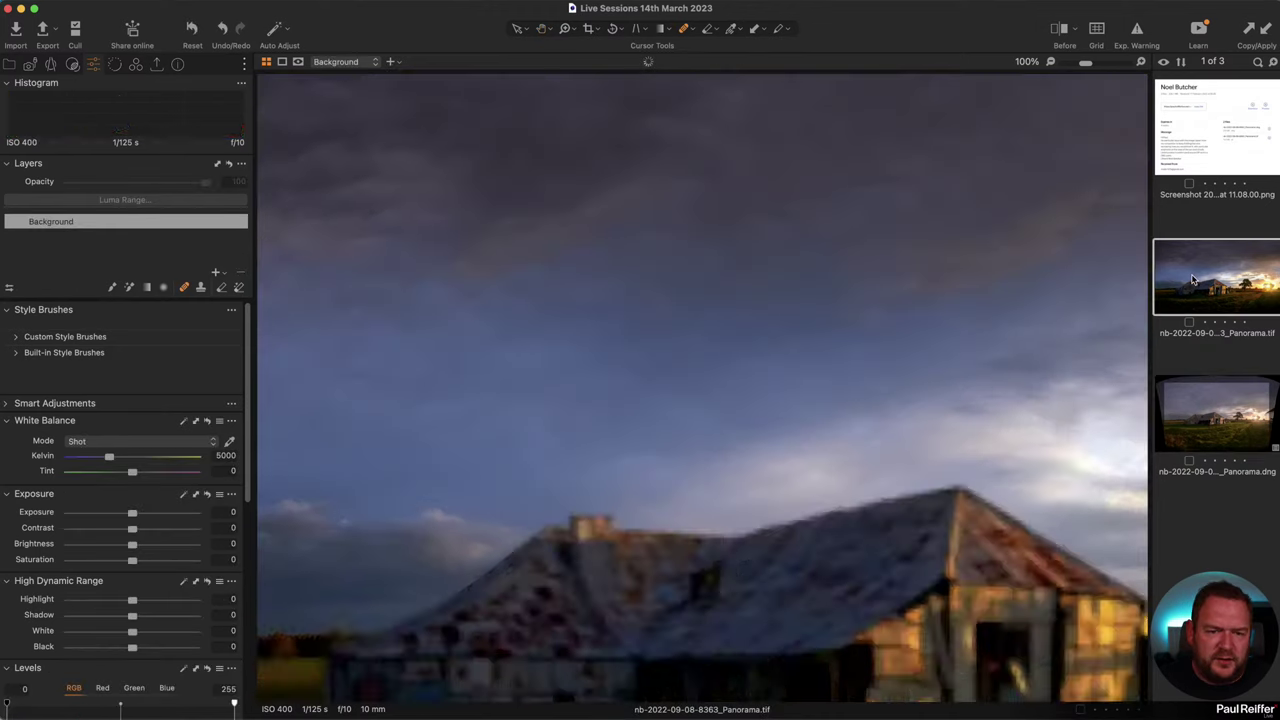
pyautogui.click(1268, 420)
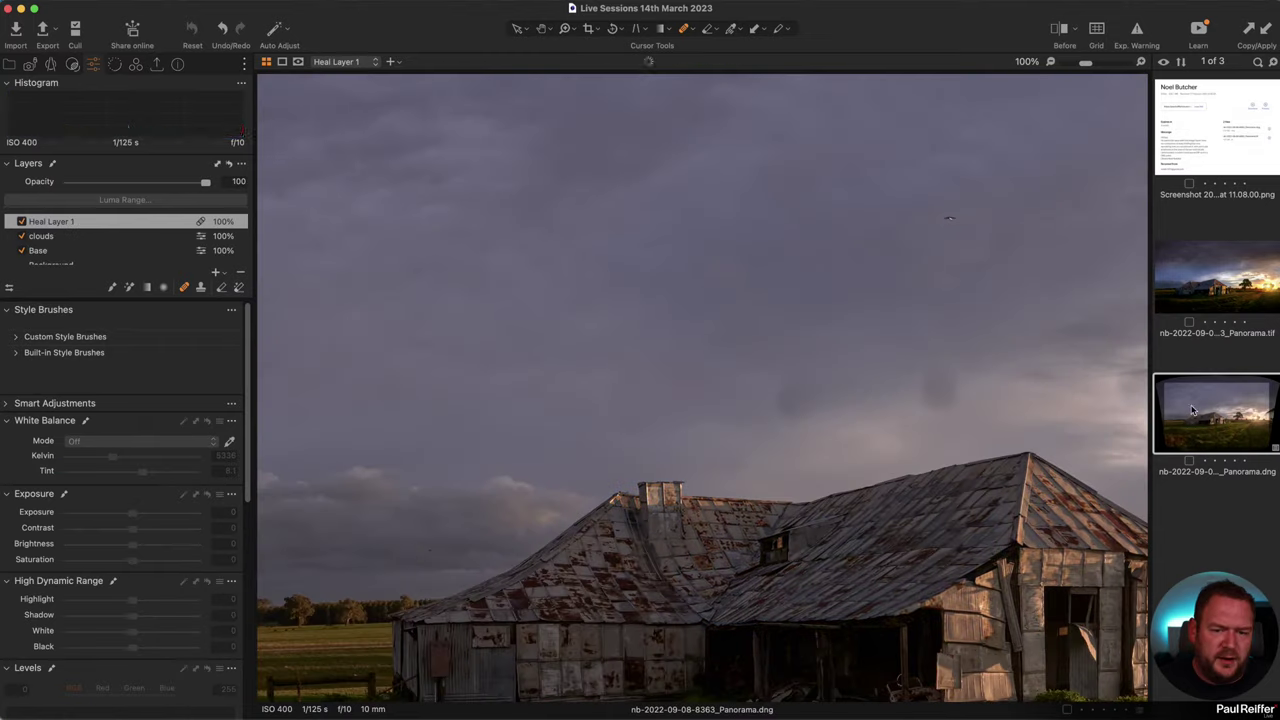
pyautogui.click(797, 378)
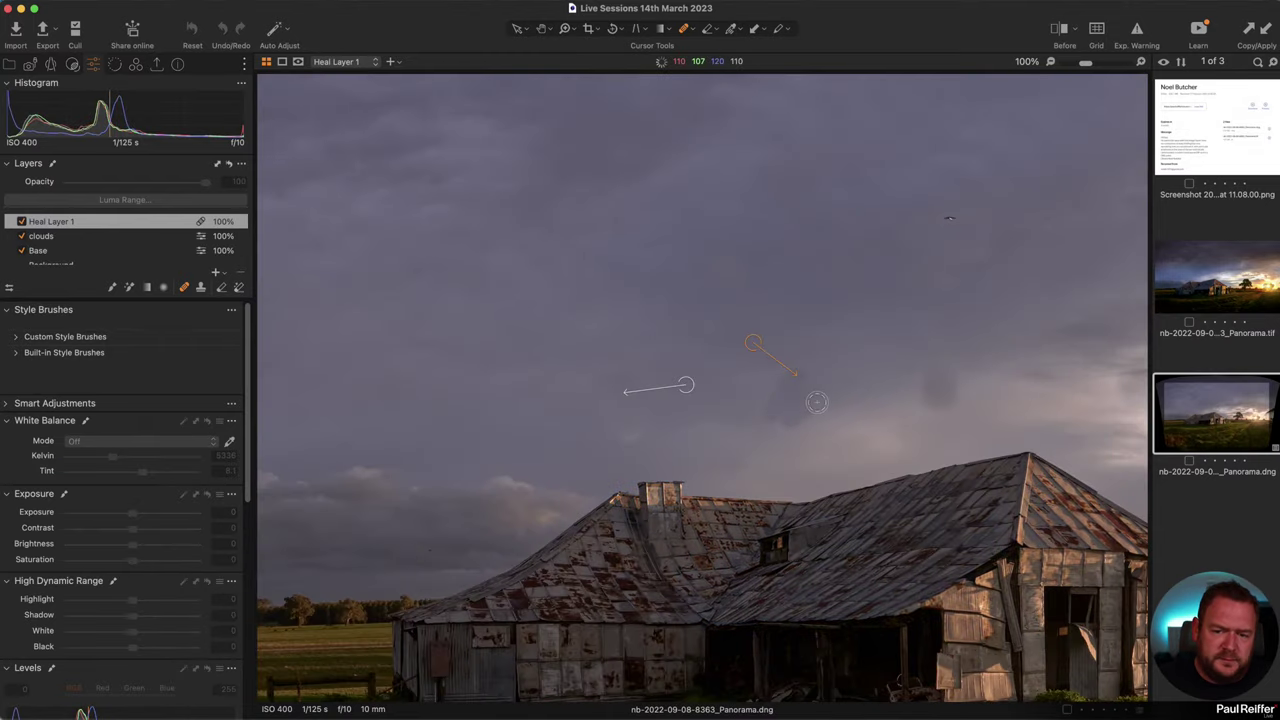
pyautogui.click(910, 380)
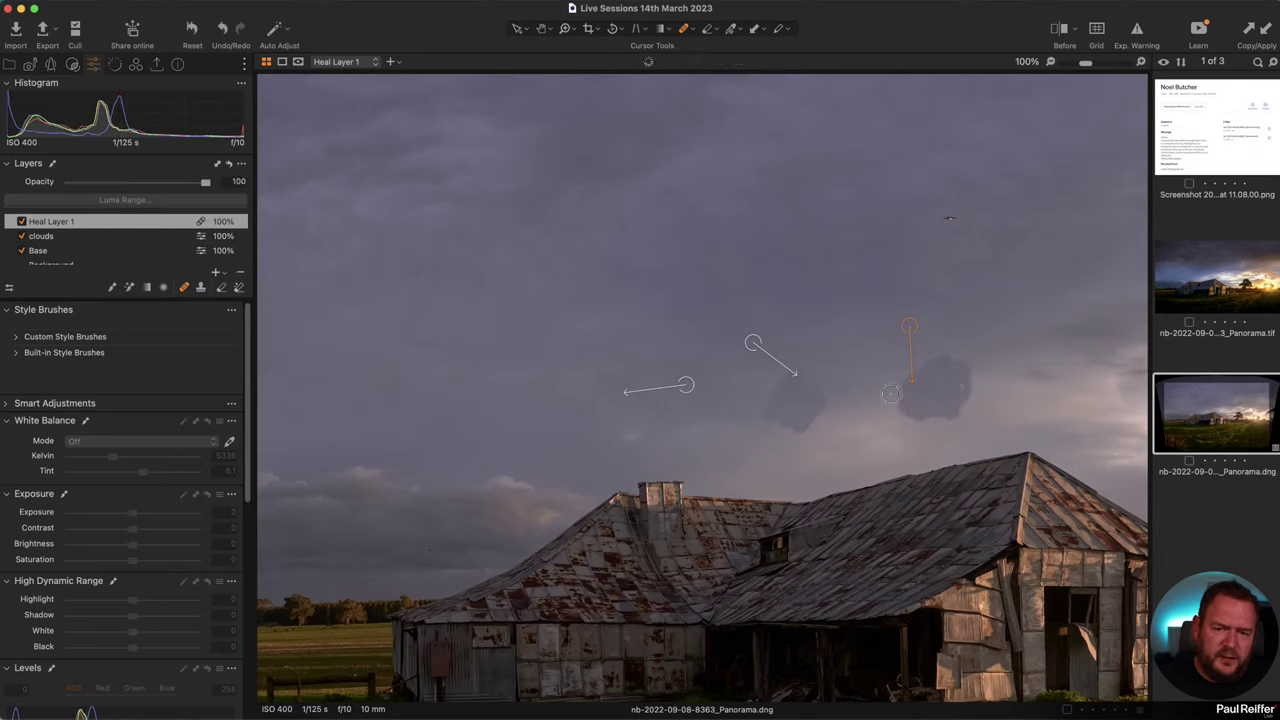
pyautogui.click(686, 384)
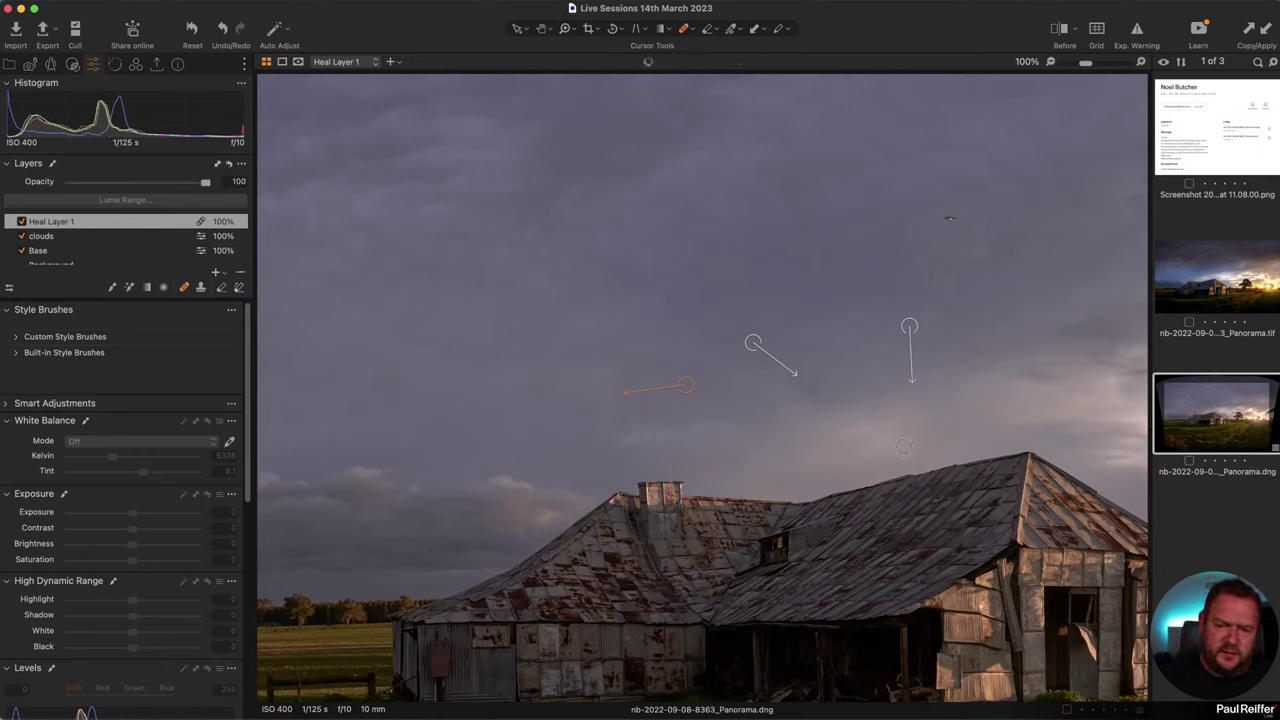
pyautogui.press('h')
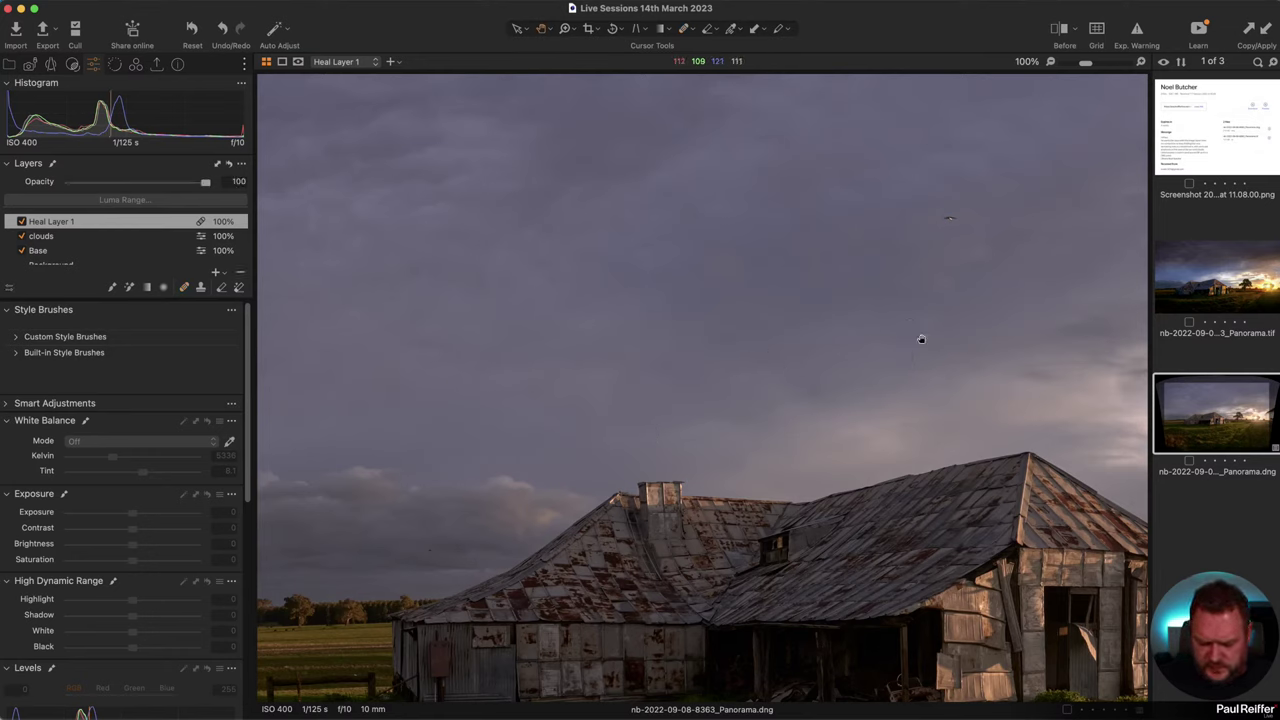
pyautogui.press('super+0')
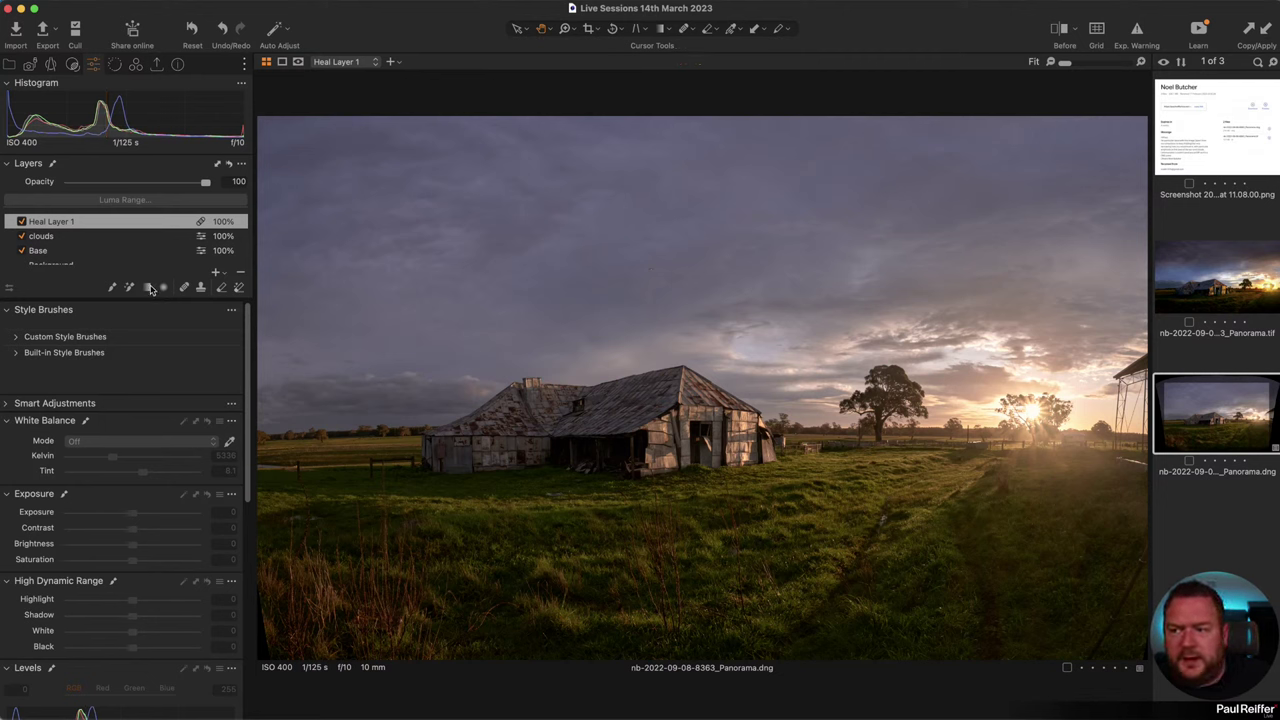
# Step: Add a new adjustment layer named Foreground
pyautogui.click(216, 272)
pyautogui.write('Fo')
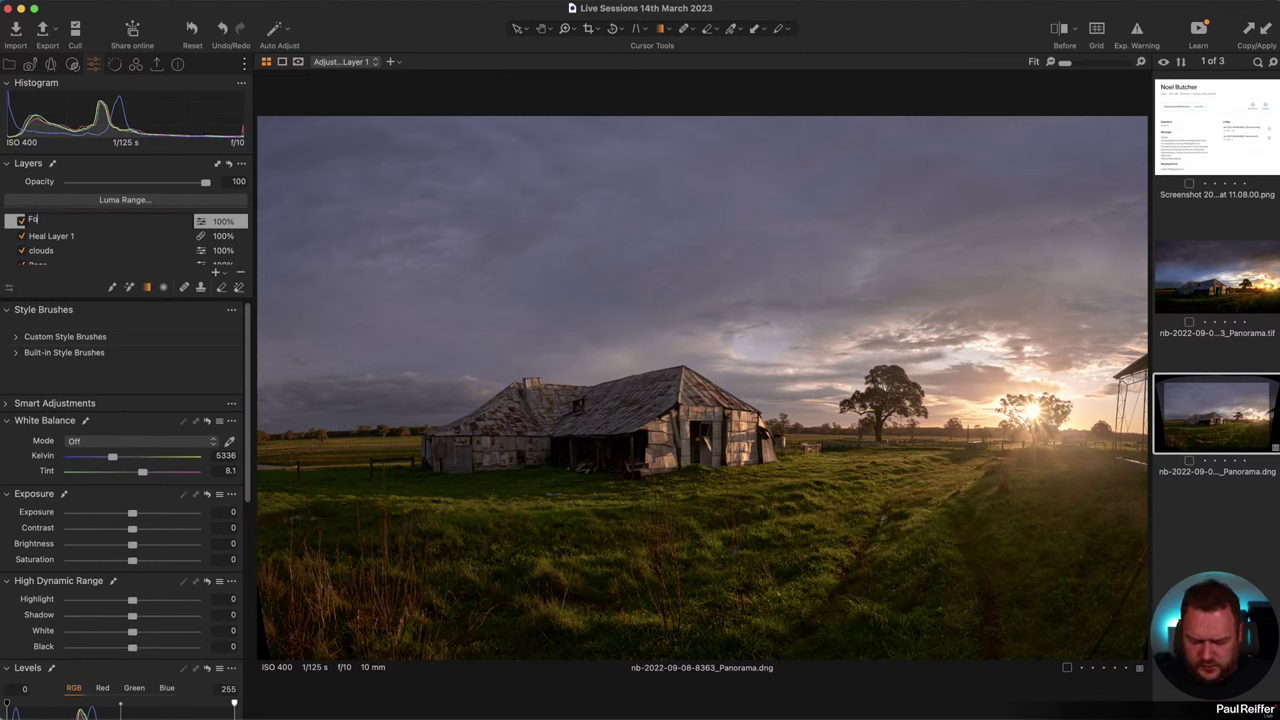
pyautogui.write('reground')
pyautogui.press('Return')
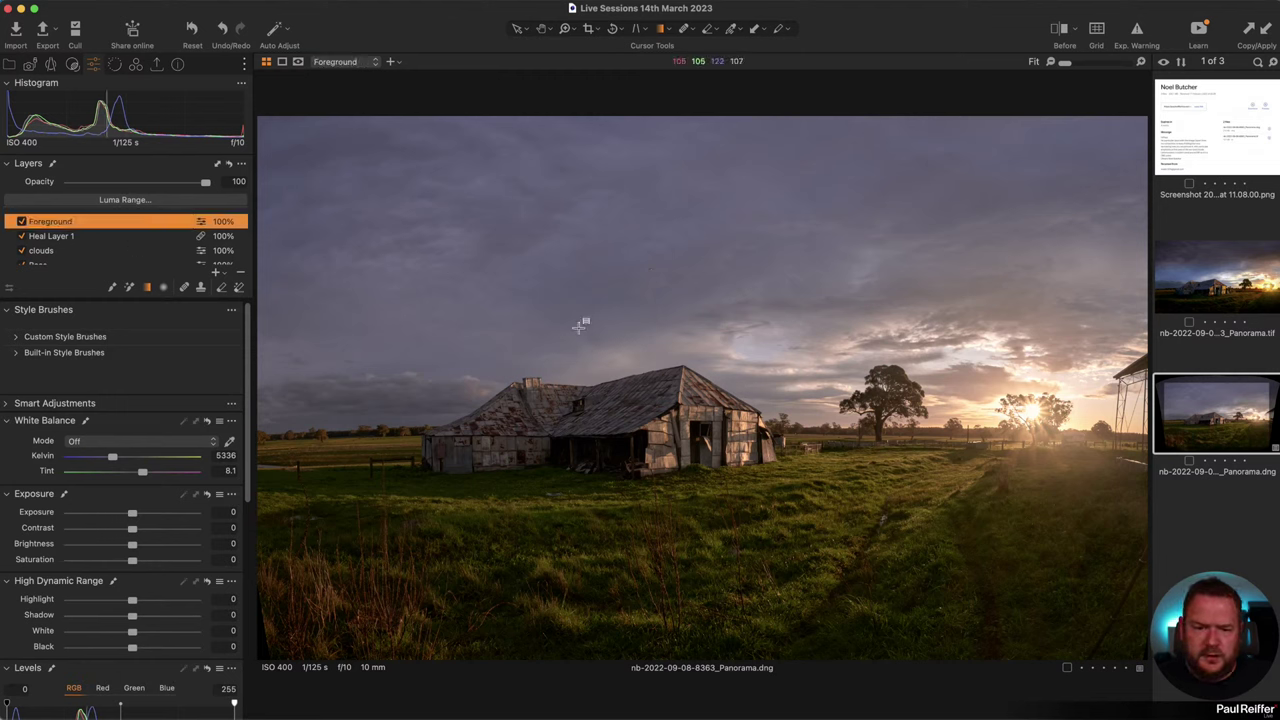
# Step: Heal the dark marks in the grass near the panorama's lower-right corner, working on Heal Layer 1
pyautogui.press('b')
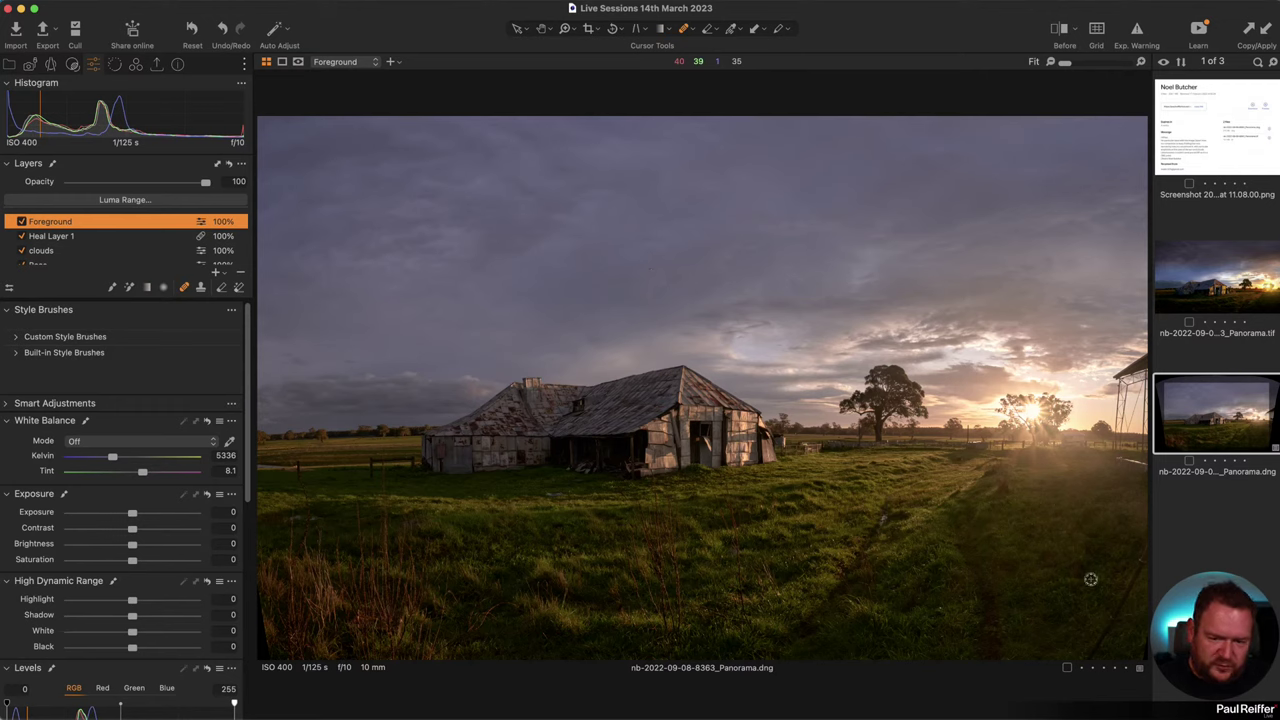
pyautogui.press('super+alt+Down')
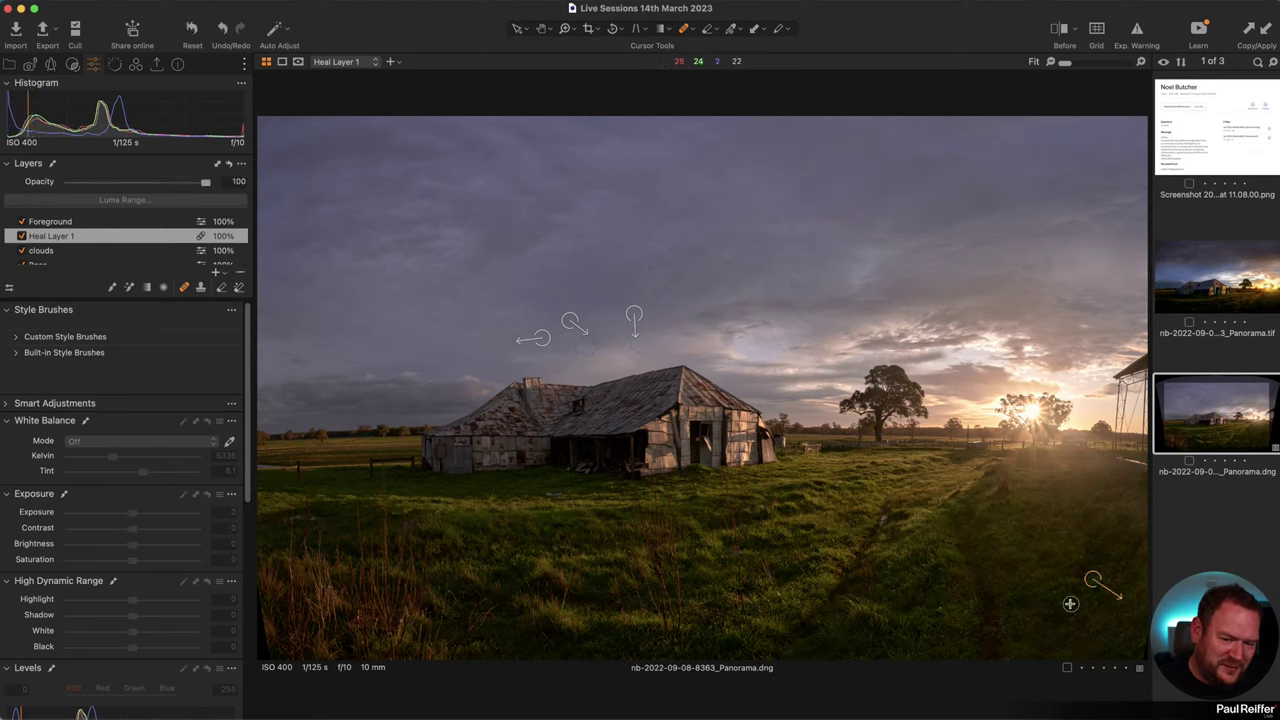
pyautogui.click(1070, 603)
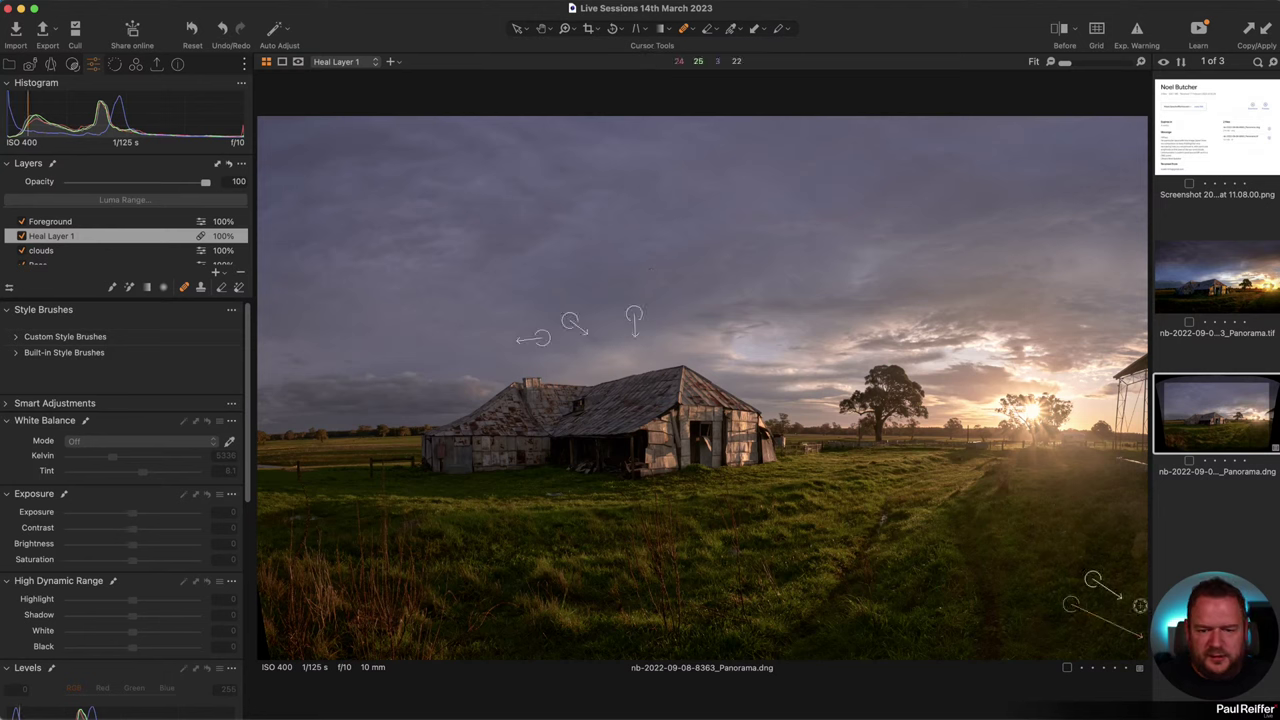
pyautogui.click(1140, 552)
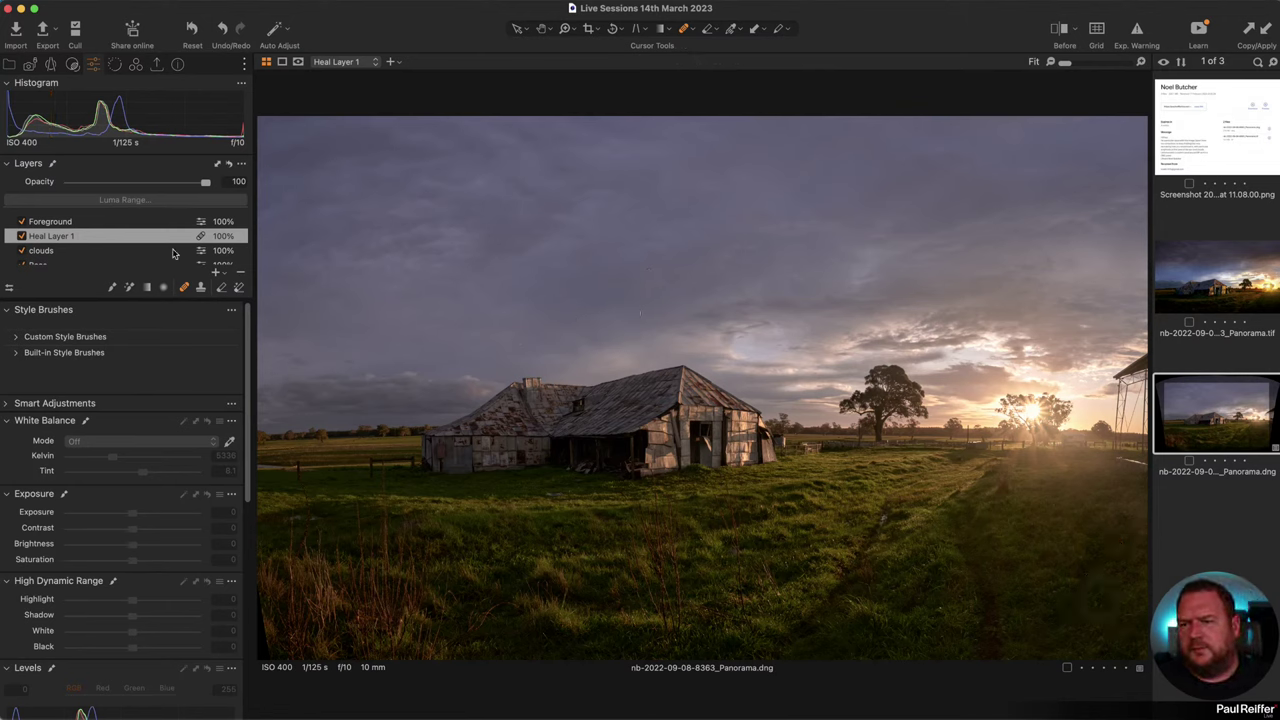
# Step: Mask the Foreground layer with a linear gradient from the lower grass up to the barn's base and set its exposure to -0.73
pyautogui.click(93, 222)
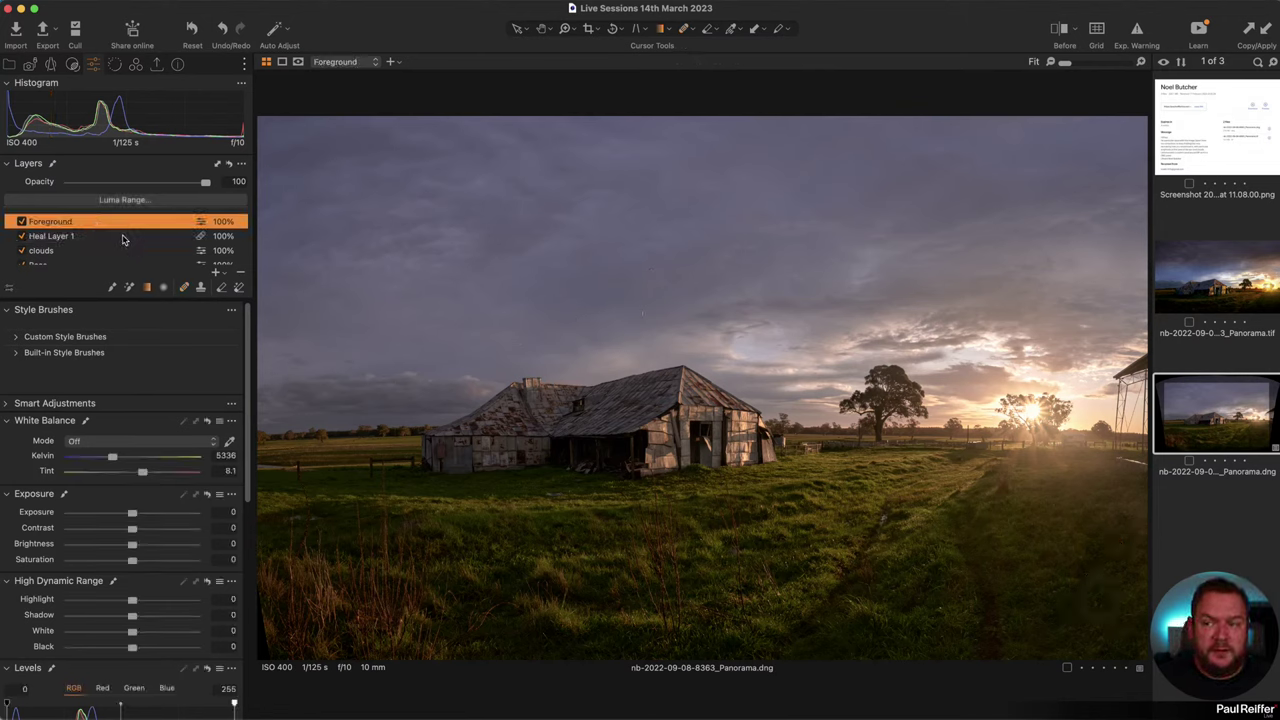
pyautogui.click(123, 237)
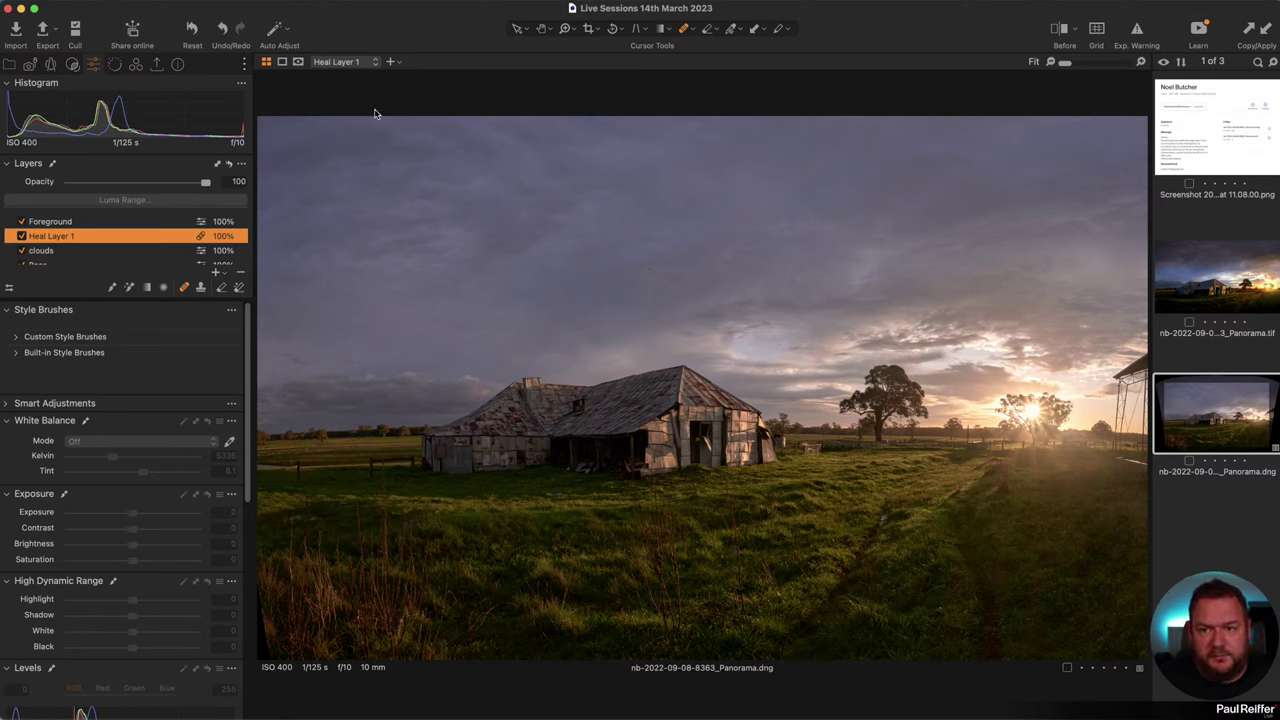
pyautogui.click(74, 222)
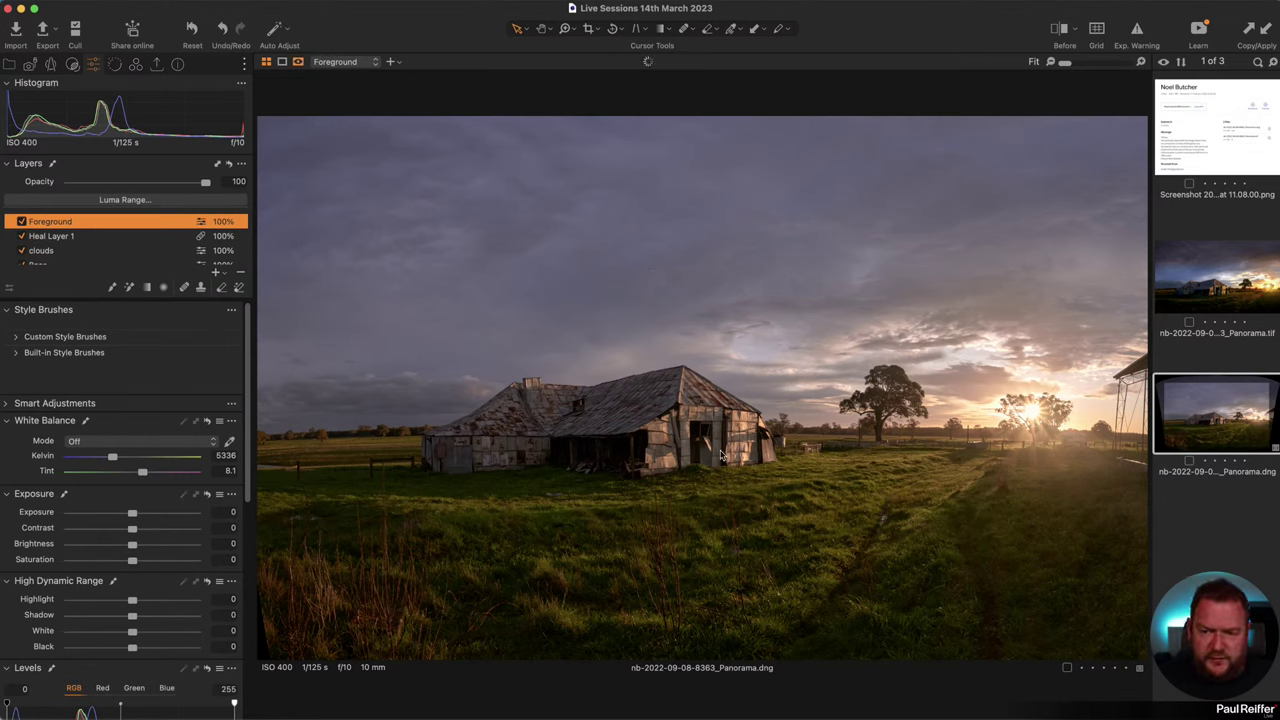
pyautogui.click(150, 290)
pyautogui.moveTo(680, 626); pyautogui.dragTo(677, 452)
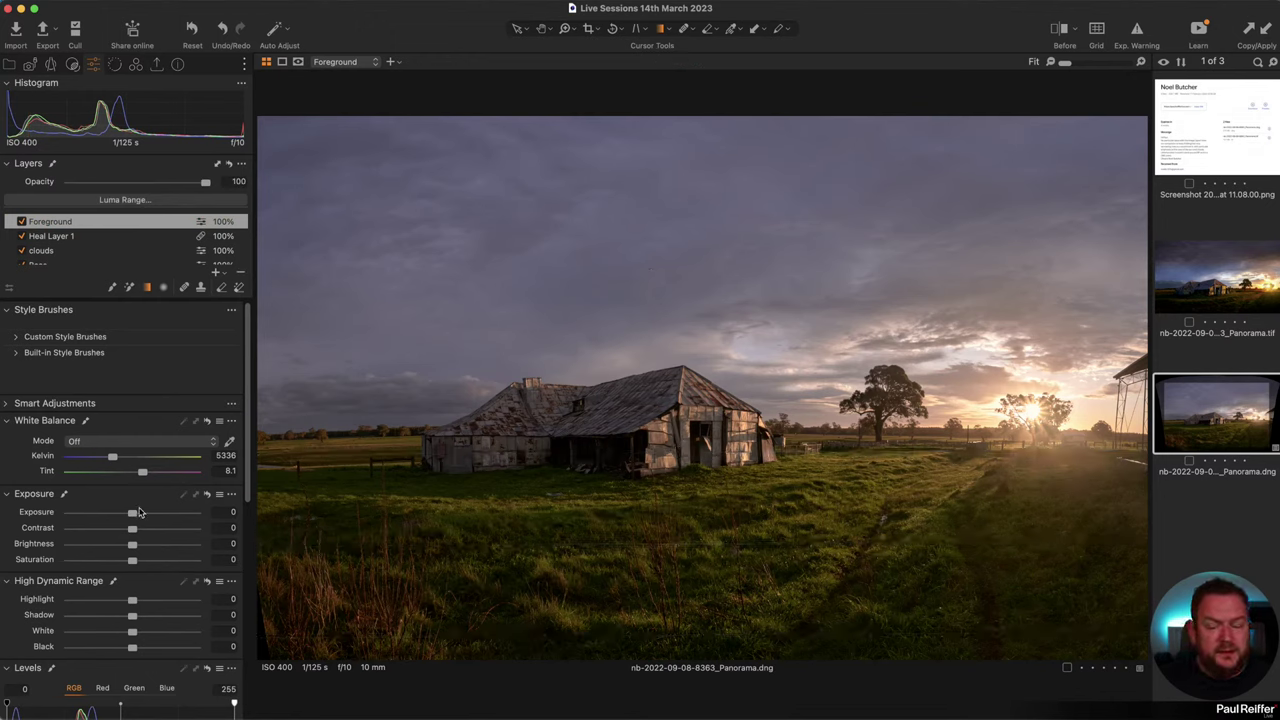
pyautogui.moveTo(131, 516); pyautogui.dragTo(118, 517)
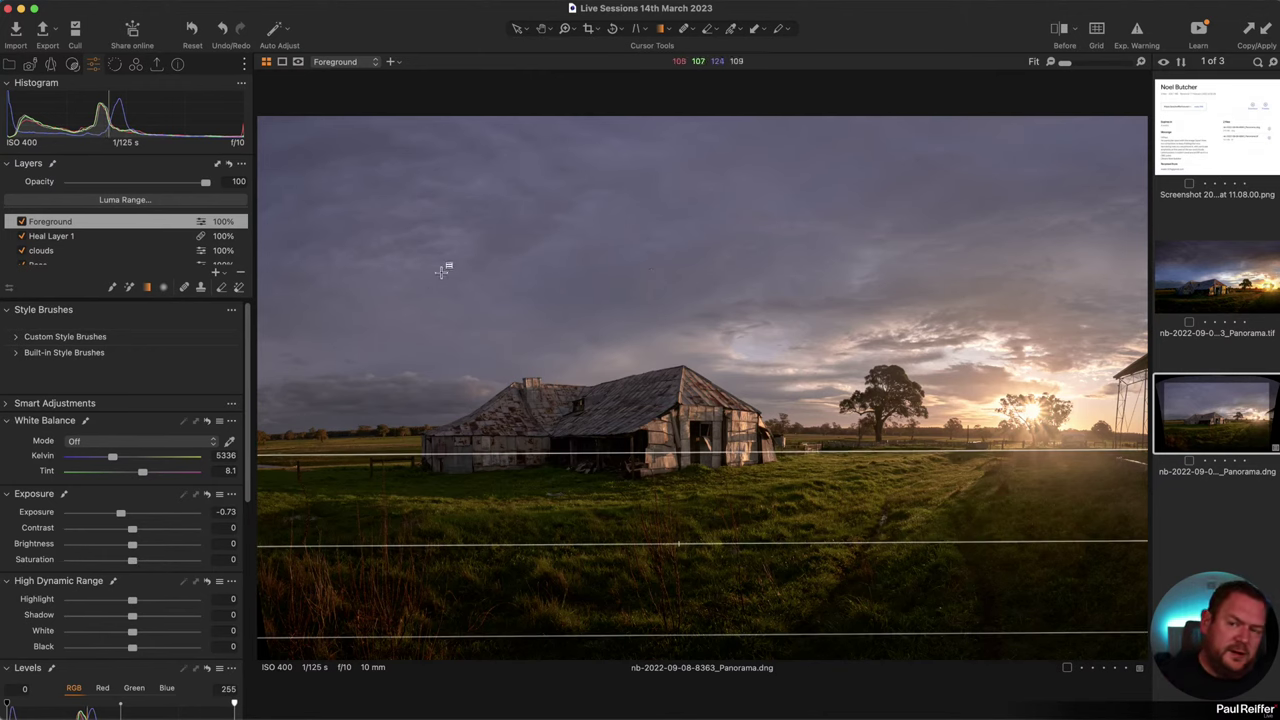
# Step: Tighten the panorama's crop slightly from its left edge to 21.54 by 13.16 in
pyautogui.click(588, 30)
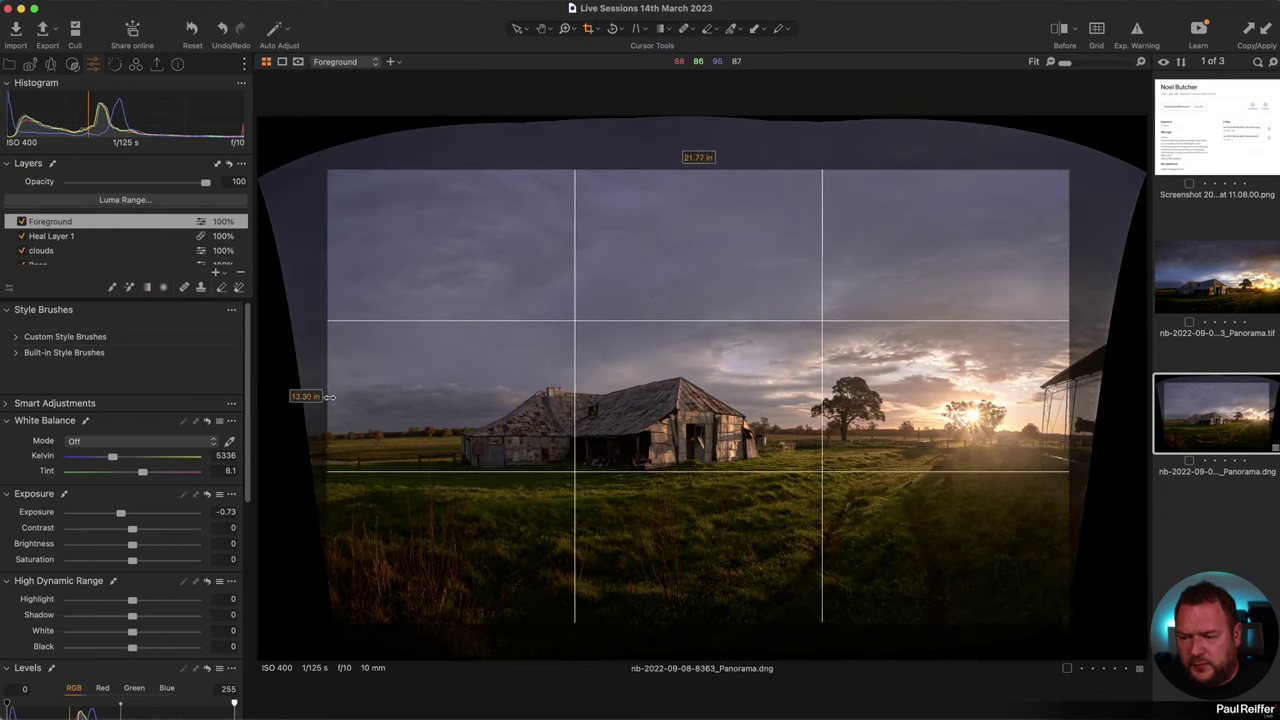
pyautogui.moveTo(325, 396); pyautogui.dragTo(336, 396)
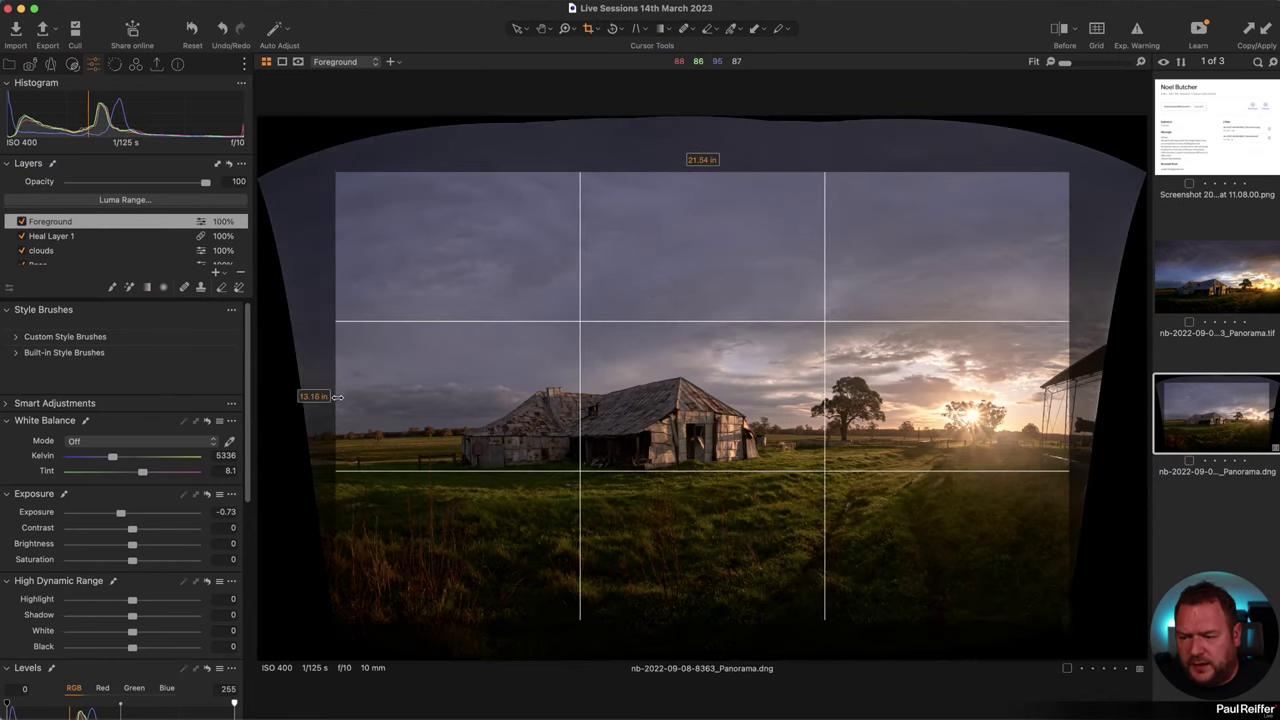
pyautogui.click(517, 28)
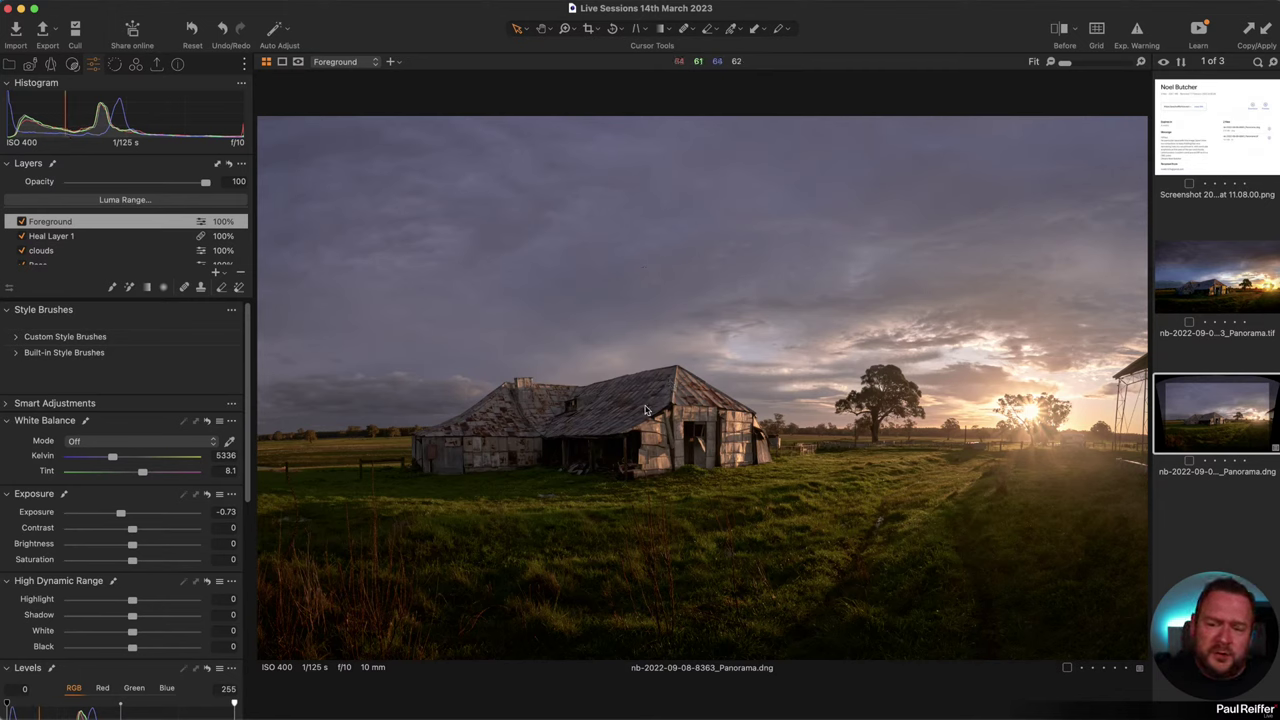
# Step: Clone the panorama DNG variant and add a new filled adjustment layer named Edits
pyautogui.rightClick(1195, 390)
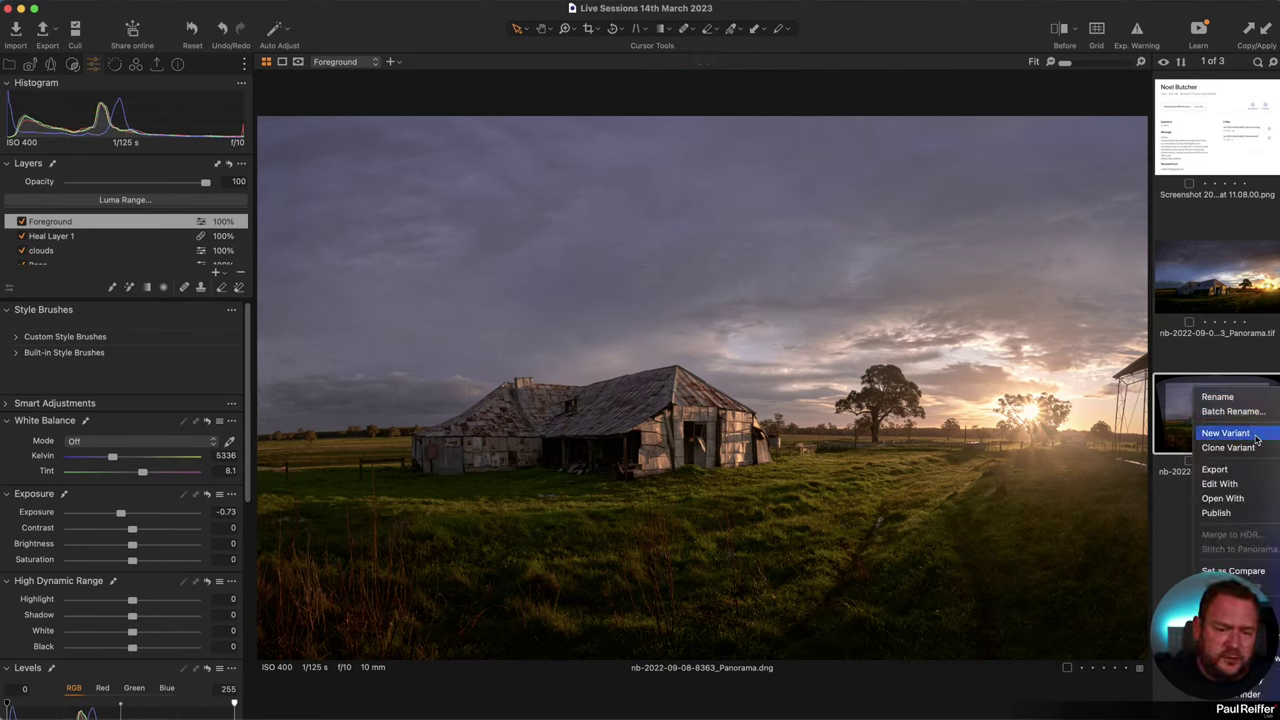
pyautogui.click(1235, 447)
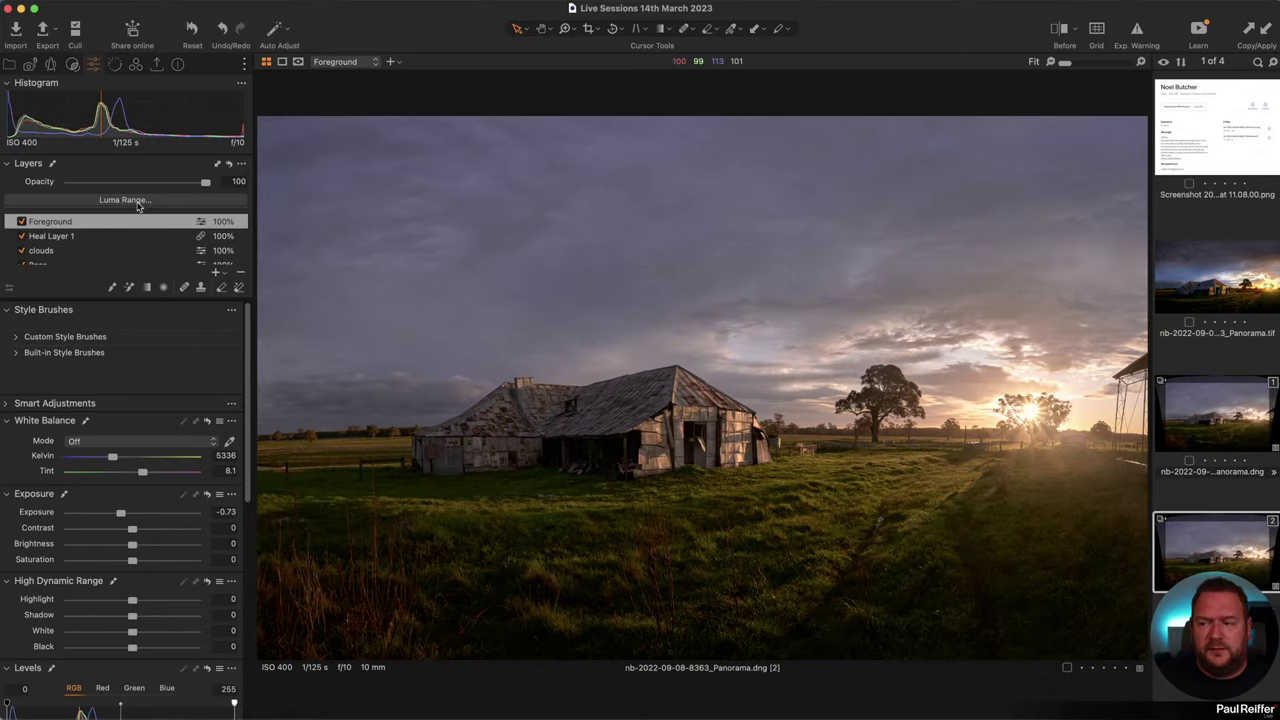
pyautogui.click(215, 277)
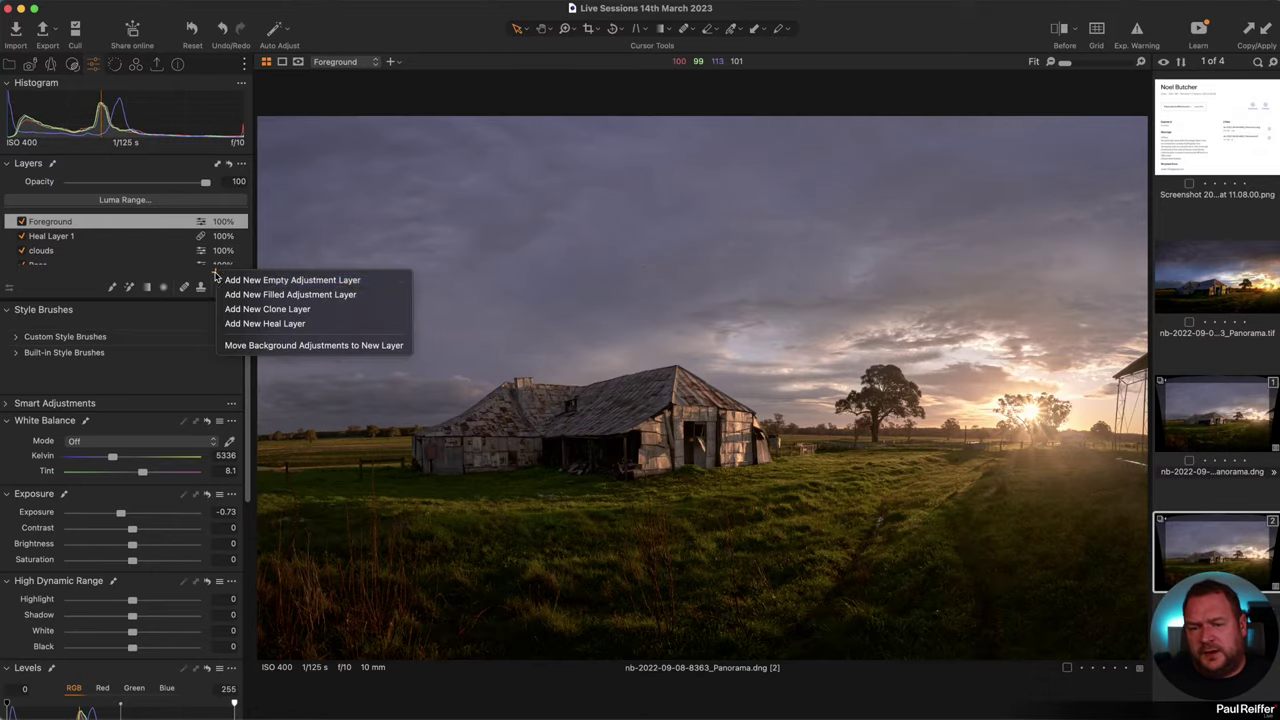
pyautogui.click(822, 293)
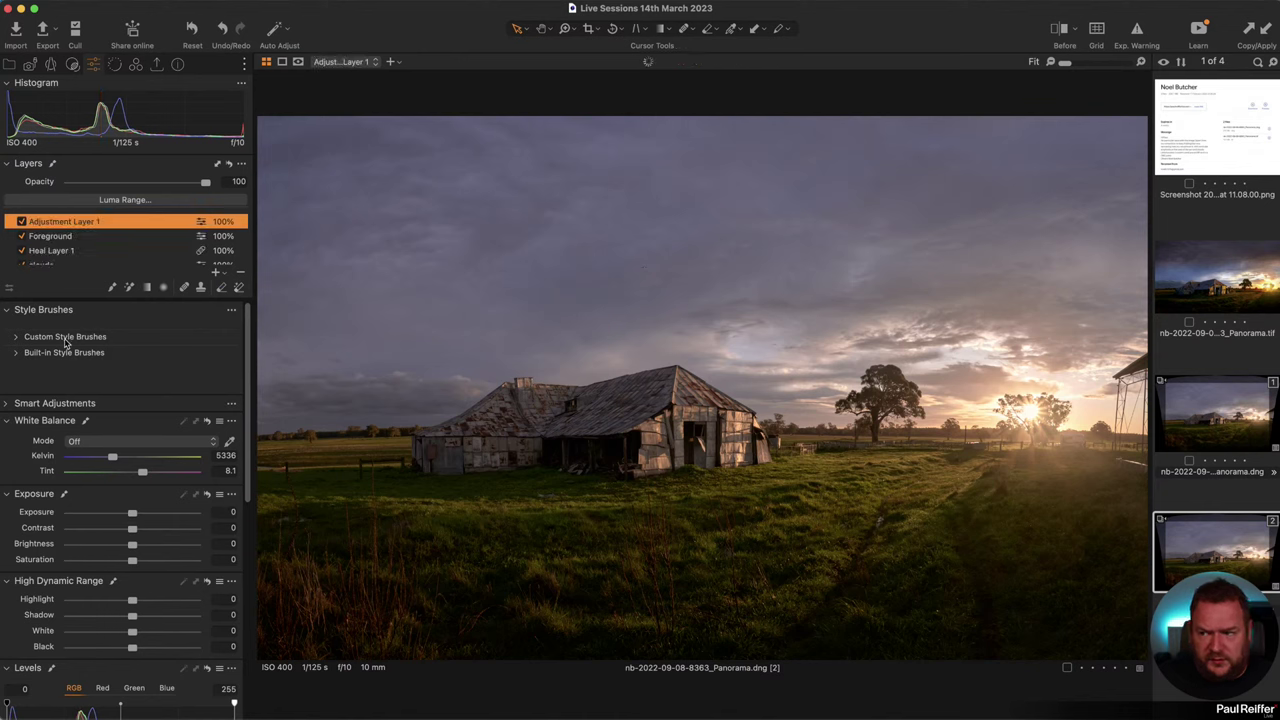
pyautogui.doubleClick(59, 228)
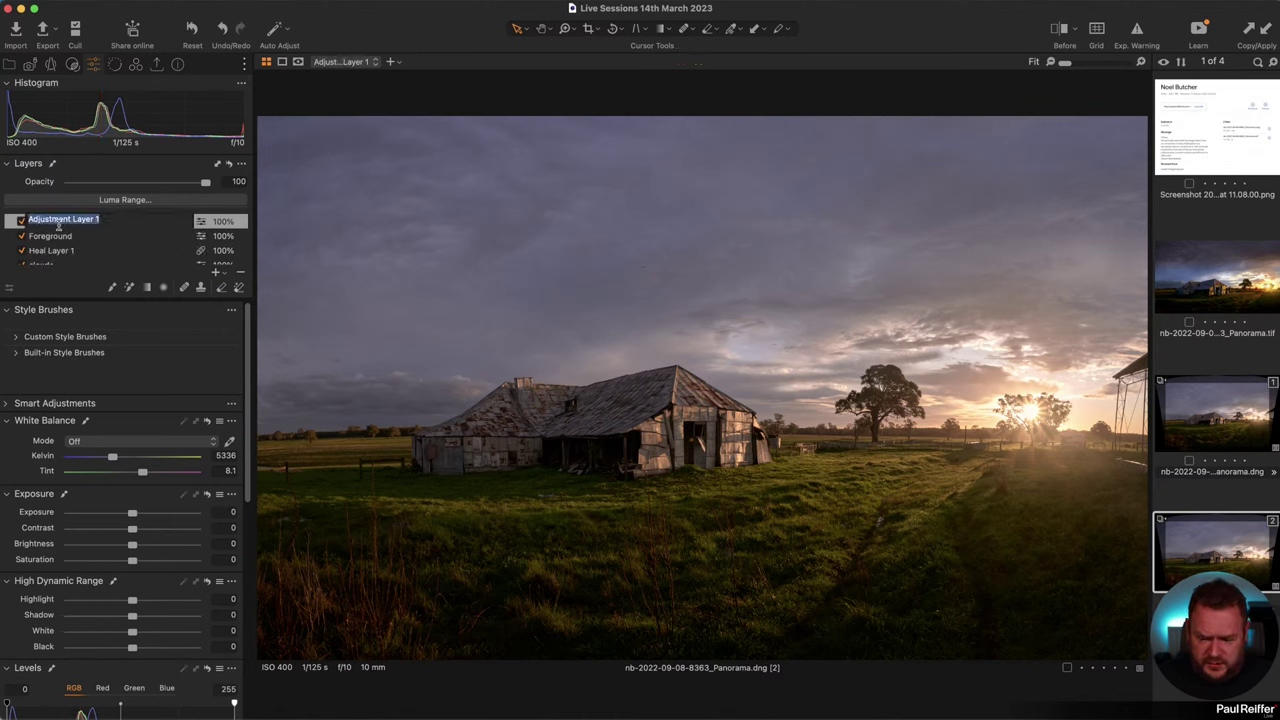
pyautogui.write('Edits')
pyautogui.press('Return')
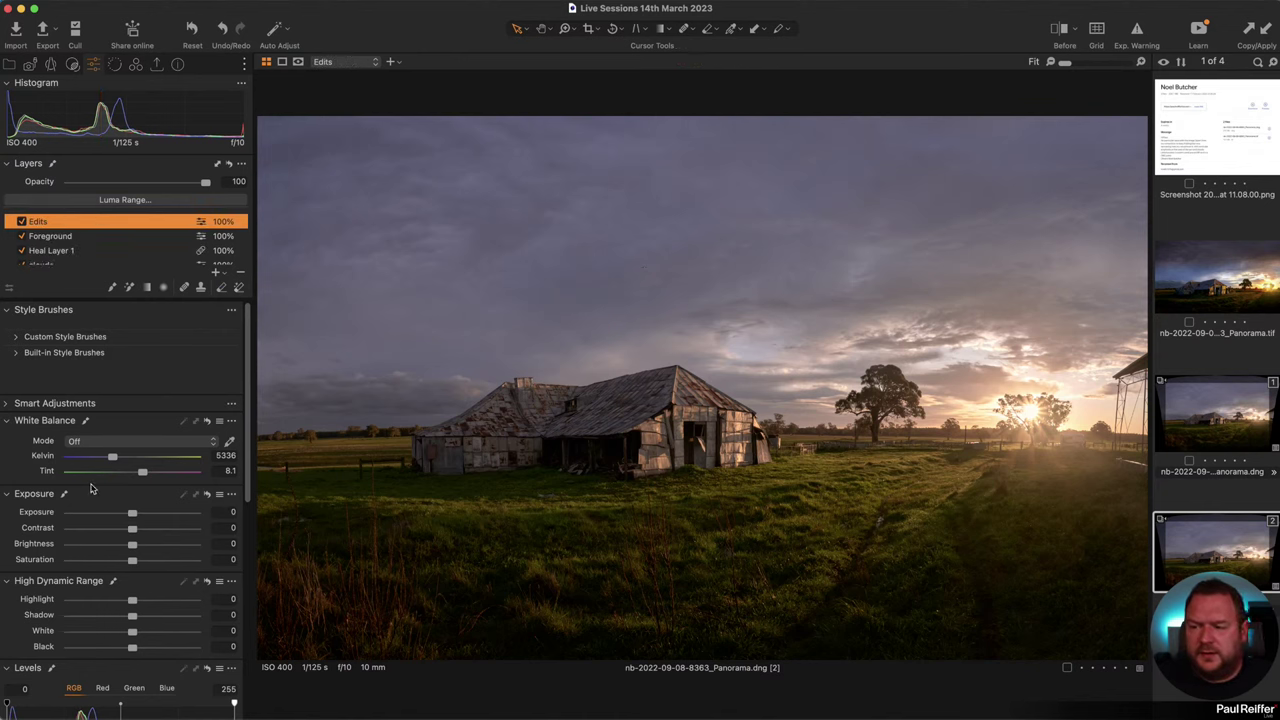
# Step: On the Edits layer, set saturation to 28, lower the shadows slightly and set Natural clarity to 26
pyautogui.scroll(-3, 90, 488)
pyautogui.moveTo(136, 481); pyautogui.dragTo(153, 481)
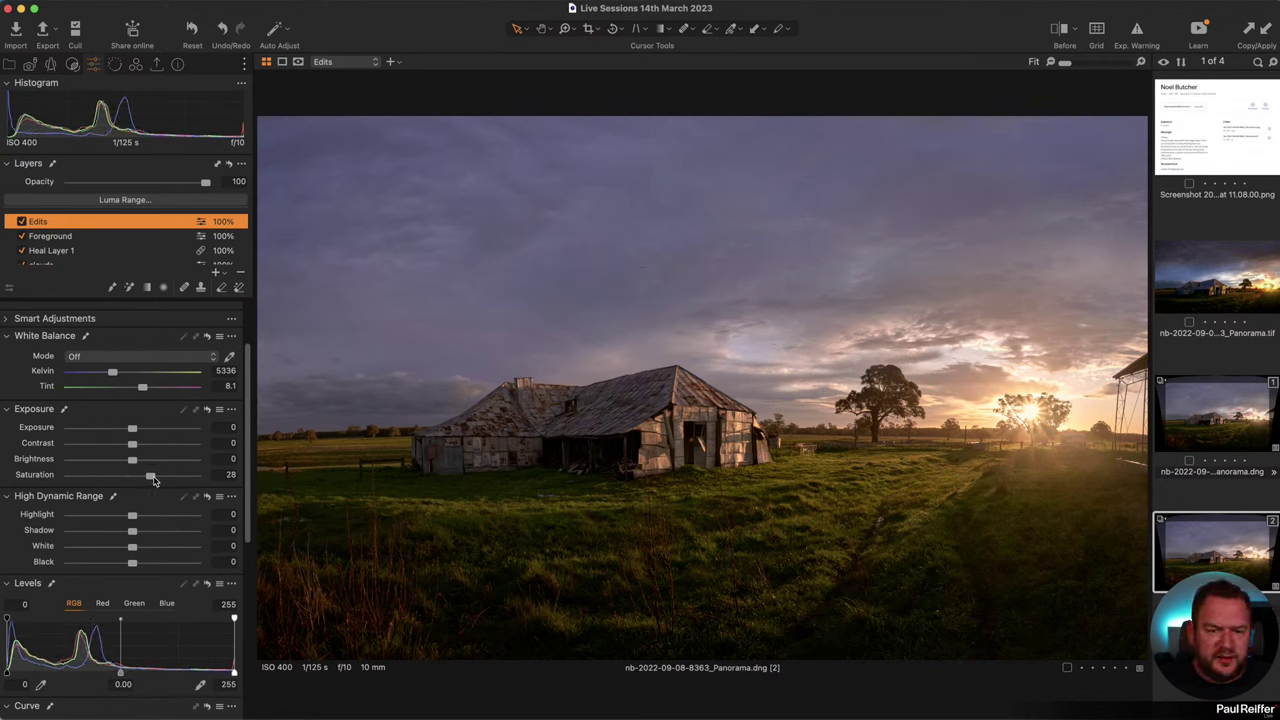
pyautogui.scroll(-3, 135, 536)
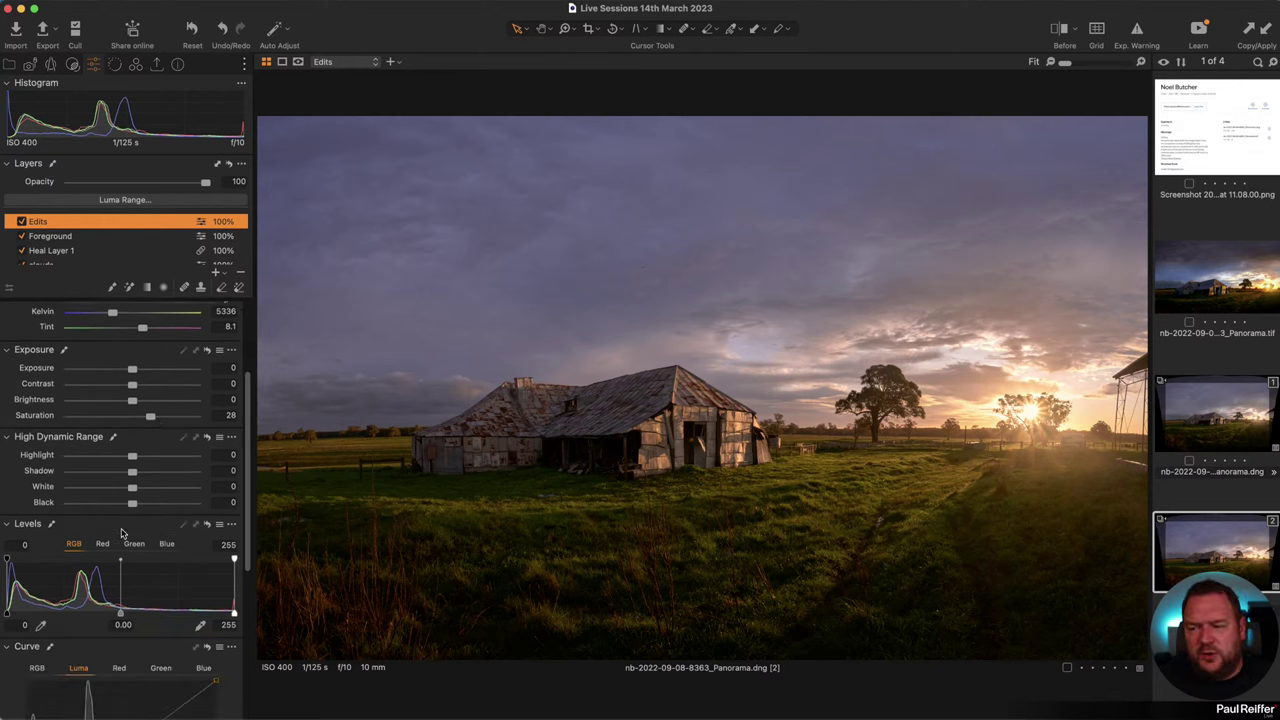
pyautogui.moveTo(132, 456); pyautogui.dragTo(124, 459)
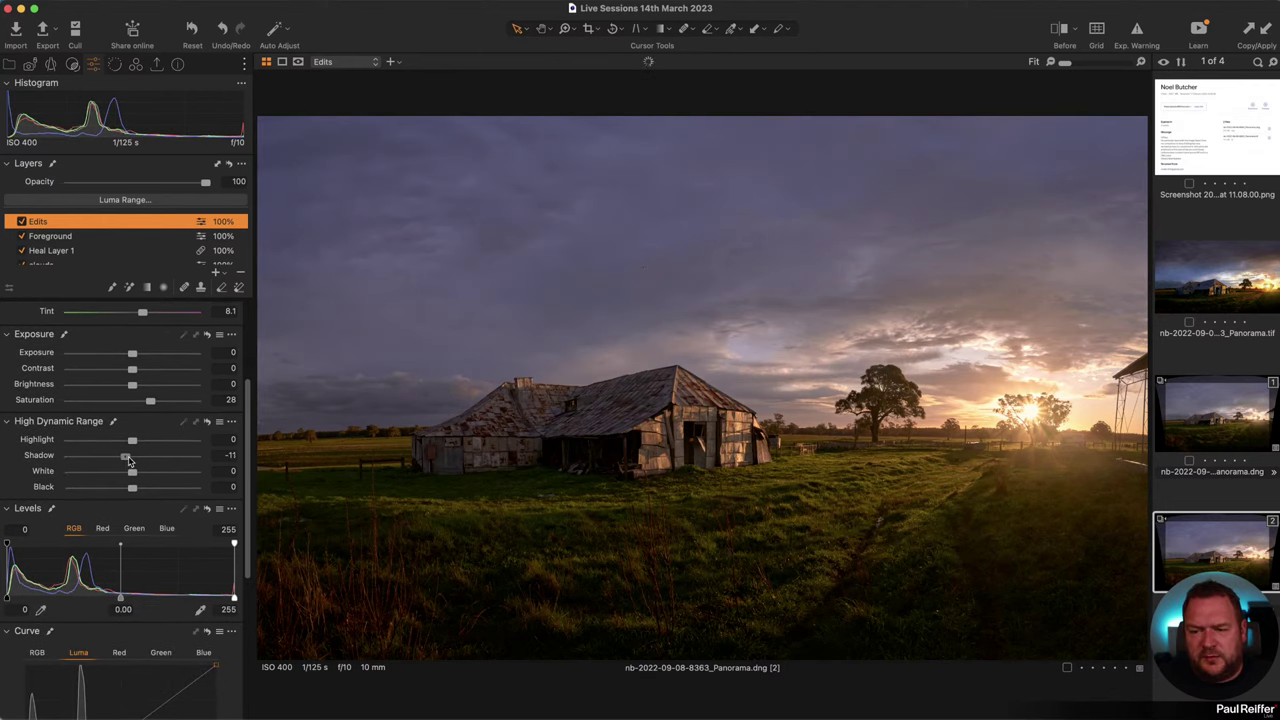
pyautogui.scroll(-5, 138, 515)
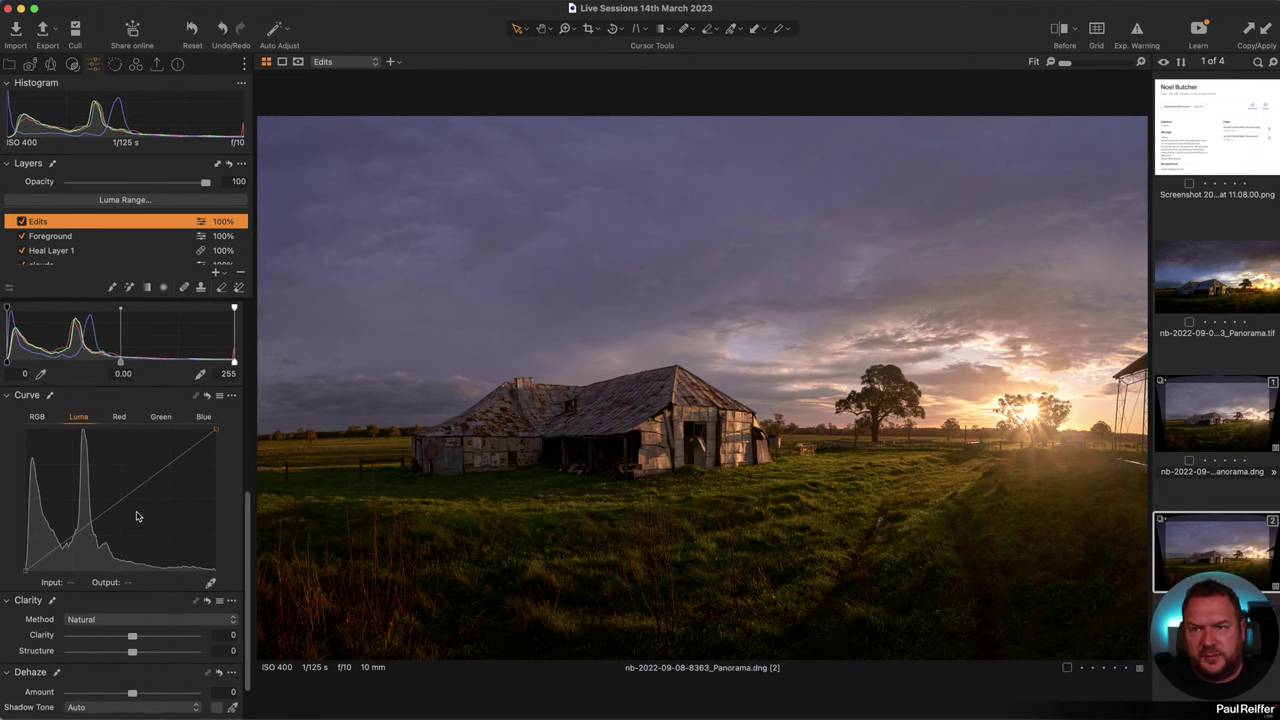
pyautogui.moveTo(132, 634); pyautogui.dragTo(147, 640)
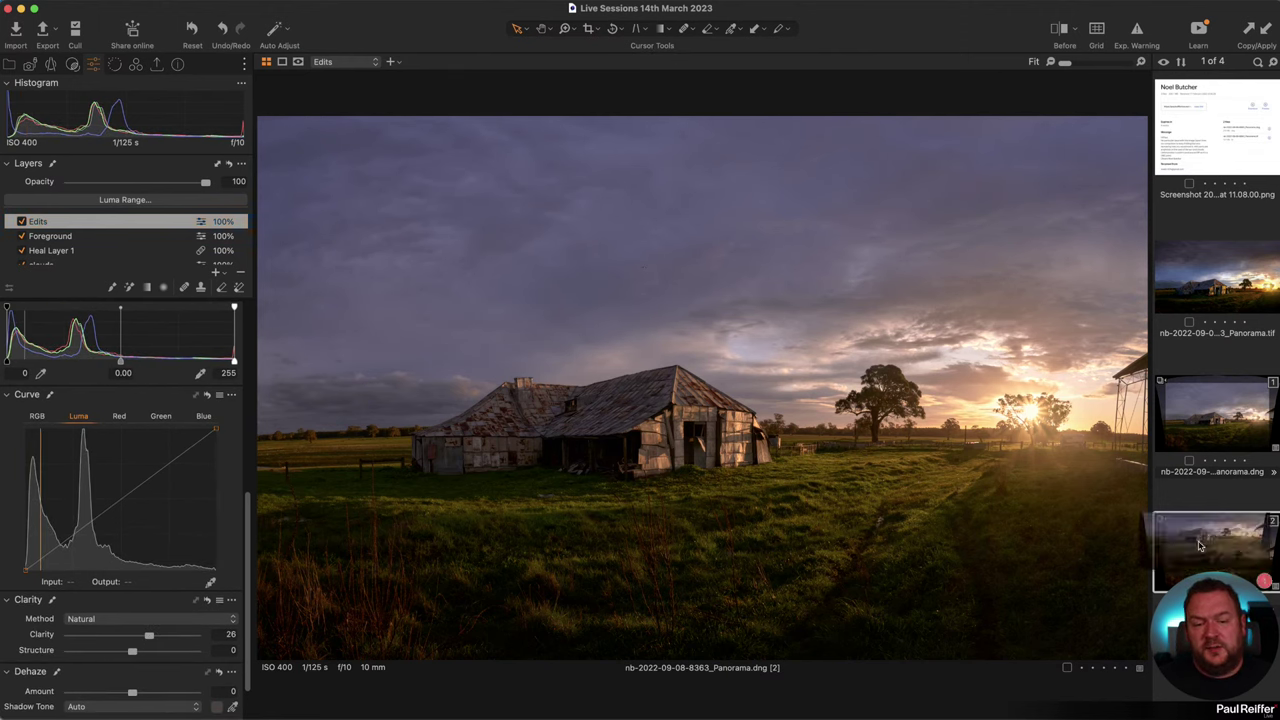
# Step: Compare the edited DNG variant with the finished TIF, first one after the other and then together
pyautogui.click(1226, 452)
pyautogui.click(1222, 287)
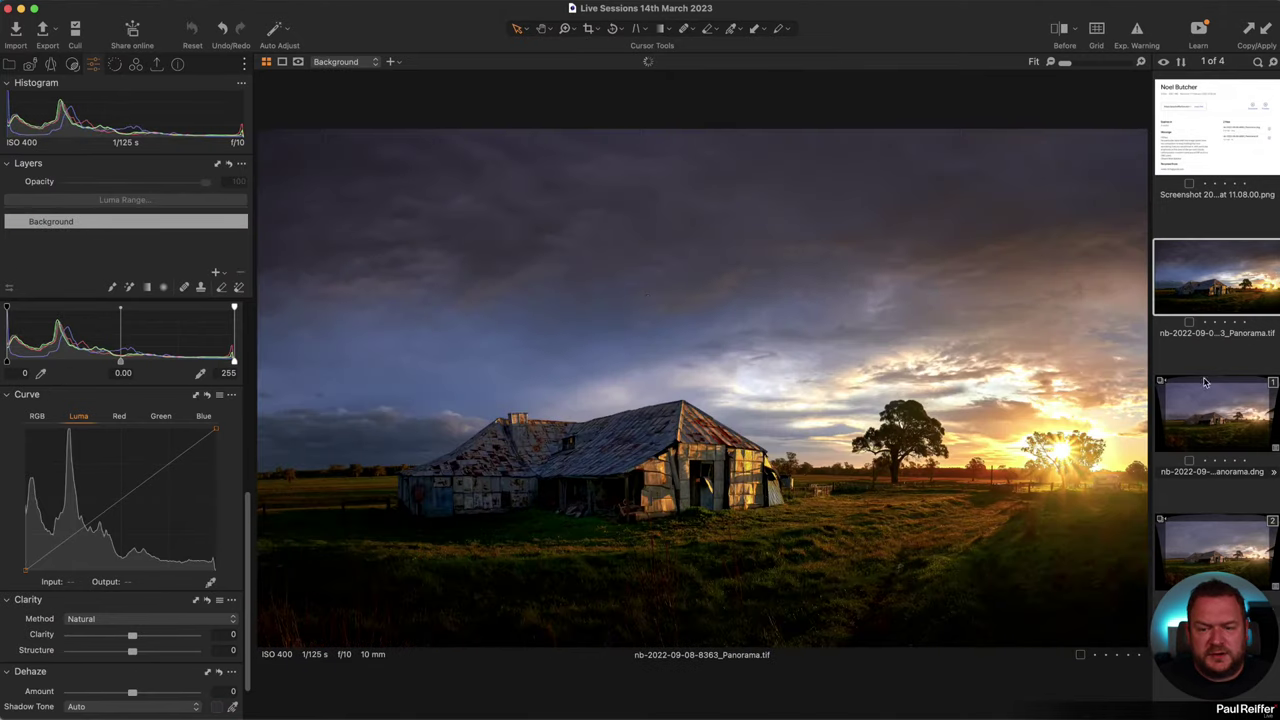
pyautogui.press('Down')
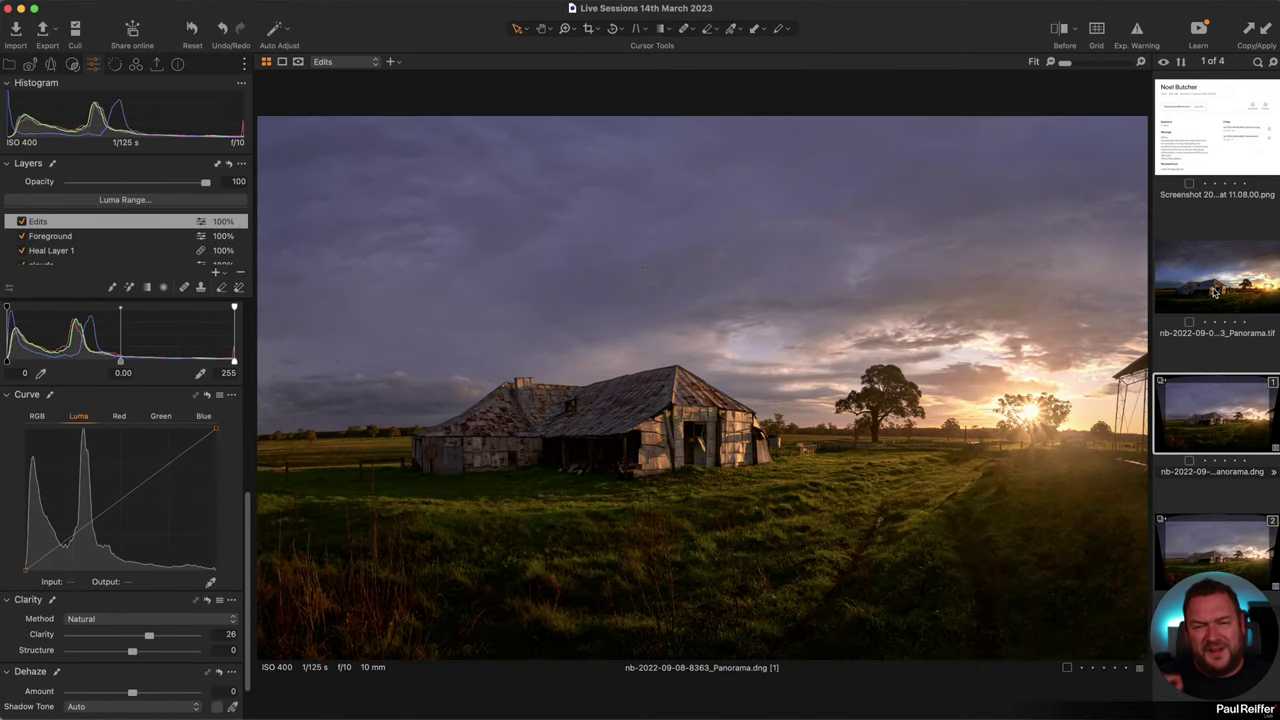
pyautogui.click(1218, 298)
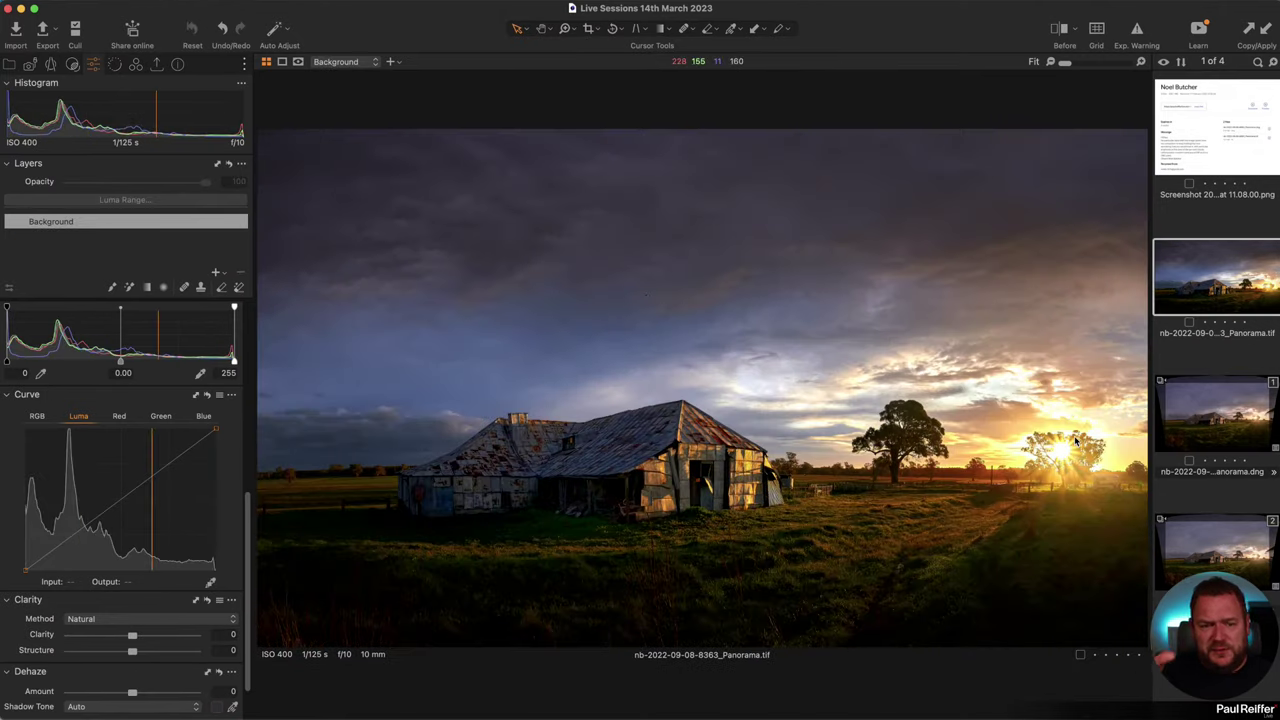
pyautogui.keyDown('super'); pyautogui.click(1232, 418); pyautogui.keyUp('super')
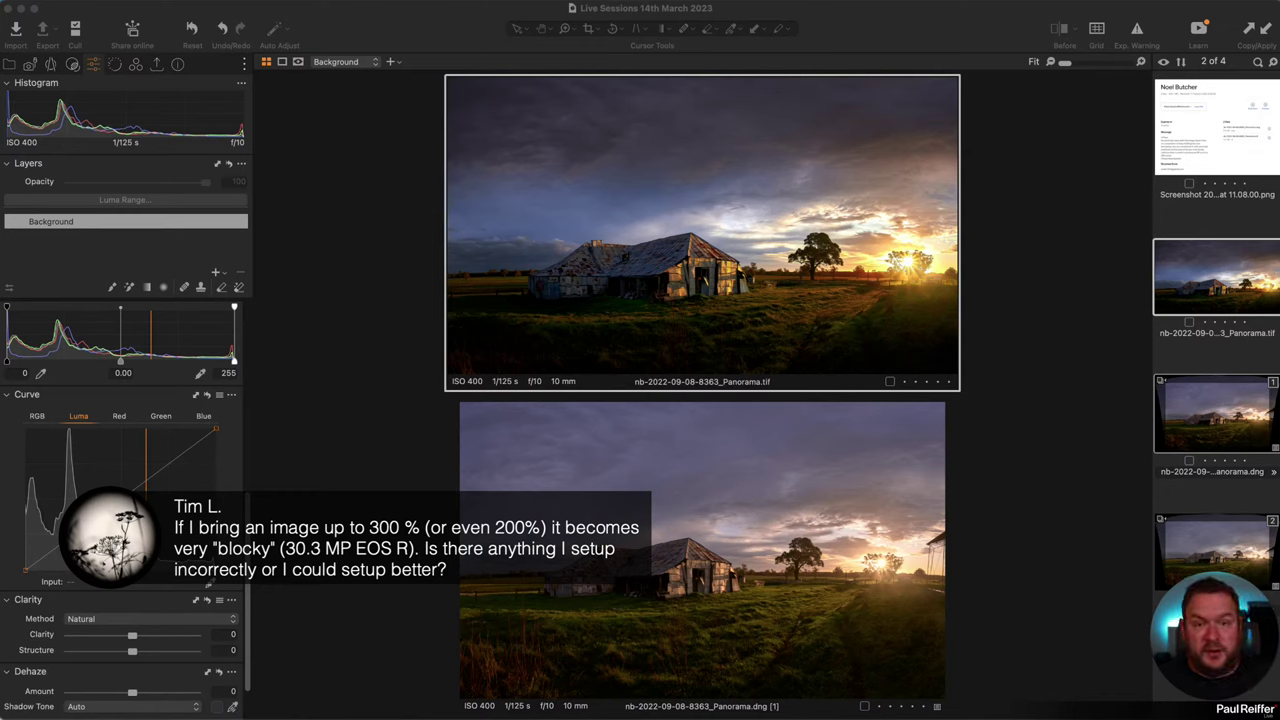
# Step: Inspect the tree, barn edge and sky of DNG variant 2 at magnifications from 100% up to 600% for blockiness
pyautogui.click(1215, 550)
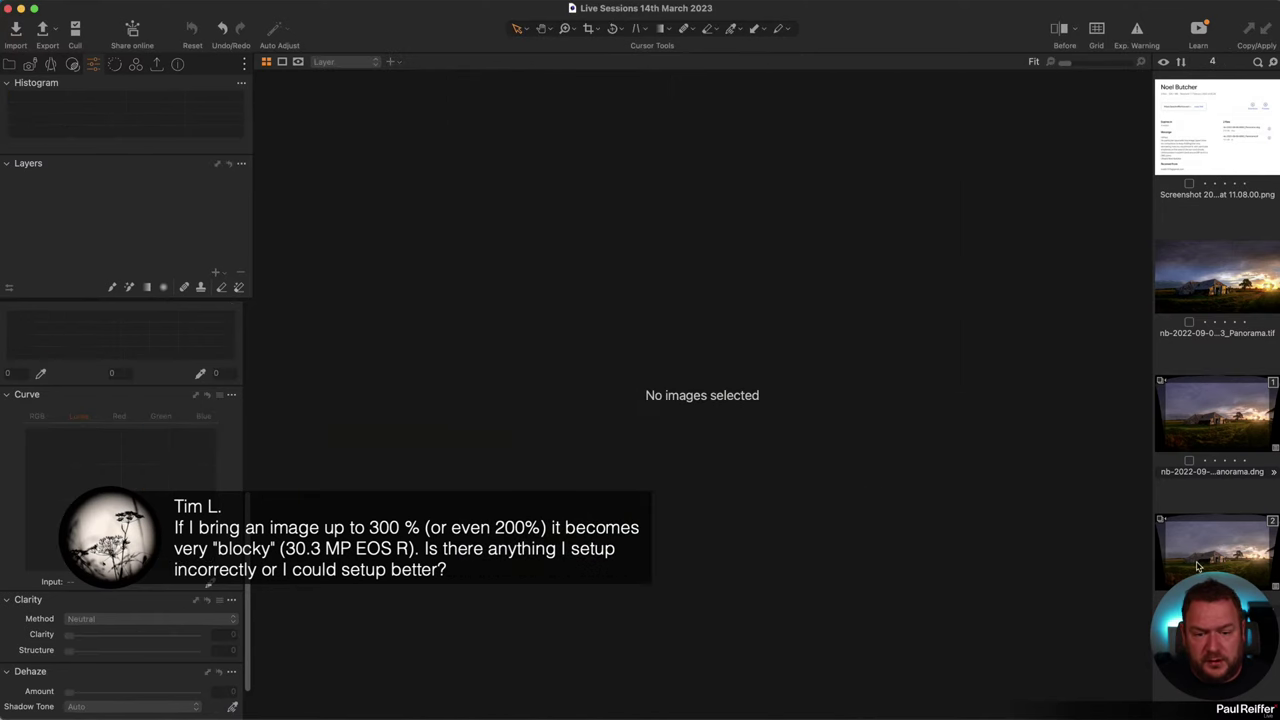
pyautogui.press('h')
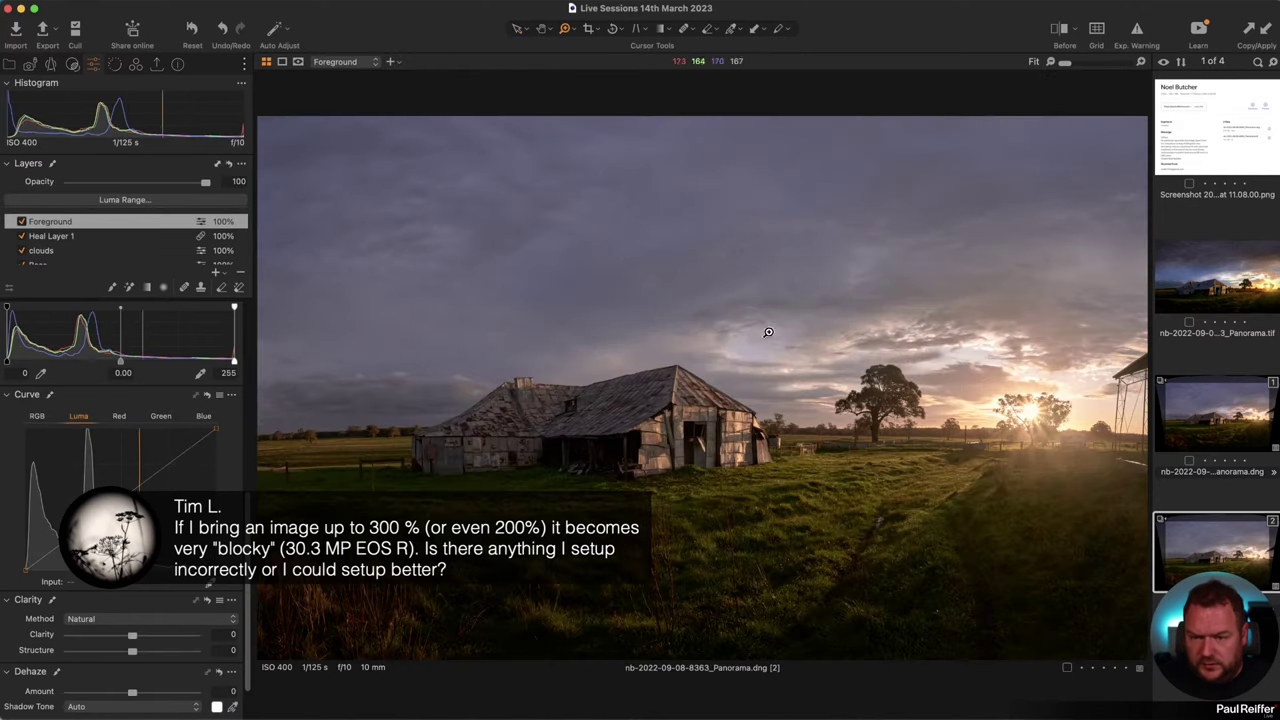
pyautogui.click(848, 400)
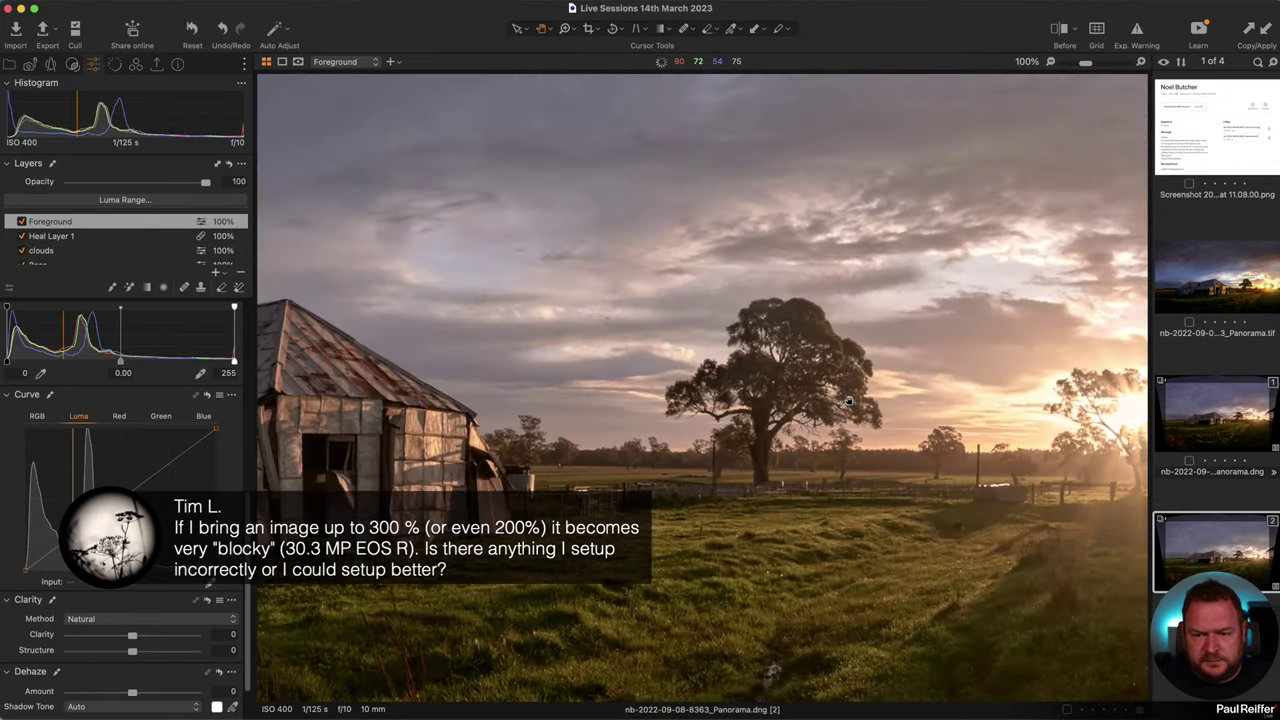
pyautogui.click(849, 400)
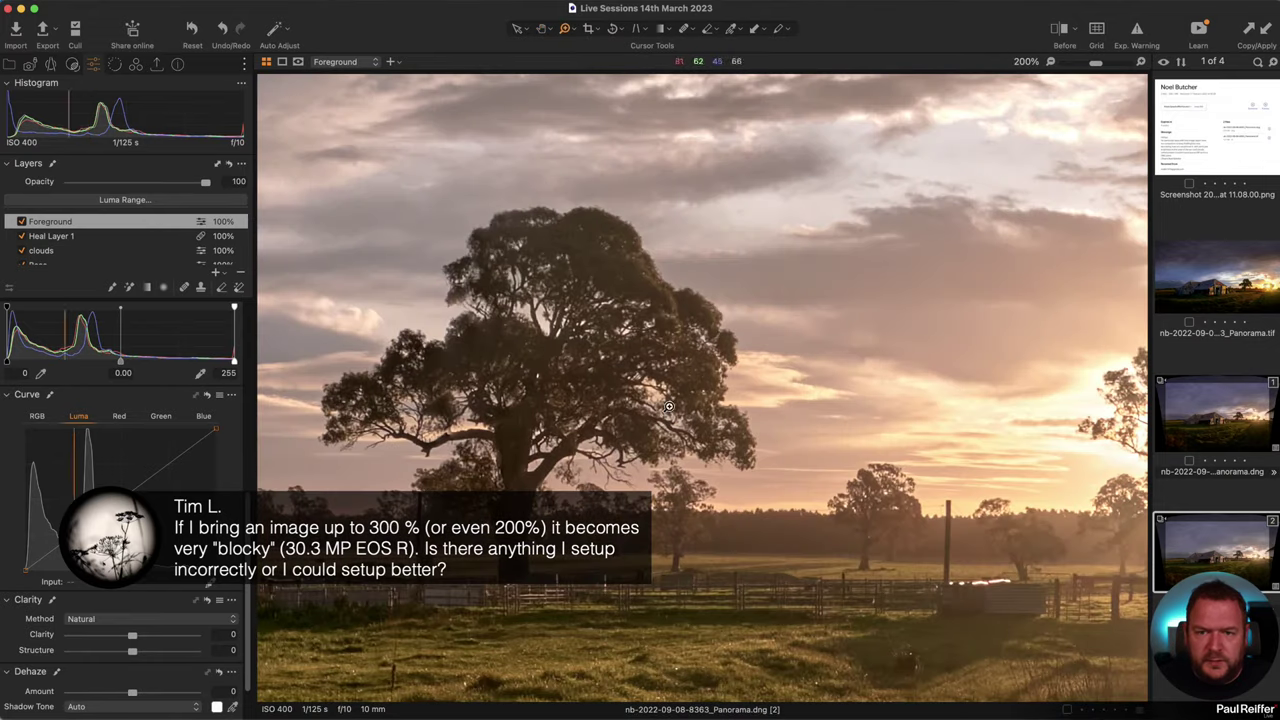
pyautogui.click(709, 381)
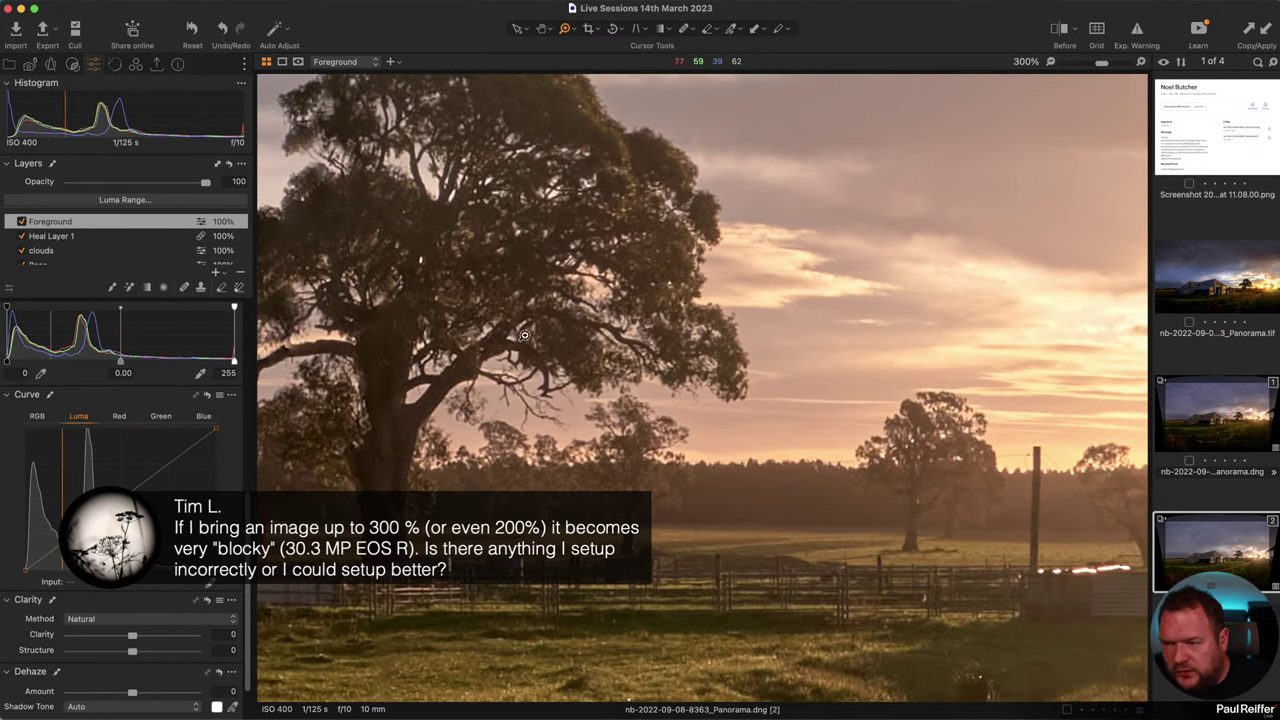
pyautogui.hscroll(-5, 478, 318)
pyautogui.hscroll(-5, 598, 401)
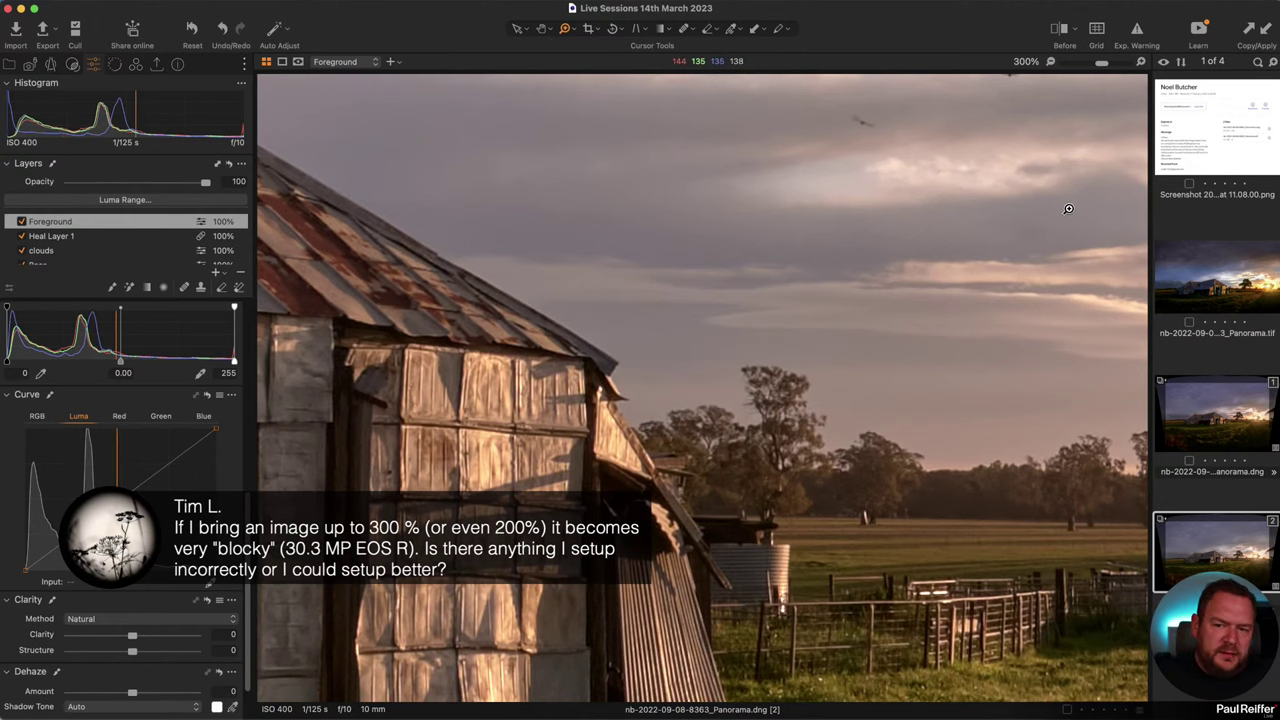
pyautogui.hscroll(5, 1068, 209)
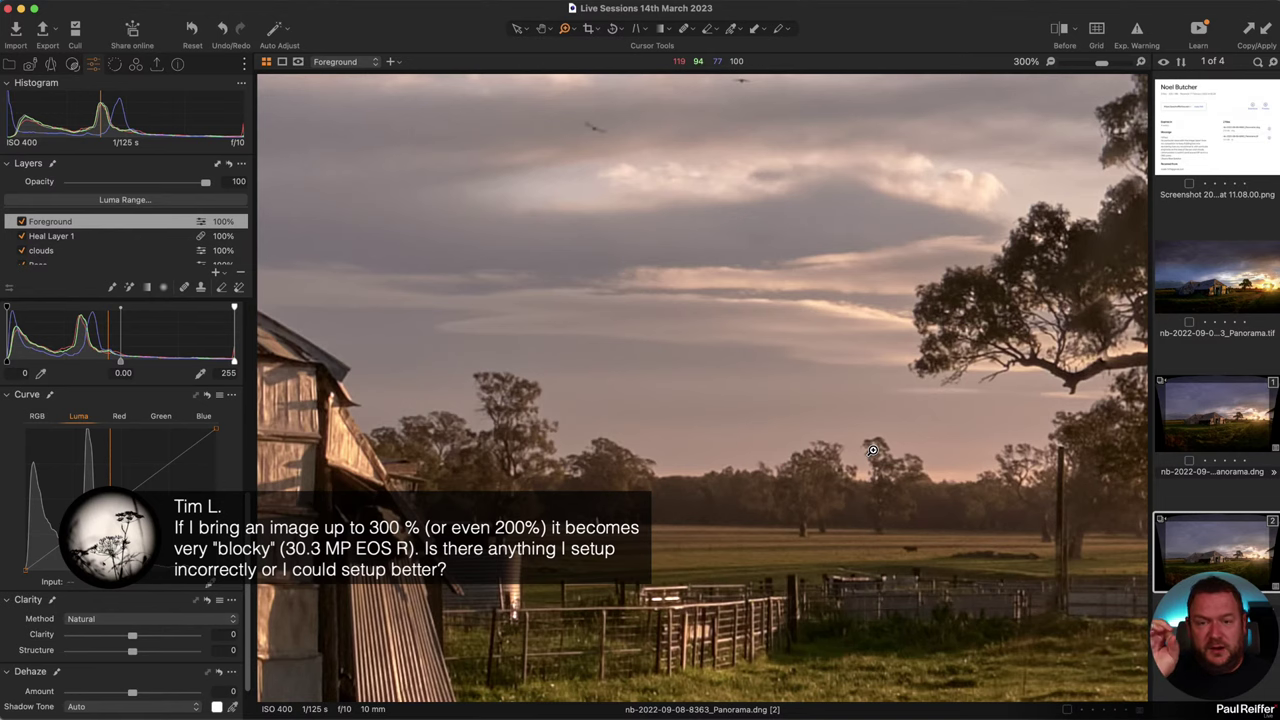
pyautogui.scroll(2, 897, 434)
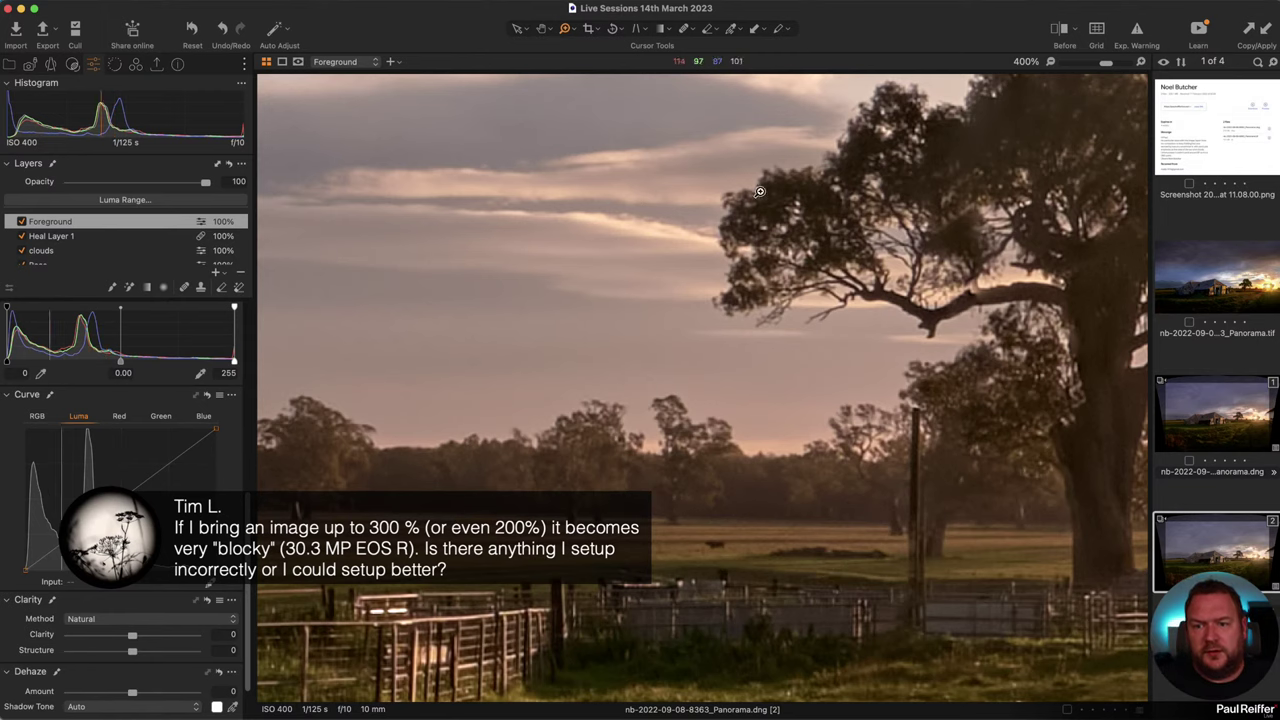
pyautogui.scroll(2, 831, 280)
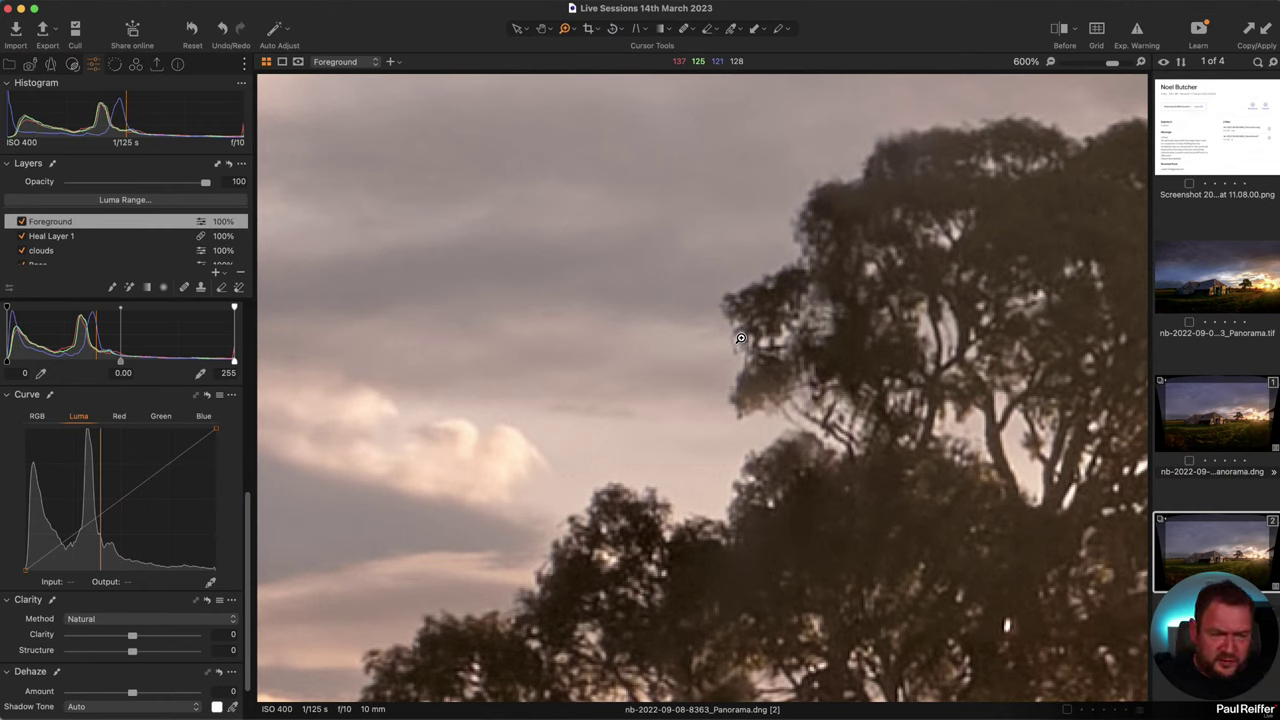
# Step: Check the Preview Image Size in the Image preferences, close the preferences and clear the image selection
pyautogui.click(40, 0)
pyautogui.click(40, 32)
pyautogui.click(750, 210)
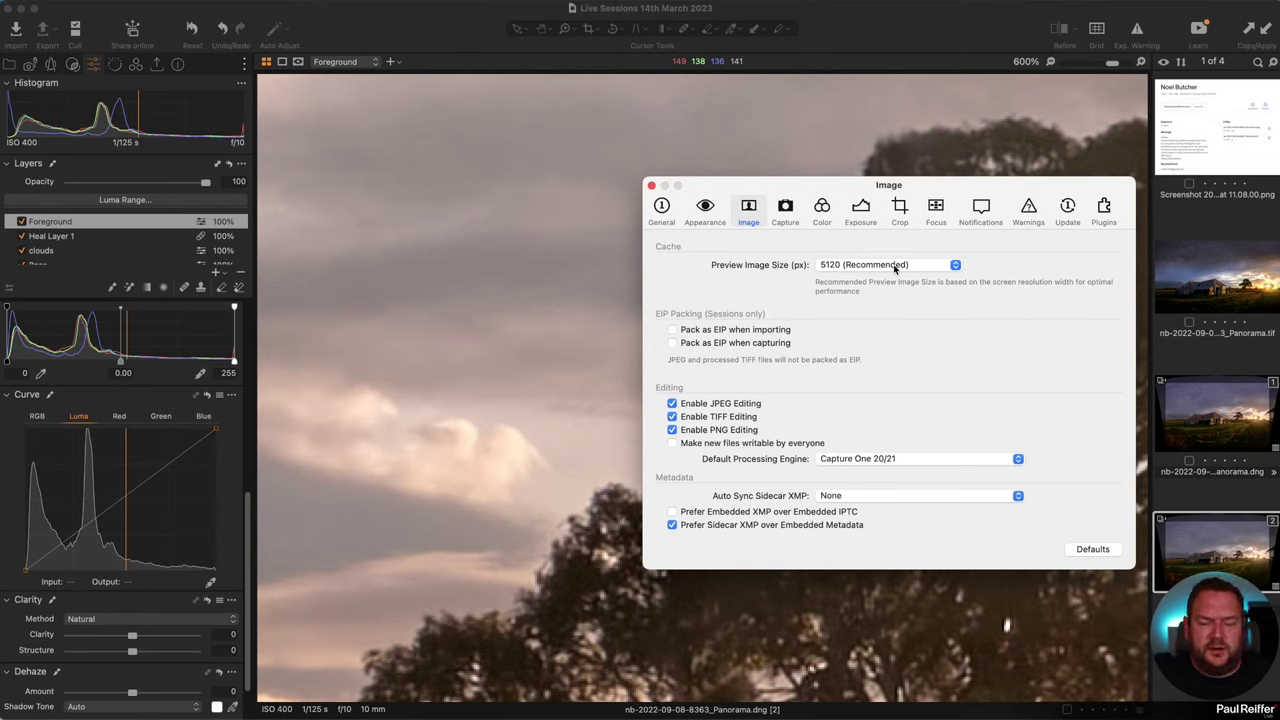
pyautogui.click(651, 186)
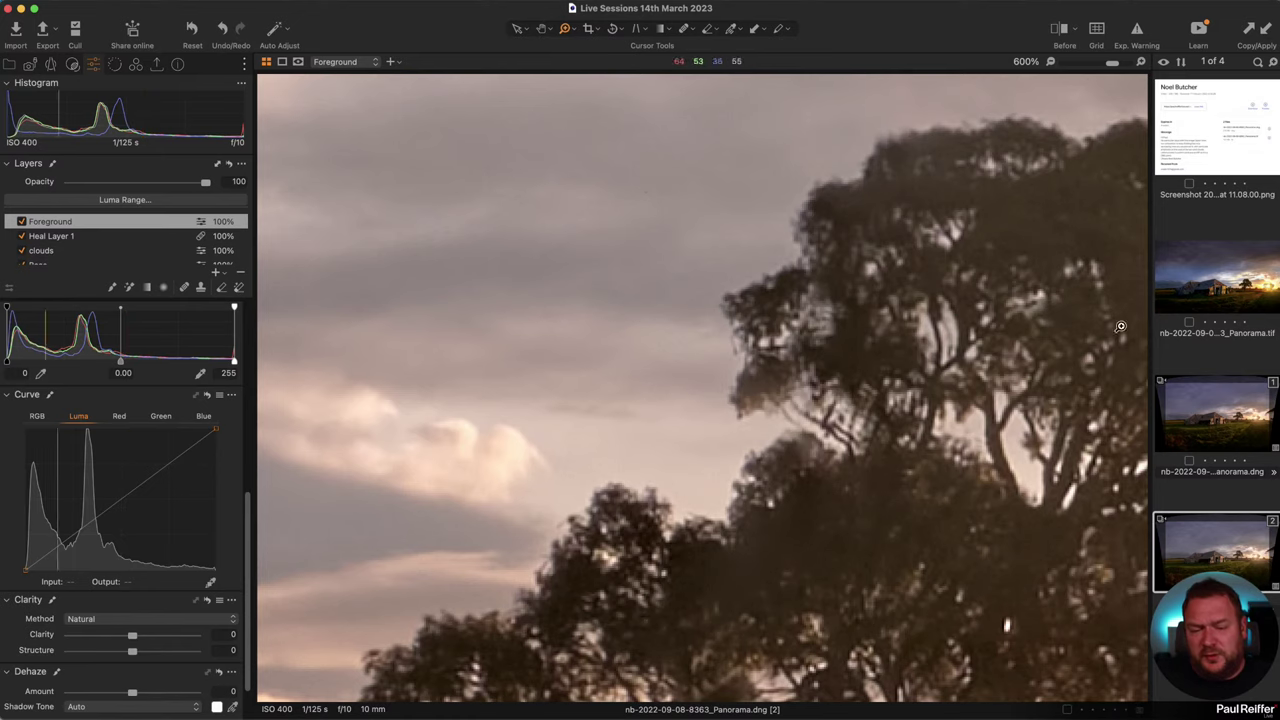
pyautogui.click(1219, 505)
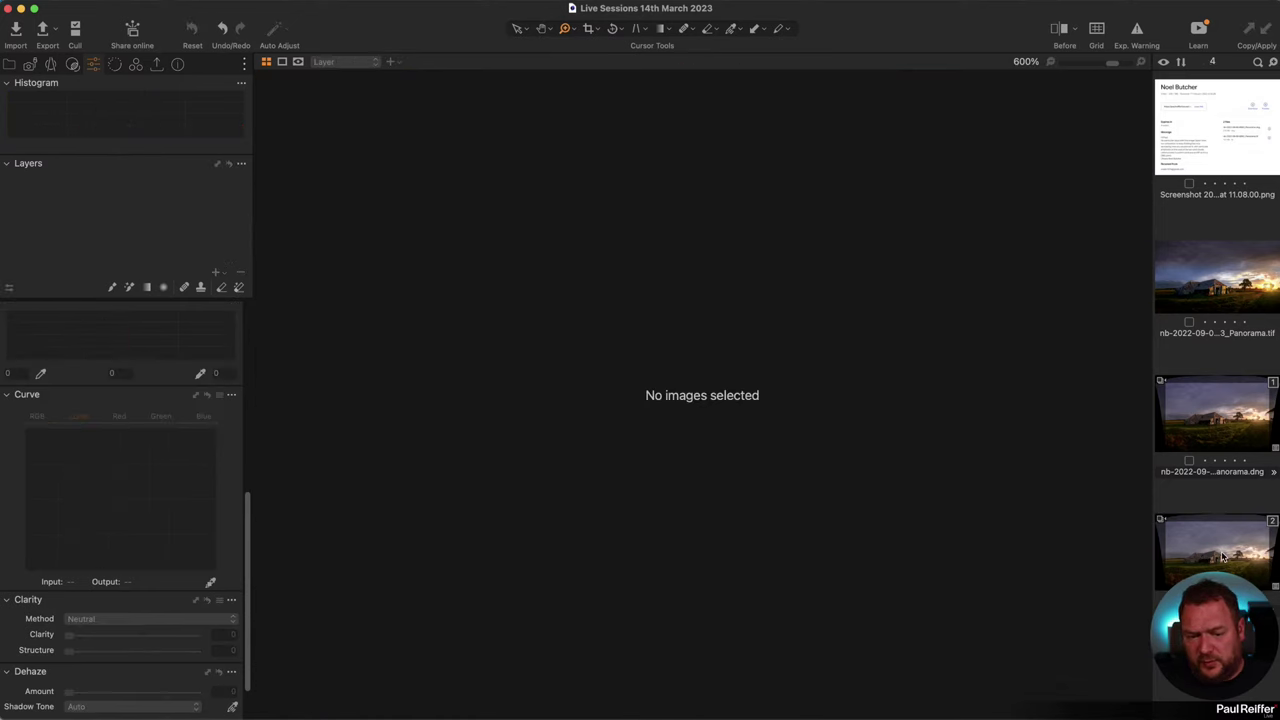
# Step: Fit the first DNG variant of the panorama in view and set its Vignetting amount to -1.47
pyautogui.click(1219, 540)
pyautogui.press('super+0')
pyautogui.press('Left')
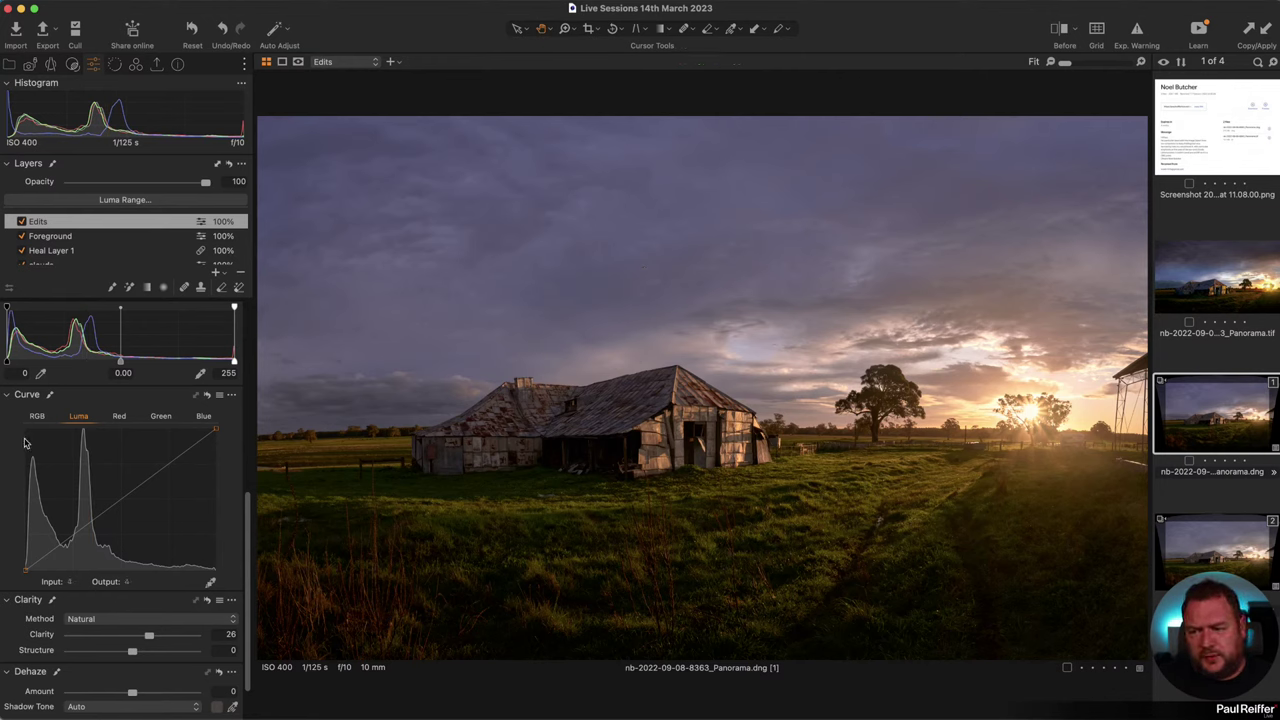
pyautogui.scroll(-3, 140, 560)
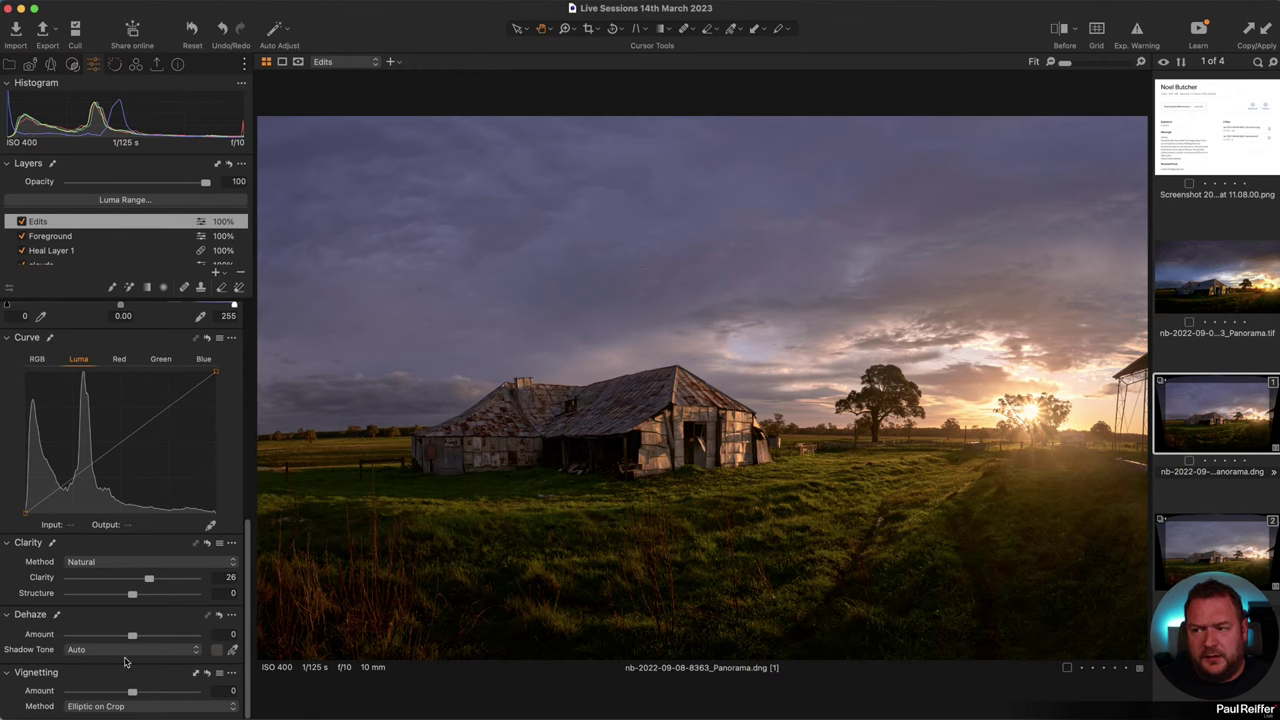
pyautogui.moveTo(133, 692); pyautogui.dragTo(110, 694)
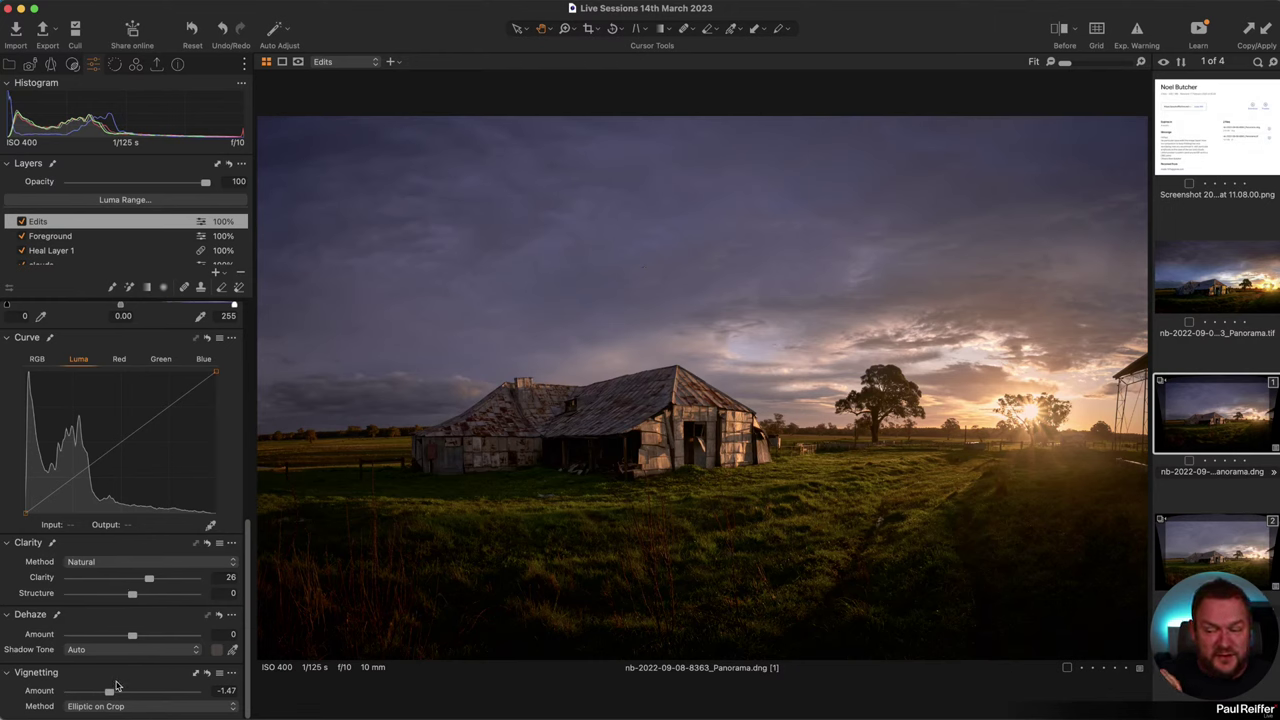
# Step: Check the Vignetting amount on the Foreground, clouds, Base and Background layers
pyautogui.click(113, 238)
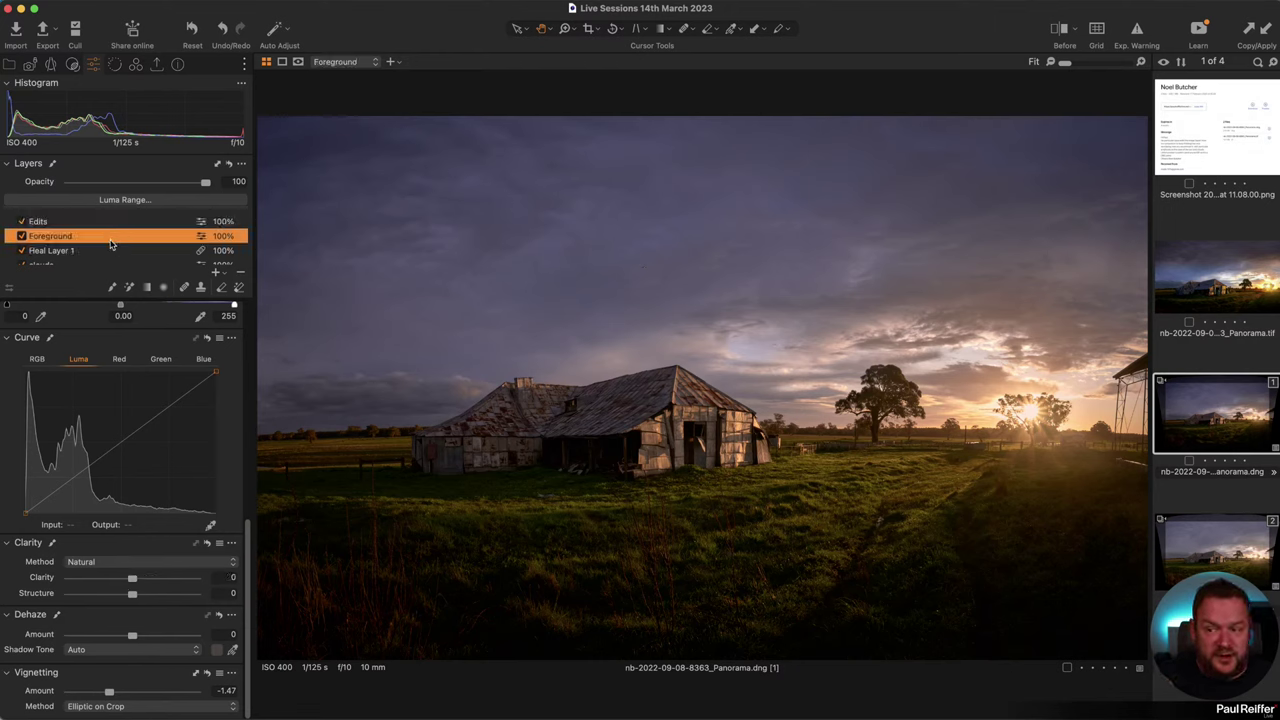
pyautogui.scroll(-2, 113, 240)
pyautogui.click(88, 224)
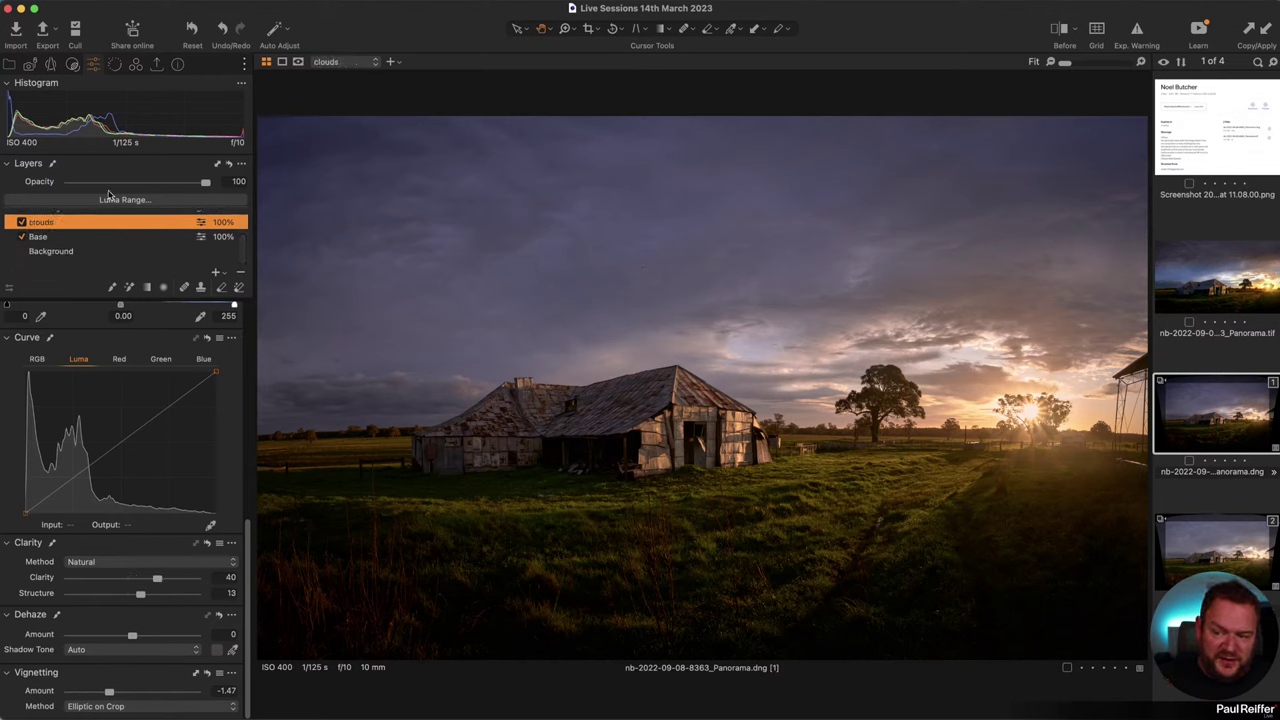
pyautogui.click(90, 238)
pyautogui.click(86, 250)
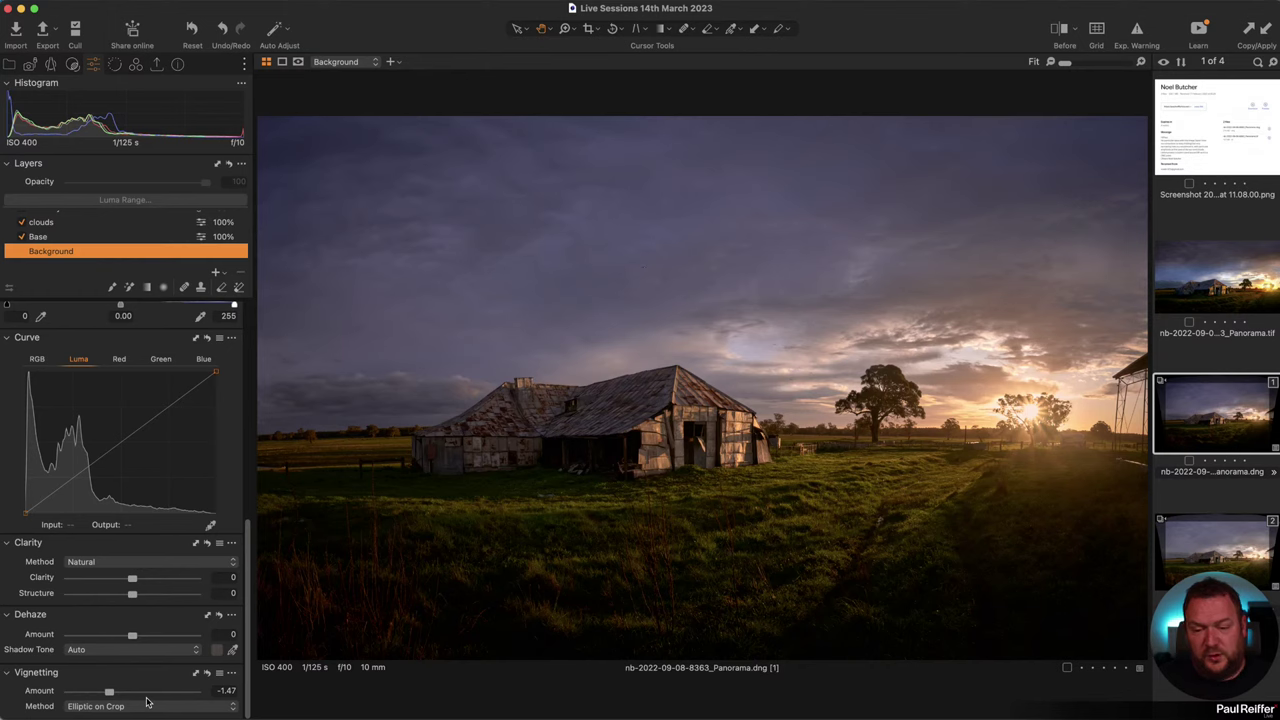
pyautogui.scroll(2, 72, 232)
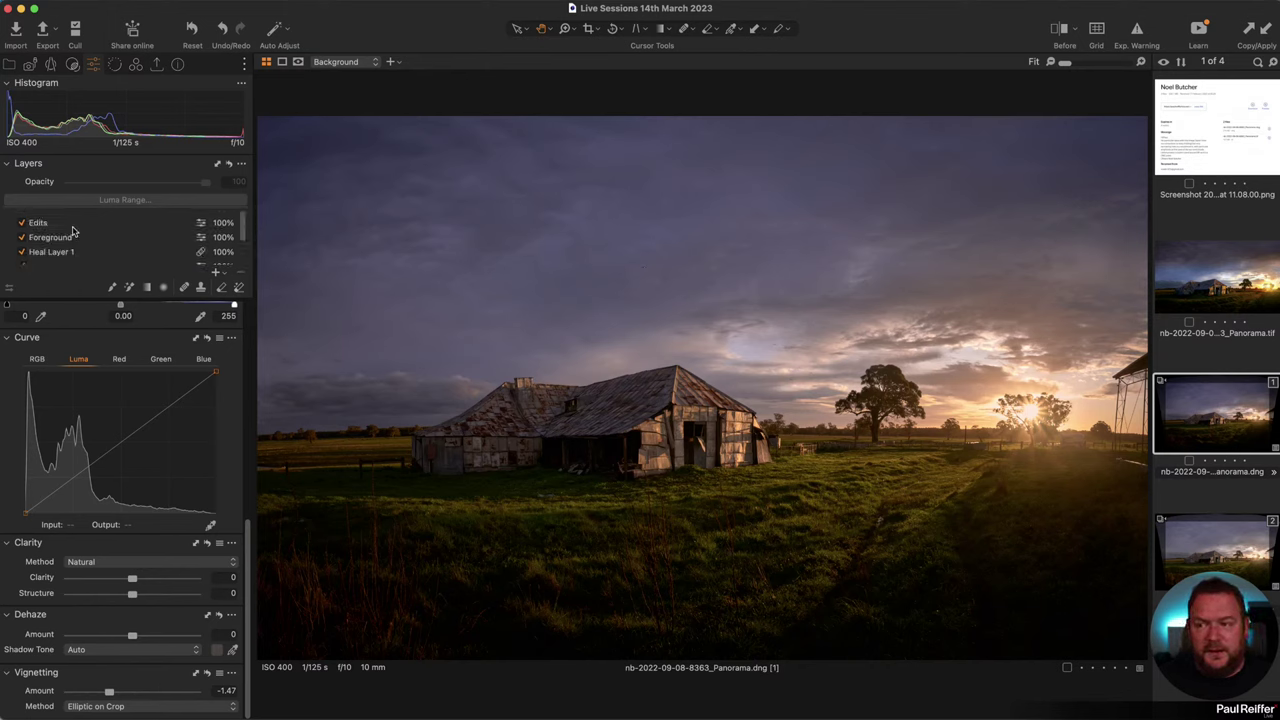
# Step: On the Foreground layer, pick the grass colour in the Advanced Color Editor, widen its range, and set smoothness 30 and hue 4.3
pyautogui.click(72, 236)
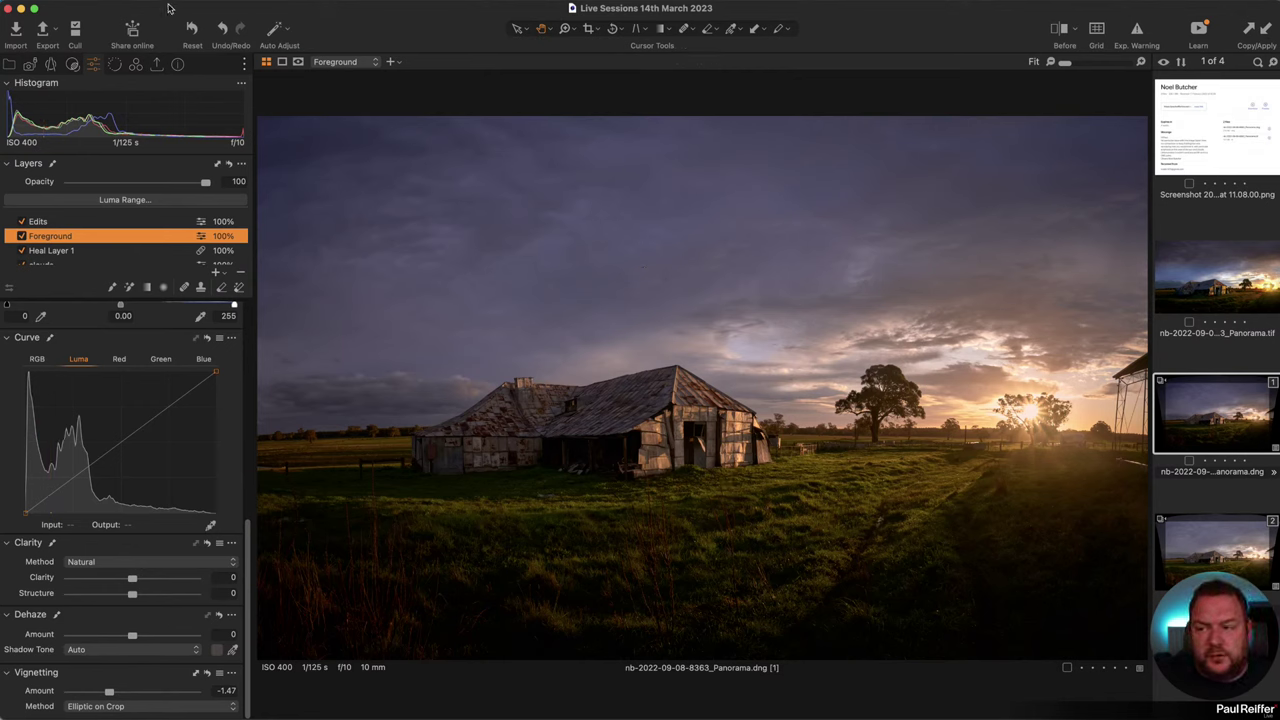
pyautogui.click(136, 64)
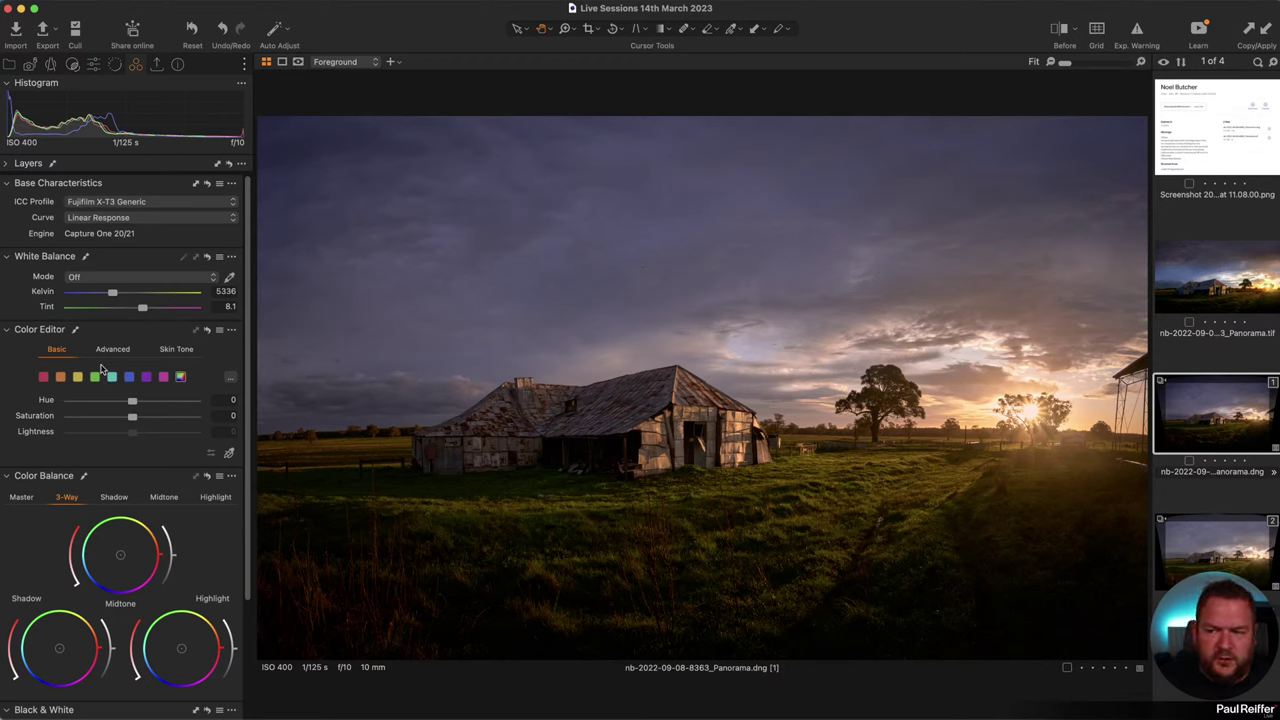
pyautogui.click(112, 349)
pyautogui.click(225, 541)
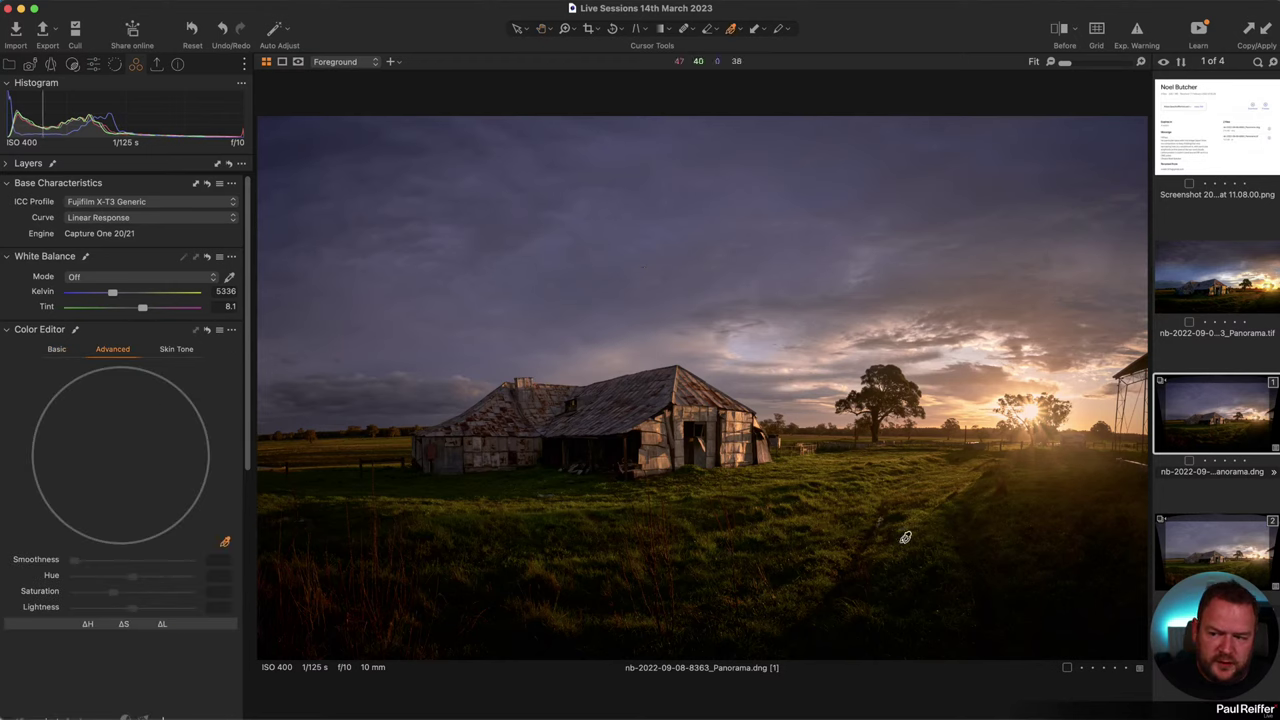
pyautogui.click(822, 515)
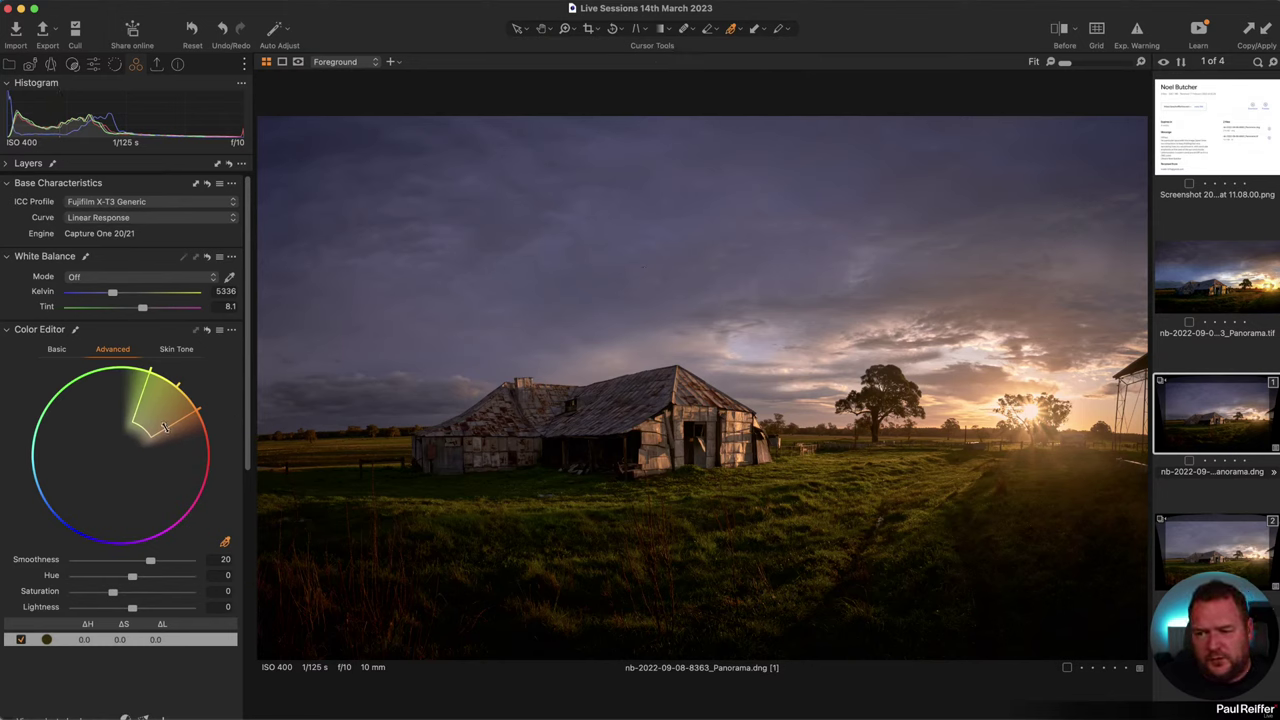
pyautogui.moveTo(133, 580); pyautogui.dragTo(201, 567)
pyautogui.moveTo(142, 428); pyautogui.dragTo(175, 432)
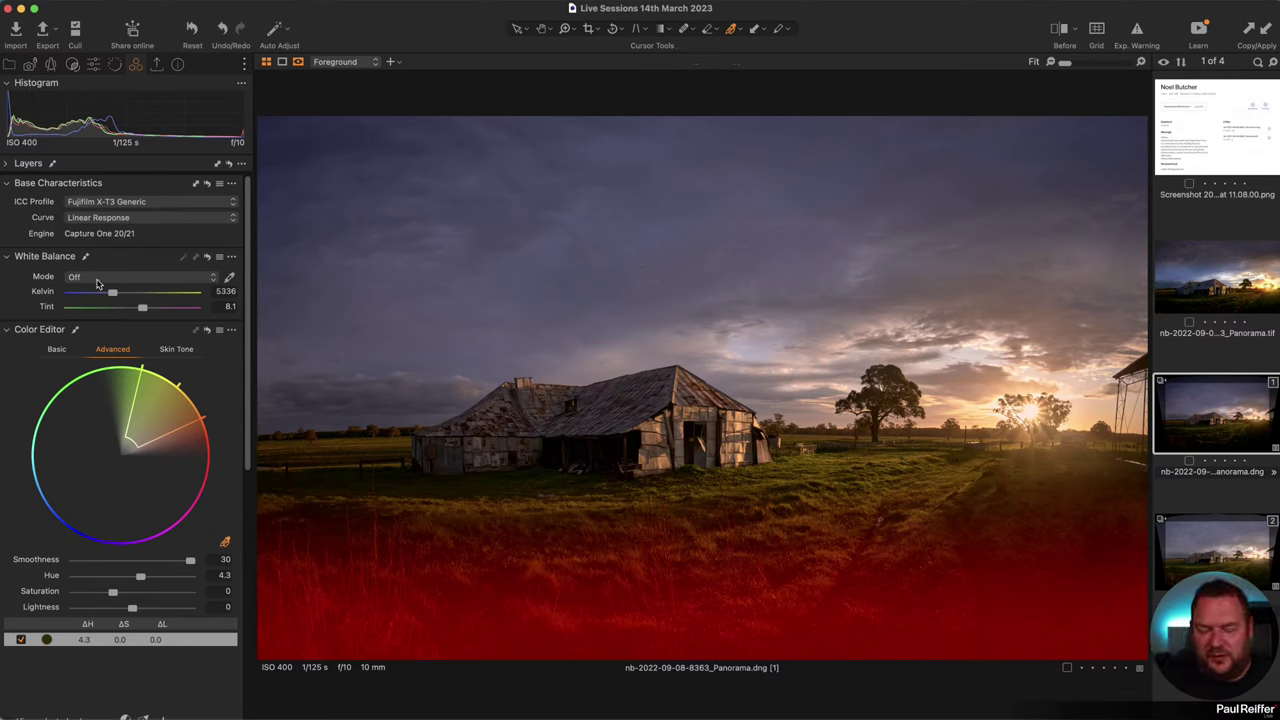
# Step: Extend the Foreground layer's gradient mask up to the barn roof and set the picked grass colour's hue to -12.2
pyautogui.click(93, 64)
pyautogui.click(149, 288)
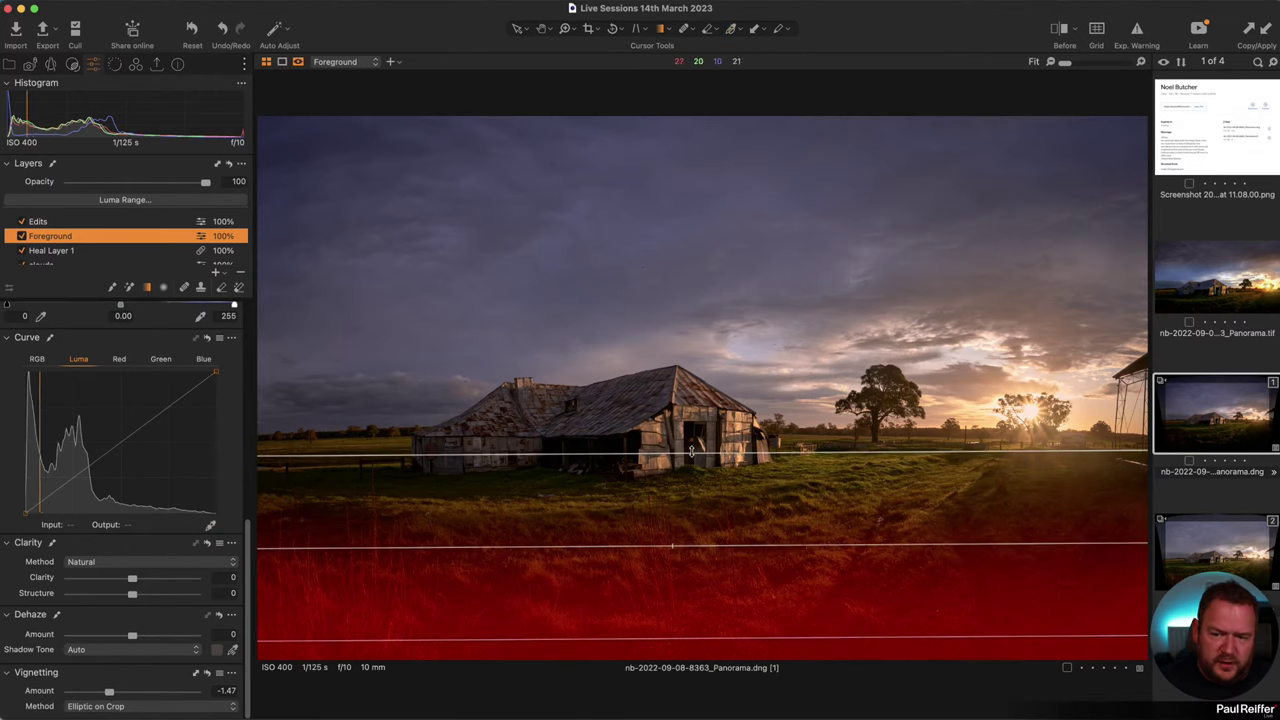
pyautogui.moveTo(691, 460); pyautogui.dragTo(675, 395)
pyautogui.moveTo(669, 637); pyautogui.dragTo(667, 597)
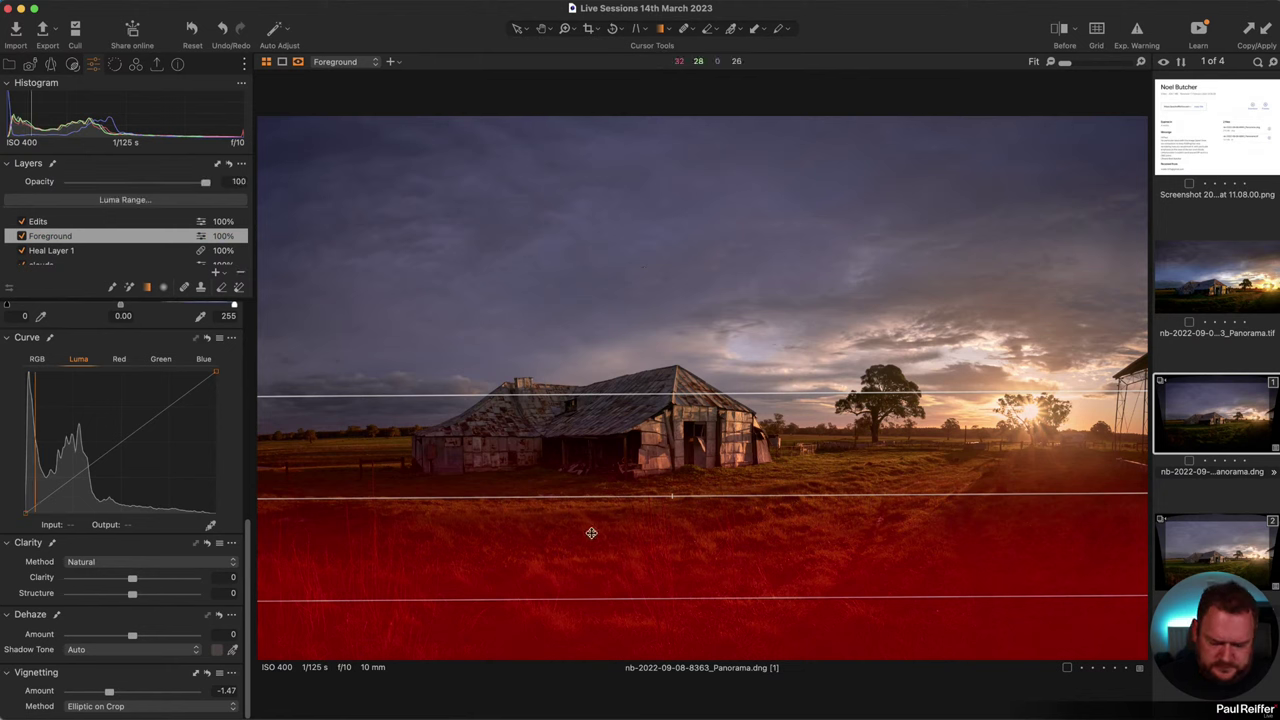
pyautogui.click(140, 64)
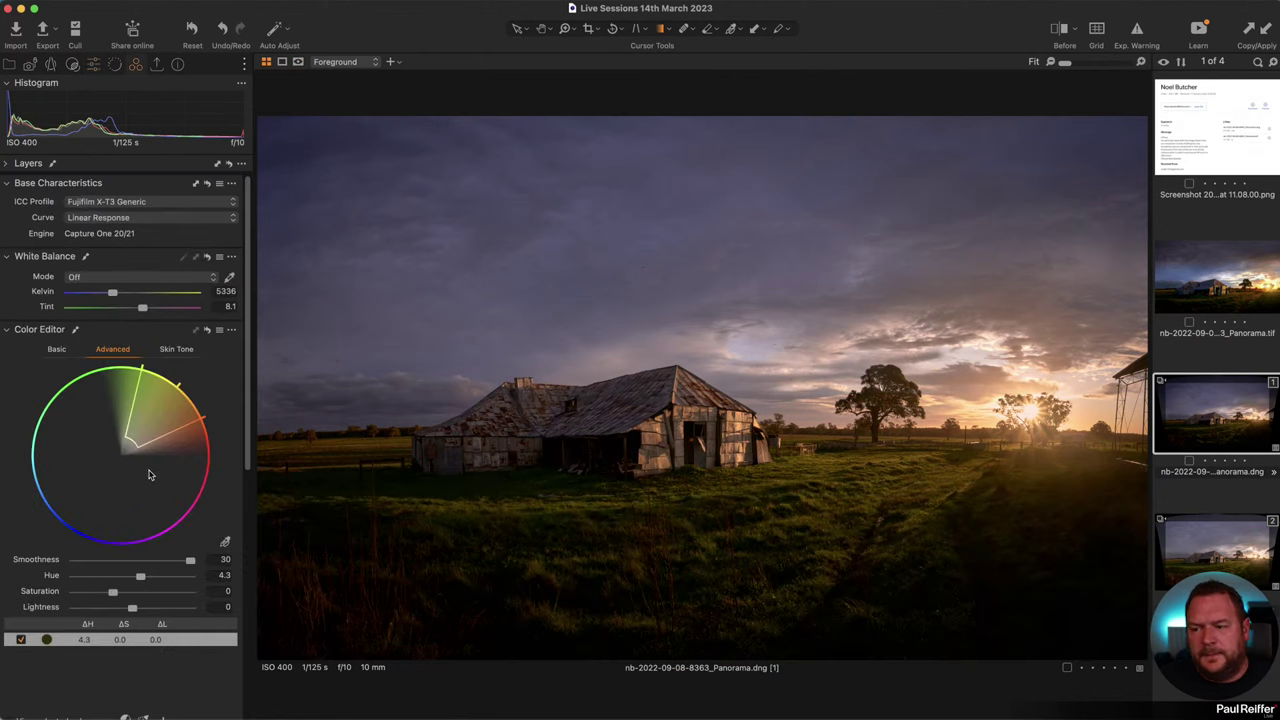
pyautogui.moveTo(143, 583); pyautogui.dragTo(112, 578)
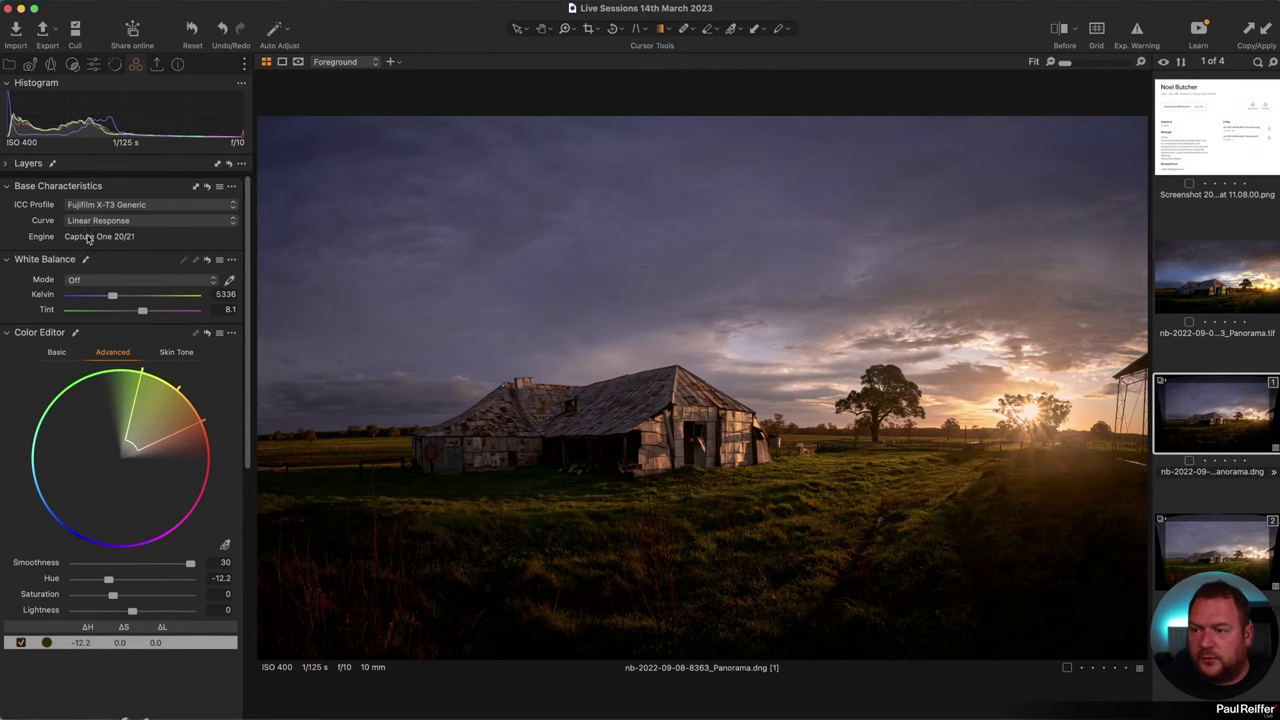
# Step: Add a new adjustment layer and set up the Magic Brush with a size of 98 and a tolerance of 1
pyautogui.click(95, 65)
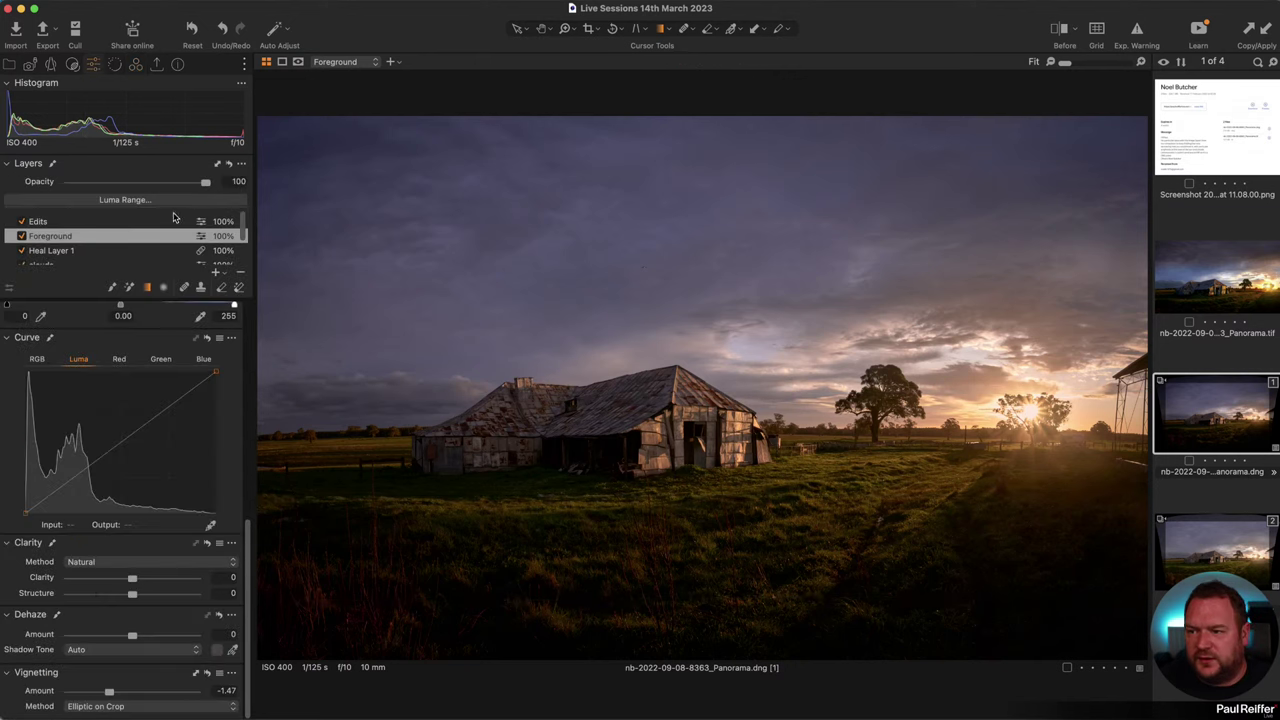
pyautogui.click(214, 272)
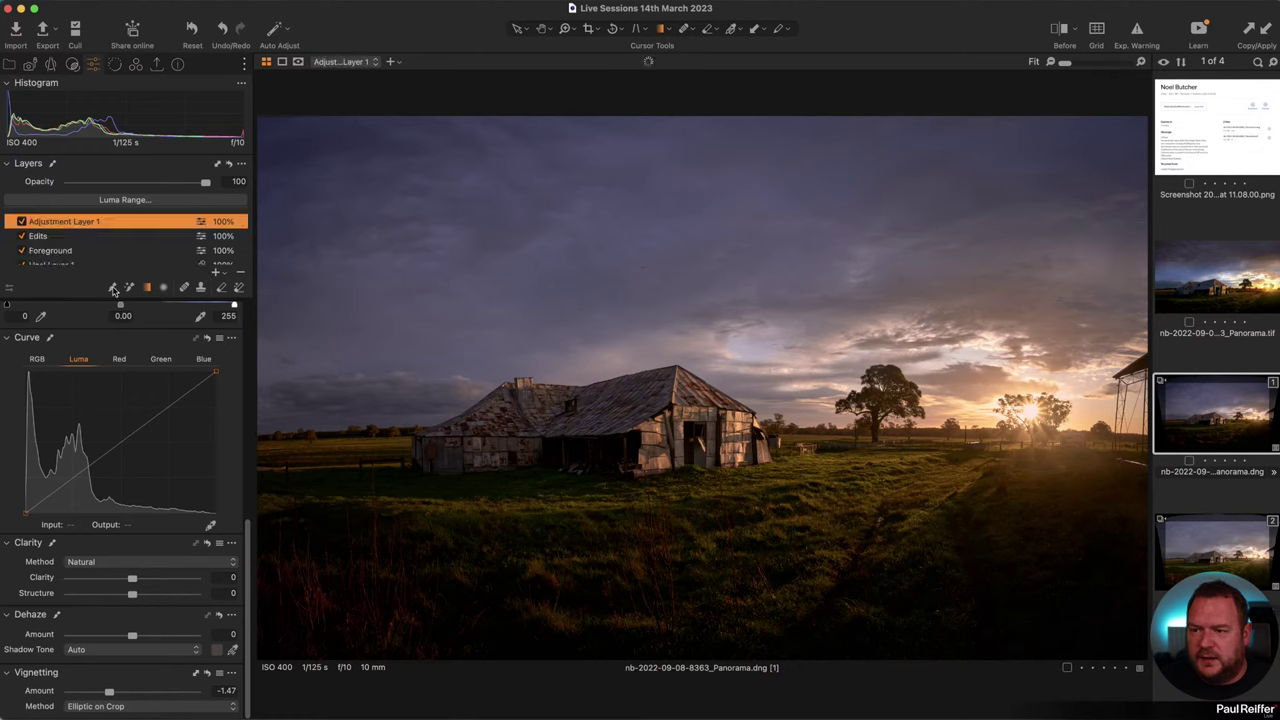
pyautogui.rightClick(630, 445)
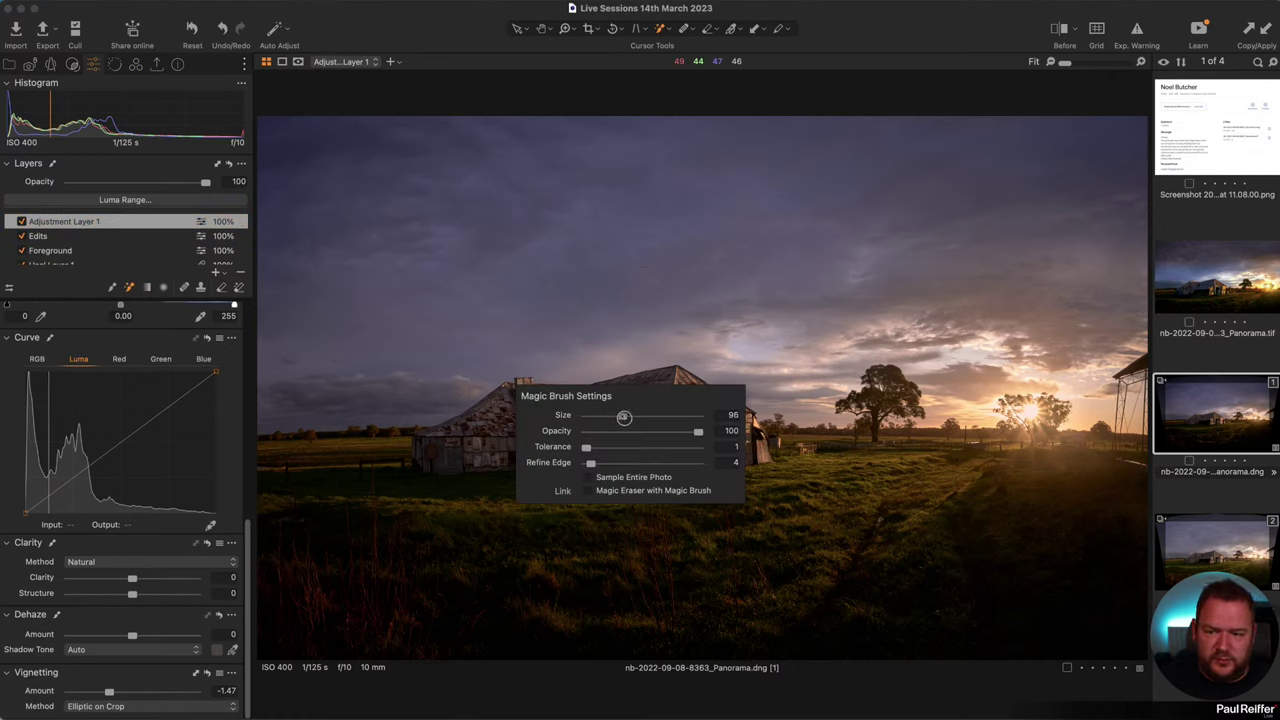
pyautogui.rightClick(597, 397)
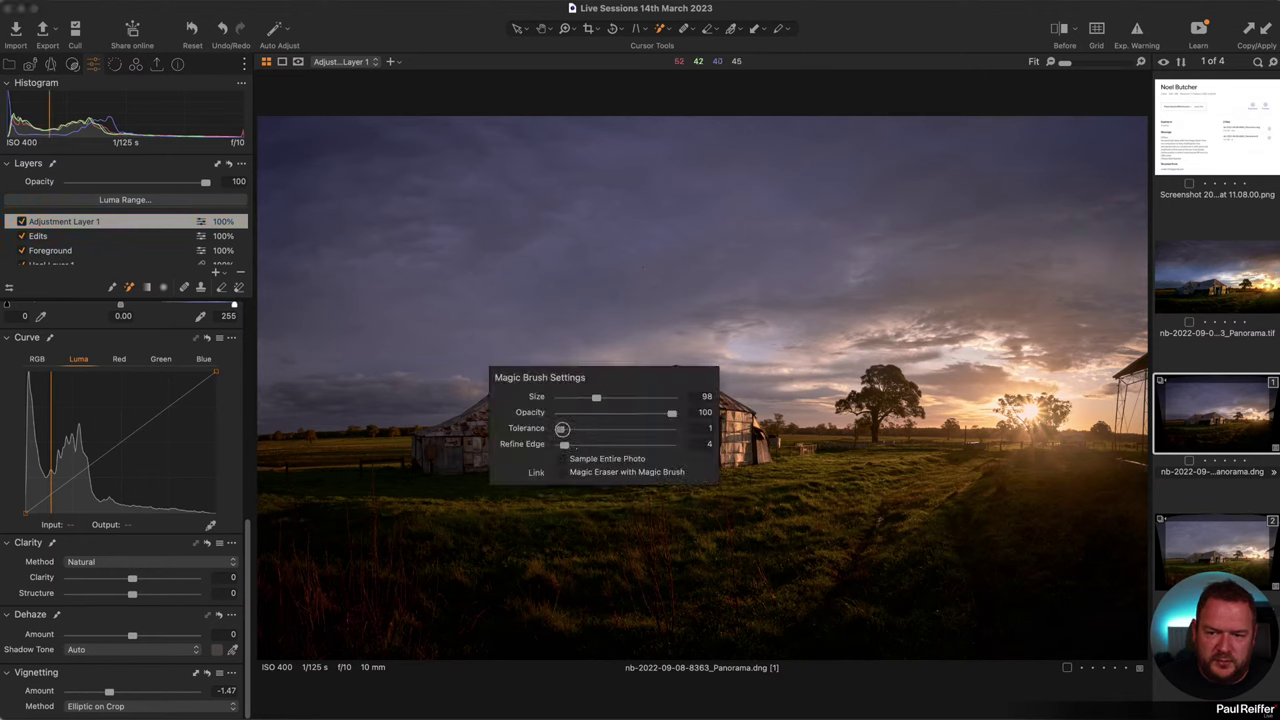
# Step: Mask the barn's roof, walls and dark veranda on the new adjustment layer with the Magic Brush
pyautogui.click(620, 415)
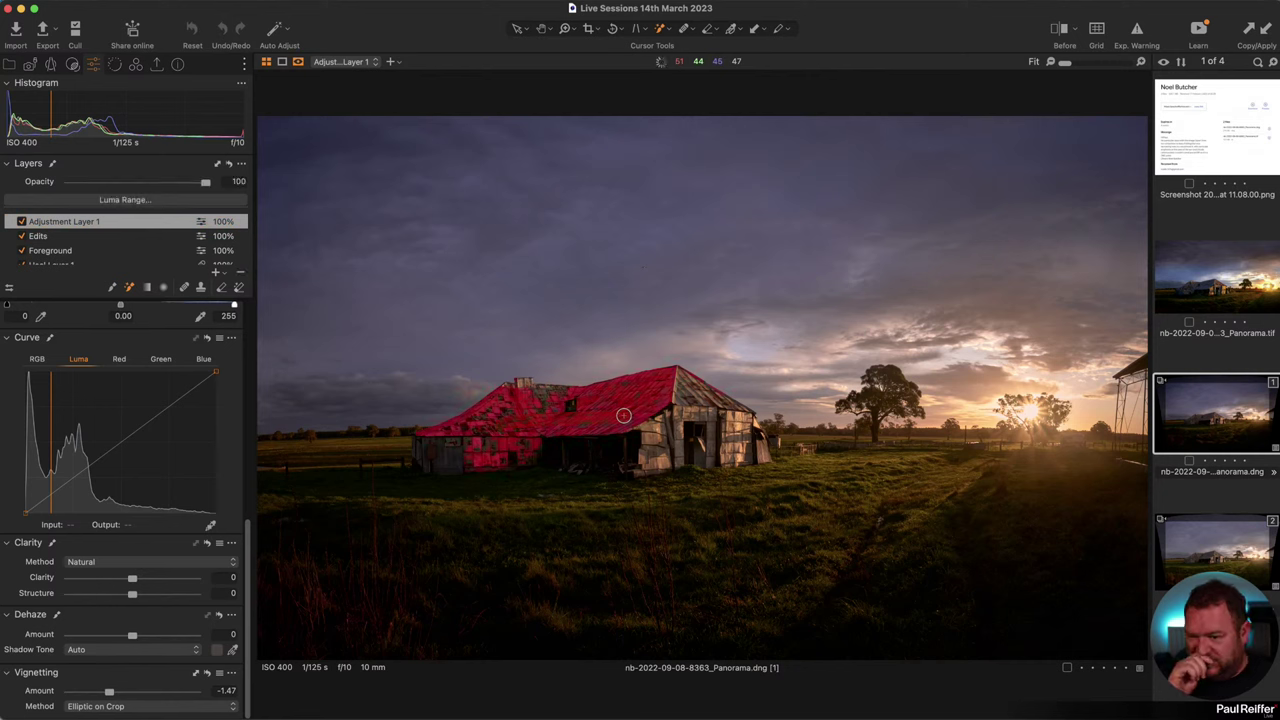
pyautogui.click(652, 430)
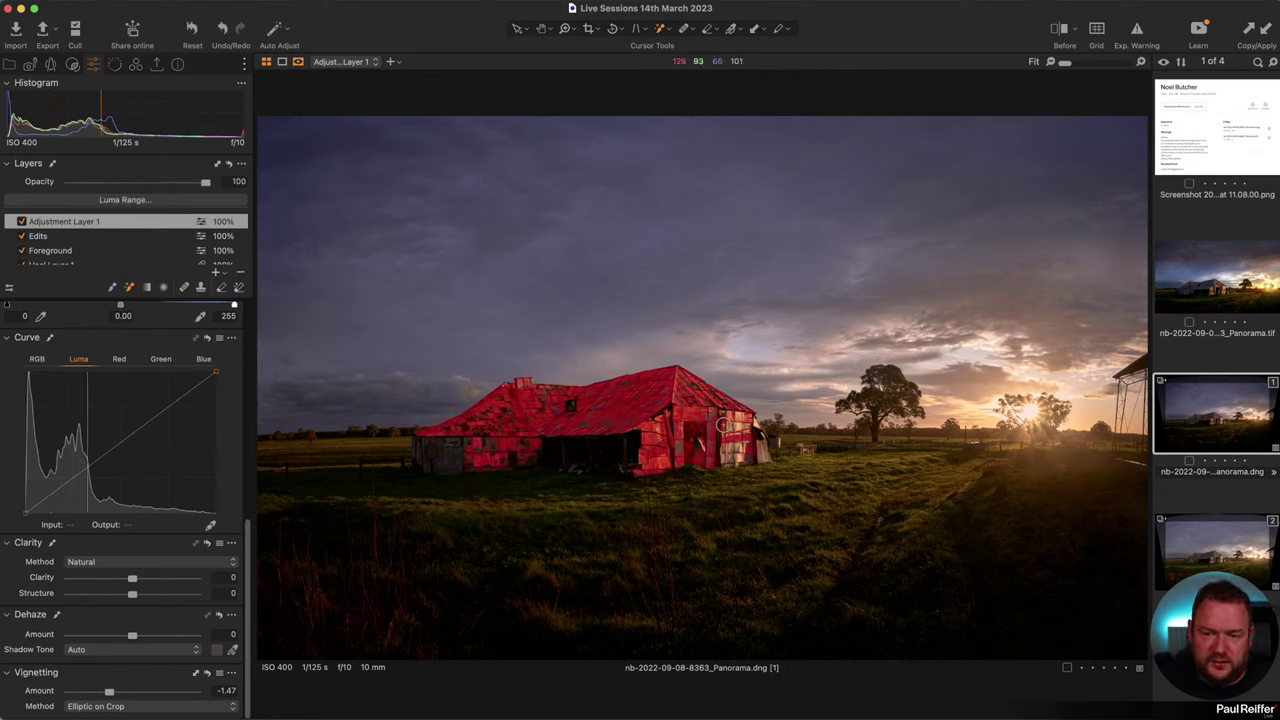
pyautogui.click(449, 449)
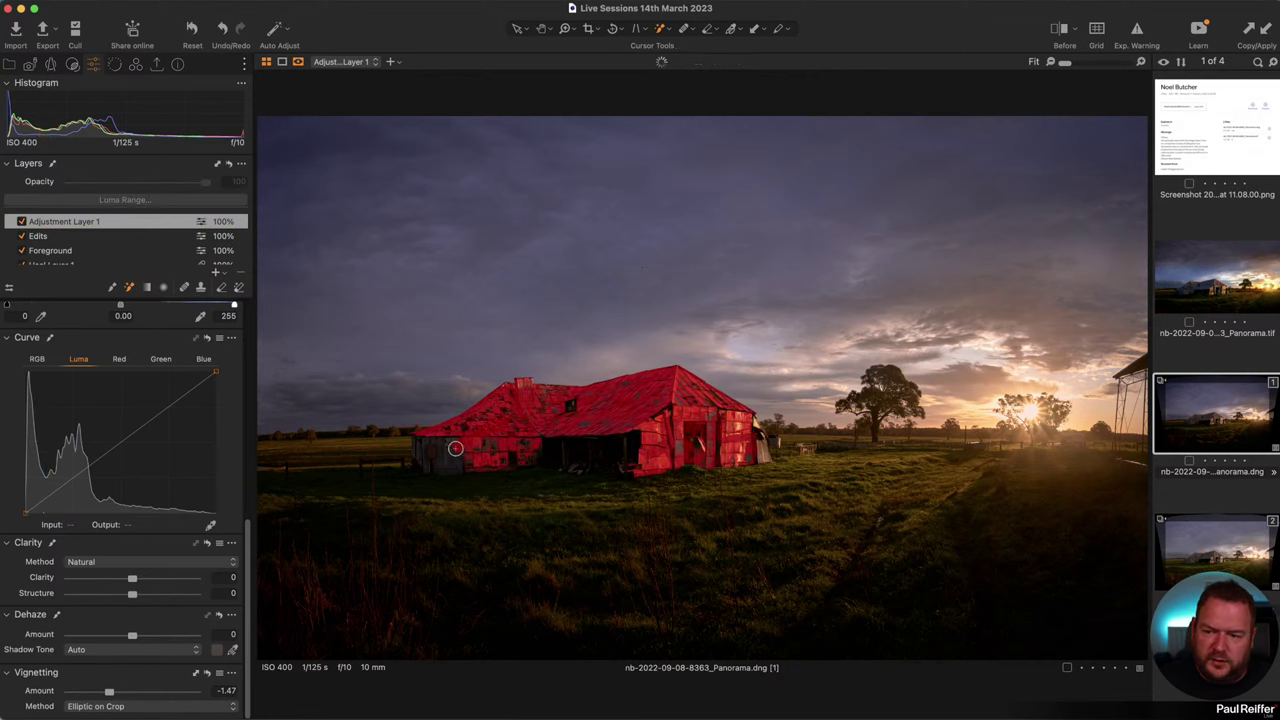
pyautogui.click(622, 449)
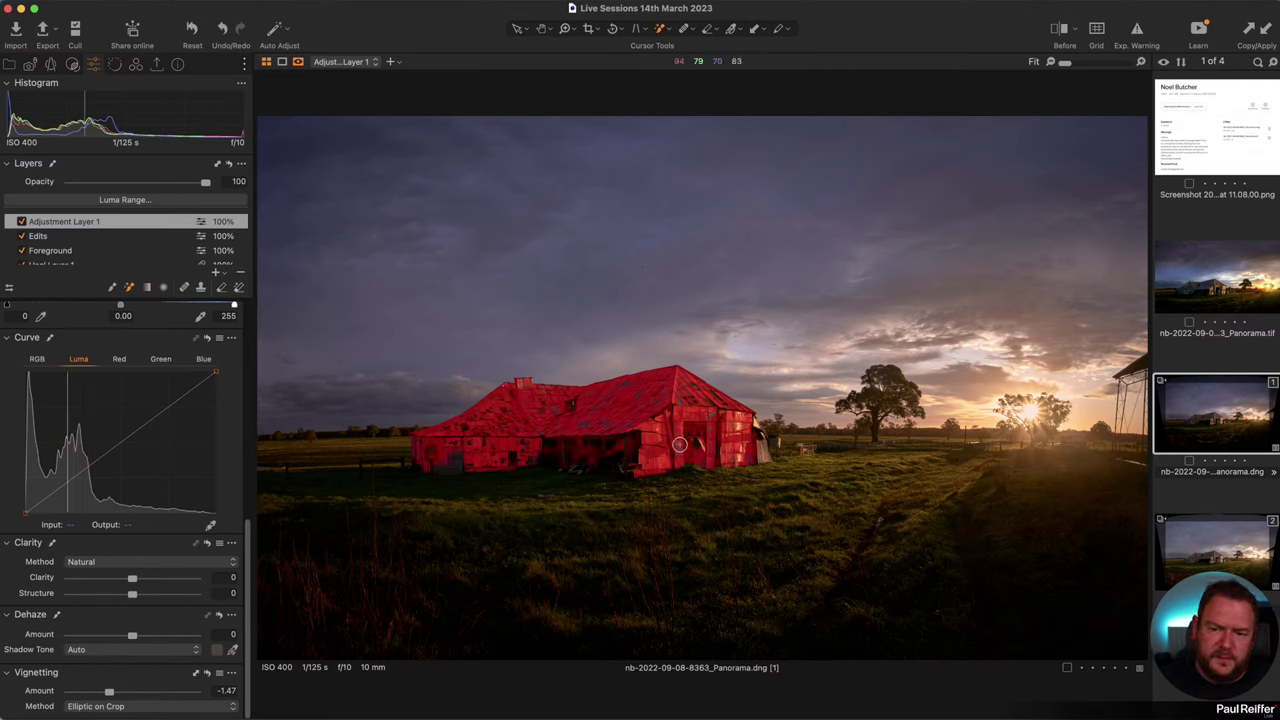
pyautogui.click(752, 432)
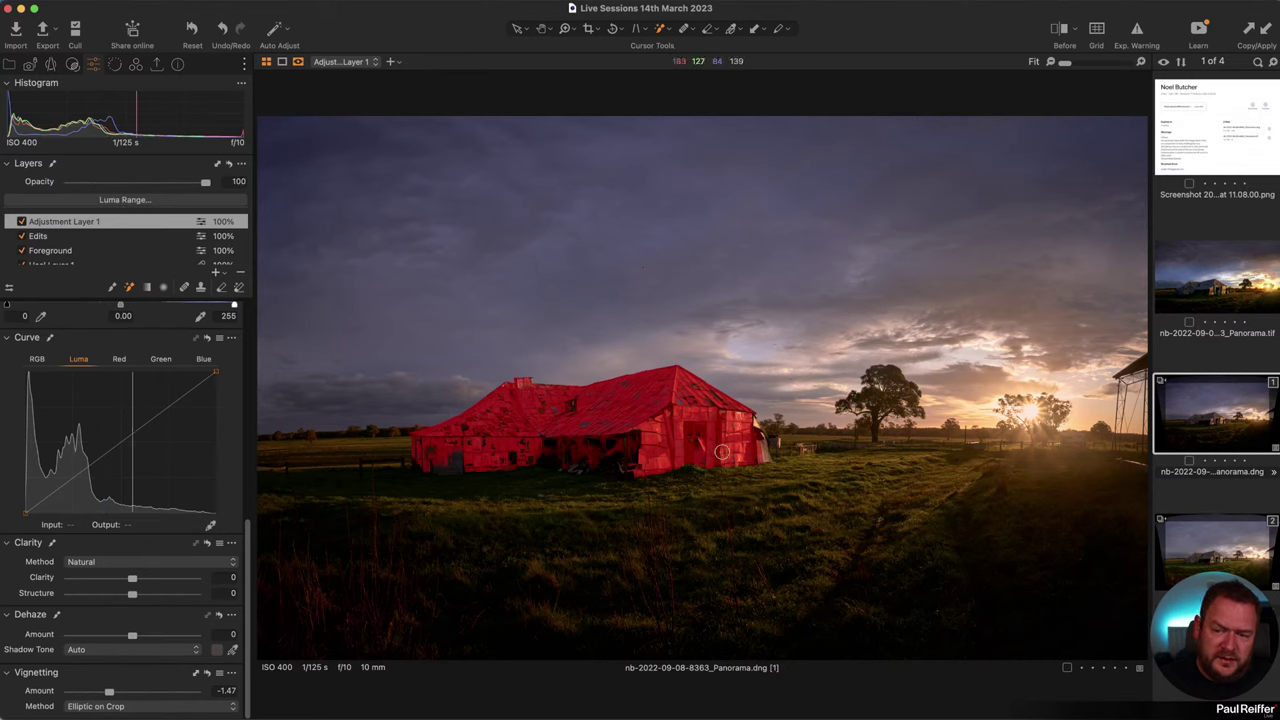
pyautogui.click(458, 459)
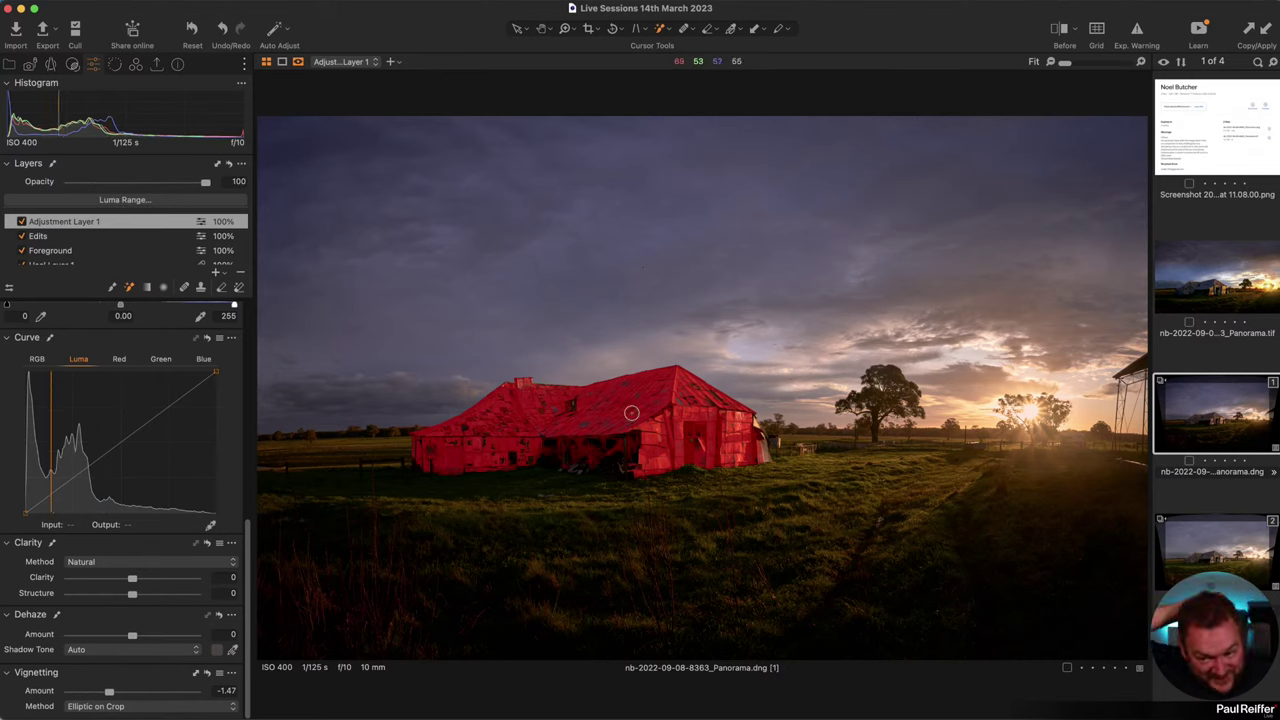
# Step: Check the barn mask at 100% and extend it with the Magic Brush over the corrugated section at the barn's right end
pyautogui.press('z')
pyautogui.click(707, 428)
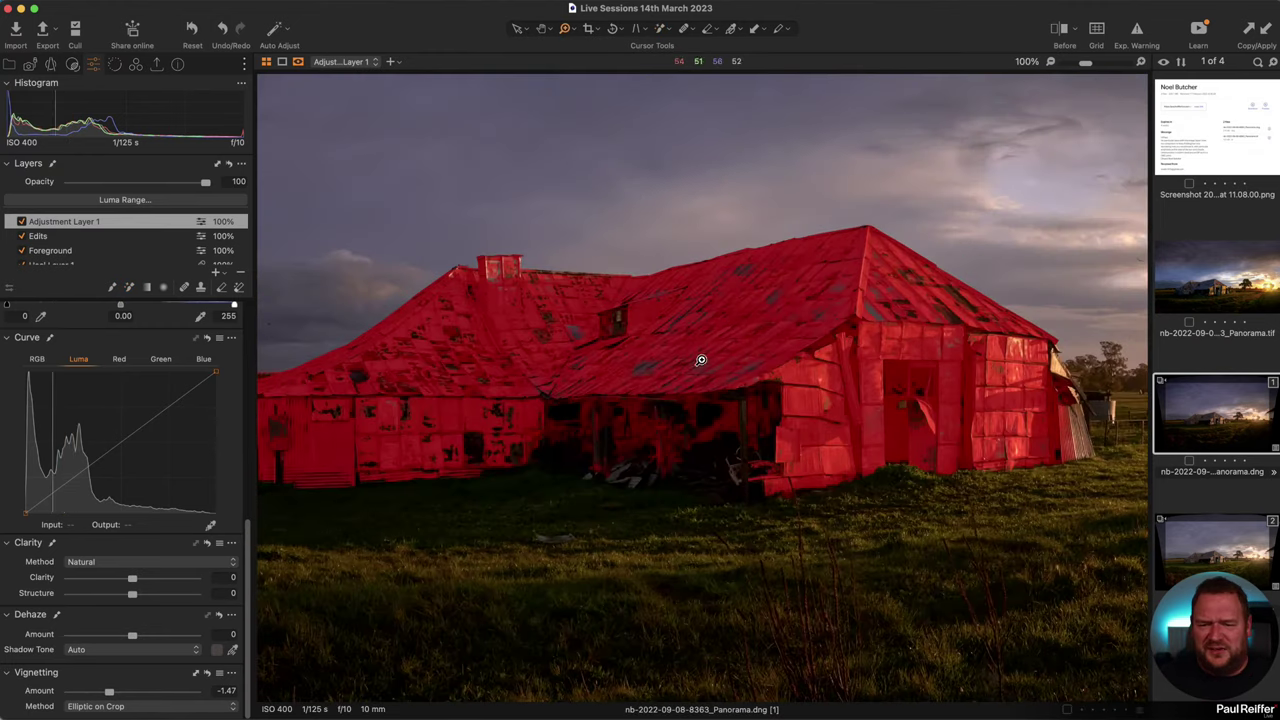
pyautogui.click(666, 427)
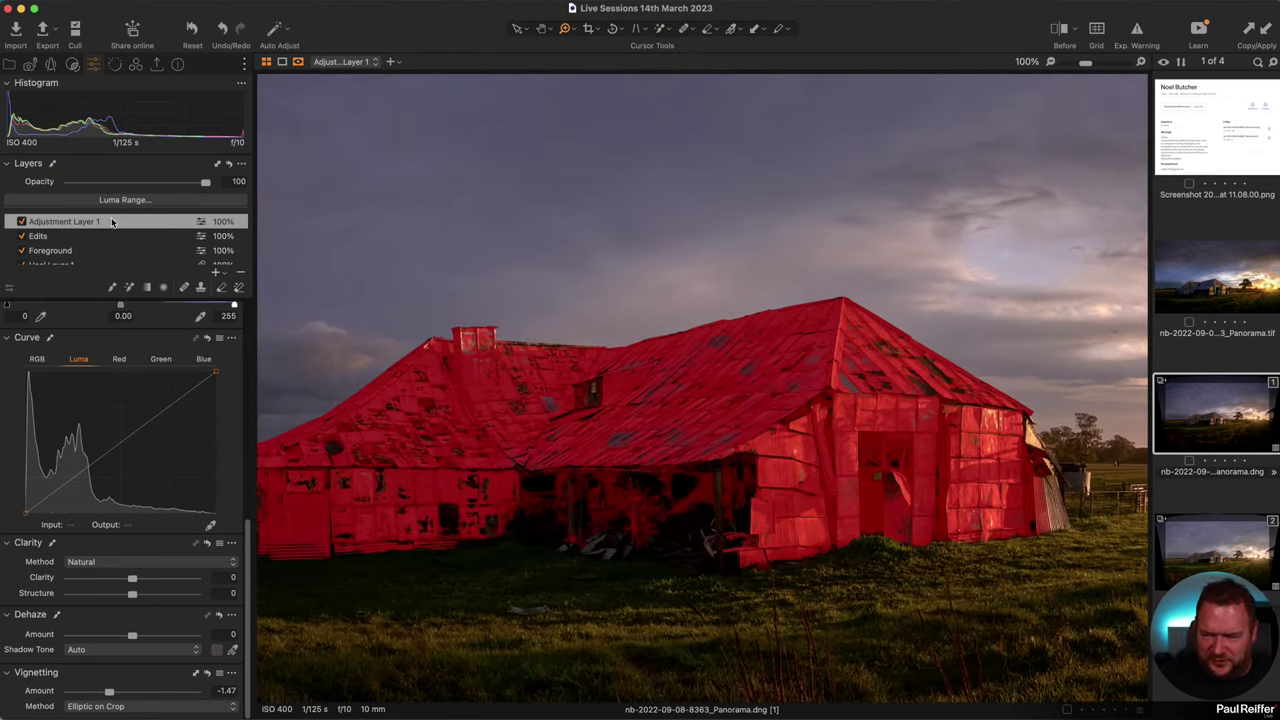
pyautogui.click(128, 288)
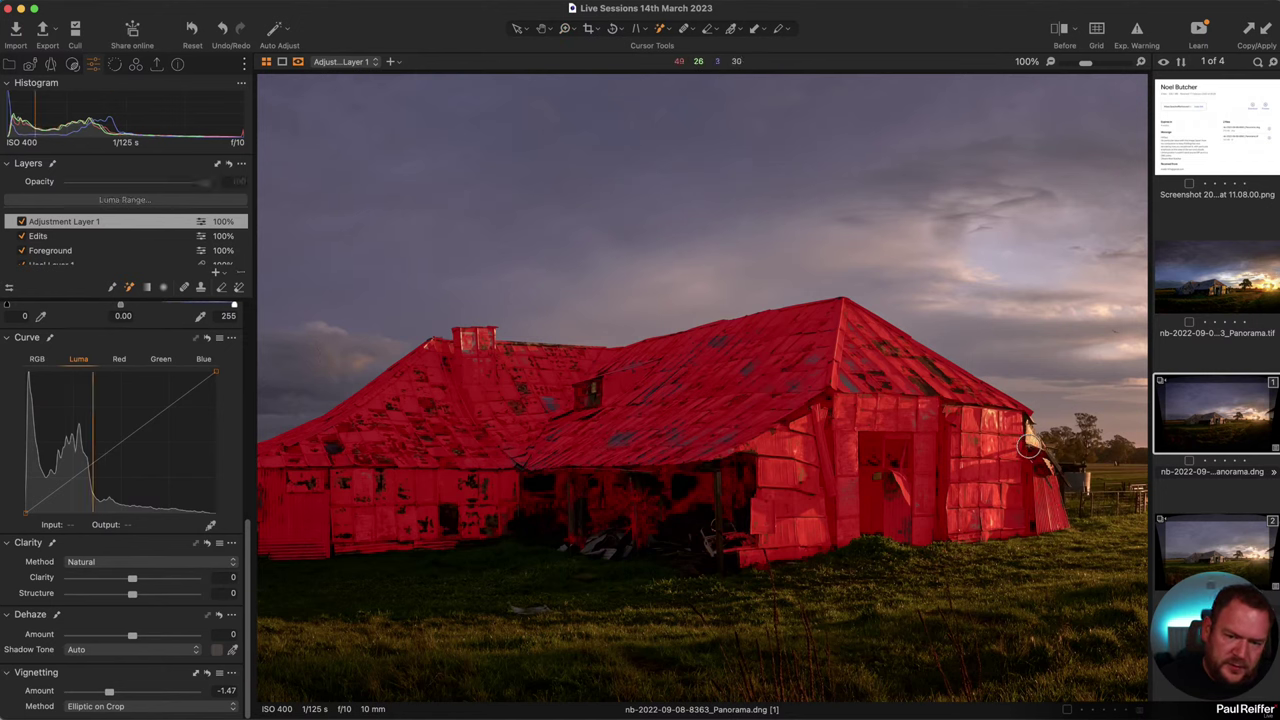
# Step: Display the barn mask in grayscale and refine it with a radius of 84
pyautogui.click(232, 165)
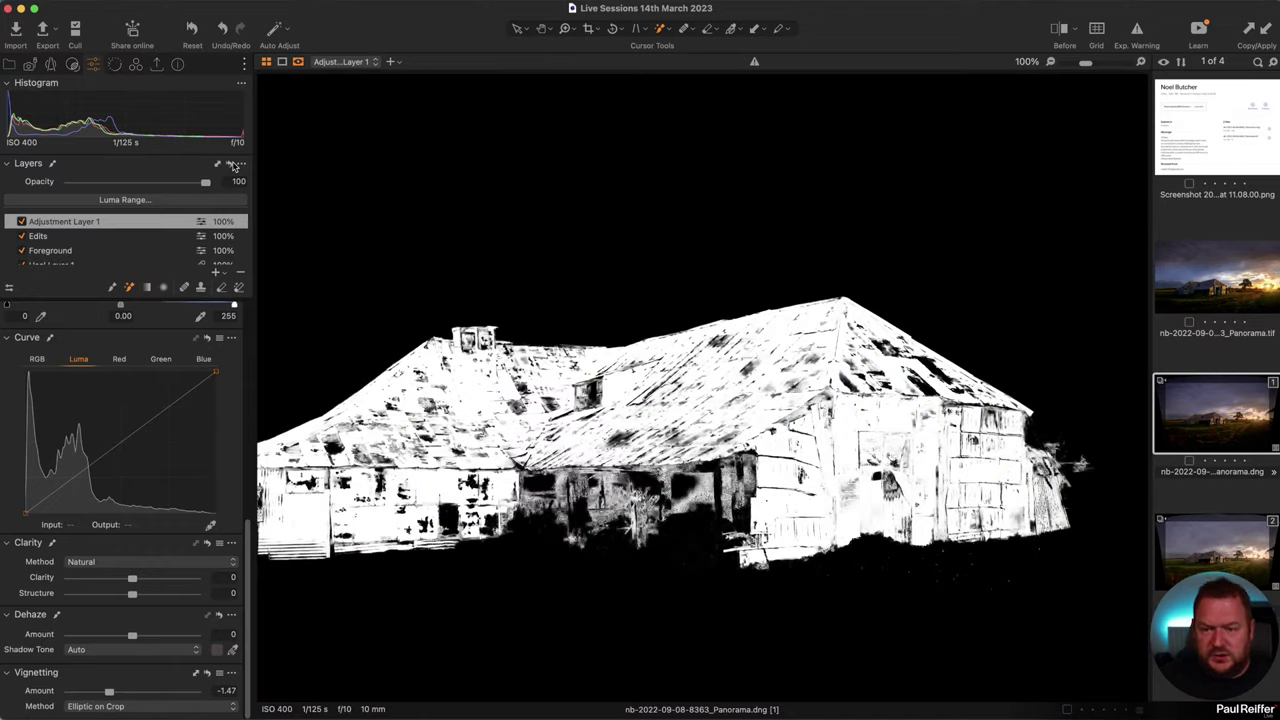
pyautogui.rightClick(100, 226)
pyautogui.click(150, 302)
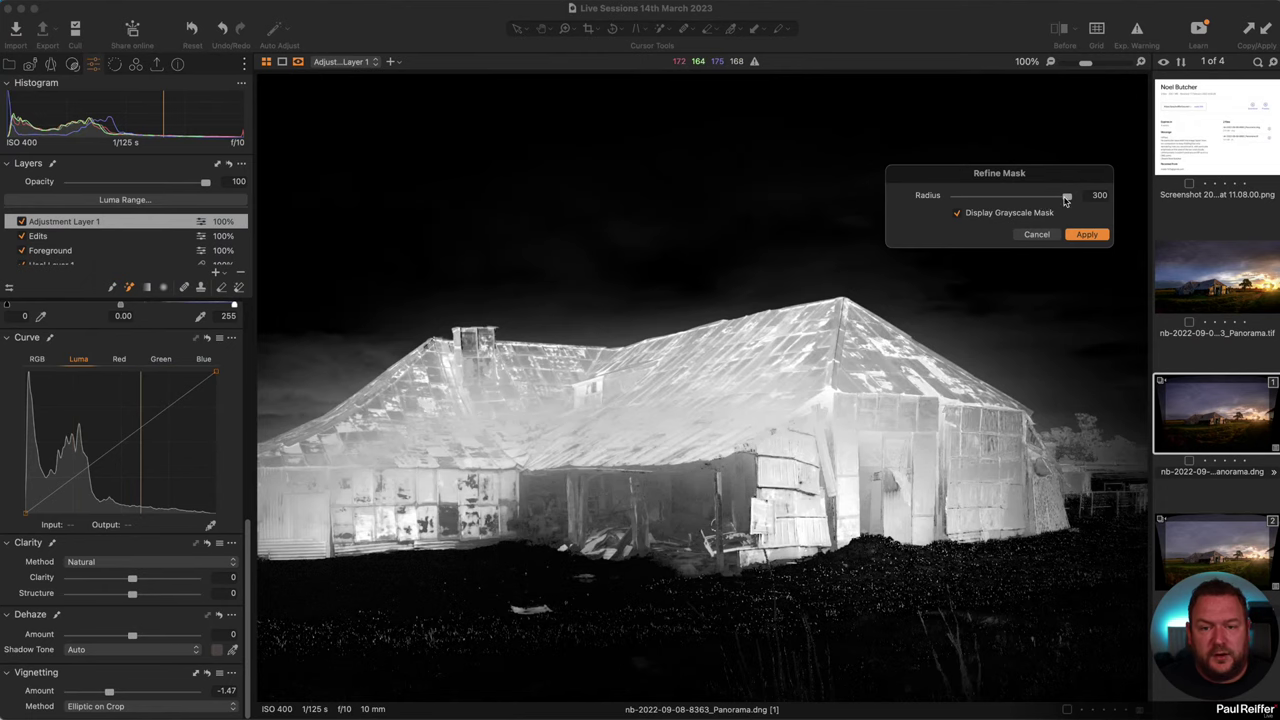
pyautogui.moveTo(1066, 197); pyautogui.dragTo(1042, 198)
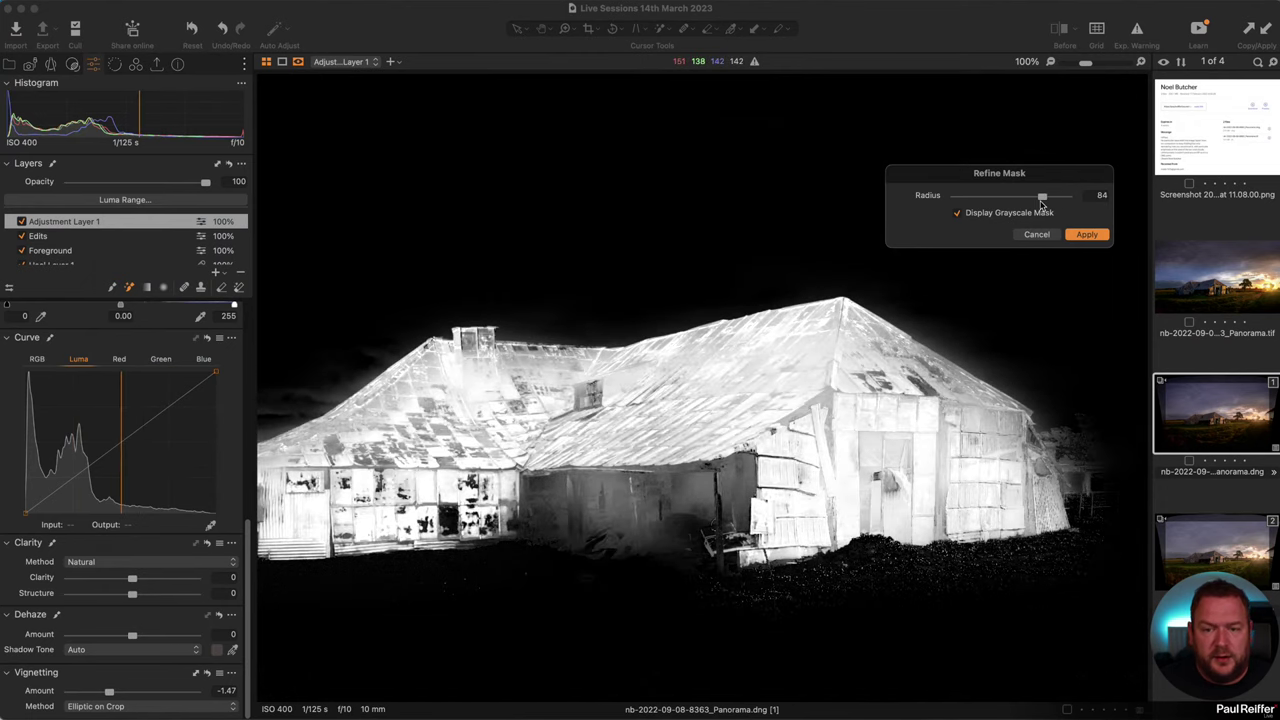
pyautogui.click(1080, 233)
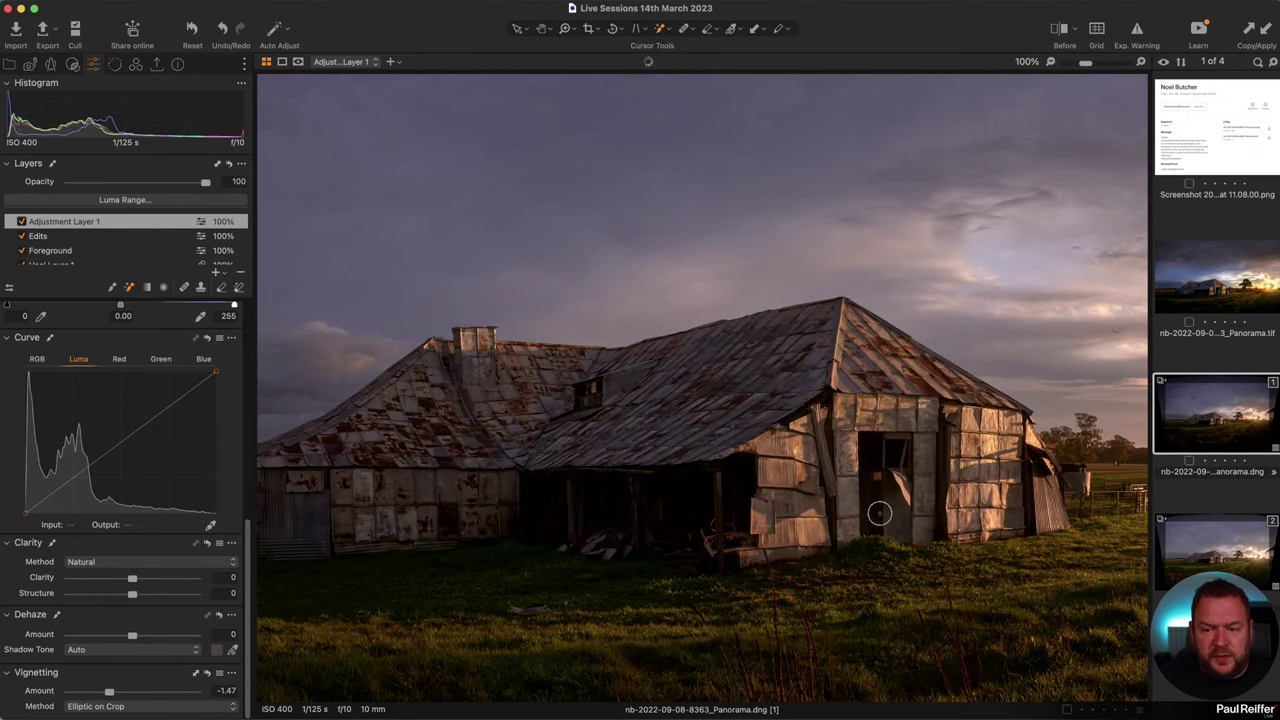
# Step: Warm the masked barn by setting its white balance to 6751 Kelvin with a tint of 15.1
pyautogui.scroll(10, 157, 345)
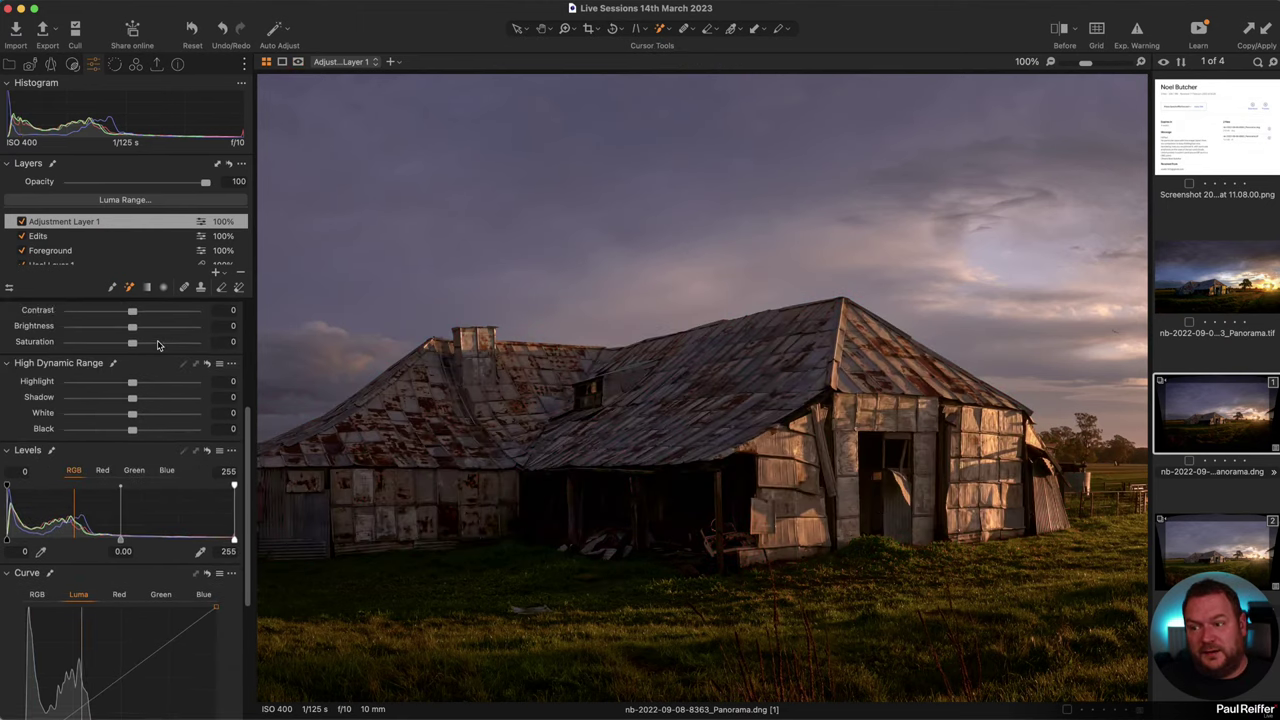
pyautogui.moveTo(111, 408); pyautogui.dragTo(119, 409)
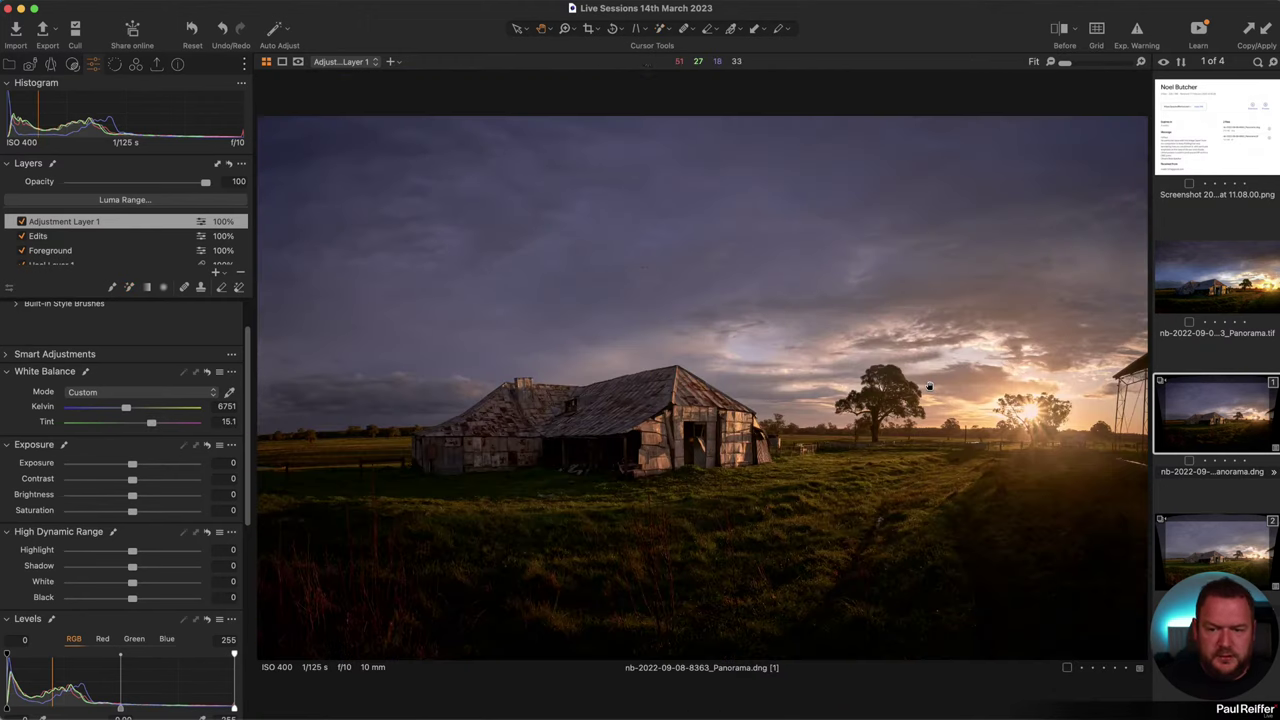
# Step: Toggle Adjustment Layer 1 off and on to compare the barn with and without its warming
pyautogui.click(930, 386)
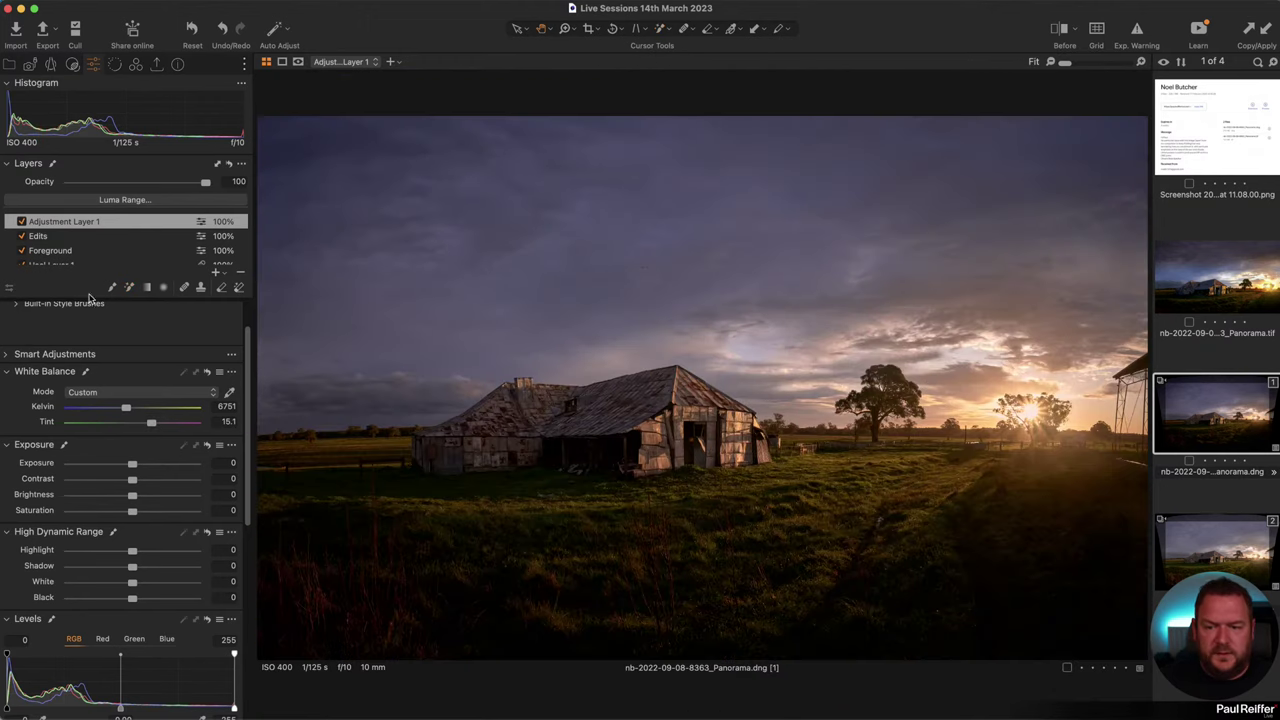
pyautogui.click(22, 222)
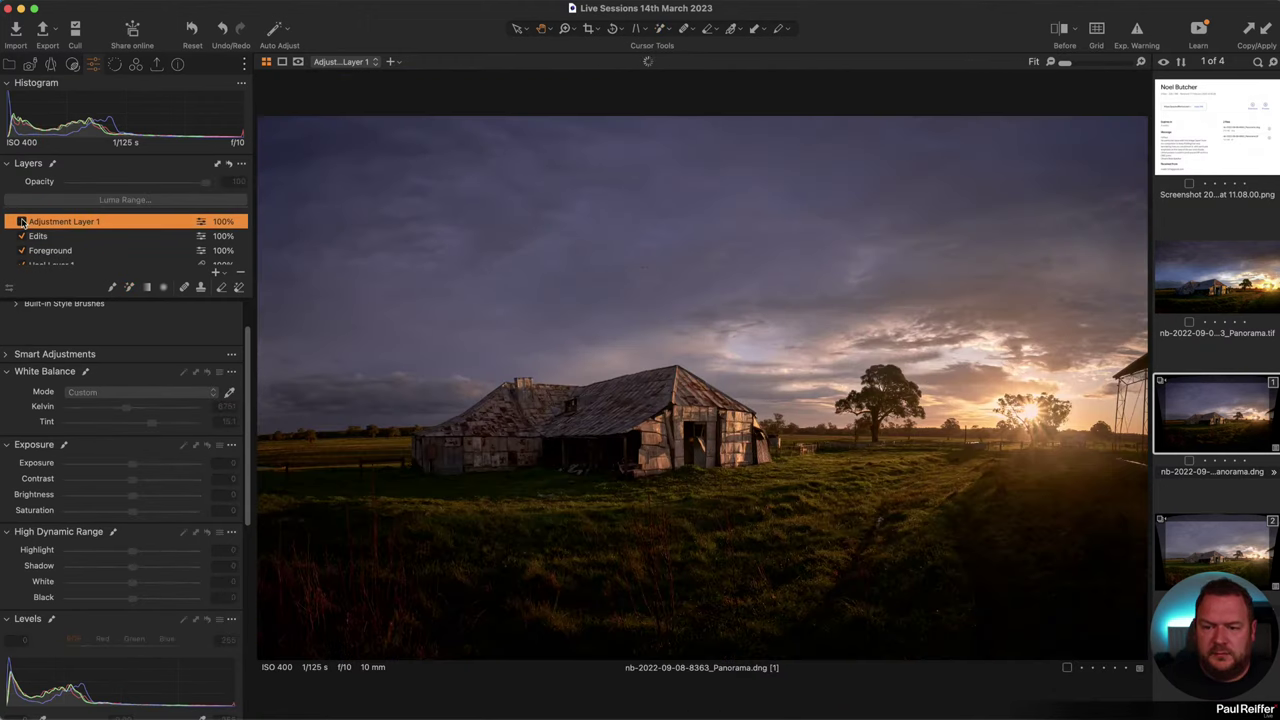
pyautogui.click(22, 222)
# Step: Warm the masked barn further to 7854 Kelvin with a tint of 18.9, and check it against the hidden layer
pyautogui.click(600, 425)
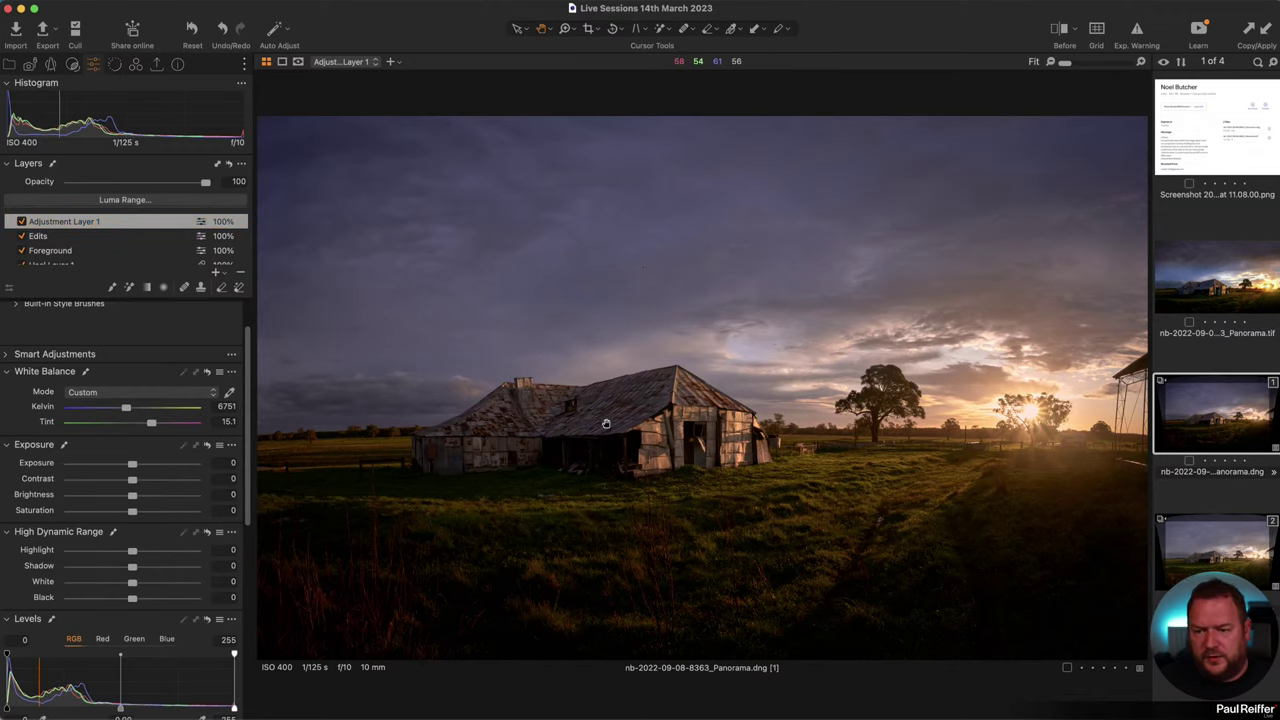
pyautogui.moveTo(127, 408); pyautogui.dragTo(153, 425)
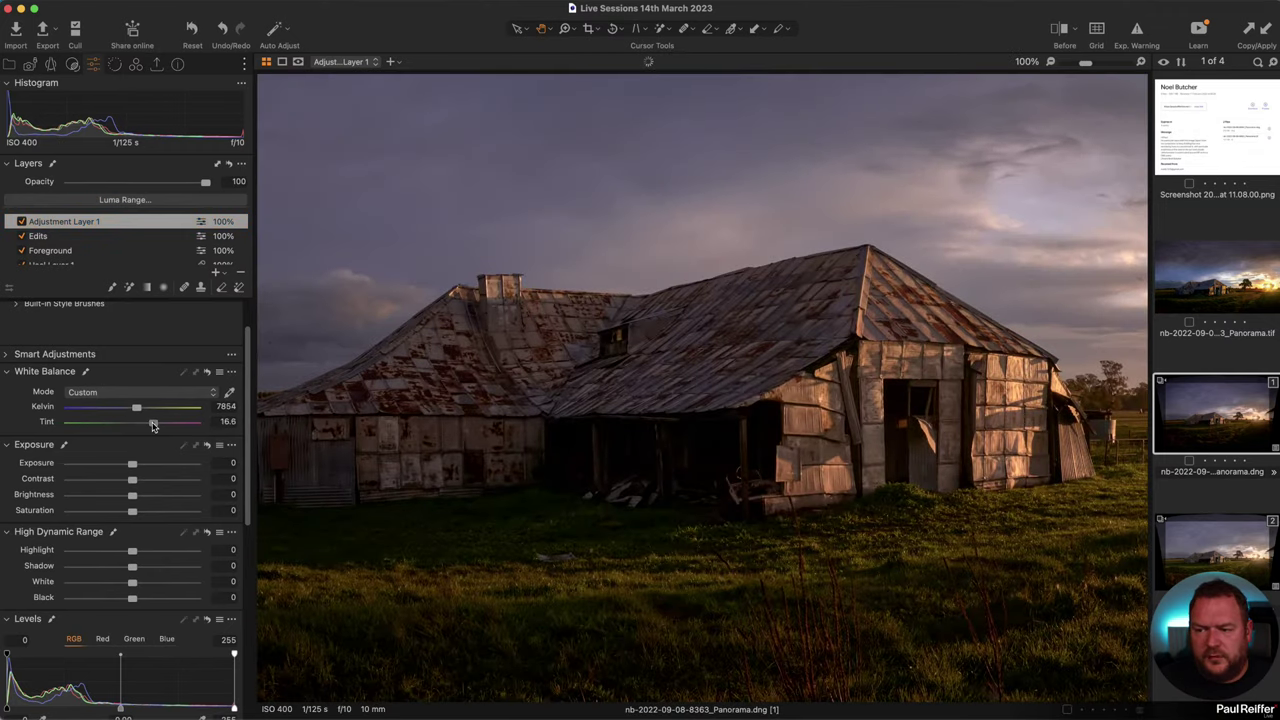
pyautogui.click(22, 222)
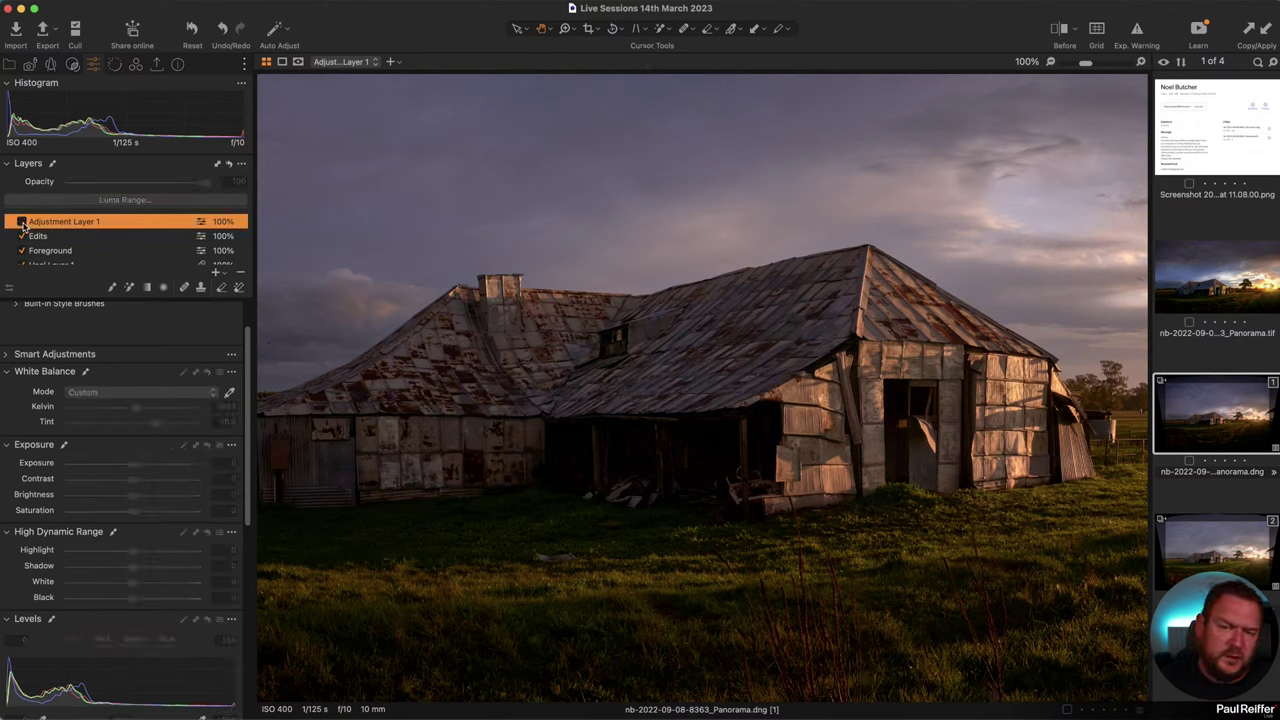
pyautogui.click(22, 222)
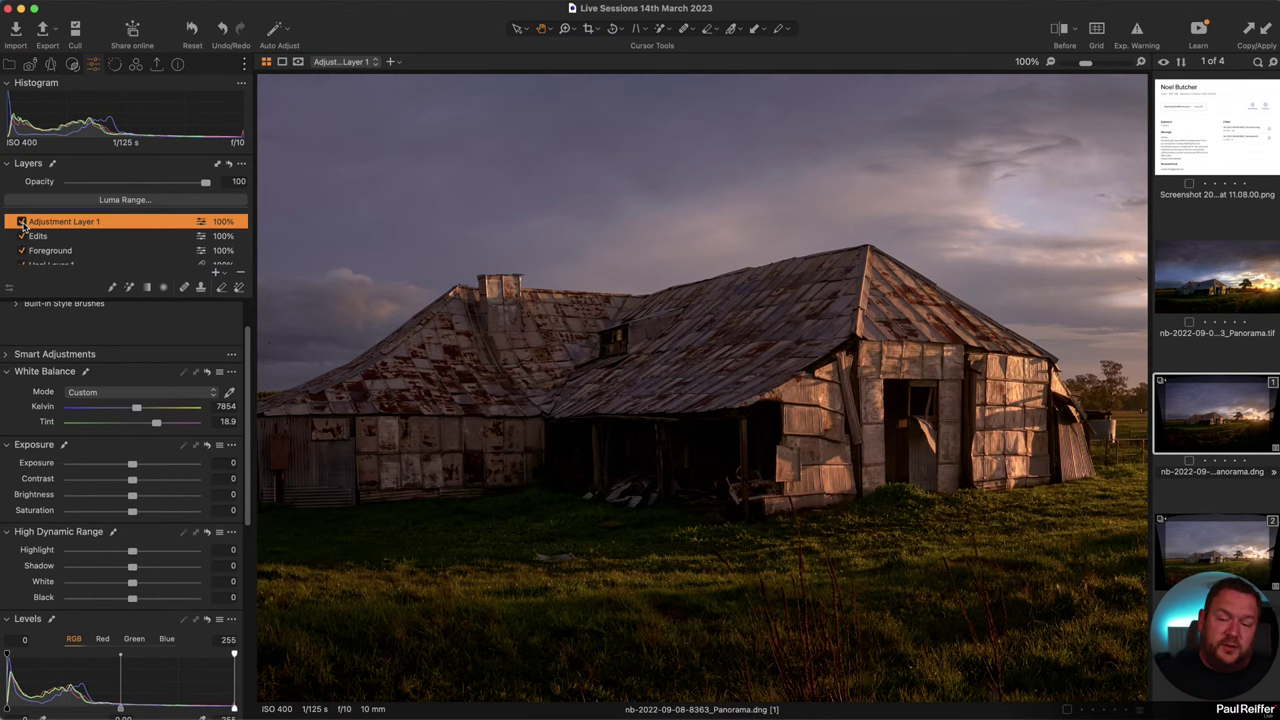
pyautogui.click(643, 357)
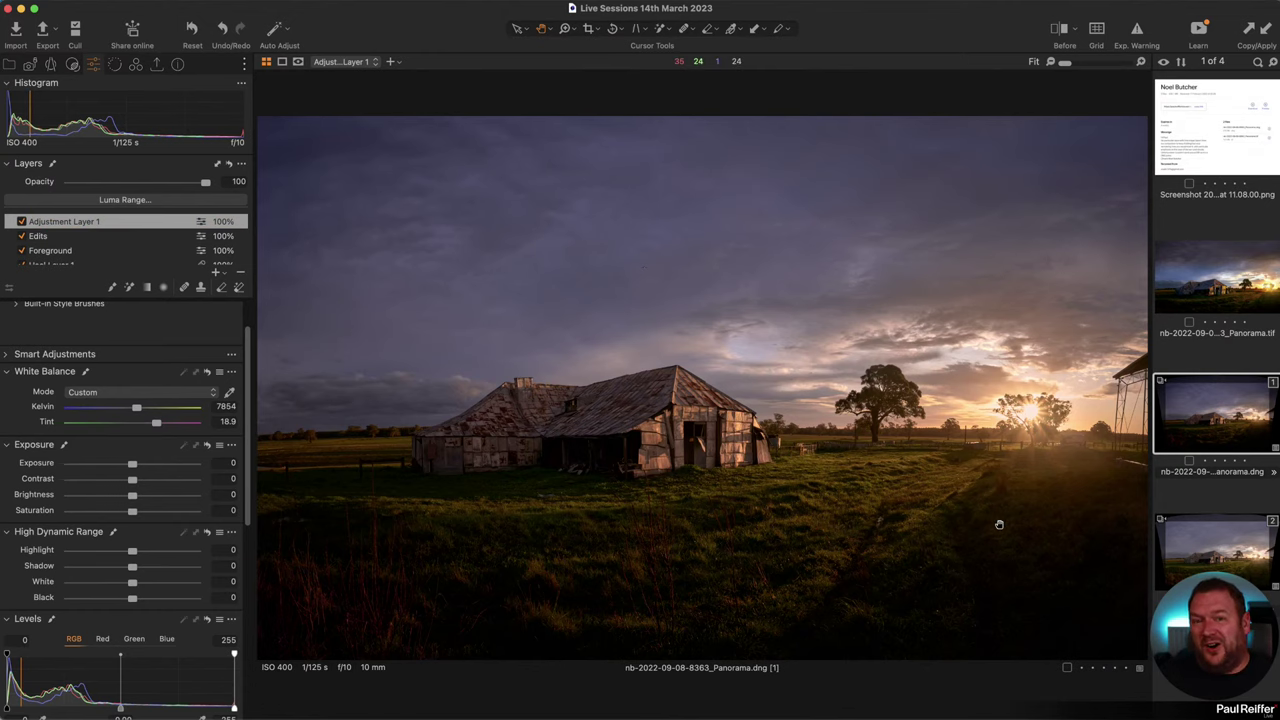
# Step: Compare the first DNG variant with the finished panorama TIF, singly and side by side
pyautogui.click(1224, 316)
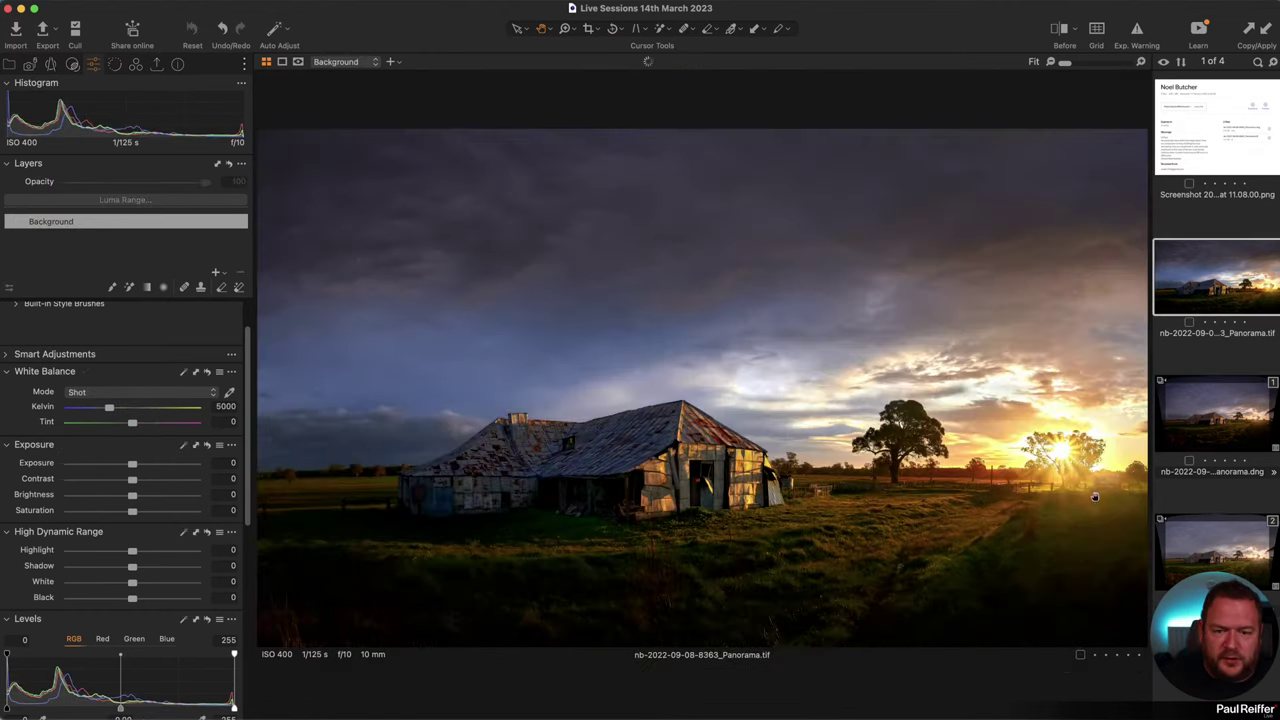
pyautogui.click(1228, 430)
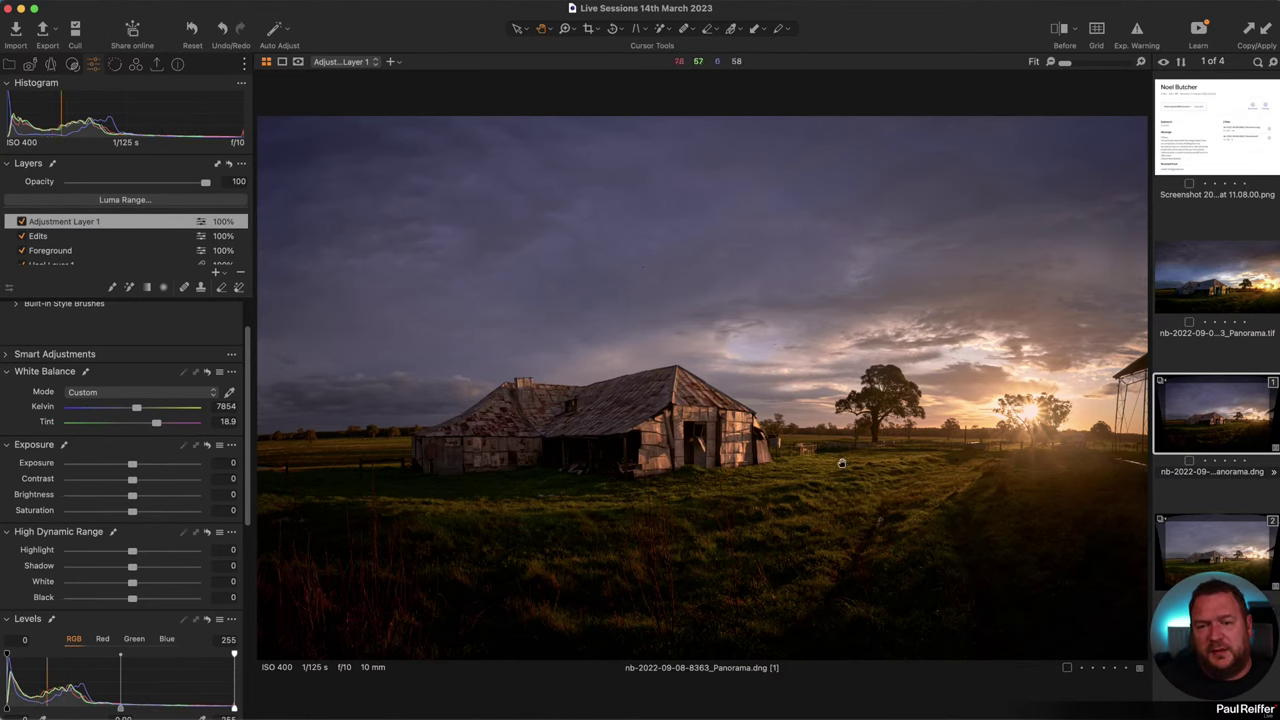
pyautogui.click(1208, 291)
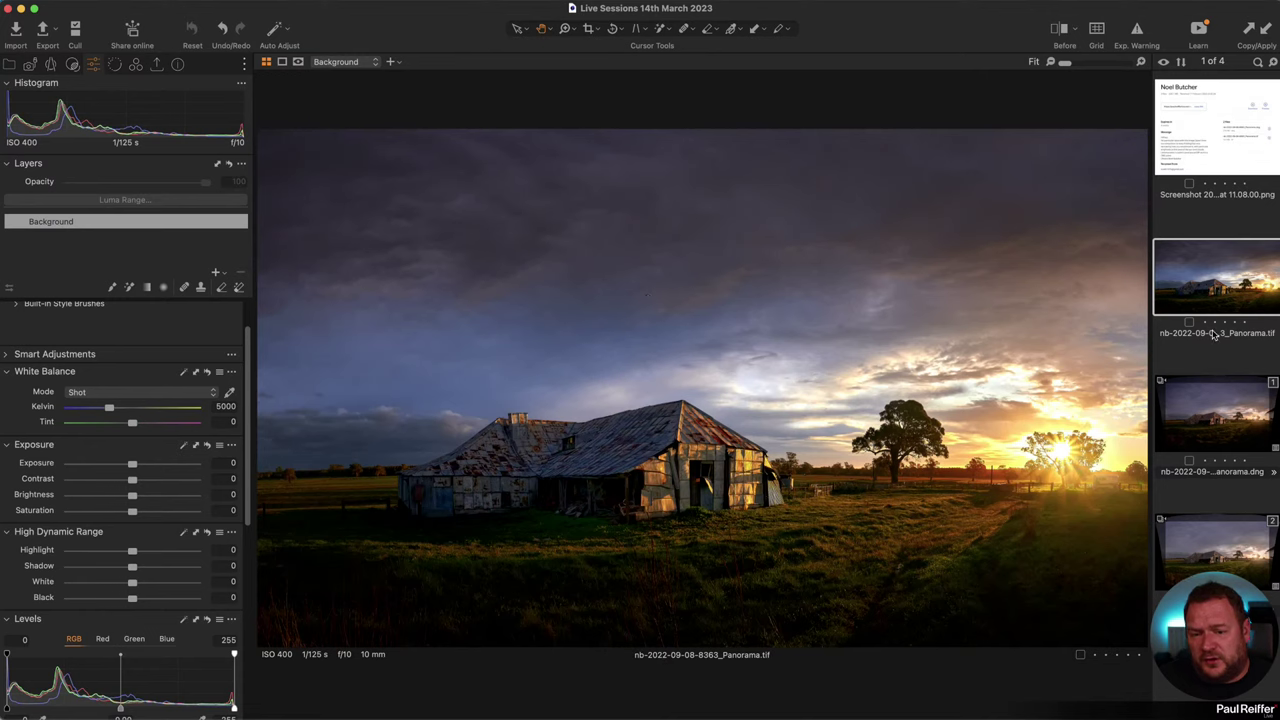
pyautogui.keyDown('super'); pyautogui.click(1215, 422); pyautogui.keyUp('super')
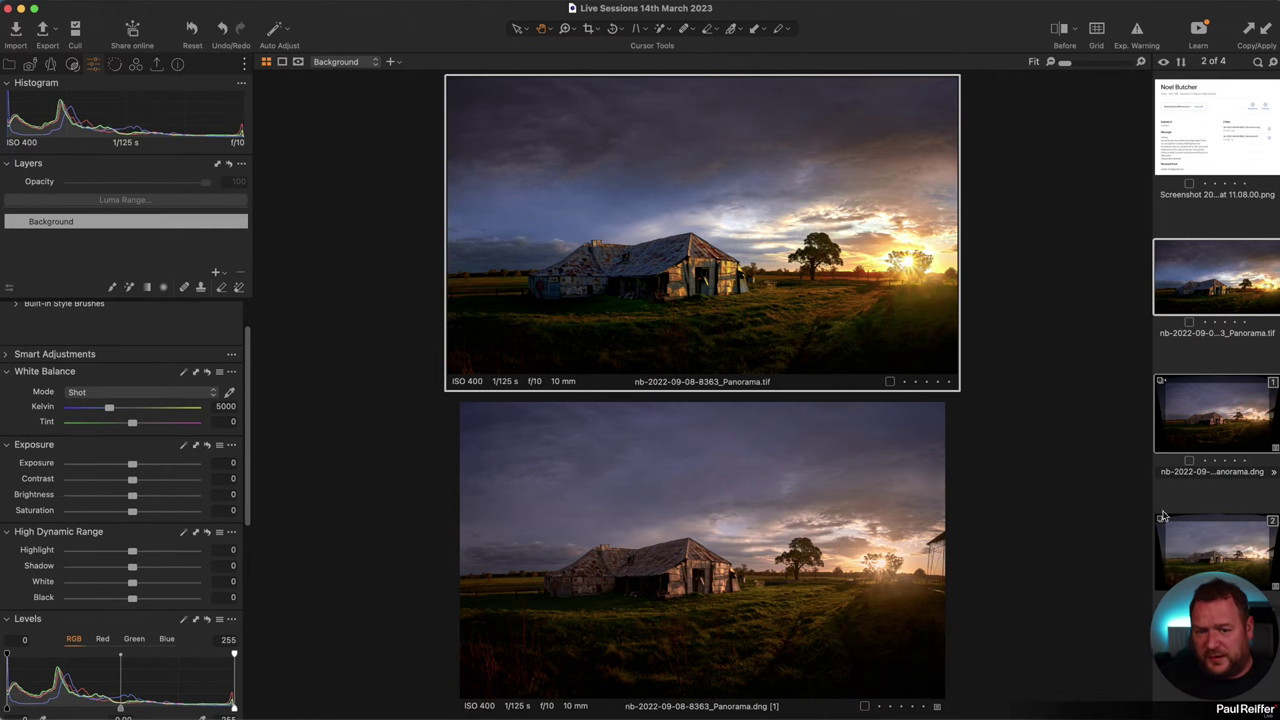
# Step: Try resetting all adjustments on the second DNG variant, and undo the reset
pyautogui.click(1220, 556)
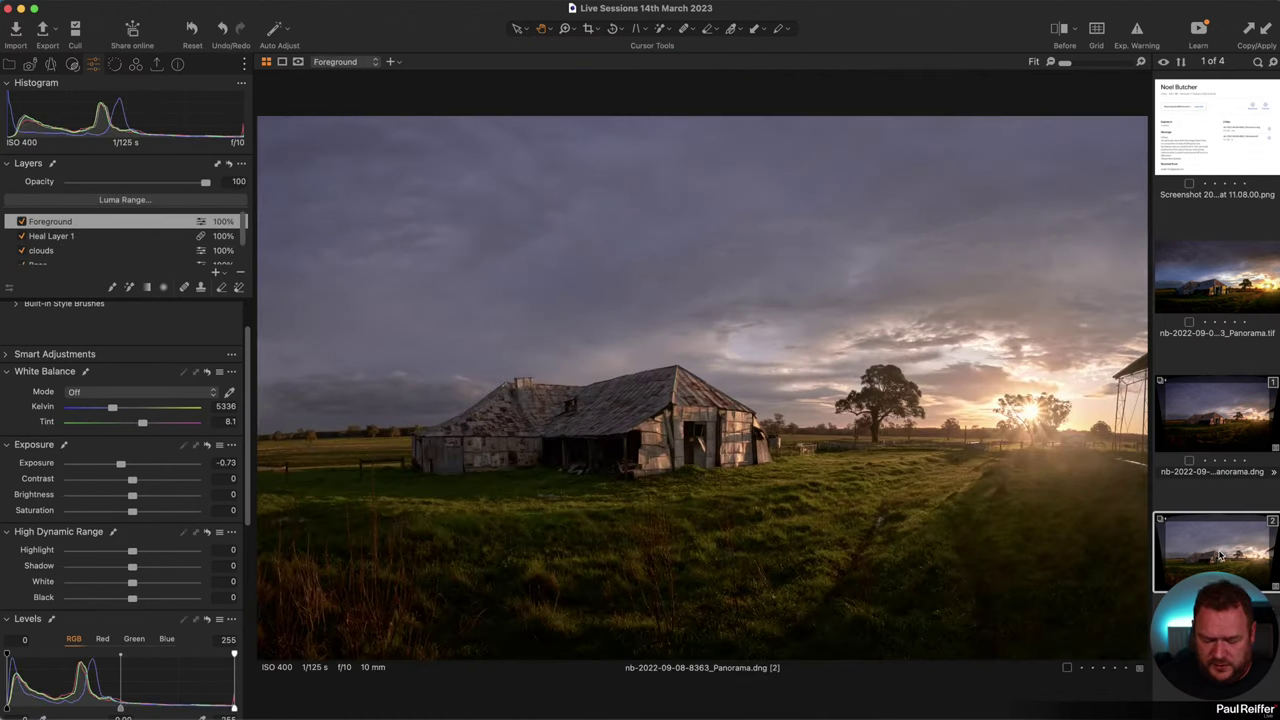
pyautogui.press('super+r')
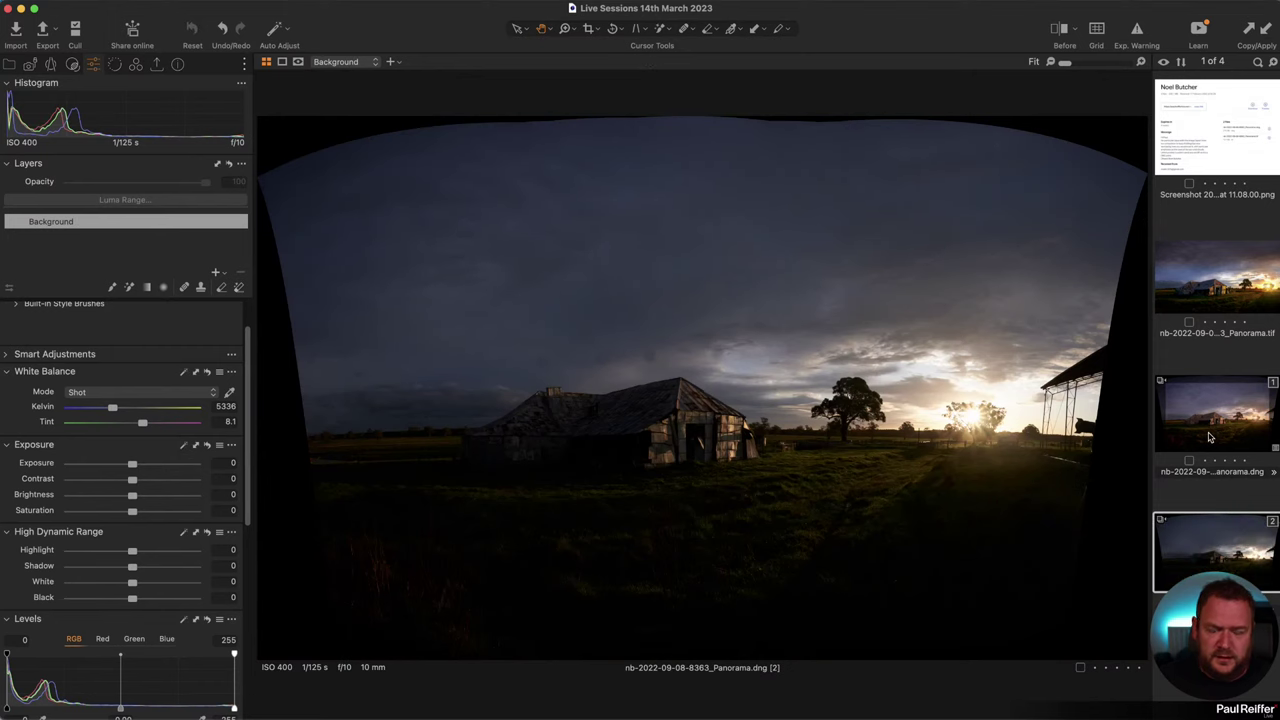
pyautogui.press('super+z')
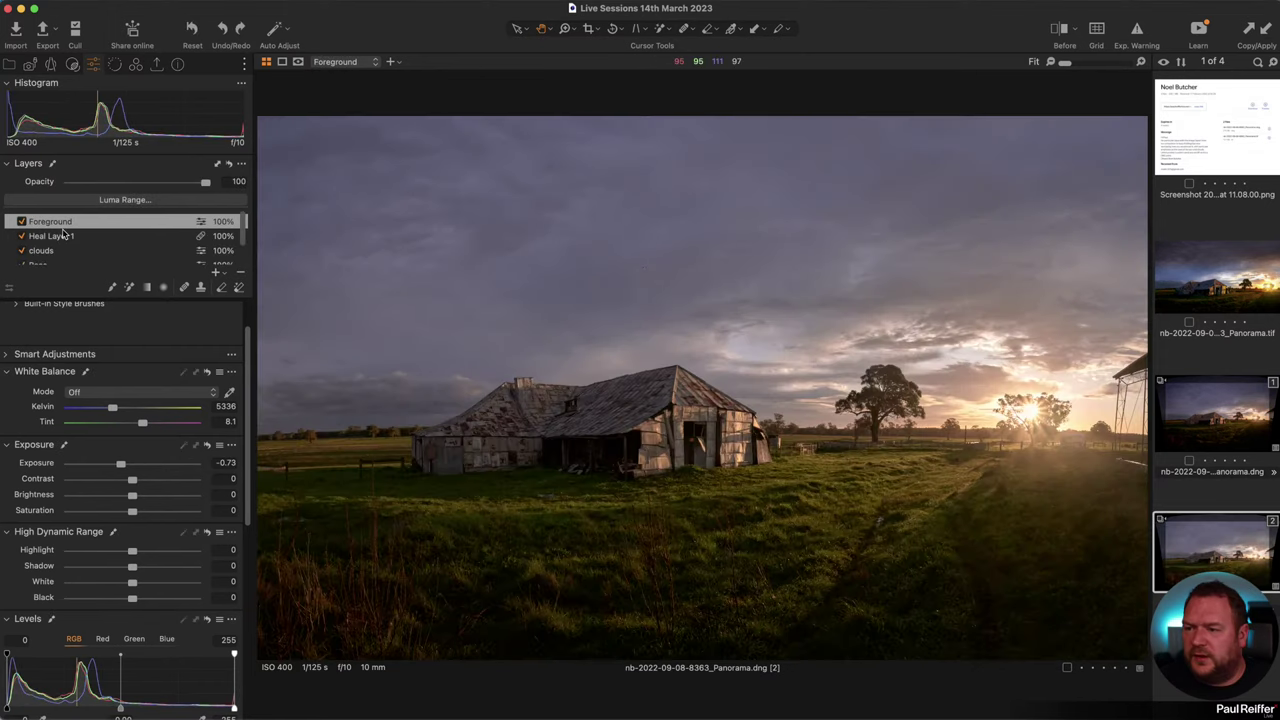
# Step: Delete every layer above the background on the second DNG variant and set its exposure to 1.83
pyautogui.scroll(-2, 63, 234)
pyautogui.click(55, 238)
pyautogui.scroll(2, 56, 241)
pyautogui.click(60, 221)
pyautogui.scroll(-1, 70, 228)
pyautogui.click(70, 231)
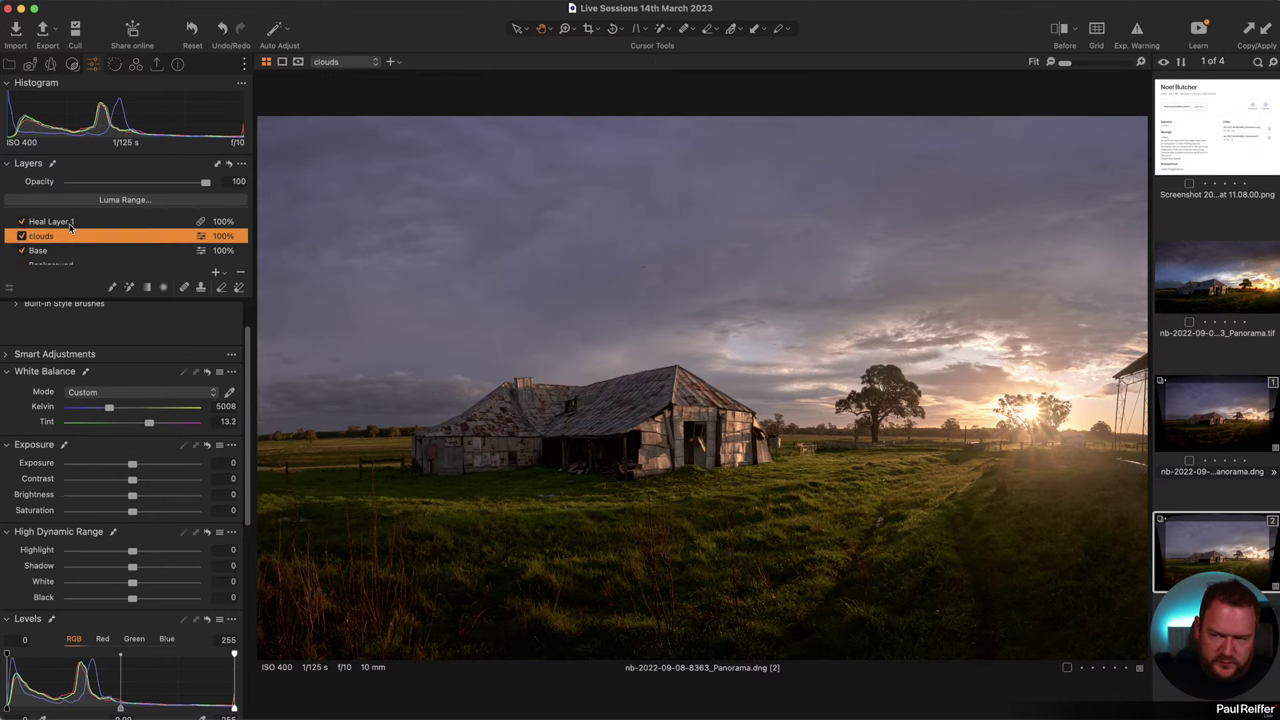
pyautogui.click(240, 272)
pyautogui.click(240, 272)
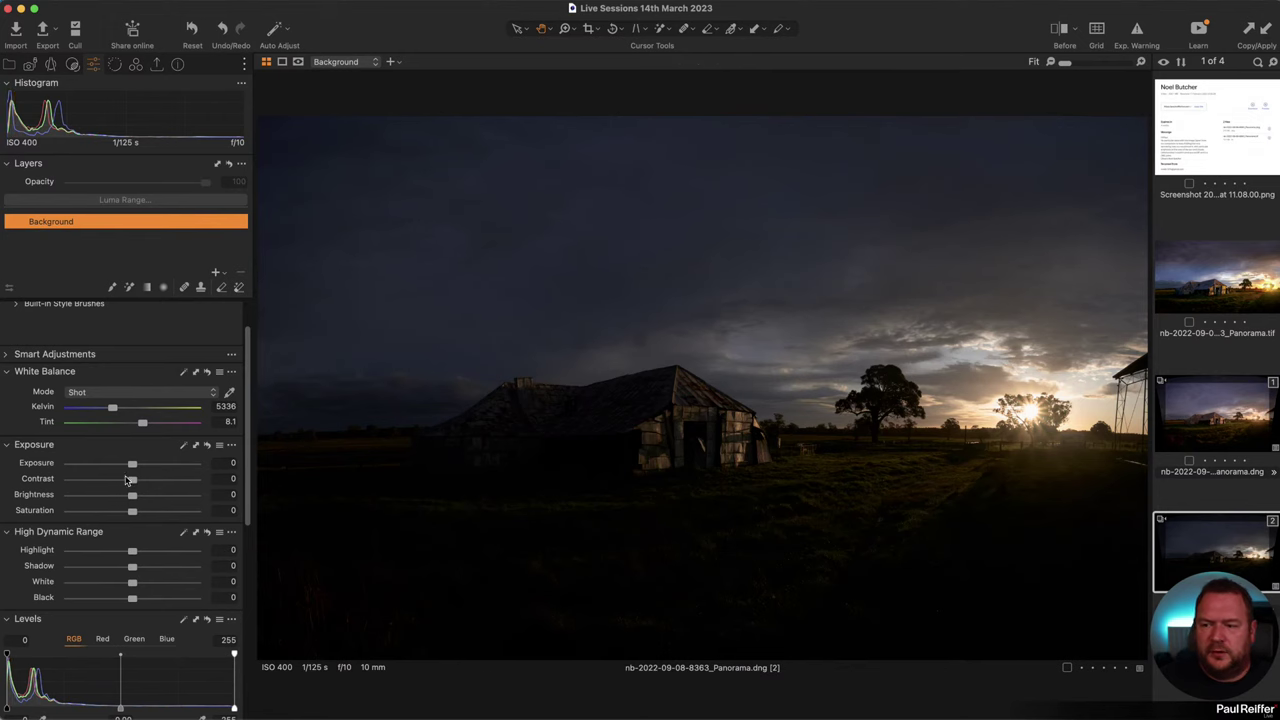
pyautogui.moveTo(132, 464); pyautogui.dragTo(161, 464)
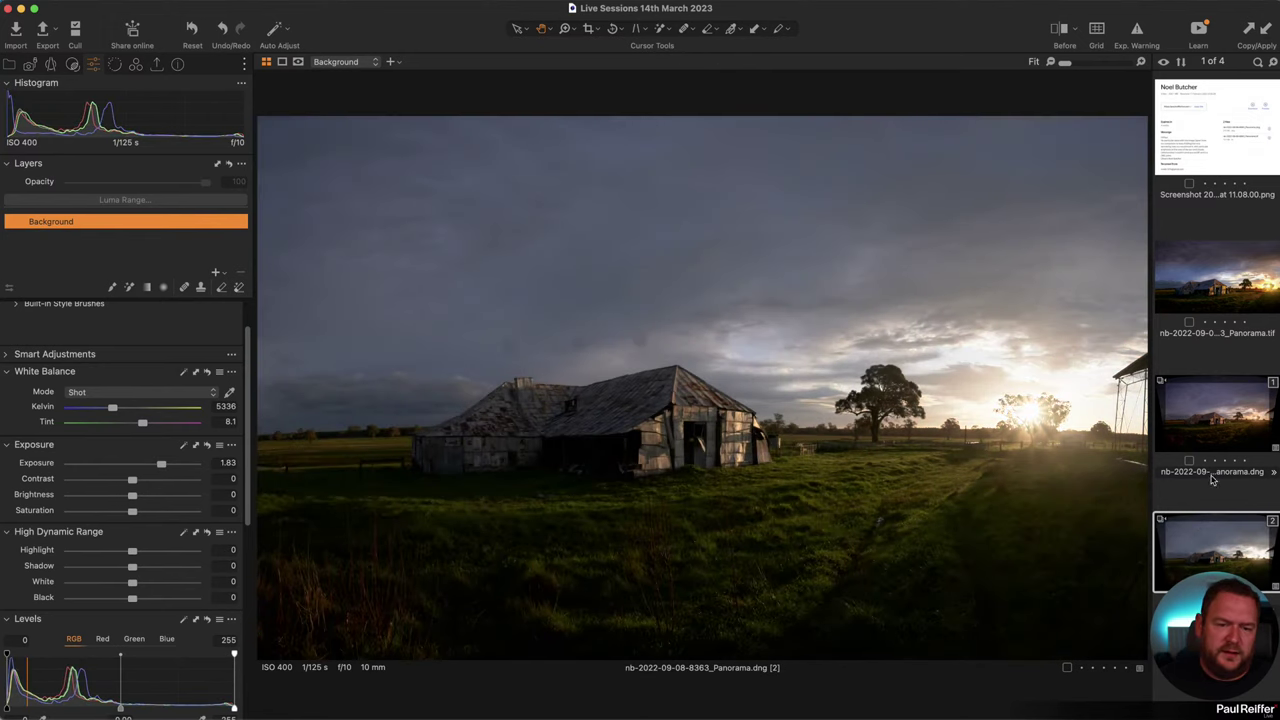
# Step: Adjust the first variant's clouds layer to 5383 Kelvin, a tint of 11.7 and a saturation of -3
pyautogui.click(1219, 425)
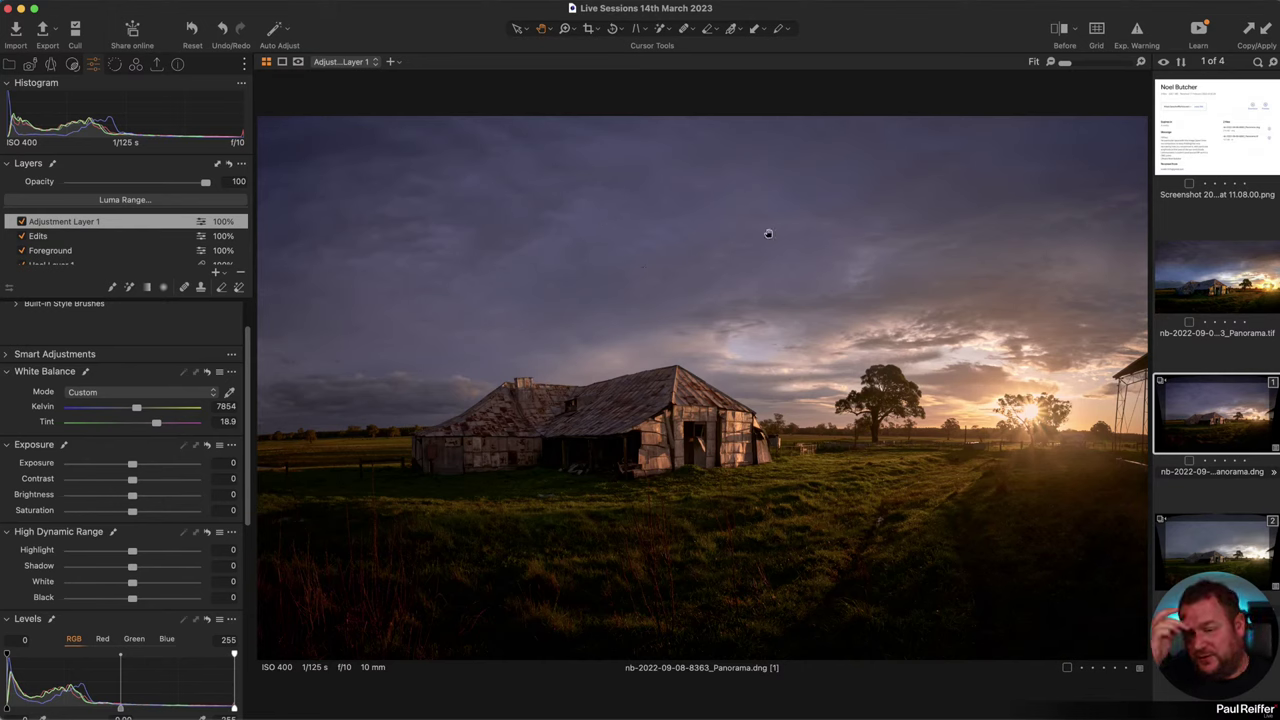
pyautogui.scroll(-2, 70, 240)
pyautogui.scroll(-1, 70, 239)
pyautogui.click(70, 231)
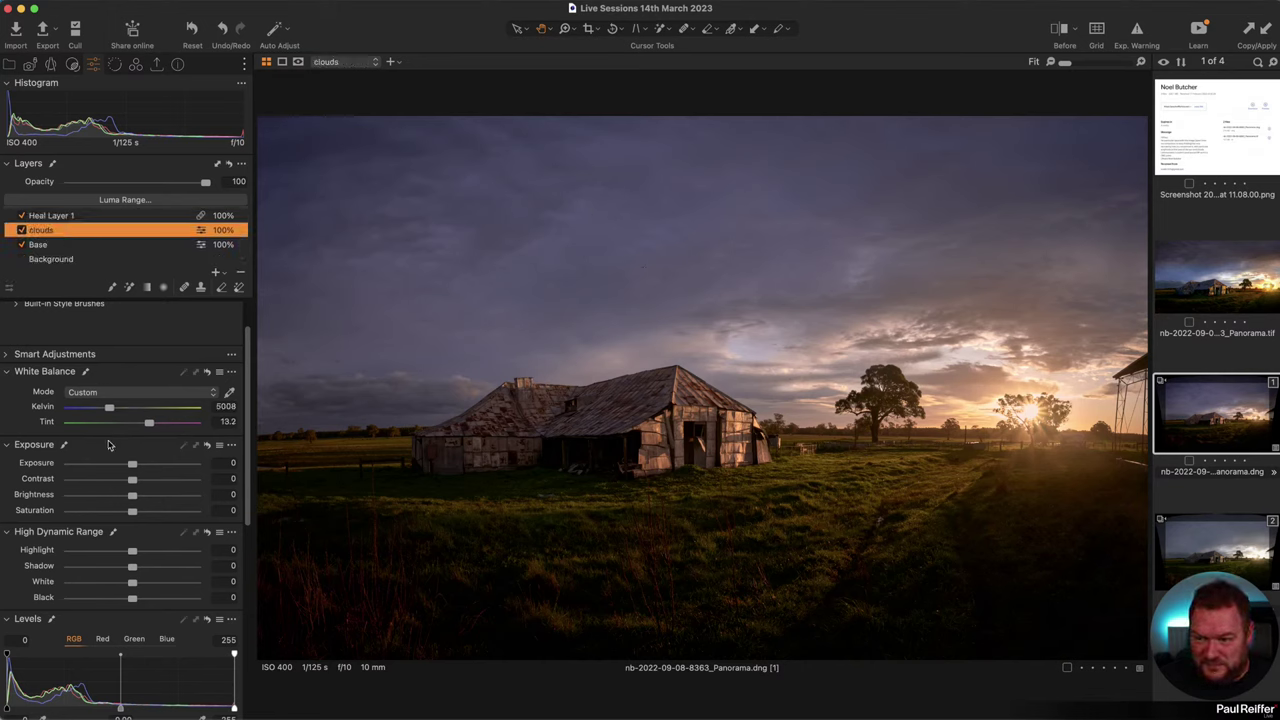
pyautogui.moveTo(149, 425); pyautogui.dragTo(147, 427)
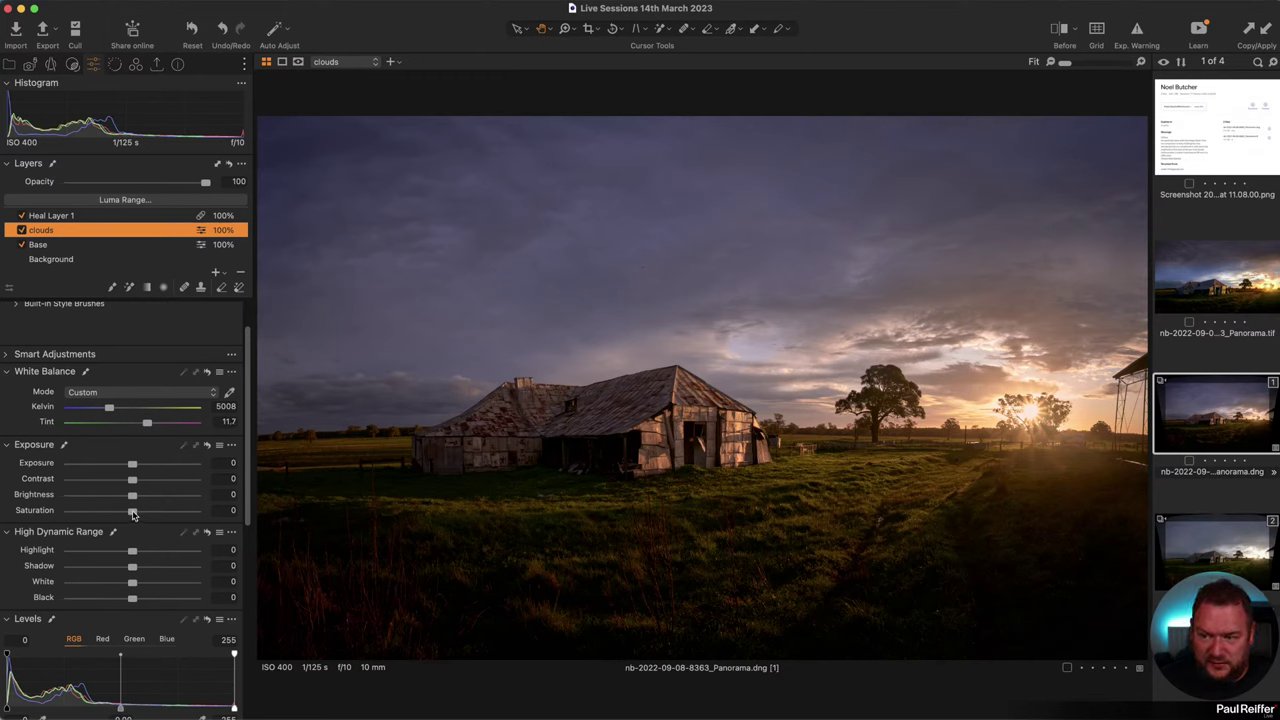
pyautogui.moveTo(133, 514); pyautogui.dragTo(131, 515)
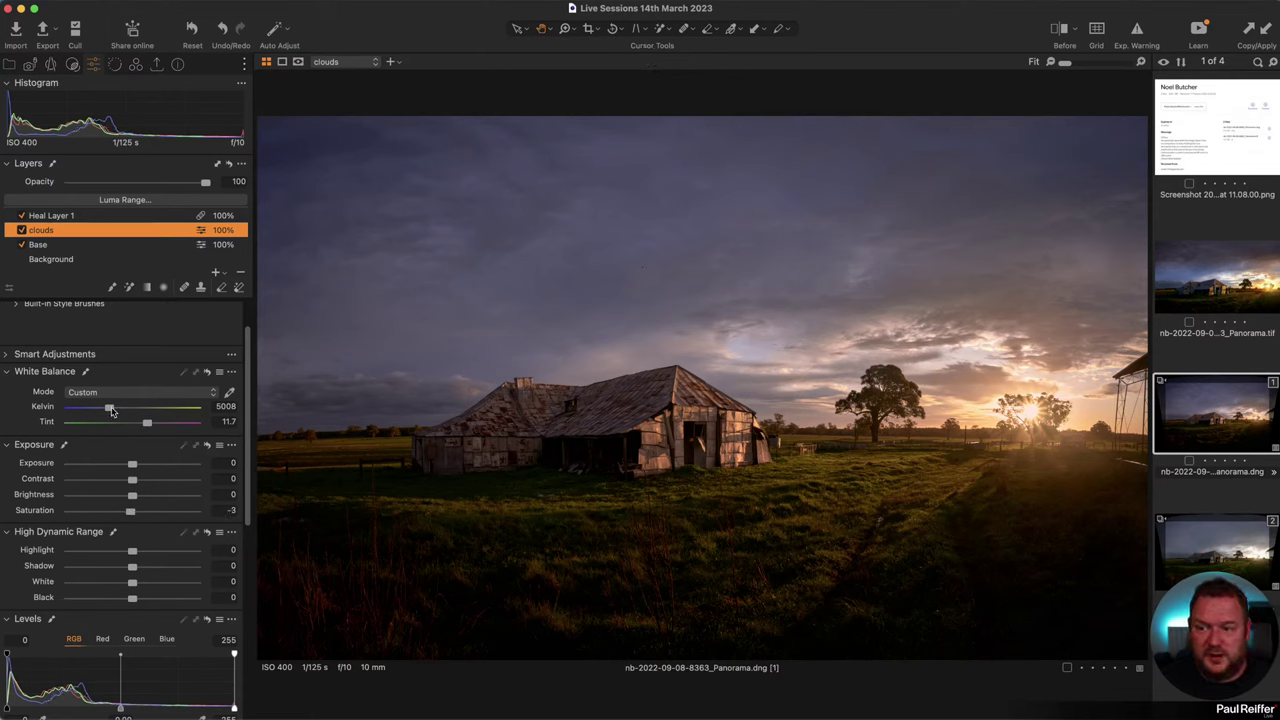
pyautogui.moveTo(111, 410); pyautogui.dragTo(115, 412)
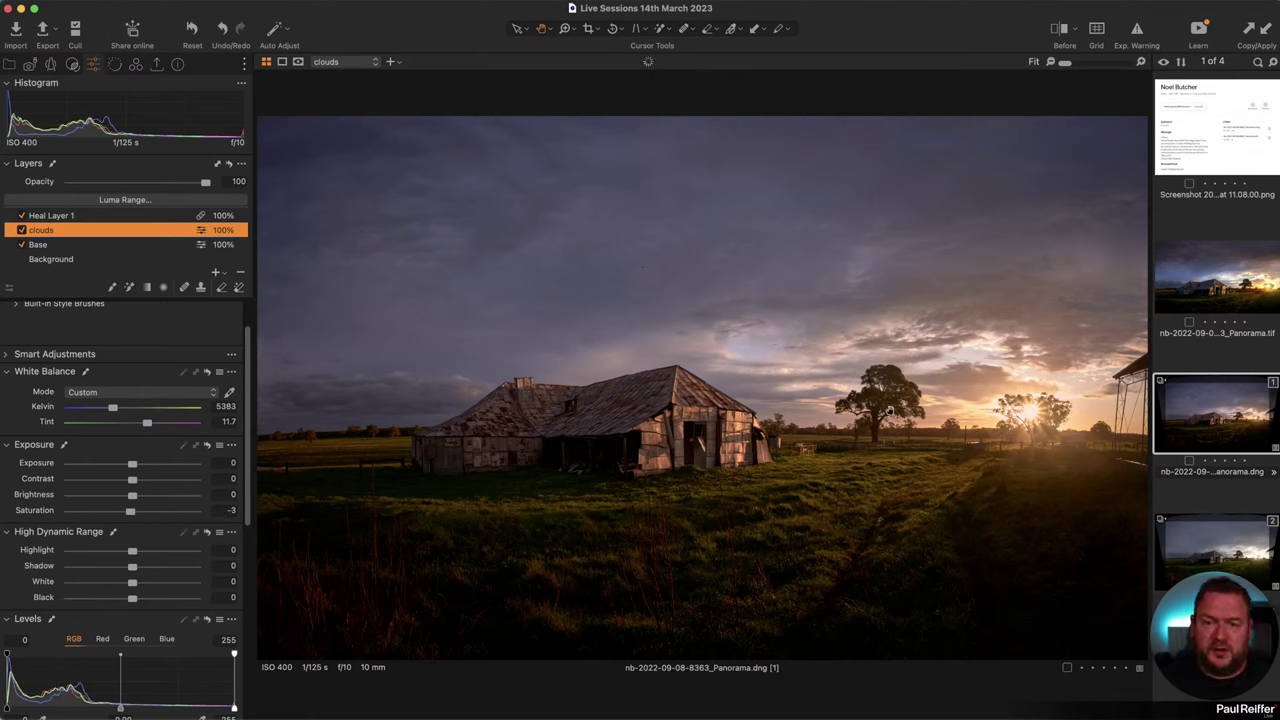
# Step: Compare the edited first variant with the brightened second variant and the sky in the finished TIF
pyautogui.click(1211, 550)
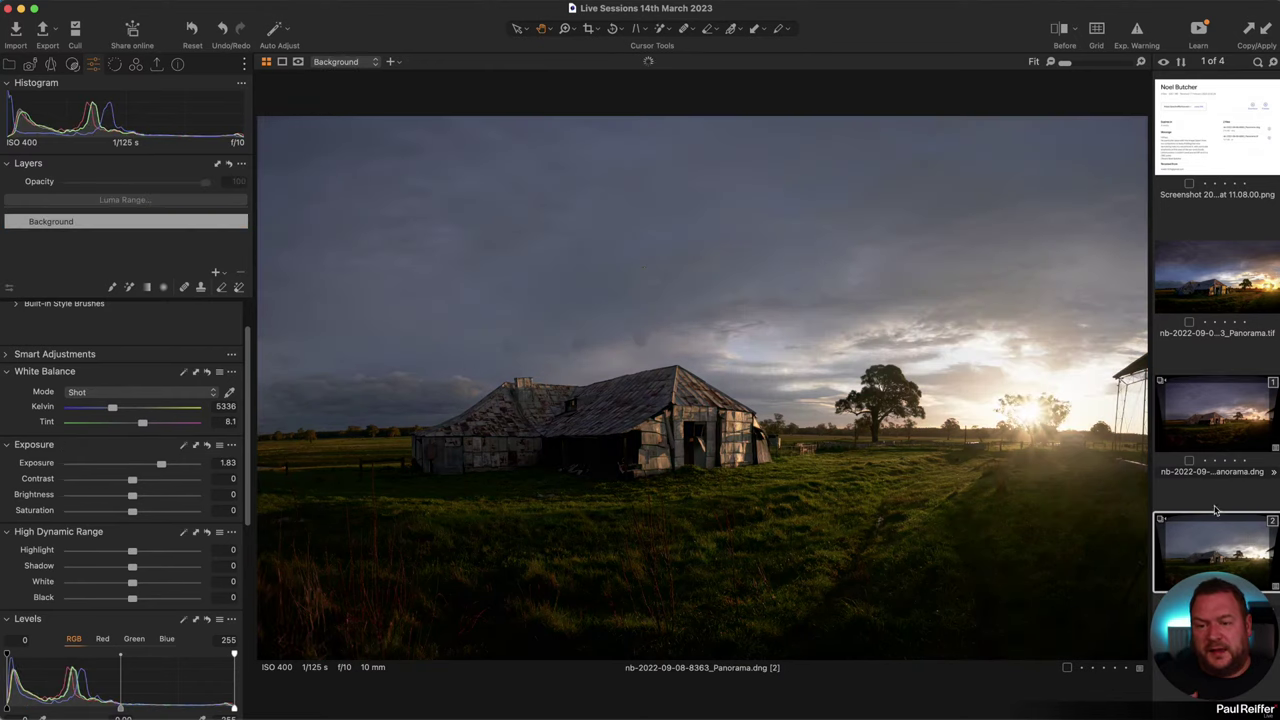
pyautogui.click(1217, 425)
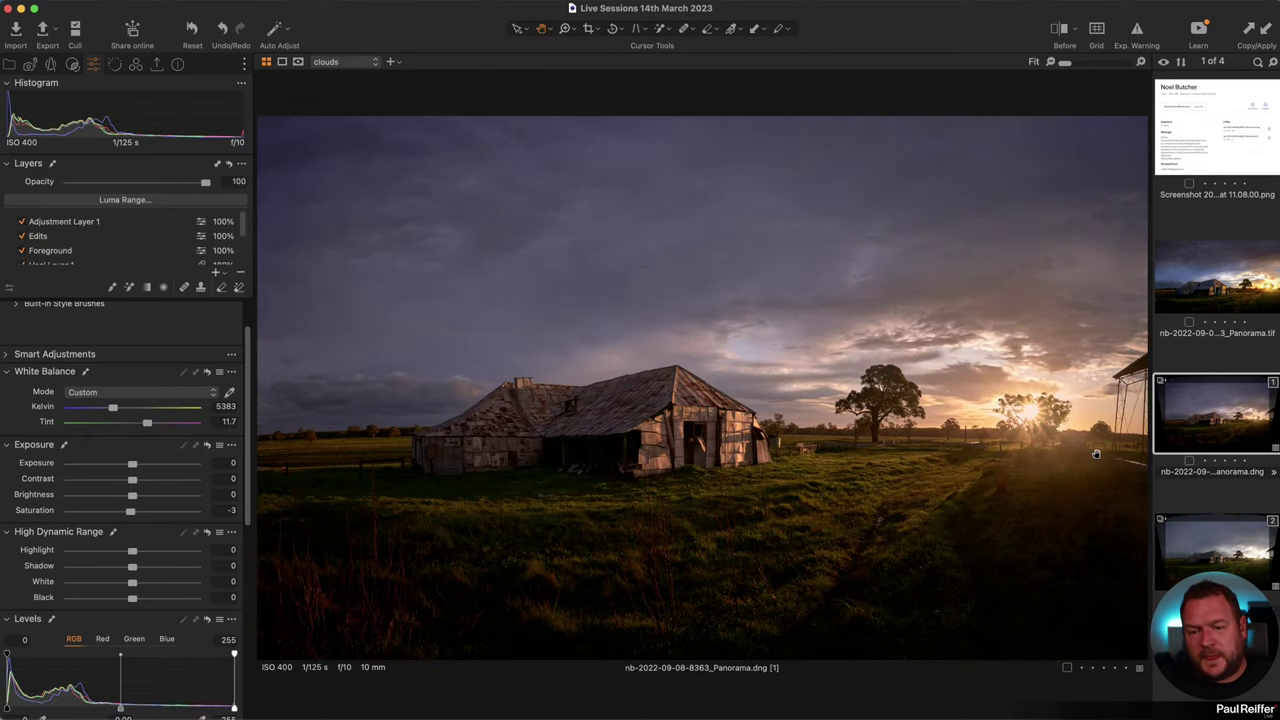
pyautogui.click(1209, 289)
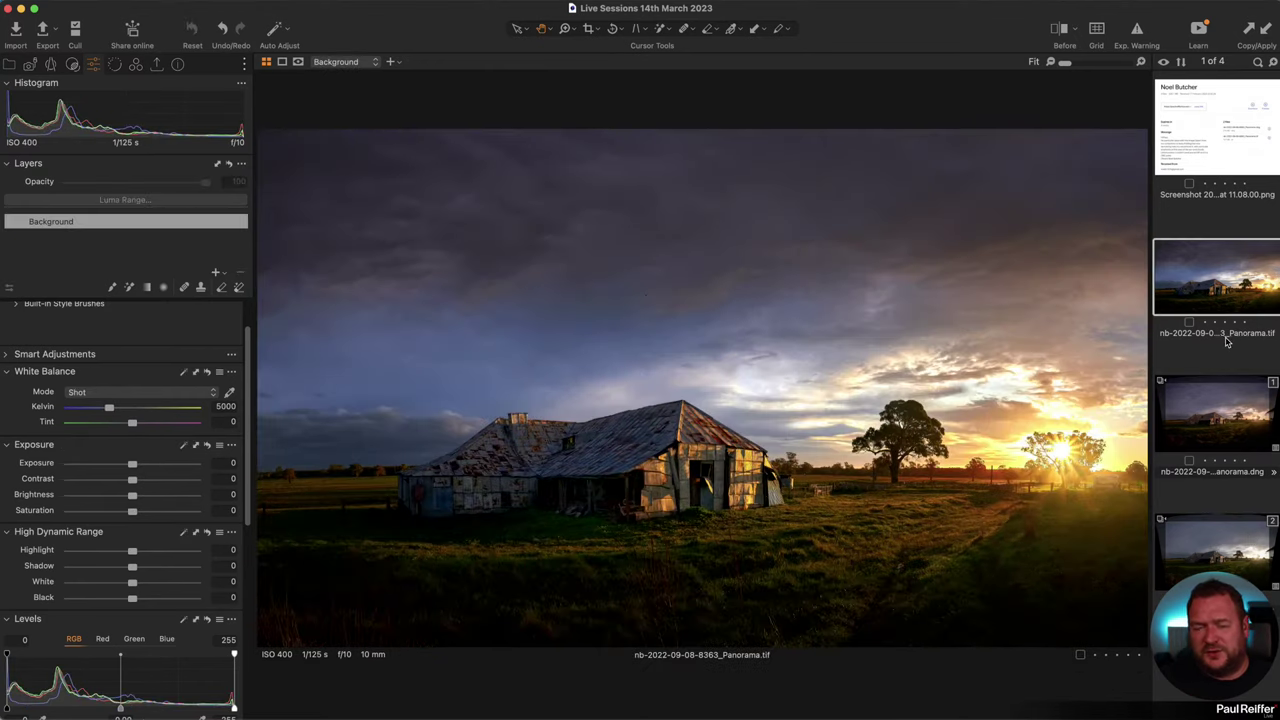
pyautogui.click(1221, 428)
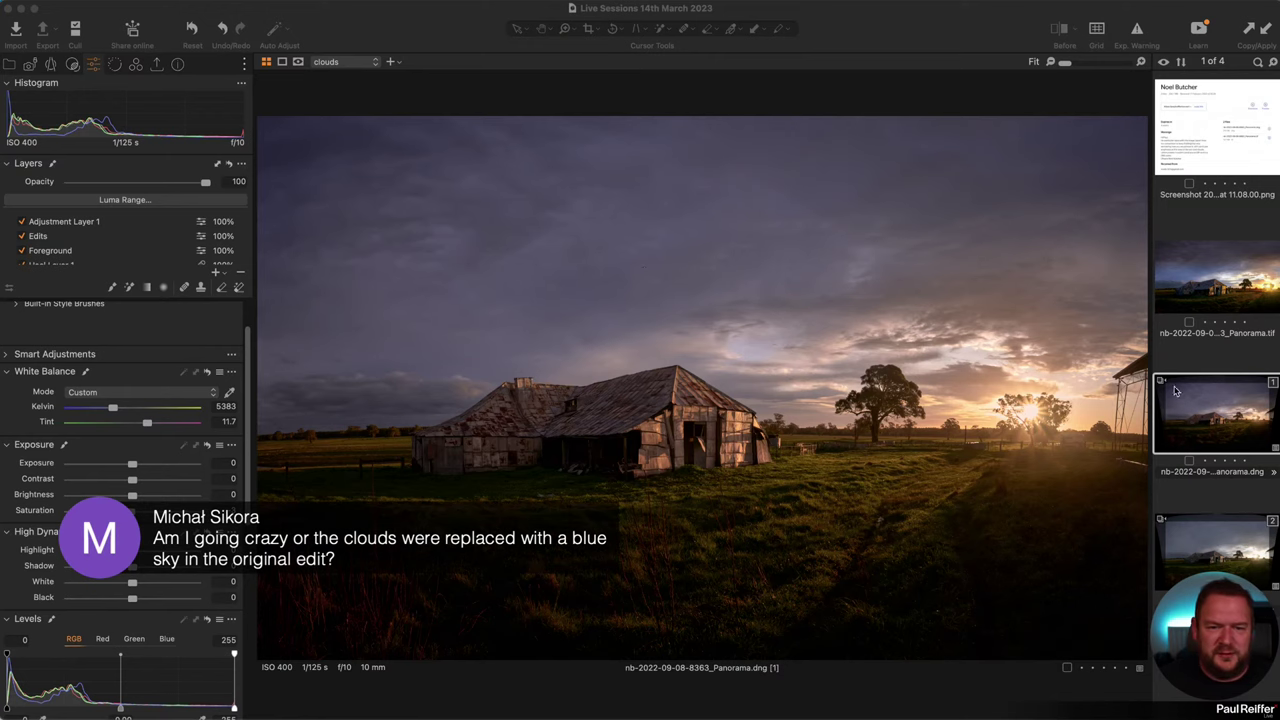
pyautogui.click(1189, 292)
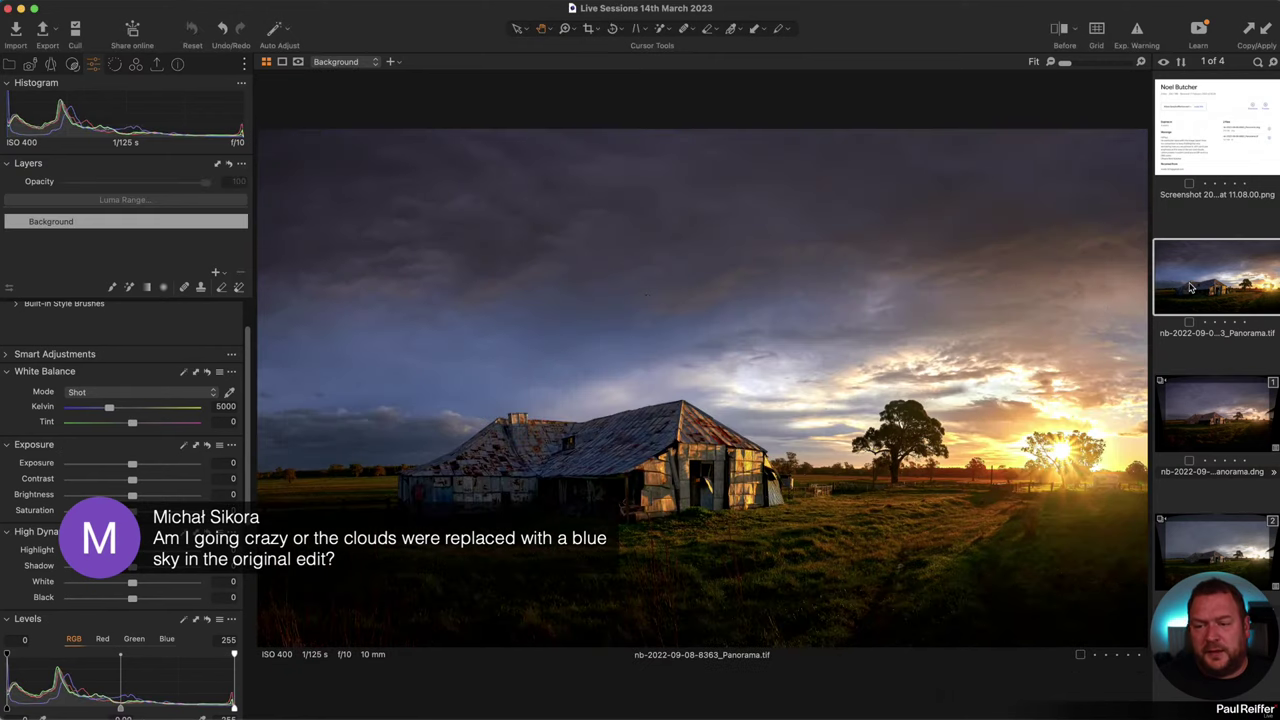
pyautogui.click(1233, 413)
pyautogui.click(1214, 275)
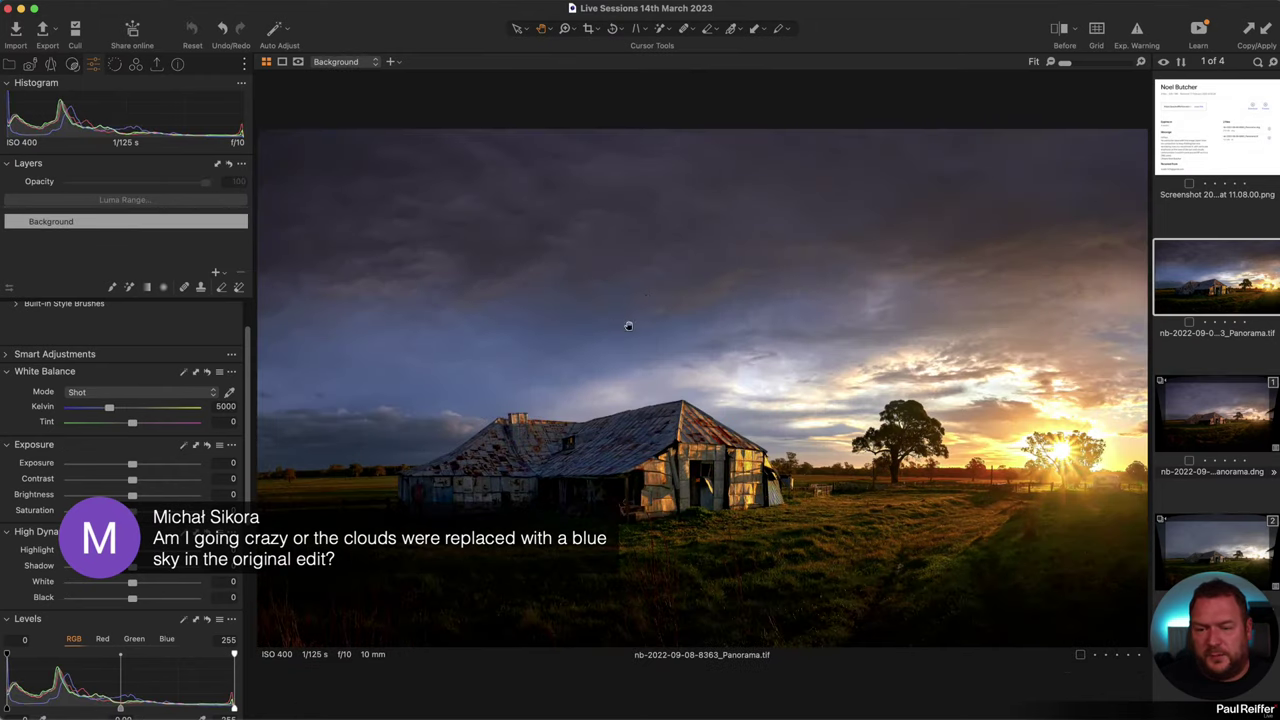
# Step: Add a new adjustment layer to the first variant and brush its mask with an enlarged brush over the sky above the barn's left half
pyautogui.click(1217, 423)
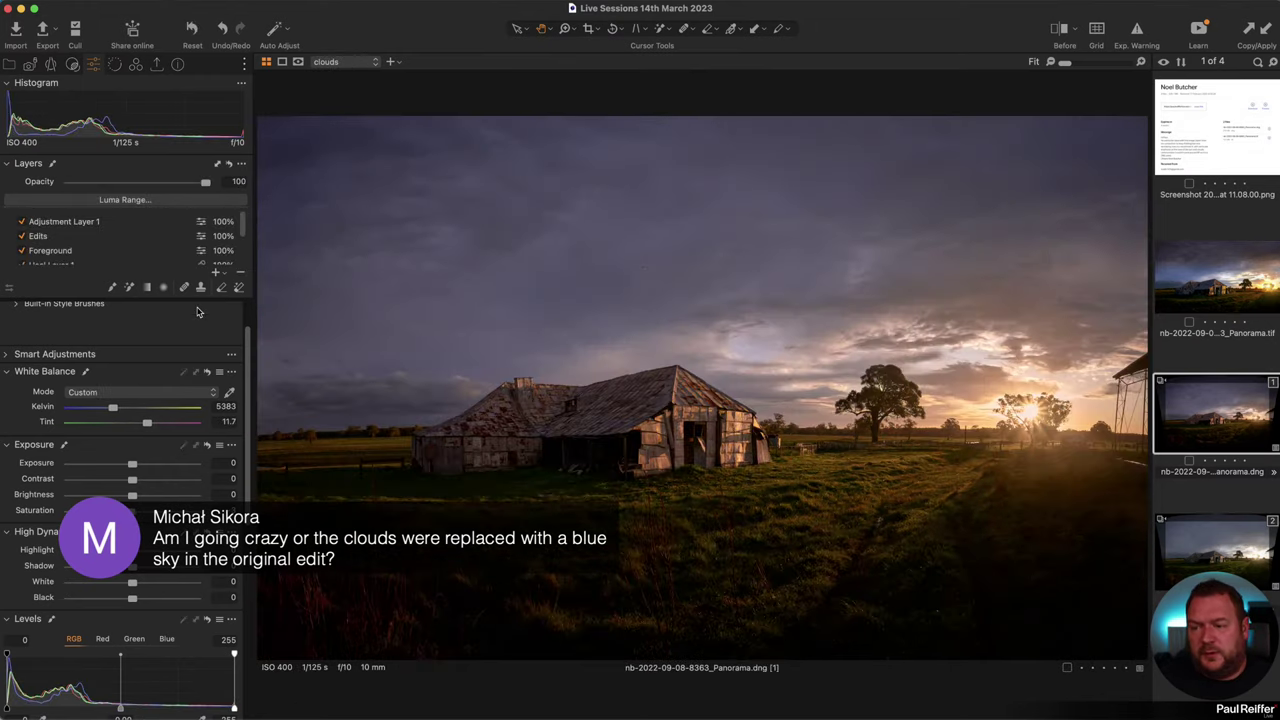
pyautogui.click(216, 272)
pyautogui.click(111, 287)
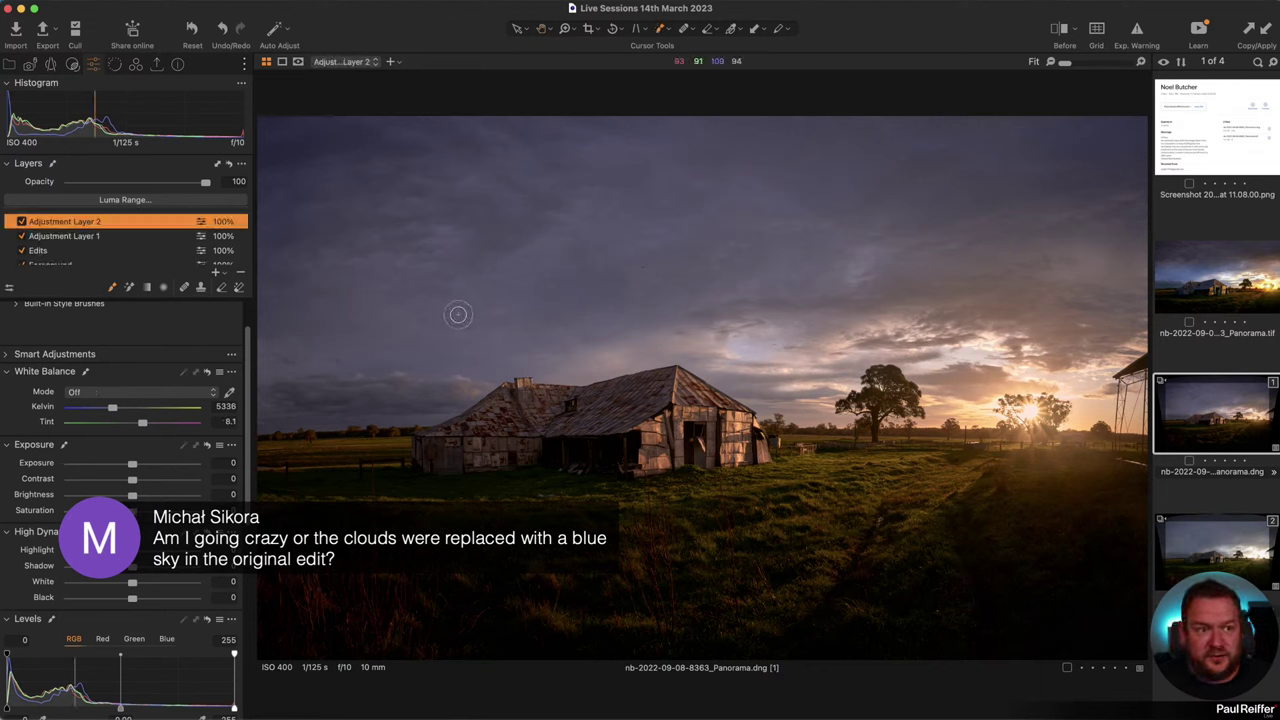
pyautogui.press(']')
pyautogui.press(']')
pyautogui.press(']')
pyautogui.press(']')
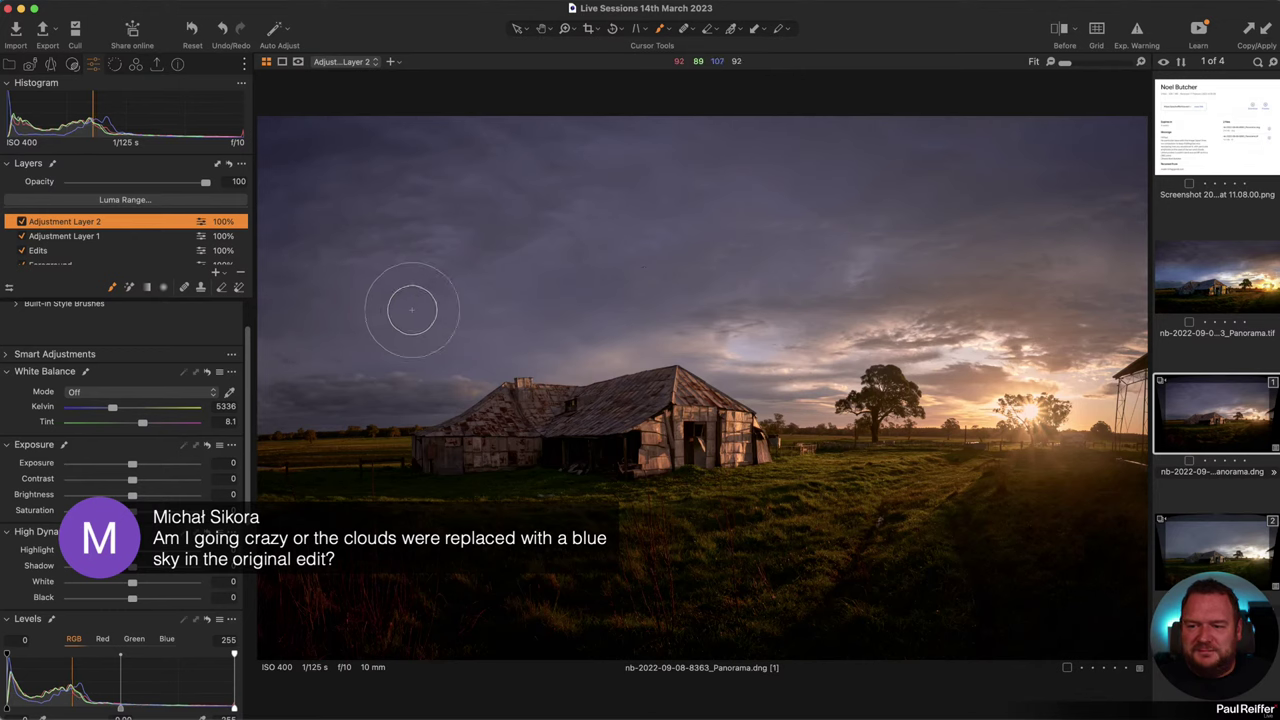
pyautogui.moveTo(520, 290)
pyautogui.mouseDown()
pyautogui.moveTo(623, 290)
pyautogui.moveTo(556, 314)
pyautogui.moveTo(351, 300)
pyautogui.moveTo(257, 334)
pyautogui.moveTo(433, 343)
pyautogui.moveTo(606, 320)
pyautogui.moveTo(500, 286)
pyautogui.moveTo(277, 294)
pyautogui.moveTo(480, 354)
pyautogui.moveTo(749, 286)
pyautogui.moveTo(562, 305)
pyautogui.mouseUp()
pyautogui.moveTo(330, 303)
pyautogui.mouseDown()
pyautogui.moveTo(900, 300)
pyautogui.moveTo(437, 279)
pyautogui.mouseUp()
# Step: Cool the brushed sky to 2190 Kelvin and set its blue tones to saturation 30.7 and lightness -12 in the Color Editor
pyautogui.moveTo(114, 411); pyautogui.dragTo(85, 412)
pyautogui.scroll(-1, 125, 500)
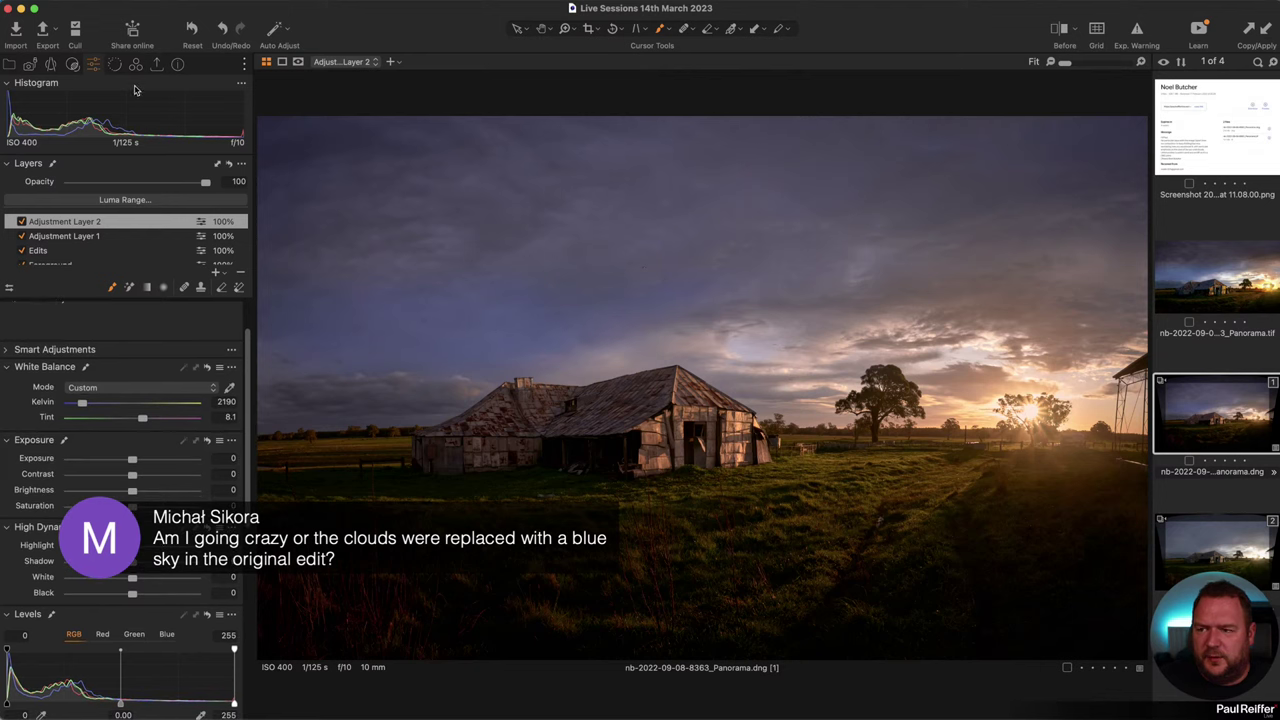
pyautogui.click(136, 64)
pyautogui.click(55, 348)
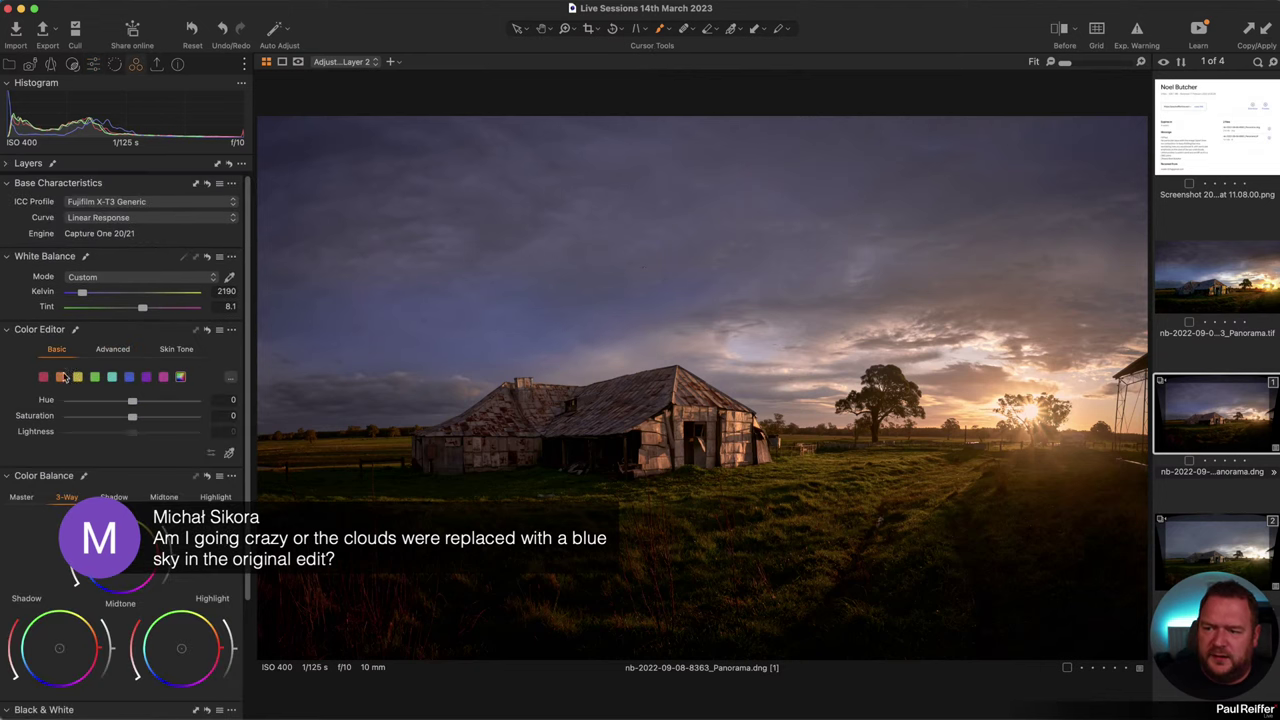
pyautogui.click(130, 378)
pyautogui.moveTo(132, 415)
pyautogui.mouseDown()
pyautogui.moveTo(157, 416)
pyautogui.moveTo(121, 433)
pyautogui.mouseUp()
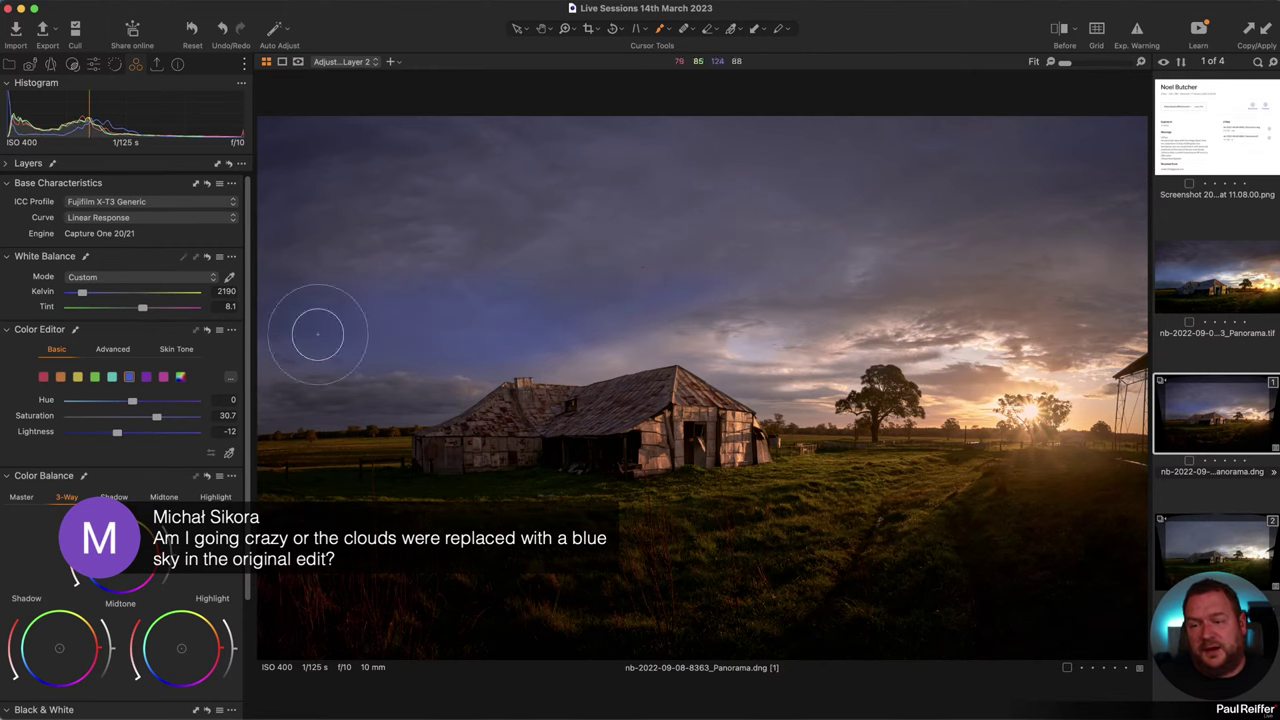
pyautogui.click(95, 64)
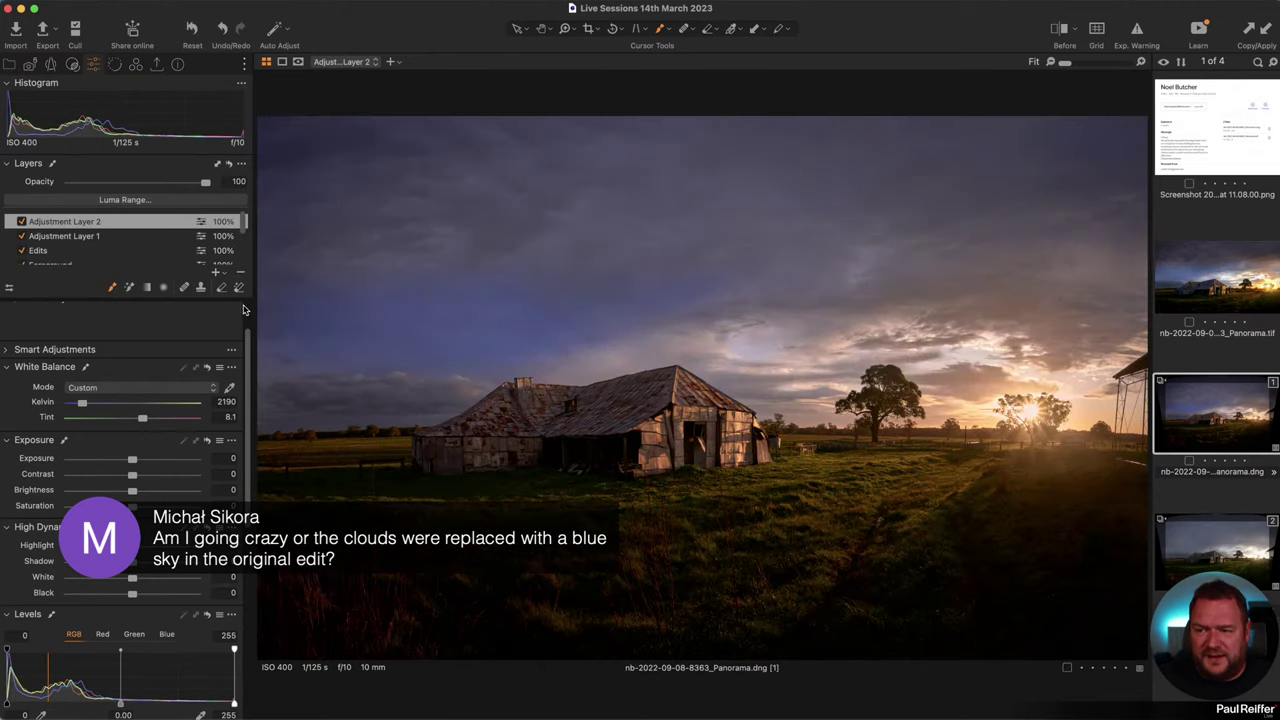
# Step: Delete Adjustment Layer 2 from the barn panorama's first variant
pyautogui.click(240, 274)
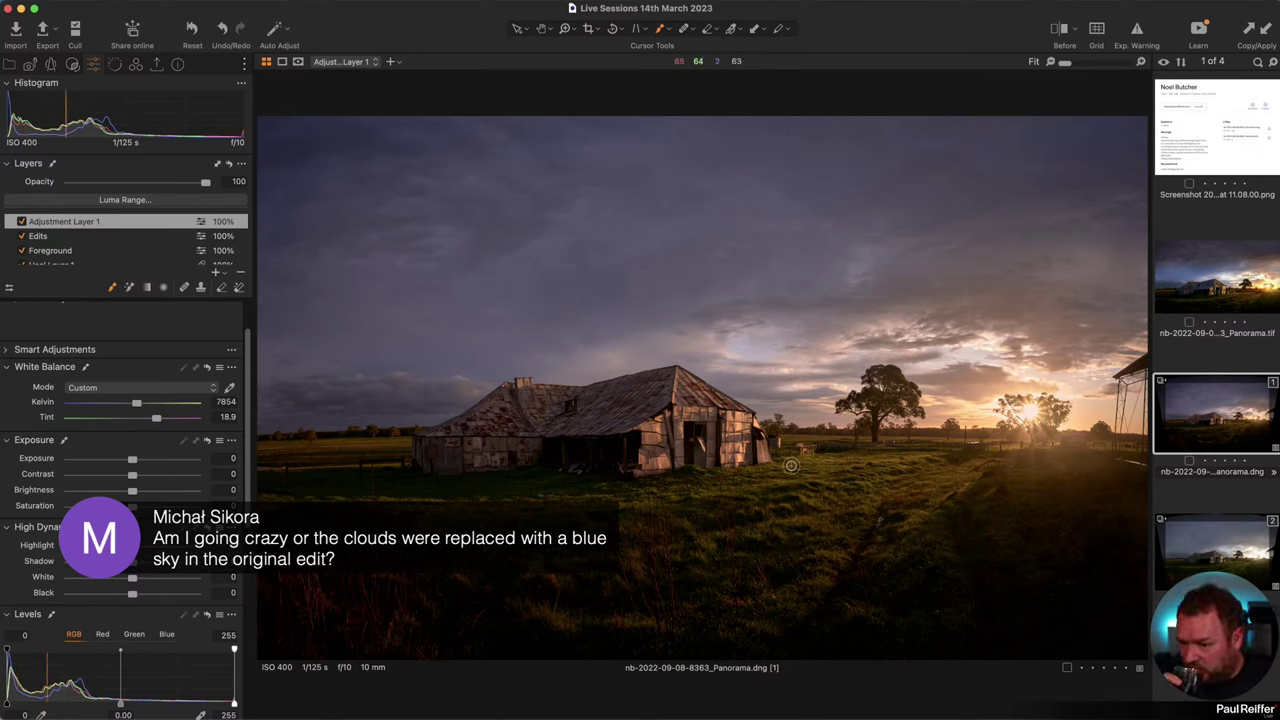
# Step: Open the third user collection, look through its waterfront and wildebeest photos, and select _J2A9979.CR3
pyautogui.click(10, 64)
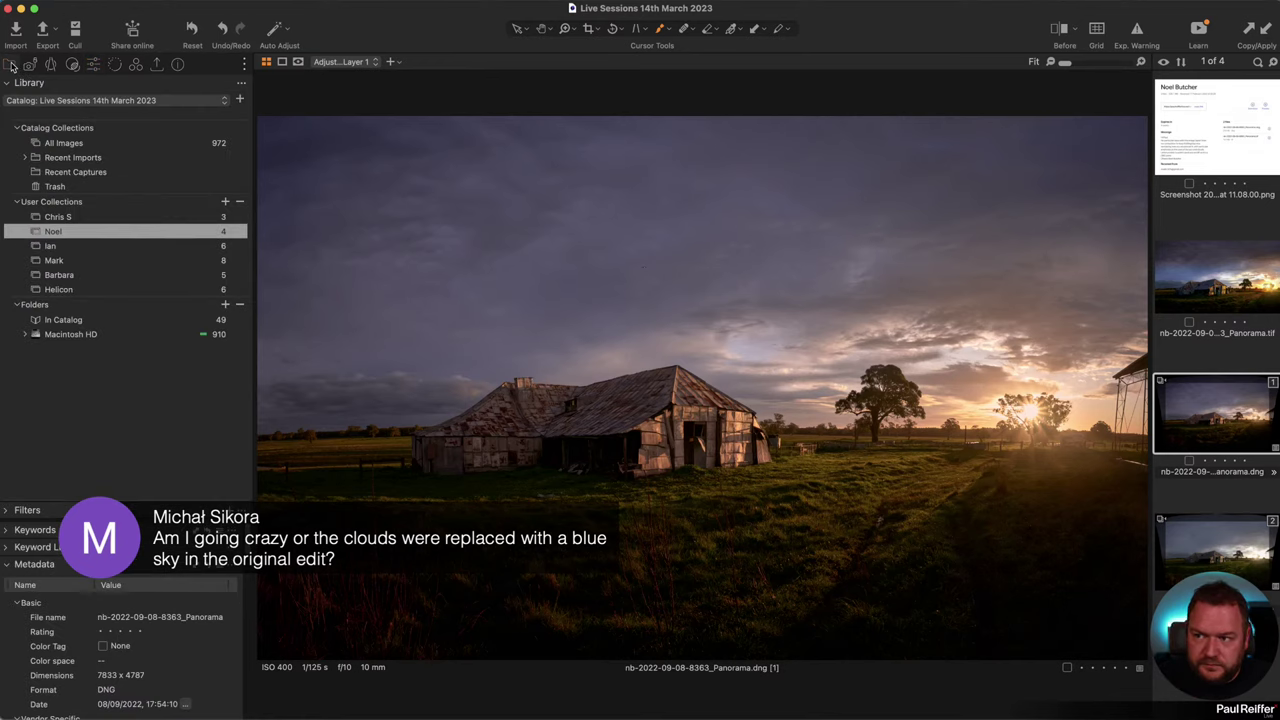
pyautogui.click(69, 248)
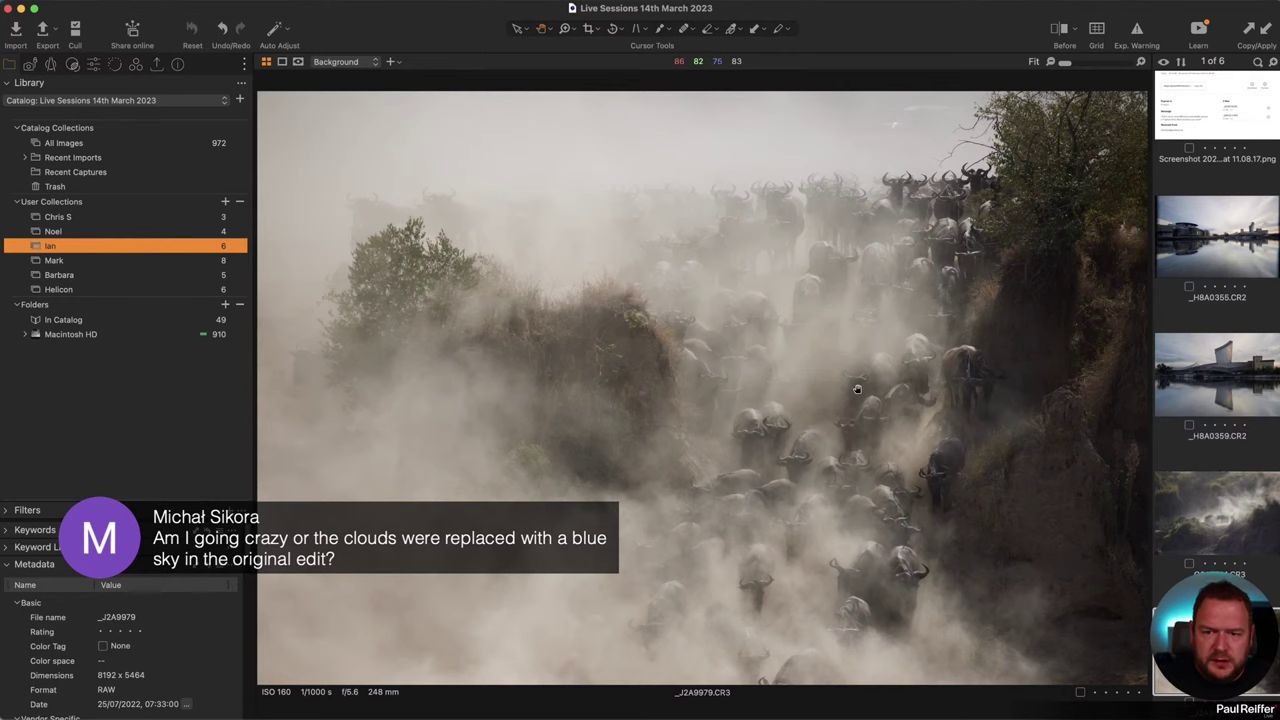
pyautogui.click(1209, 518)
pyautogui.press('Down')
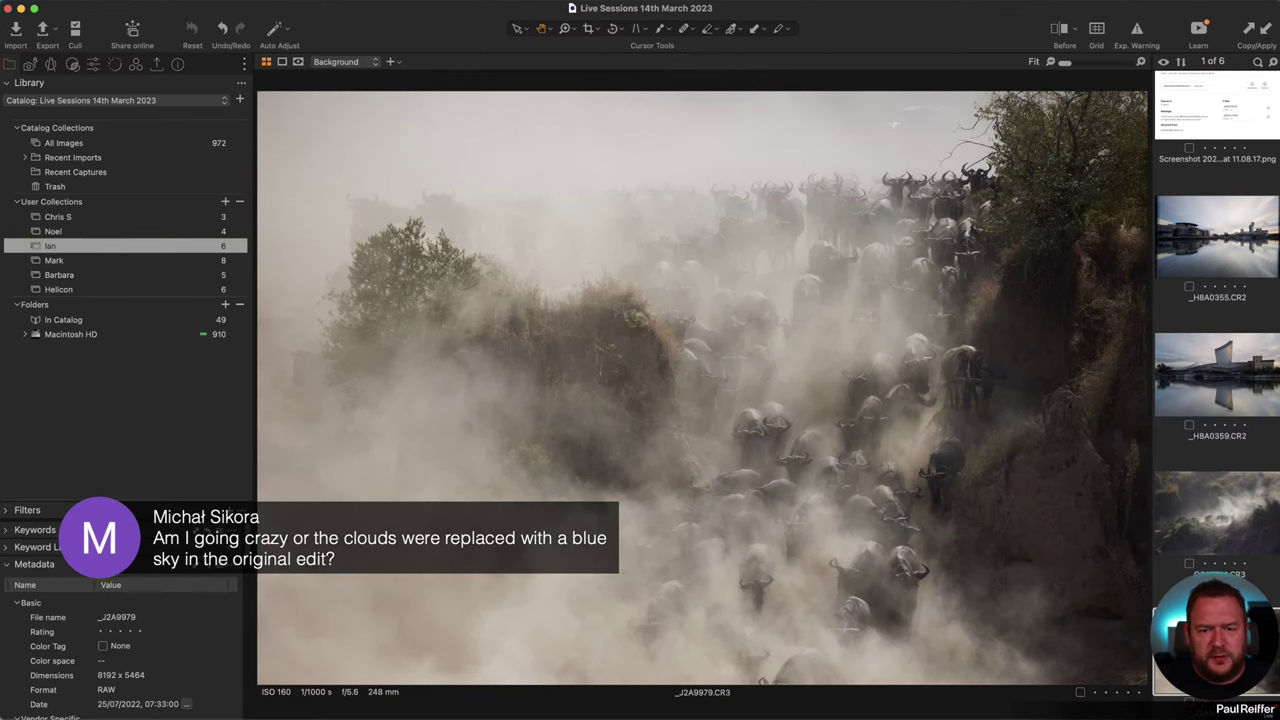
pyautogui.click(1218, 486)
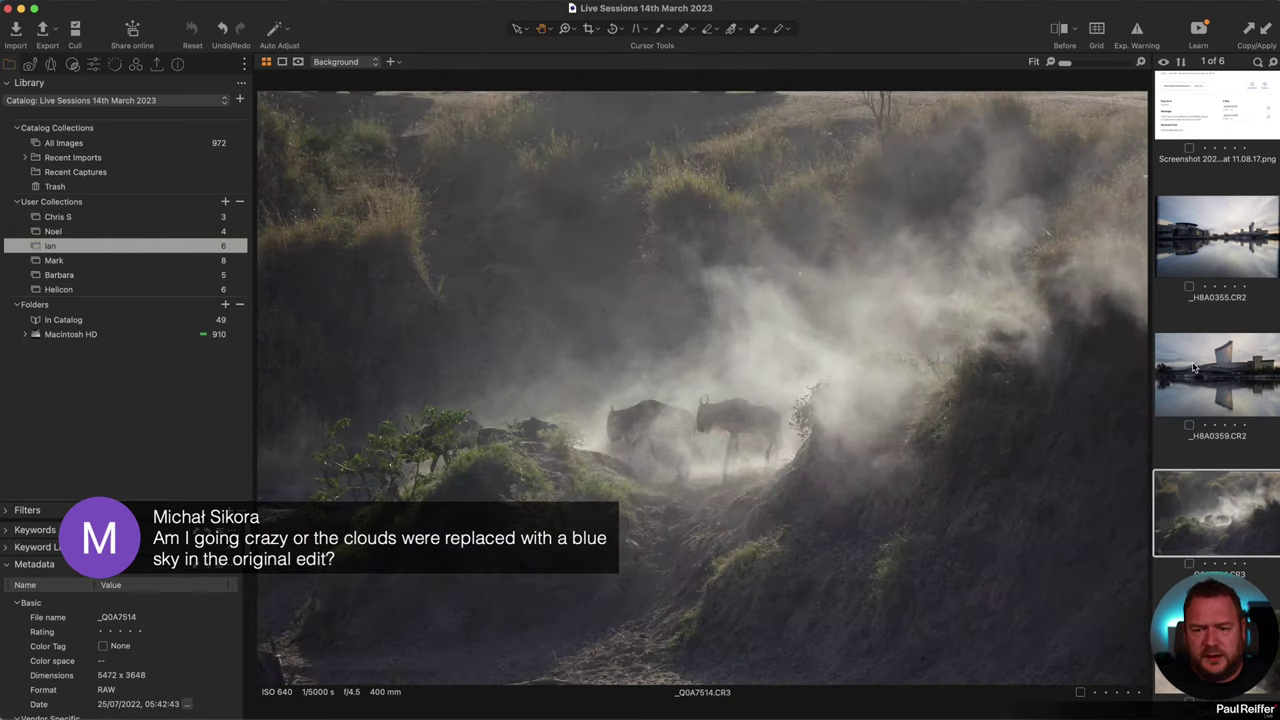
pyautogui.click(1216, 253)
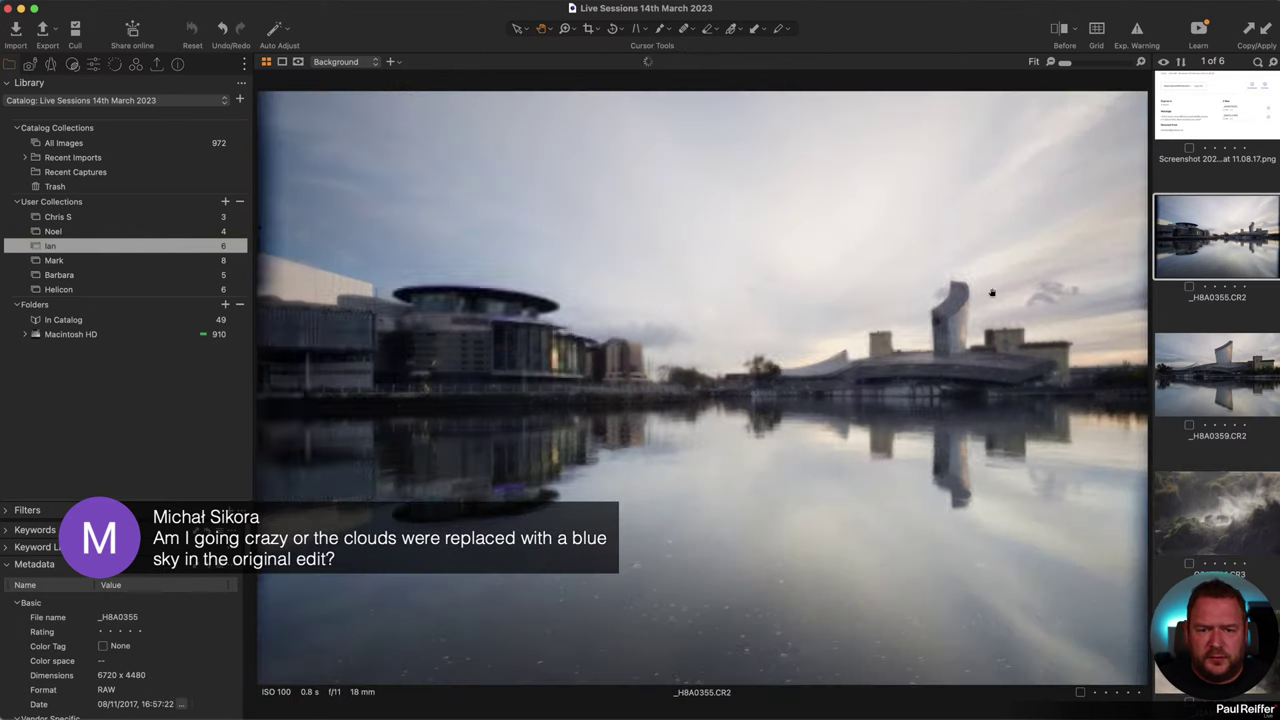
pyautogui.click(1236, 402)
pyautogui.press('Down')
pyautogui.press('Down')
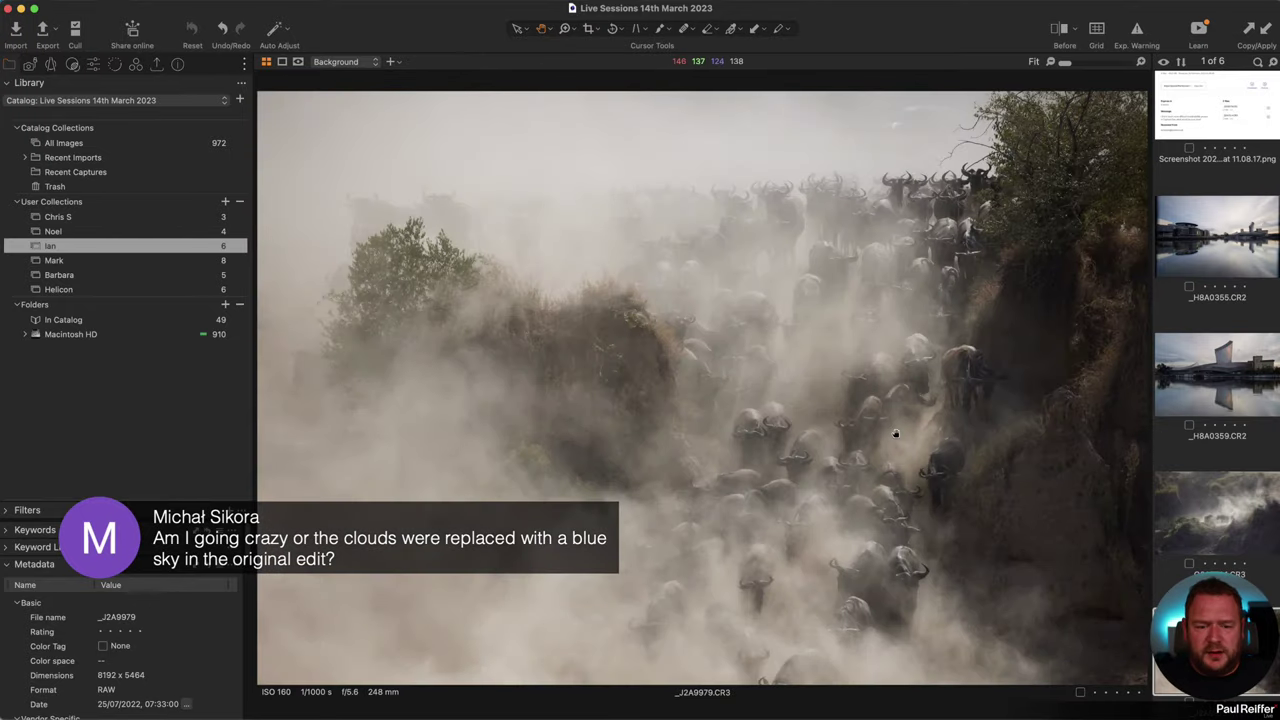
# Step: Examine the wildebeest herd, dust and trees in _J2A9979.CR3 at 100%, and return to the fitted view
pyautogui.click(93, 65)
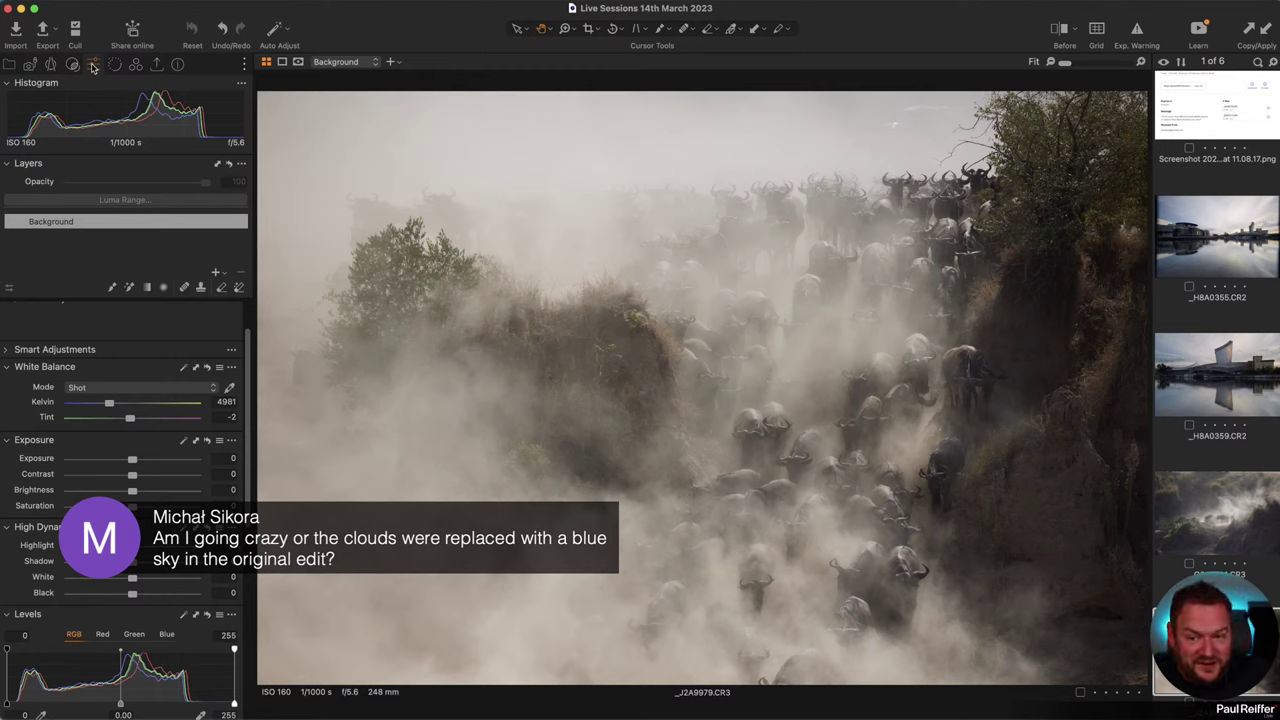
pyautogui.click(844, 466)
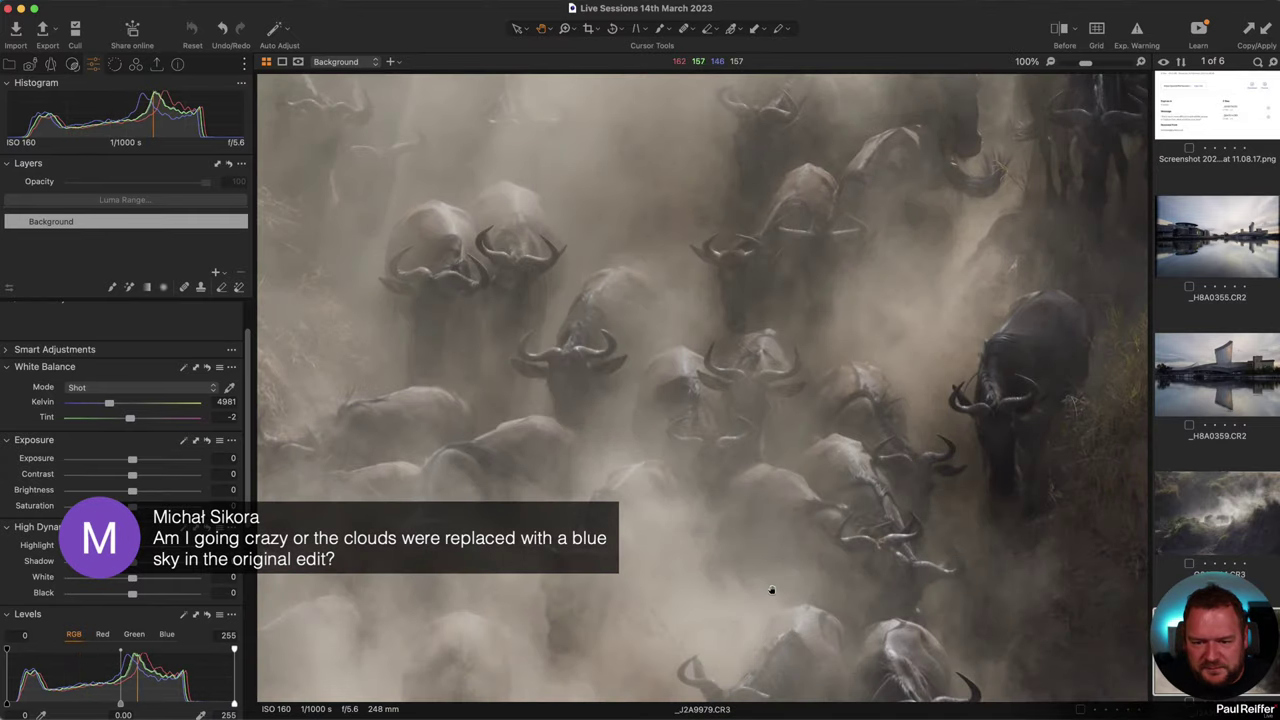
pyautogui.moveTo(768, 591); pyautogui.dragTo(829, 297)
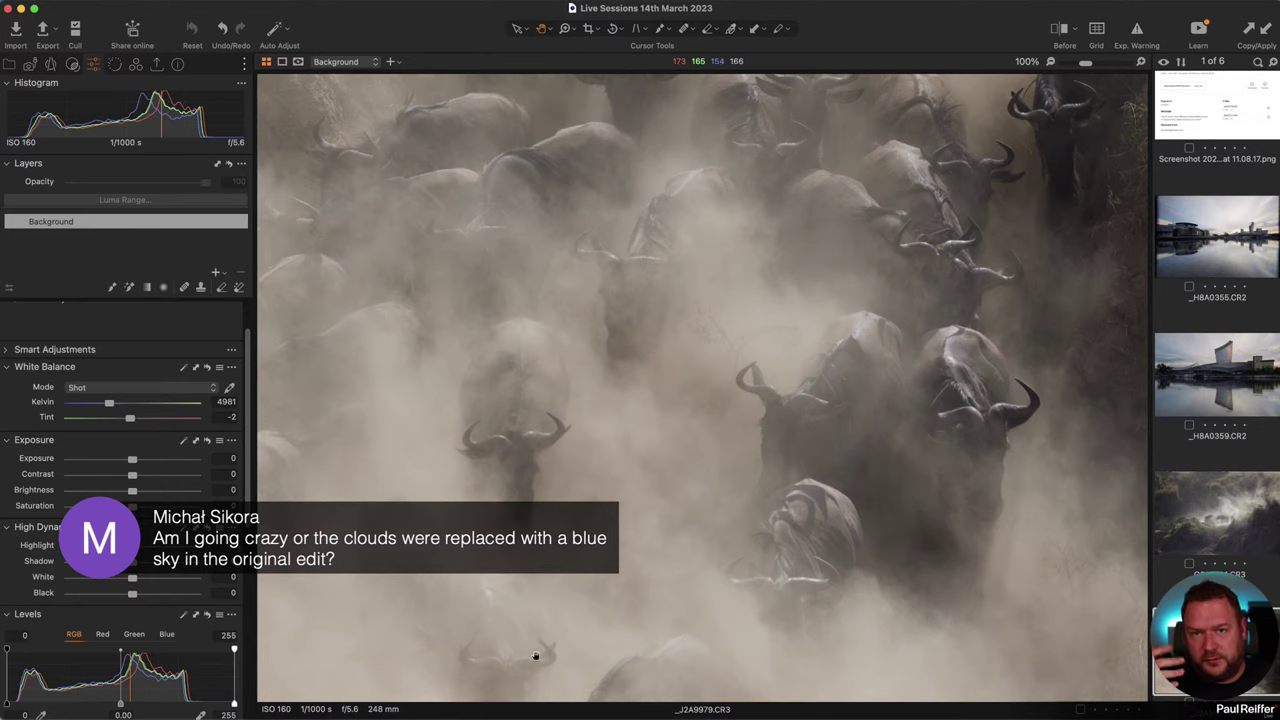
pyautogui.click(749, 474)
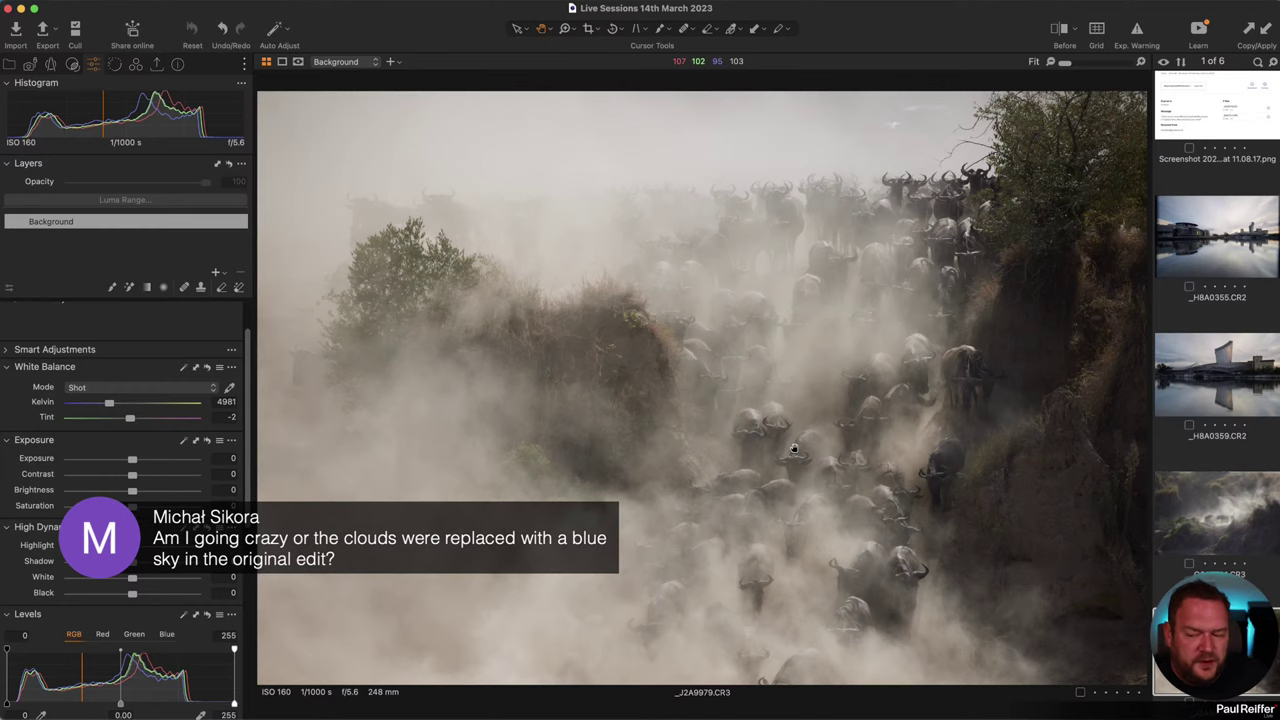
pyautogui.click(785, 420)
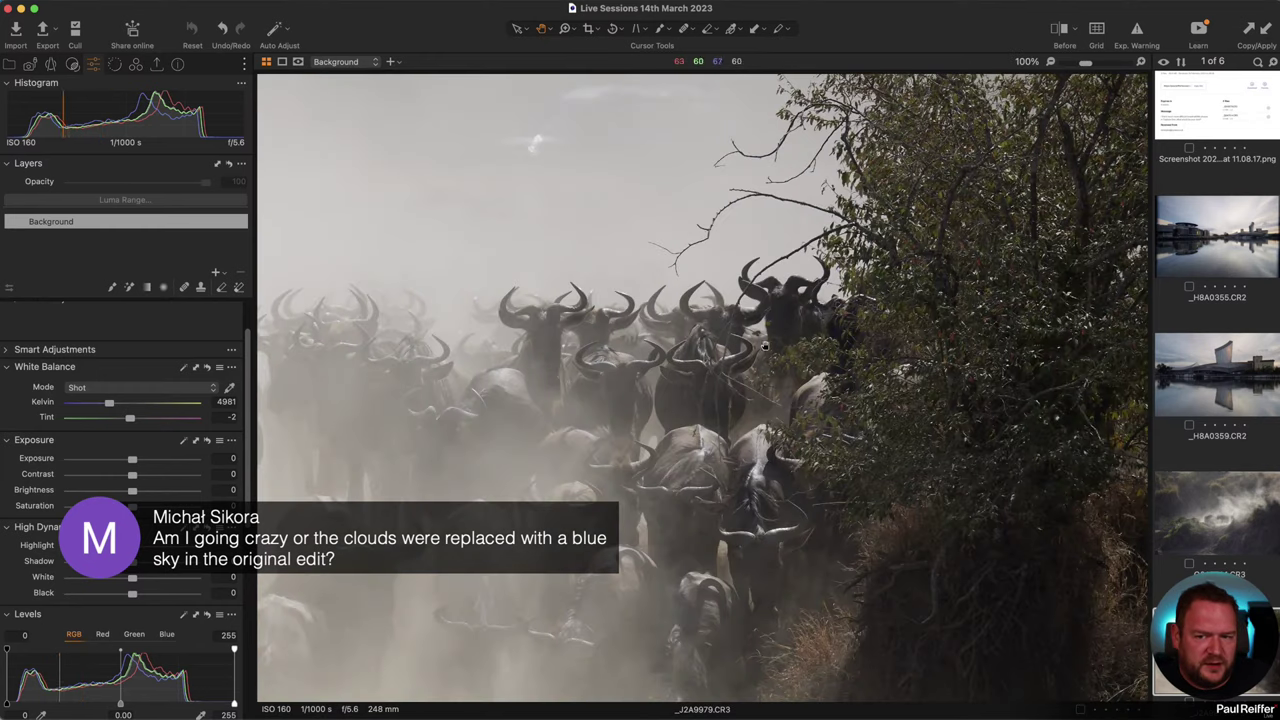
pyautogui.moveTo(662, 390); pyautogui.dragTo(1077, 217)
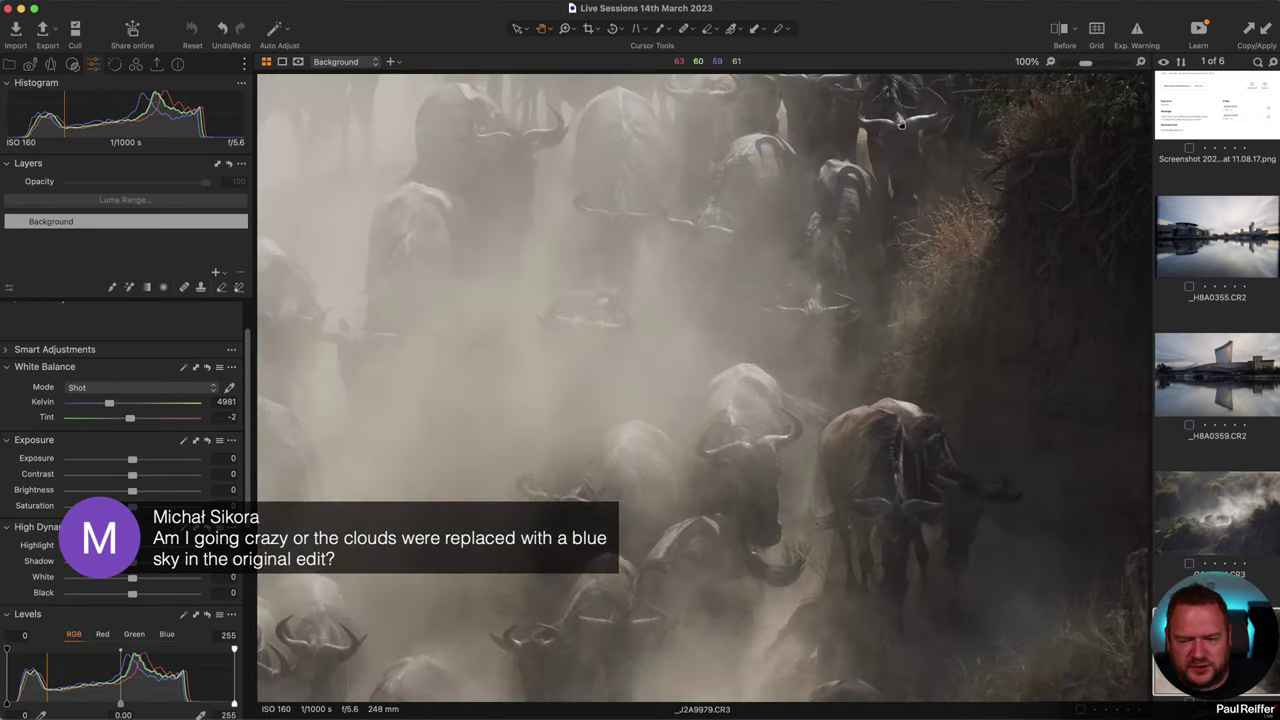
pyautogui.moveTo(1064, 134); pyautogui.dragTo(791, 558)
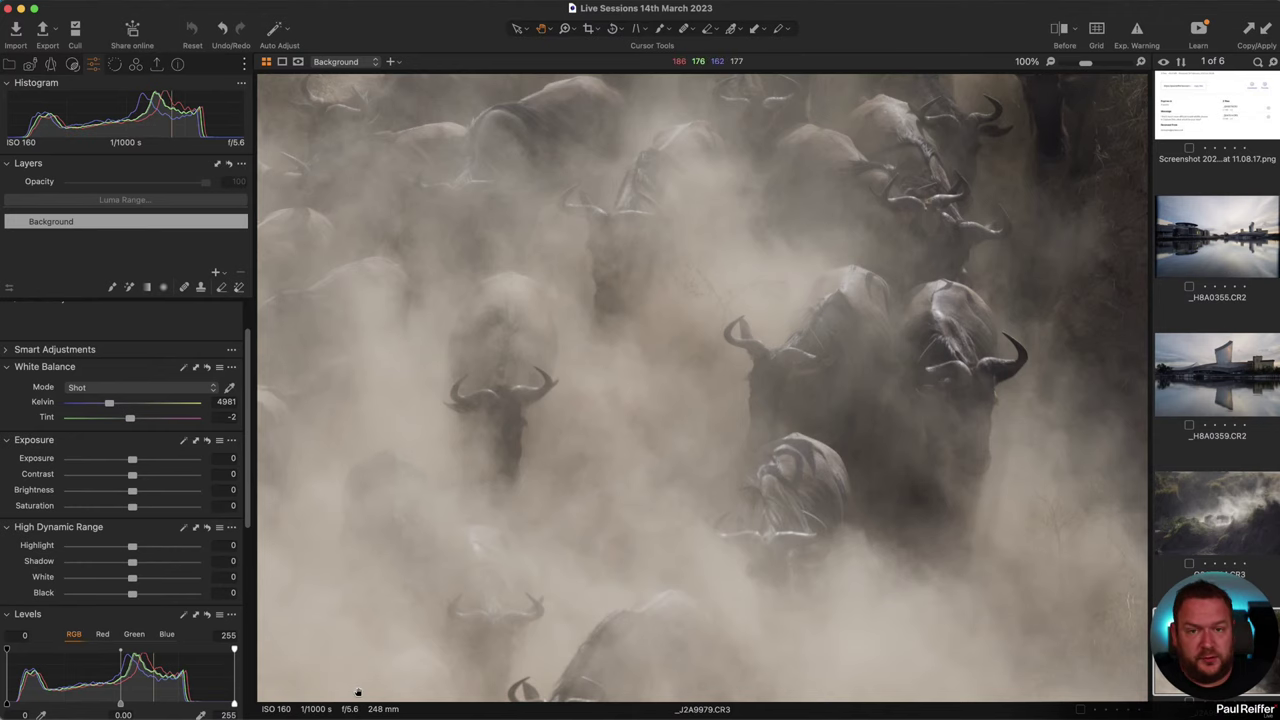
pyautogui.press('super+0')
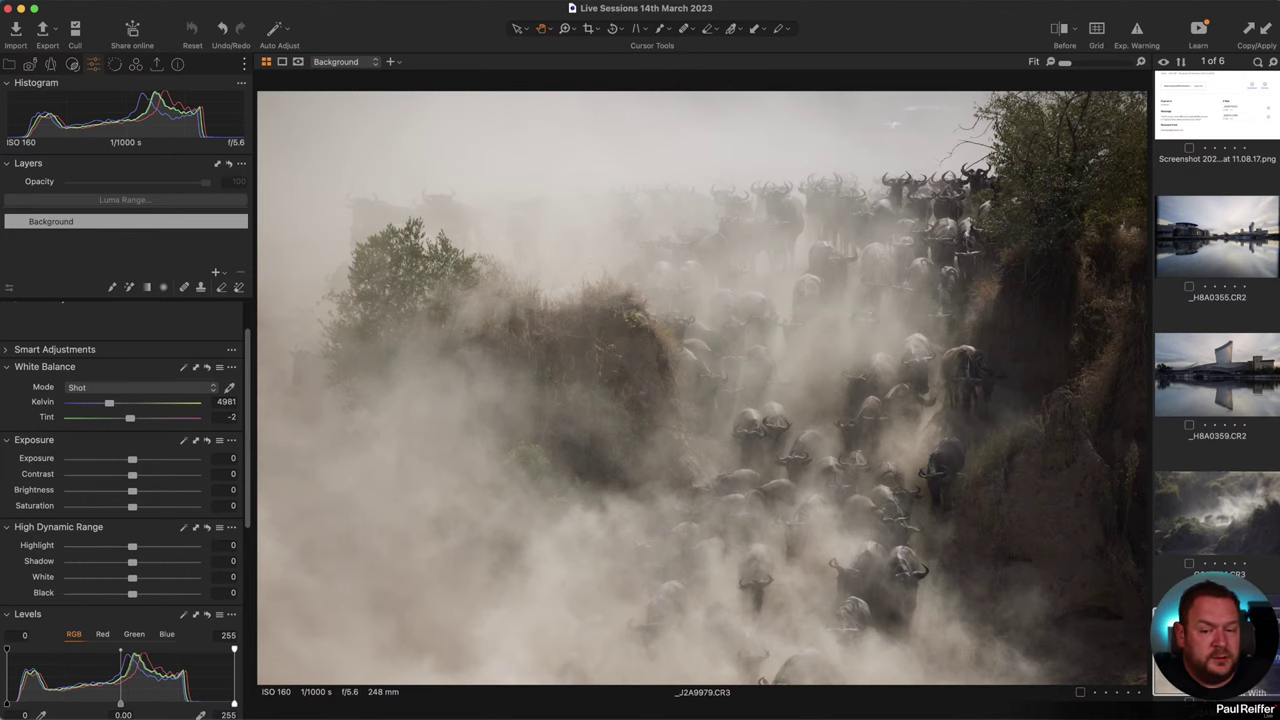
# Step: Create another variant of the wildebeest photo and set its RGB levels to shadow 10, midtone -0.11 and highlight 238
pyautogui.press('F8')
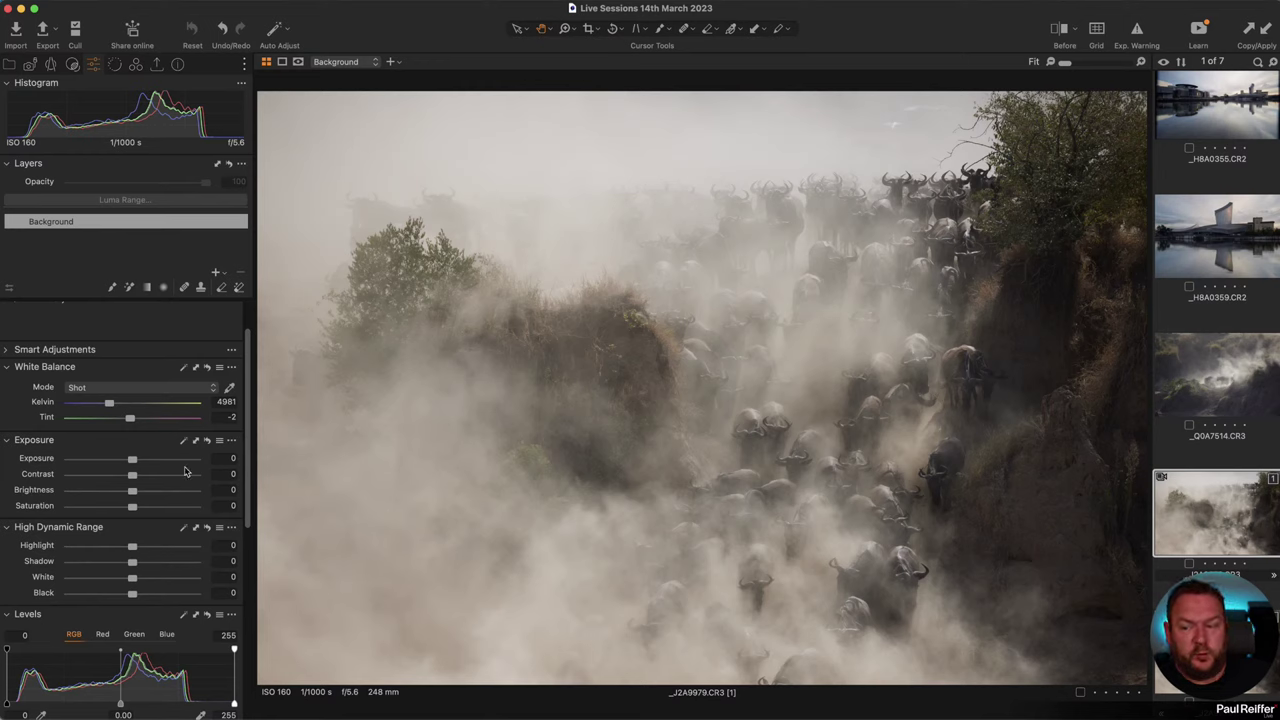
pyautogui.scroll(-3, 115, 517)
pyautogui.scroll(-1, 115, 517)
pyautogui.moveTo(234, 514); pyautogui.dragTo(204, 514)
pyautogui.moveTo(8, 515); pyautogui.dragTo(15, 516)
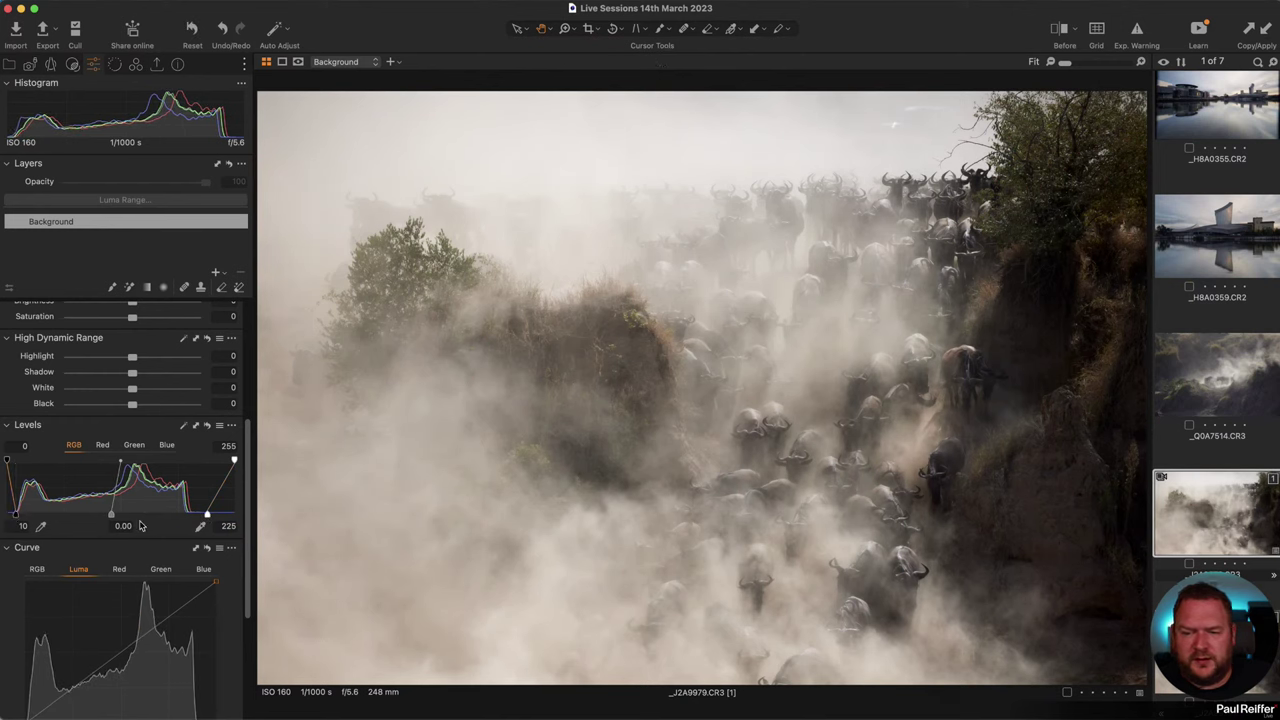
pyautogui.moveTo(113, 515); pyautogui.dragTo(122, 516)
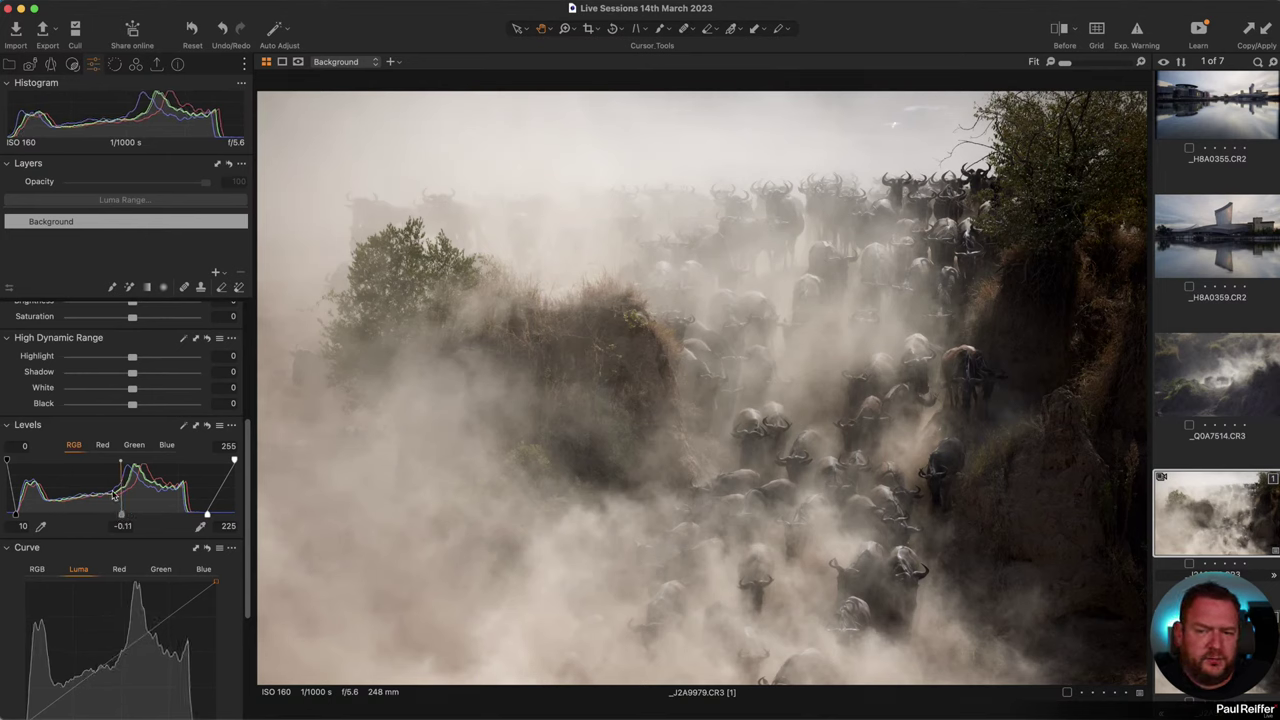
pyautogui.click(208, 427)
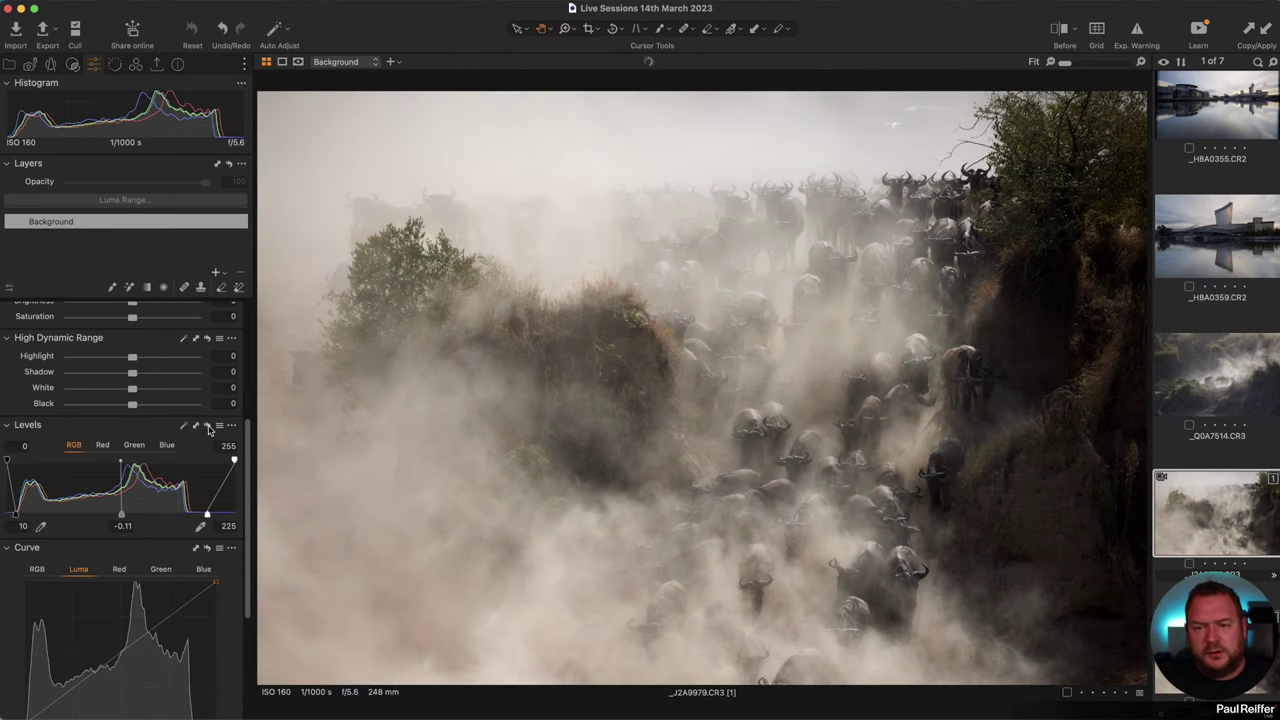
pyautogui.click(208, 428)
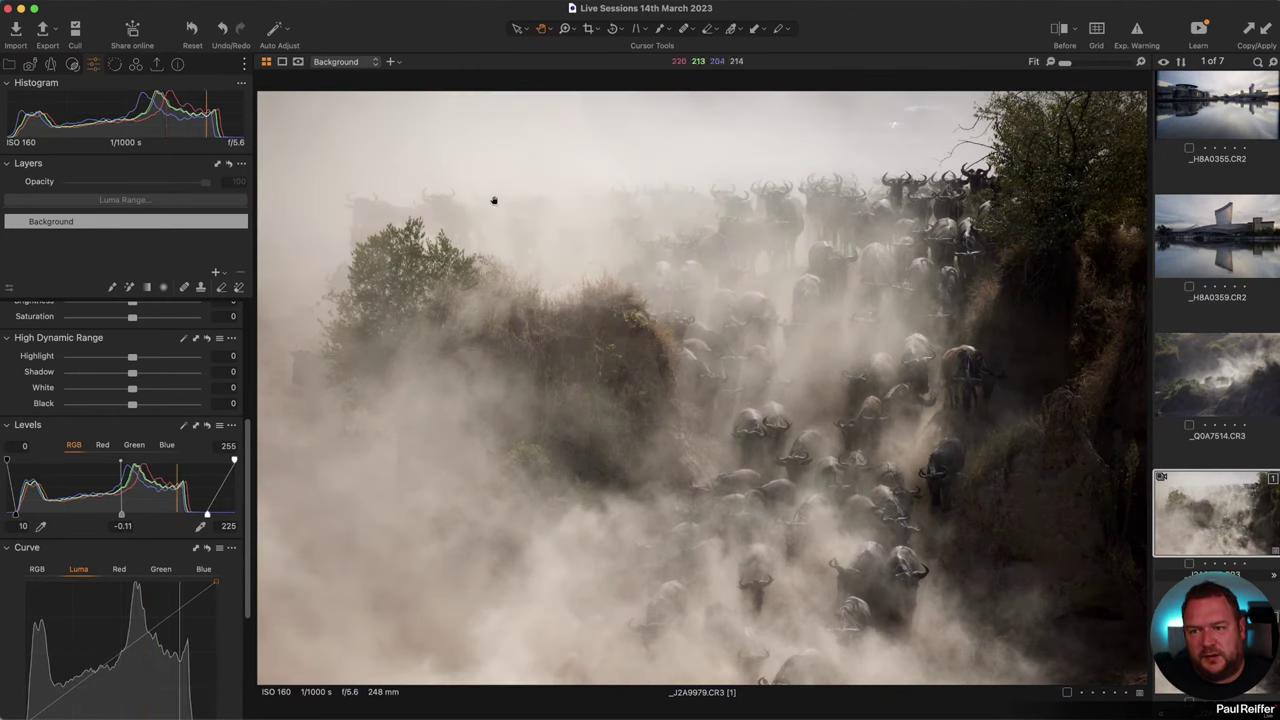
pyautogui.moveTo(207, 517); pyautogui.dragTo(216, 516)
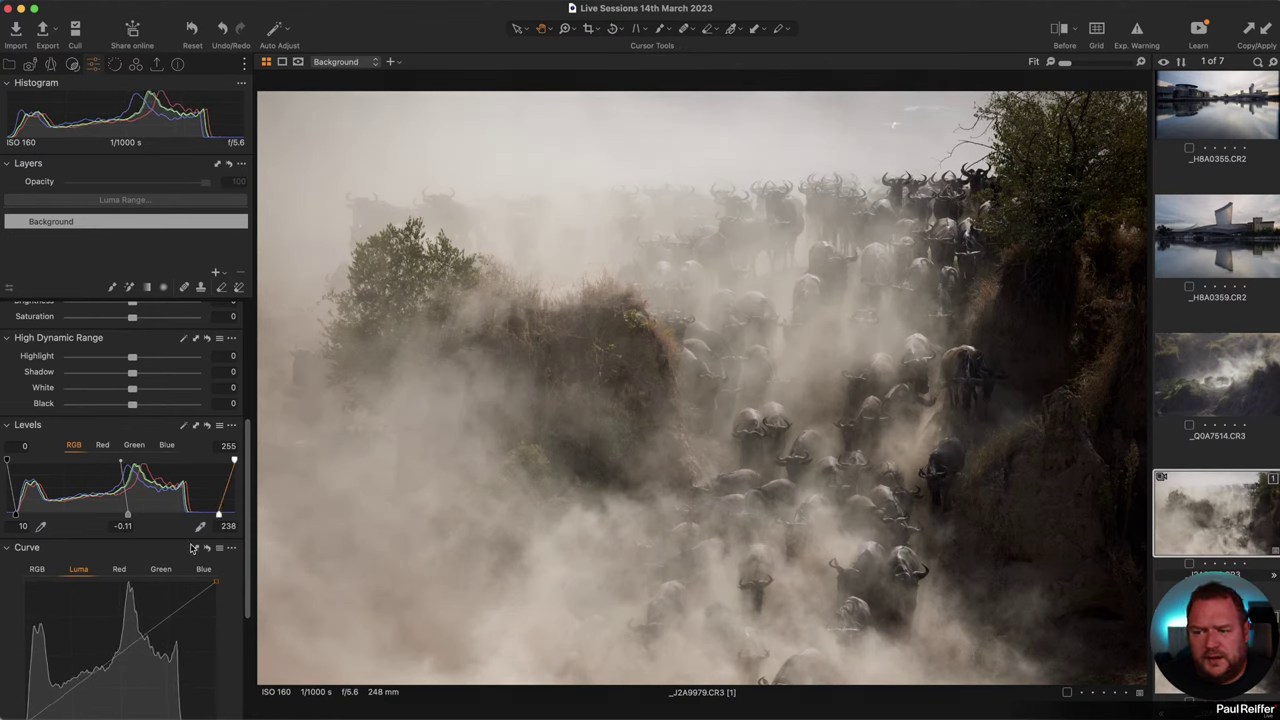
# Step: Set Natural clarity to 29, structure to 6 and dehaze to 23, sampling the dehaze shadow tone among the wildebeest
pyautogui.scroll(-5, 180, 570)
pyautogui.moveTo(134, 606)
pyautogui.mouseDown()
pyautogui.moveTo(169, 609)
pyautogui.moveTo(122, 611)
pyautogui.moveTo(148, 612)
pyautogui.mouseUp()
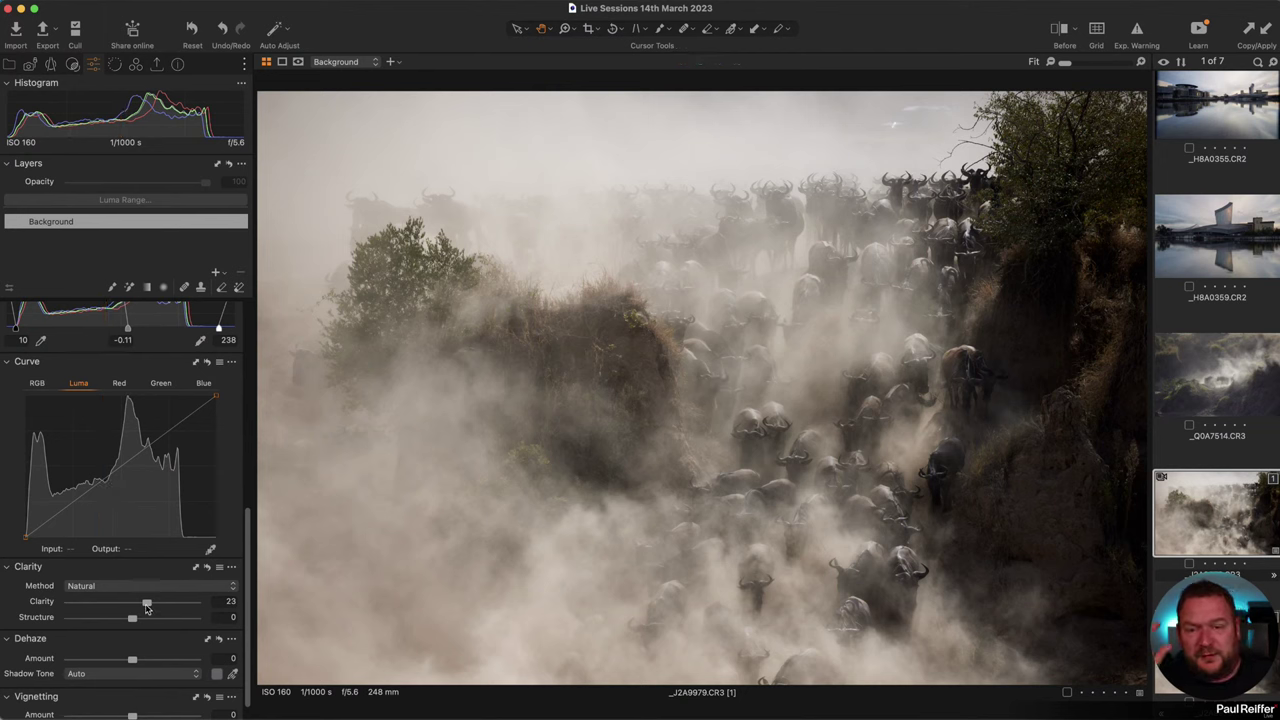
pyautogui.moveTo(146, 606)
pyautogui.mouseDown()
pyautogui.moveTo(158, 607)
pyautogui.moveTo(143, 614)
pyautogui.mouseUp()
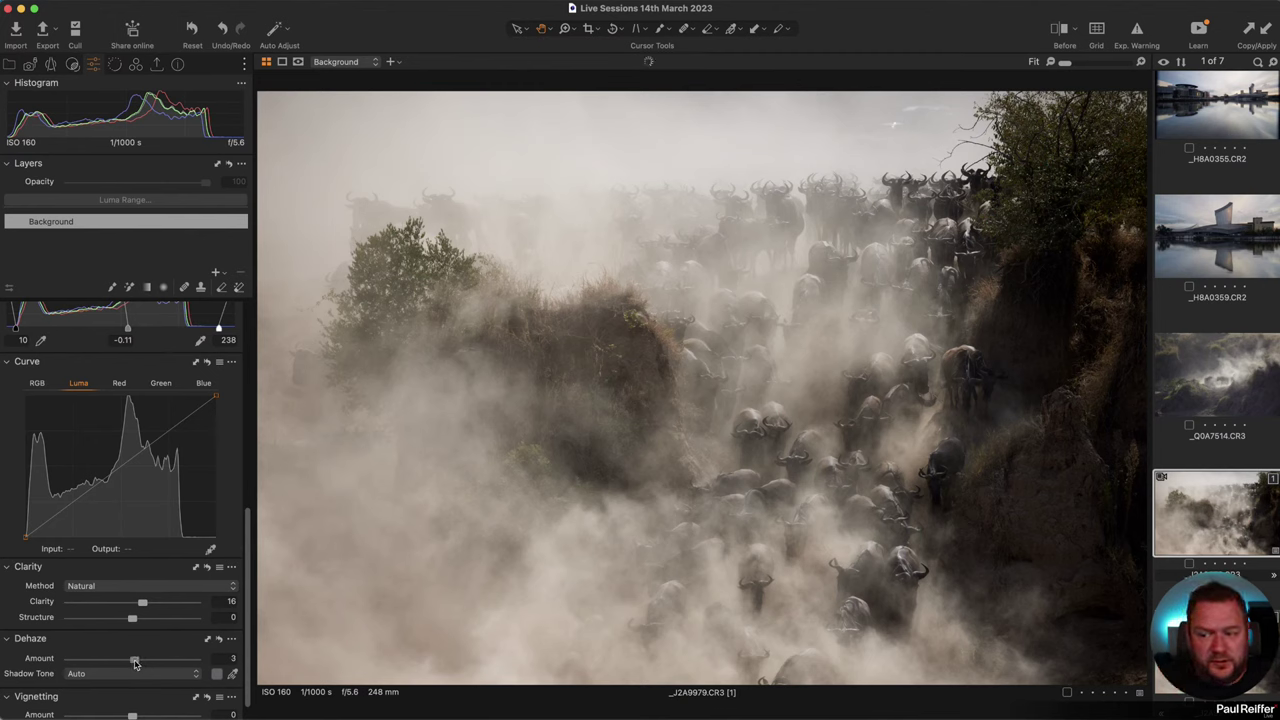
pyautogui.moveTo(135, 660); pyautogui.dragTo(147, 660)
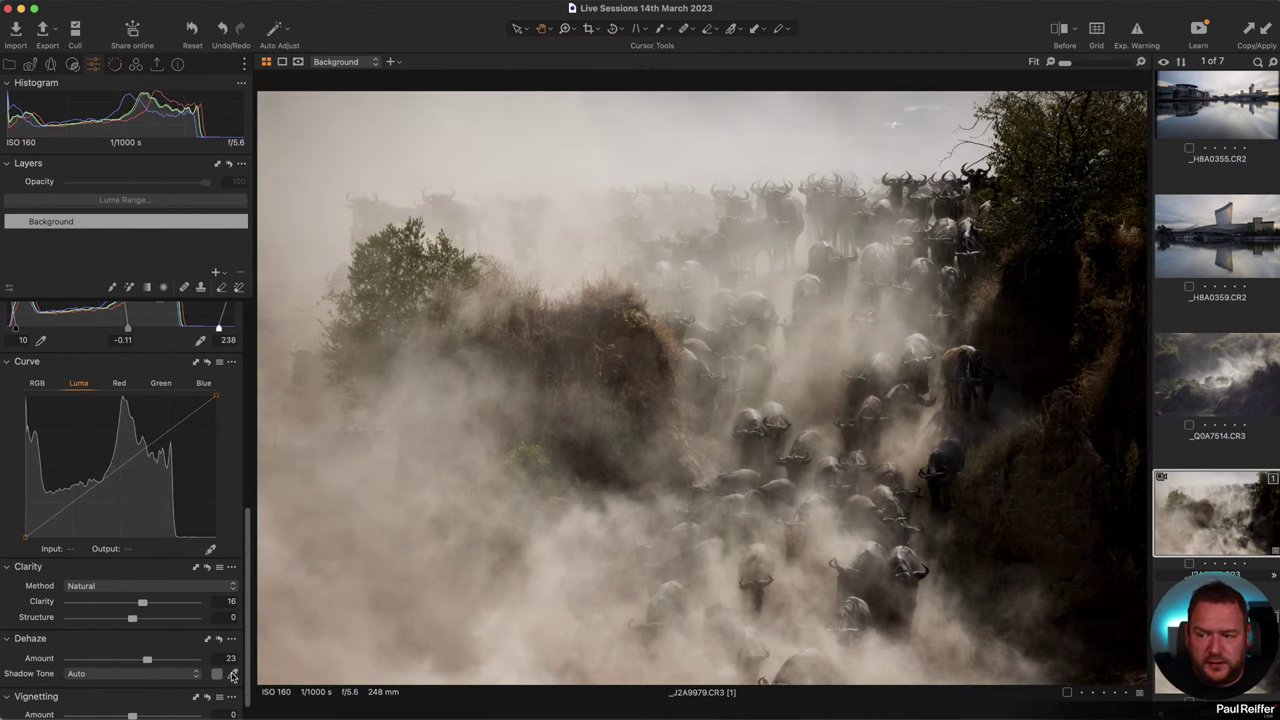
pyautogui.click(232, 675)
pyautogui.click(817, 480)
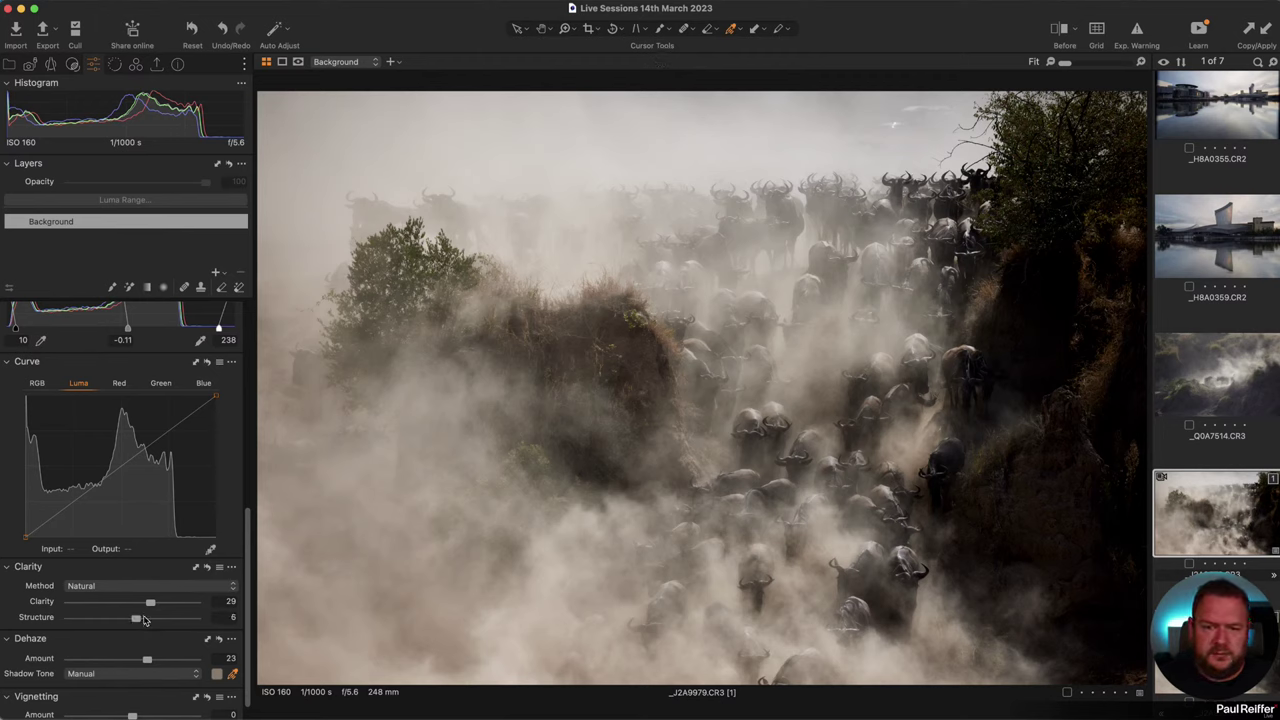
# Step: Compare the edit with the original across the full frame in split view, and set the RGB highlight level to 242
pyautogui.press('y')
pyautogui.moveTo(700, 388); pyautogui.dragTo(1228, 409)
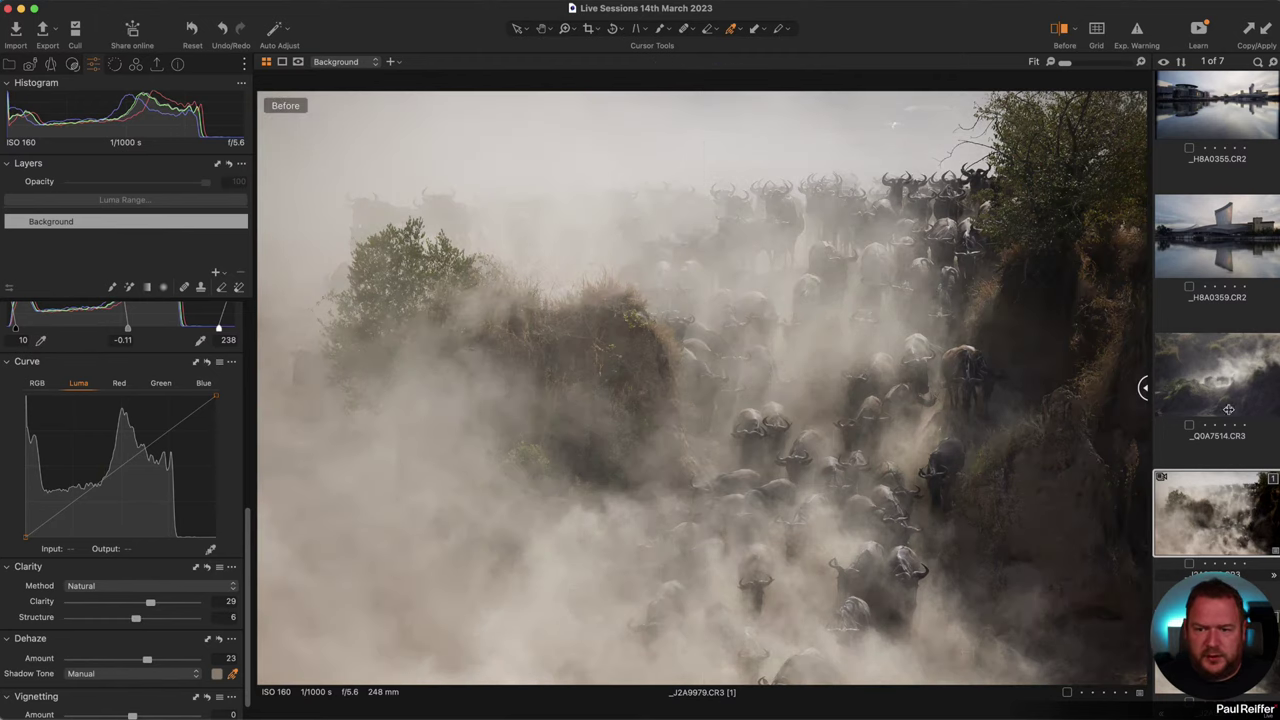
pyautogui.moveTo(1145, 388); pyautogui.dragTo(258, 388)
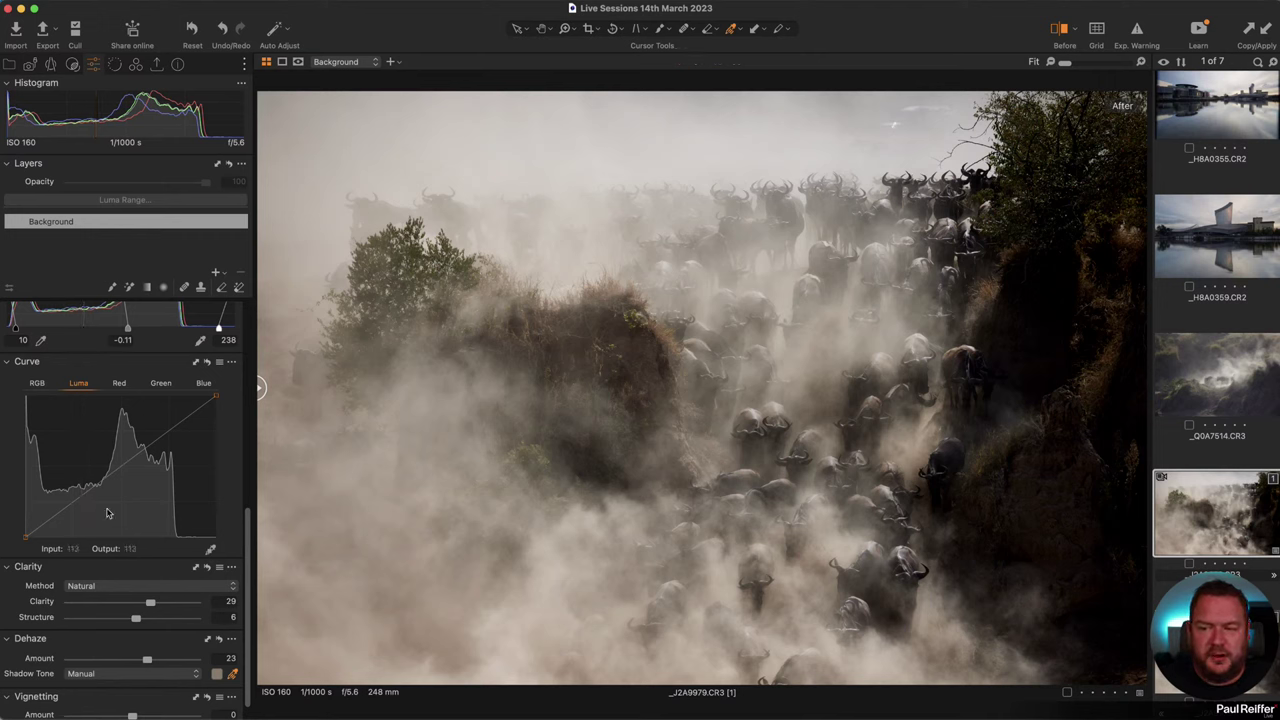
pyautogui.scroll(5, 175, 606)
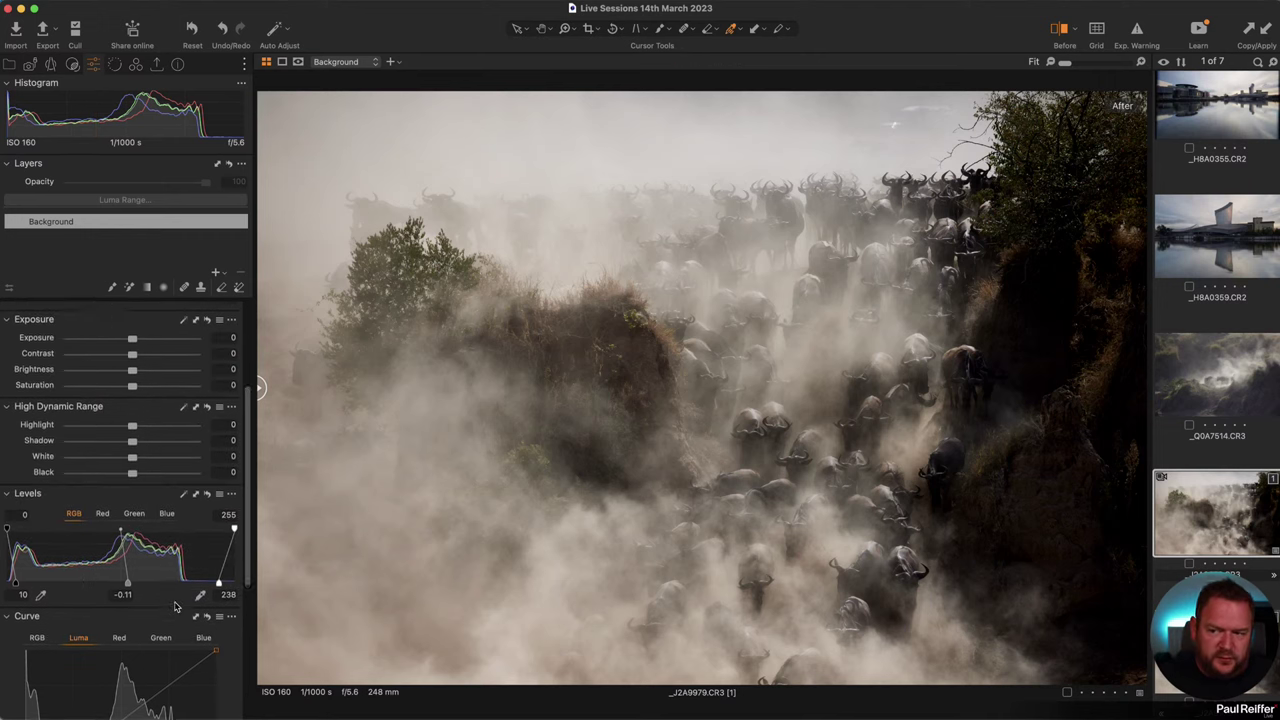
pyautogui.moveTo(218, 586); pyautogui.dragTo(222, 586)
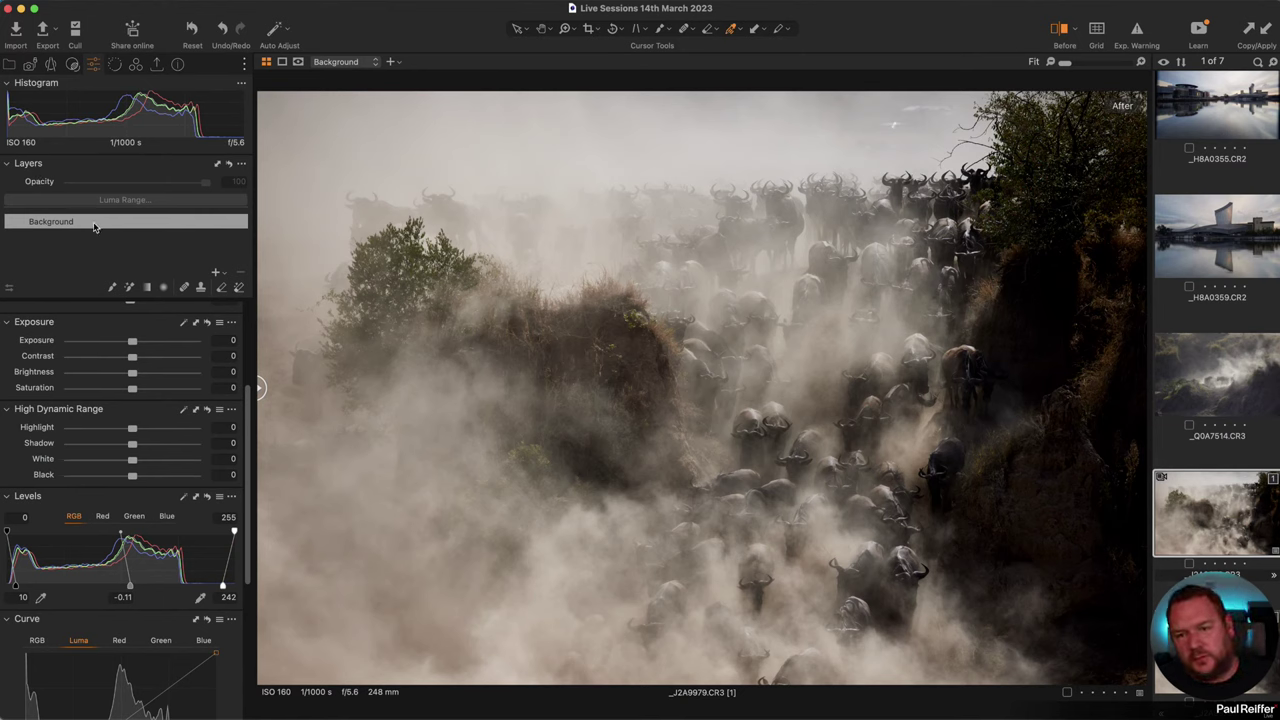
# Step: Add a new adjustment layer above the background and name it Base Edits
pyautogui.rightClick(94, 227)
pyautogui.click(155, 295)
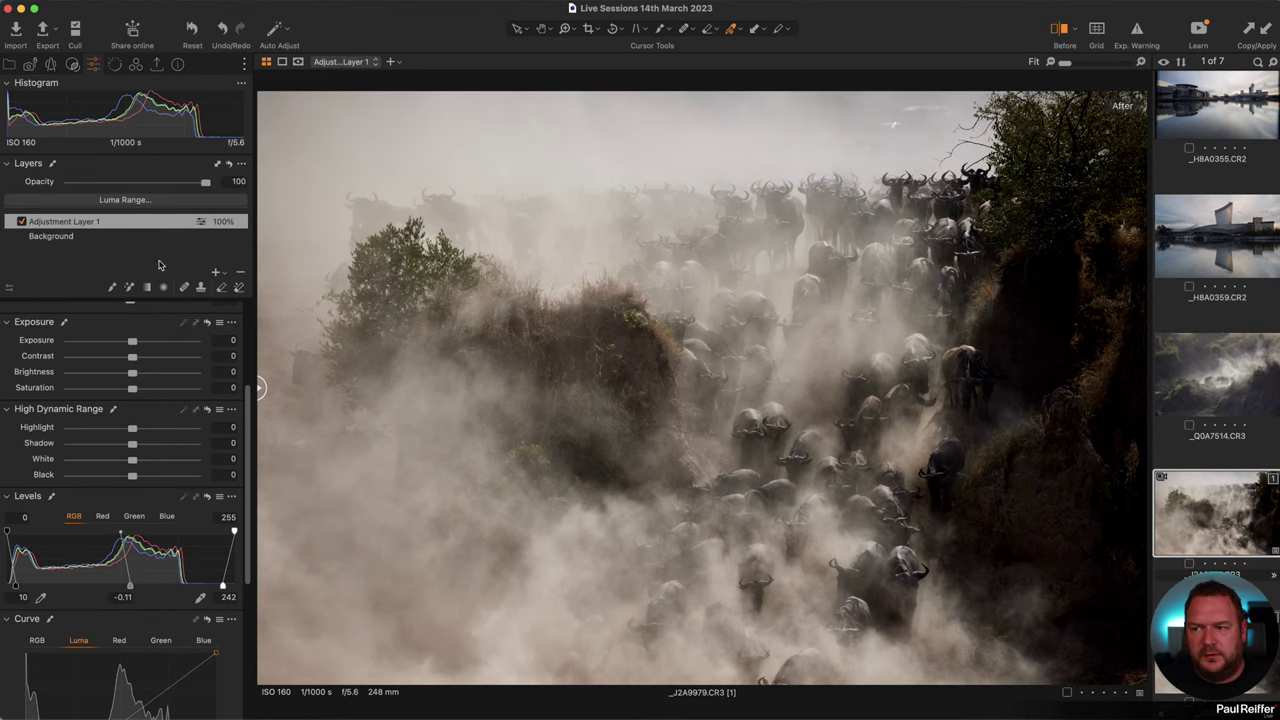
pyautogui.doubleClick(88, 221)
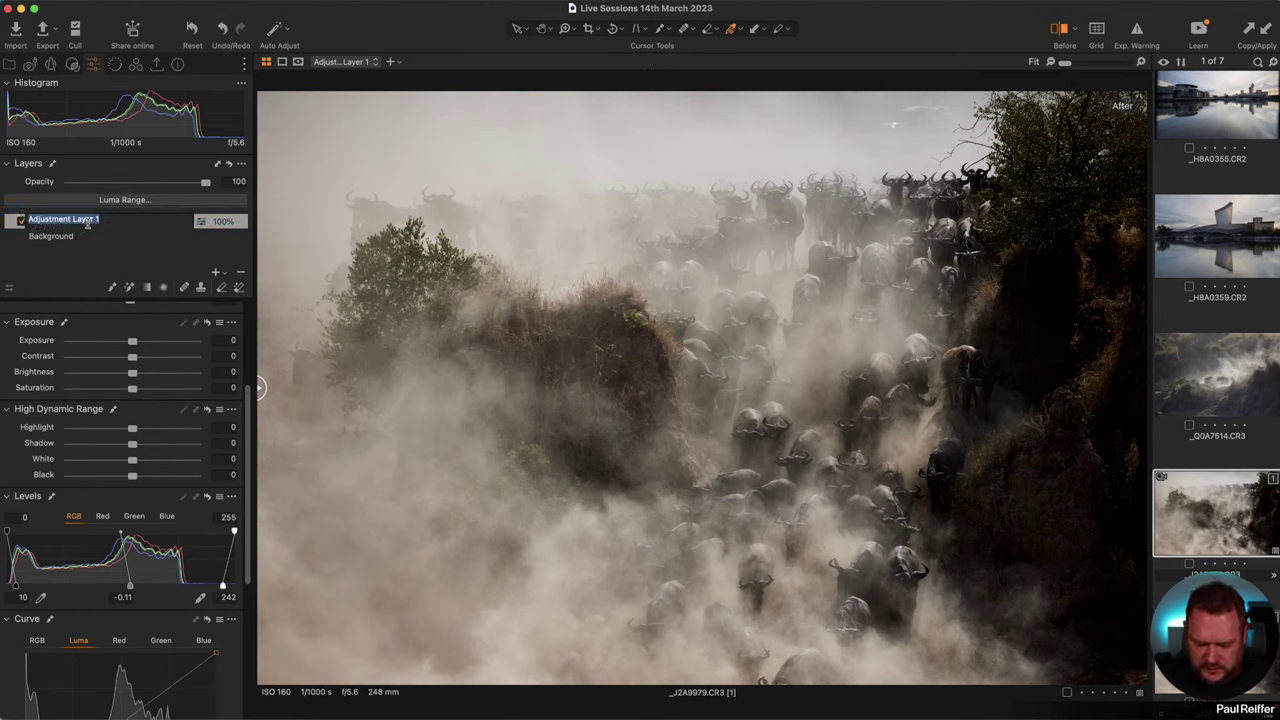
pyautogui.write('Ba')
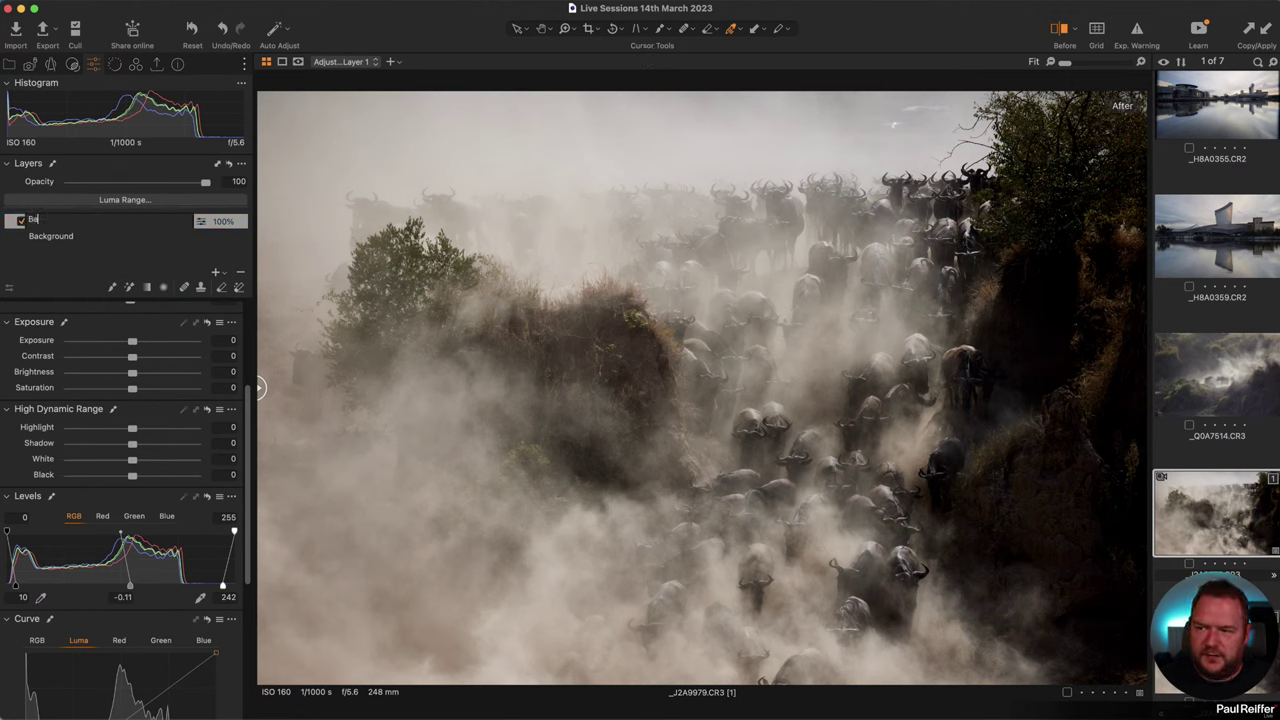
pyautogui.write('se Edits')
pyautogui.press('Return')
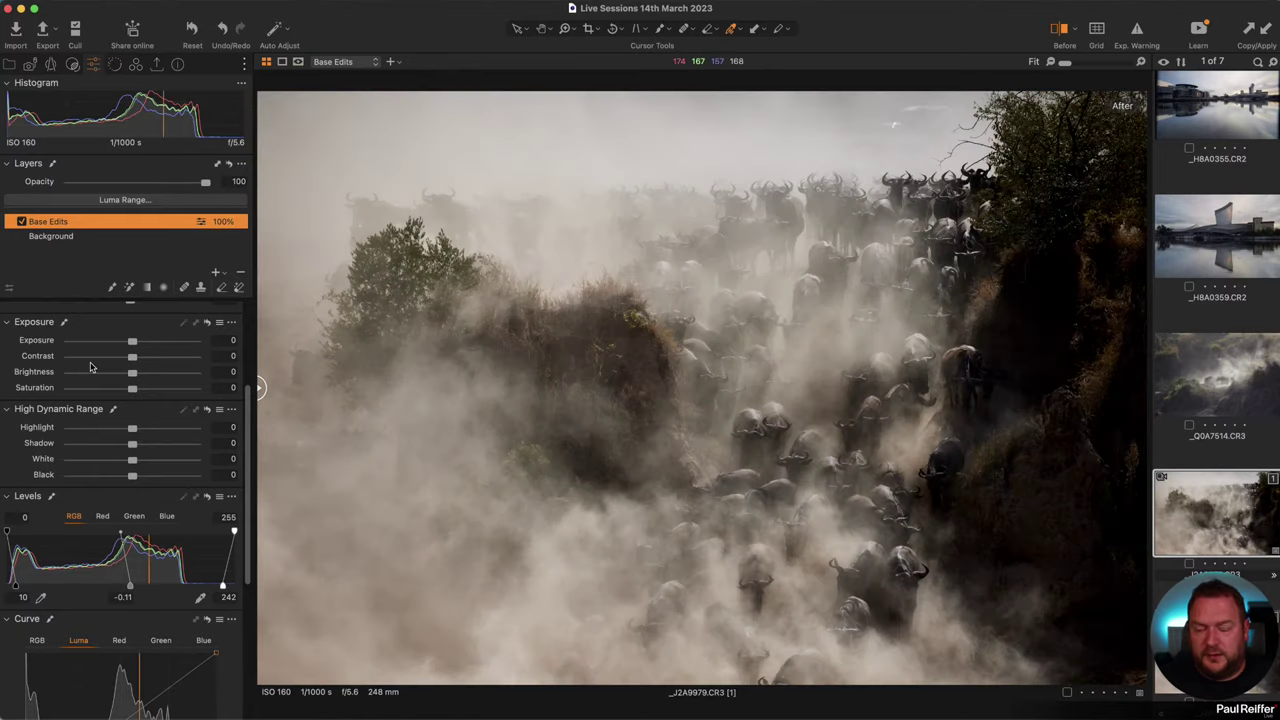
# Step: Show the Base Edits mask, partially erase it over the sky, dust and dark areas with a soft eraser, and hide the mask
pyautogui.press('b')
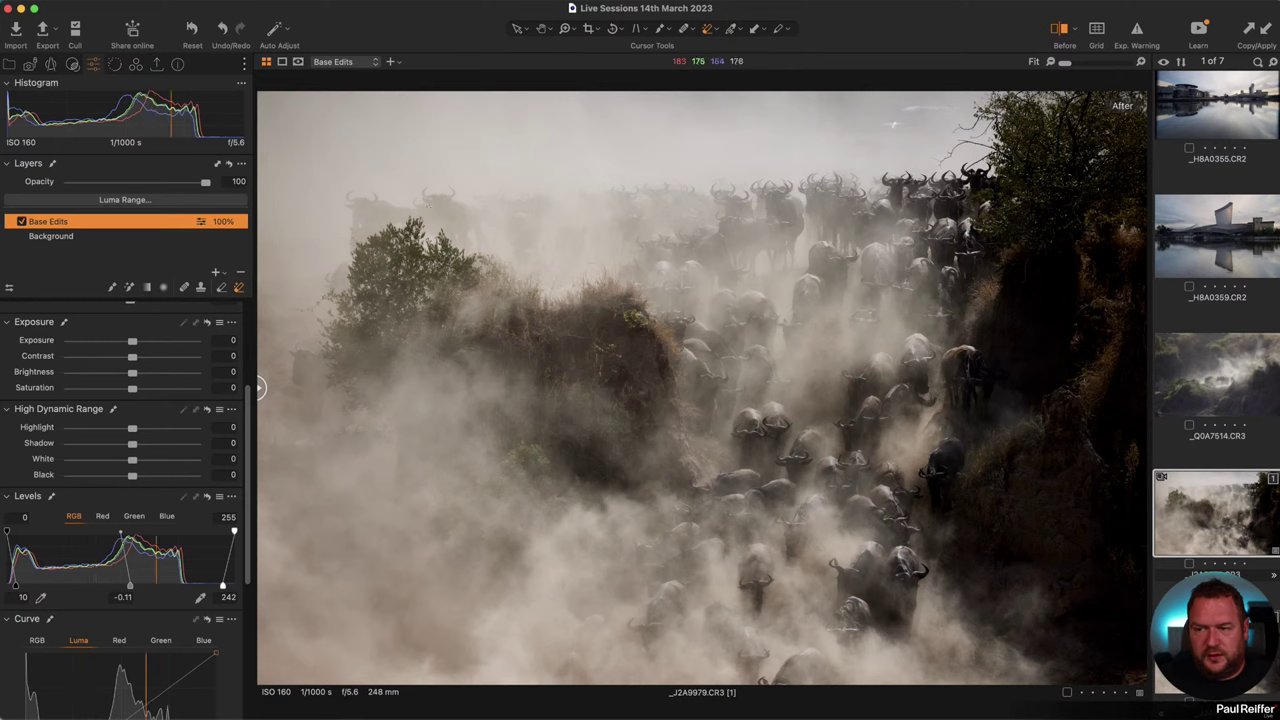
pyautogui.click(221, 289)
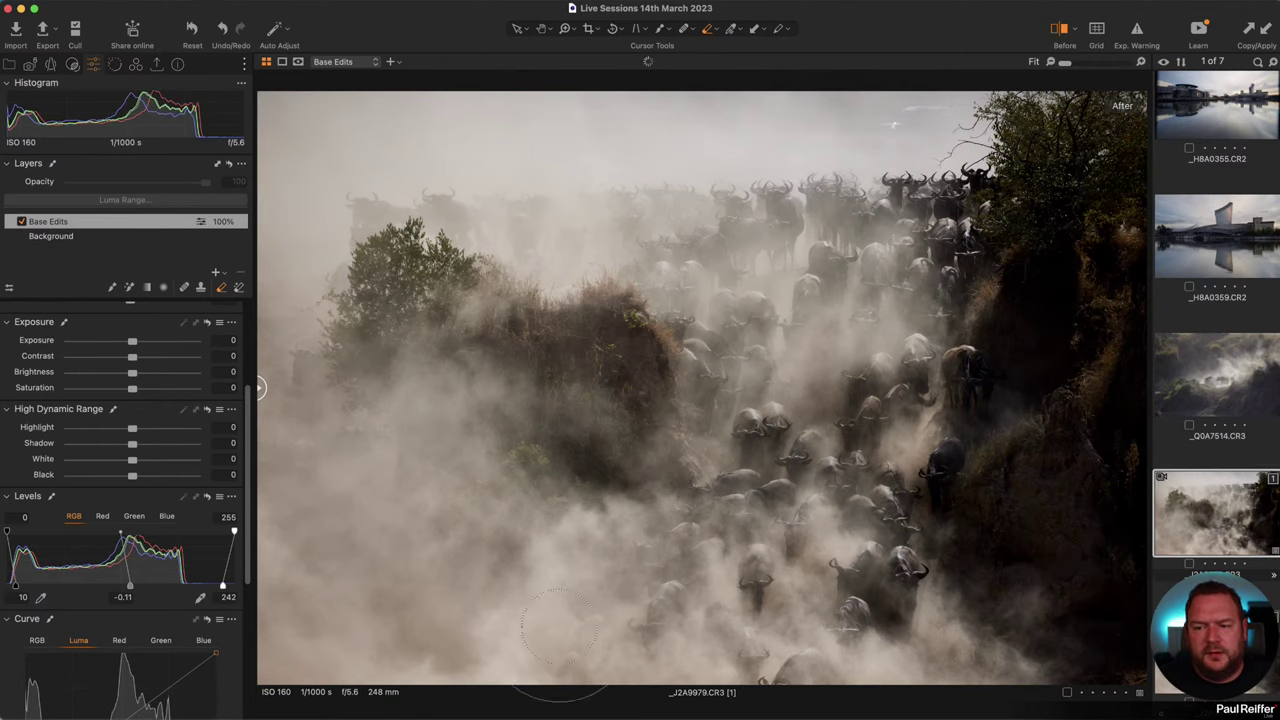
pyautogui.press('super+m')
pyautogui.press('m')
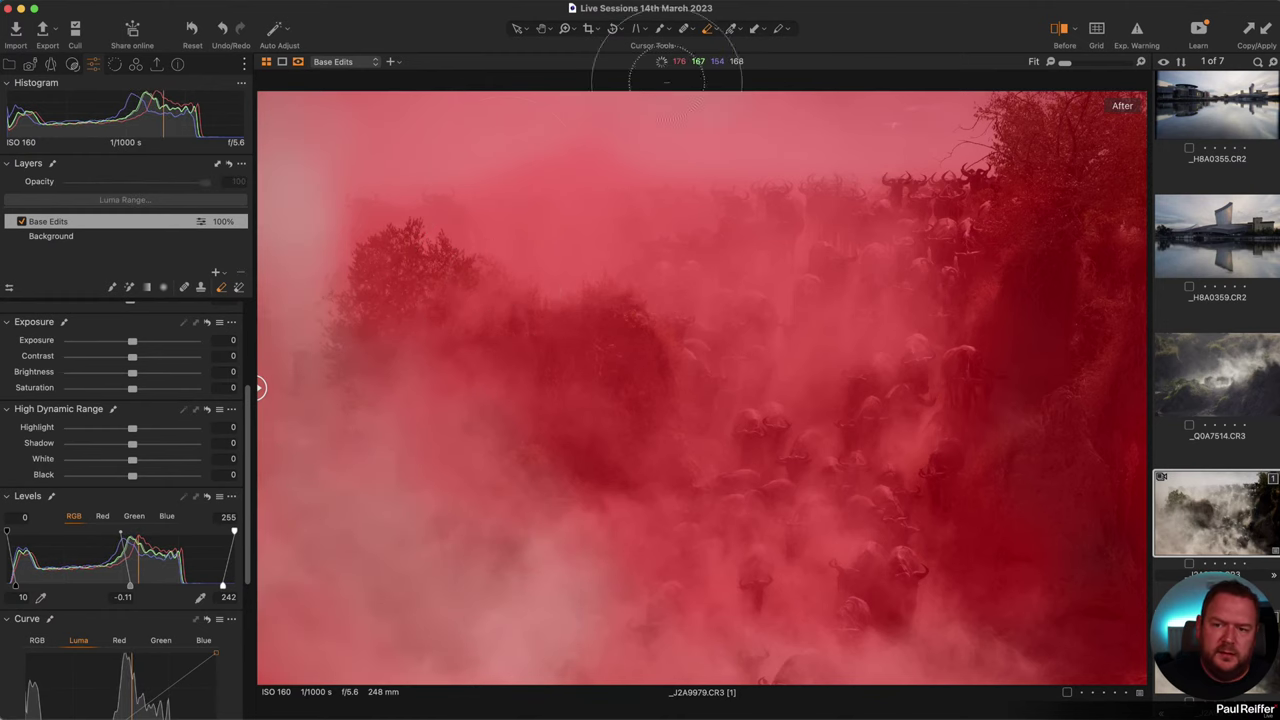
pyautogui.moveTo(705, 438)
pyautogui.mouseDown()
pyautogui.moveTo(543, 414)
pyautogui.moveTo(514, 329)
pyautogui.moveTo(400, 180)
pyautogui.moveTo(380, 120)
pyautogui.mouseUp()
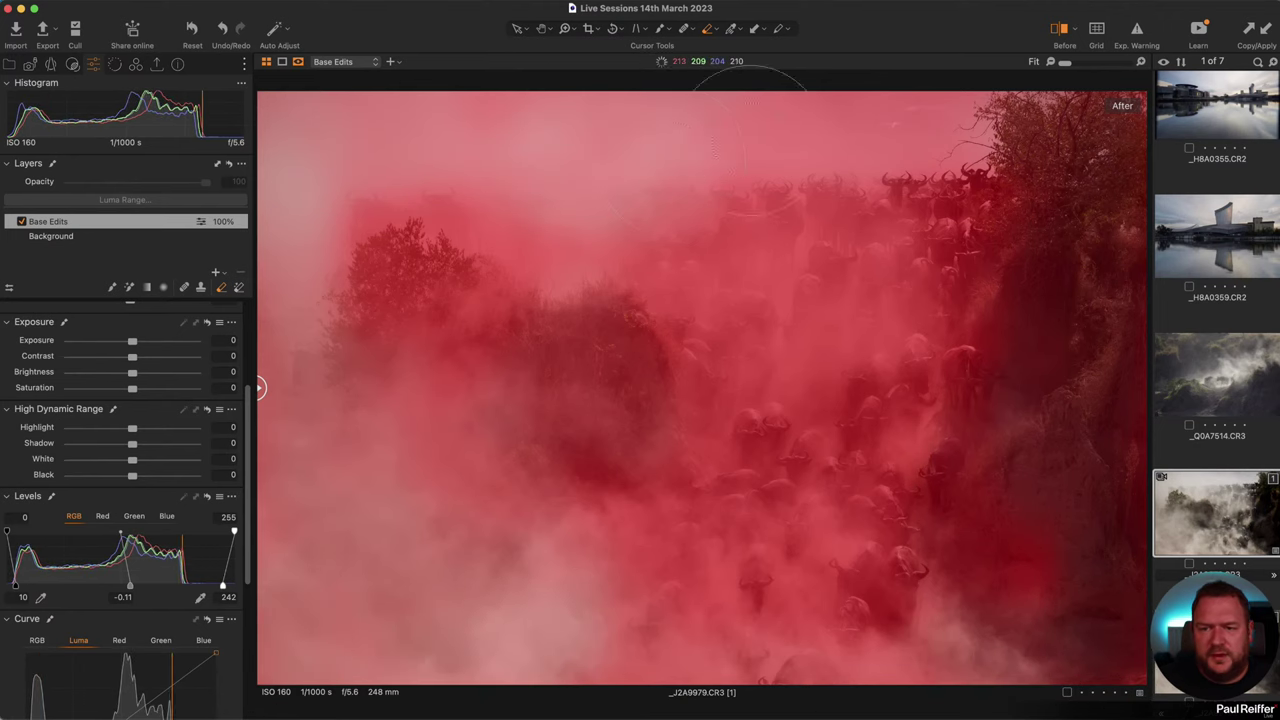
pyautogui.press('m')
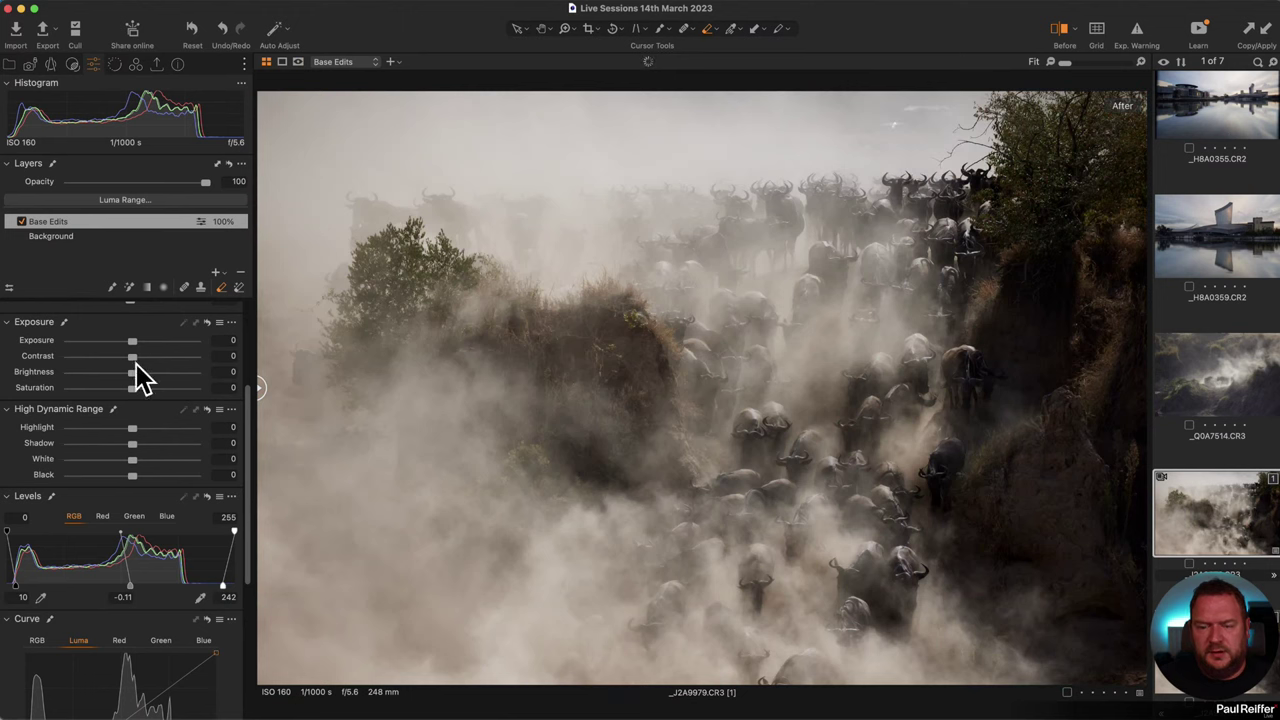
# Step: Set the Base Edits layer opacity to 85, comparing the photo with the layer off and on
pyautogui.click(22, 223)
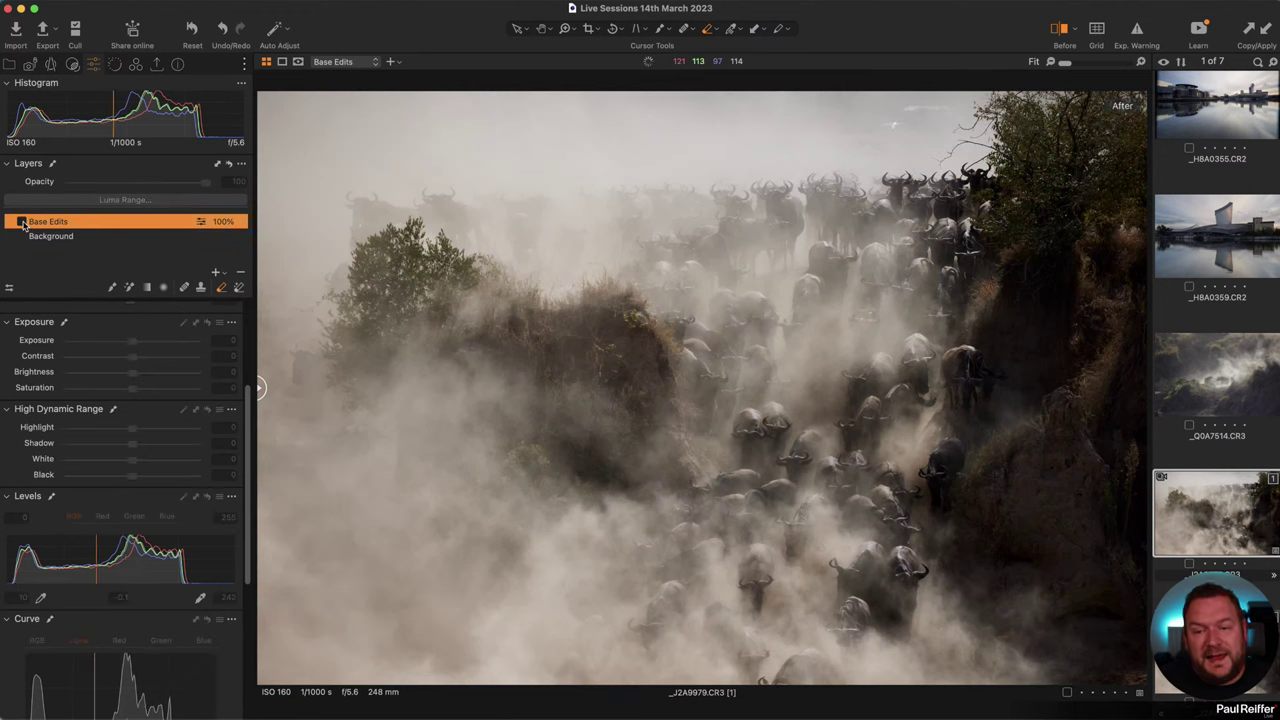
pyautogui.click(22, 223)
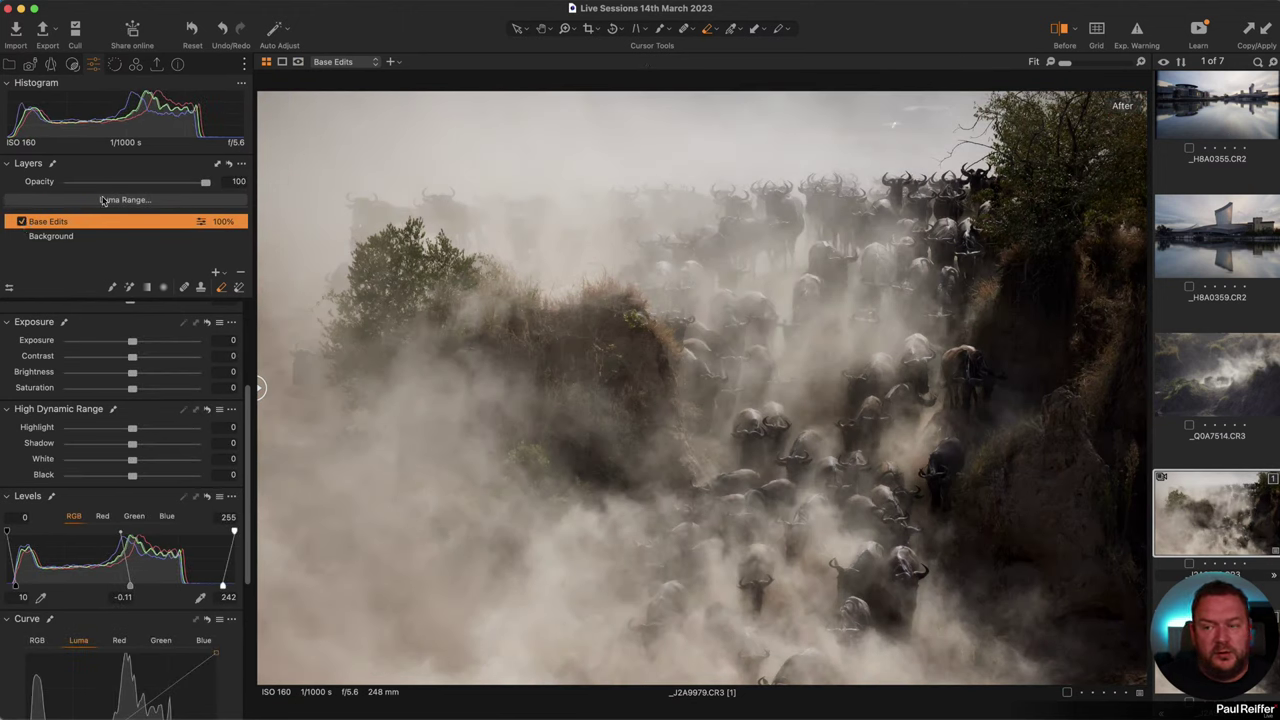
pyautogui.moveTo(206, 184)
pyautogui.mouseDown()
pyautogui.moveTo(162, 186)
pyautogui.moveTo(185, 184)
pyautogui.mouseUp()
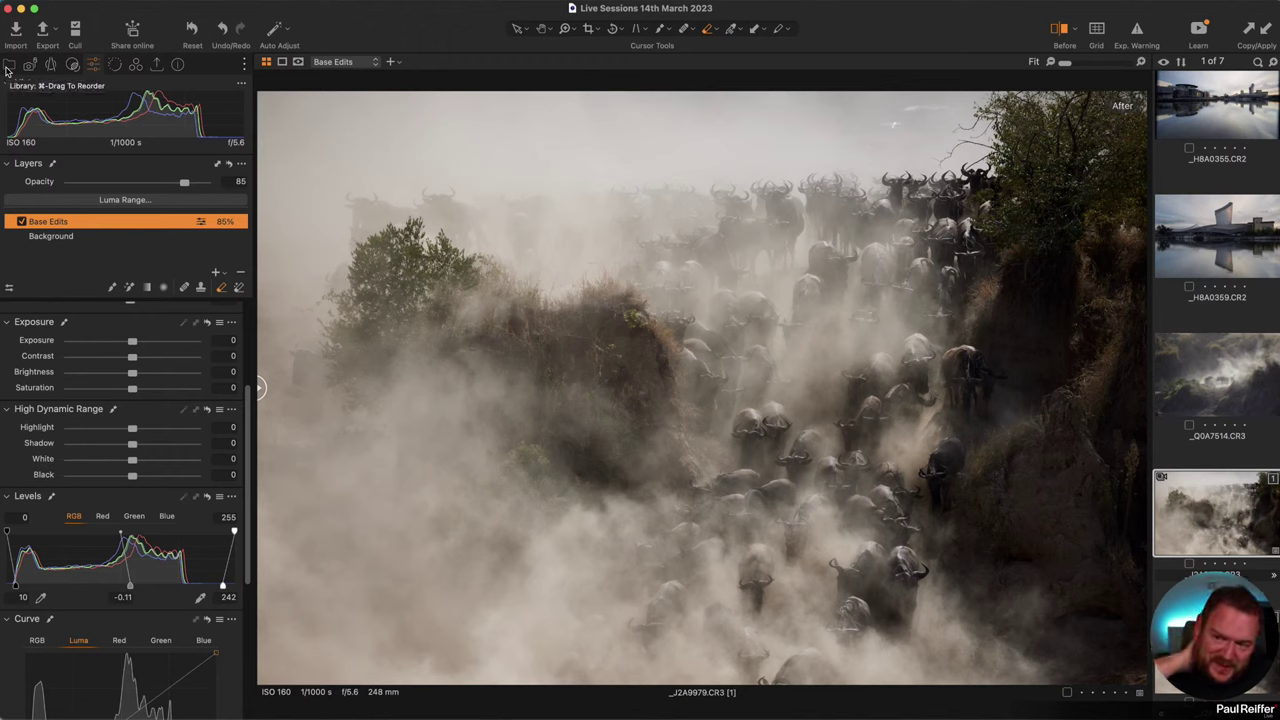
pyautogui.click(22, 221)
pyautogui.click(22, 221)
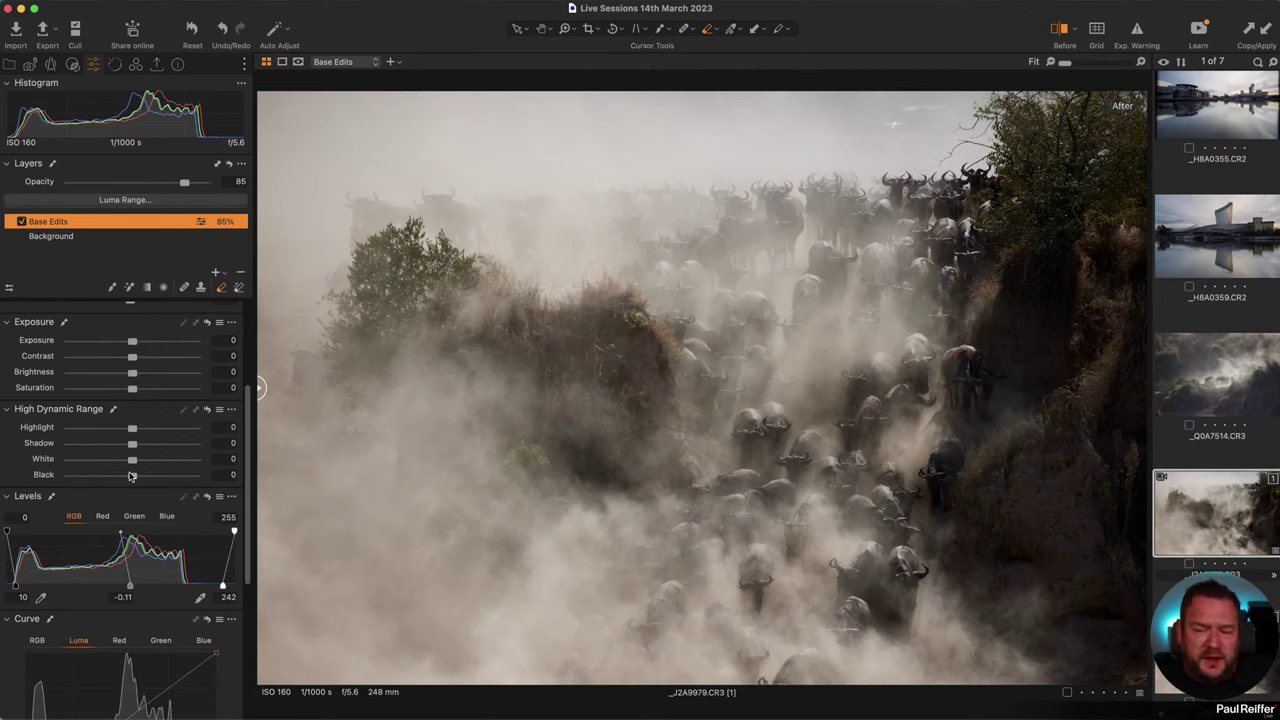
# Step: Add a gentle S-shaped contrast to the Luma curve, slightly lowering its darker midtones
pyautogui.scroll(-5, 150, 520)
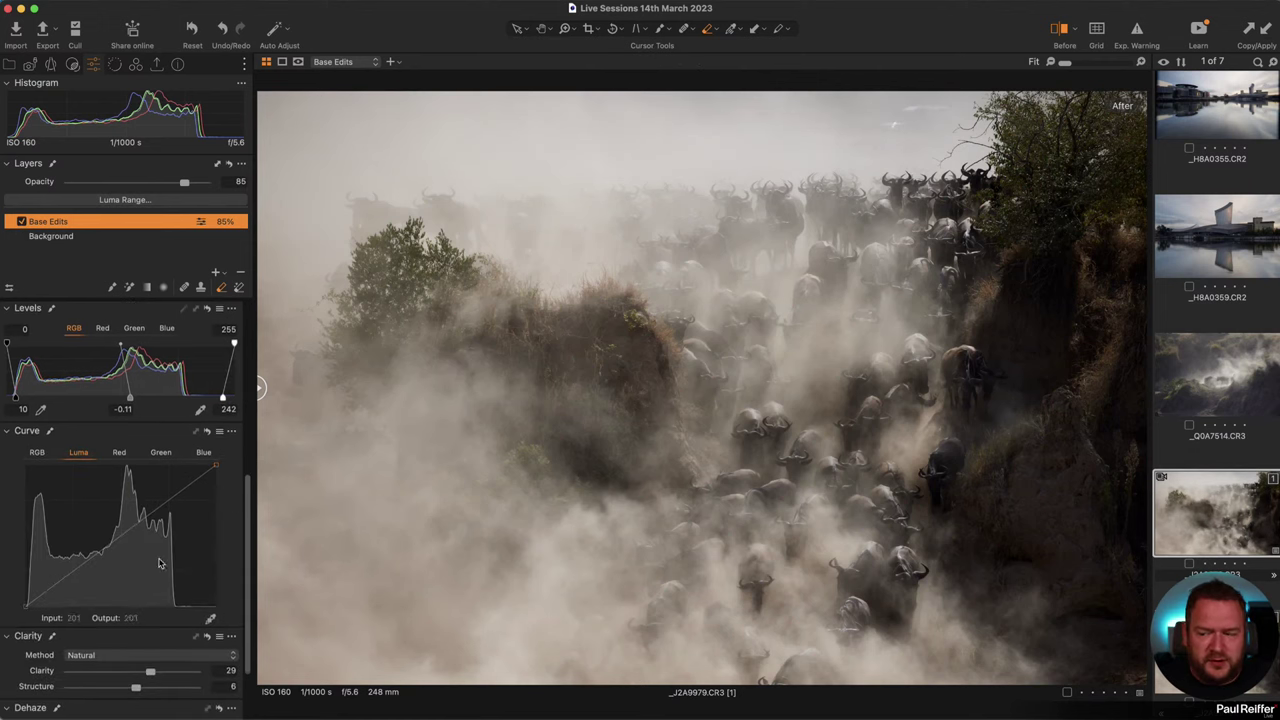
pyautogui.moveTo(120, 540)
pyautogui.mouseDown()
pyautogui.moveTo(131, 524)
pyautogui.moveTo(115, 540)
pyautogui.mouseUp()
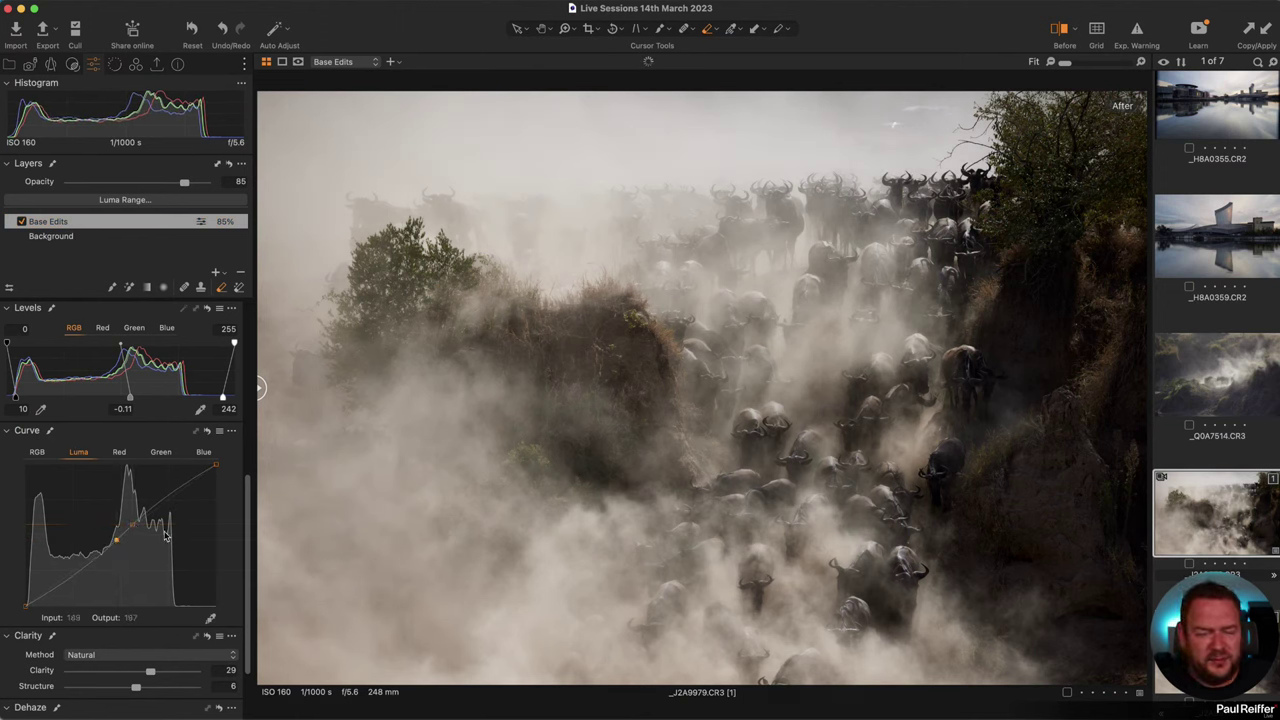
# Step: Tint the 3-Way color balance with faintly blue shadows and slightly warm orange highlights and midtones
pyautogui.click(136, 65)
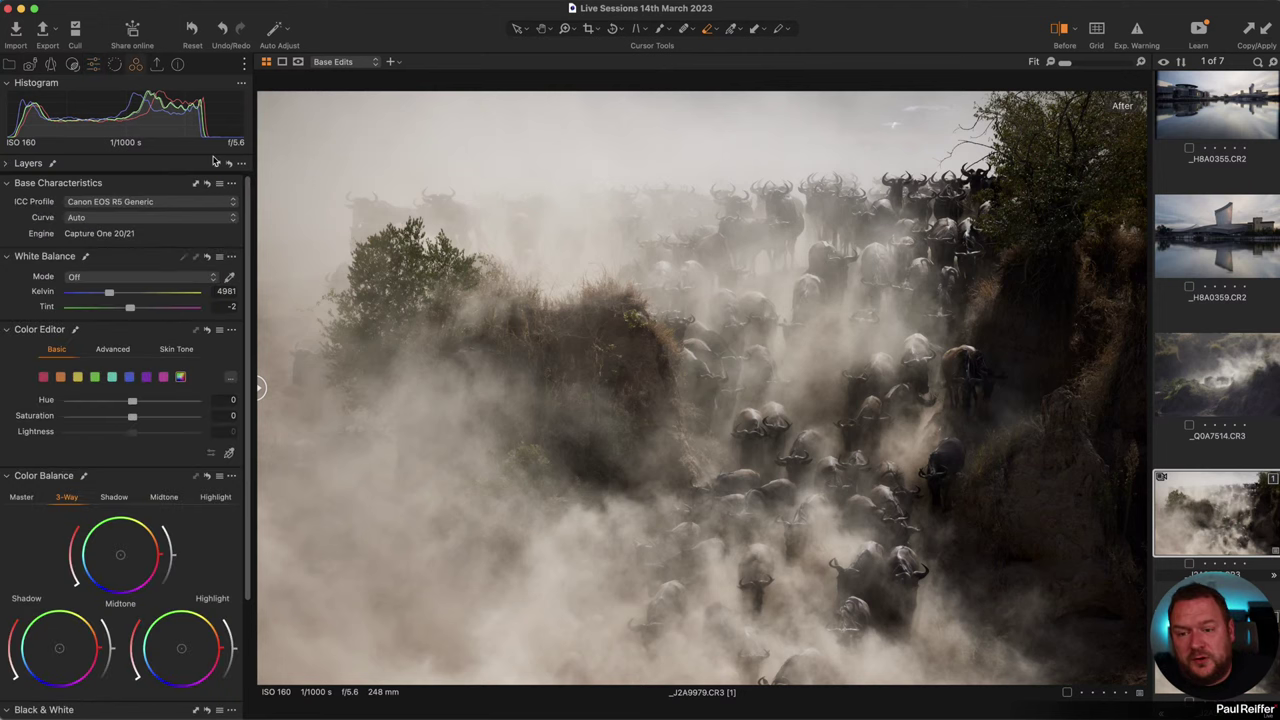
pyautogui.scroll(-3, 108, 498)
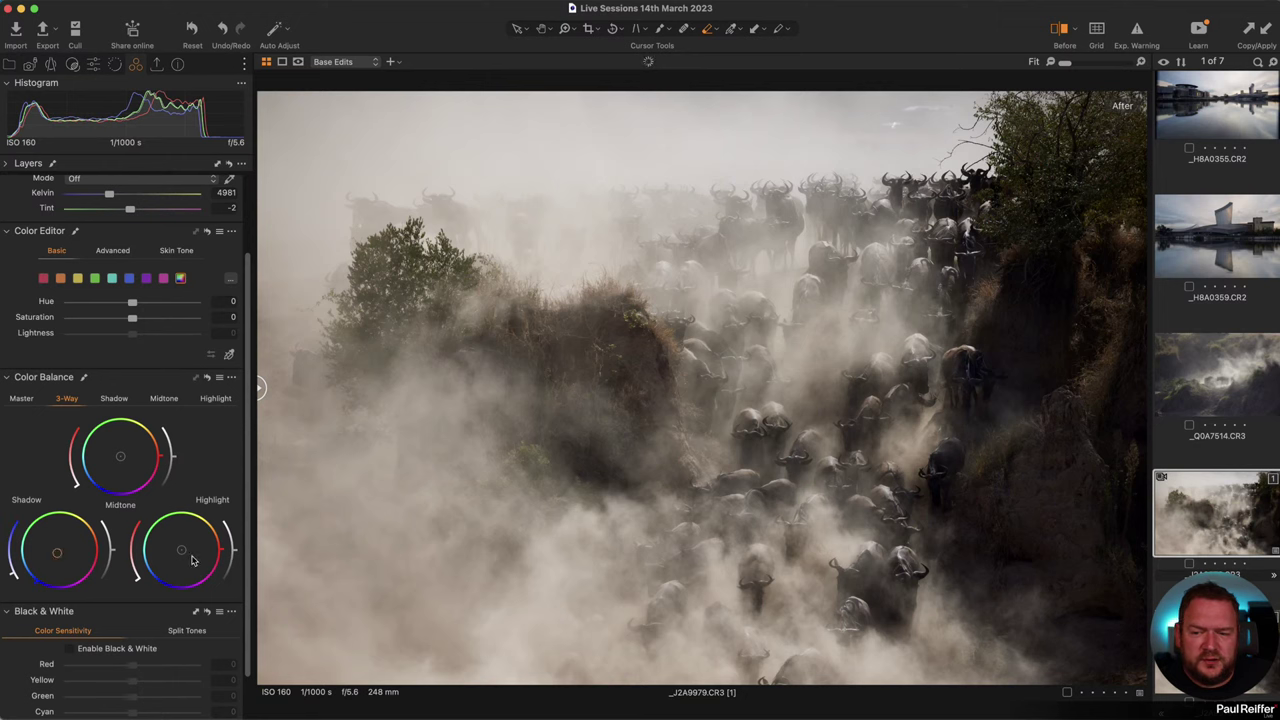
pyautogui.moveTo(181, 549); pyautogui.dragTo(190, 547)
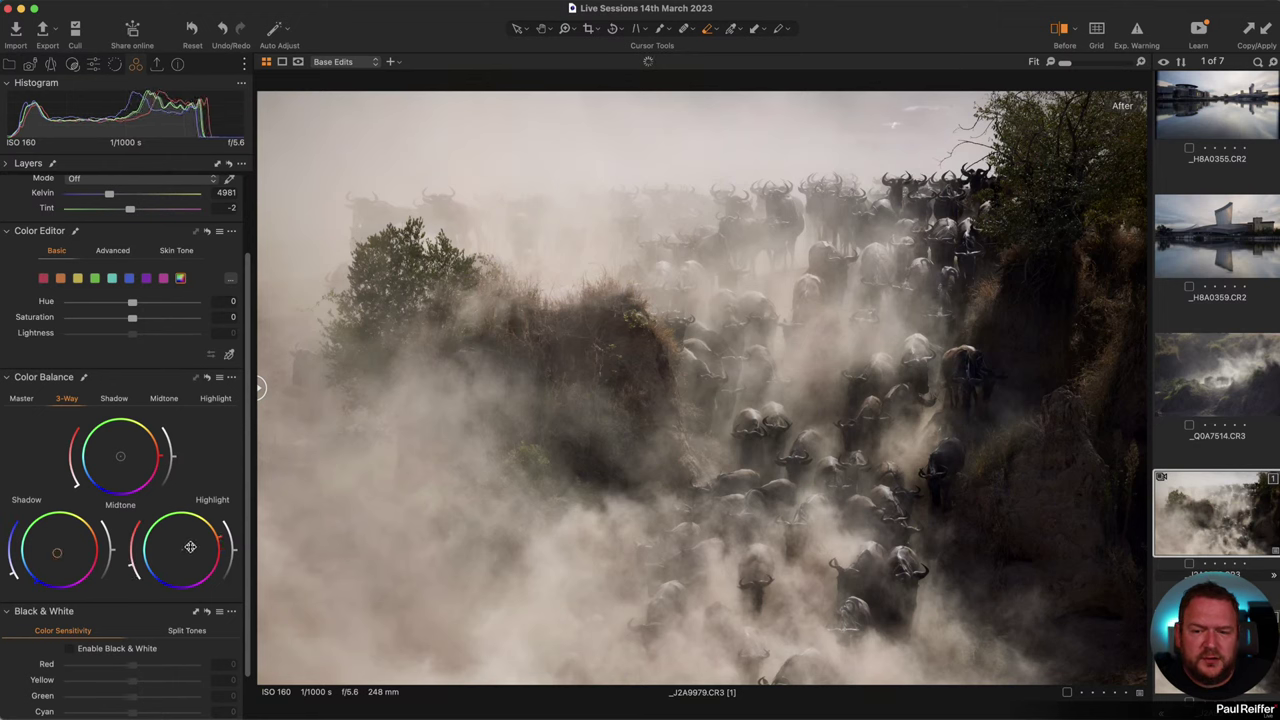
pyautogui.moveTo(121, 457); pyautogui.dragTo(125, 454)
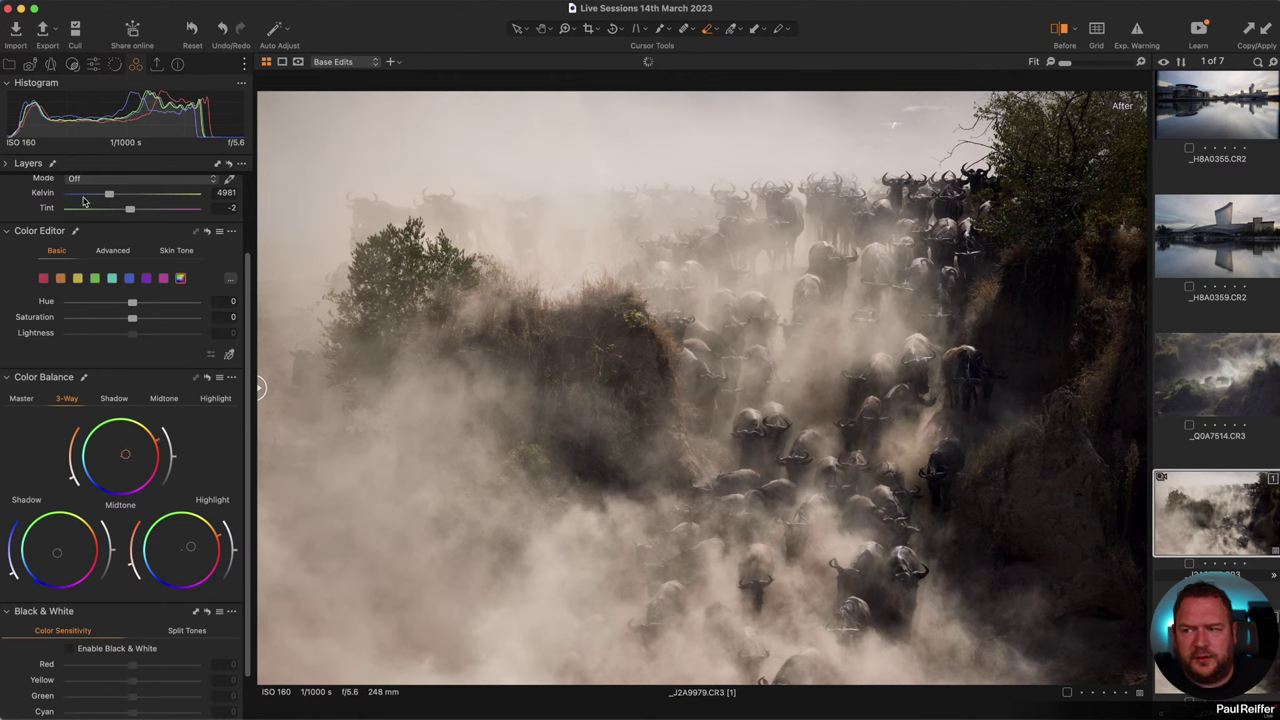
pyautogui.scroll(3, 85, 196)
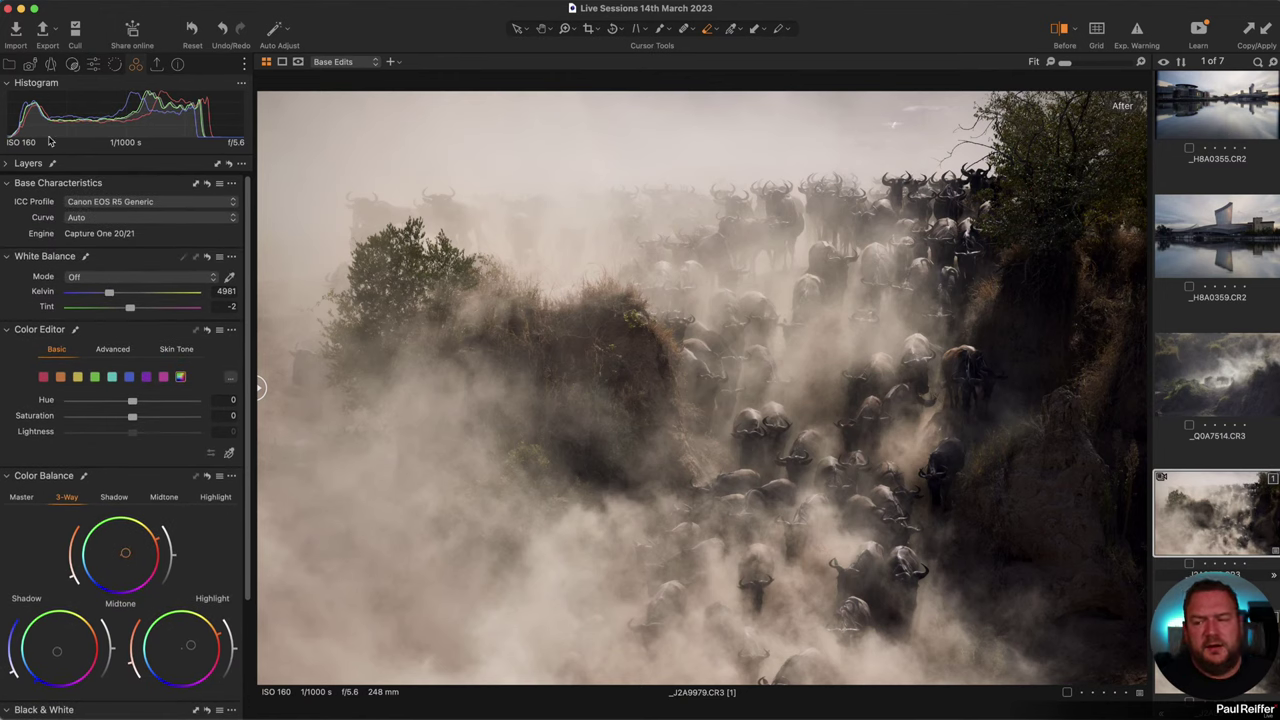
# Step: Compare the photo with Base Edits off and on, and side by side with the second wildebeest variant
pyautogui.click(92, 65)
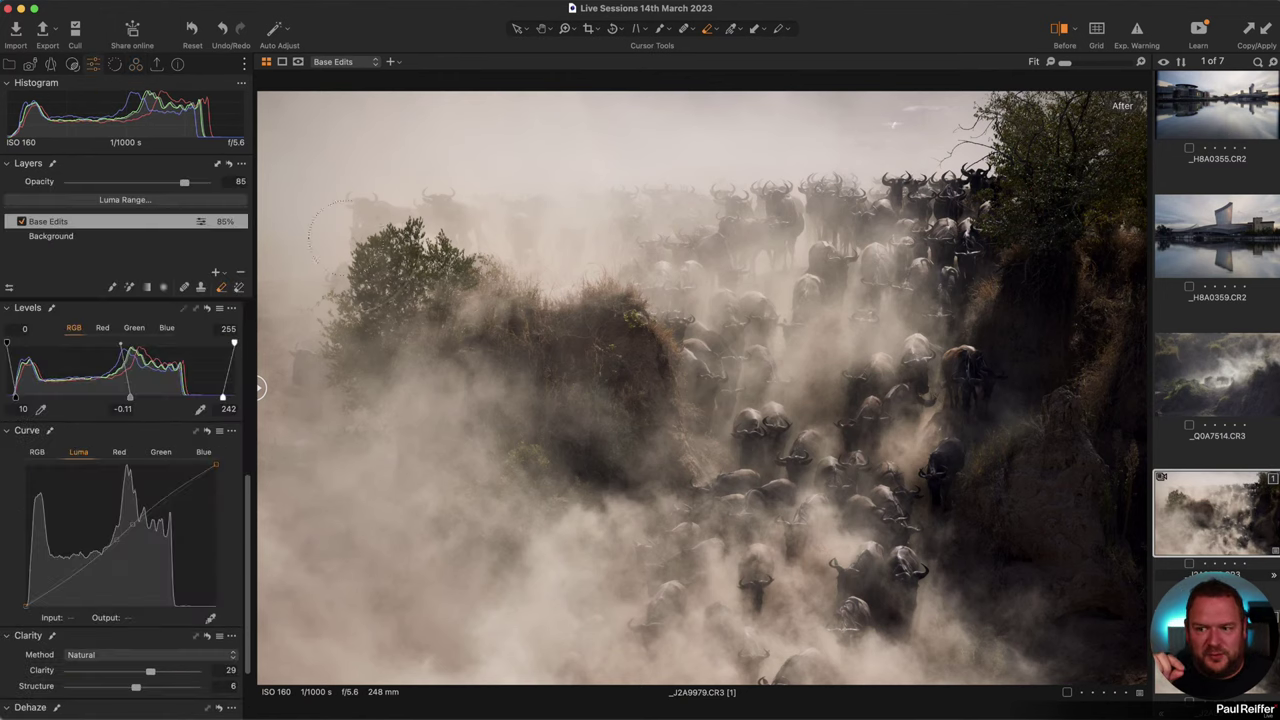
pyautogui.click(22, 222)
pyautogui.click(22, 222)
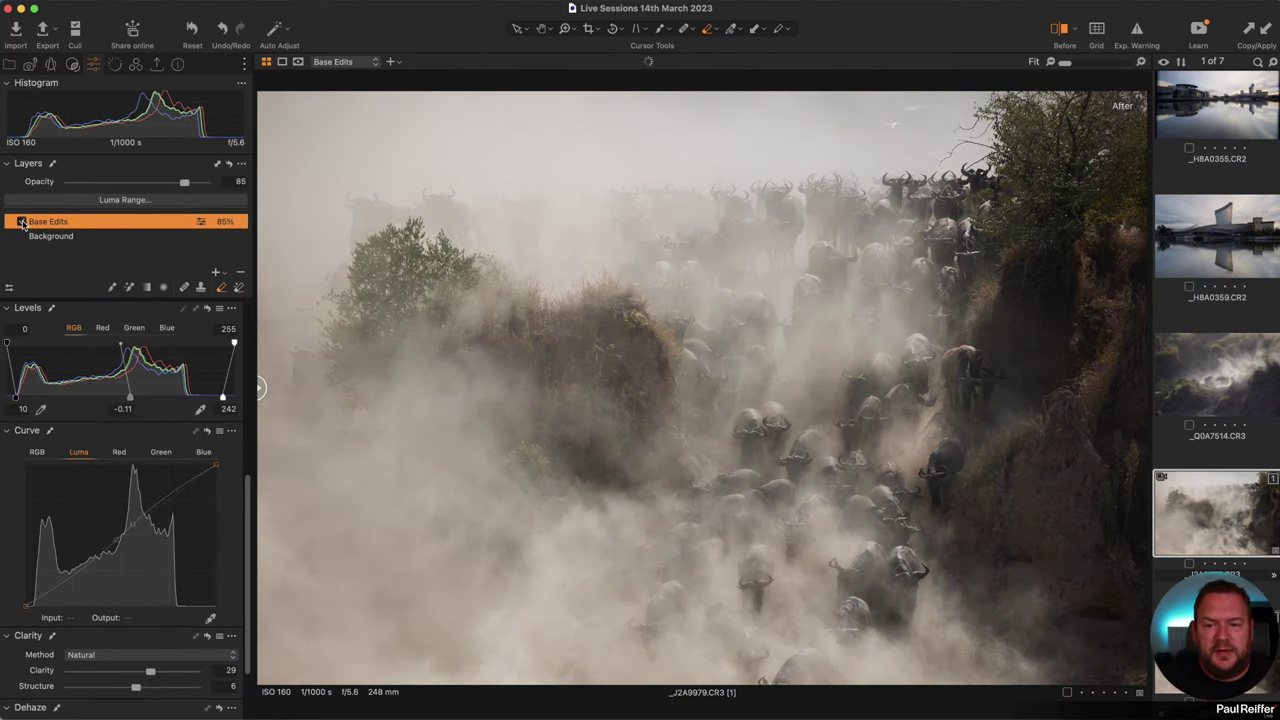
pyautogui.press('y')
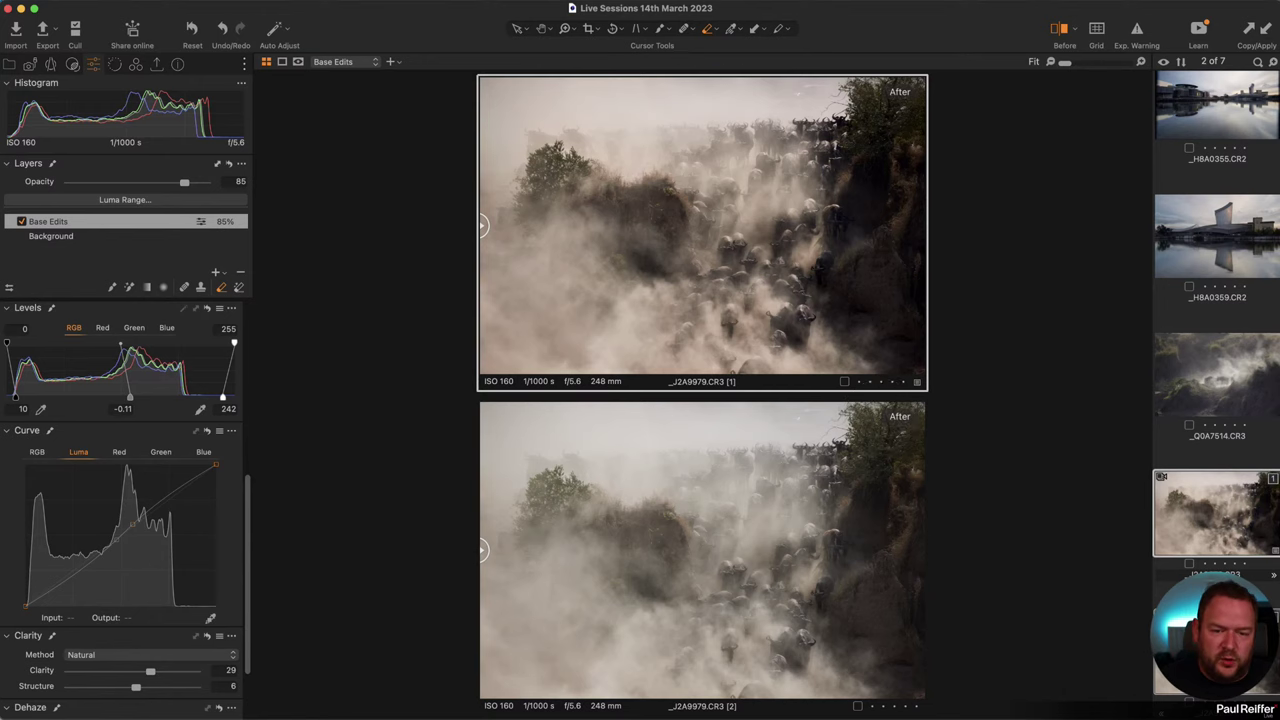
pyautogui.click(1210, 515)
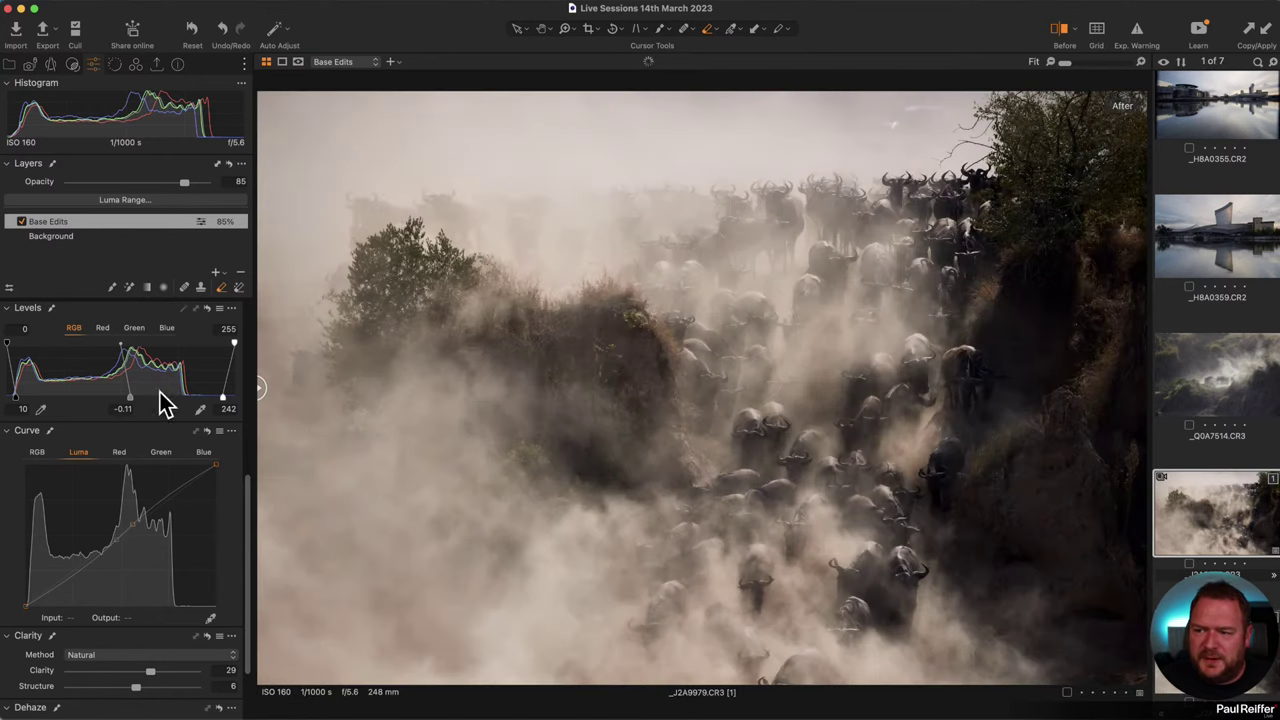
# Step: Reduce the warm tint of the 3-Way highlights and midtones, moving both closer to neutral with a slight red bias
pyautogui.click(134, 64)
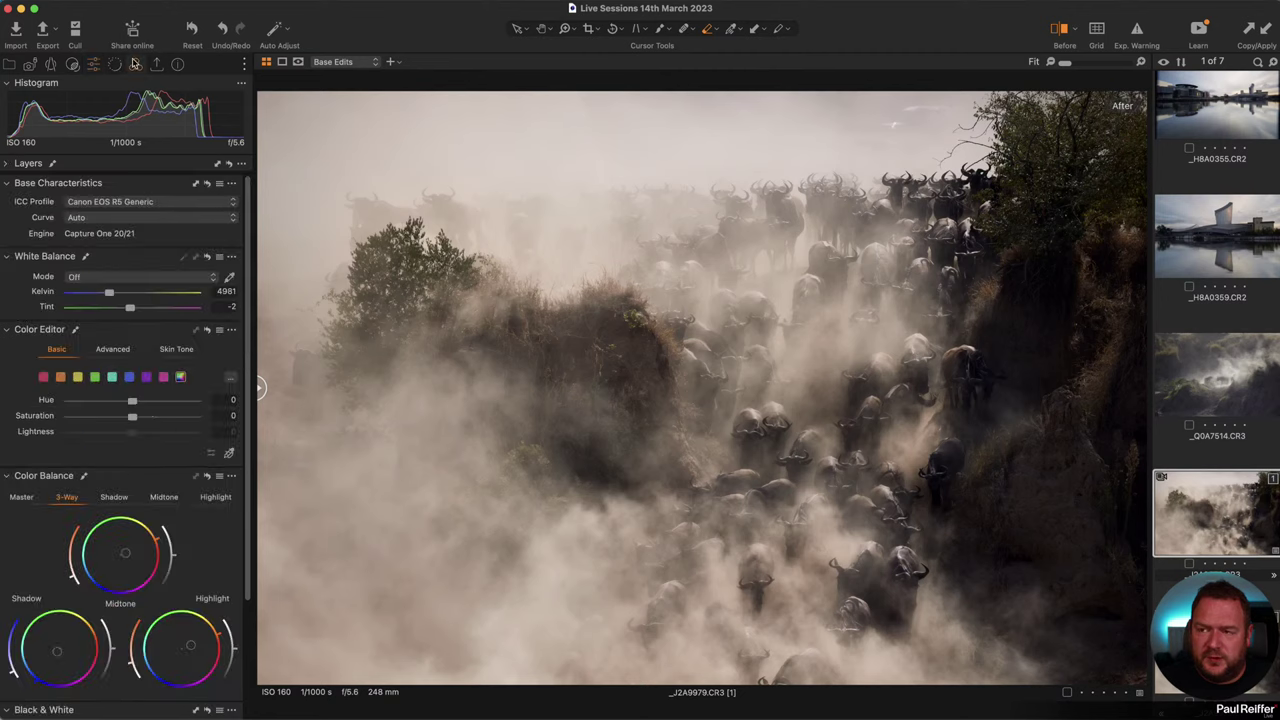
pyautogui.scroll(-5, 150, 480)
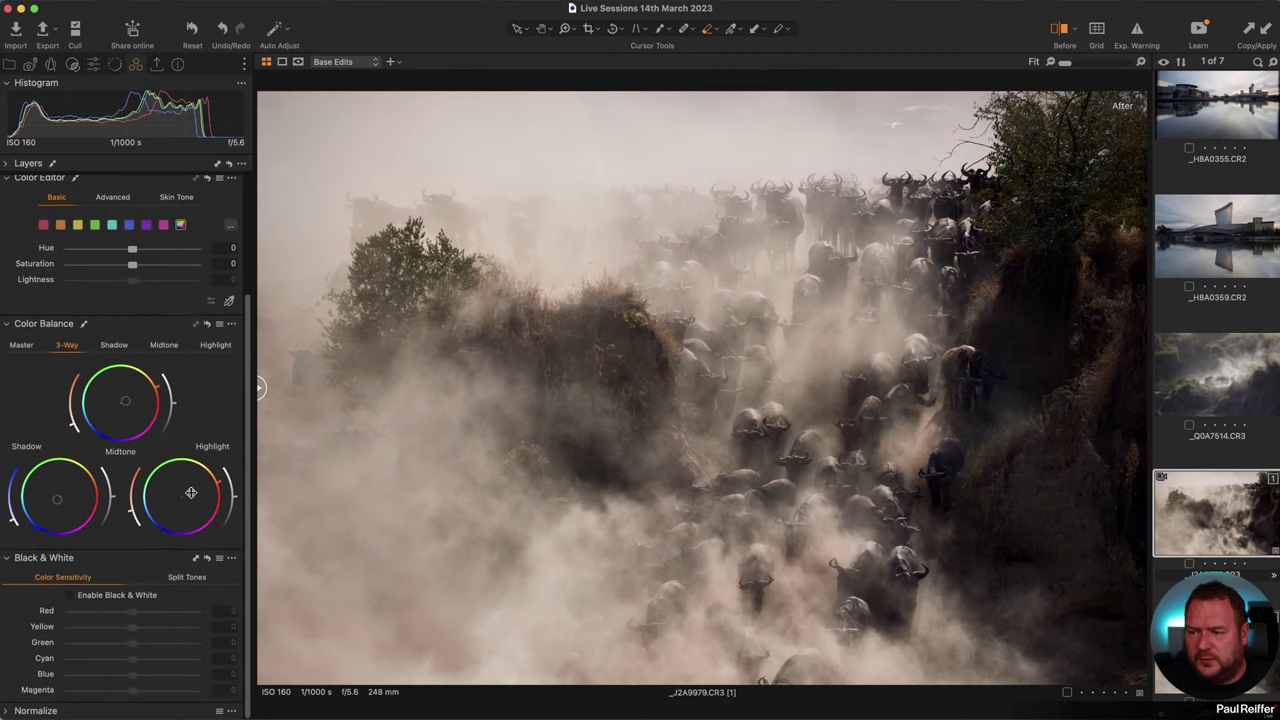
pyautogui.moveTo(191, 492); pyautogui.dragTo(187, 495)
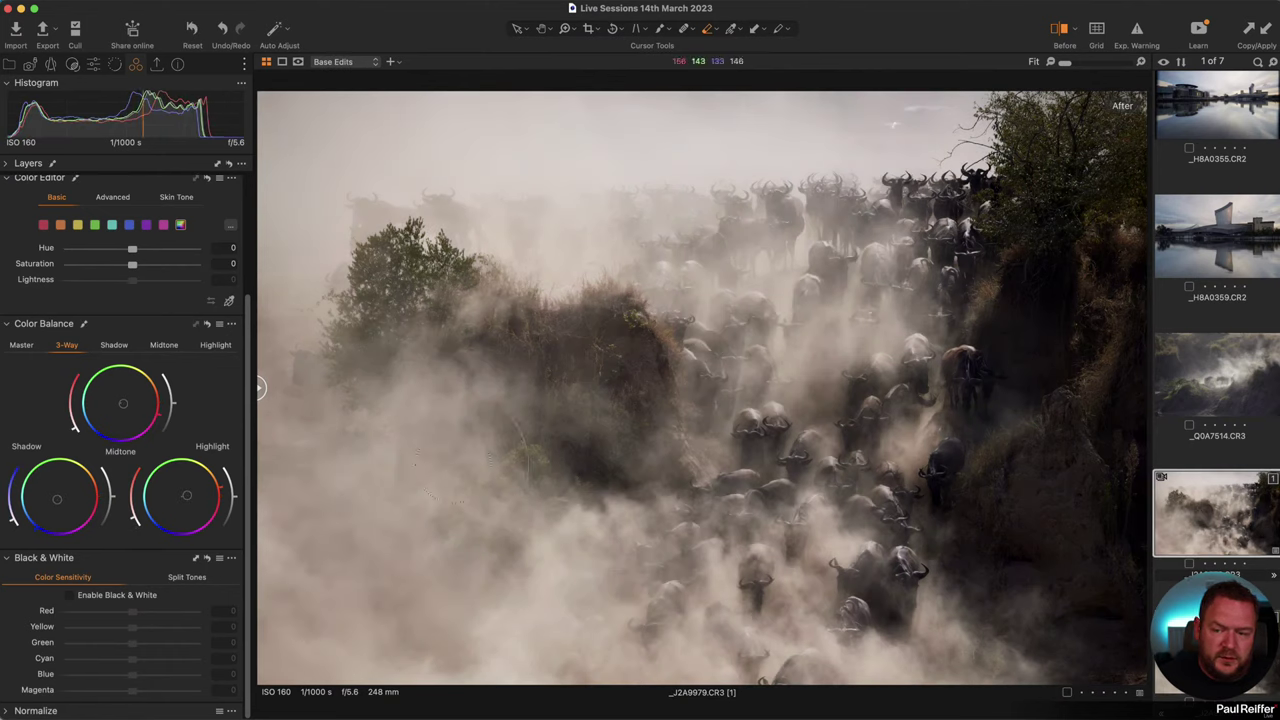
pyautogui.scroll(-2, 92, 500)
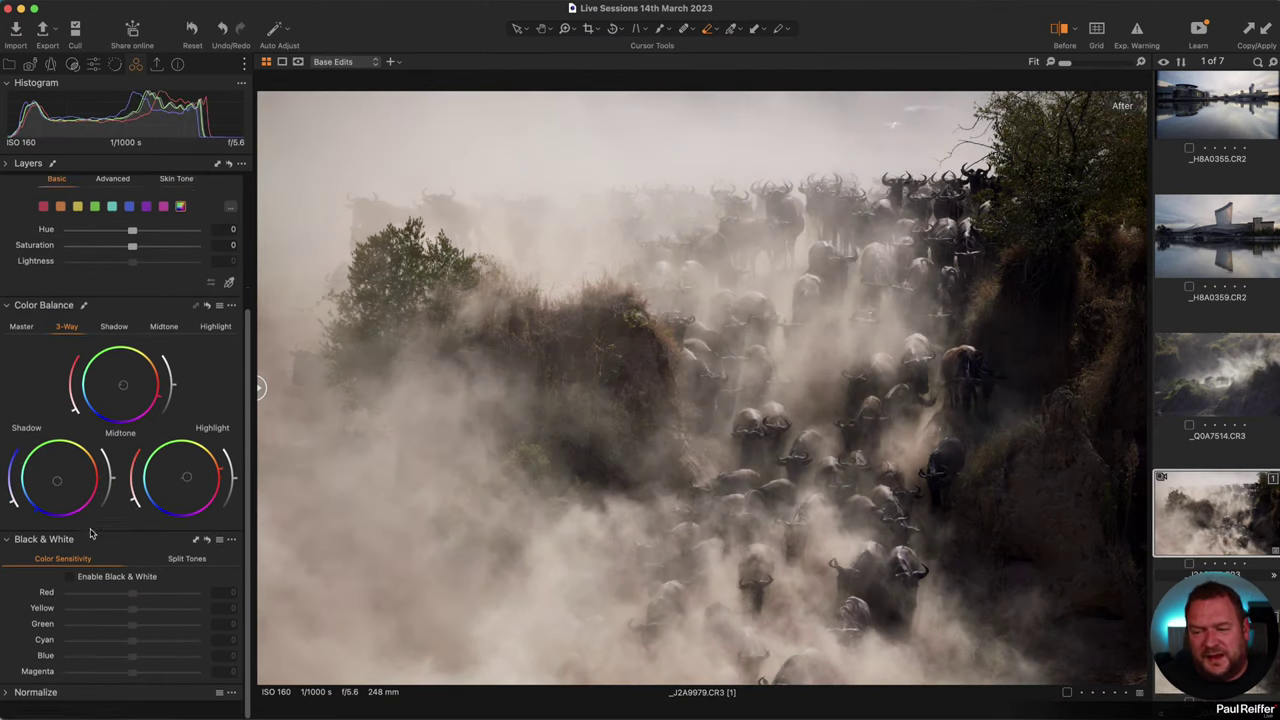
# Step: Try an Elliptic on Crop vignette amount of -0.32 and reset it to 0
pyautogui.click(93, 63)
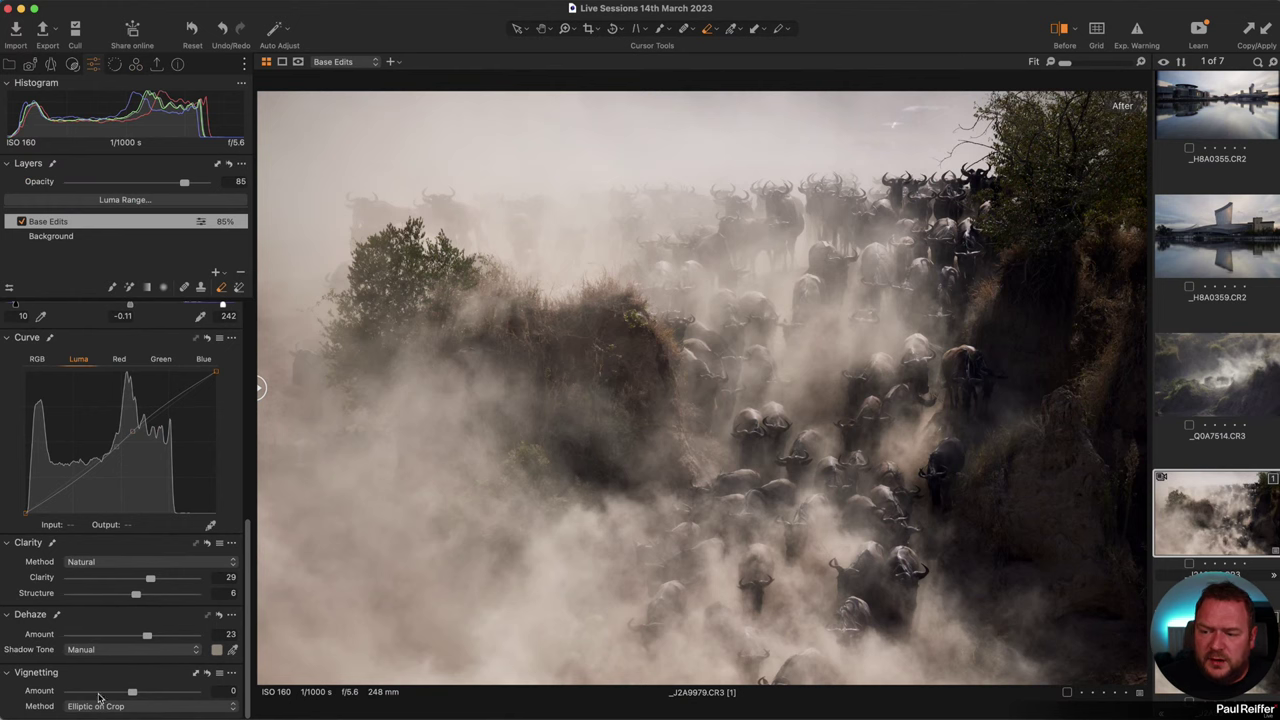
pyautogui.moveTo(99, 694); pyautogui.dragTo(127, 691)
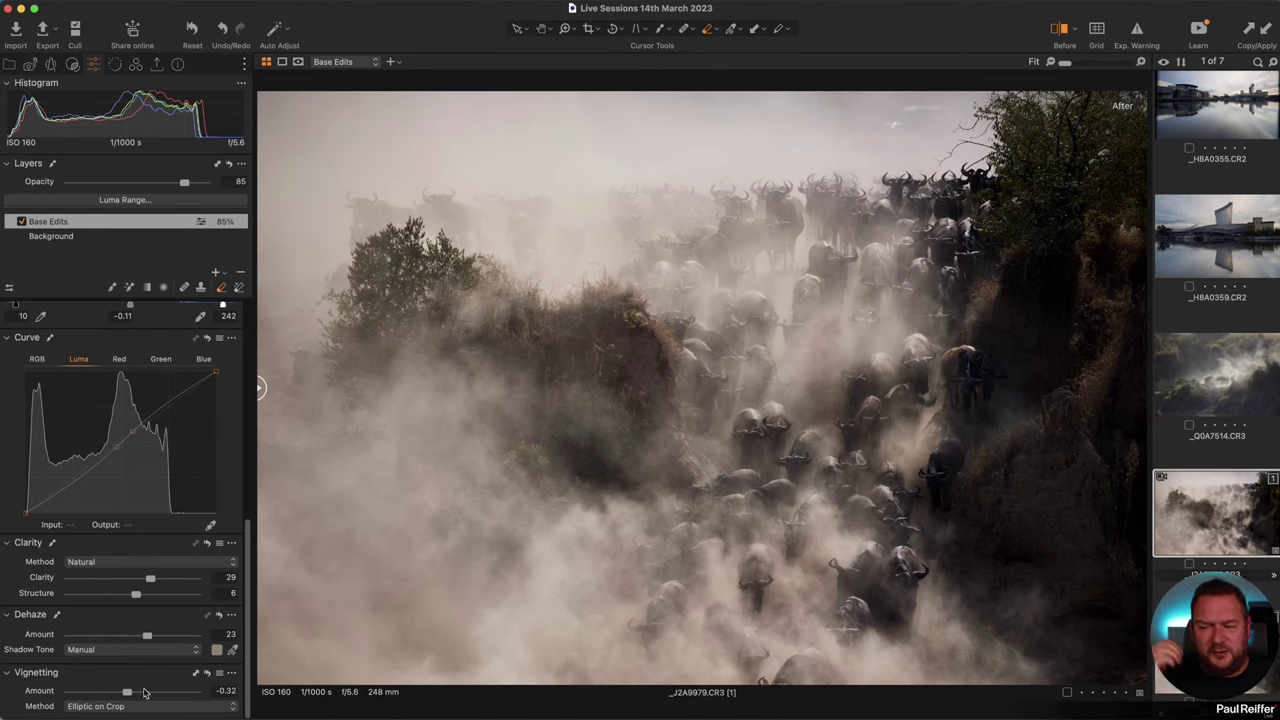
pyautogui.doubleClick(128, 692)
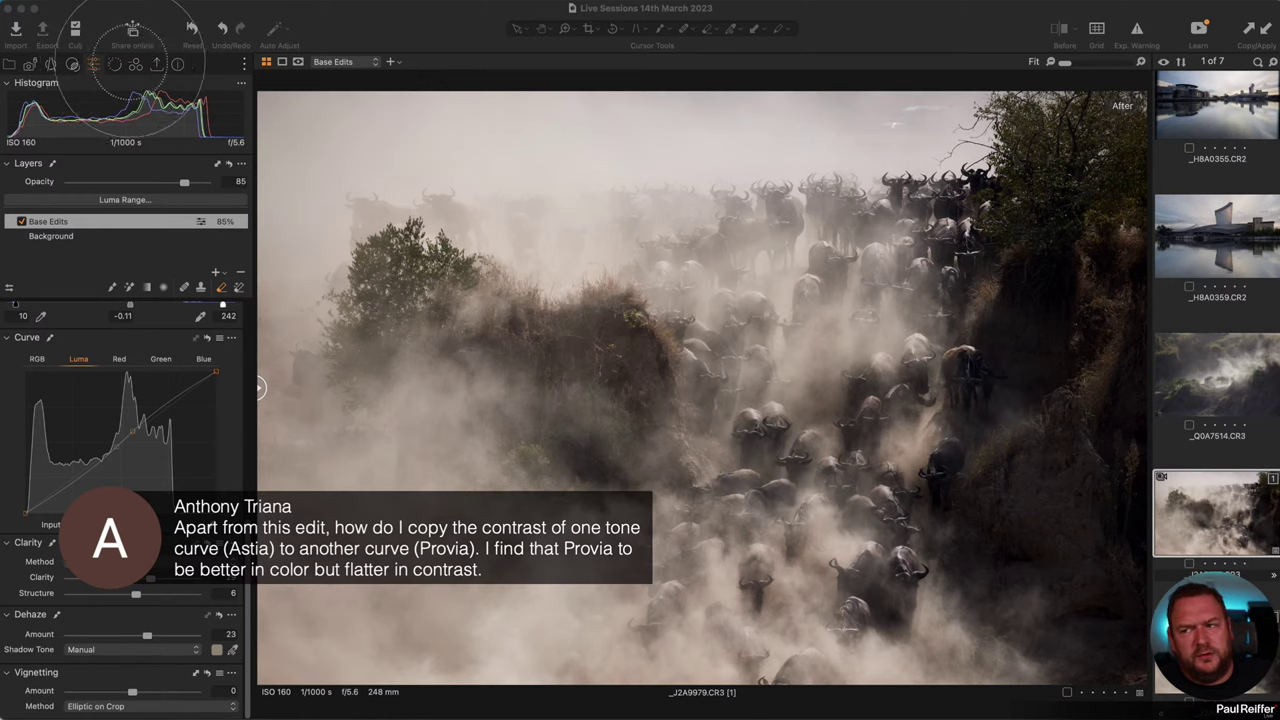
# Step: Examine the base characteristics curve options available for the wildebeest photo
pyautogui.click(136, 66)
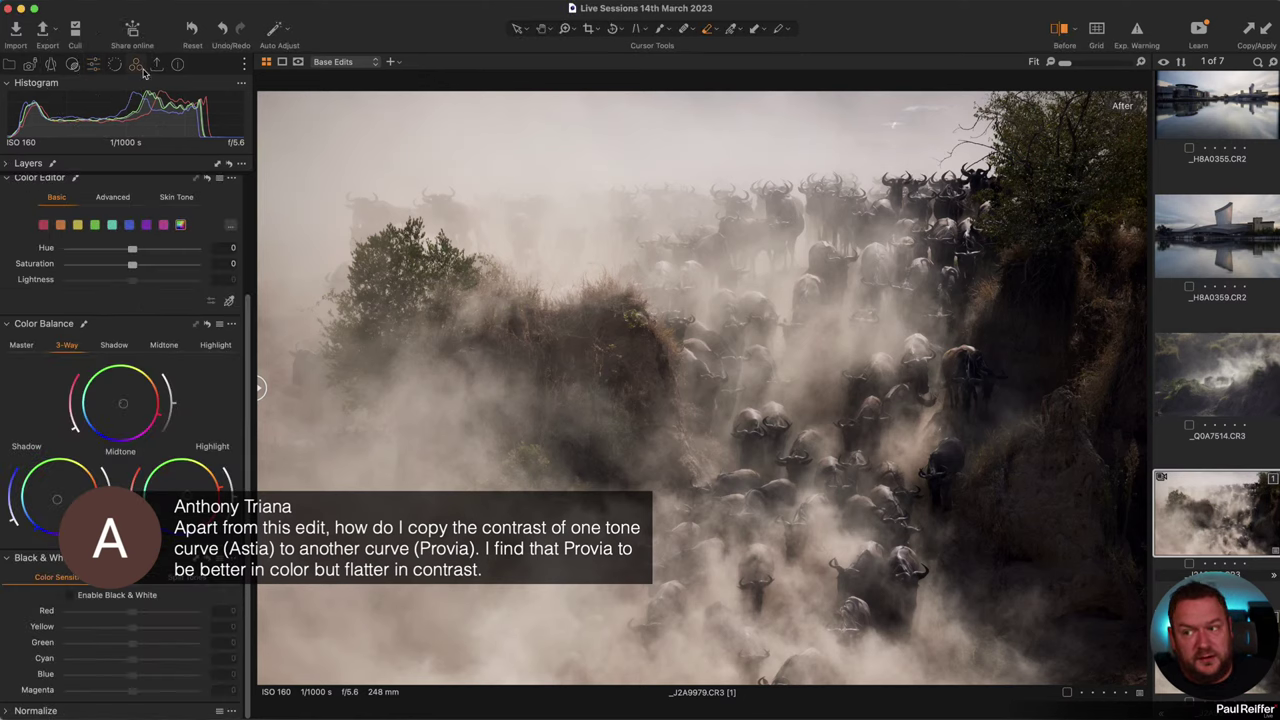
pyautogui.scroll(5, 157, 240)
pyautogui.click(113, 219)
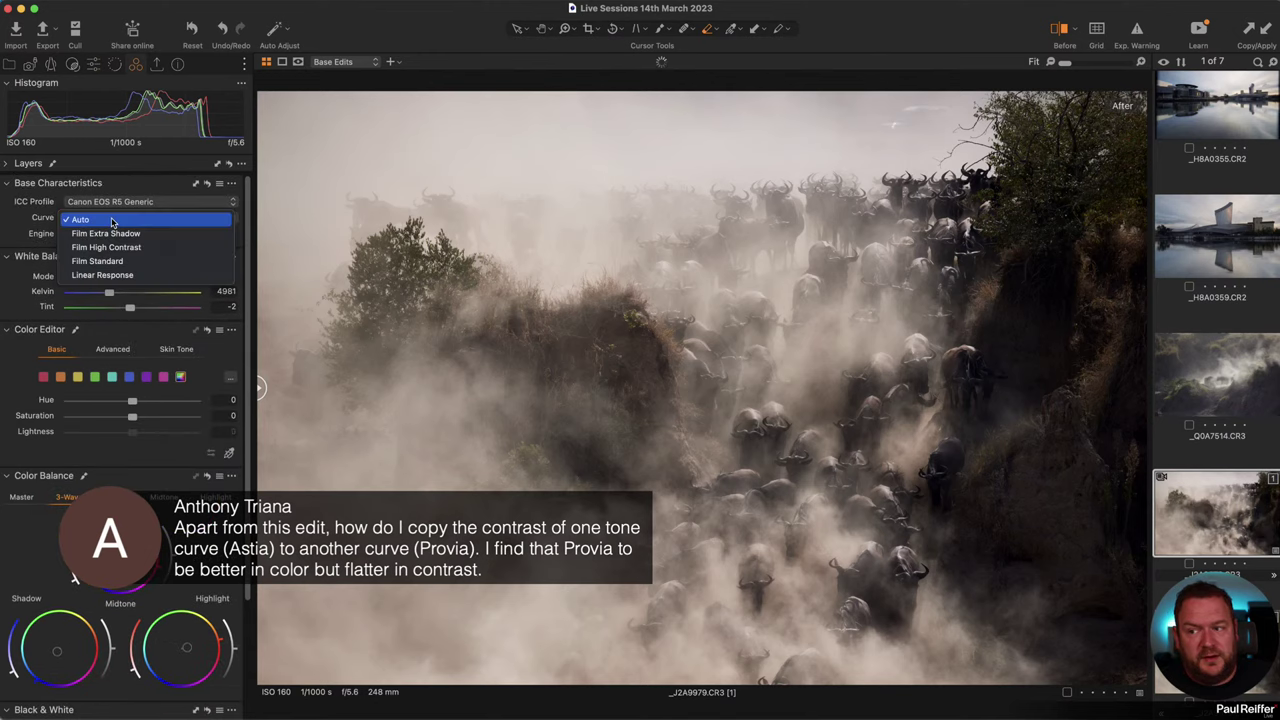
pyautogui.click(113, 219)
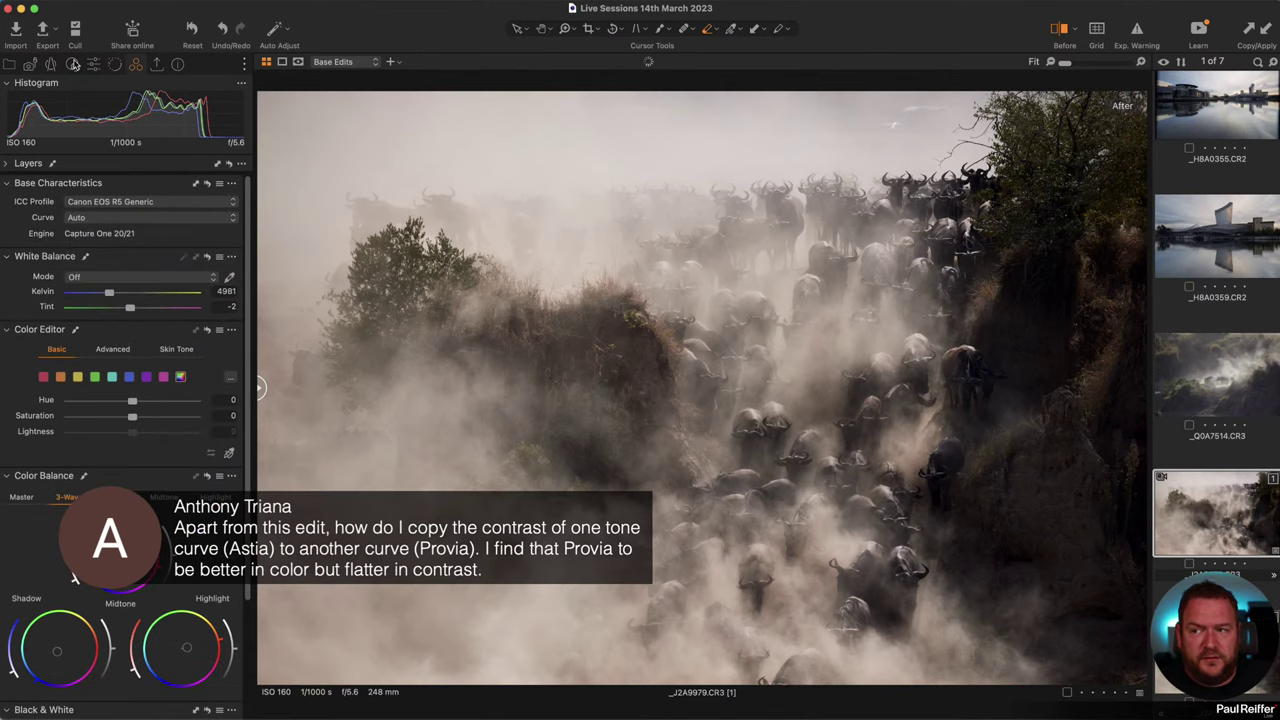
# Step: Open the barn panorama in its user collection and examine the Fujifilm film simulation options for its base curve
pyautogui.click(10, 64)
pyautogui.click(60, 231)
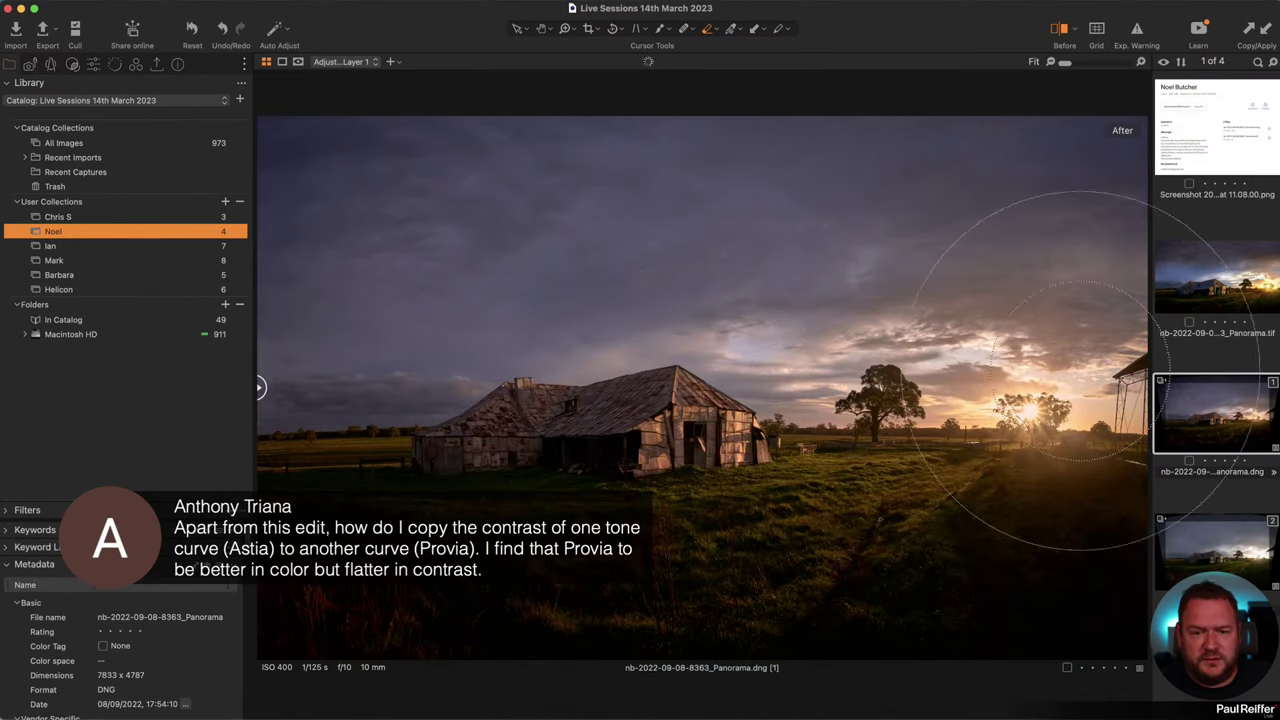
pyautogui.click(107, 65)
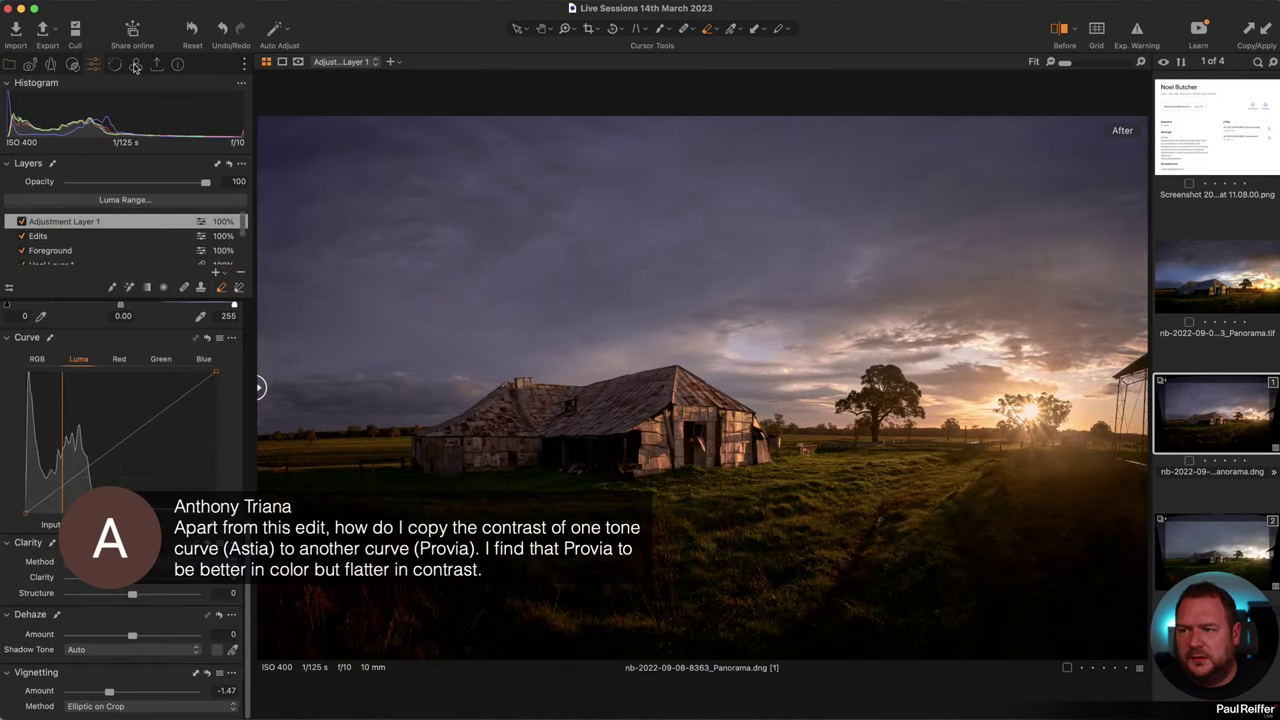
pyautogui.click(72, 64)
pyautogui.click(112, 220)
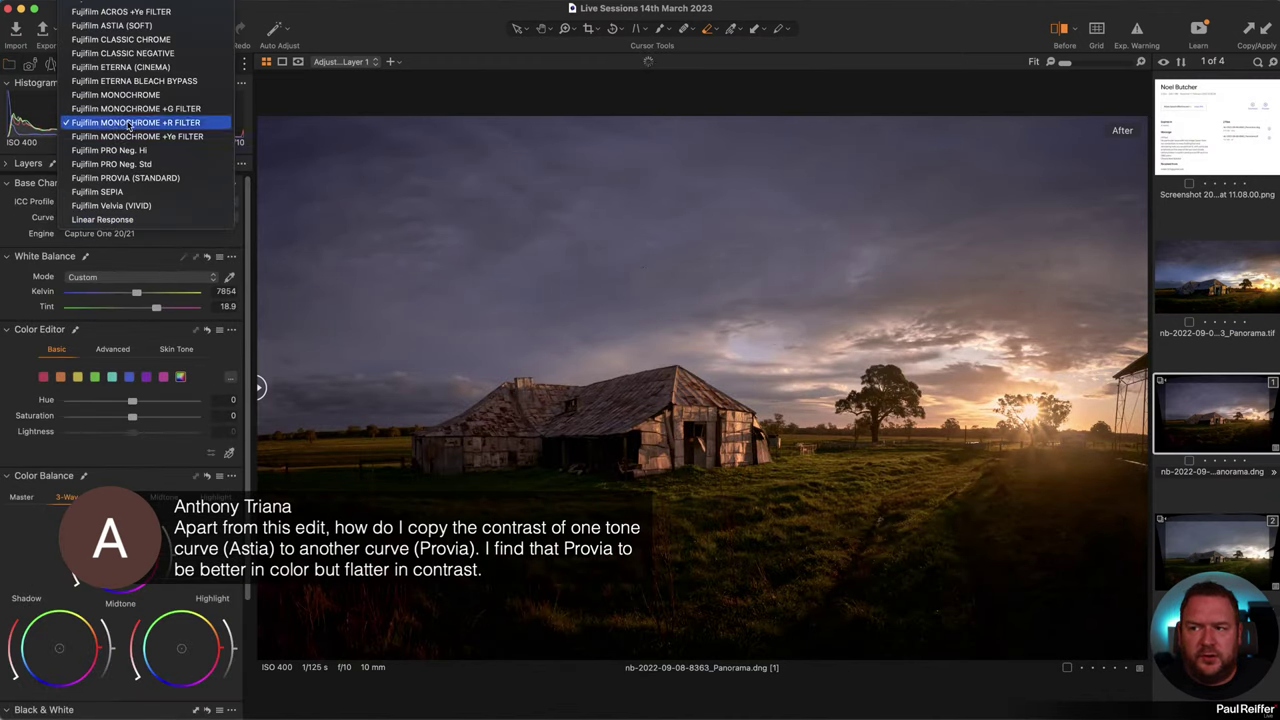
pyautogui.scroll(3, 150, 122)
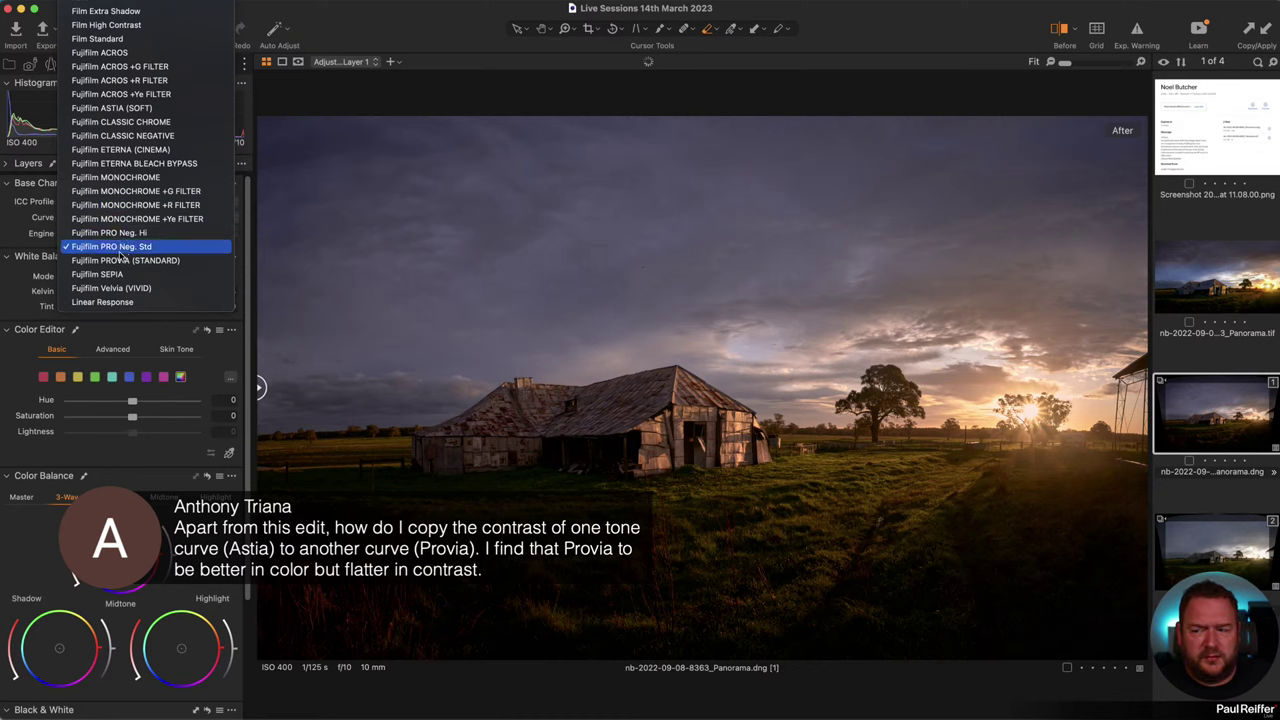
pyautogui.click(32, 314)
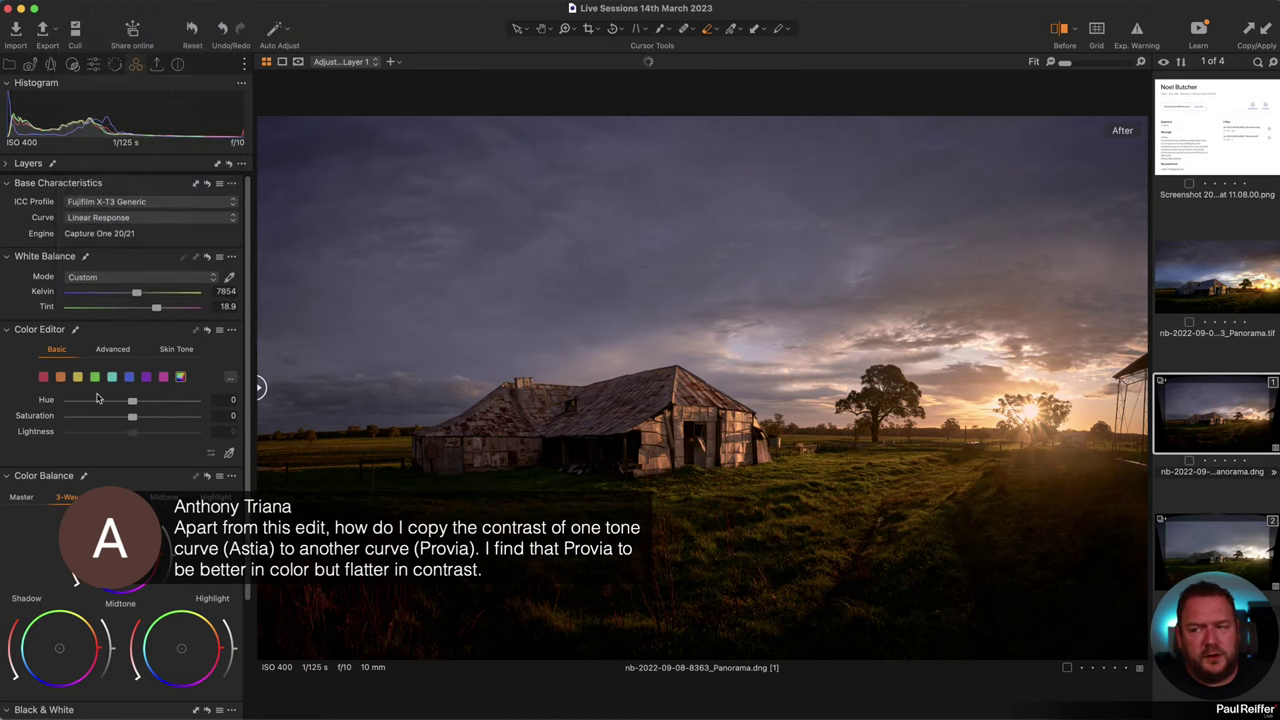
# Step: Examine the barn panorama's RGB curve and the Fujifilm film simulation options for its base curve, leaving the base curve at Linear Response
pyautogui.scroll(-3, 103, 400)
pyautogui.click(93, 65)
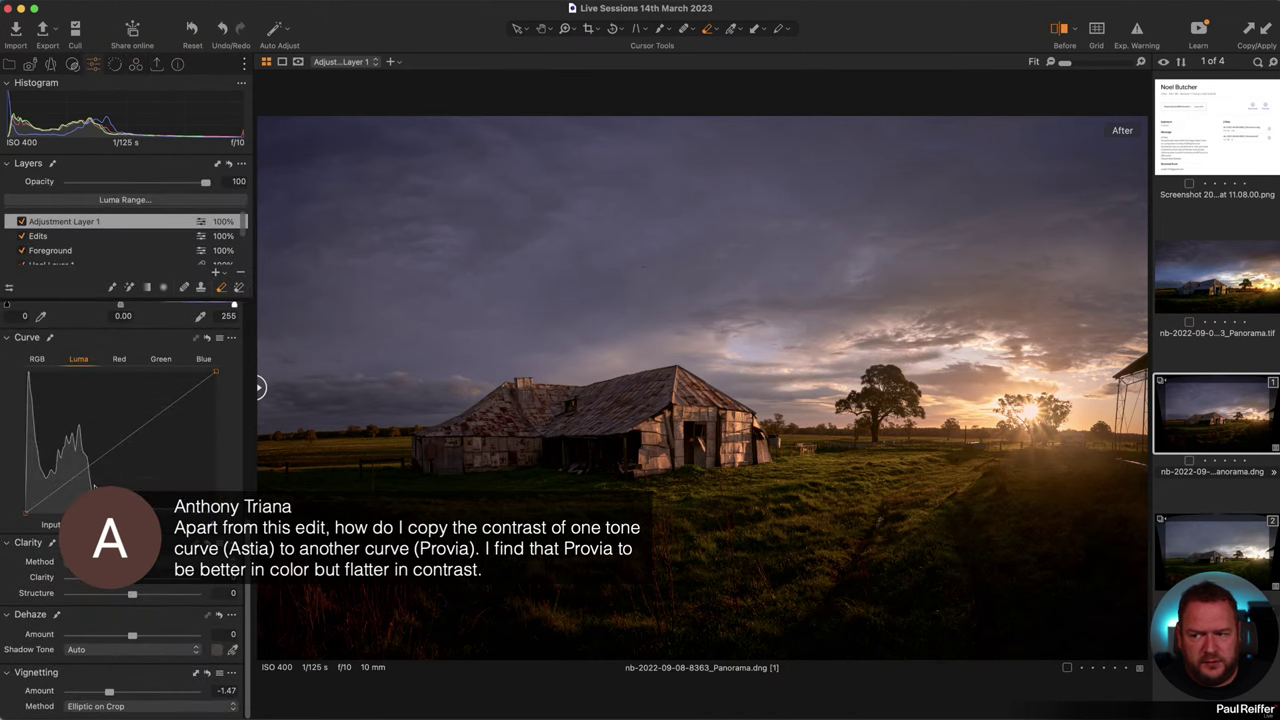
pyautogui.click(39, 361)
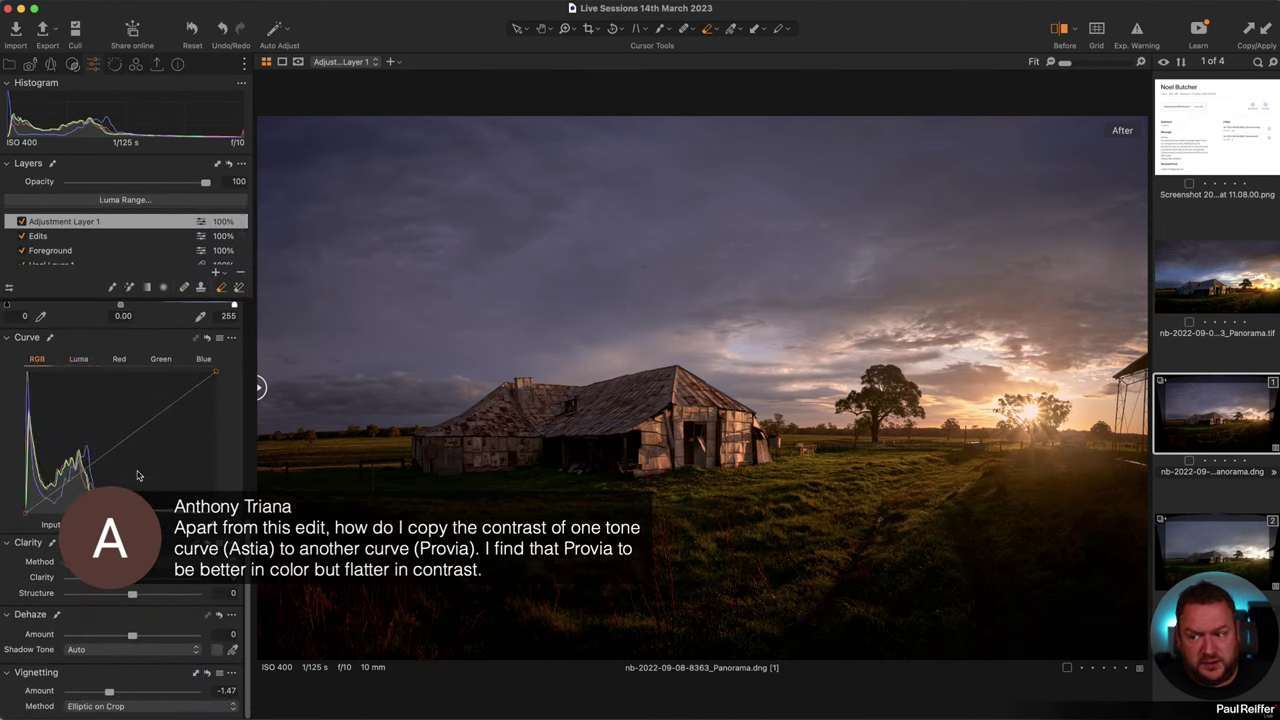
pyautogui.click(135, 65)
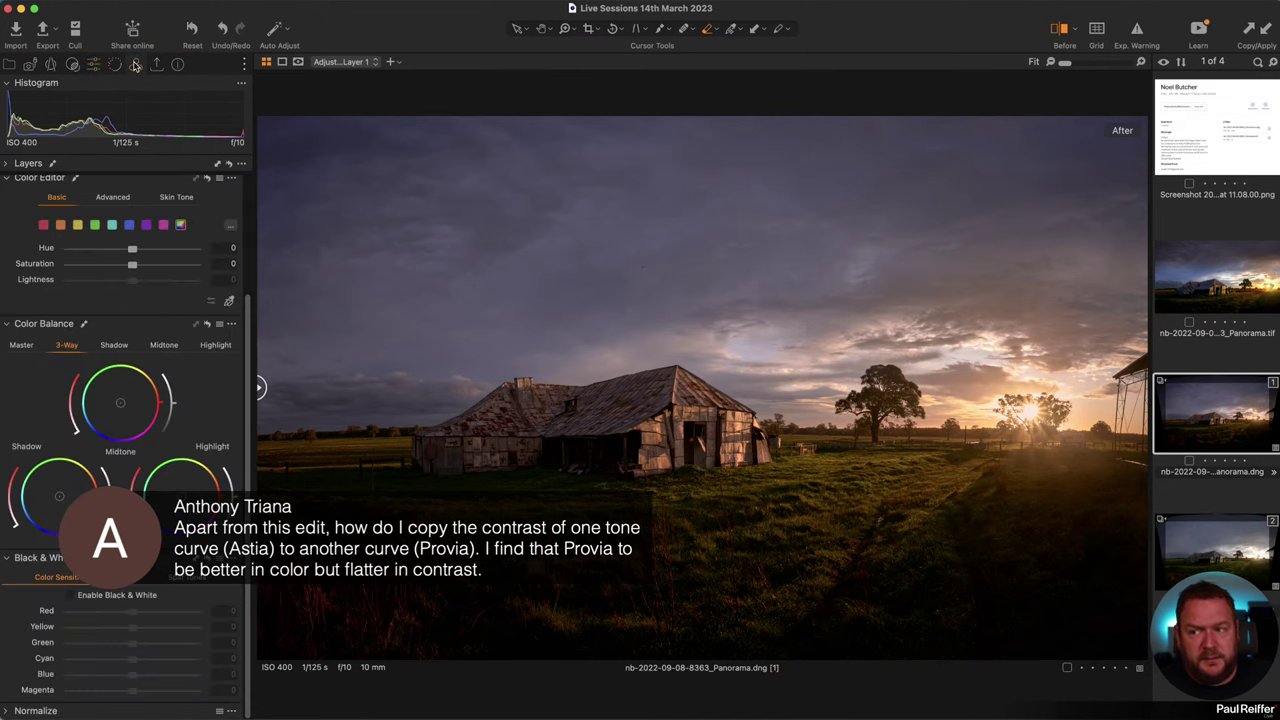
pyautogui.scroll(4, 137, 178)
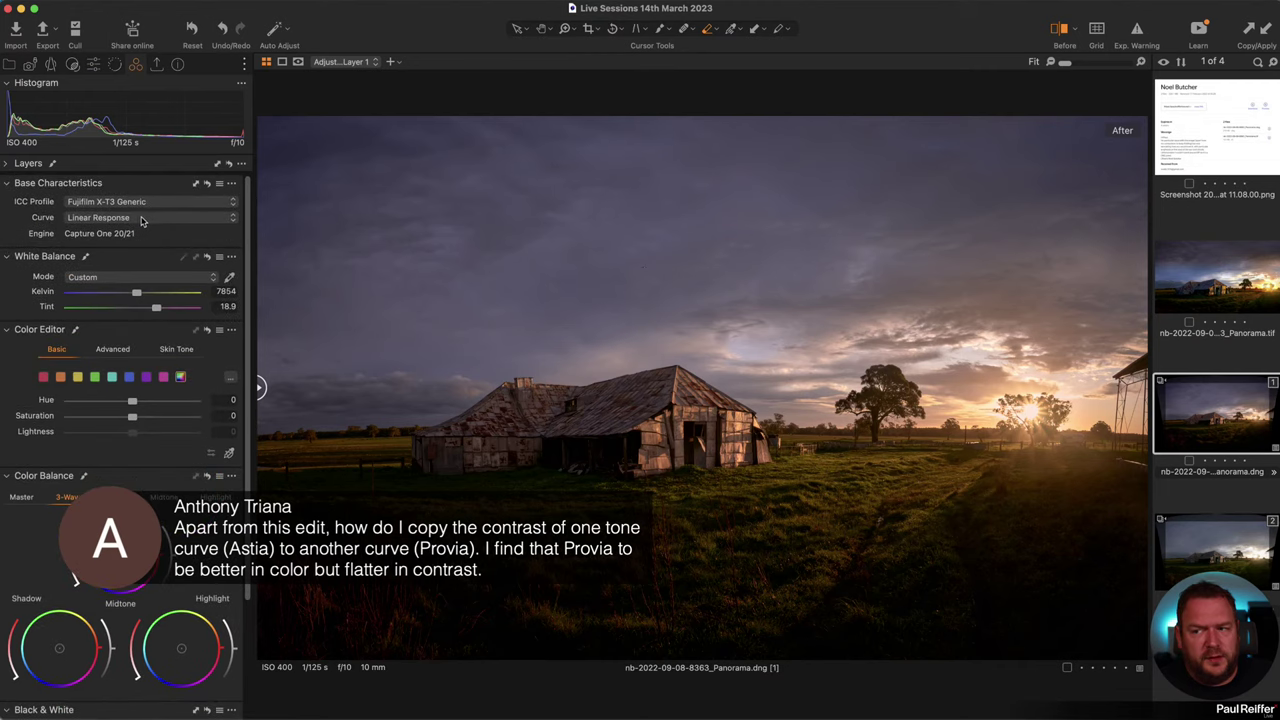
pyautogui.click(143, 219)
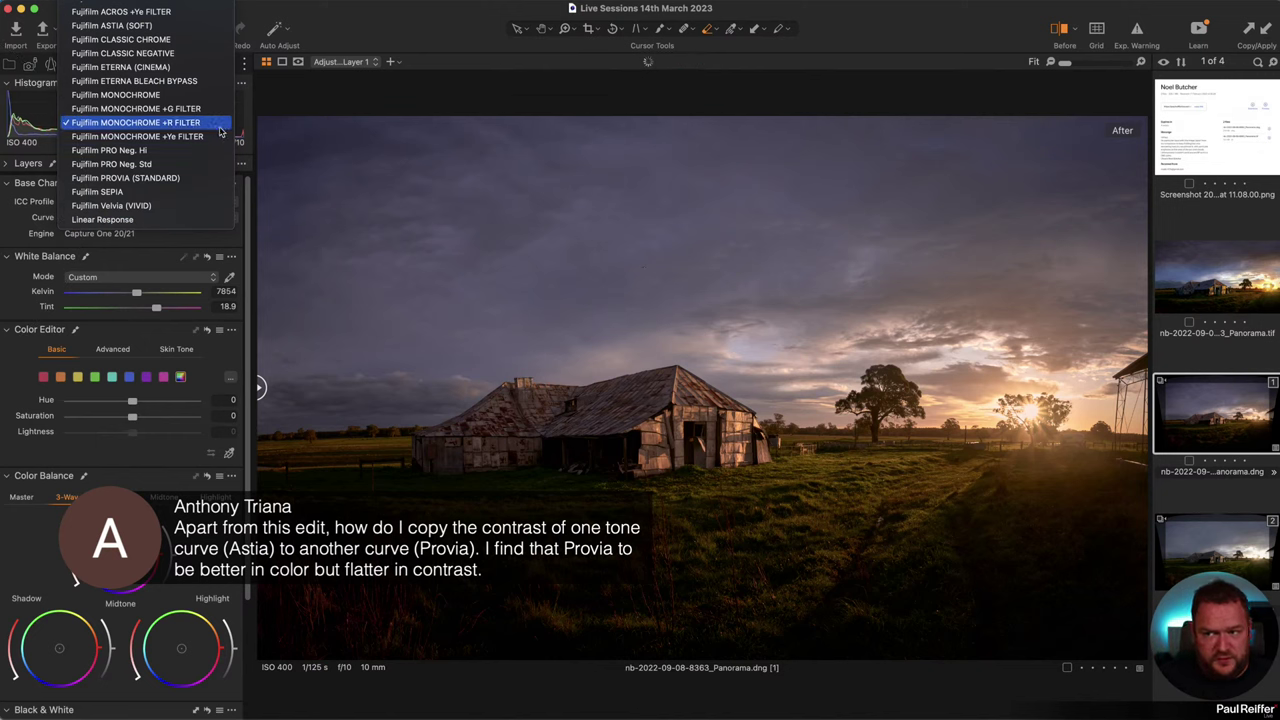
pyautogui.scroll(3, 158, 185)
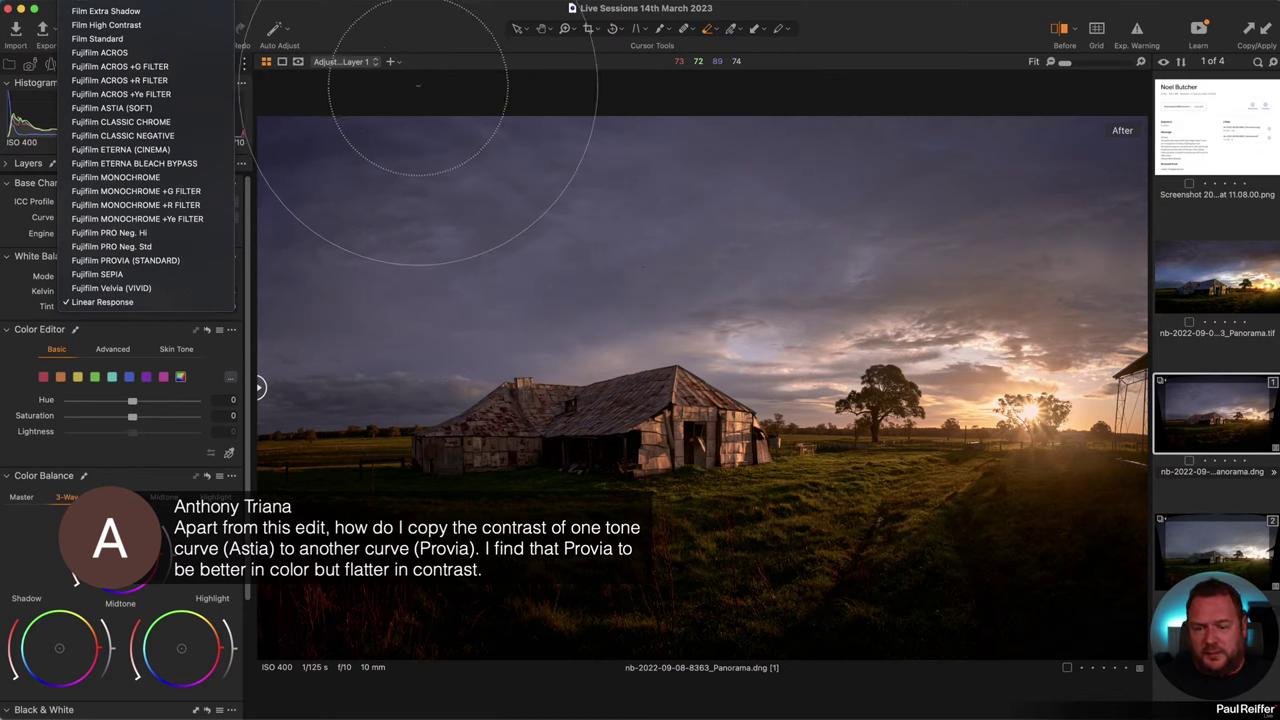
pyautogui.click(363, 189)
pyautogui.scroll(-5, 175, 484)
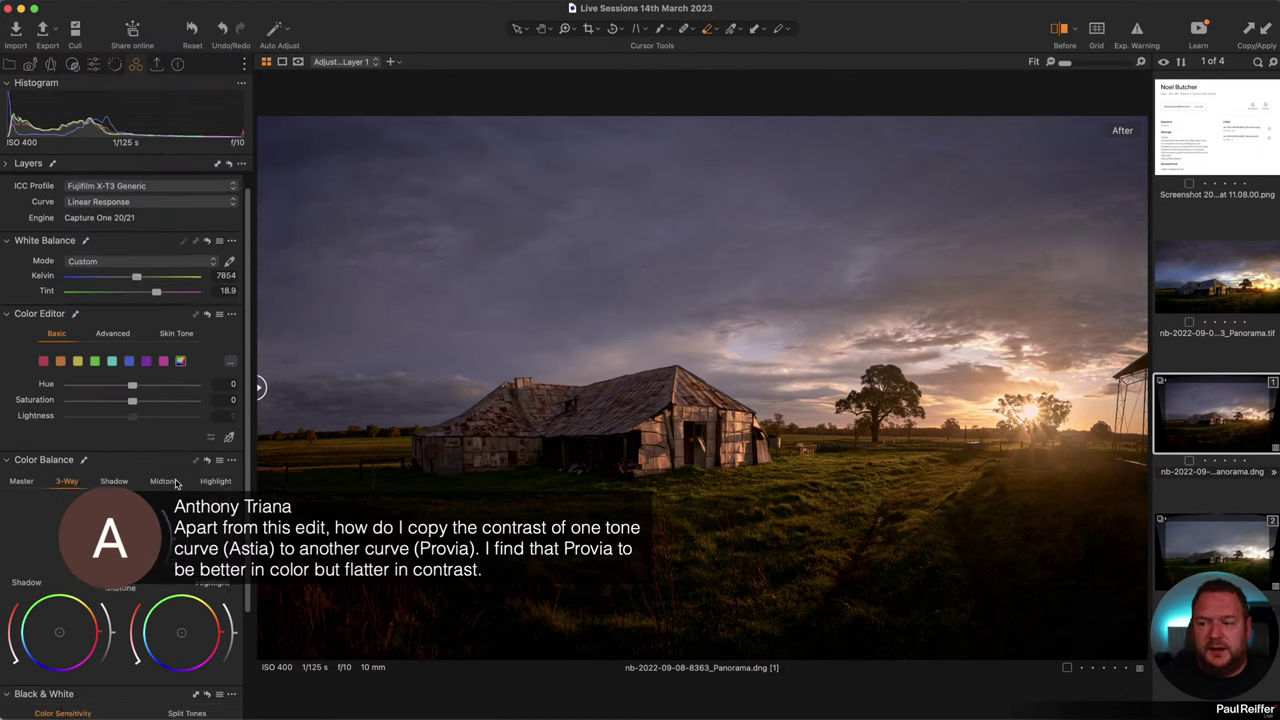
# Step: Add a new filled adjustment layer on top of the barn panorama's existing layers
pyautogui.click(99, 65)
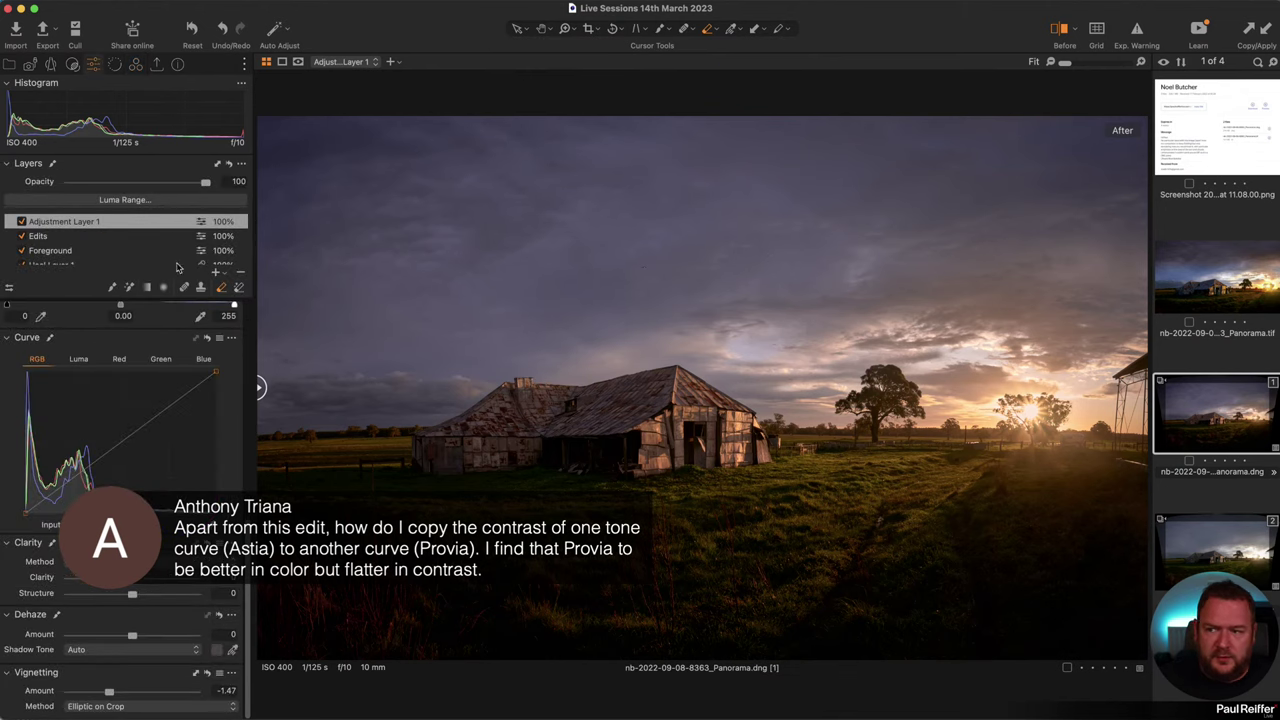
pyautogui.click(215, 272)
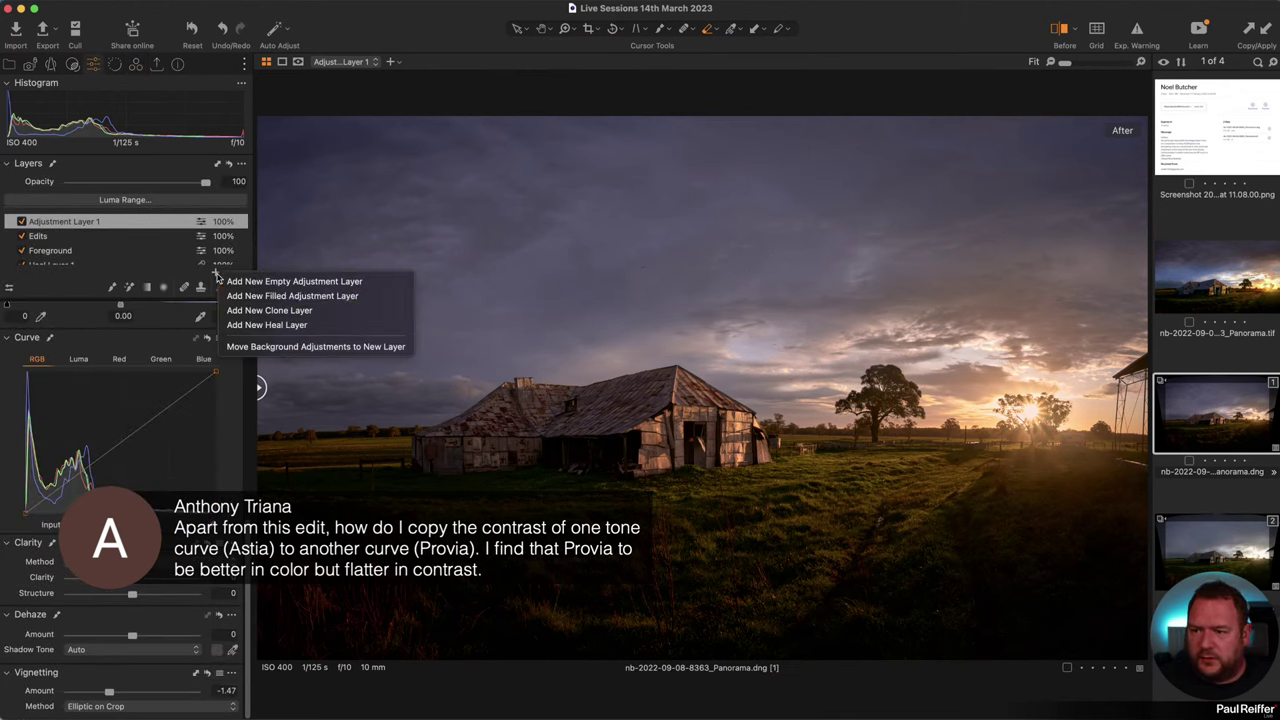
pyautogui.click(262, 295)
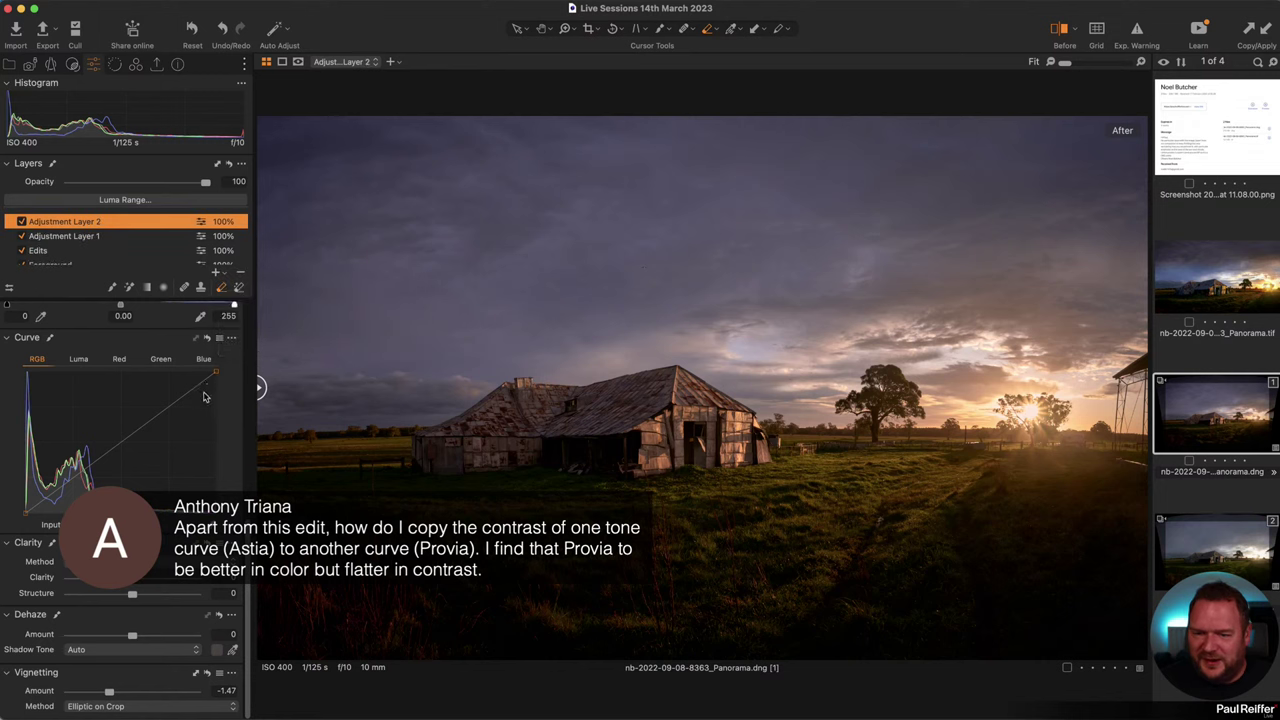
# Step: Apply the Rainbow-Splat curve preset to the new filled adjustment layer
pyautogui.scroll(5, 207, 395)
pyautogui.click(232, 481)
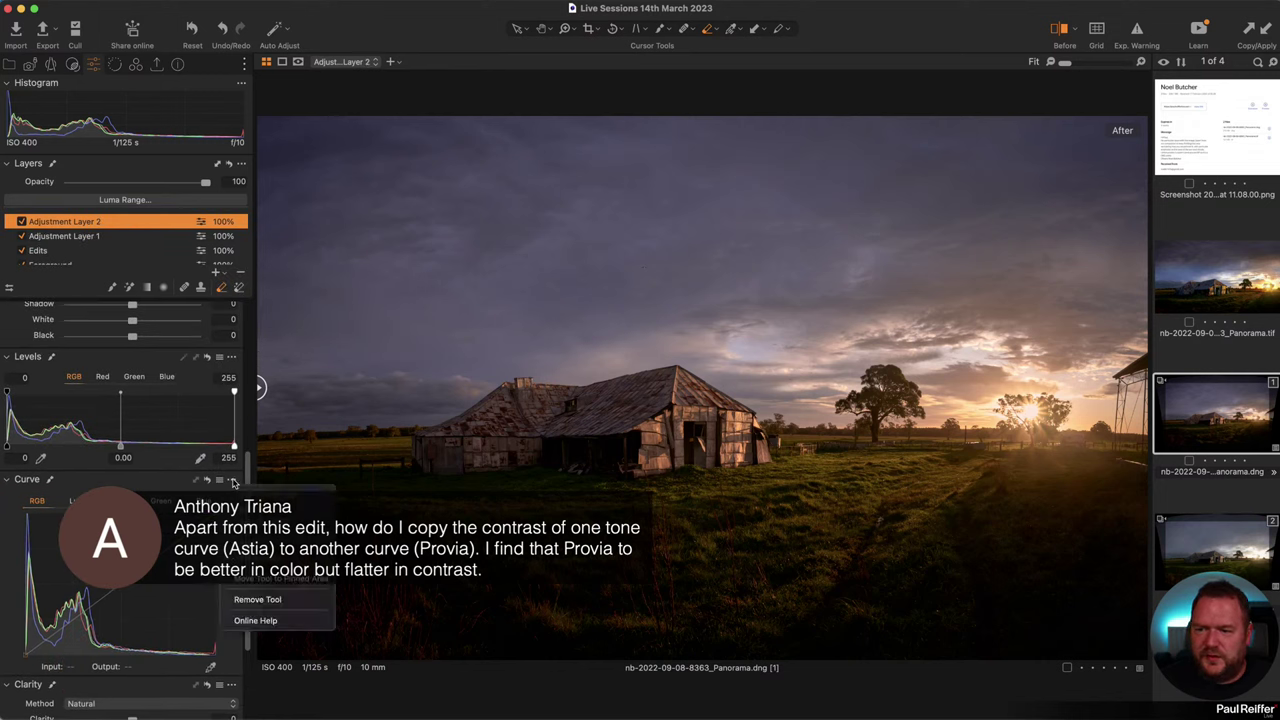
pyautogui.click(224, 481)
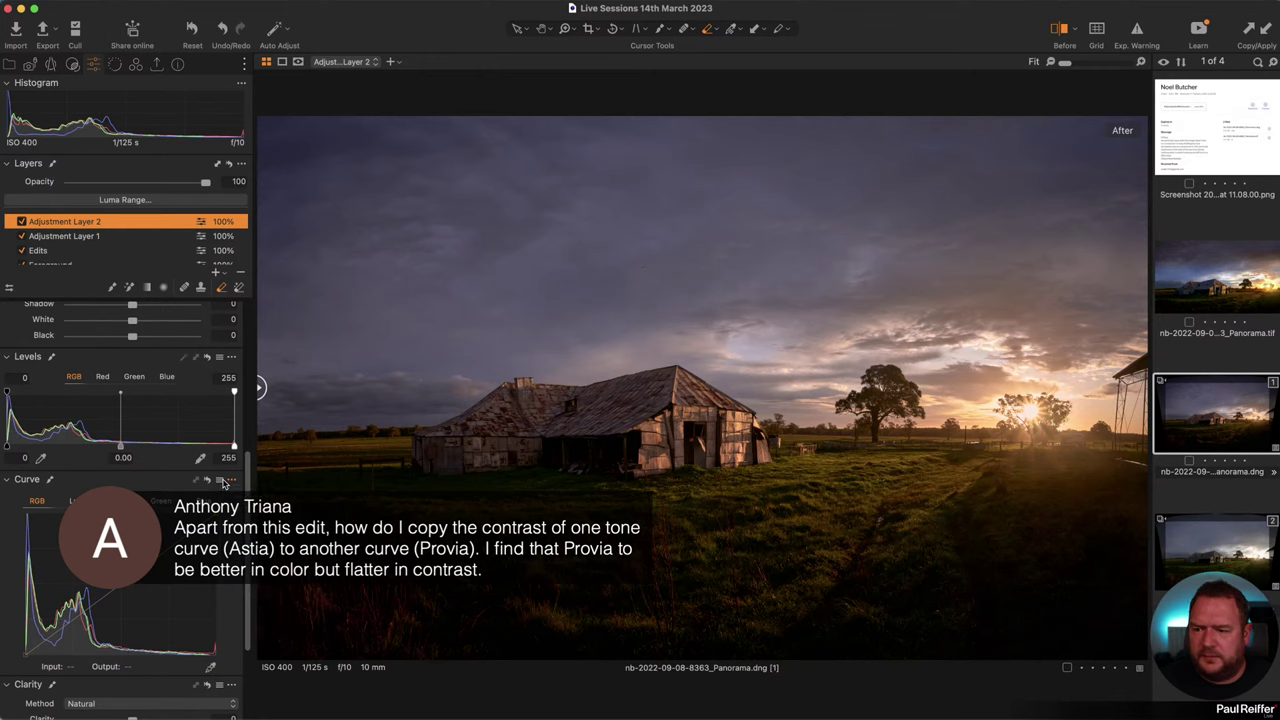
pyautogui.click(224, 481)
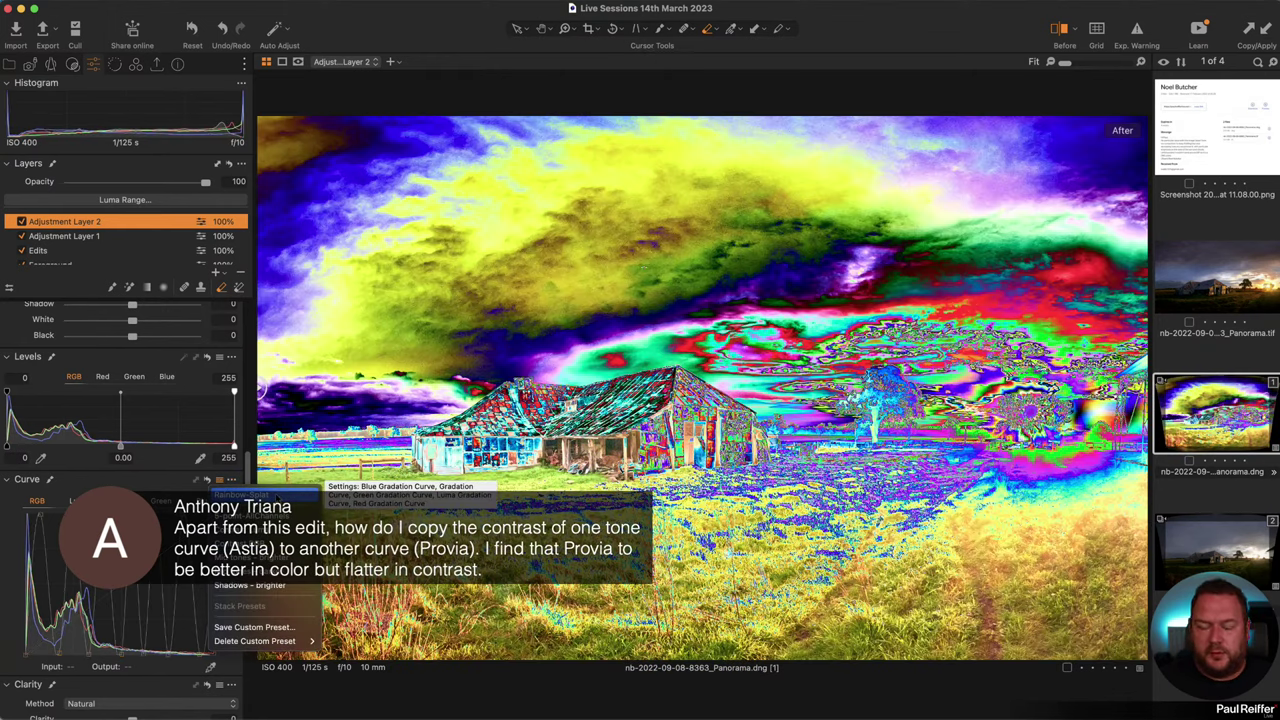
pyautogui.click(275, 495)
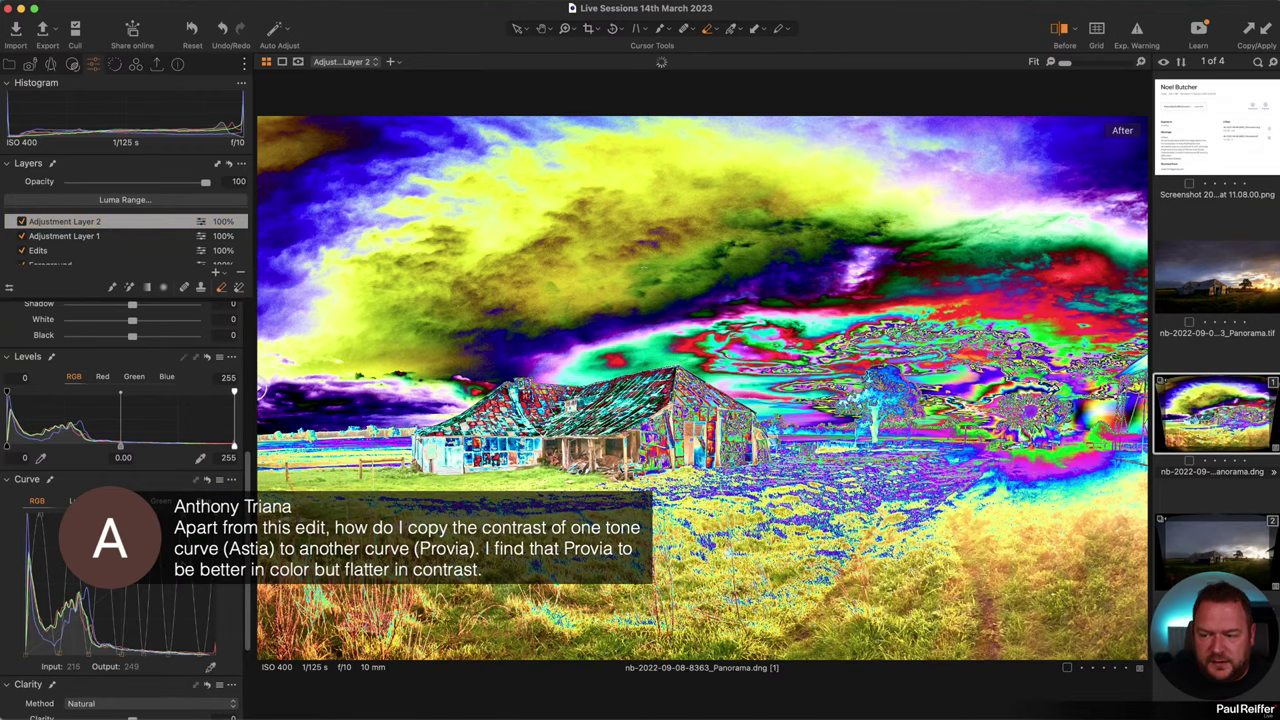
# Step: Check the list of saved curve presets and turn off the Rainbow-Splat adjustment layer
pyautogui.click(219, 481)
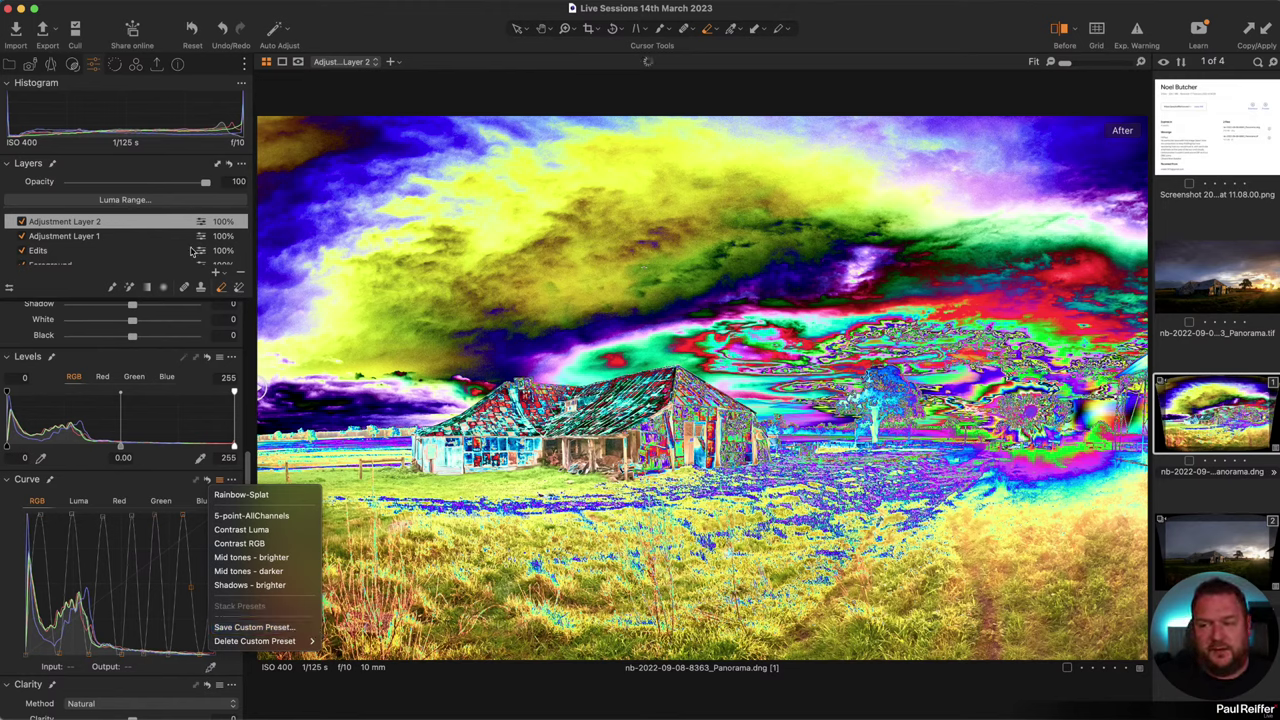
pyautogui.press('Escape')
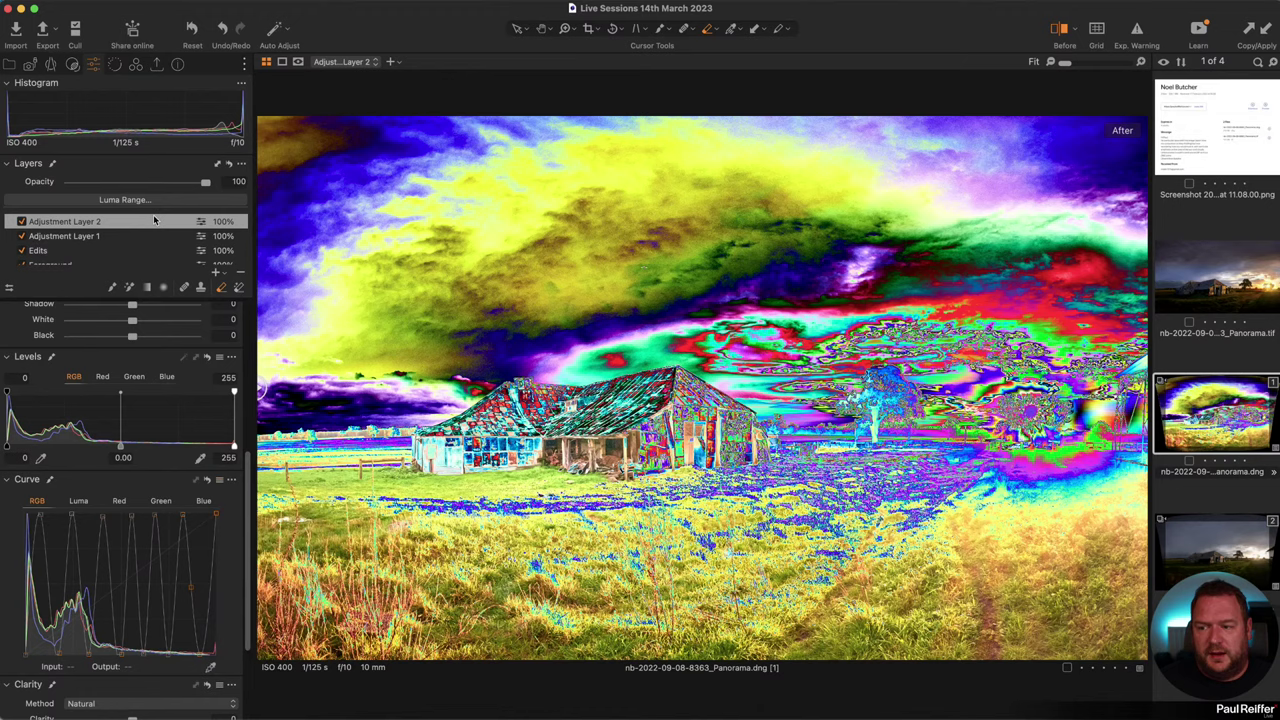
pyautogui.click(22, 221)
# Step: Review the barn panorama's base characteristics curve options again with the Rainbow-Splat layer turned off
pyautogui.click(135, 66)
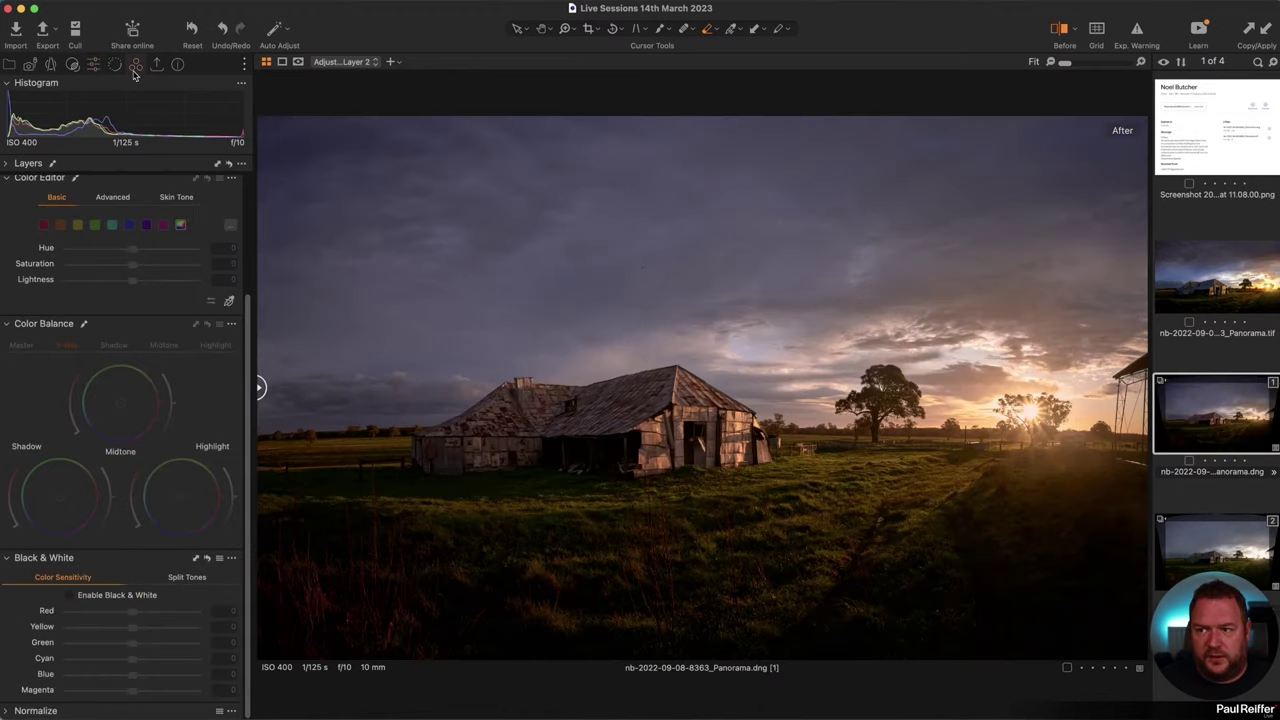
pyautogui.scroll(5, 120, 210)
pyautogui.click(93, 218)
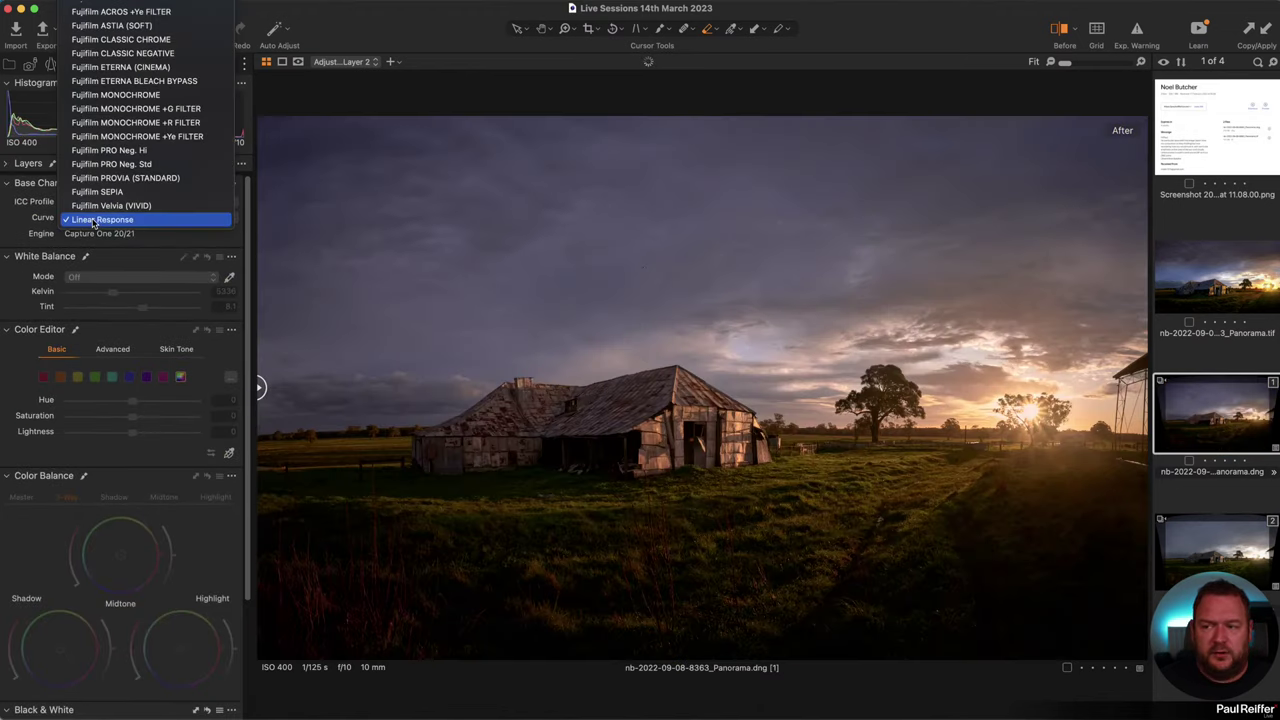
pyautogui.click(20, 224)
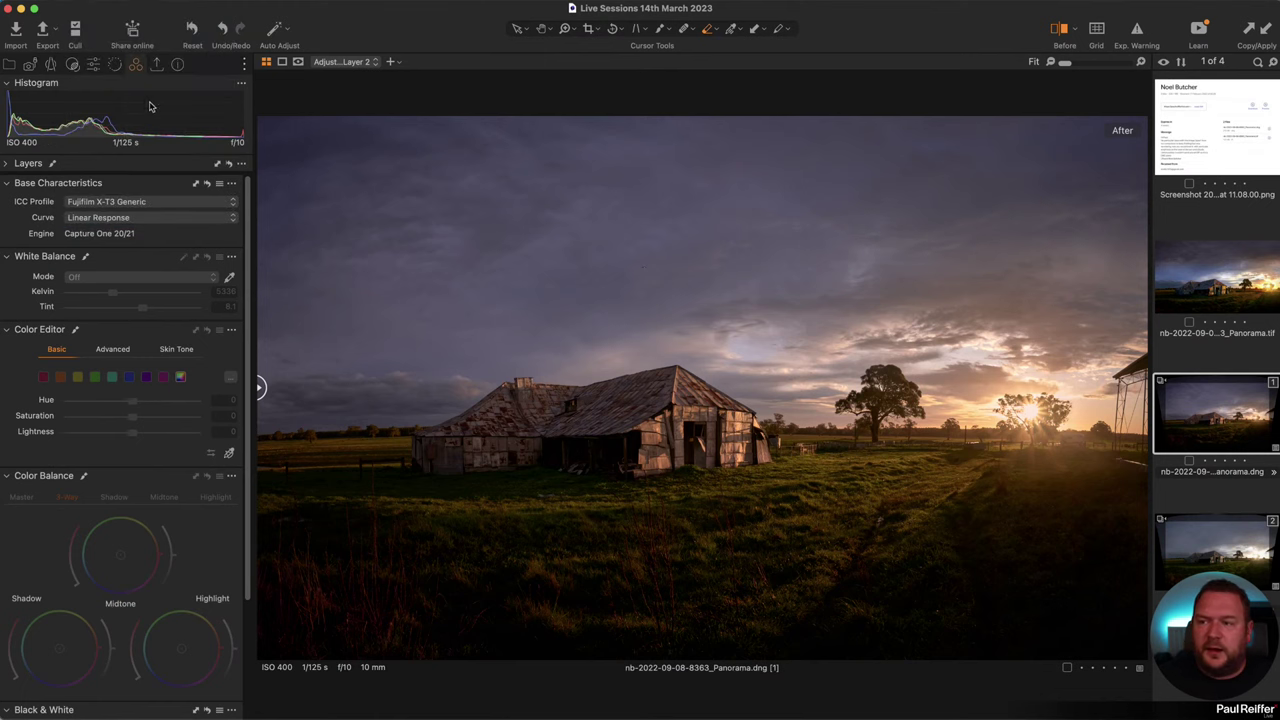
# Step: Browse the wildebeest and Helicon user collections and open the collection holding the black-and-white mountain photo
pyautogui.click(10, 64)
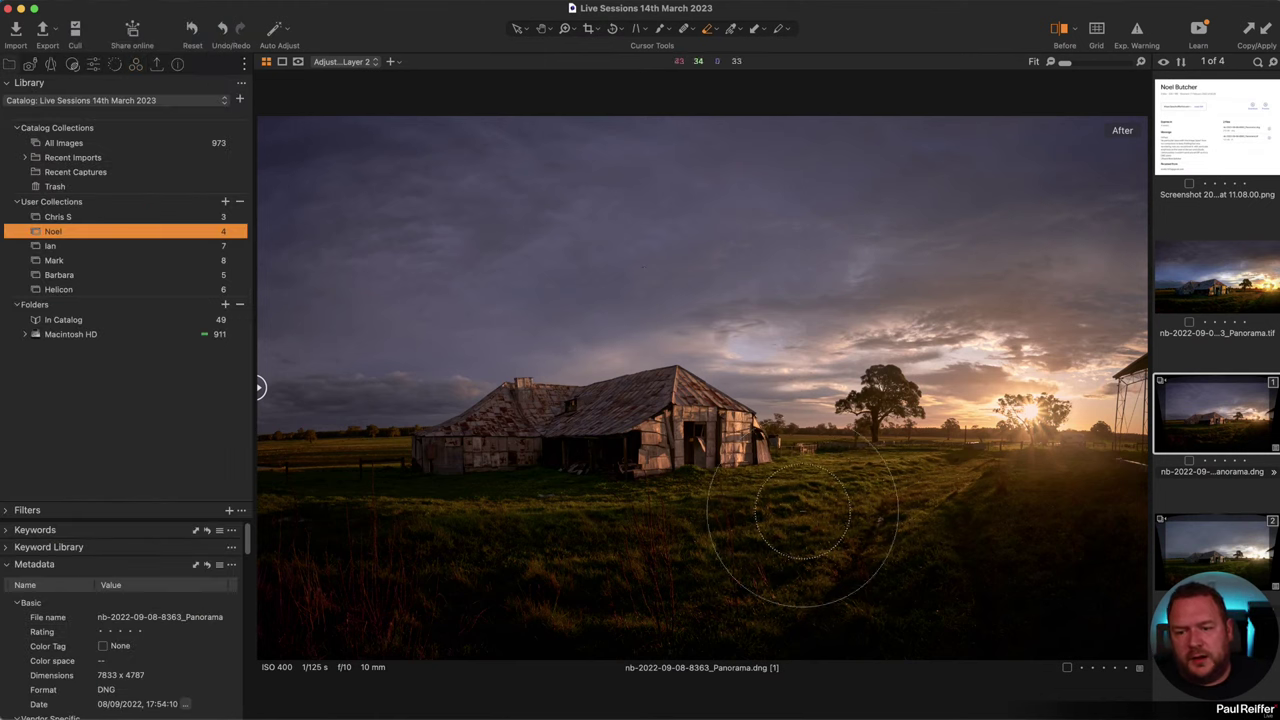
pyautogui.click(119, 248)
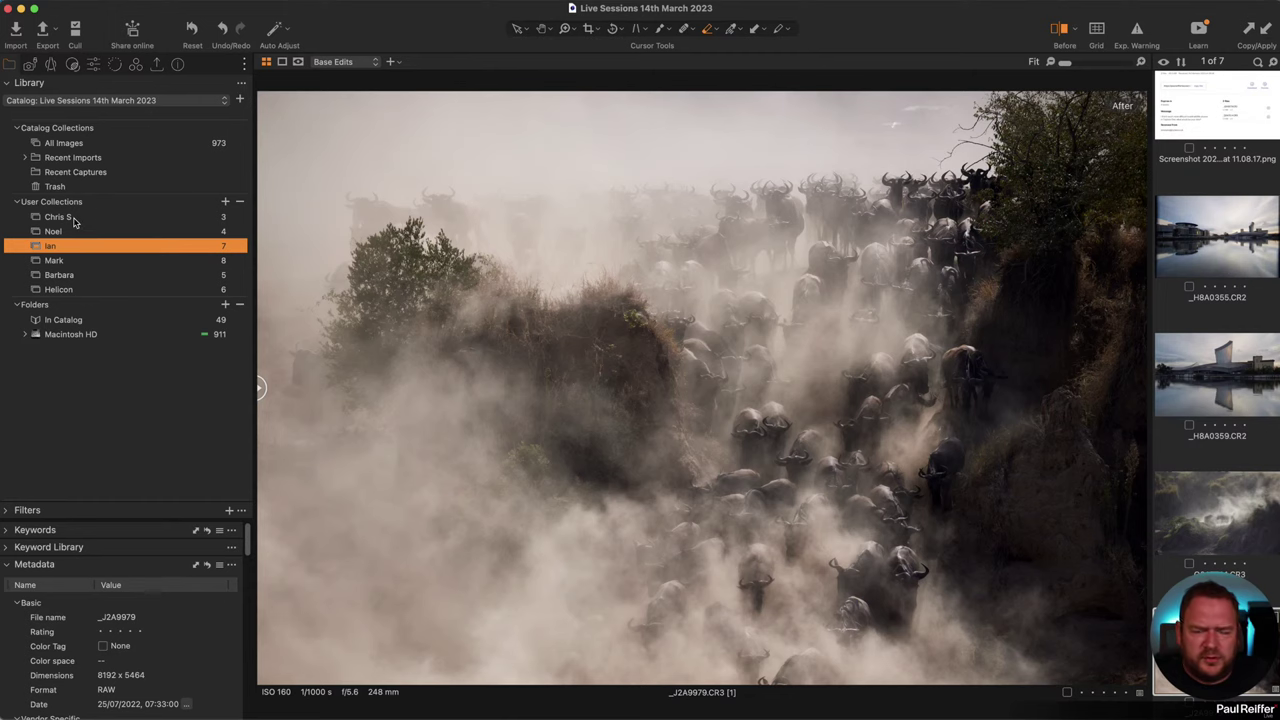
pyautogui.click(73, 218)
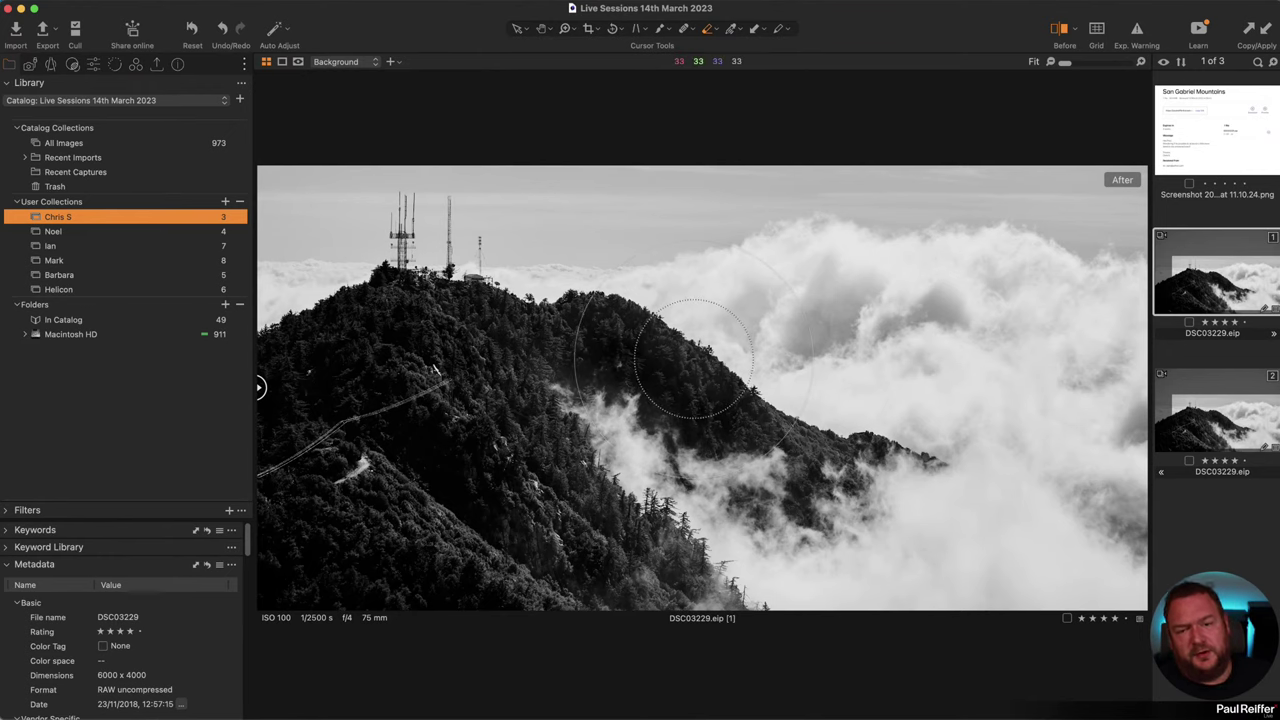
pyautogui.click(85, 289)
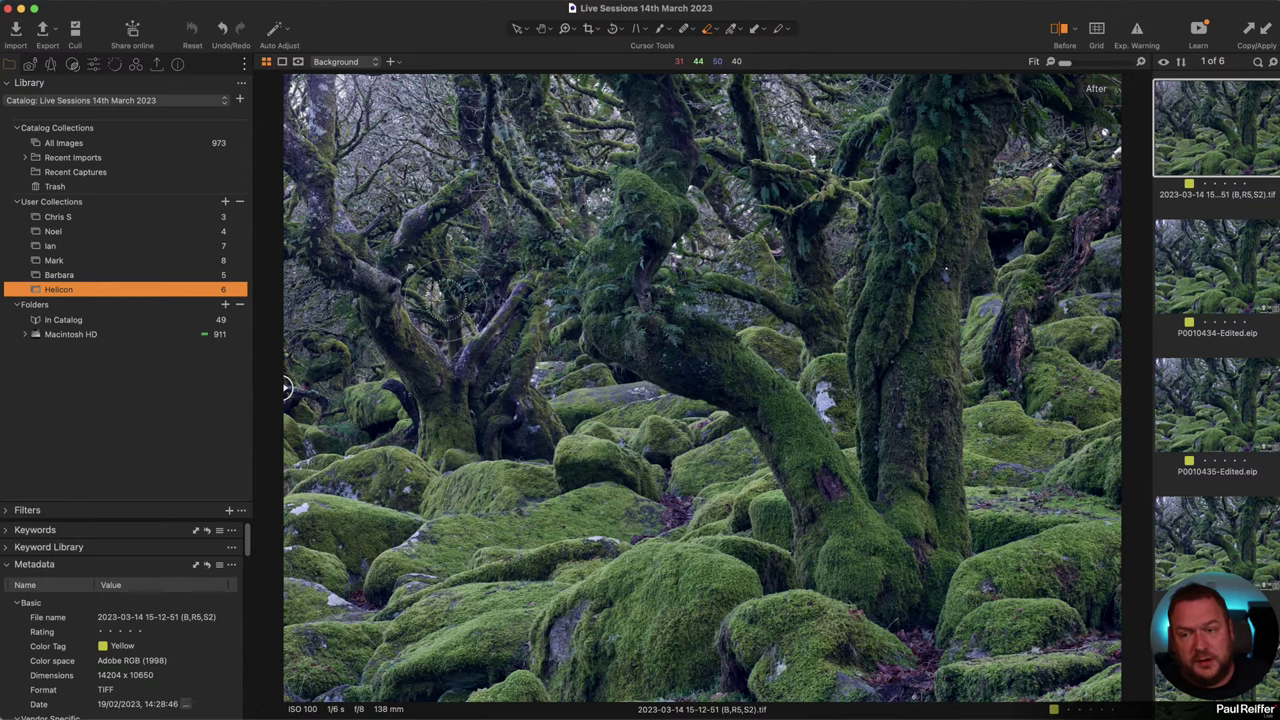
pyautogui.click(108, 220)
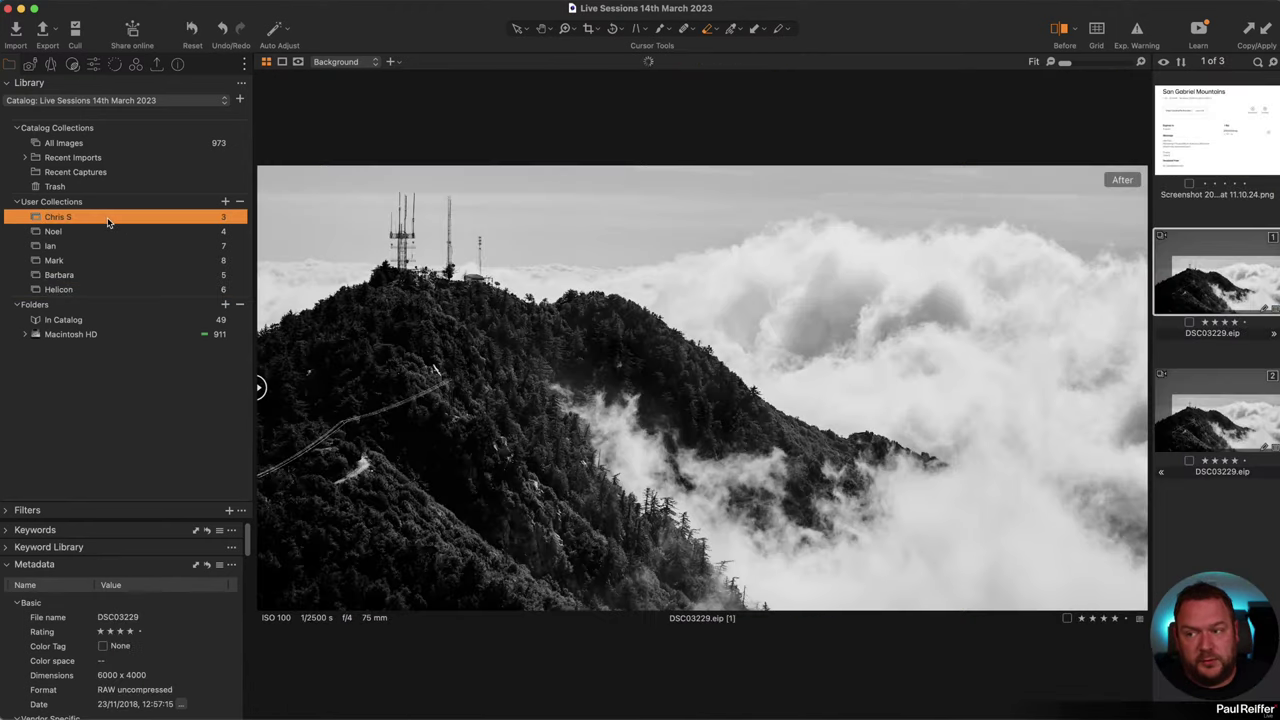